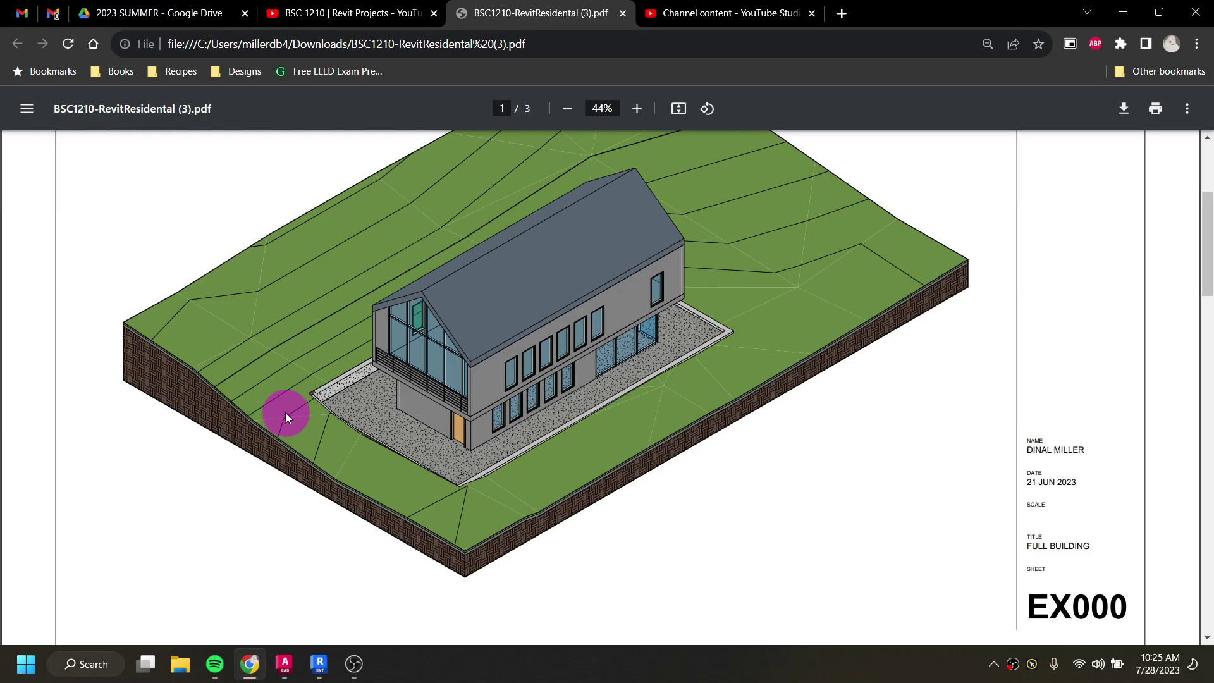
Step: Switch from the EX000 sheet in Chrome to the Revit project's 3D house view
{"action": "left_click", "coordinate": [320, 667]}
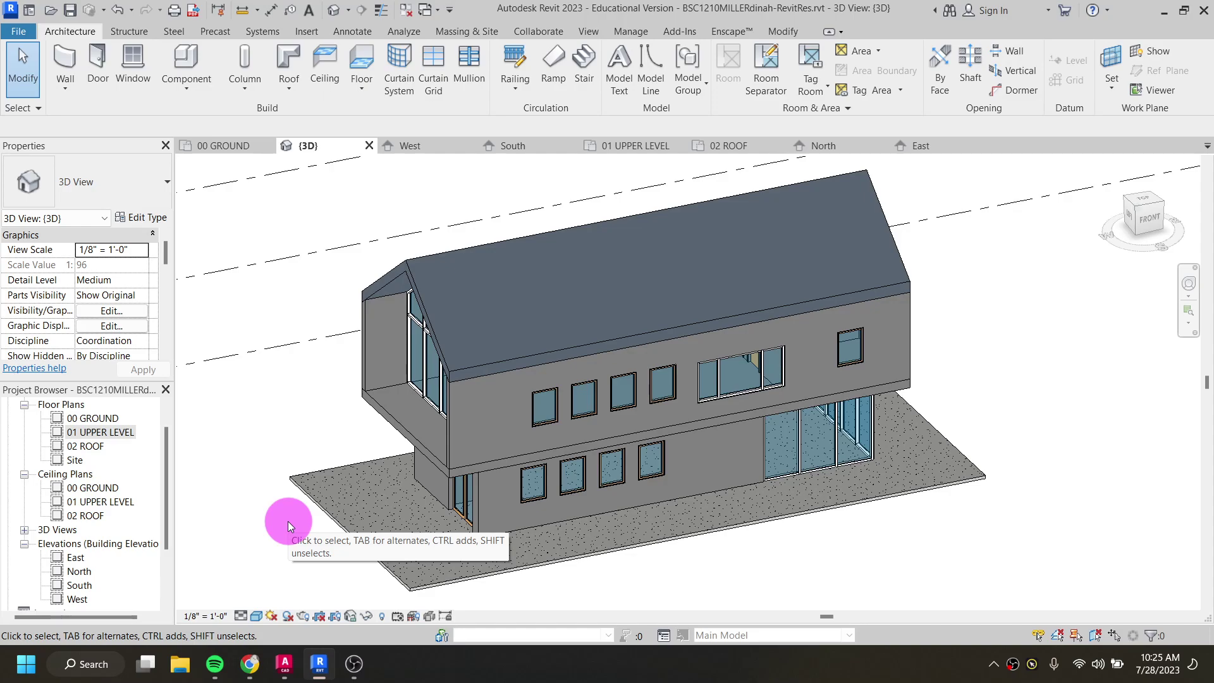
Step: Orbit the 3D view to see the gabled house from a lower, frontal angle
{"action": "middle_click_drag", "start_coordinate": [569, 550], "coordinate": [561, 491], "text": "shift"}
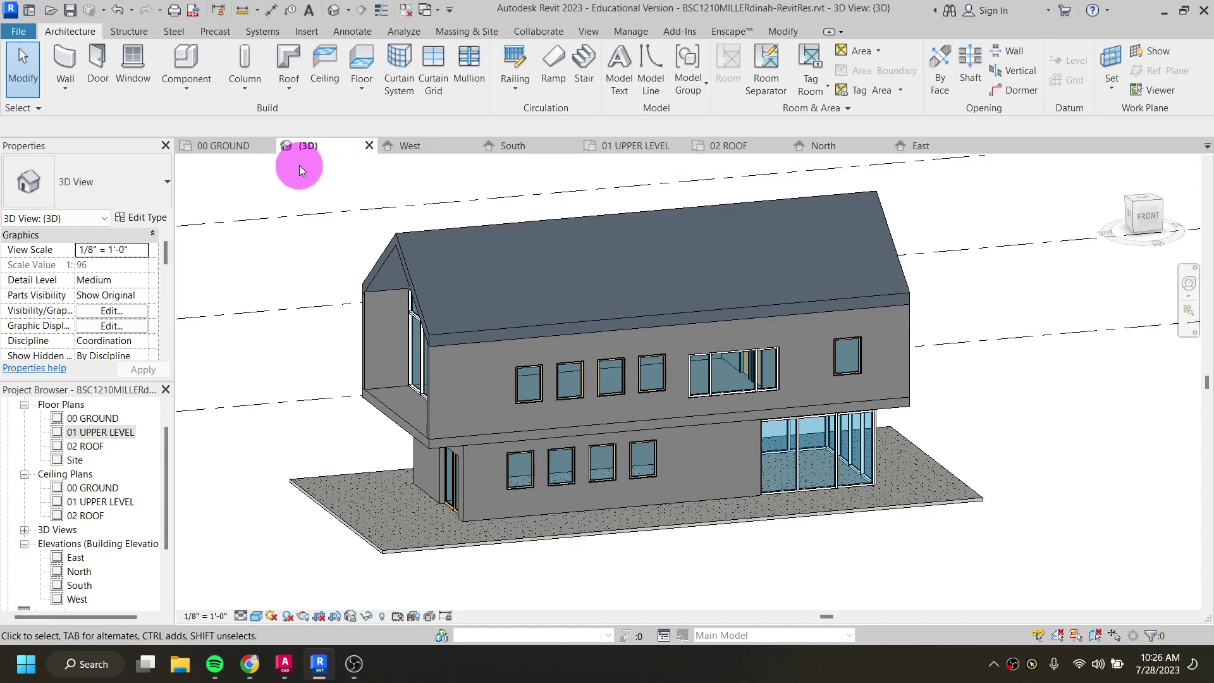
Step: Open the 00 GROUND floor plan, save the project, and recentre the plan
{"action": "double_click", "coordinate": [95, 418]}
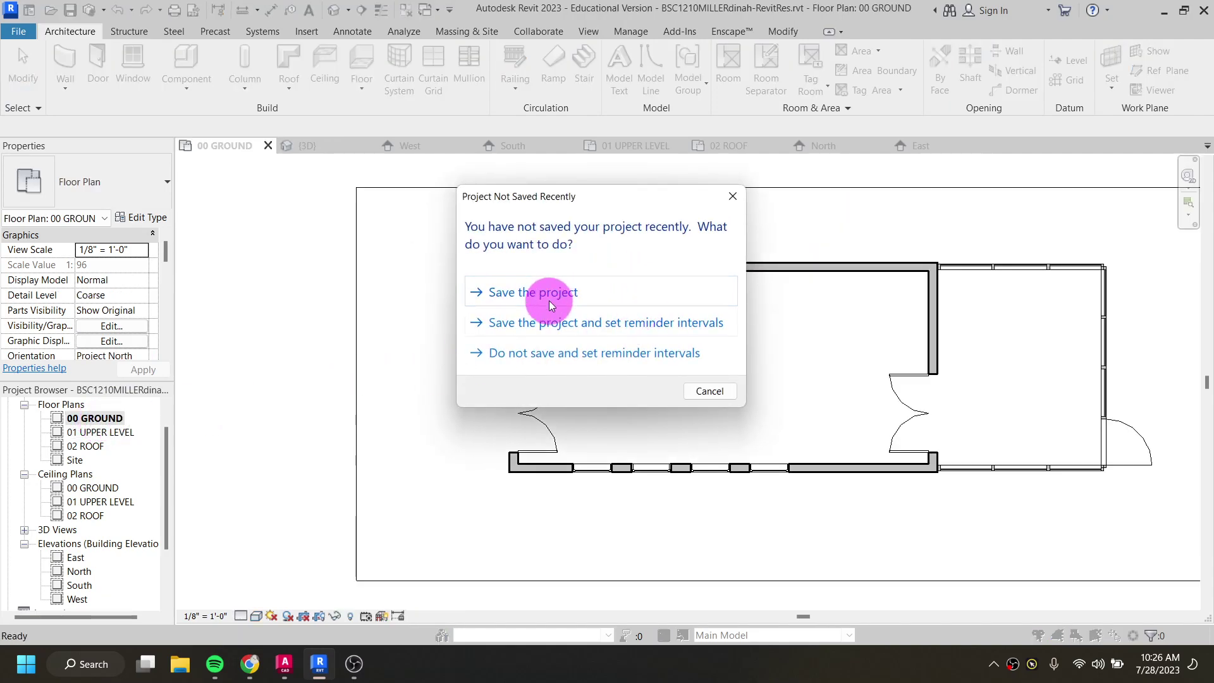
{"action": "left_click", "coordinate": [549, 305]}
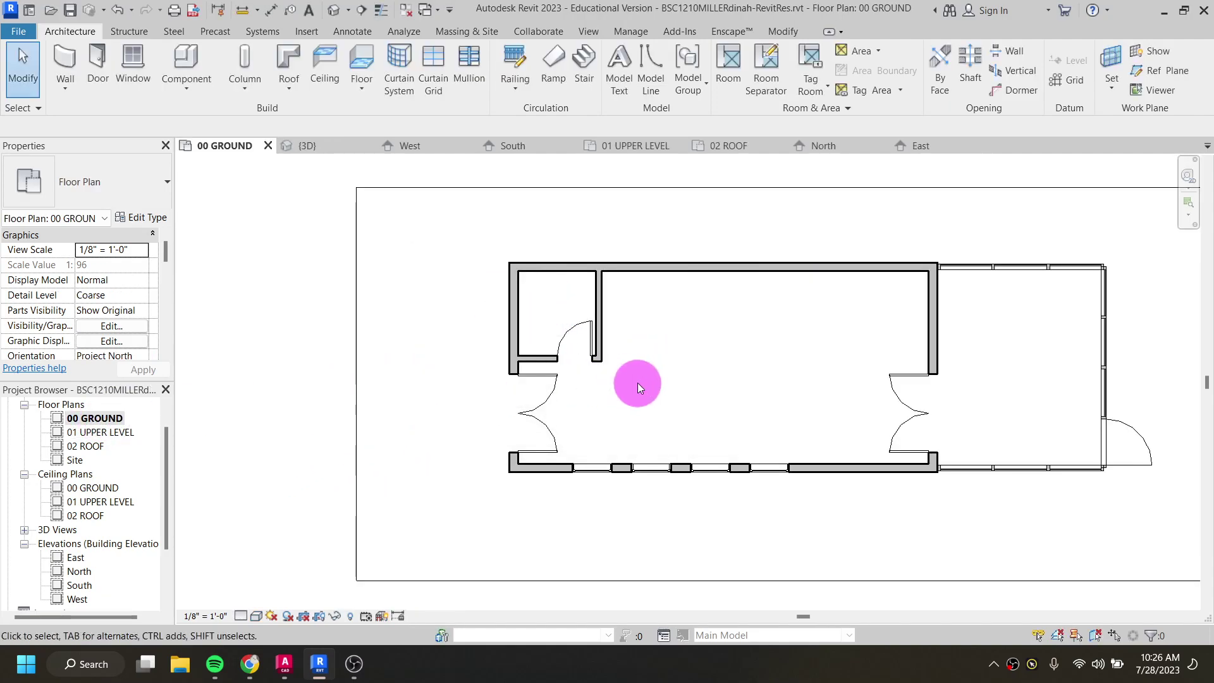
{"action": "middle_click_drag", "start_coordinate": [663, 400], "coordinate": [524, 405]}
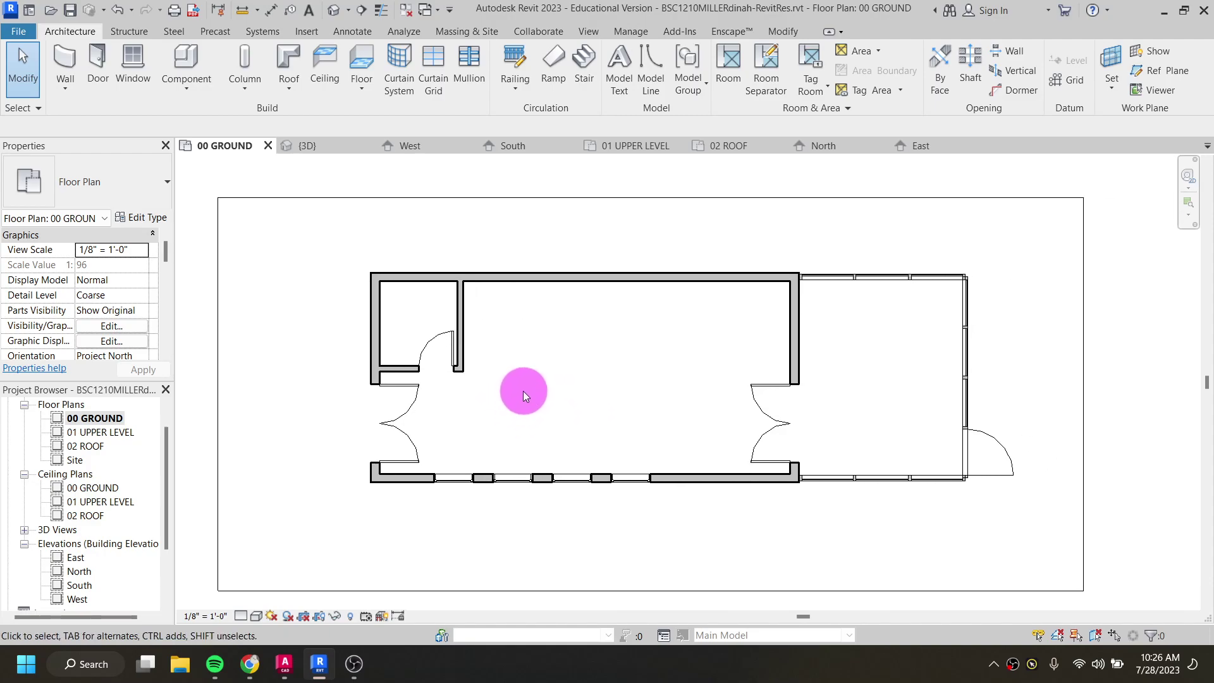
Step: Launch the Stair tool from the Circulation panel to enter Create Stair mode
{"action": "left_click", "coordinate": [580, 61]}
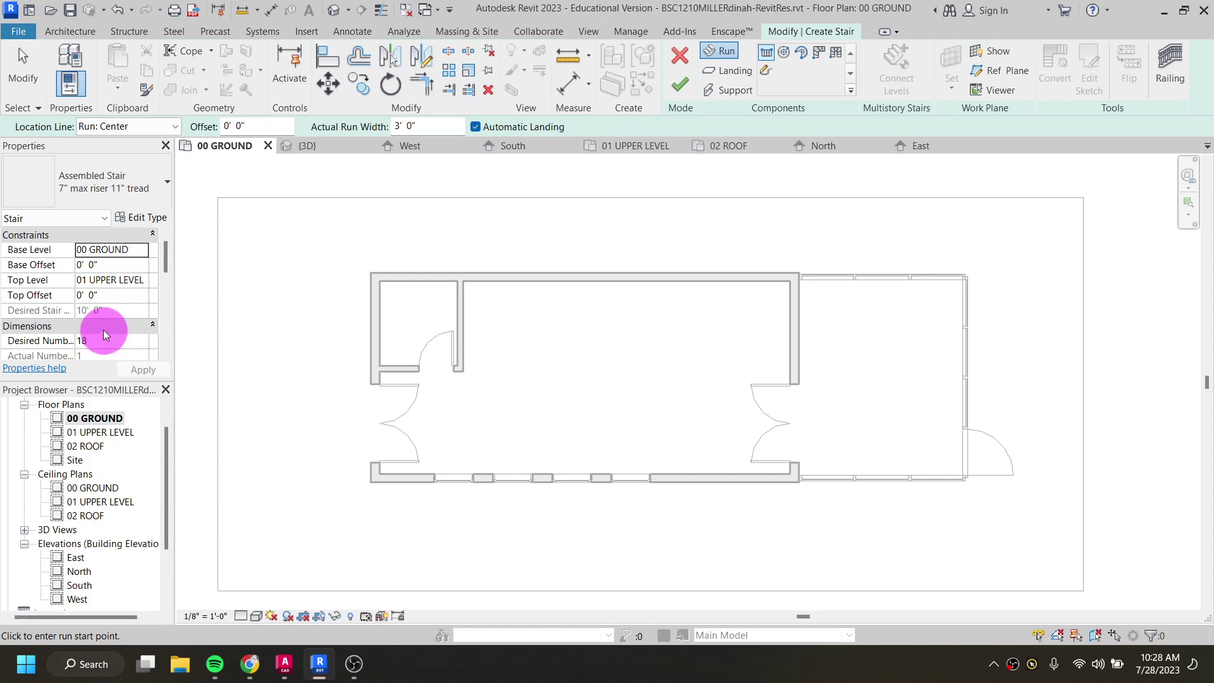
{"action": "scroll", "coordinate": [100, 325], "scroll_direction": "down", "scroll_amount": 3}
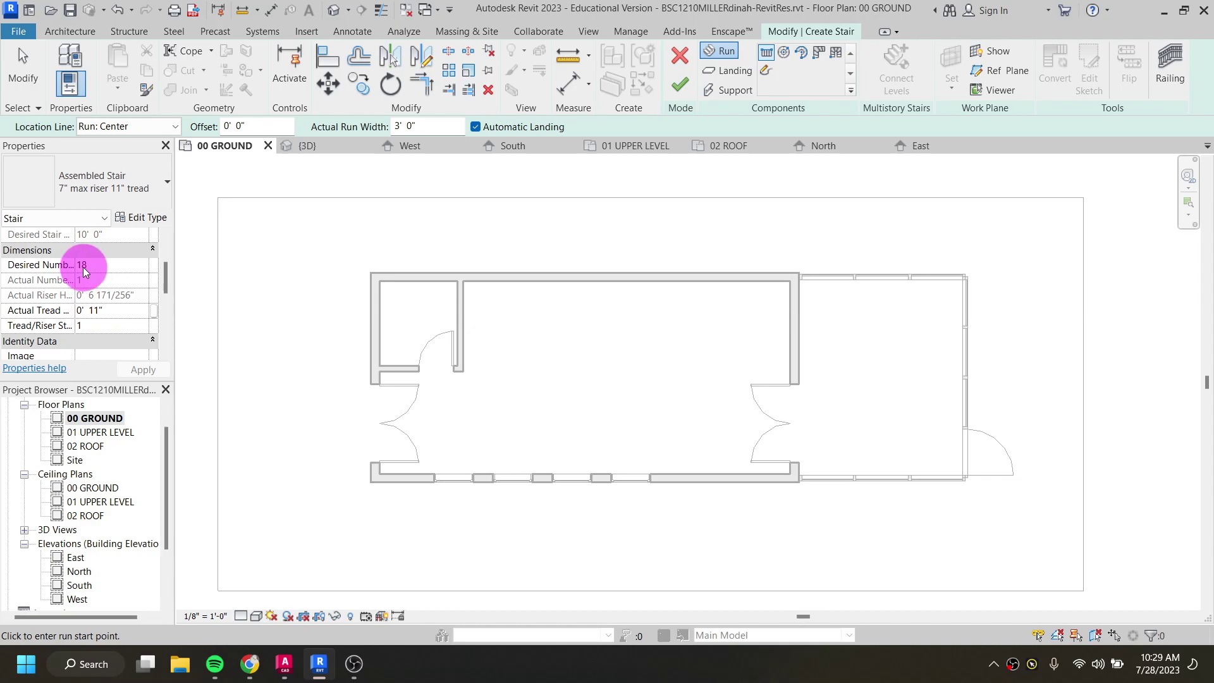
{"action": "left_click", "coordinate": [112, 265]}
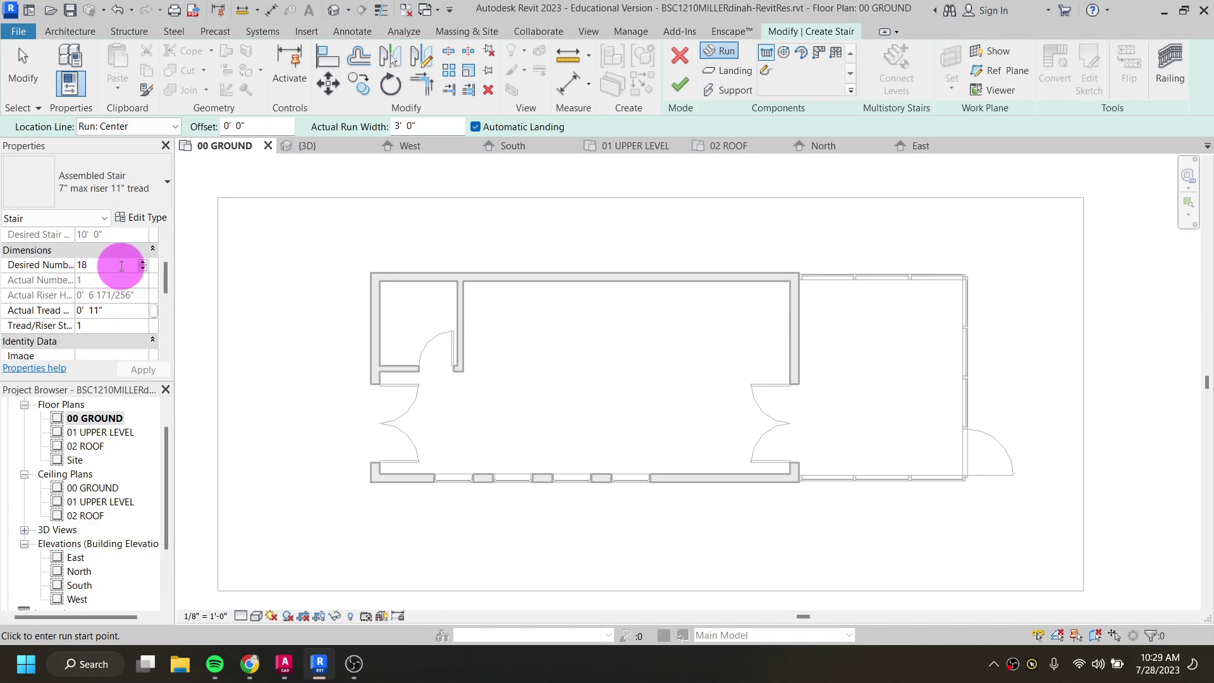
{"action": "left_click", "coordinate": [143, 262]}
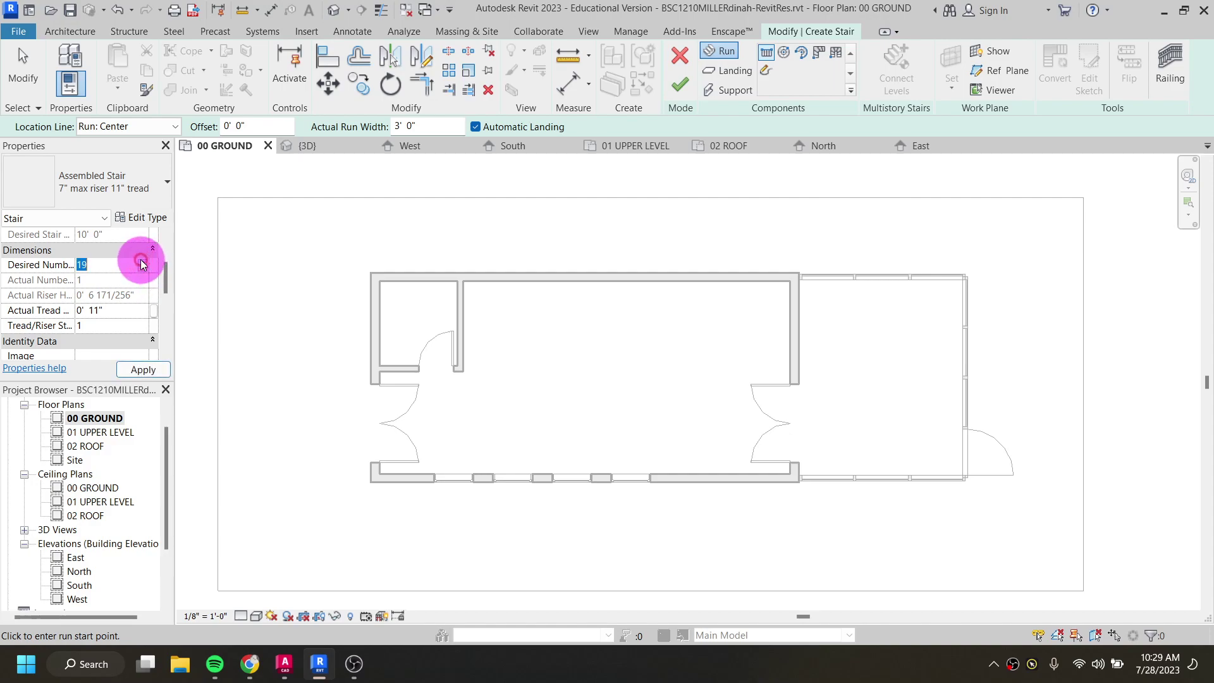
{"action": "left_click", "coordinate": [143, 262]}
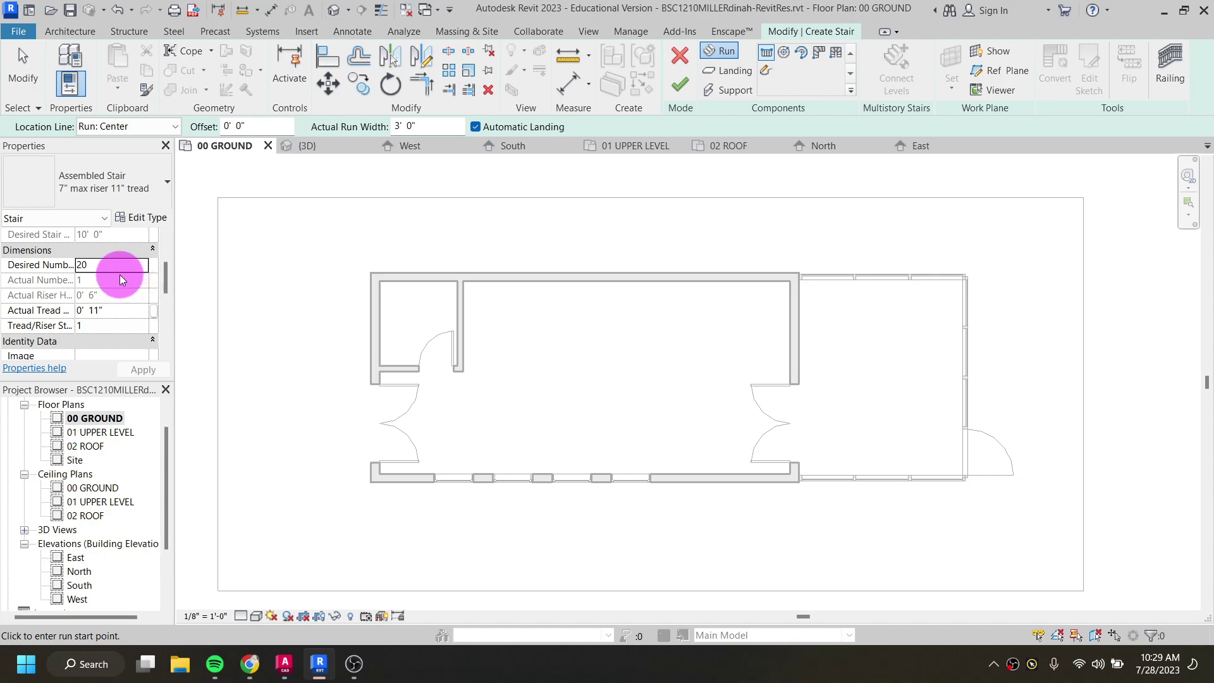
{"action": "left_click", "coordinate": [142, 271]}
{"action": "left_click", "coordinate": [142, 271]}
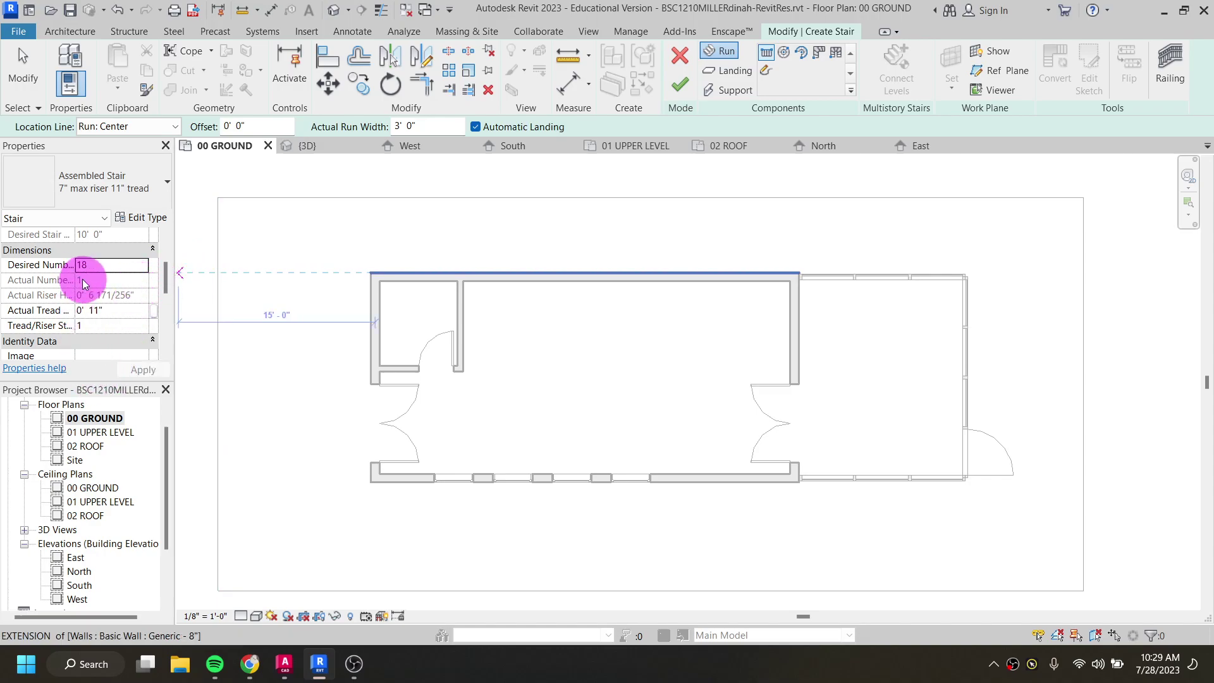
{"action": "scroll", "coordinate": [84, 275], "scroll_direction": "down", "scroll_amount": 2}
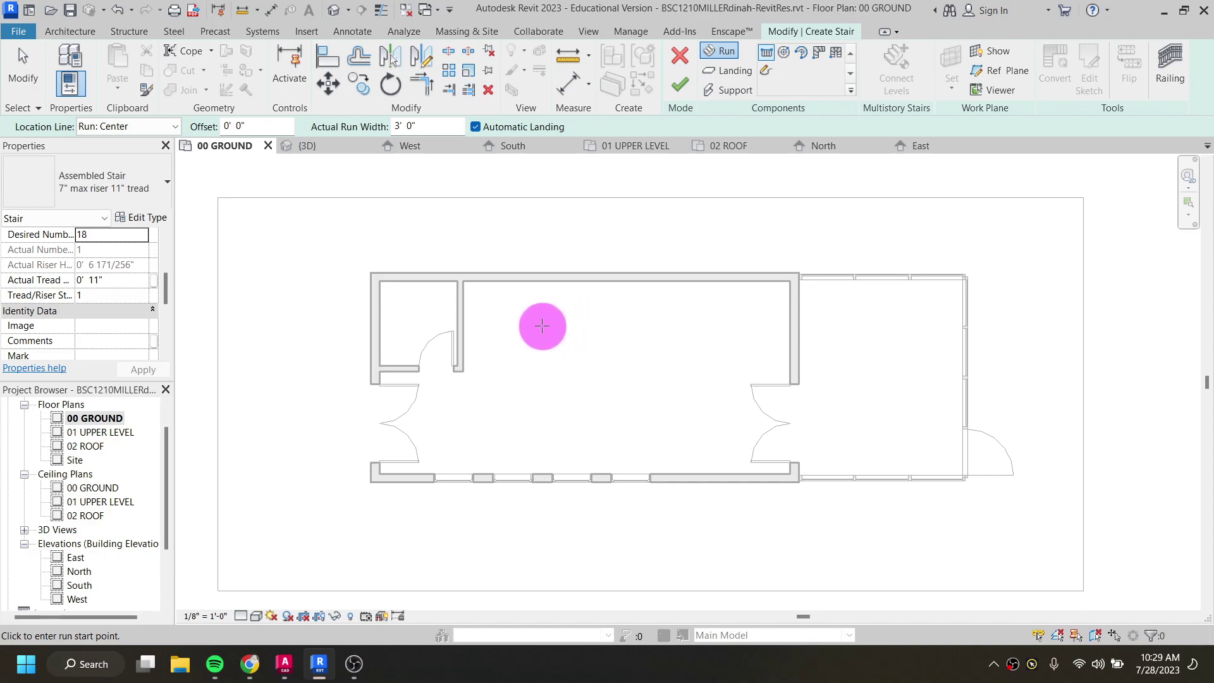
Step: Sketch a straight 18-riser, 15' 7" stair run horizontally across the large room
{"action": "left_click", "coordinate": [538, 330]}
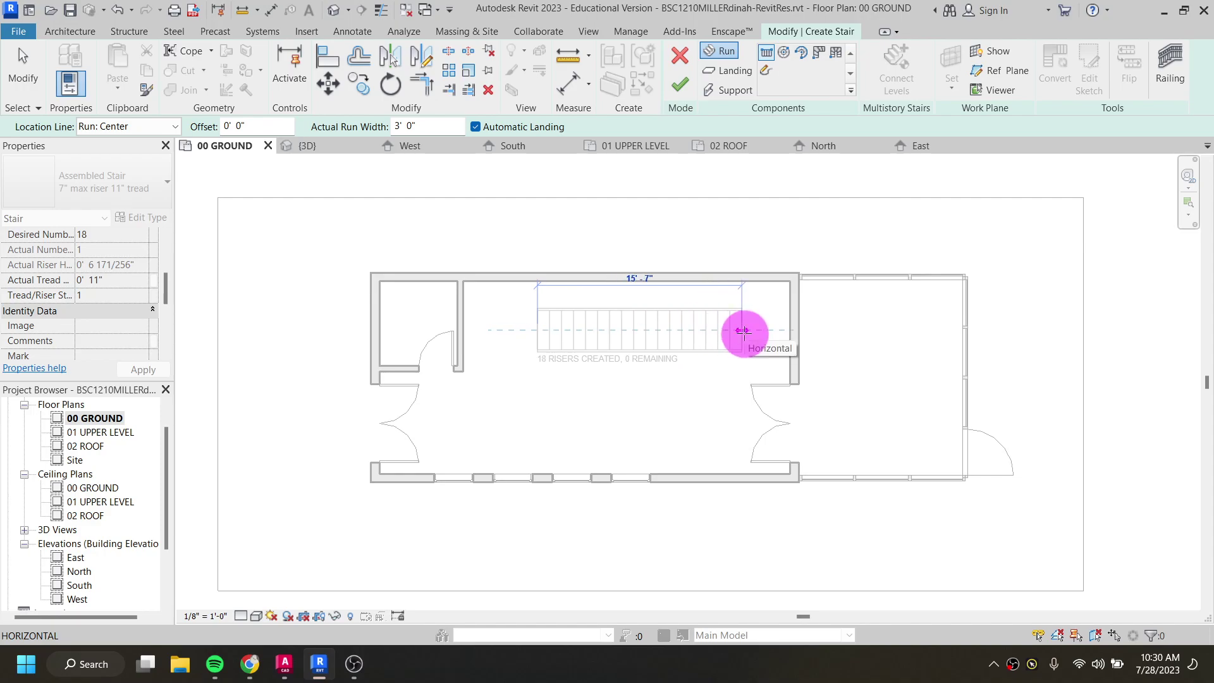
{"action": "left_click", "coordinate": [743, 331]}
{"action": "key", "text": "Escape"}
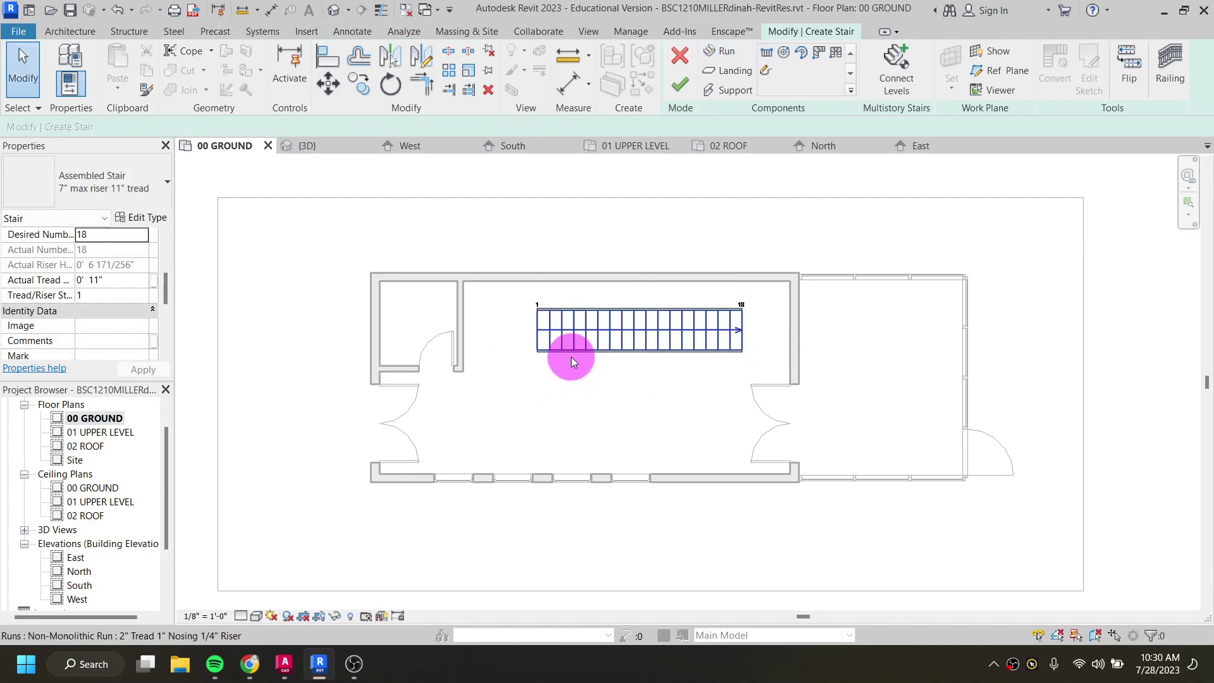
{"action": "scroll", "coordinate": [571, 356], "scroll_direction": "up", "scroll_amount": 1}
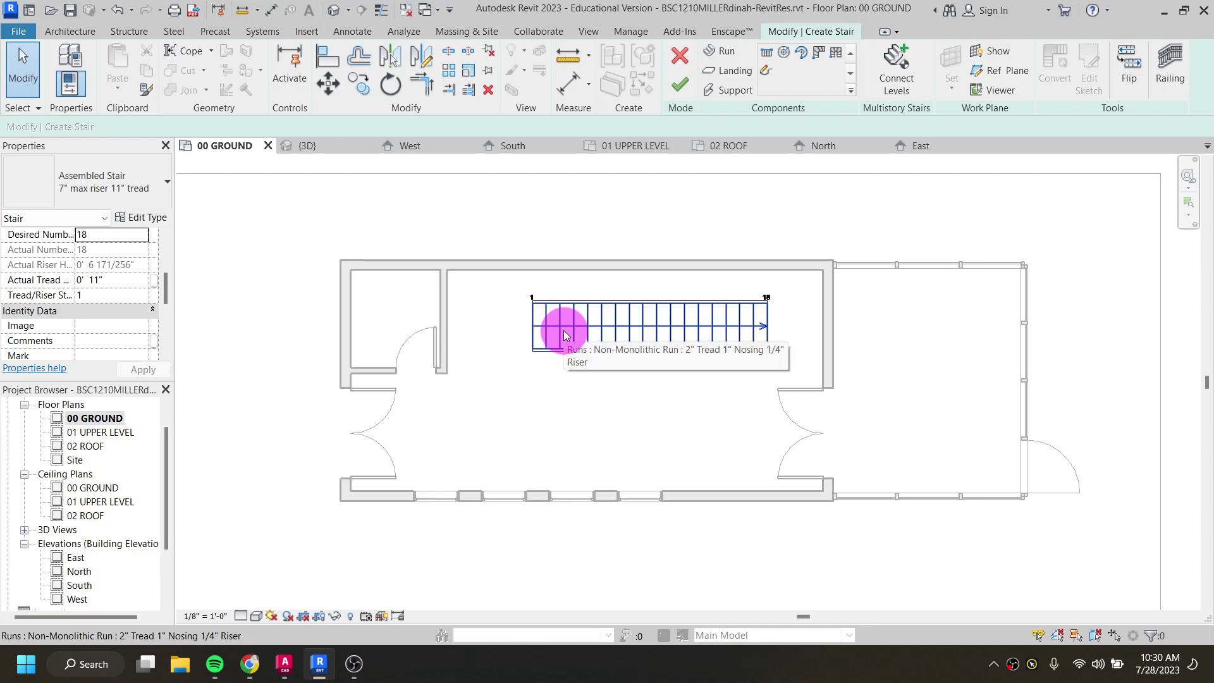
Step: Nudge the stair run left twice and confirm its width stays at 3' 0"
{"action": "left_click", "coordinate": [565, 335]}
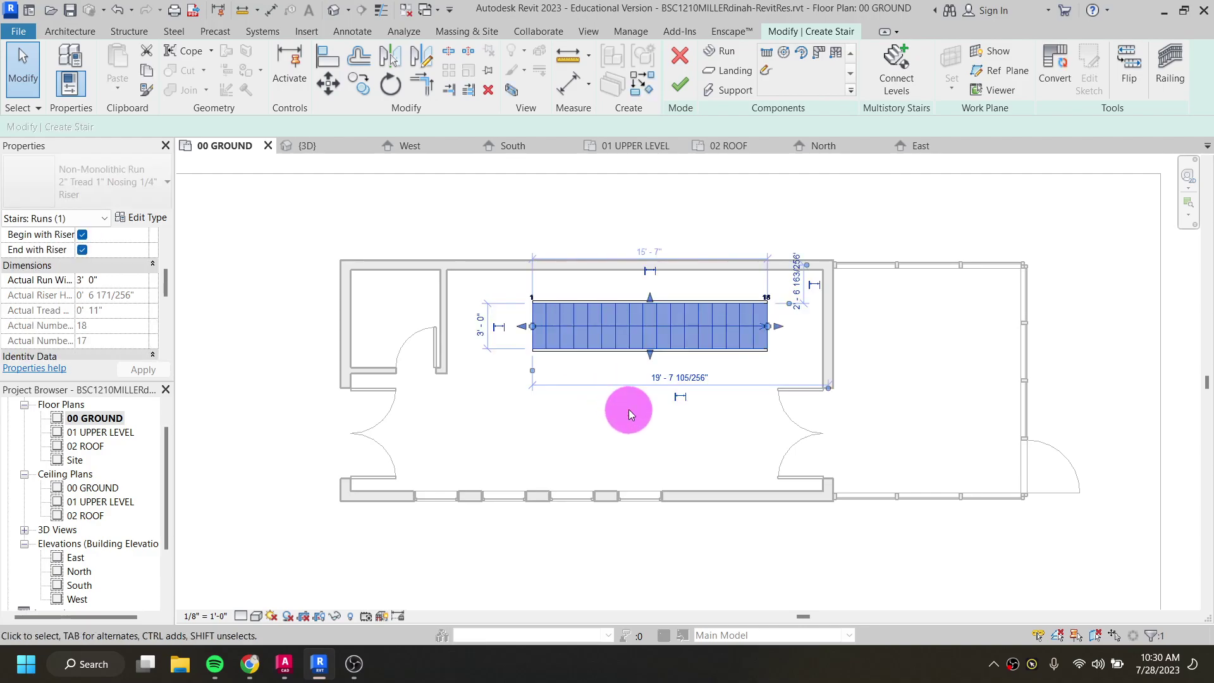
{"action": "key", "text": "Left"}
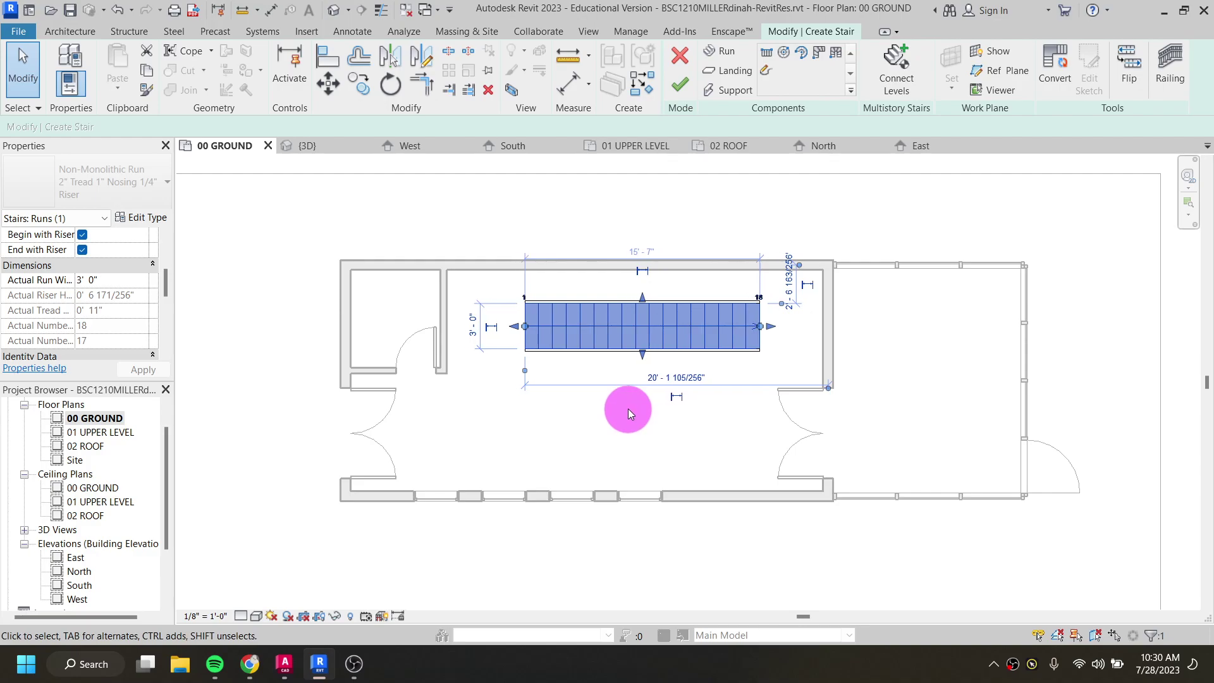
{"action": "scroll", "coordinate": [631, 343], "scroll_direction": "up", "scroll_amount": 1}
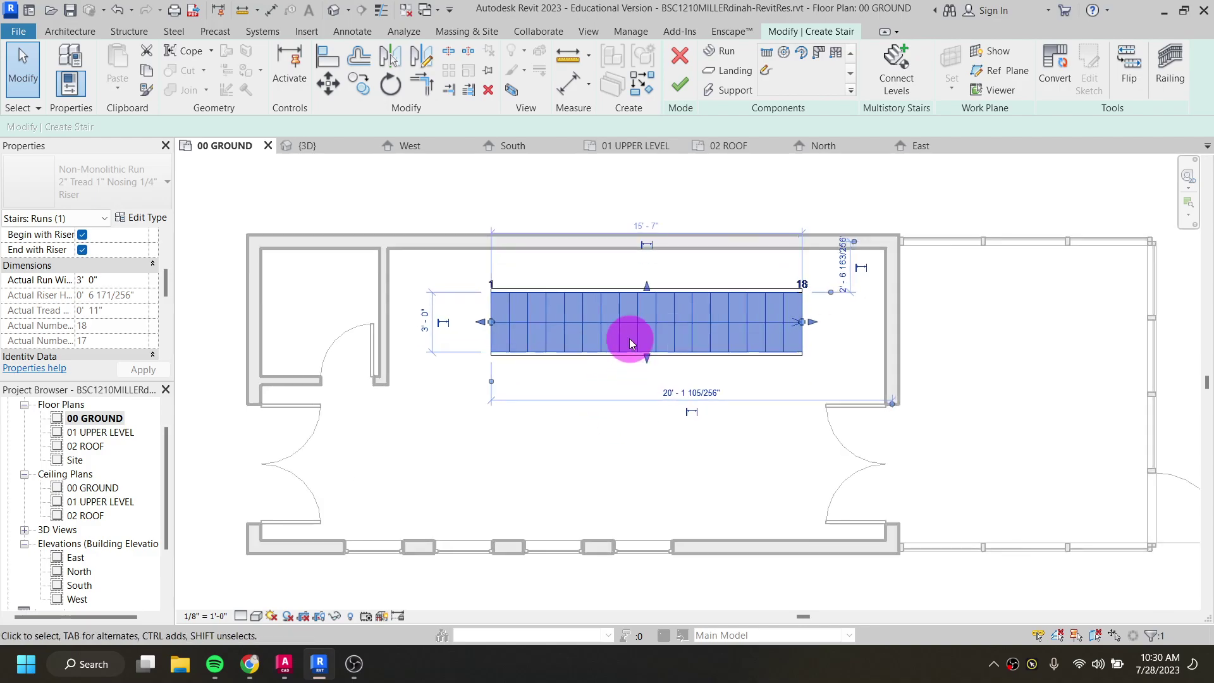
{"action": "key", "text": "Left"}
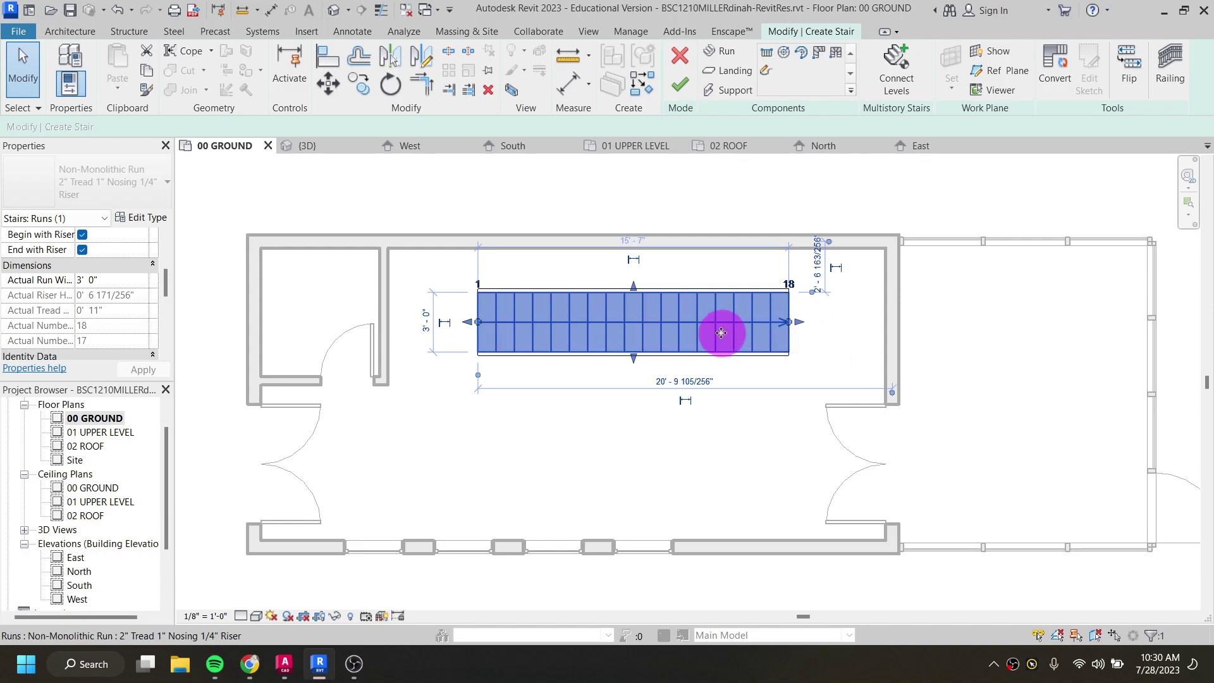
{"action": "scroll", "coordinate": [634, 301], "scroll_direction": "up", "scroll_amount": 2}
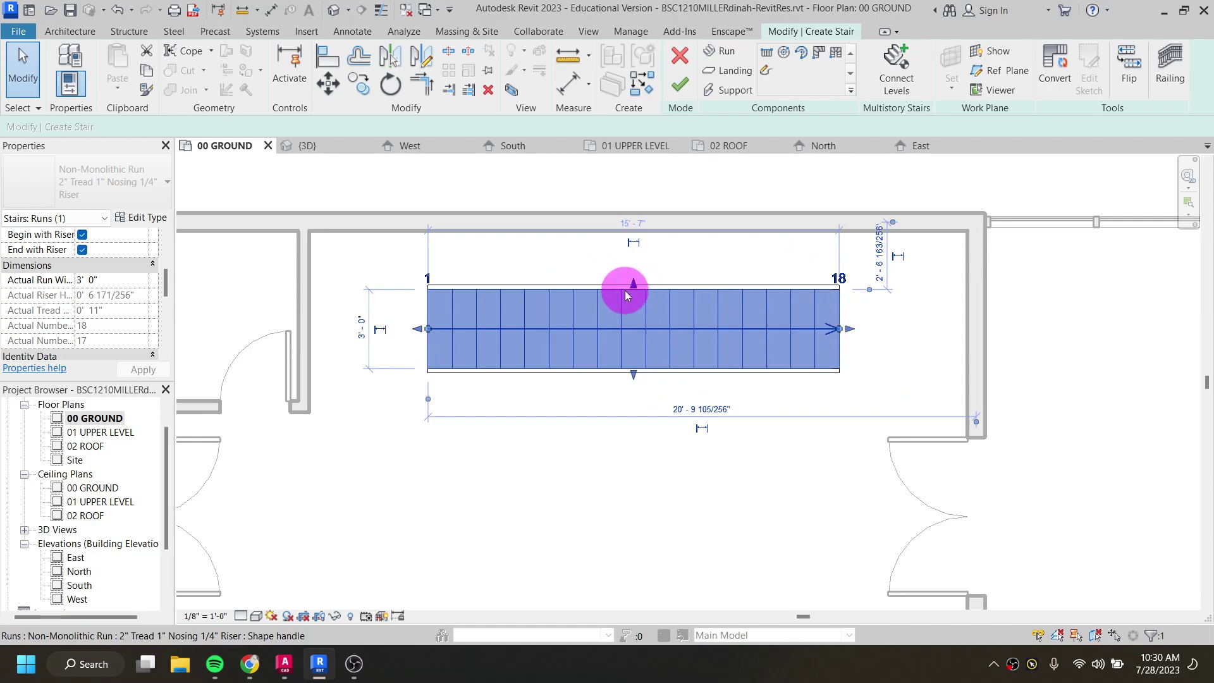
{"action": "left_click", "coordinate": [362, 333]}
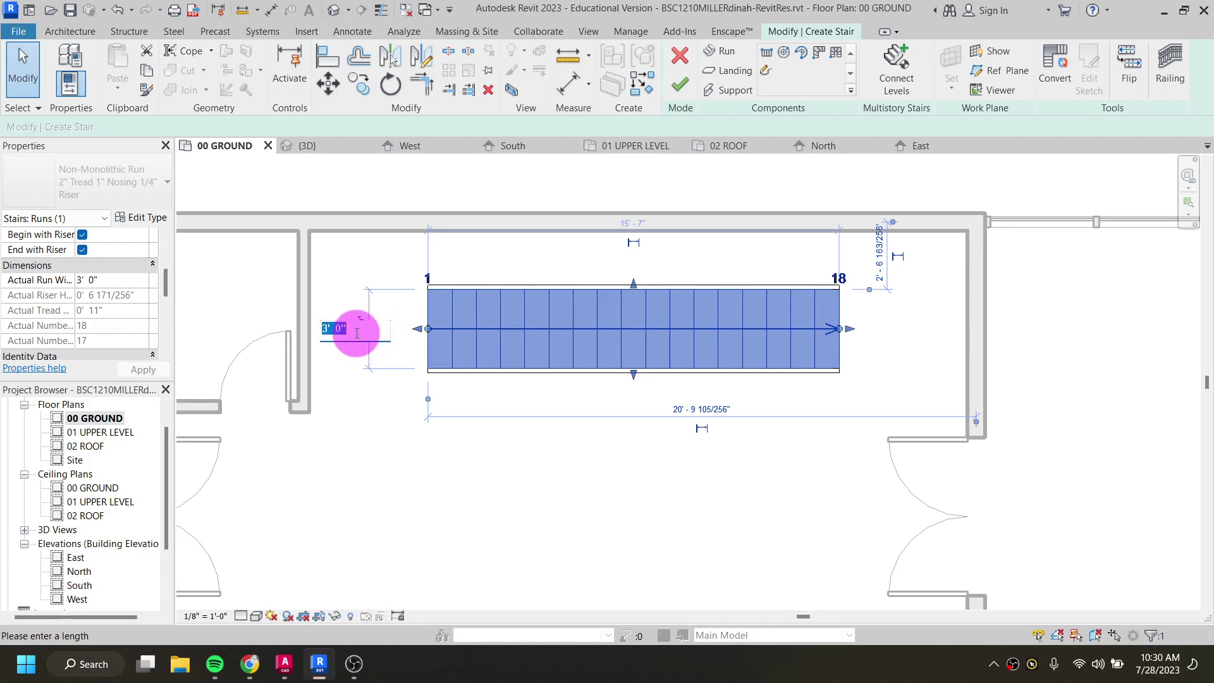
{"action": "key", "text": "Return"}
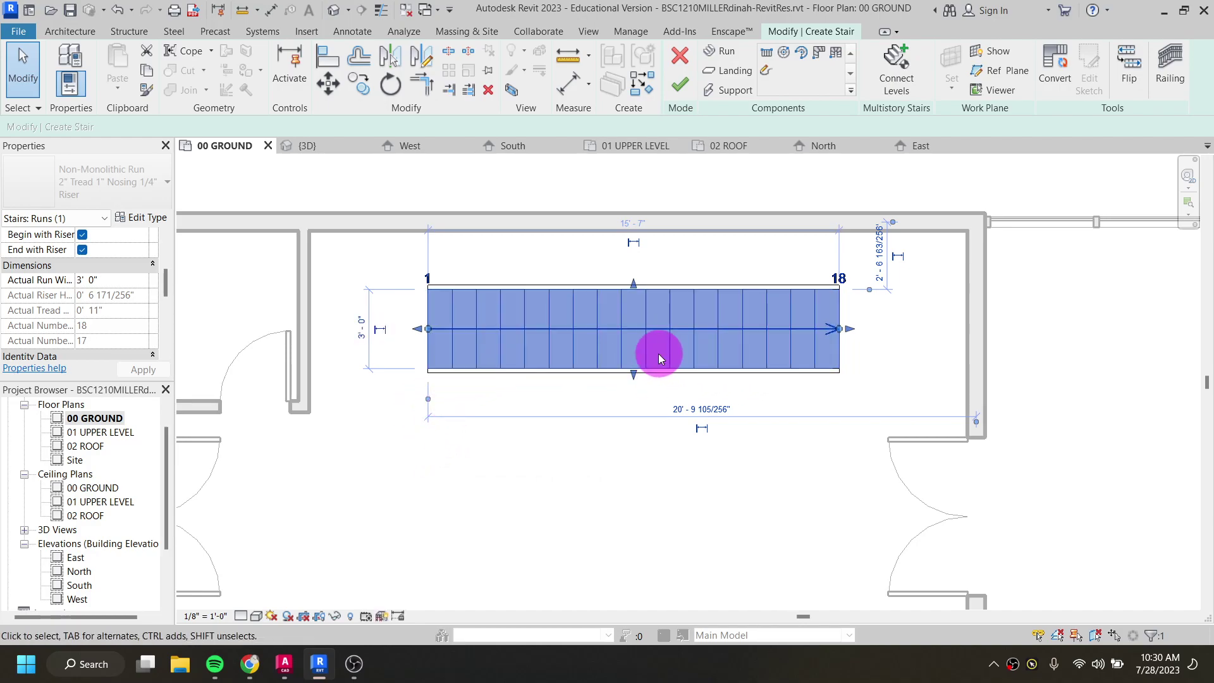
Step: Finish edit mode so the stair shows with a cut line and dashed upper treads
{"action": "left_click", "coordinate": [682, 93]}
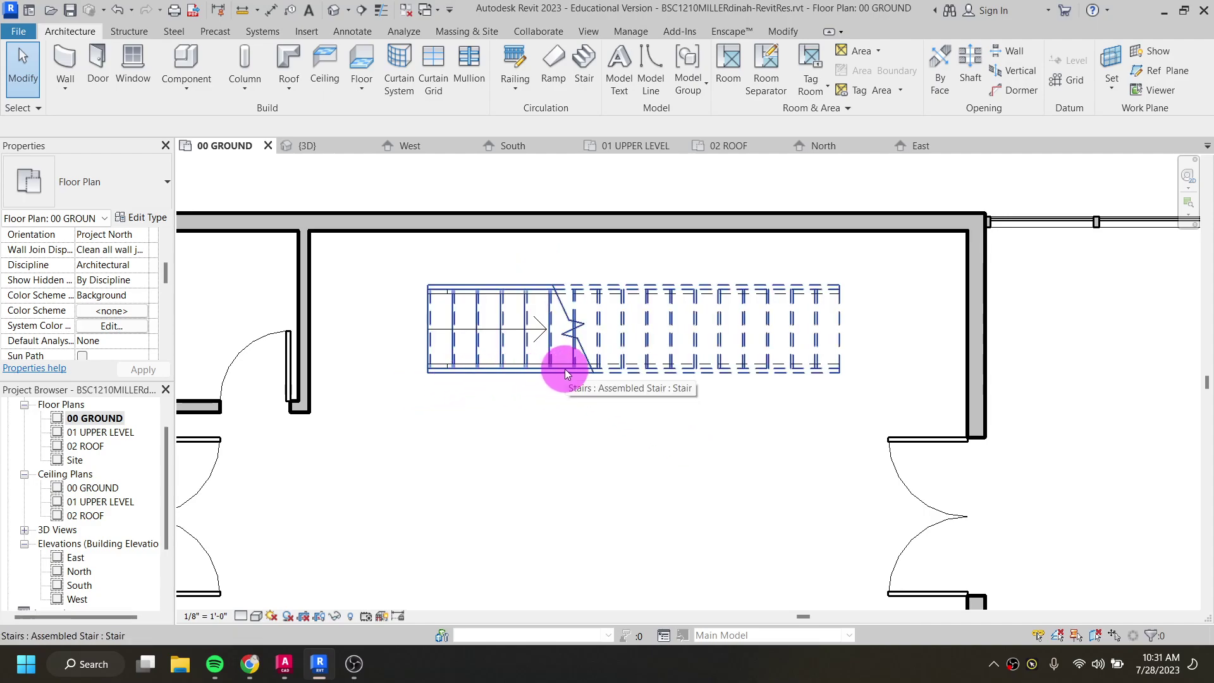
Step: Open the 01 UPPER LEVEL plan and zoom toward the stair opening labelled DN
{"action": "double_click", "coordinate": [108, 432]}
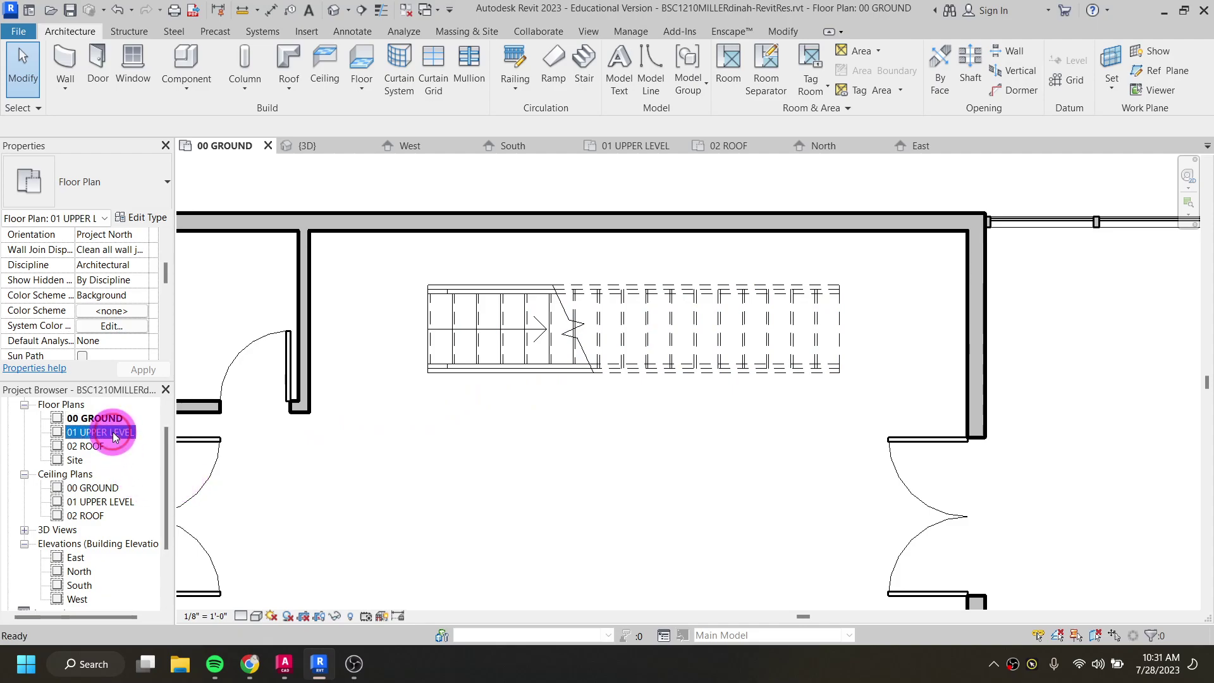
{"action": "scroll", "coordinate": [791, 377], "scroll_direction": "up", "scroll_amount": 3}
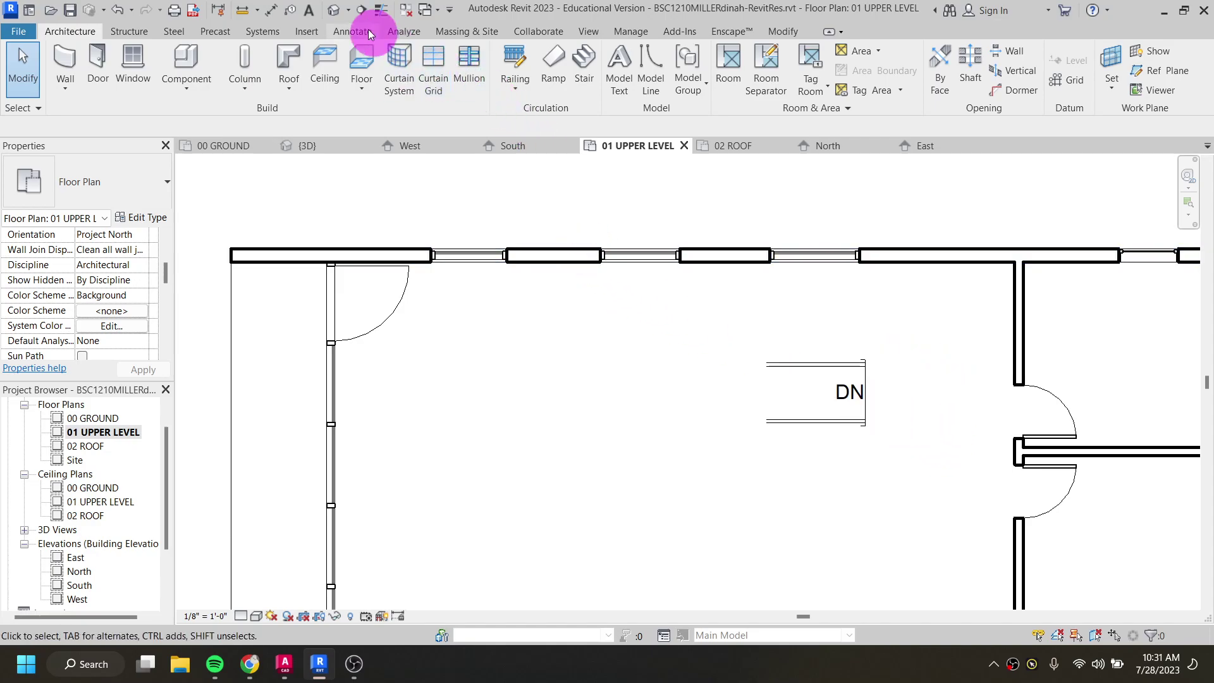
Step: Orbit and zoom the default 3D view to inspect the glazed curtain-wall gable
{"action": "left_click", "coordinate": [340, 12]}
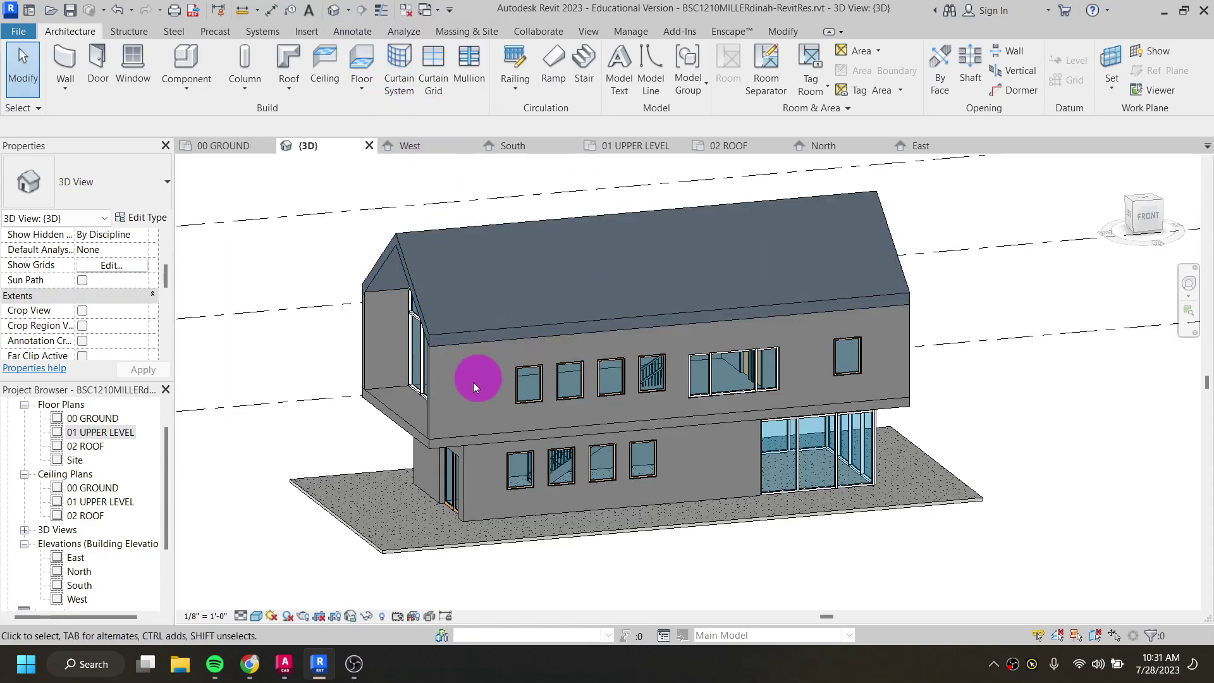
{"action": "middle_click_drag", "start_coordinate": [445, 423], "coordinate": [618, 405], "text": "shift"}
{"action": "scroll", "coordinate": [620, 398], "scroll_direction": "up", "scroll_amount": 3}
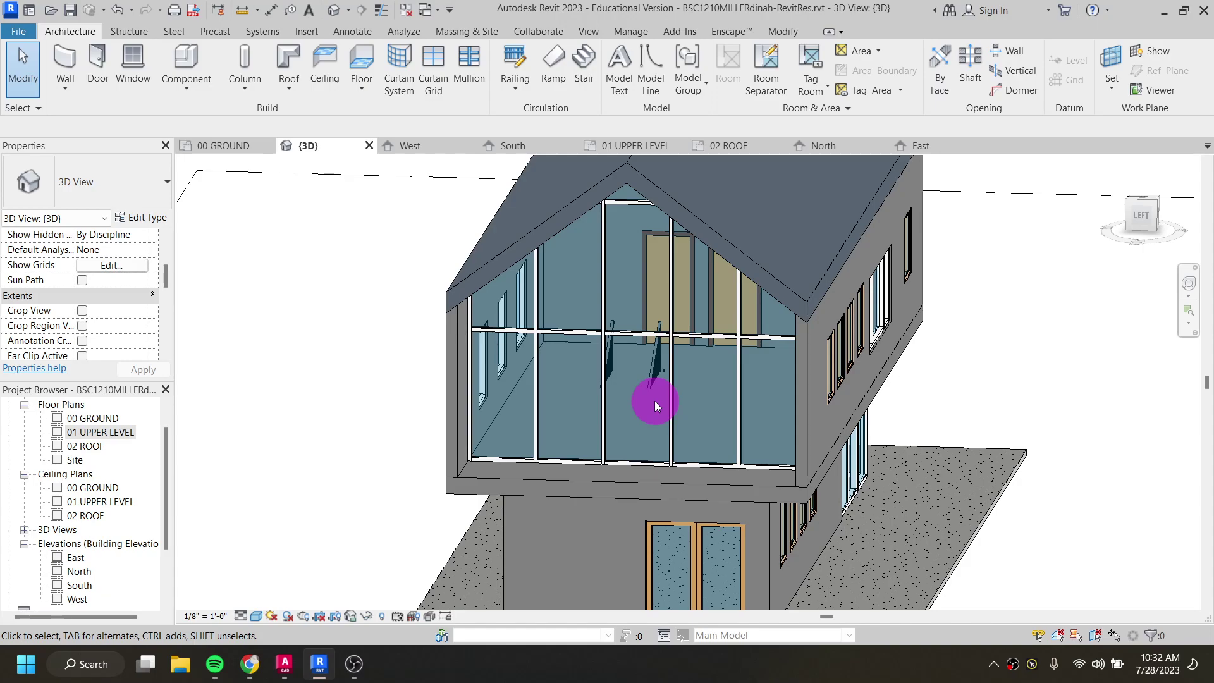
{"action": "scroll", "coordinate": [654, 401], "scroll_direction": "down", "scroll_amount": 2}
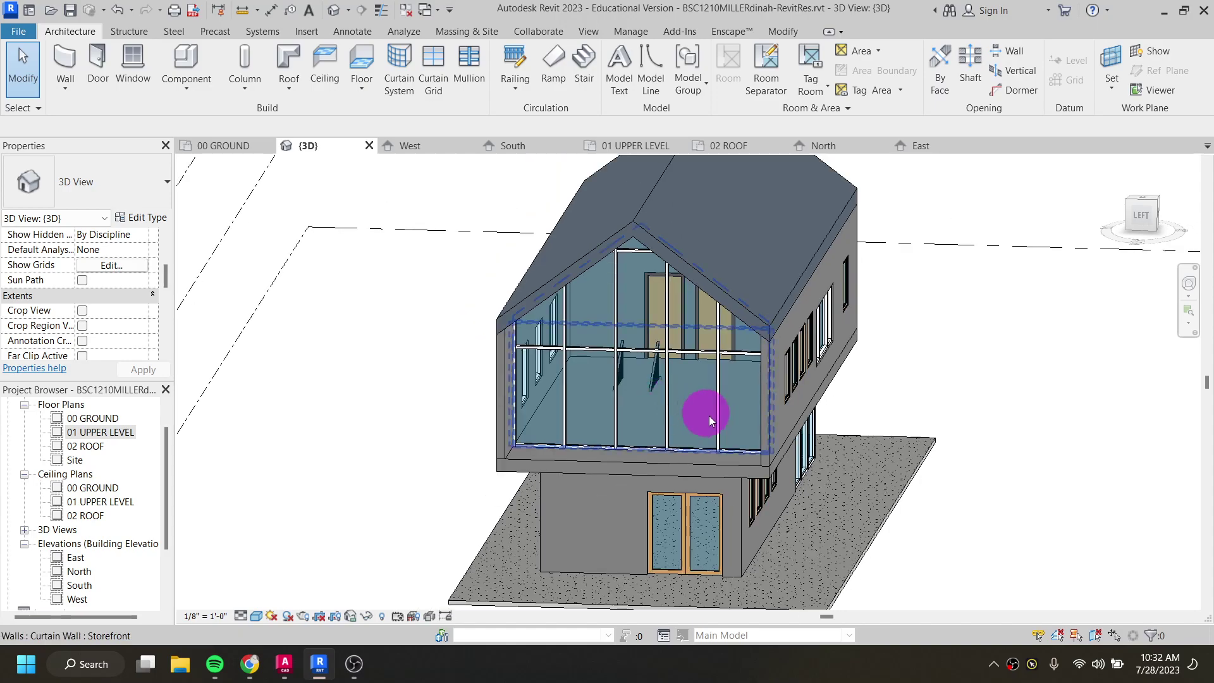
Step: Zoom out on 01 UPPER LEVEL and crossing-select the floor with two nearby walls
{"action": "double_click", "coordinate": [105, 434]}
{"action": "scroll", "coordinate": [112, 434], "scroll_direction": "down", "scroll_amount": 1}
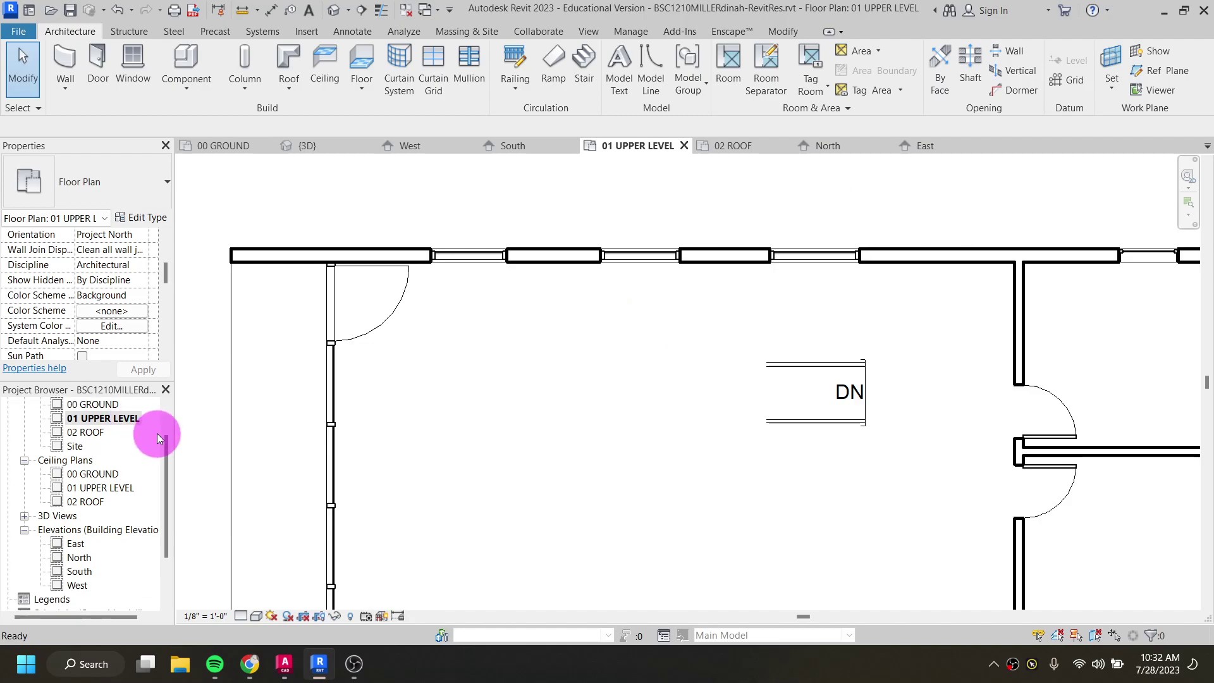
{"action": "scroll", "coordinate": [279, 392], "scroll_direction": "down", "scroll_amount": 3}
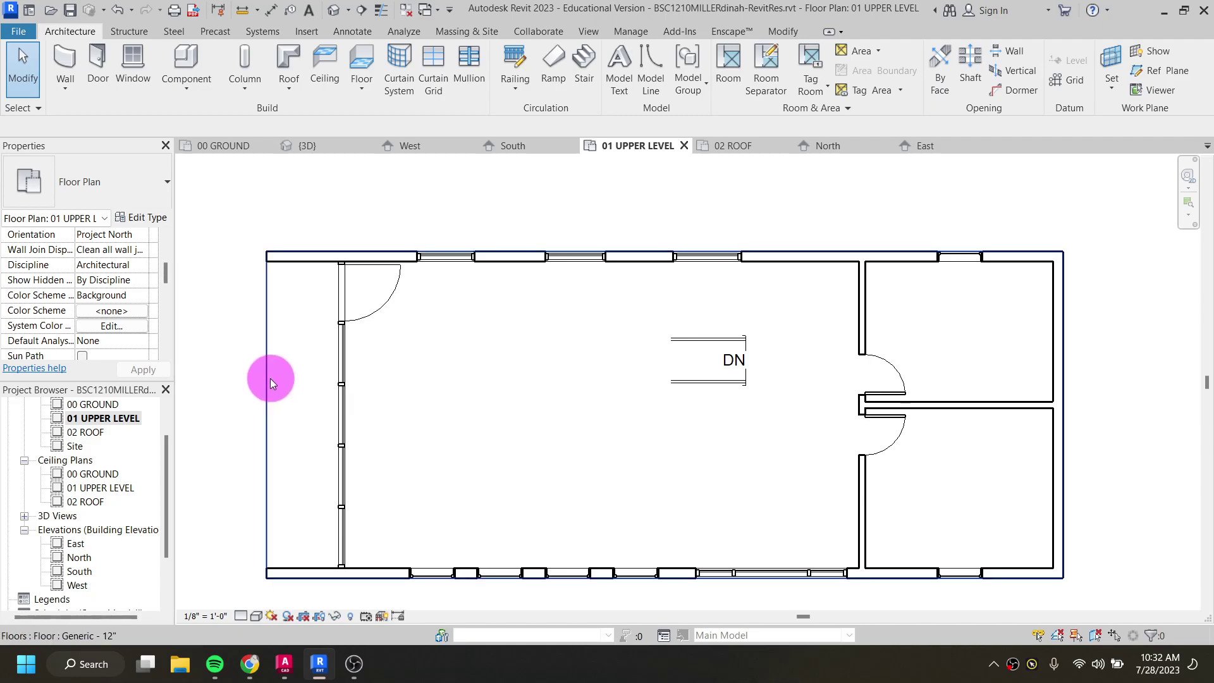
{"action": "left_click", "coordinate": [268, 378]}
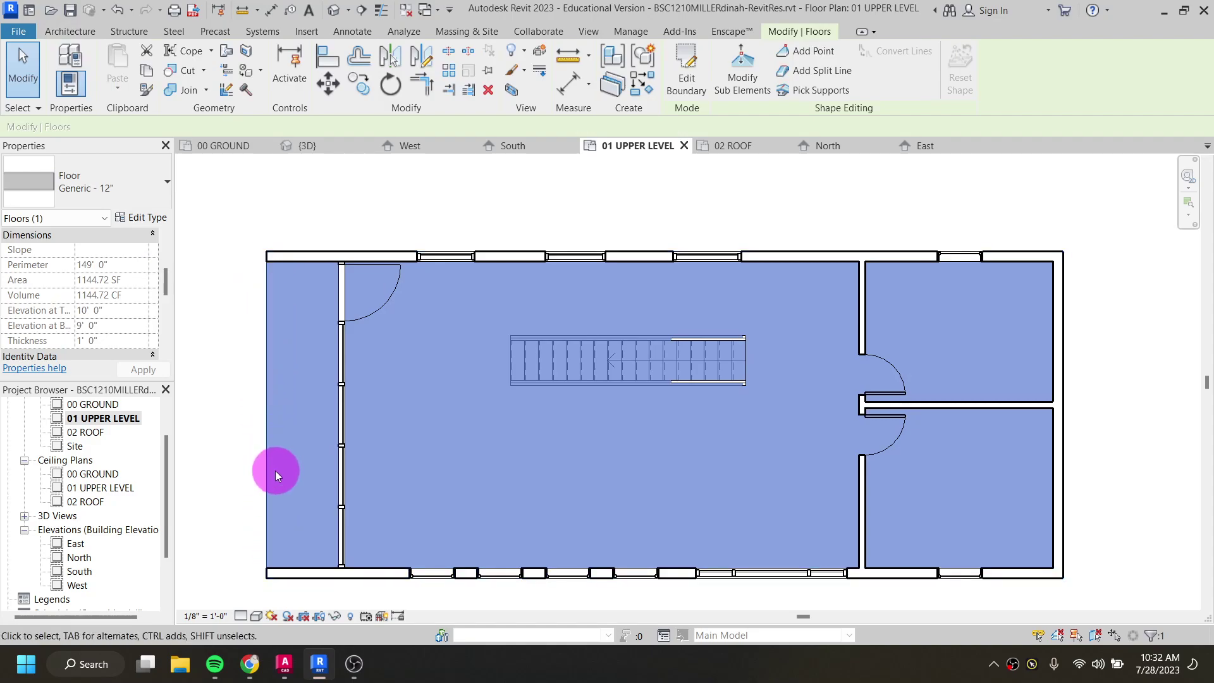
{"action": "left_click", "coordinate": [253, 371]}
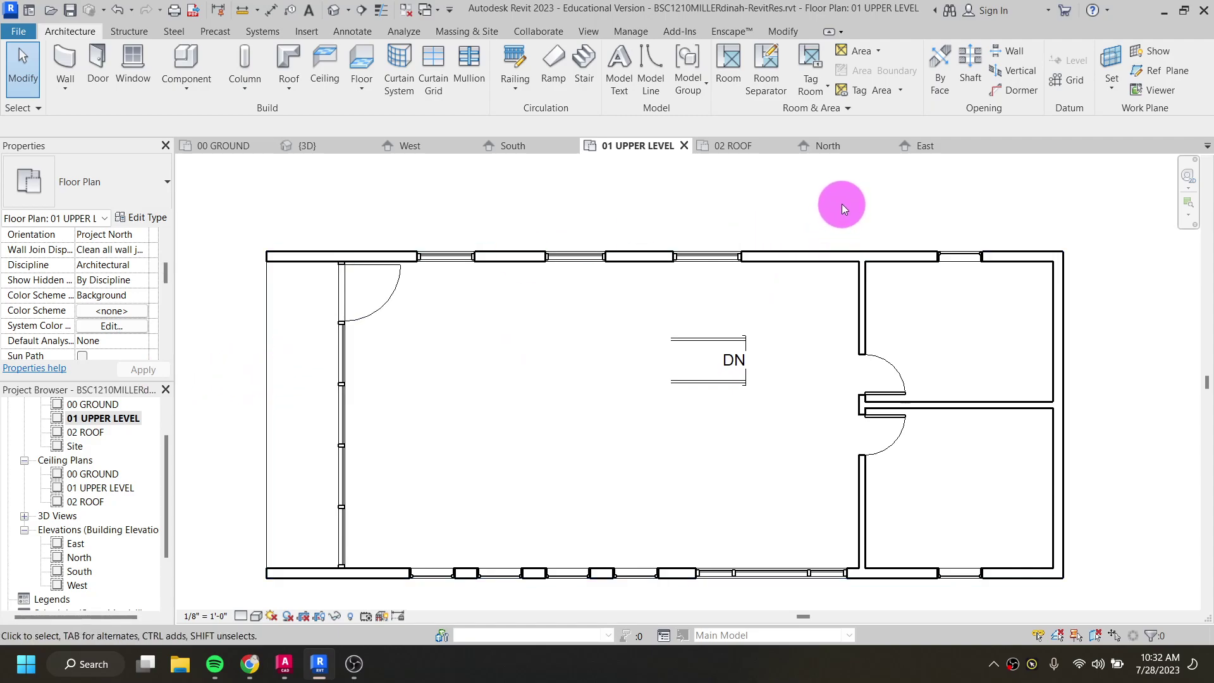
{"action": "left_click_drag", "start_coordinate": [859, 198], "coordinate": [795, 318]}
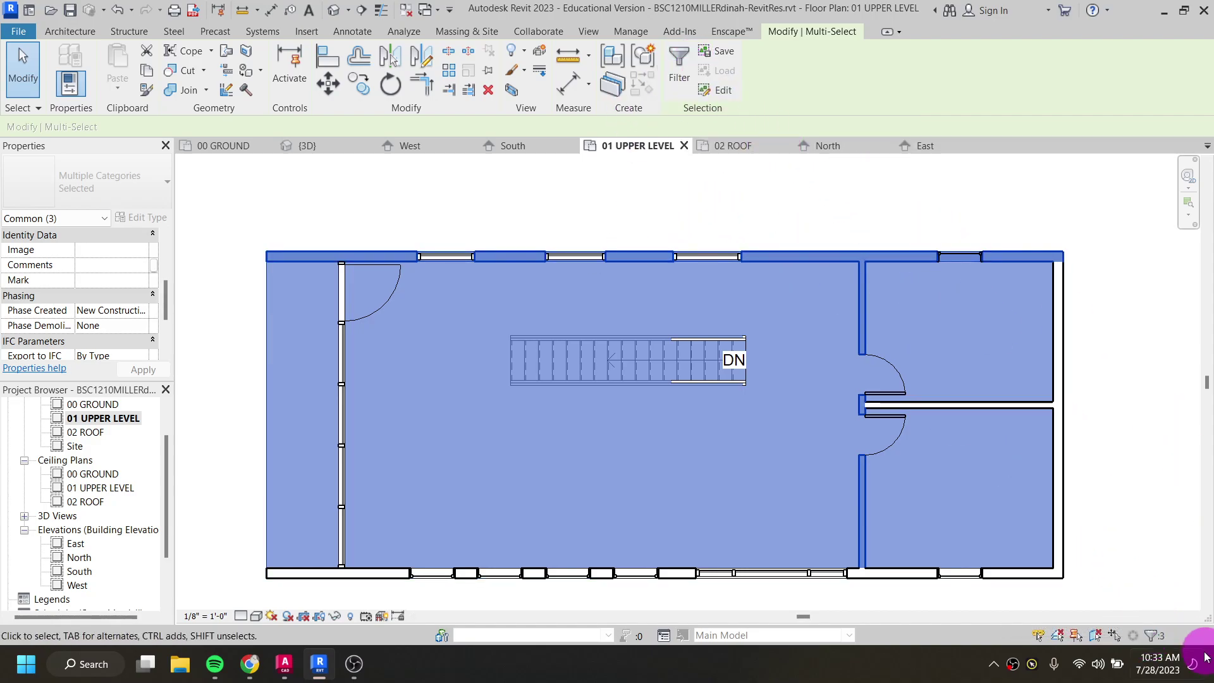
Step: Filter the selection to uncheck Walls so only the Generic - 12" floor stays selected
{"action": "left_click", "coordinate": [1154, 636]}
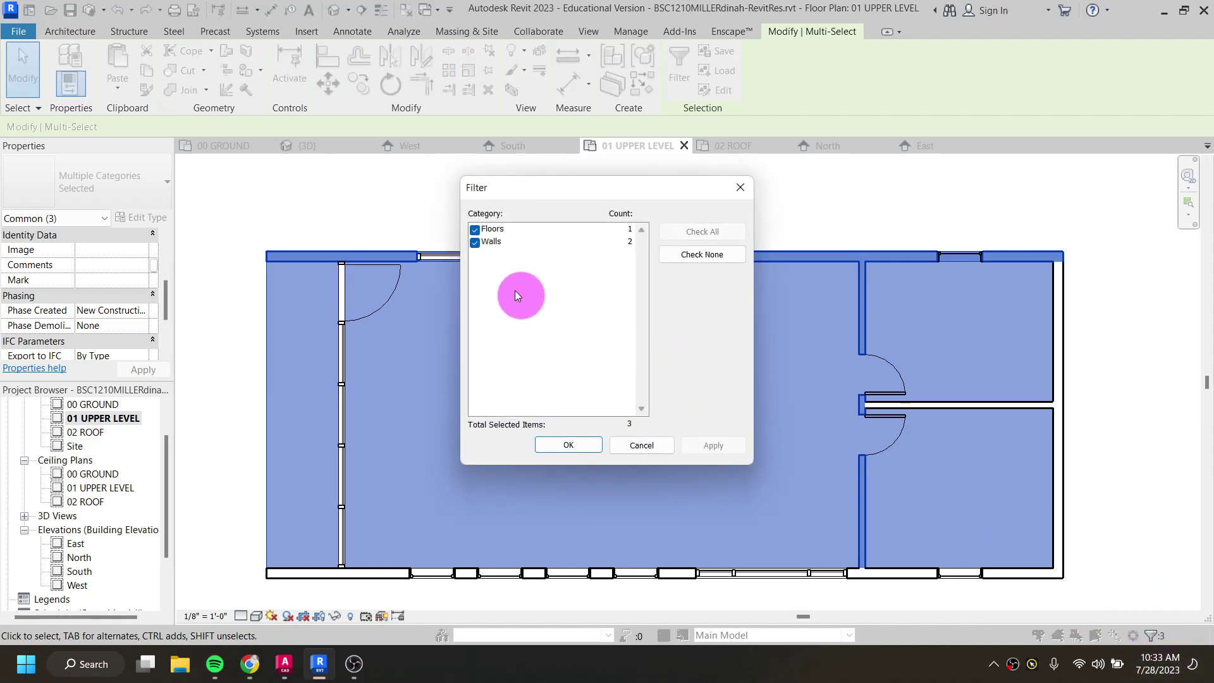
{"action": "left_click", "coordinate": [475, 243]}
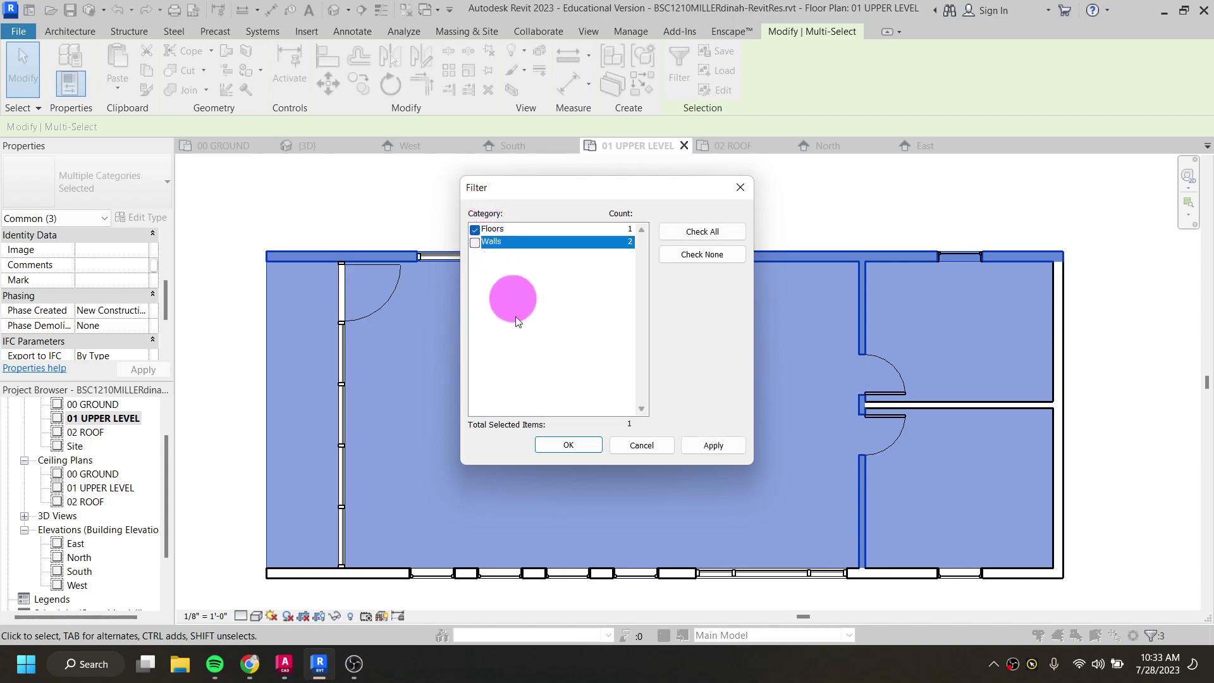
{"action": "left_click", "coordinate": [566, 446]}
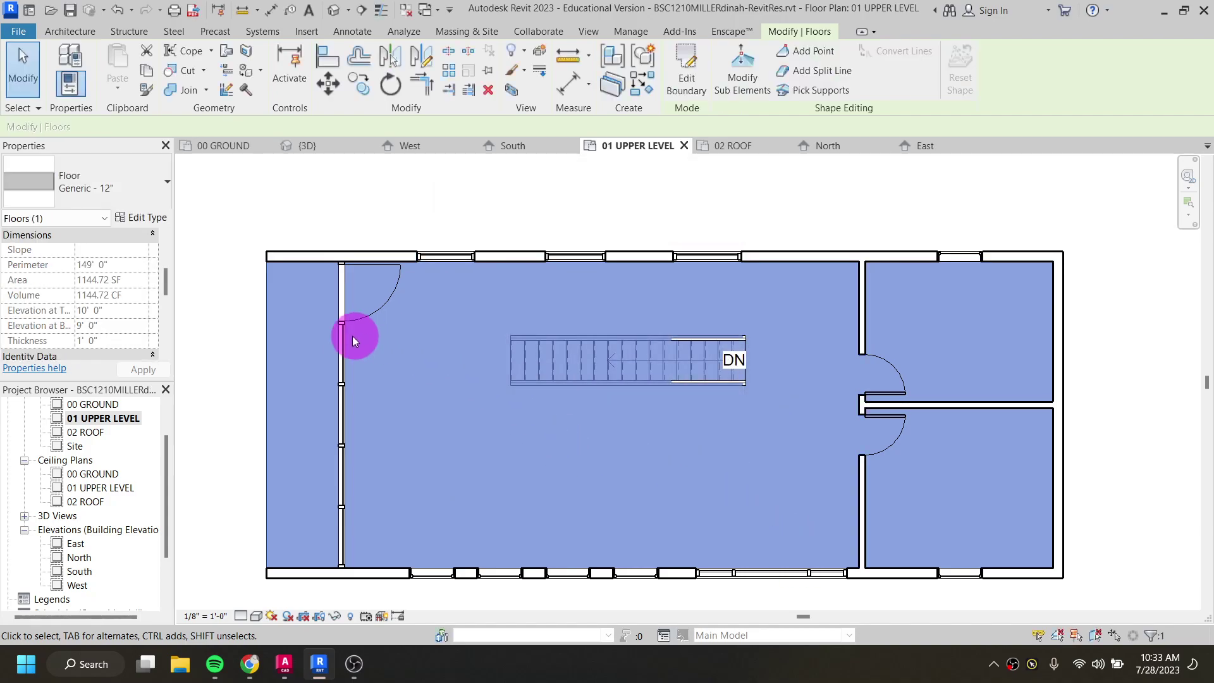
{"action": "left_click", "coordinate": [239, 329]}
{"action": "left_click", "coordinate": [275, 352]}
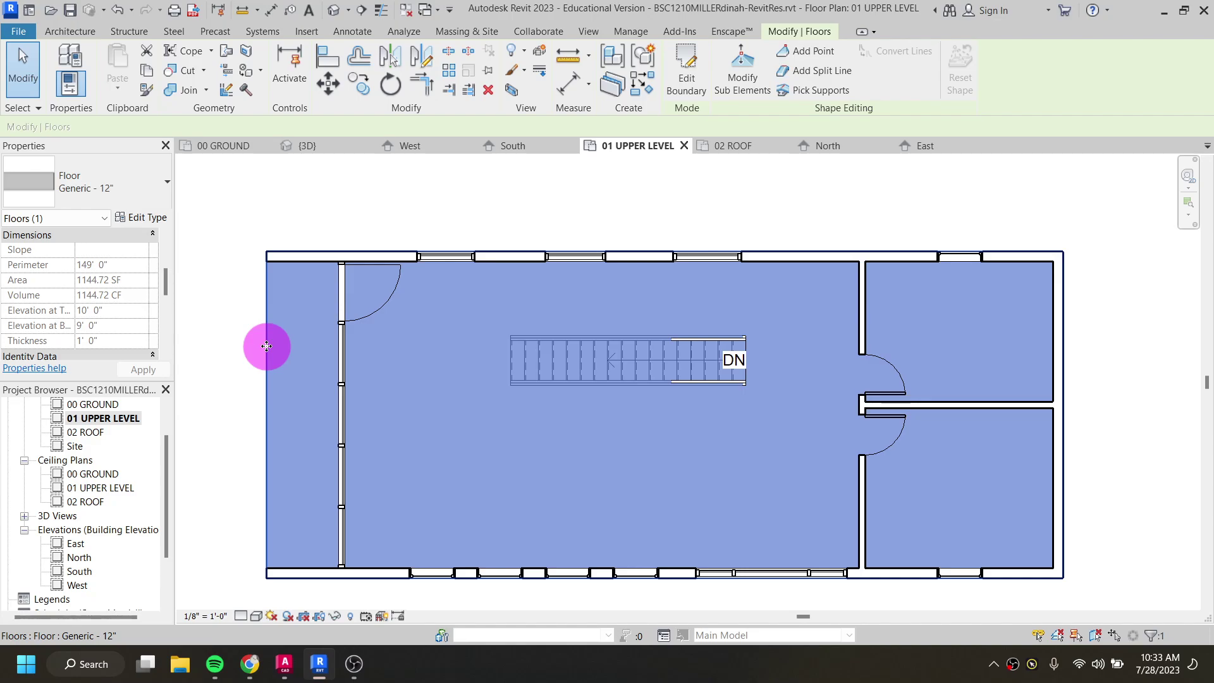
Step: Sketch a rectangular opening from the stair's top-left to bottom-right corner in the floor boundary, then finish editing
{"action": "left_click", "coordinate": [684, 81]}
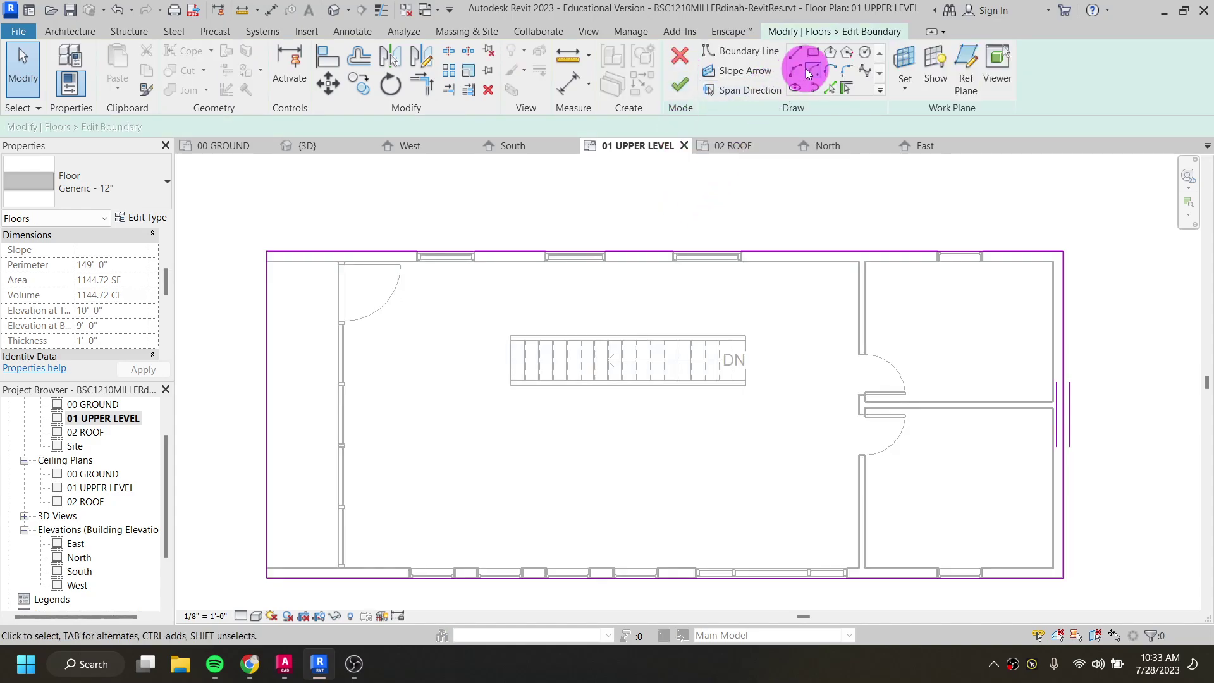
{"action": "left_click", "coordinate": [813, 56]}
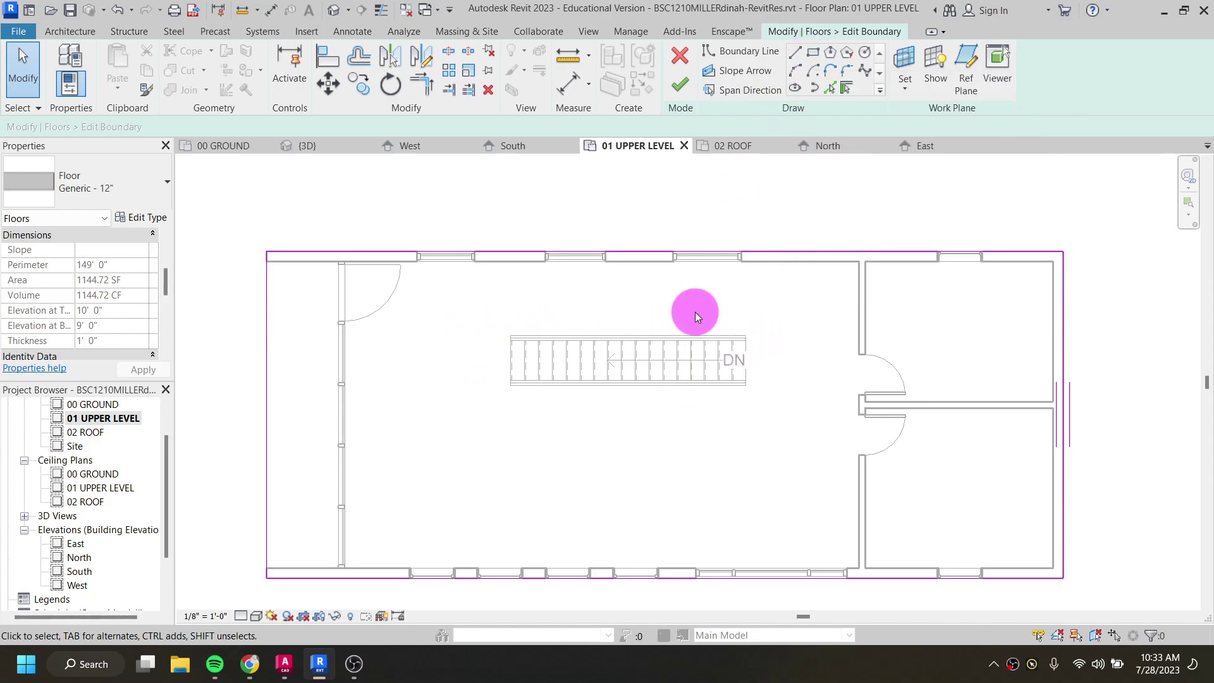
{"action": "left_click", "coordinate": [813, 54]}
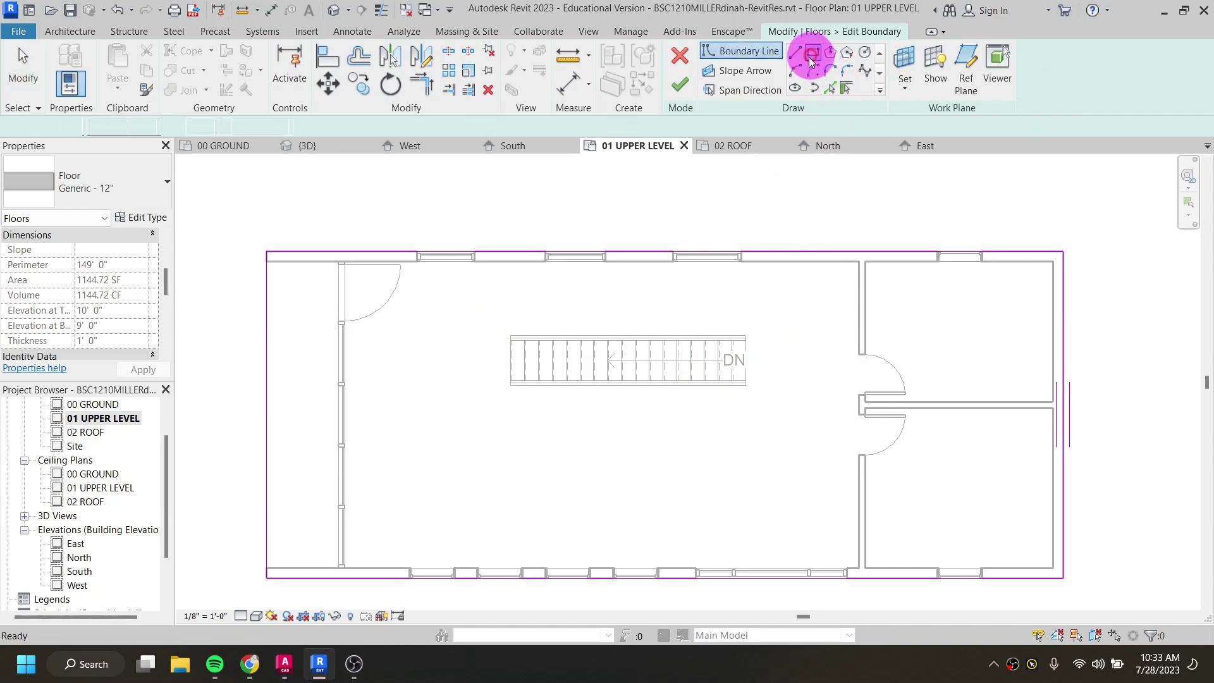
{"action": "scroll", "coordinate": [514, 337], "scroll_direction": "up", "scroll_amount": 2}
{"action": "left_click", "coordinate": [505, 337]}
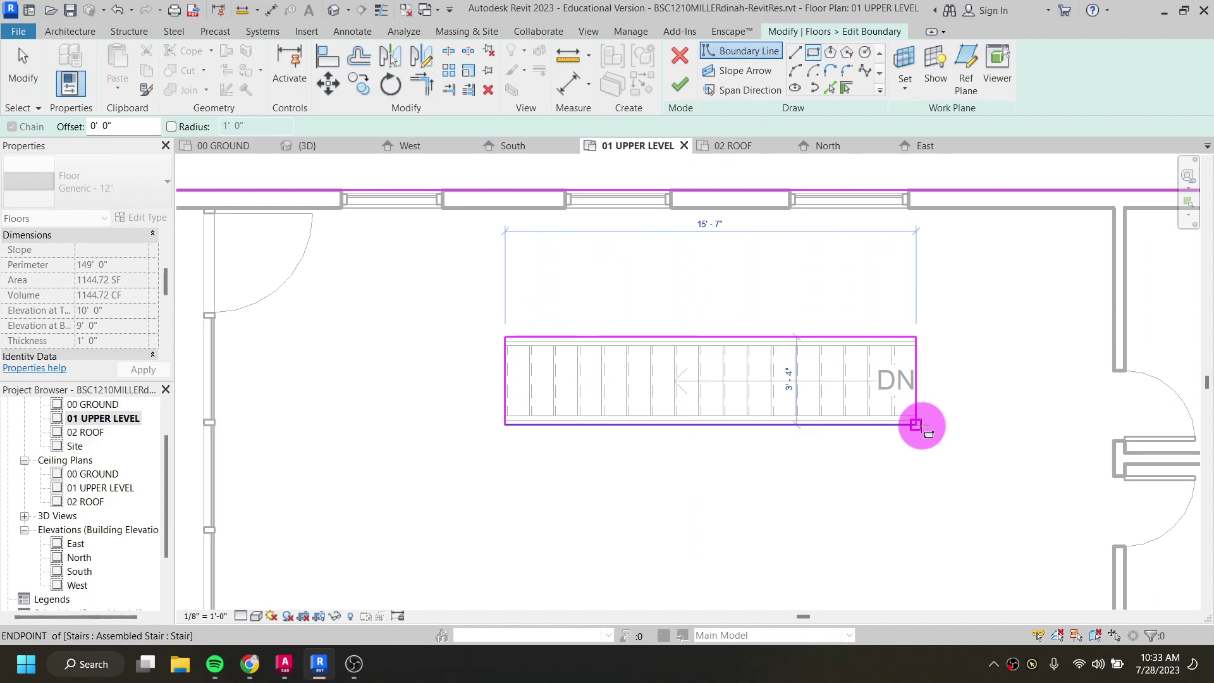
{"action": "left_click", "coordinate": [915, 424]}
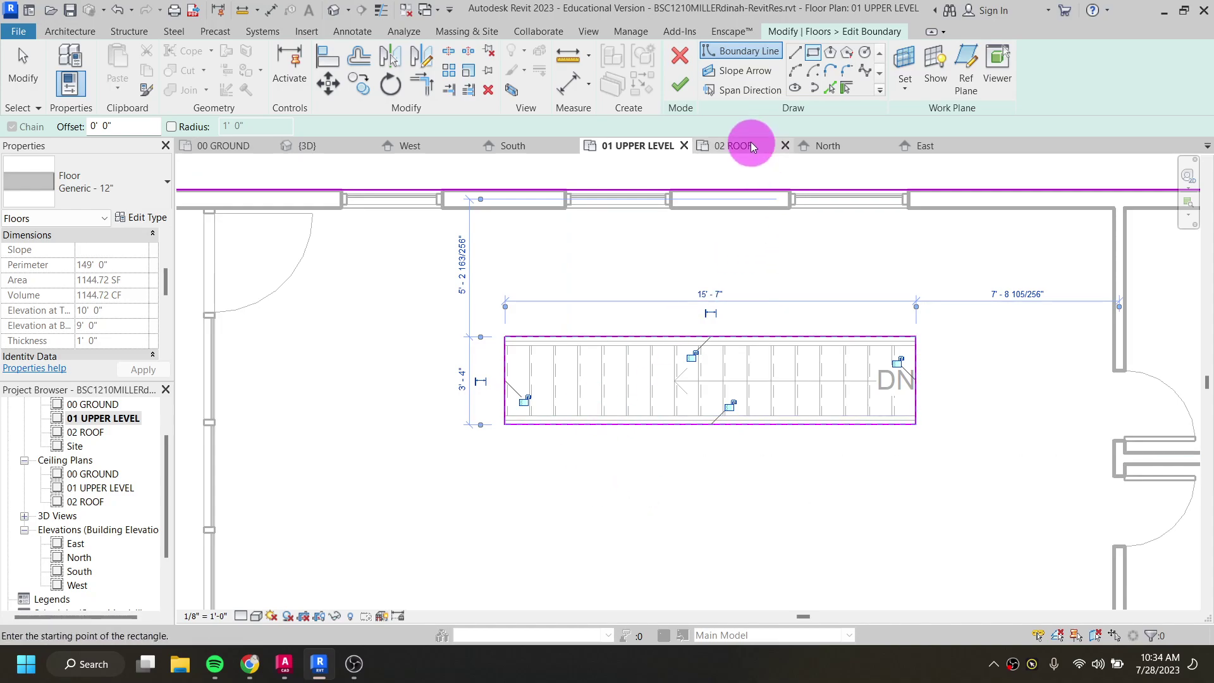
{"action": "left_click", "coordinate": [685, 89]}
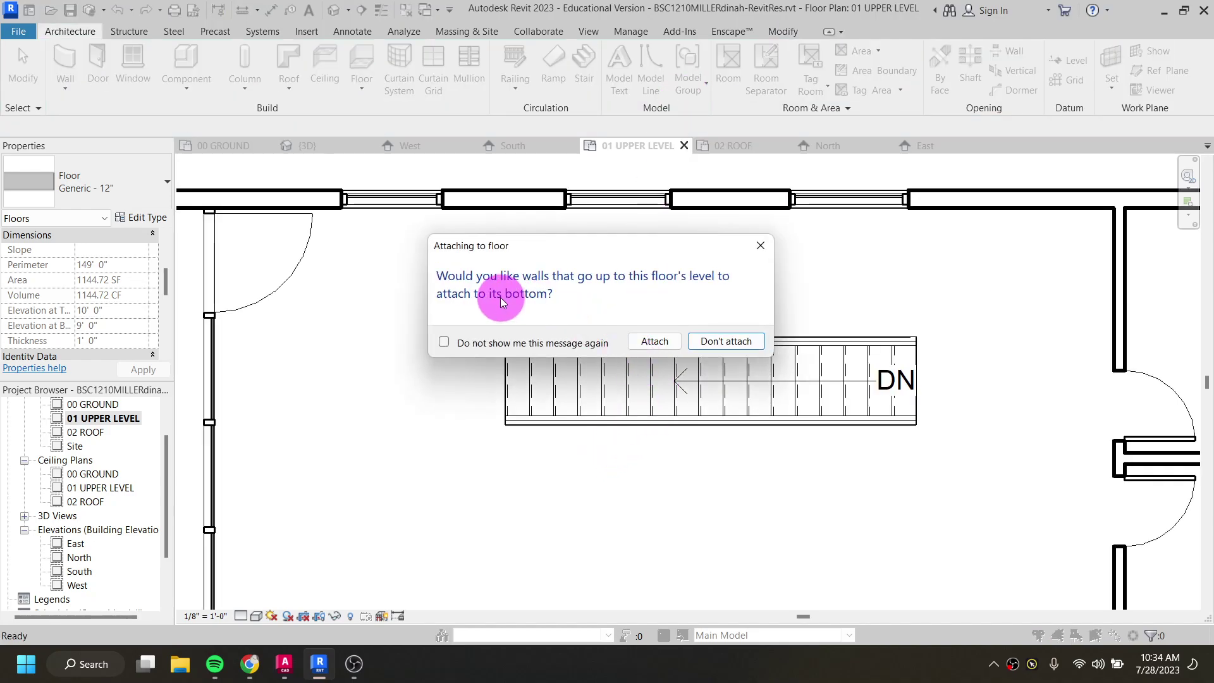
Step: Attach the walls to the floor, then orbit the default 3D view to inspect the stair opening
{"action": "left_click", "coordinate": [655, 342]}
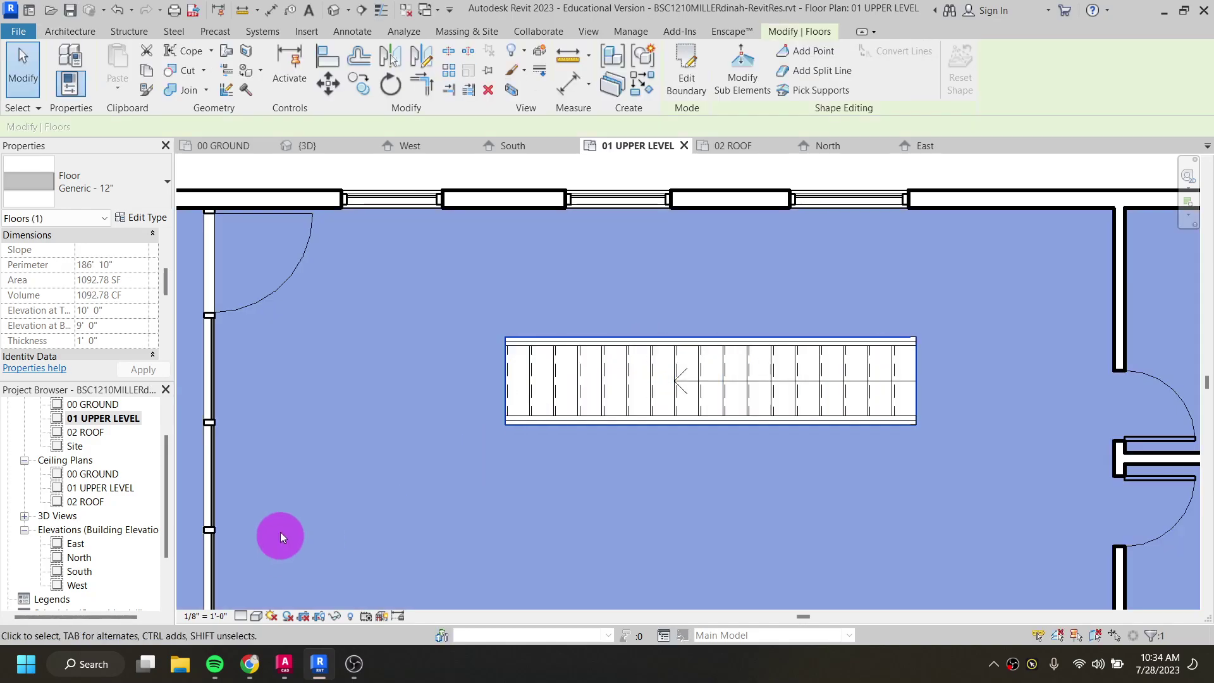
{"action": "left_click", "coordinate": [335, 10]}
{"action": "middle_click_drag", "start_coordinate": [666, 455], "coordinate": [578, 474], "text": "shift"}
{"action": "scroll", "coordinate": [633, 436], "scroll_direction": "up", "scroll_amount": 5}
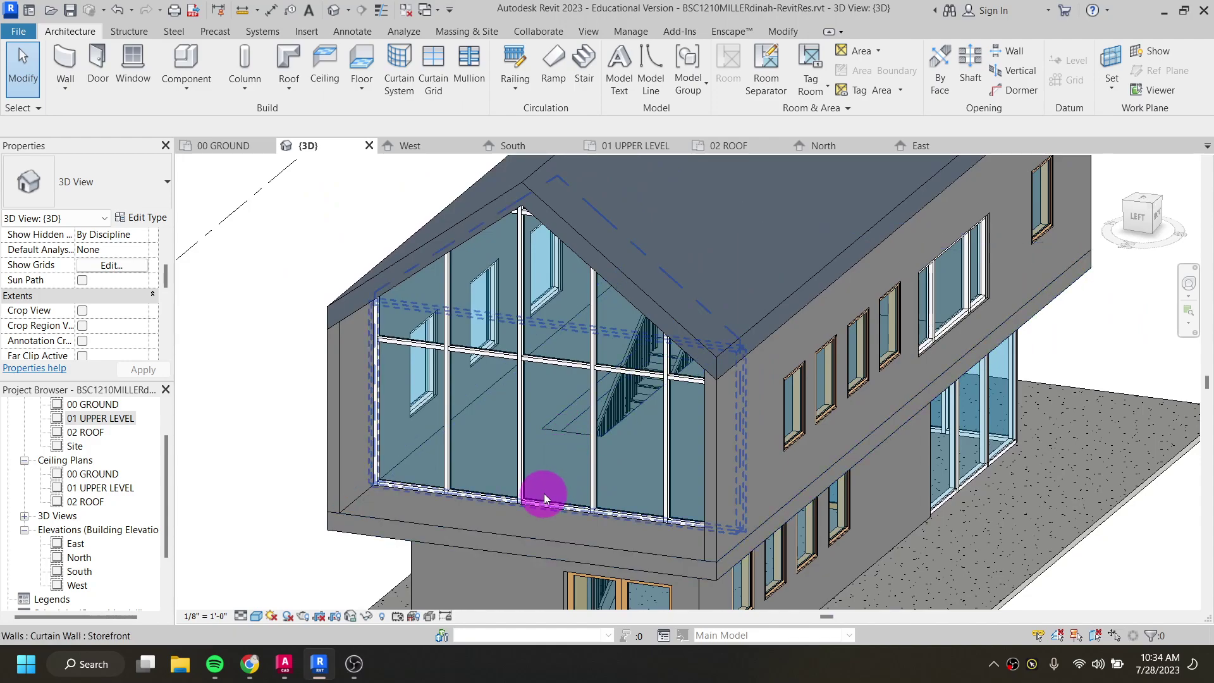
{"action": "middle_click_drag", "start_coordinate": [547, 495], "coordinate": [632, 439], "text": "shift"}
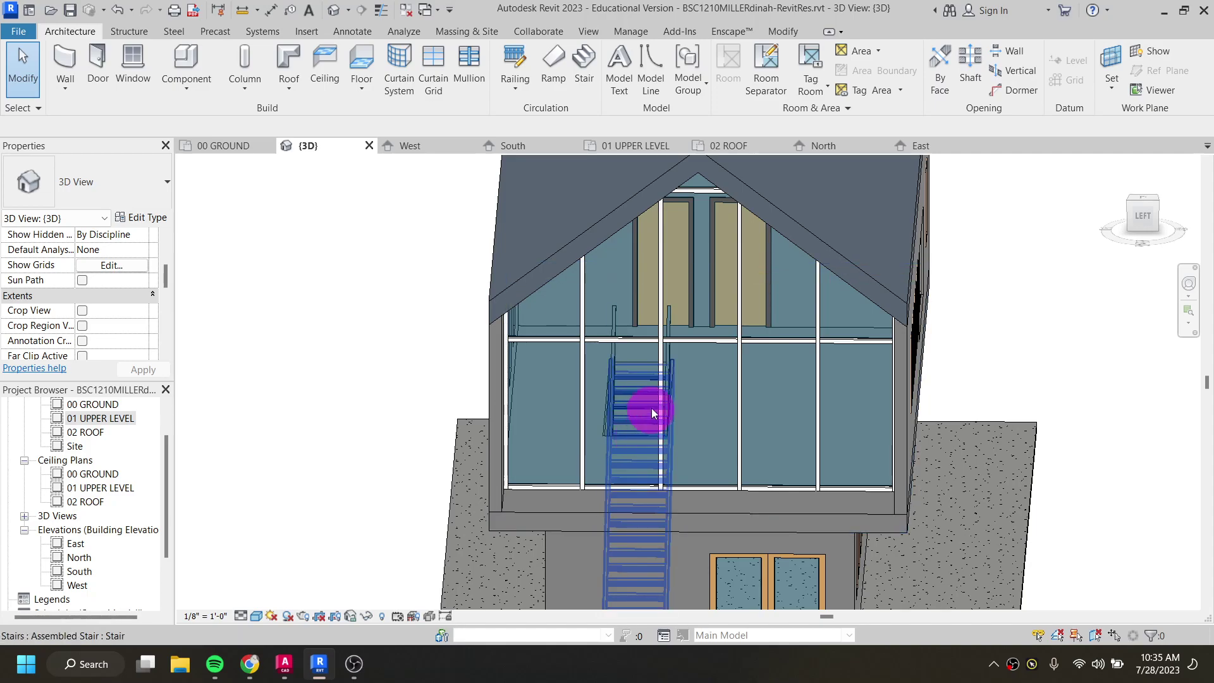
{"action": "middle_click_drag", "start_coordinate": [693, 418], "coordinate": [607, 433], "text": "shift"}
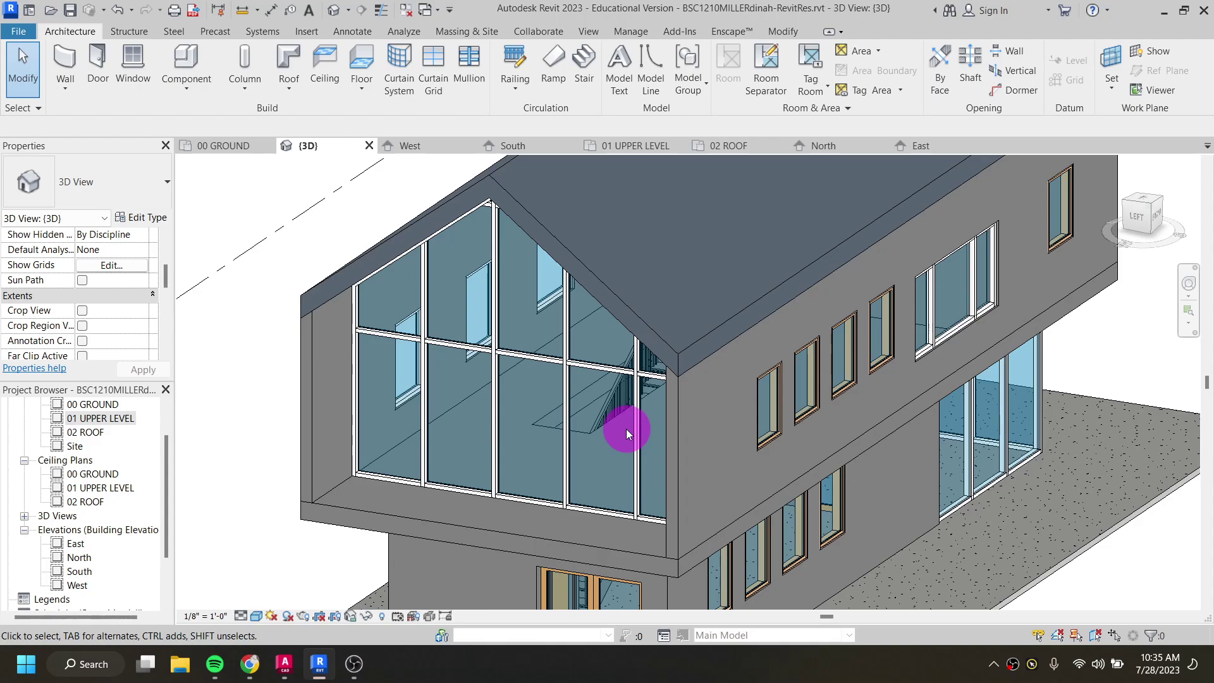
Step: Open the 01 UPPER LEVEL floor plan from the Project Browser
{"action": "double_click", "coordinate": [104, 420]}
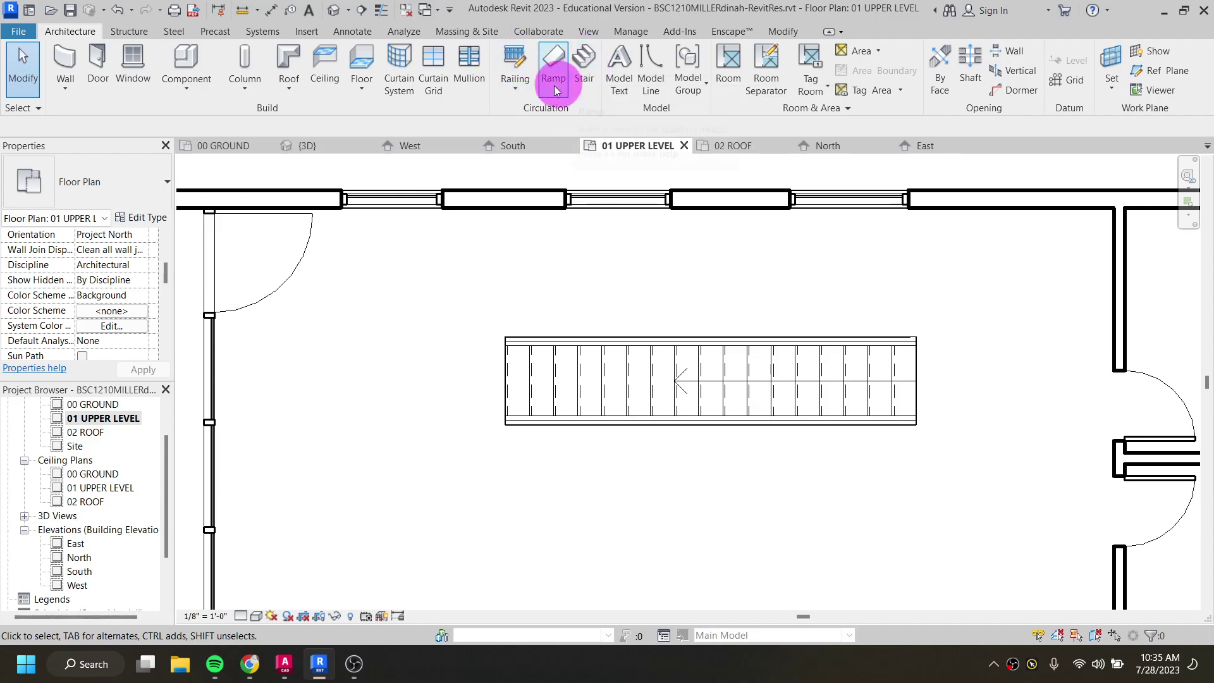
Step: Start a railing sketch path with its offset set to 0' 3"
{"action": "left_click", "coordinate": [517, 66]}
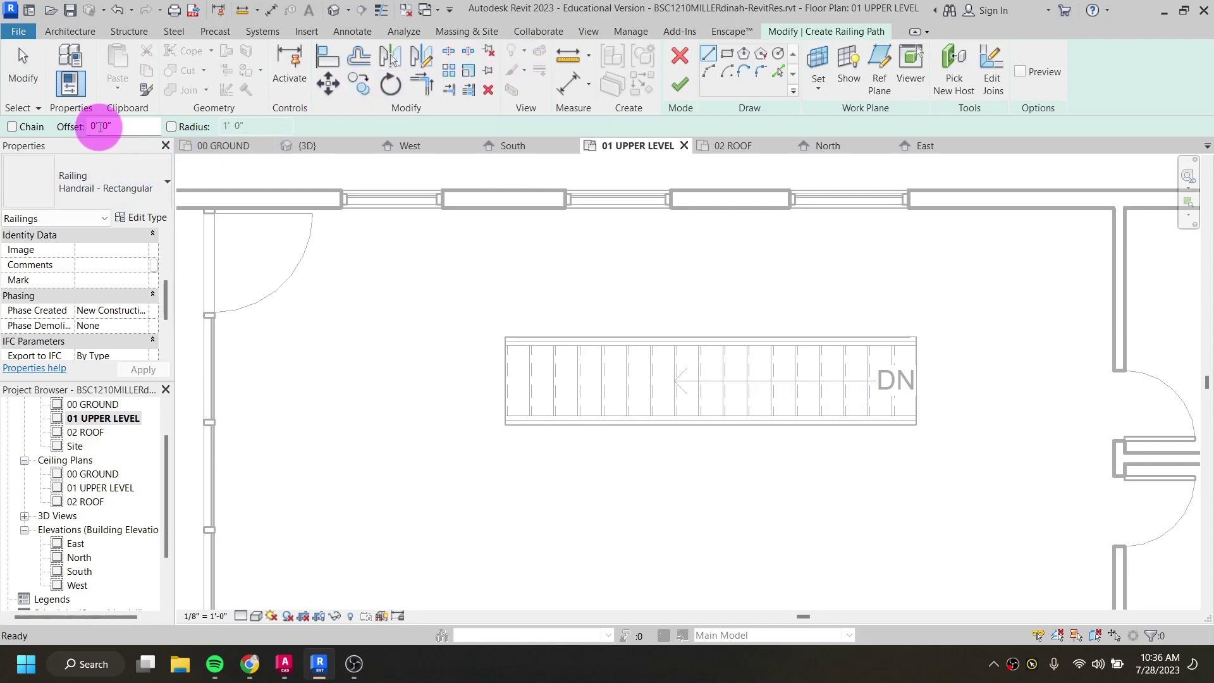
{"action": "double_click", "coordinate": [105, 126]}
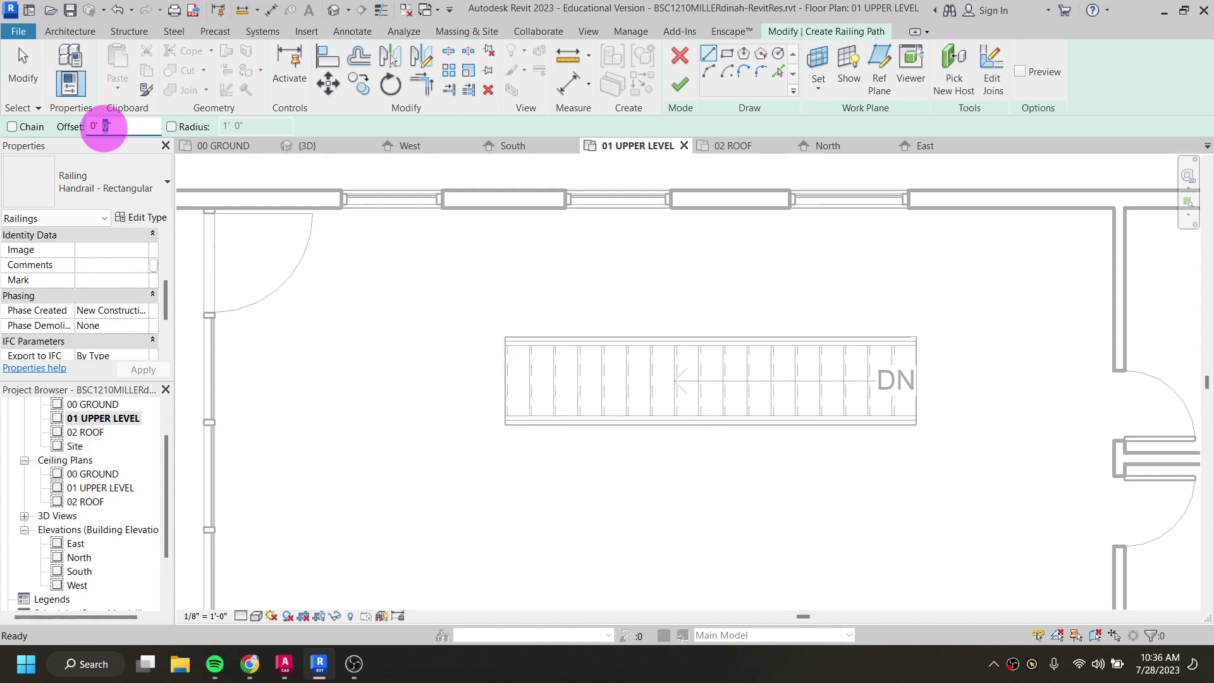
{"action": "scroll", "coordinate": [975, 330], "scroll_direction": "up", "scroll_amount": 3}
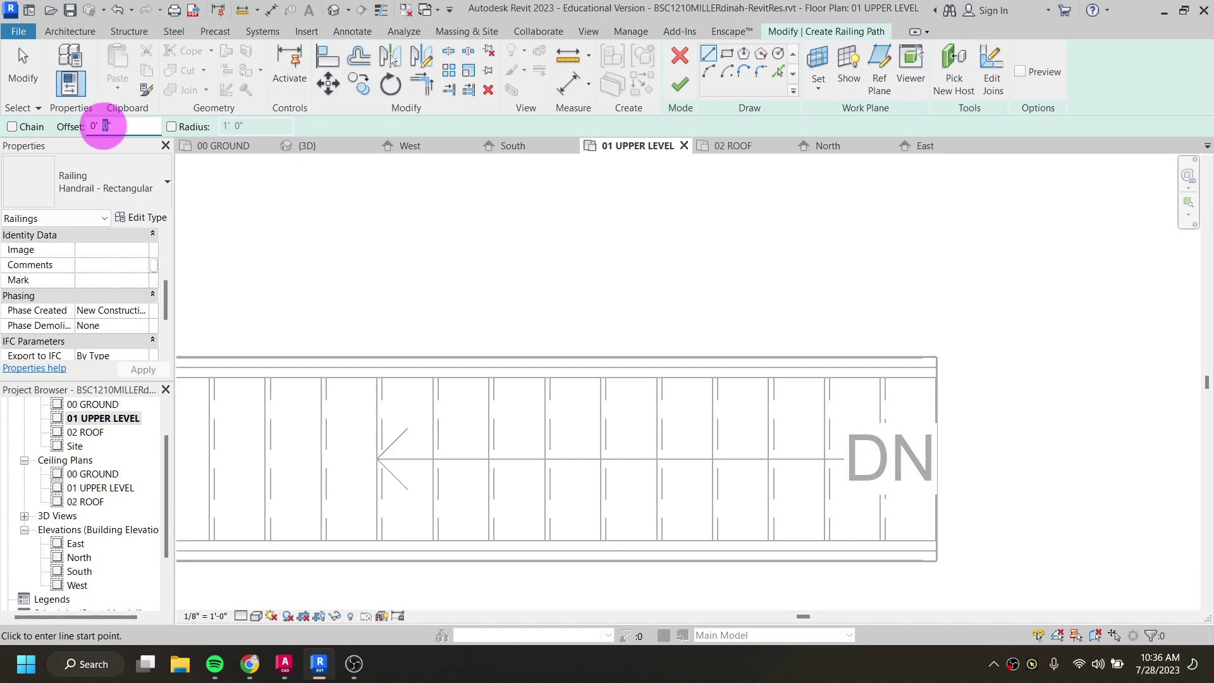
{"action": "type", "text": "3"}
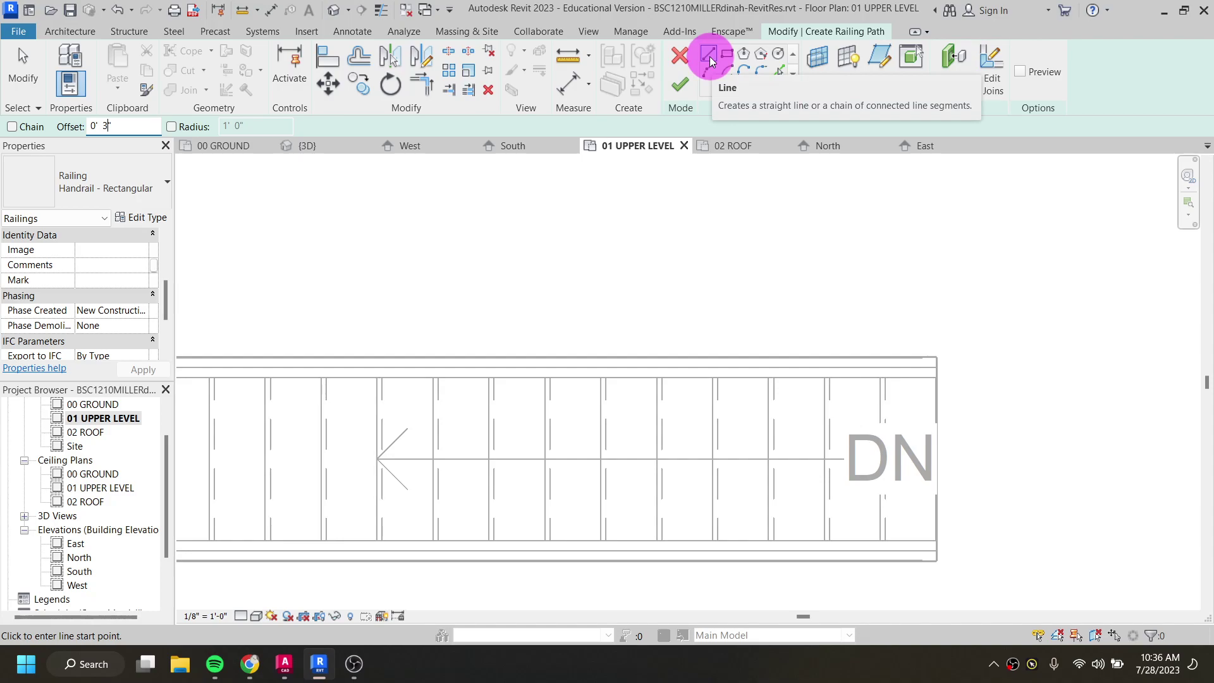
Step: Pick the stair's top, left and bottom edges as the railing path lines
{"action": "left_click", "coordinate": [779, 76]}
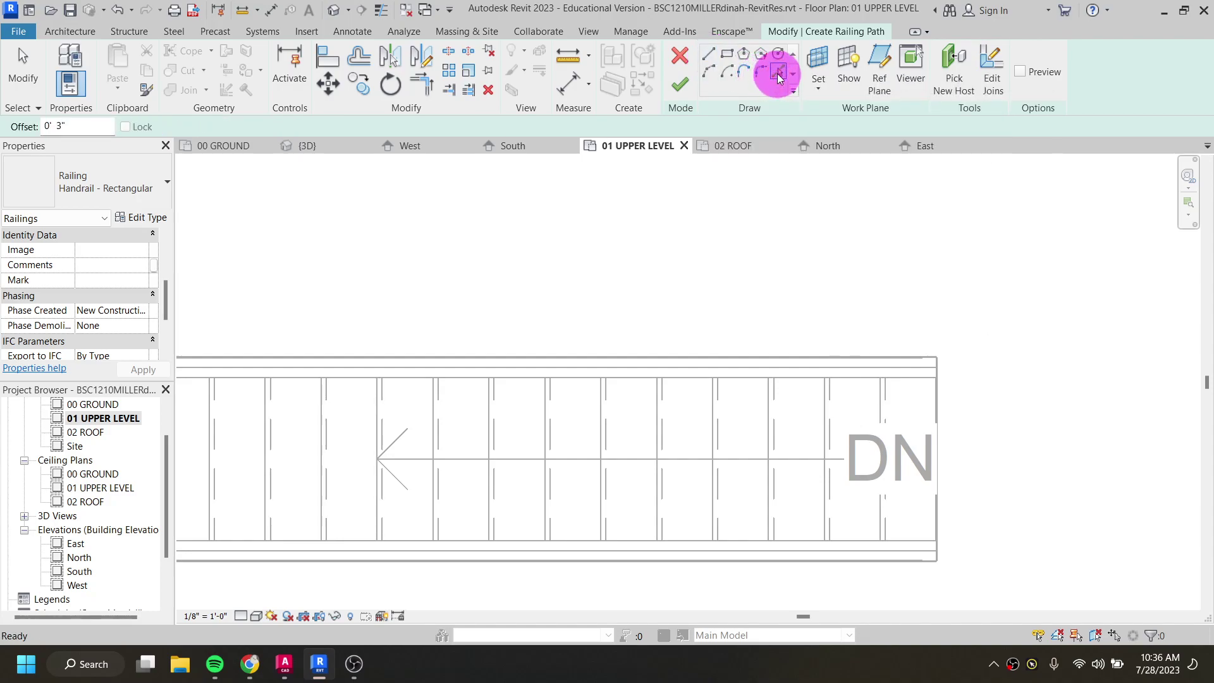
{"action": "left_click", "coordinate": [765, 359]}
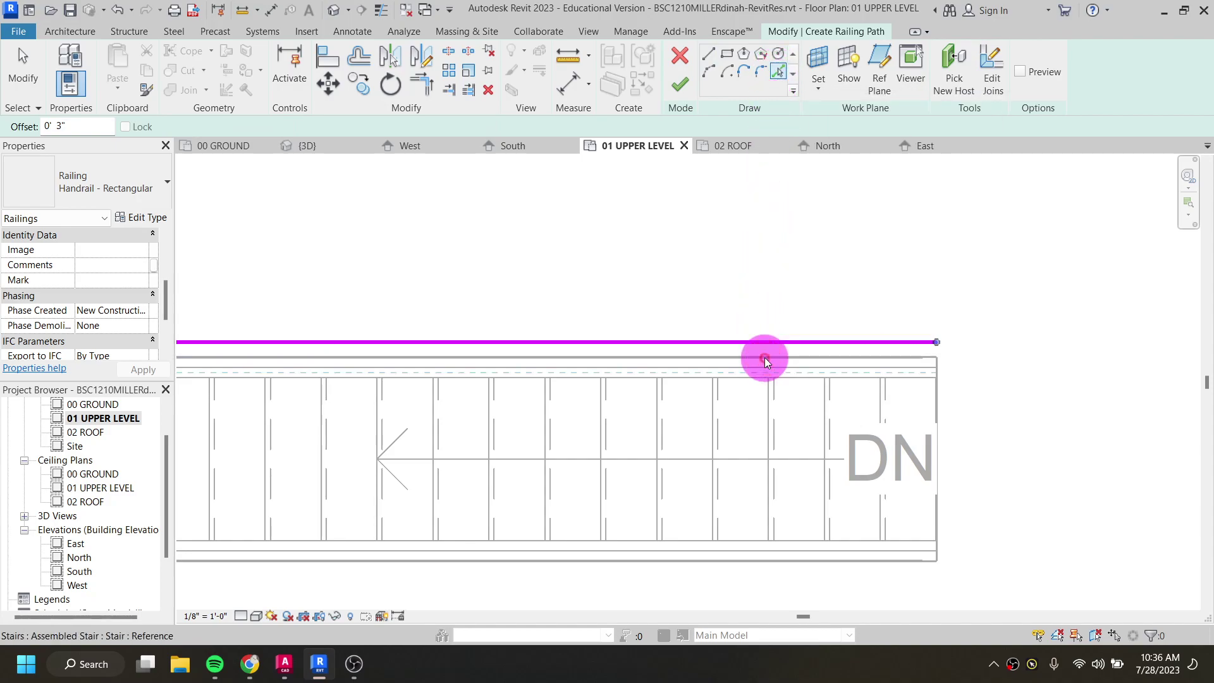
{"action": "middle_click_drag", "start_coordinate": [434, 411], "coordinate": [691, 415]}
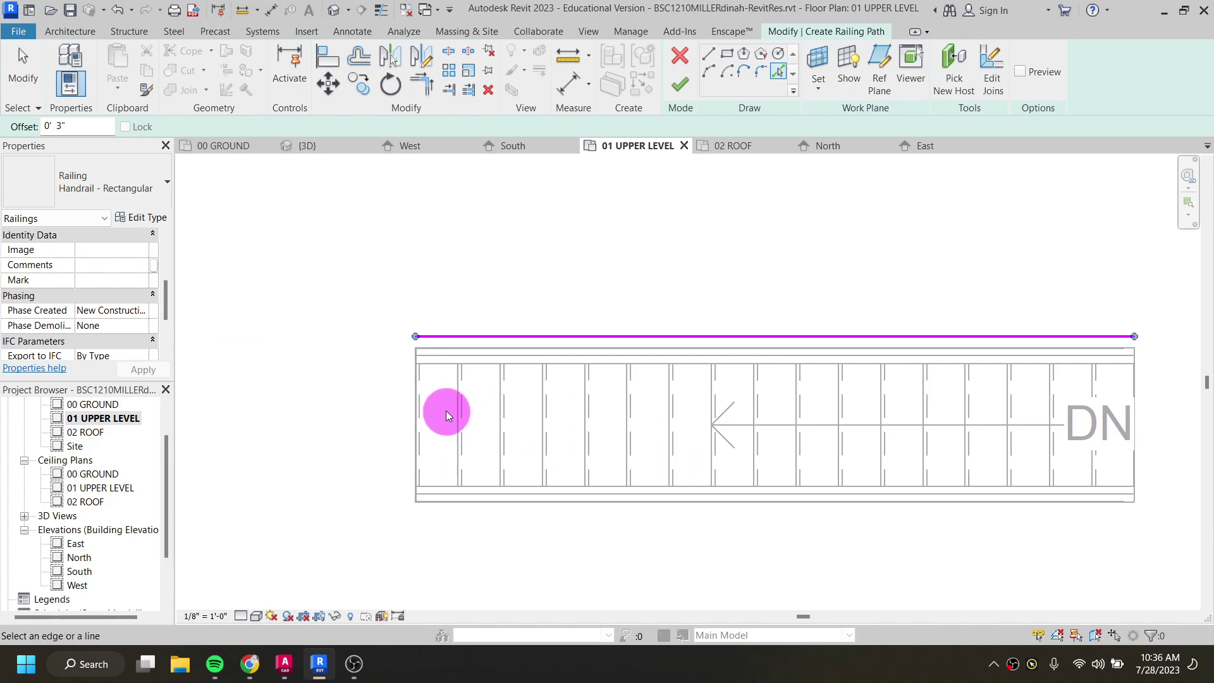
{"action": "left_click", "coordinate": [408, 411]}
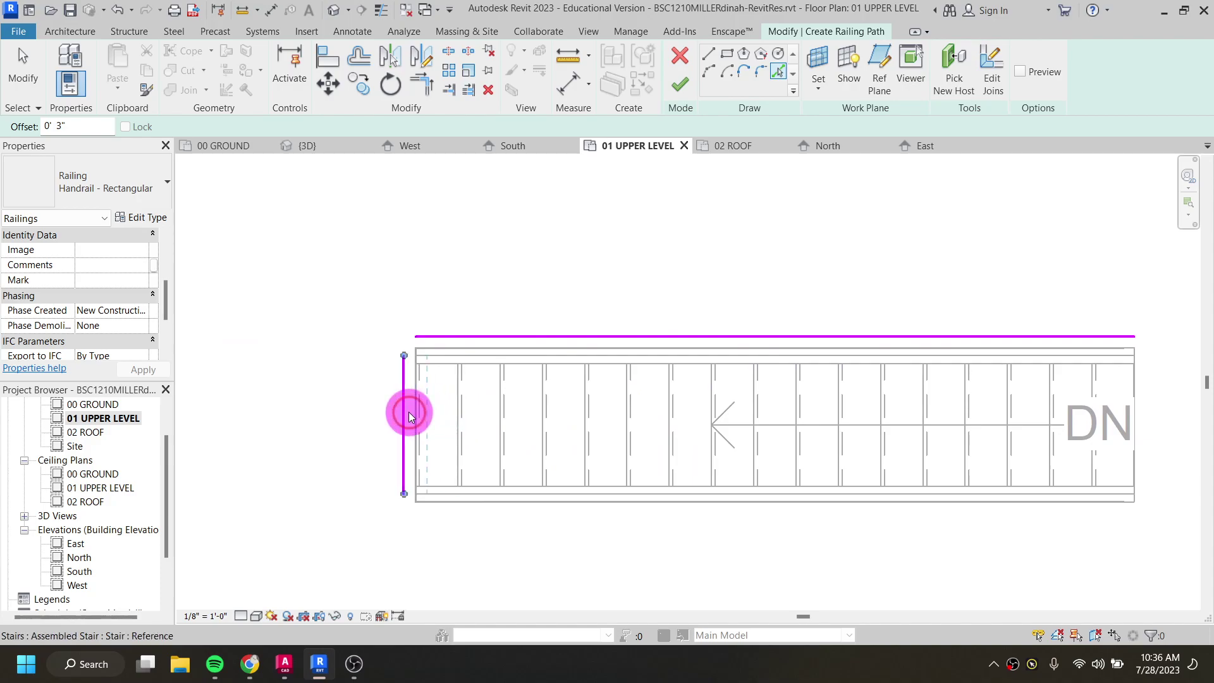
{"action": "left_click", "coordinate": [440, 502]}
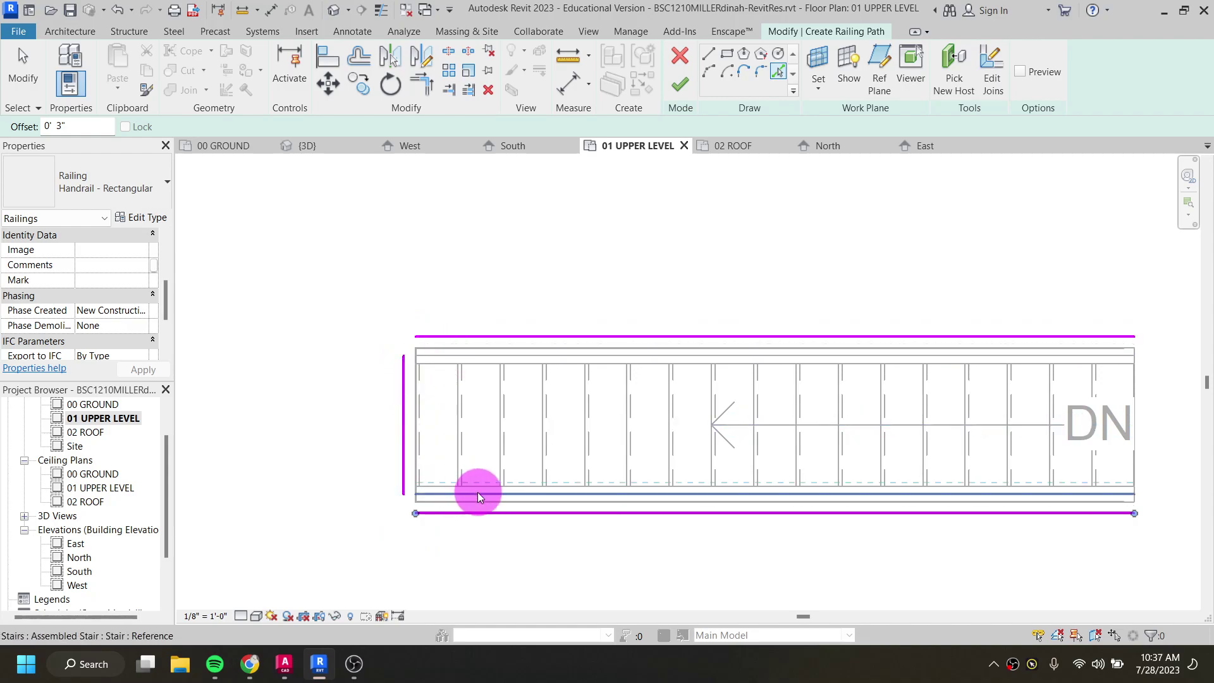
Step: Lengthen the bottom railing line to 15' 10"
{"action": "key", "text": "Escape"}
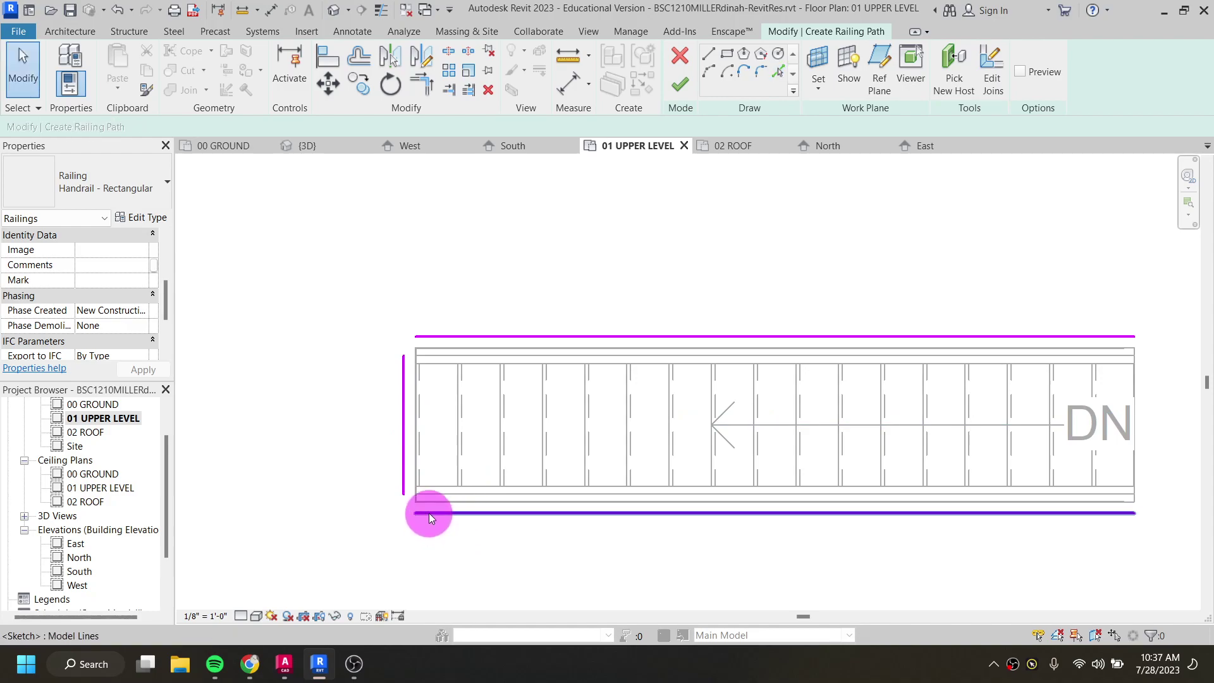
{"action": "left_click", "coordinate": [427, 513]}
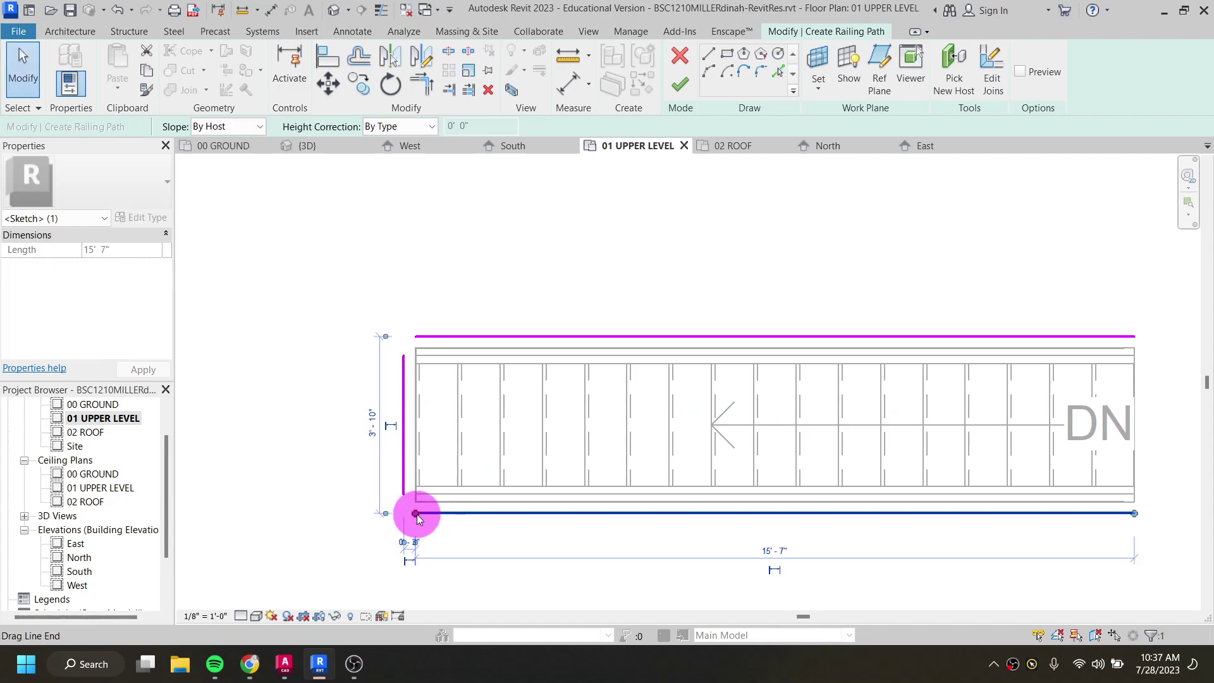
{"action": "mouse_move", "coordinate": [416, 518]}
{"action": "left_mouse_down"}
{"action": "mouse_move", "coordinate": [402, 494]}
{"action": "mouse_move", "coordinate": [404, 513]}
{"action": "left_mouse_up"}
{"action": "left_click", "coordinate": [373, 530]}
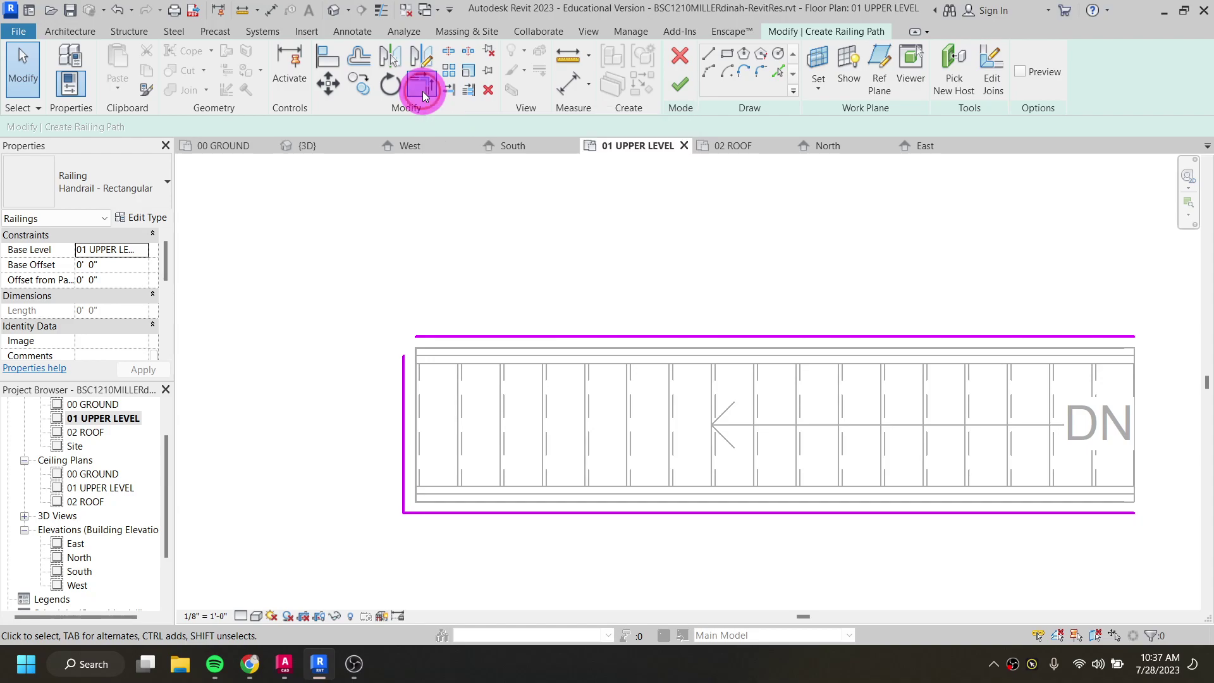
Step: Trim the left and top lines into a corner and keep Handrail - Rectangular as the type
{"action": "left_click", "coordinate": [422, 91]}
{"action": "left_click", "coordinate": [402, 364]}
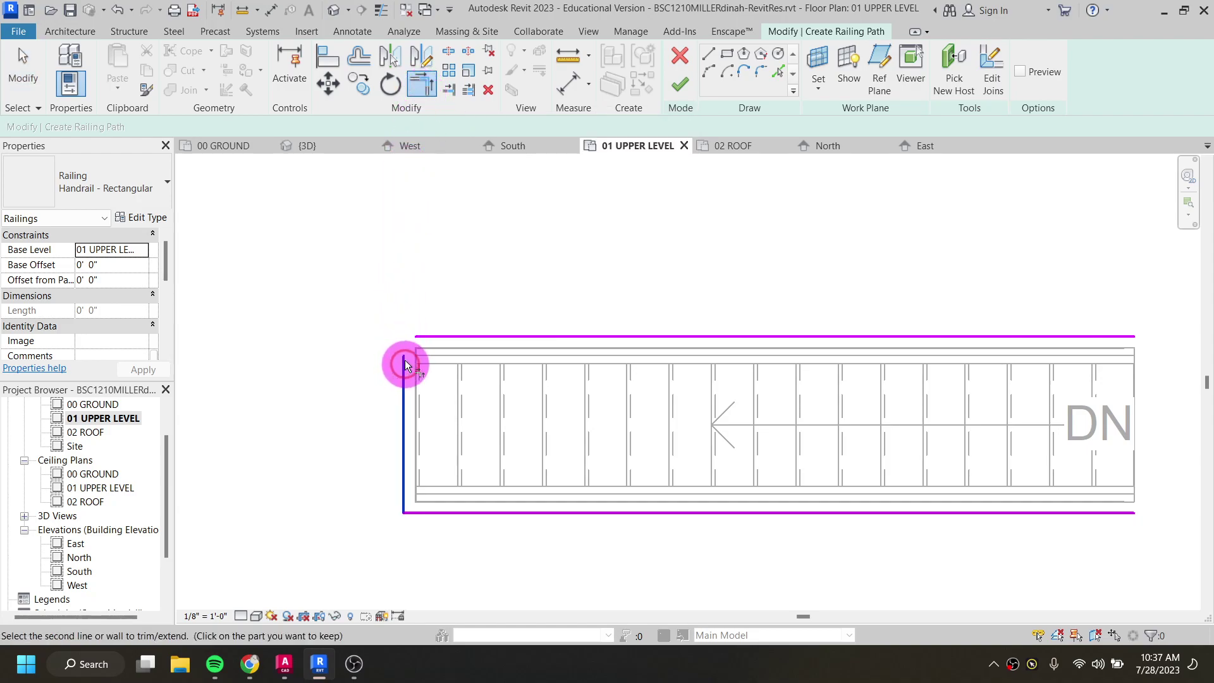
{"action": "left_click", "coordinate": [423, 335]}
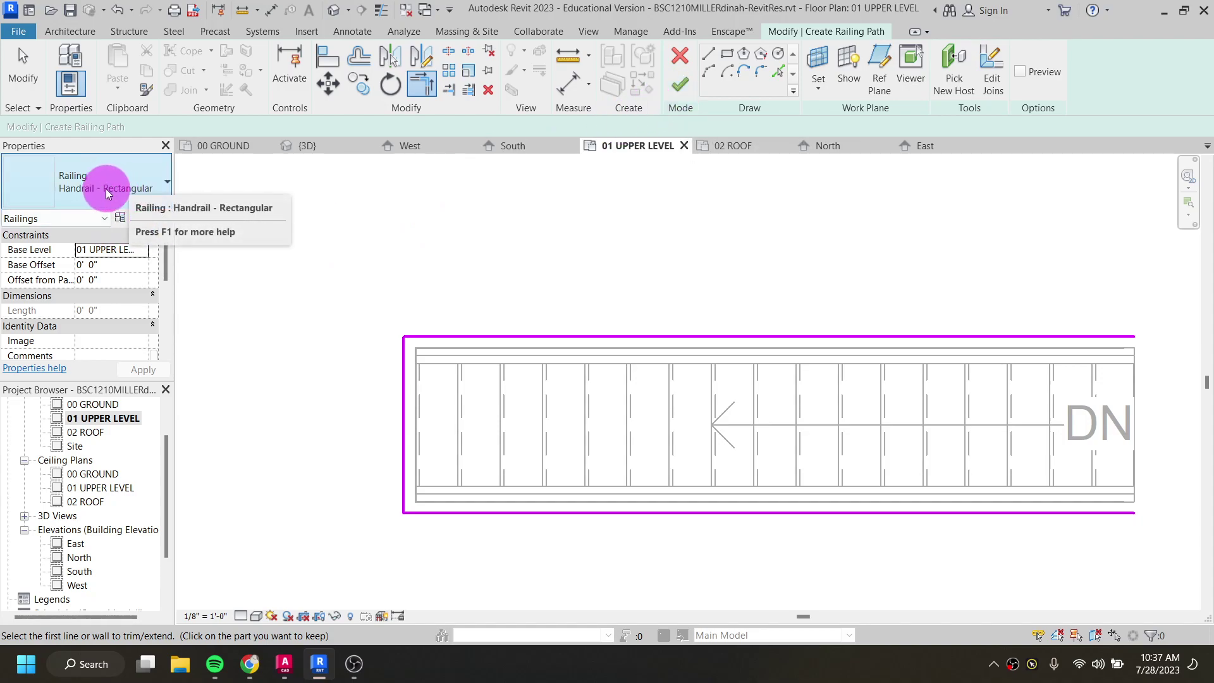
{"action": "left_click", "coordinate": [72, 185]}
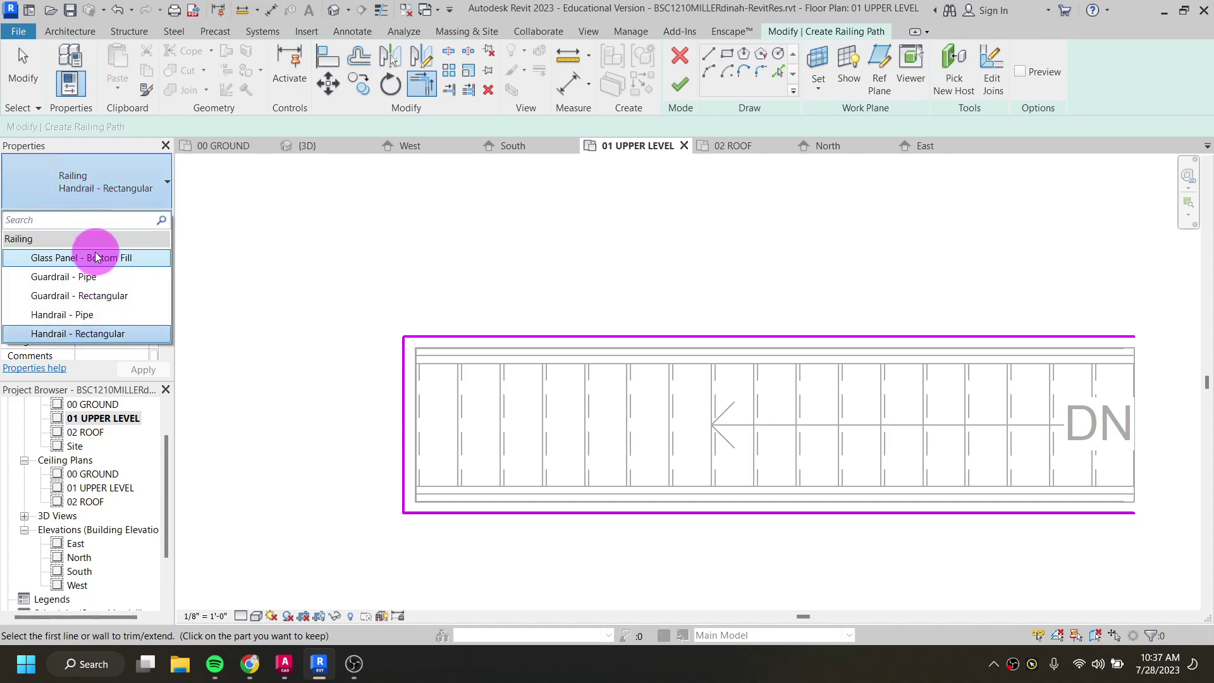
{"action": "left_click", "coordinate": [90, 332]}
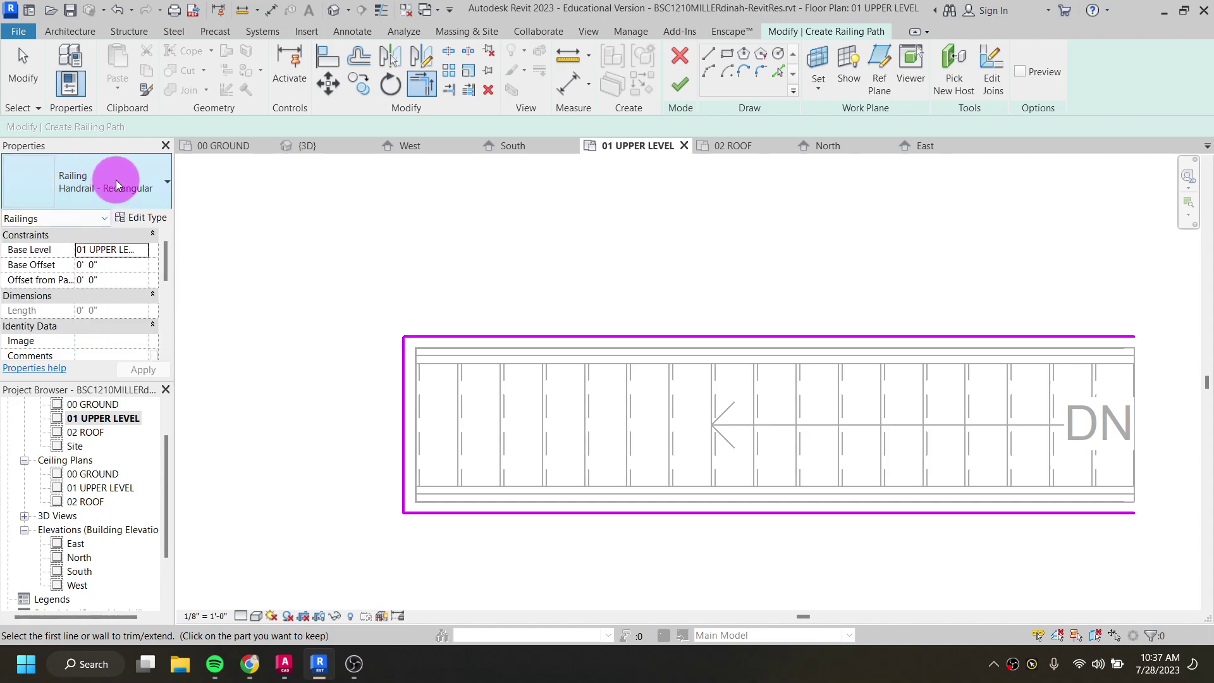
Step: Finish the railing sketch and switch to the default 3D view of the house
{"action": "left_click", "coordinate": [680, 84]}
{"action": "left_click", "coordinate": [410, 251]}
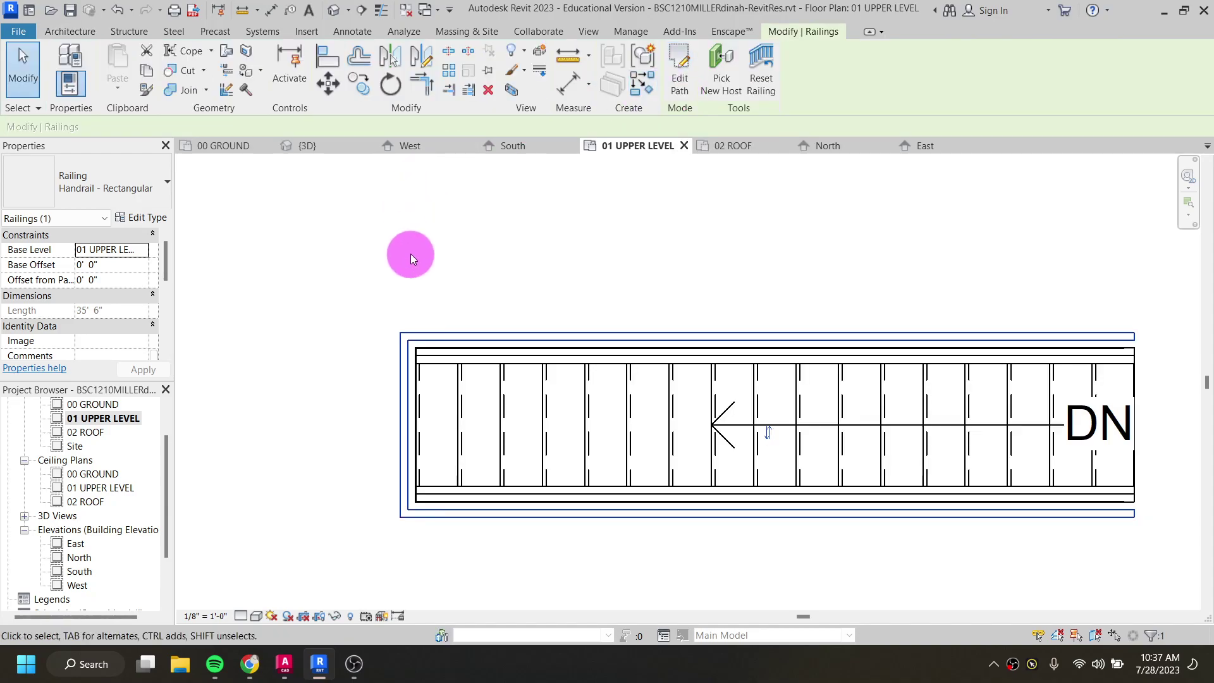
{"action": "left_click", "coordinate": [339, 11]}
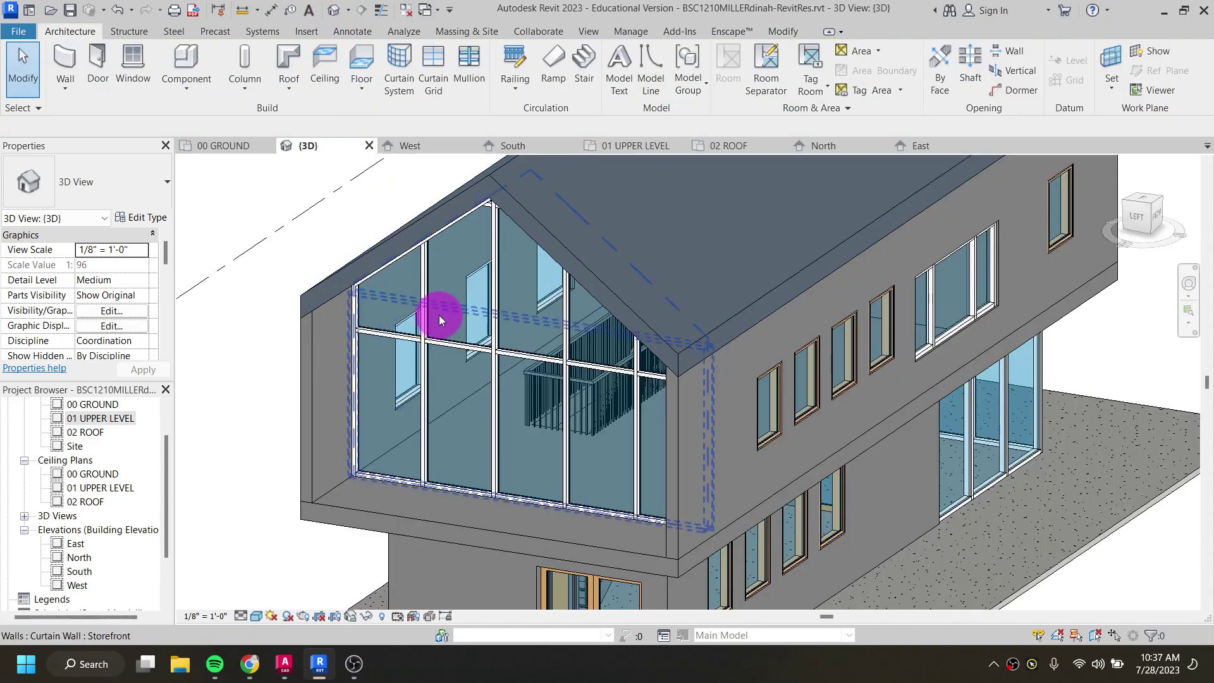
{"action": "middle_click_drag", "start_coordinate": [518, 414], "coordinate": [569, 431], "text": "shift"}
{"action": "scroll", "coordinate": [593, 333], "scroll_direction": "up", "scroll_amount": 6}
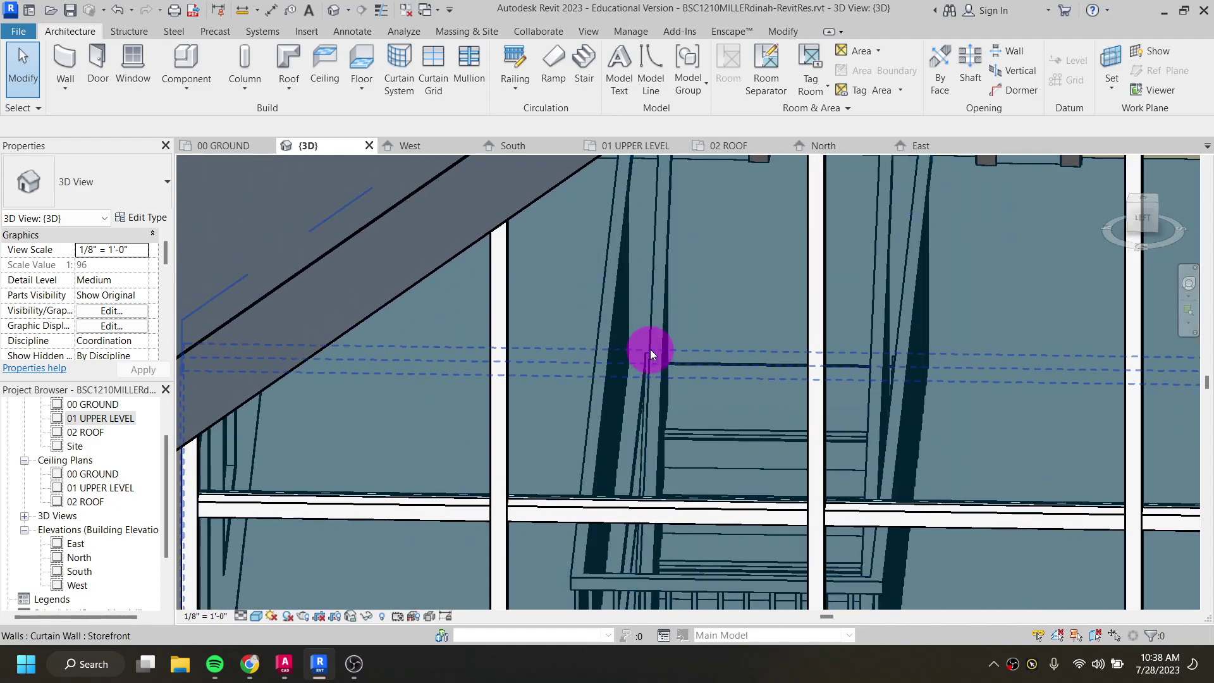
Step: Orbit and zoom around the glazed gable to inspect the new handrail by the stair
{"action": "mouse_move", "coordinate": [646, 353]}
{"action": "middle_mouse_down", "text": "shift"}
{"action": "mouse_move", "coordinate": [672, 372]}
{"action": "mouse_move", "coordinate": [633, 372]}
{"action": "mouse_move", "coordinate": [640, 358]}
{"action": "middle_mouse_up", "text": "shift"}
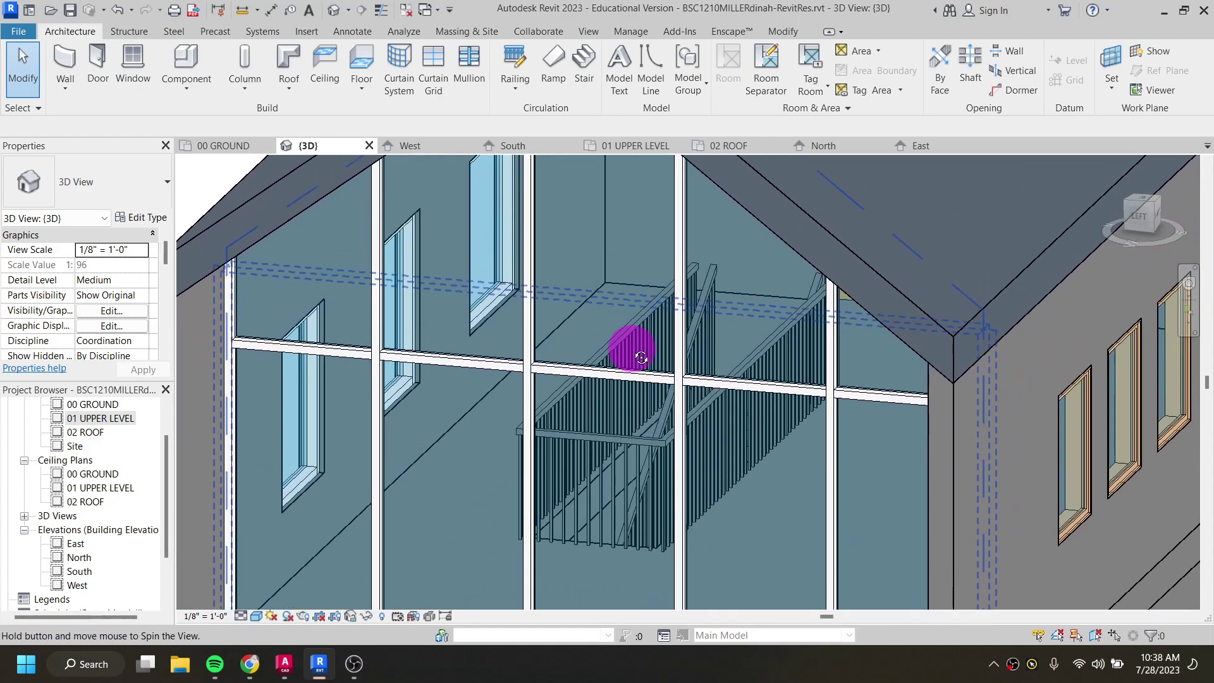
{"action": "scroll", "coordinate": [632, 367], "scroll_direction": "down", "scroll_amount": 8}
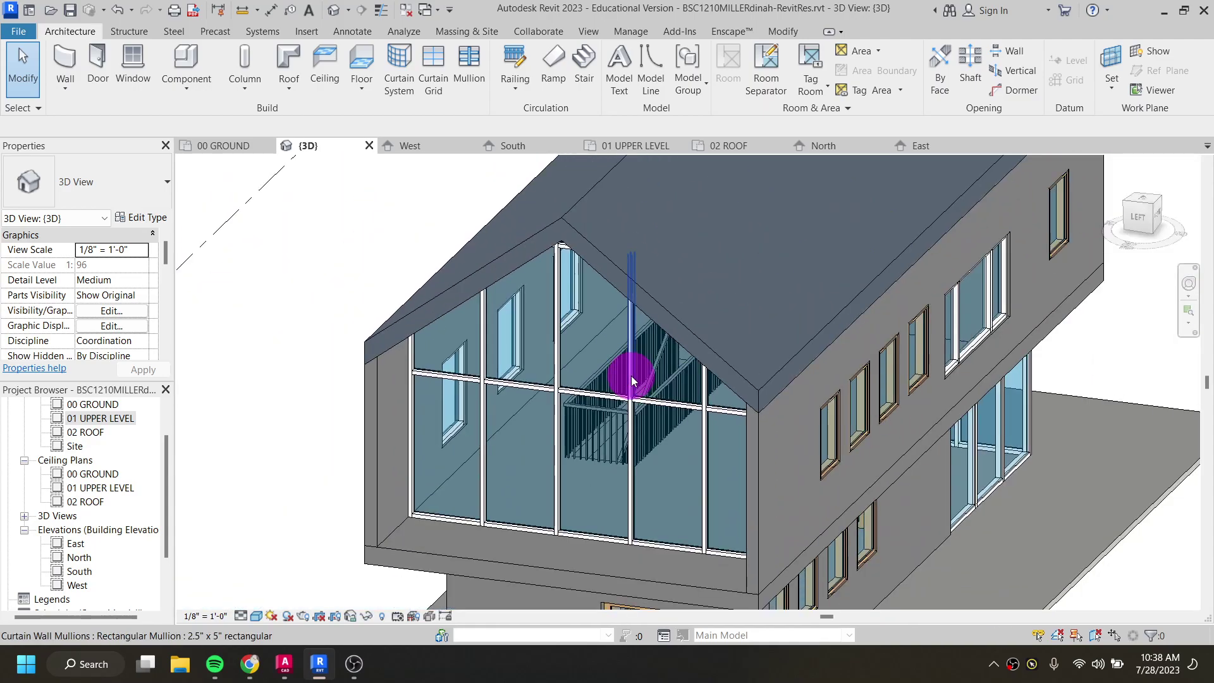
{"action": "middle_click_drag", "start_coordinate": [637, 379], "coordinate": [709, 357], "text": "shift"}
{"action": "scroll", "coordinate": [120, 427], "scroll_direction": "up", "scroll_amount": 1}
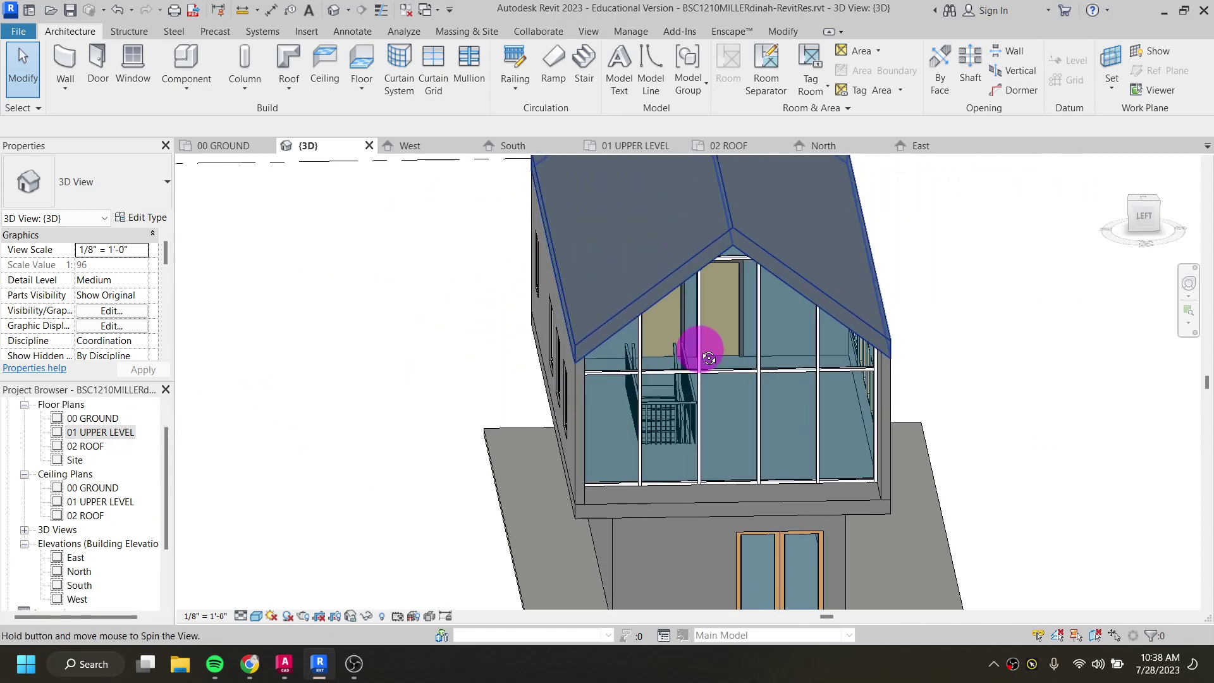
{"action": "scroll", "coordinate": [651, 371], "scroll_direction": "up", "scroll_amount": 5}
{"action": "middle_click_drag", "start_coordinate": [650, 399], "coordinate": [663, 385], "text": "shift"}
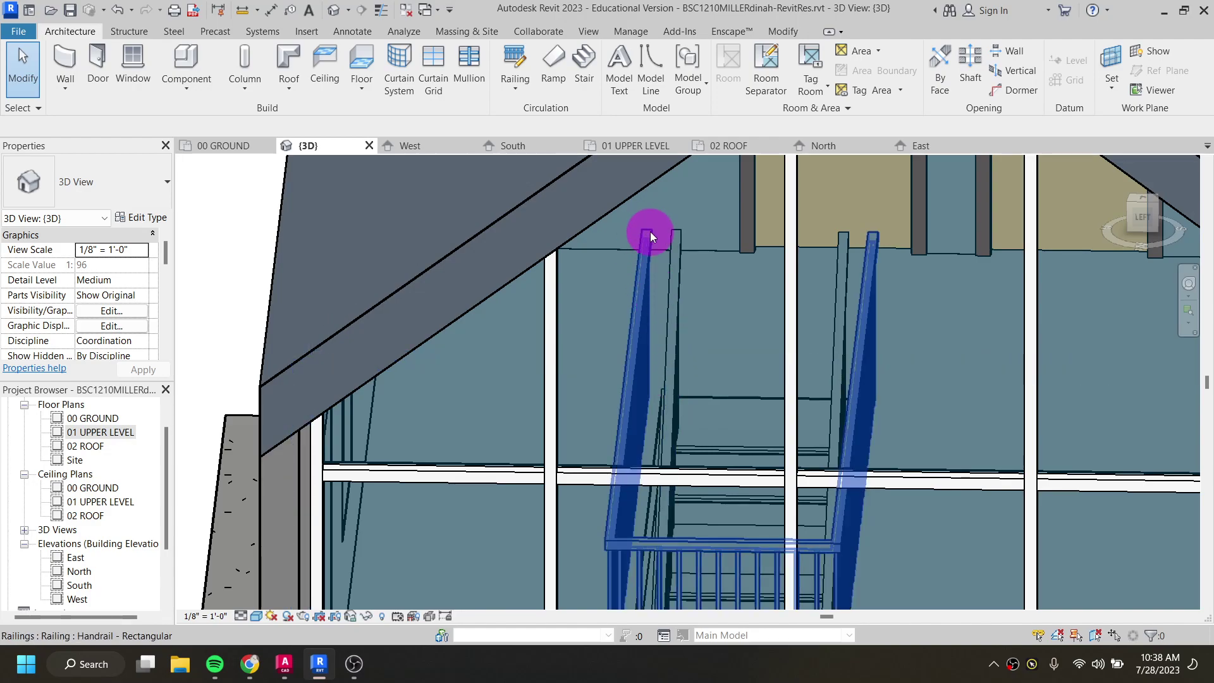
{"action": "scroll", "coordinate": [844, 361], "scroll_direction": "down", "scroll_amount": 5}
{"action": "middle_click_drag", "start_coordinate": [870, 393], "coordinate": [737, 415], "text": "shift"}
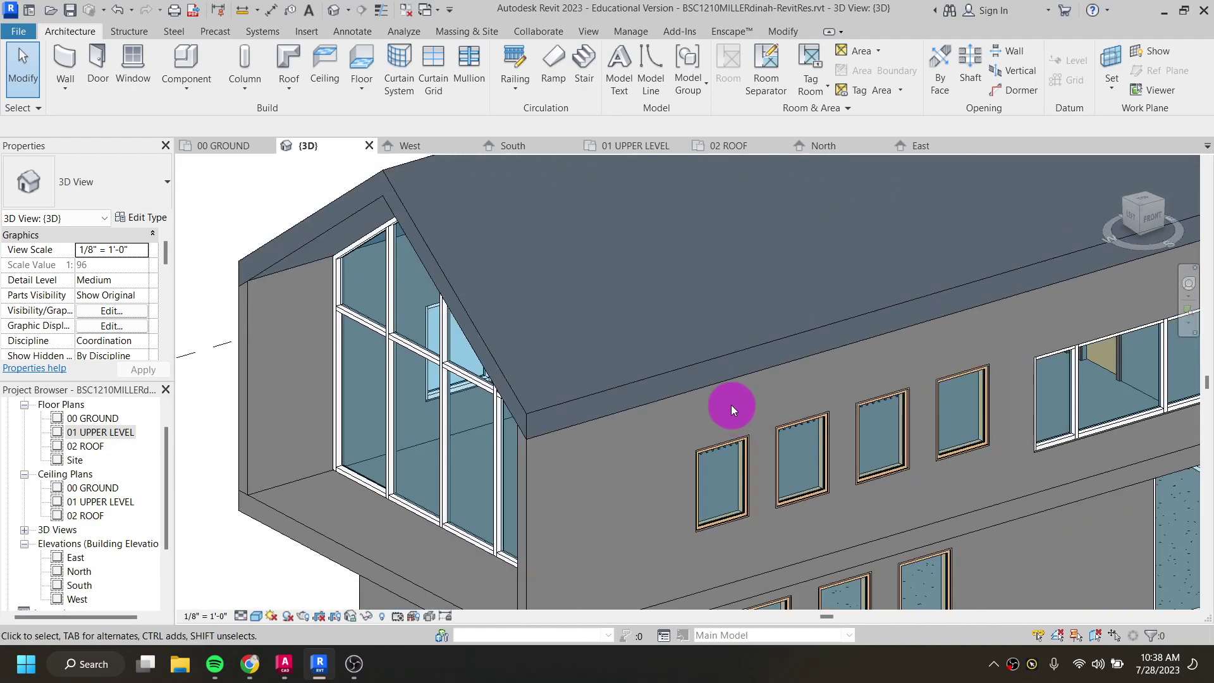
{"action": "scroll", "coordinate": [746, 385], "scroll_direction": "down", "scroll_amount": 2}
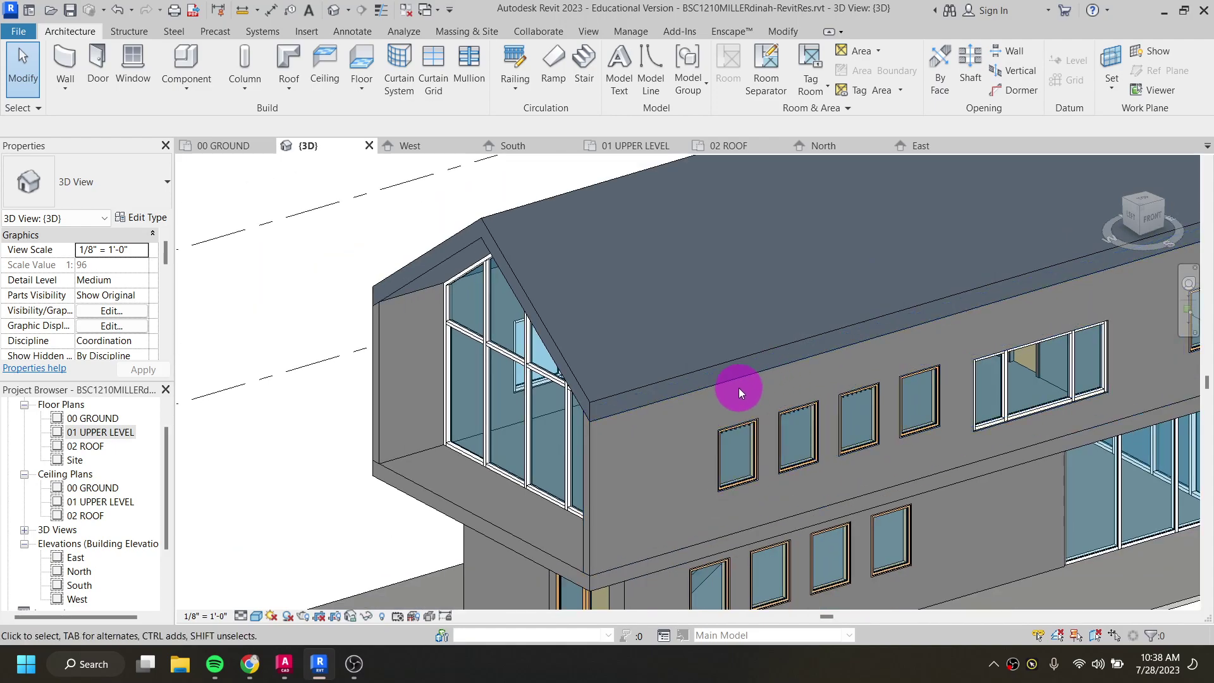
{"action": "mouse_move", "coordinate": [638, 439]}
{"action": "middle_mouse_down", "text": "shift"}
{"action": "mouse_move", "coordinate": [658, 453]}
{"action": "mouse_move", "coordinate": [590, 436]}
{"action": "mouse_move", "coordinate": [559, 449]}
{"action": "mouse_move", "coordinate": [635, 454]}
{"action": "middle_mouse_up", "text": "shift"}
{"action": "scroll", "coordinate": [650, 431], "scroll_direction": "down", "scroll_amount": 5}
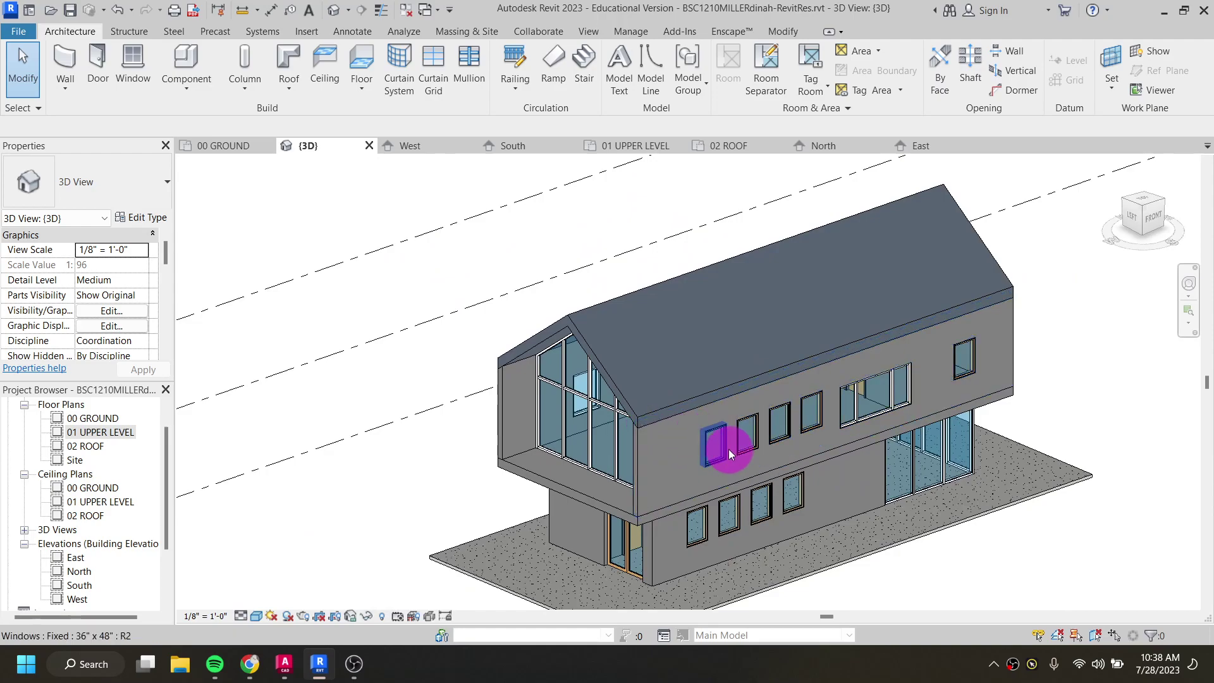
{"action": "middle_click_drag", "start_coordinate": [740, 425], "coordinate": [819, 331], "text": "shift"}
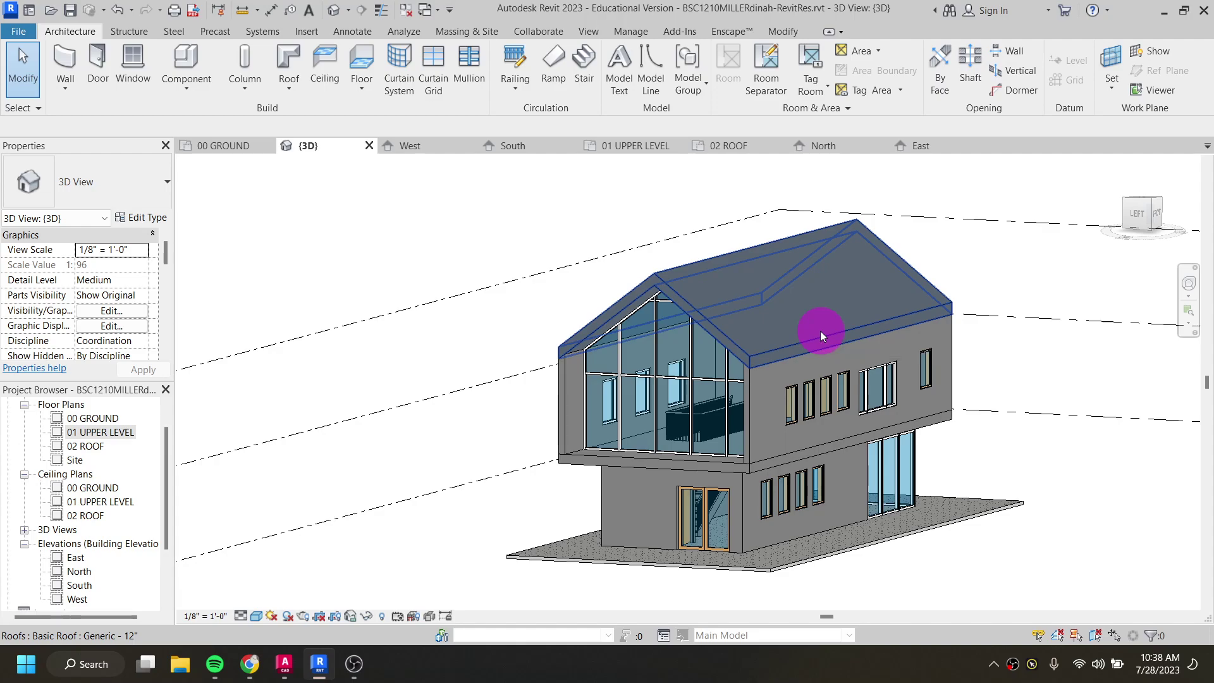
{"action": "middle_click_drag", "start_coordinate": [796, 404], "coordinate": [658, 435], "text": "shift"}
{"action": "scroll", "coordinate": [695, 365], "scroll_direction": "up", "scroll_amount": 8}
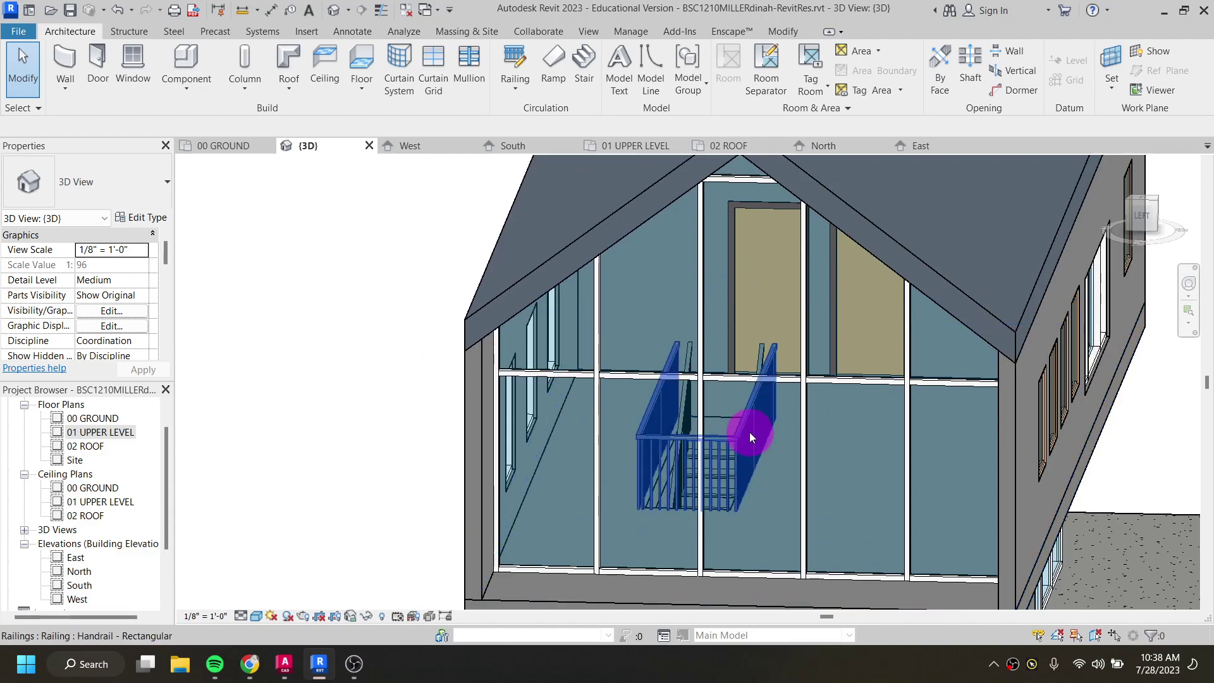
{"action": "scroll", "coordinate": [751, 426], "scroll_direction": "down", "scroll_amount": 5}
{"action": "middle_click_drag", "start_coordinate": [811, 397], "coordinate": [765, 400], "text": "shift"}
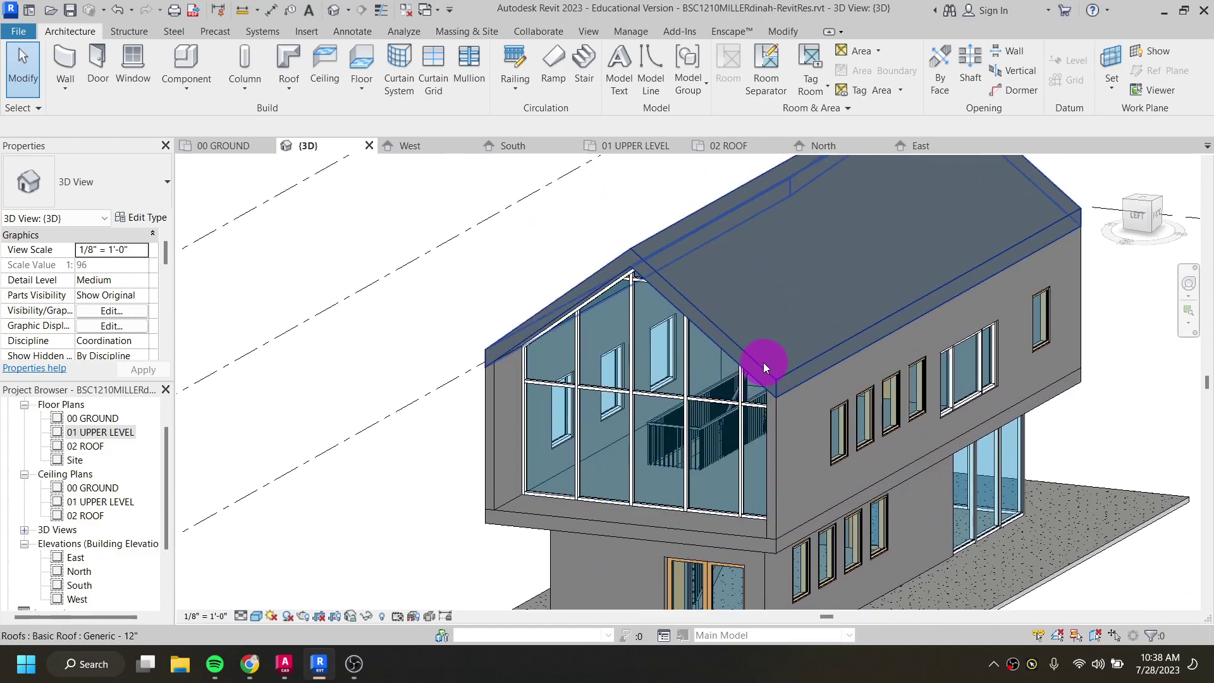
{"action": "scroll", "coordinate": [760, 370], "scroll_direction": "down", "scroll_amount": 4}
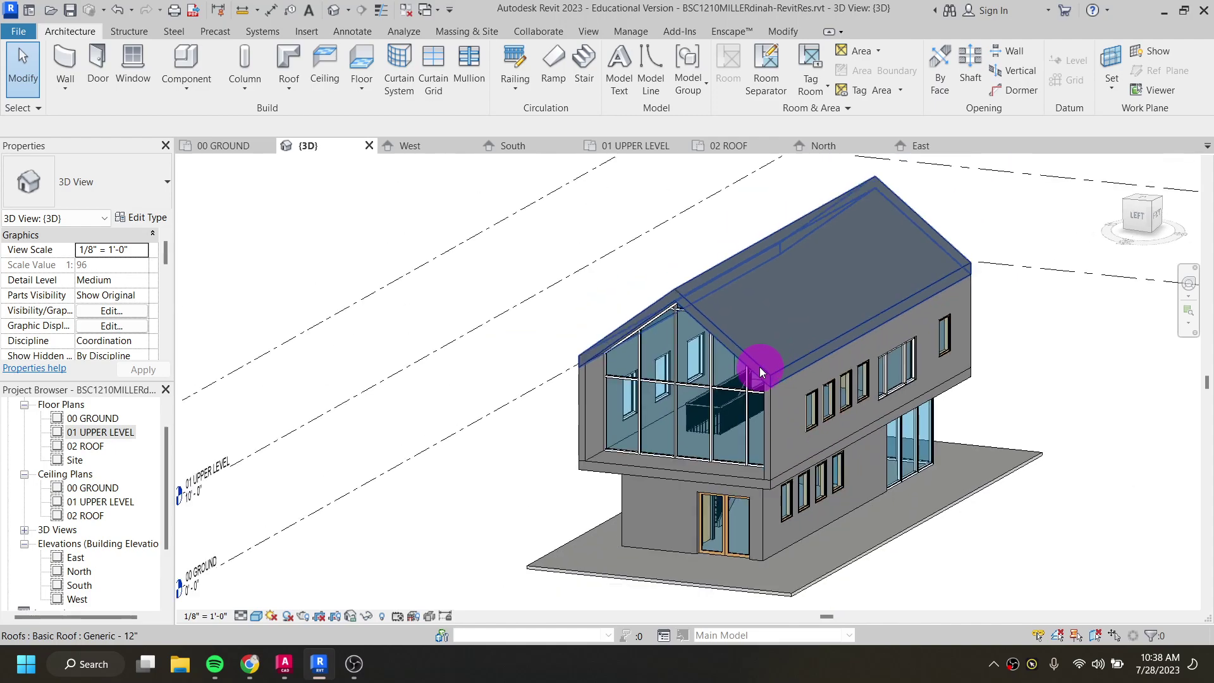
{"action": "middle_click_drag", "start_coordinate": [794, 384], "coordinate": [694, 435], "text": "shift"}
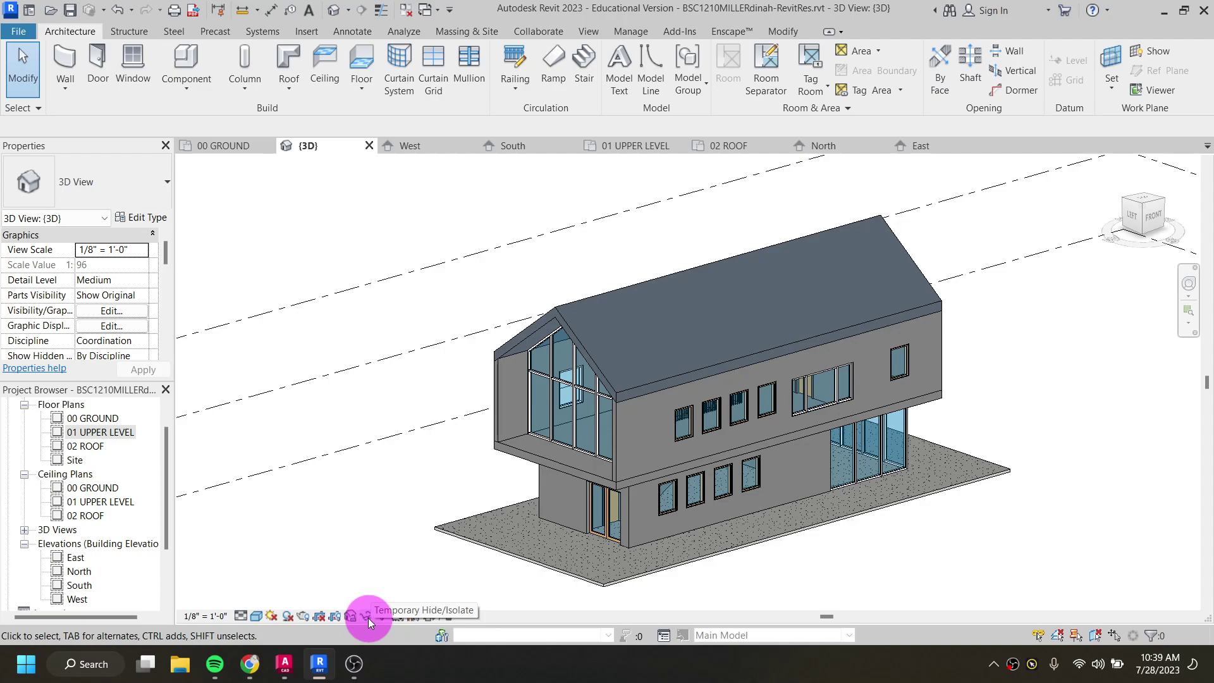
Step: Temporarily hide the roof to see into the upper level
{"action": "left_click", "coordinate": [609, 384]}
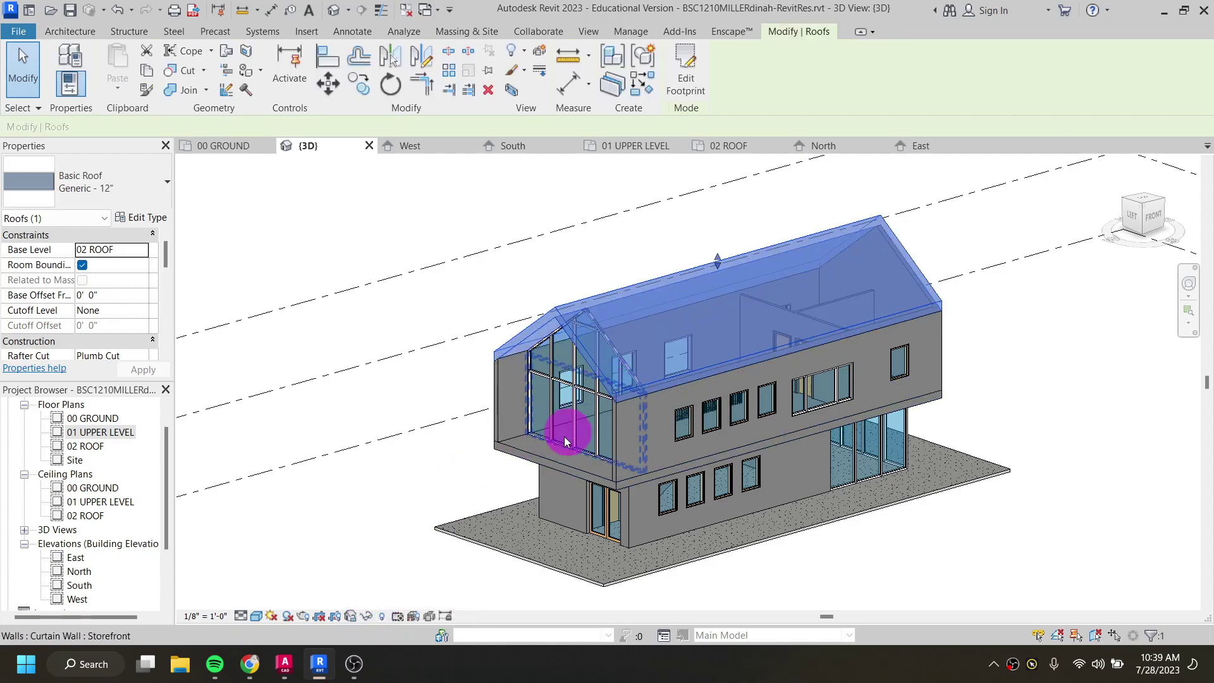
{"action": "left_click", "coordinate": [367, 615]}
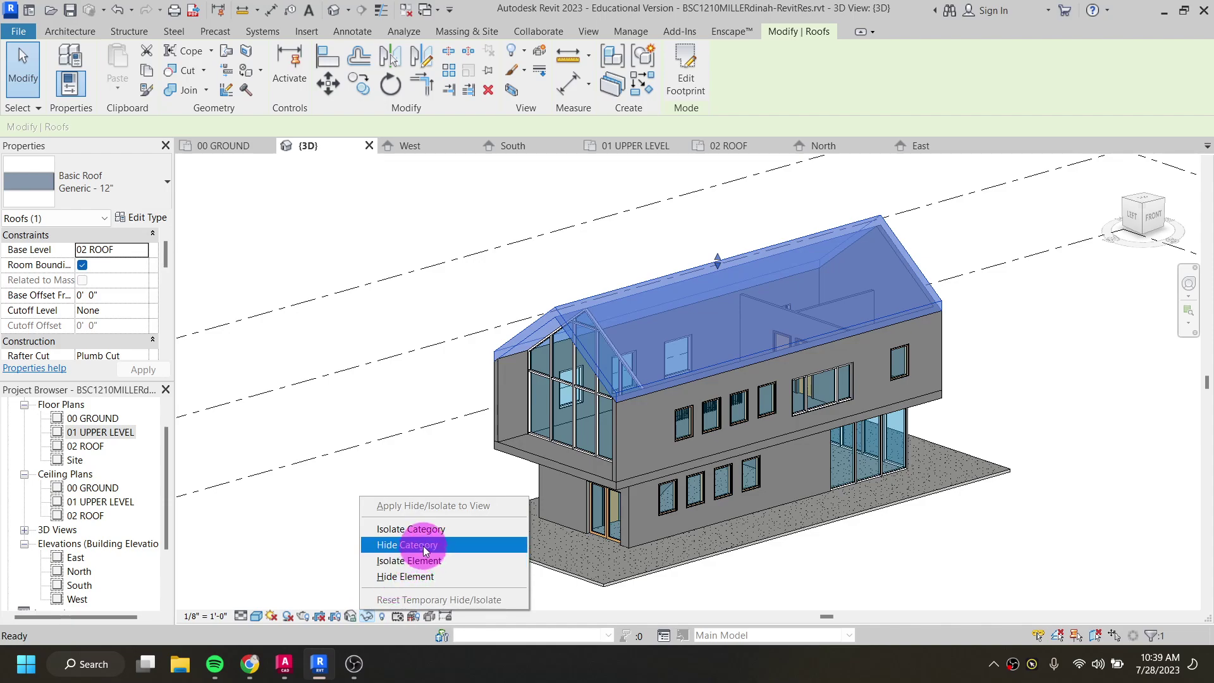
{"action": "left_click", "coordinate": [423, 577]}
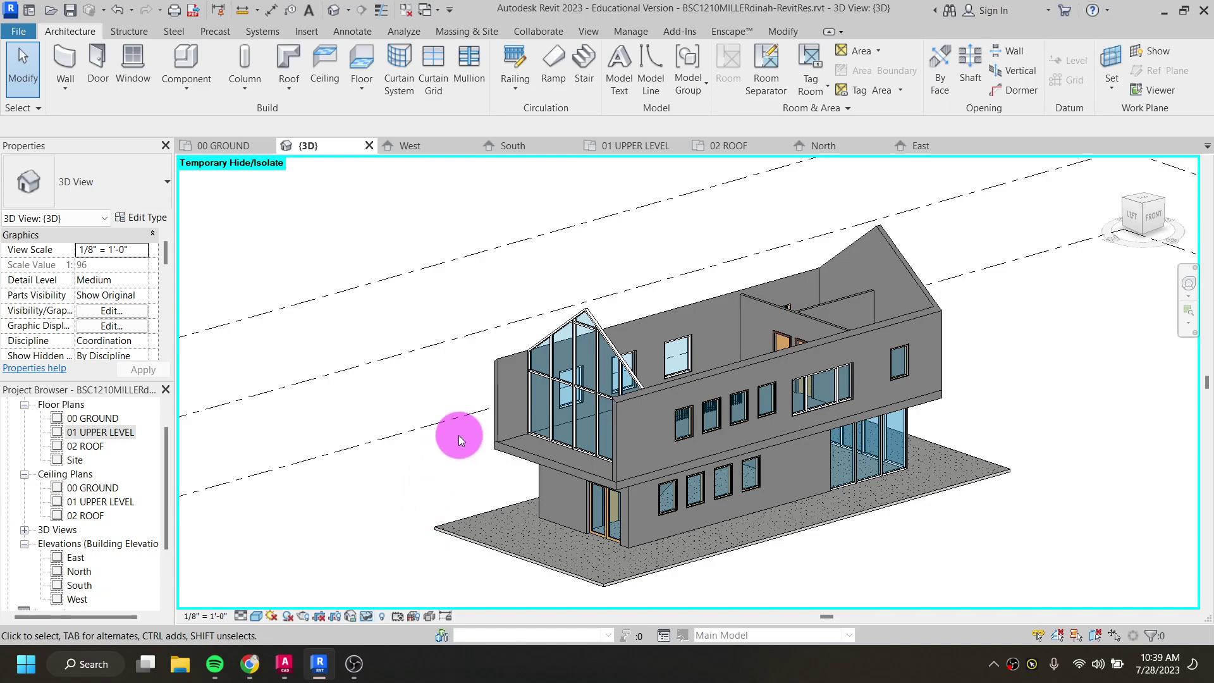
Step: Temporarily hide the windows, then reset Temporary Hide/Isolate so the roof and windows return
{"action": "middle_click_drag", "start_coordinate": [618, 360], "coordinate": [600, 468], "text": "shift"}
{"action": "scroll", "coordinate": [658, 452], "scroll_direction": "up", "scroll_amount": 2}
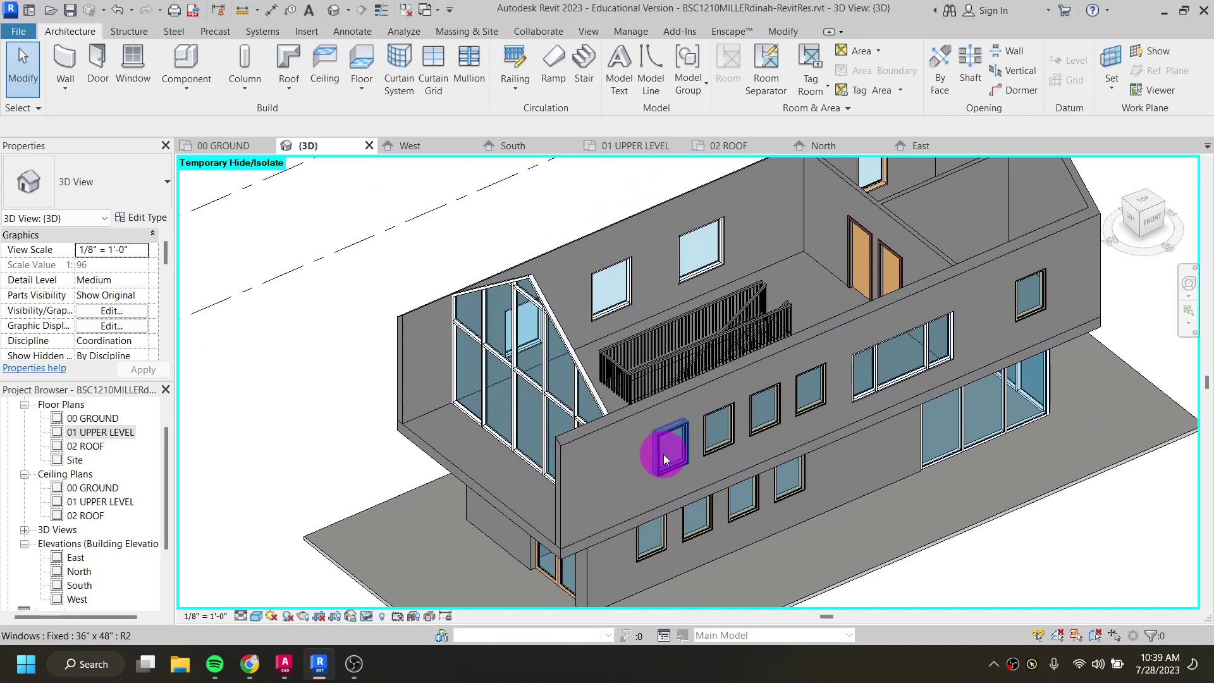
{"action": "left_click", "coordinate": [662, 454]}
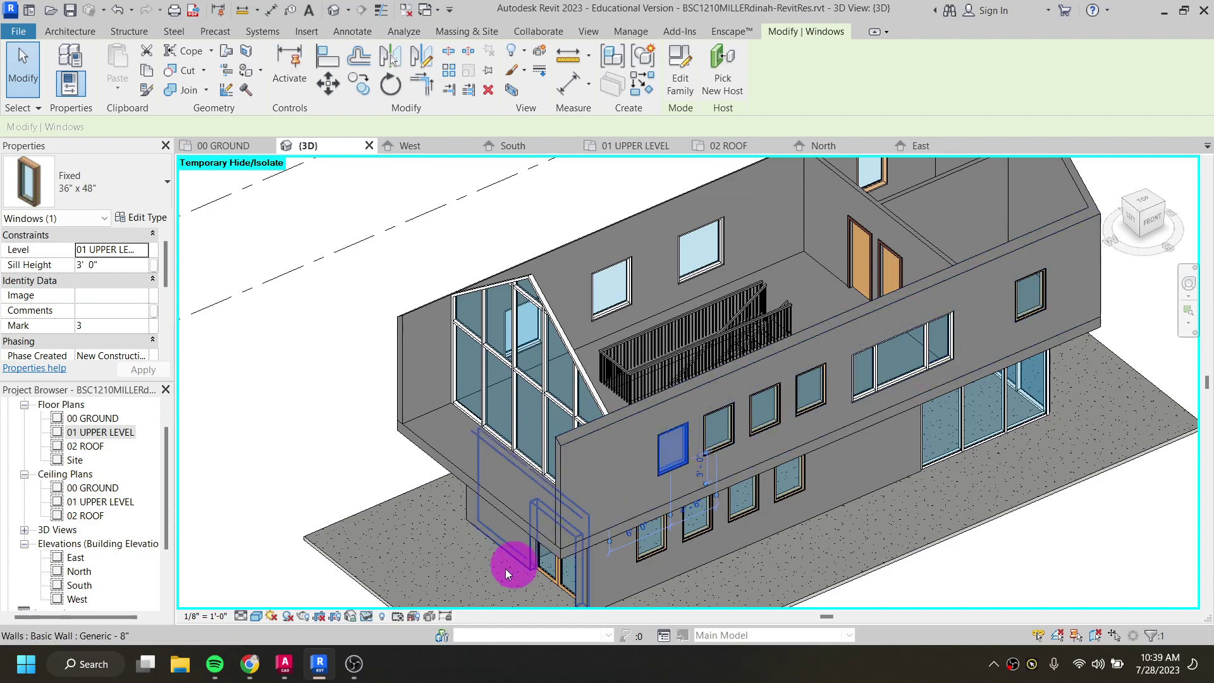
{"action": "left_click", "coordinate": [367, 617]}
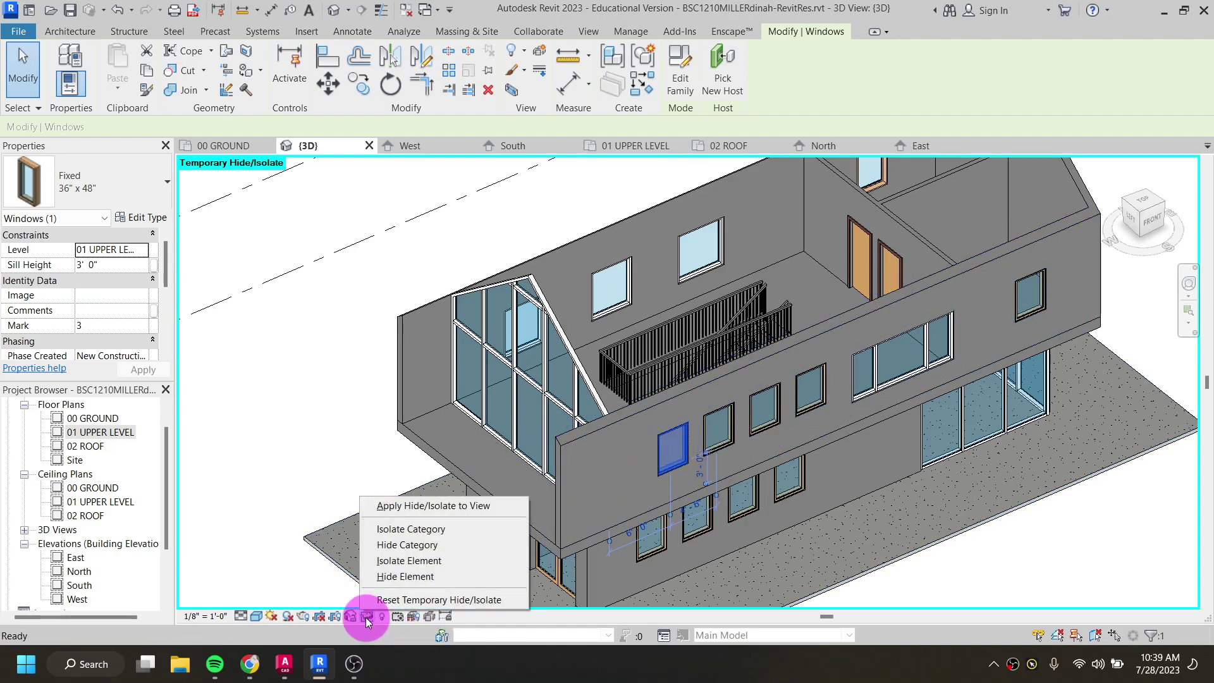
{"action": "left_click", "coordinate": [404, 546]}
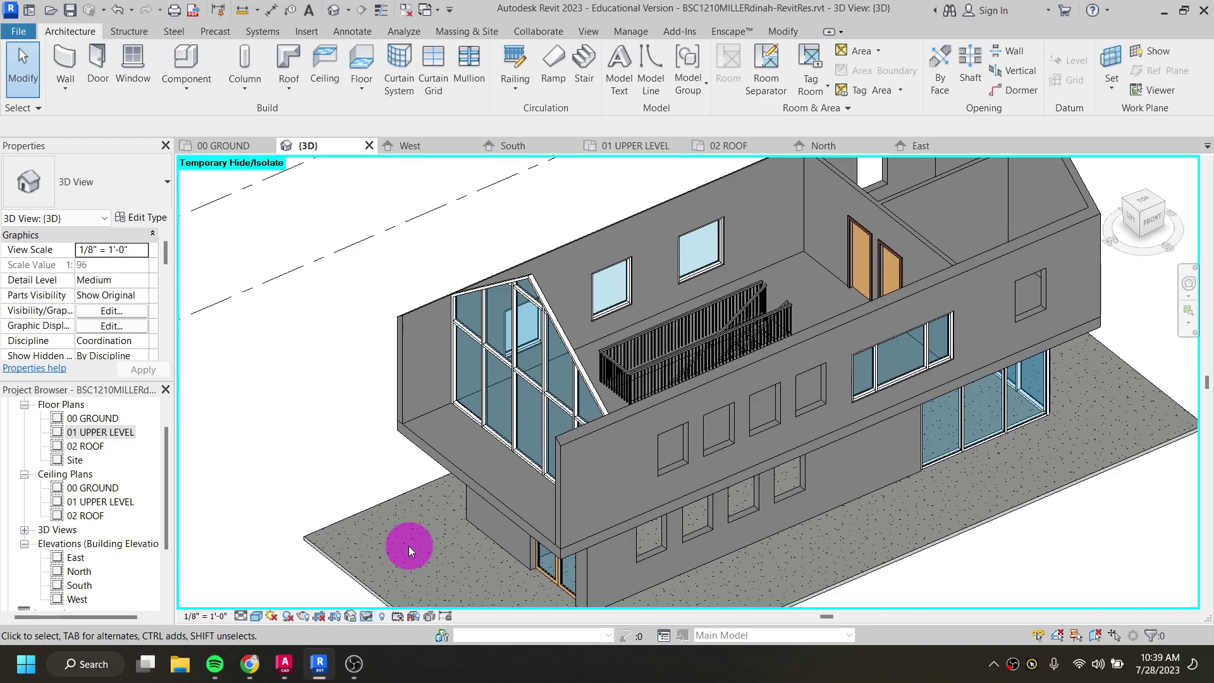
{"action": "left_click", "coordinate": [366, 615]}
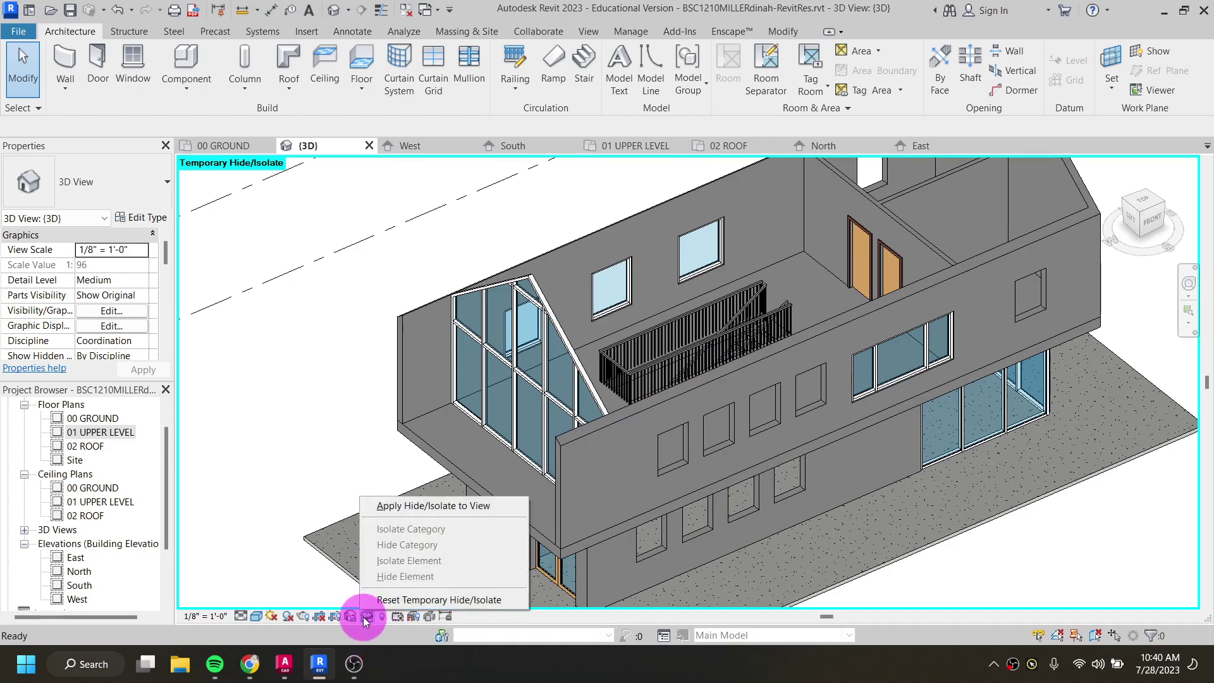
{"action": "left_click", "coordinate": [394, 600]}
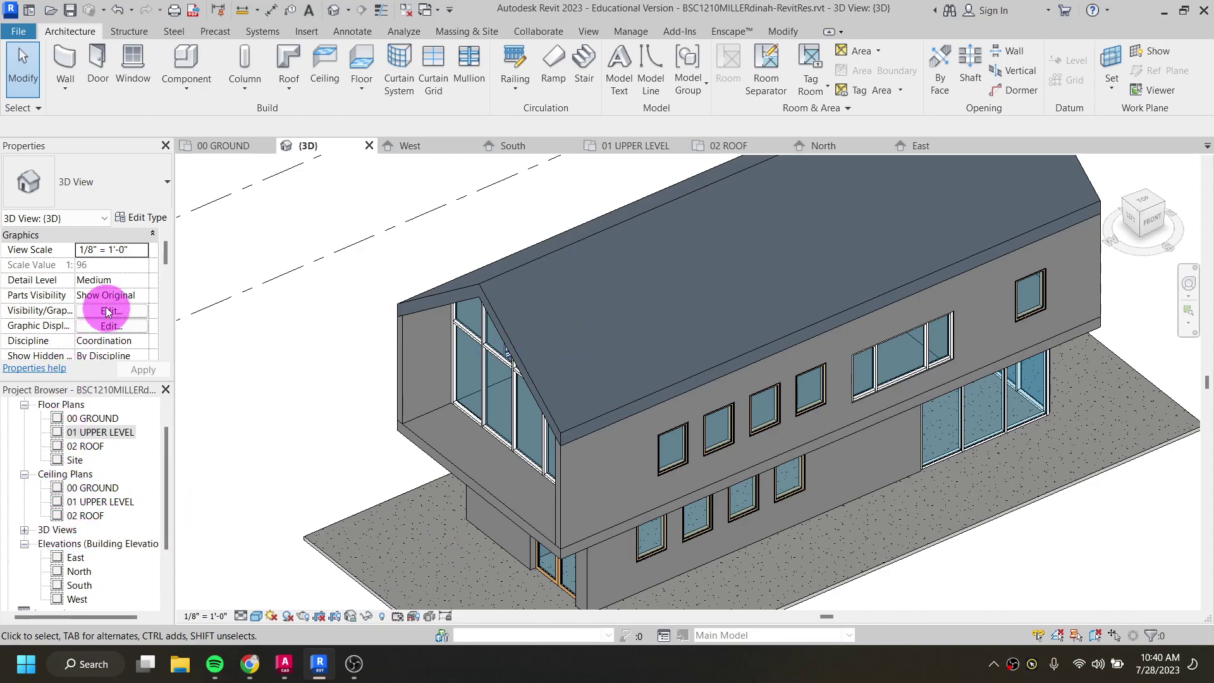
Step: Turn on the Section Box for the 3D view of the house
{"action": "scroll", "coordinate": [710, 352], "scroll_direction": "down", "scroll_amount": 2}
{"action": "middle_click_drag", "start_coordinate": [694, 371], "coordinate": [772, 331], "text": "shift"}
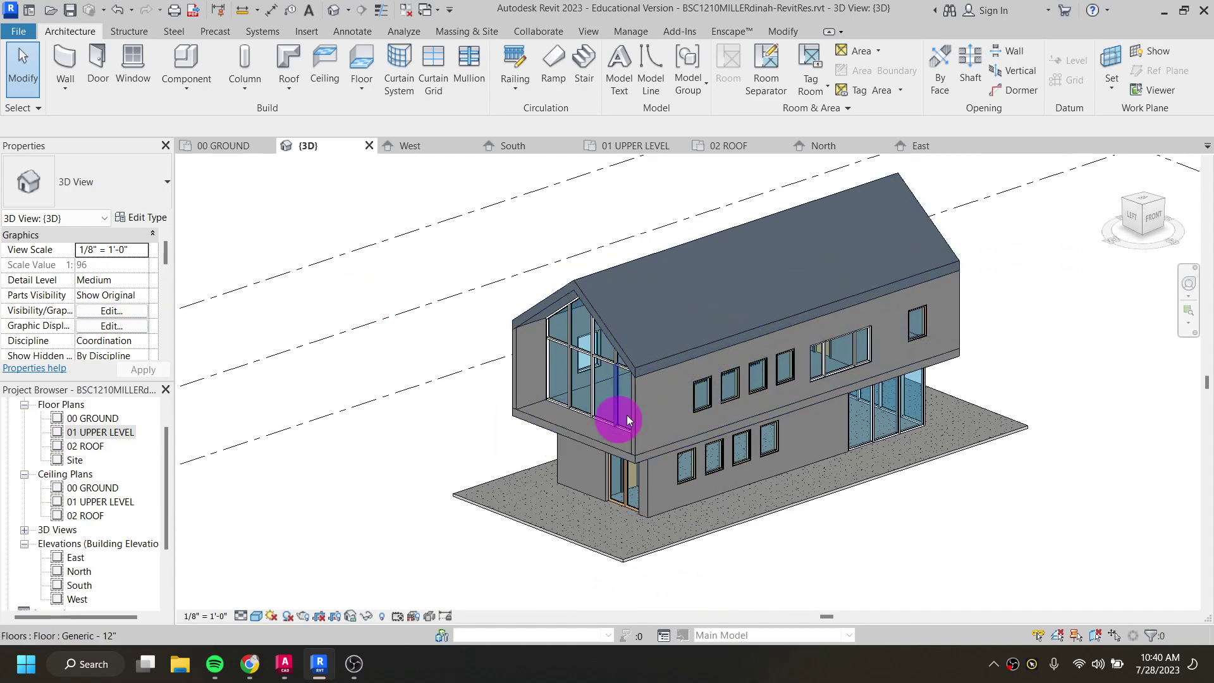
{"action": "scroll", "coordinate": [96, 300], "scroll_direction": "down", "scroll_amount": 1}
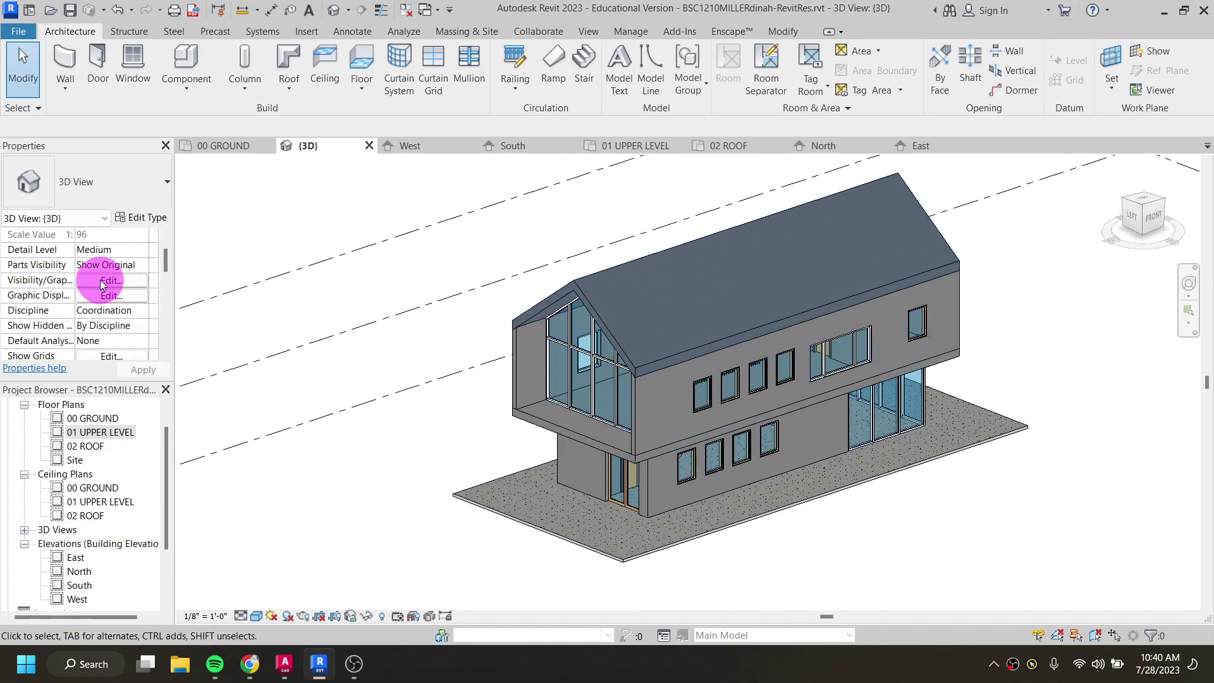
{"action": "scroll", "coordinate": [351, 329], "scroll_direction": "up", "scroll_amount": 1}
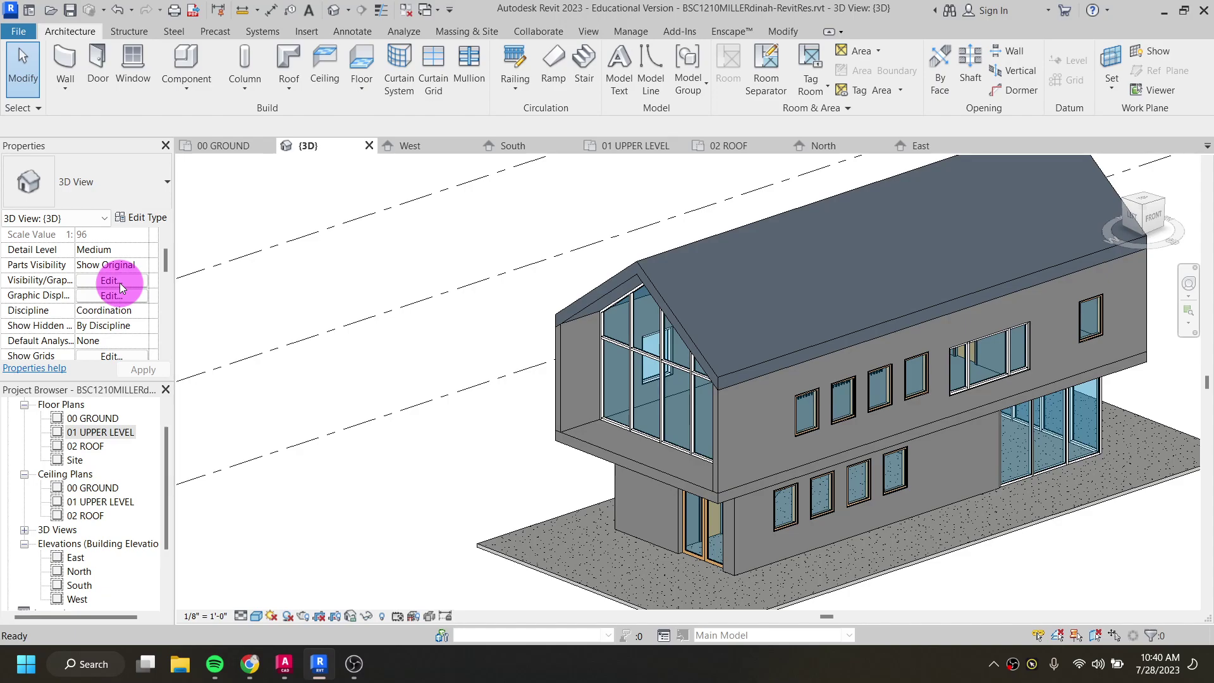
{"action": "scroll", "coordinate": [120, 285], "scroll_direction": "down", "scroll_amount": 3}
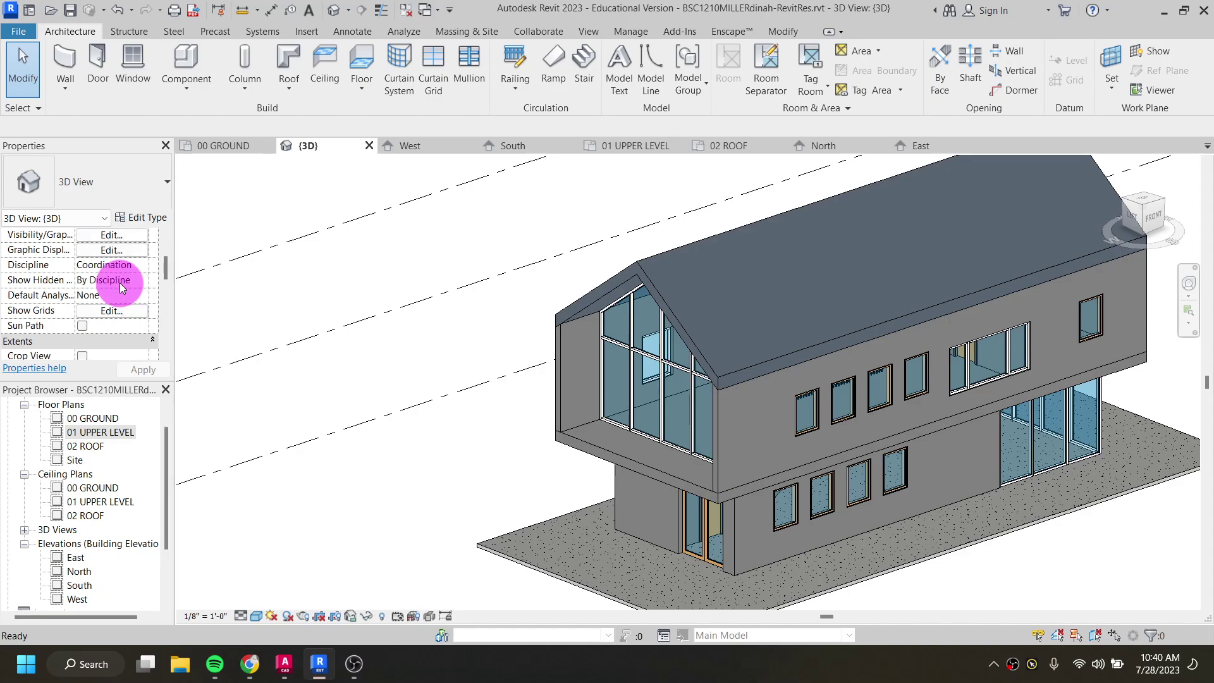
{"action": "scroll", "coordinate": [116, 266], "scroll_direction": "down", "scroll_amount": 3}
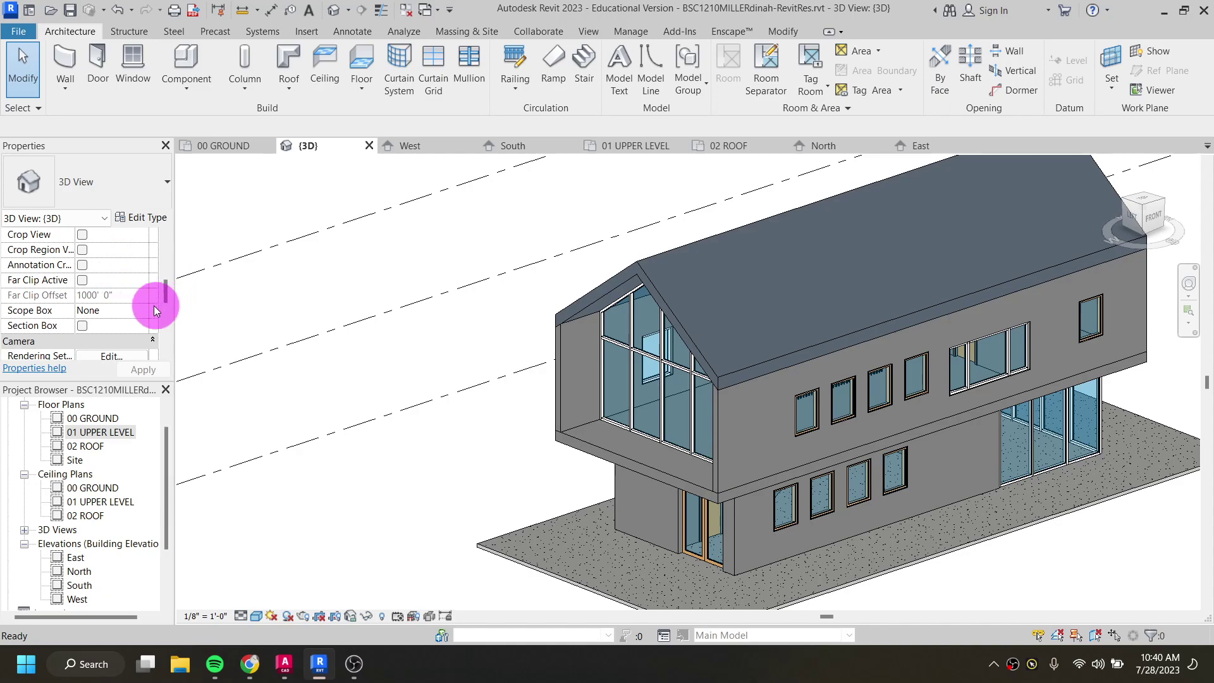
{"action": "left_click", "coordinate": [83, 326]}
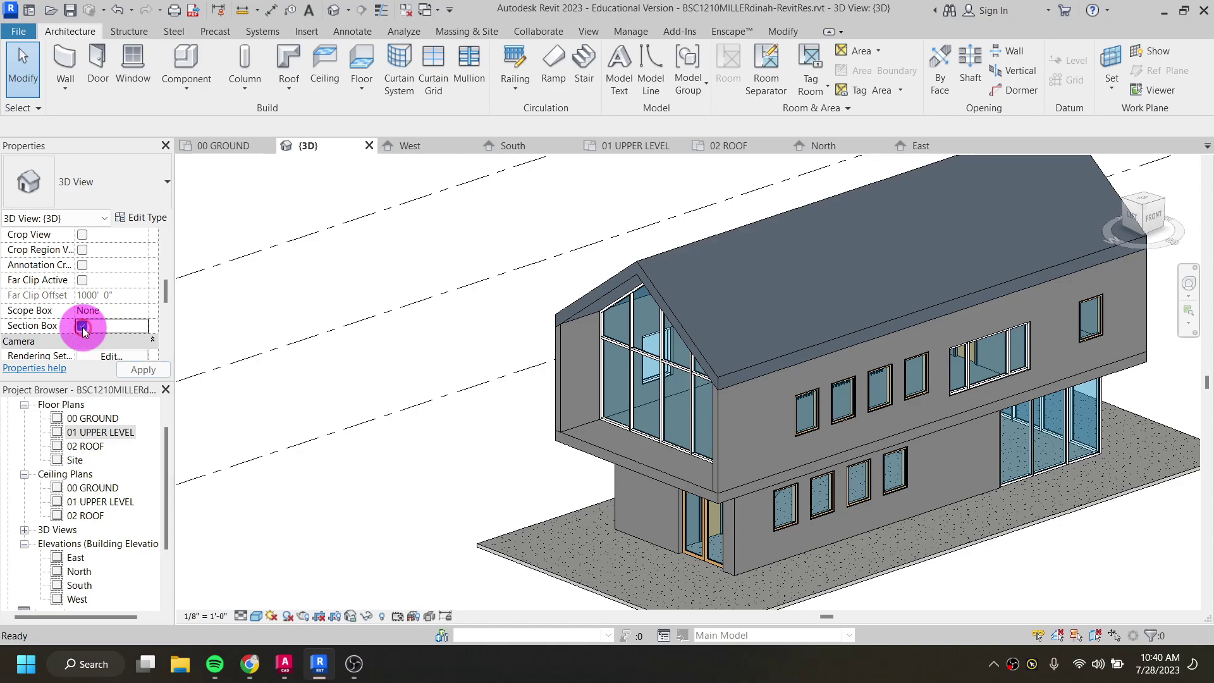
Step: Drag the section box top down to cut away the roof and upper floor, then raise it
{"action": "scroll", "coordinate": [105, 326], "scroll_direction": "down", "scroll_amount": 1}
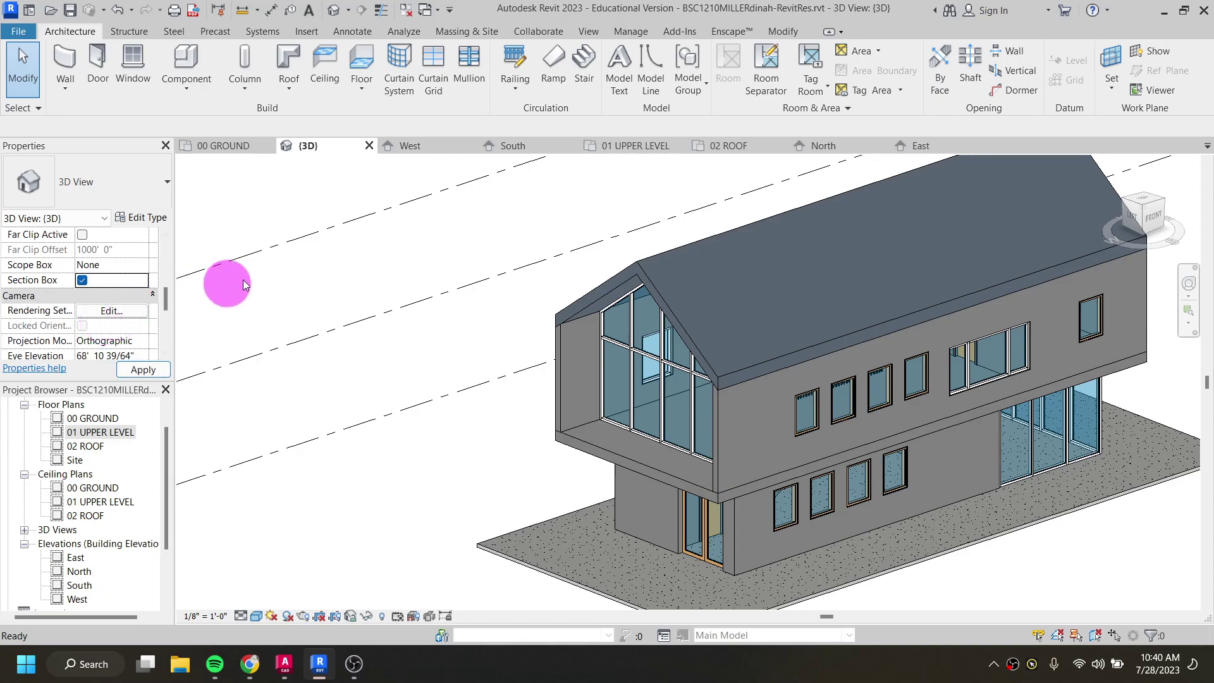
{"action": "scroll", "coordinate": [374, 277], "scroll_direction": "down", "scroll_amount": 4}
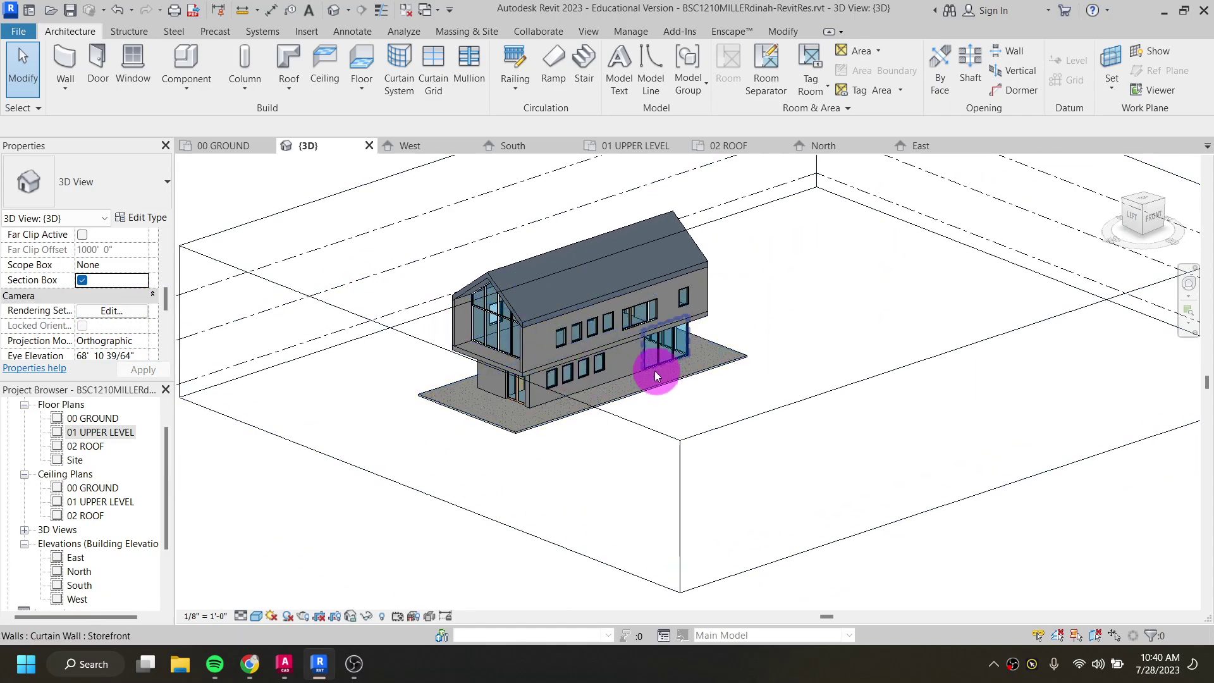
{"action": "middle_click_drag", "start_coordinate": [789, 375], "coordinate": [583, 471], "text": "shift"}
{"action": "left_click", "coordinate": [581, 478]}
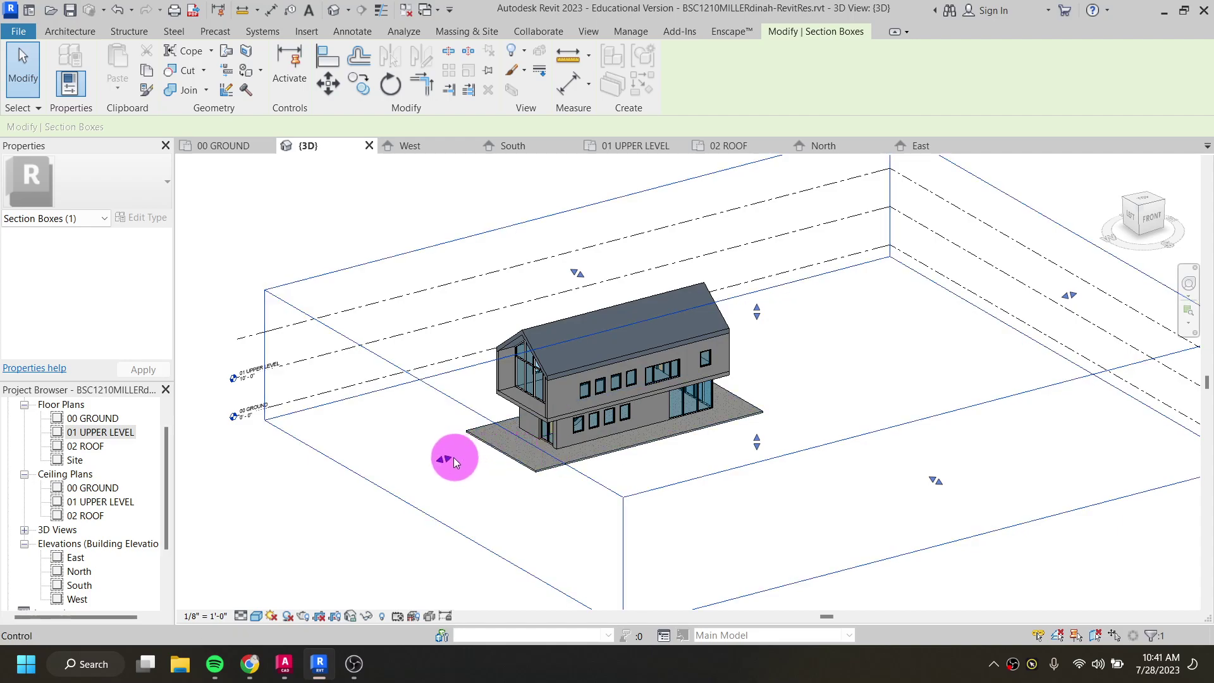
{"action": "left_click_drag", "start_coordinate": [441, 458], "coordinate": [578, 380]}
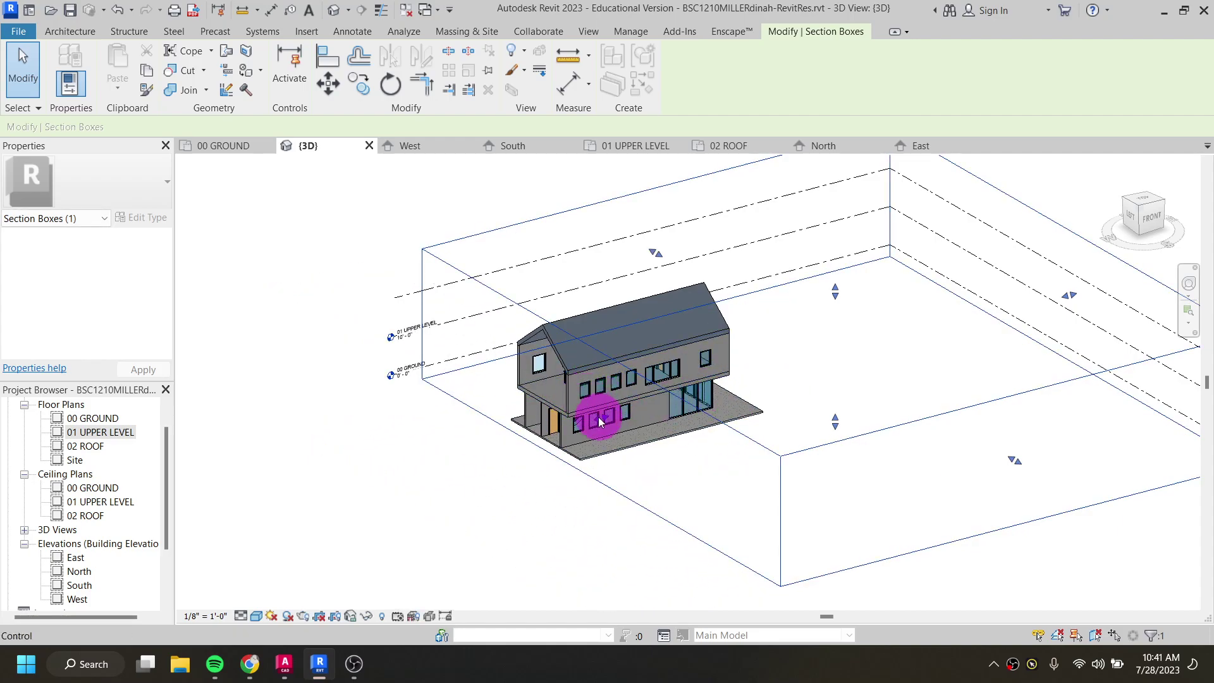
{"action": "scroll", "coordinate": [577, 405], "scroll_direction": "up", "scroll_amount": 3}
{"action": "middle_click_drag", "start_coordinate": [577, 402], "coordinate": [483, 400], "text": "shift"}
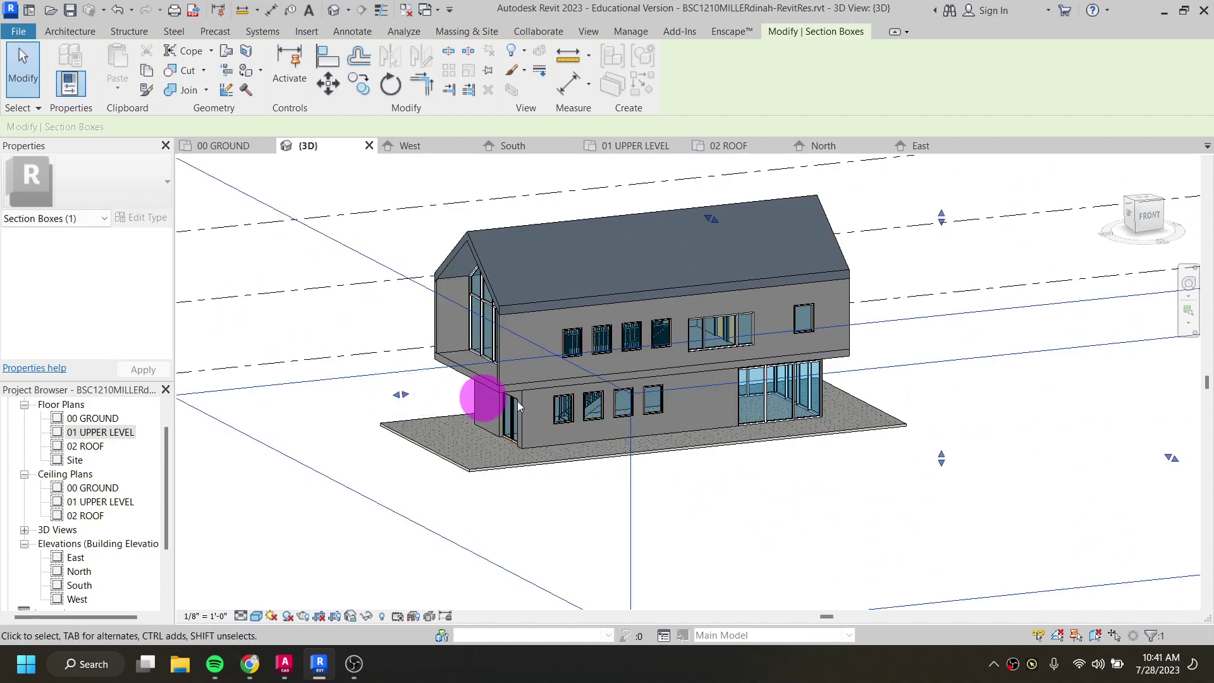
{"action": "scroll", "coordinate": [885, 237], "scroll_direction": "down", "scroll_amount": 2}
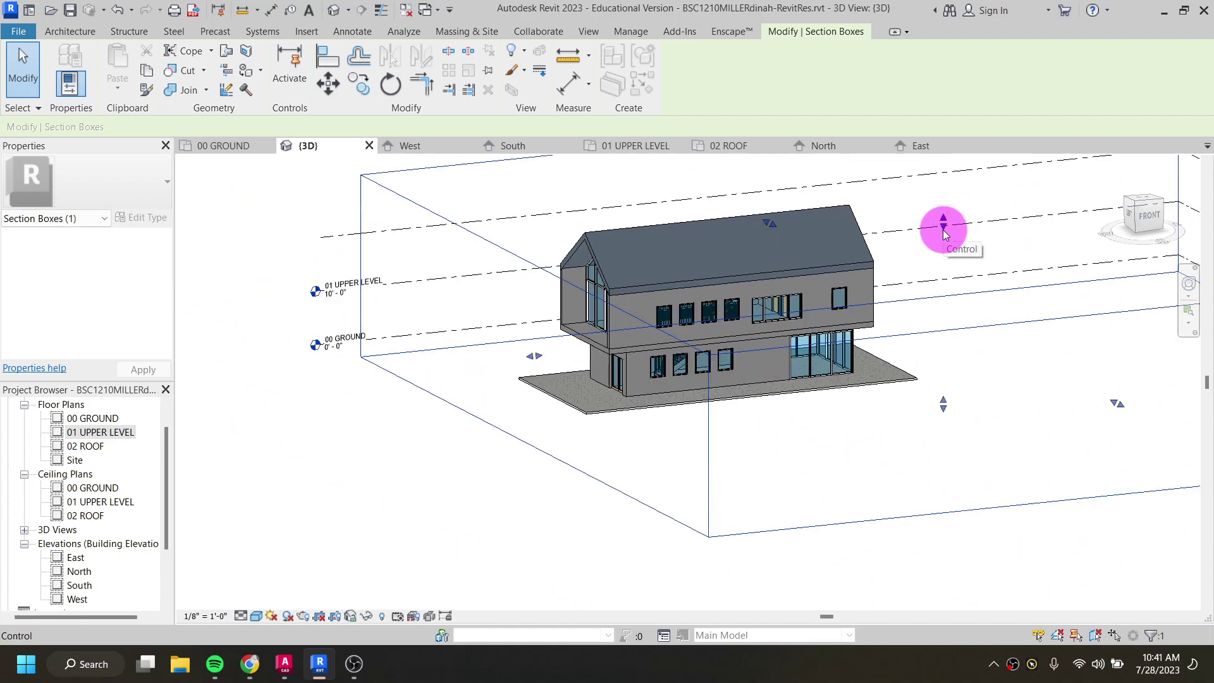
{"action": "left_click_drag", "start_coordinate": [944, 233], "coordinate": [943, 344]}
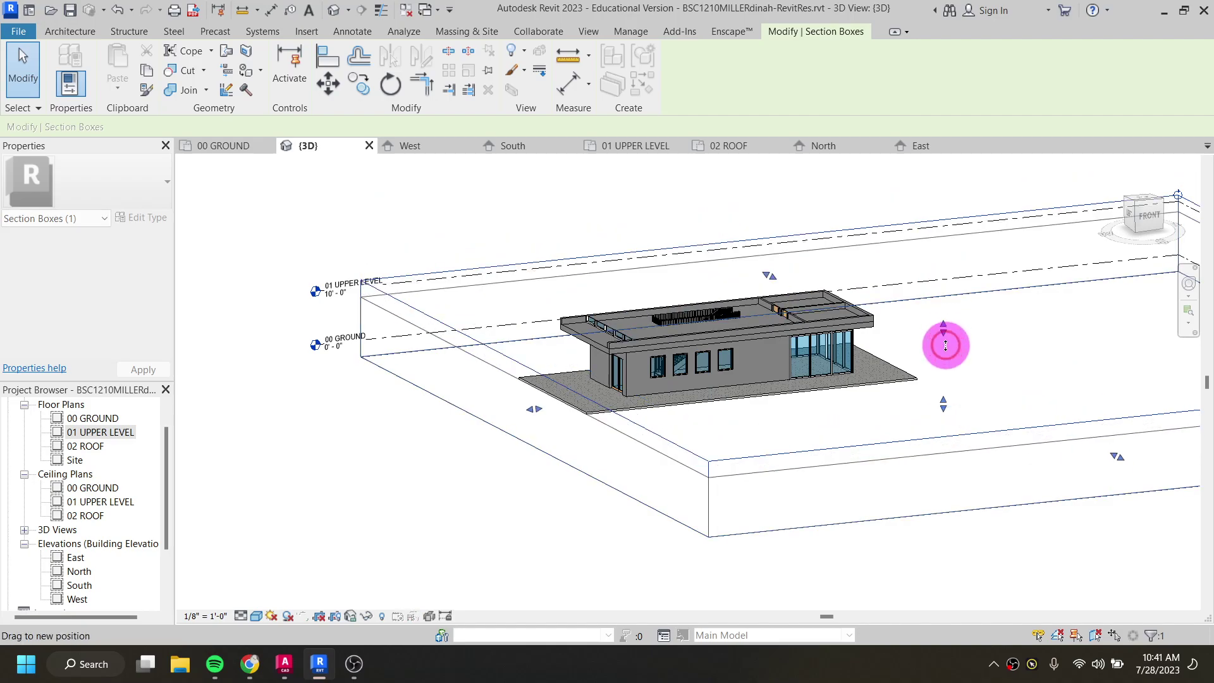
{"action": "middle_click_drag", "start_coordinate": [718, 358], "coordinate": [884, 386], "text": "shift"}
{"action": "left_click_drag", "start_coordinate": [943, 353], "coordinate": [912, 220]}
Step: Lower the box top through the roof again, raise it to restore the gable, and deselect
{"action": "scroll", "coordinate": [637, 419], "scroll_direction": "up", "scroll_amount": 2}
{"action": "middle_click_drag", "start_coordinate": [637, 425], "coordinate": [737, 339], "text": "shift"}
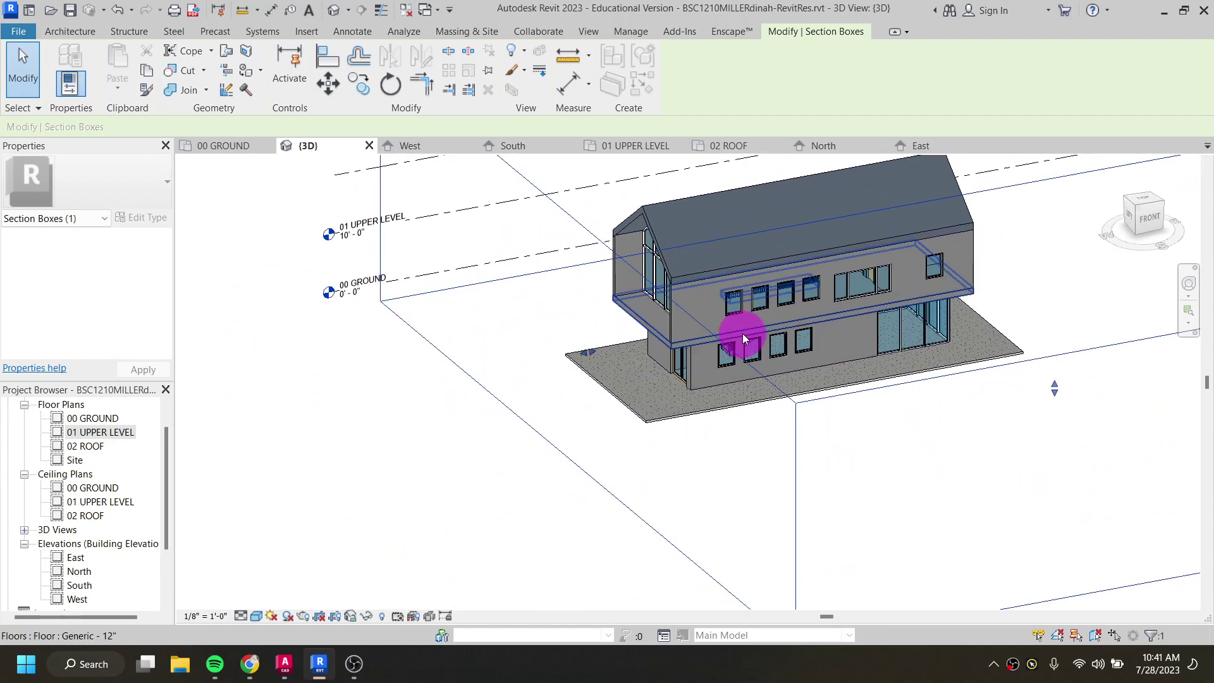
{"action": "scroll", "coordinate": [643, 461], "scroll_direction": "down", "scroll_amount": 2}
{"action": "scroll", "coordinate": [643, 461], "scroll_direction": "up", "scroll_amount": 2}
{"action": "left_click_drag", "start_coordinate": [959, 282], "coordinate": [957, 381]}
{"action": "middle_click_drag", "start_coordinate": [847, 404], "coordinate": [542, 482], "text": "shift"}
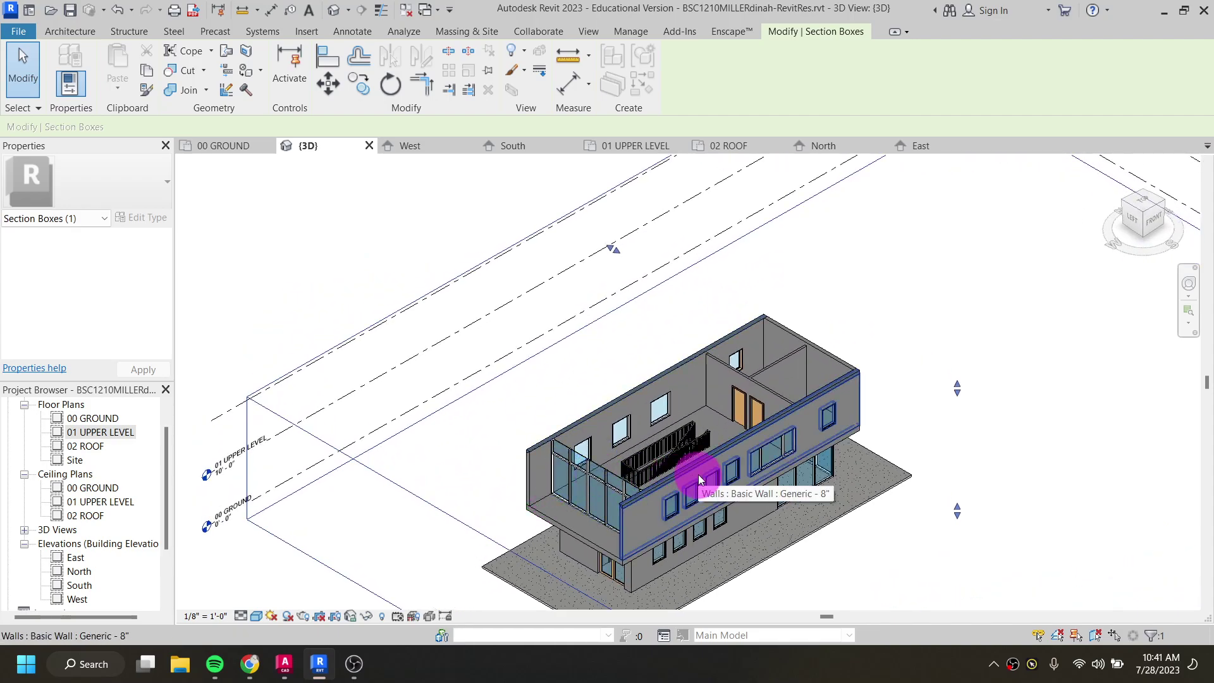
{"action": "left_click_drag", "start_coordinate": [959, 383], "coordinate": [961, 303]}
{"action": "middle_click_drag", "start_coordinate": [826, 475], "coordinate": [768, 345], "text": "shift"}
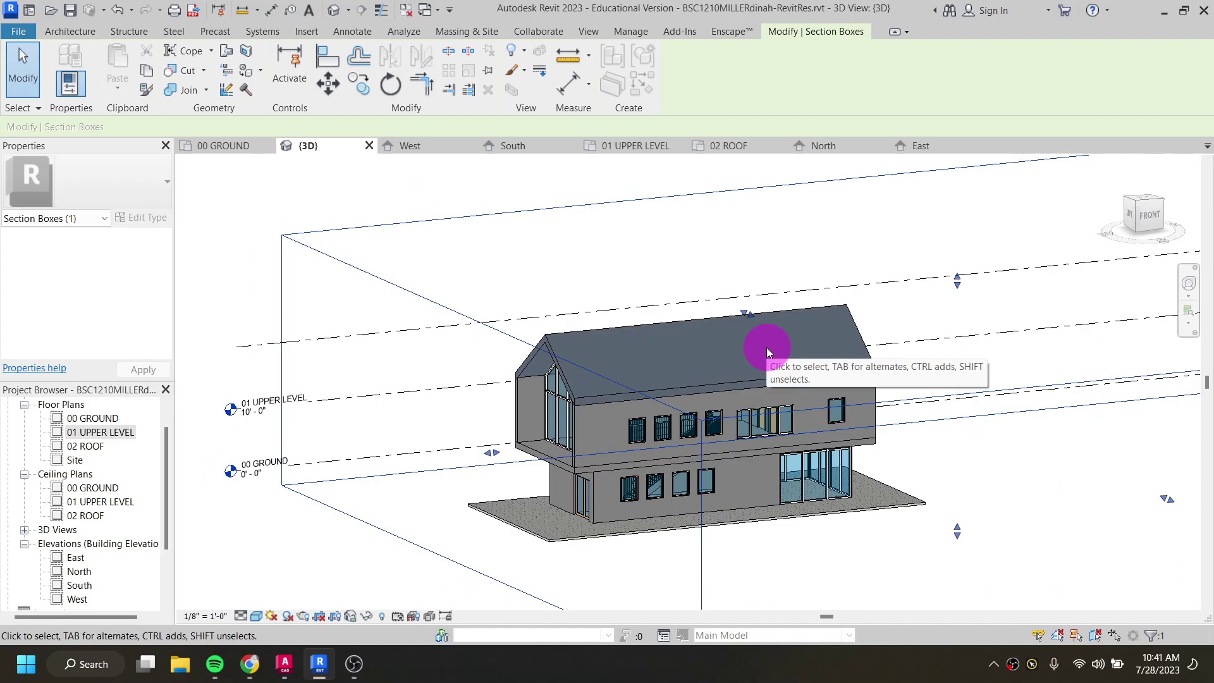
{"action": "left_click", "coordinate": [268, 223]}
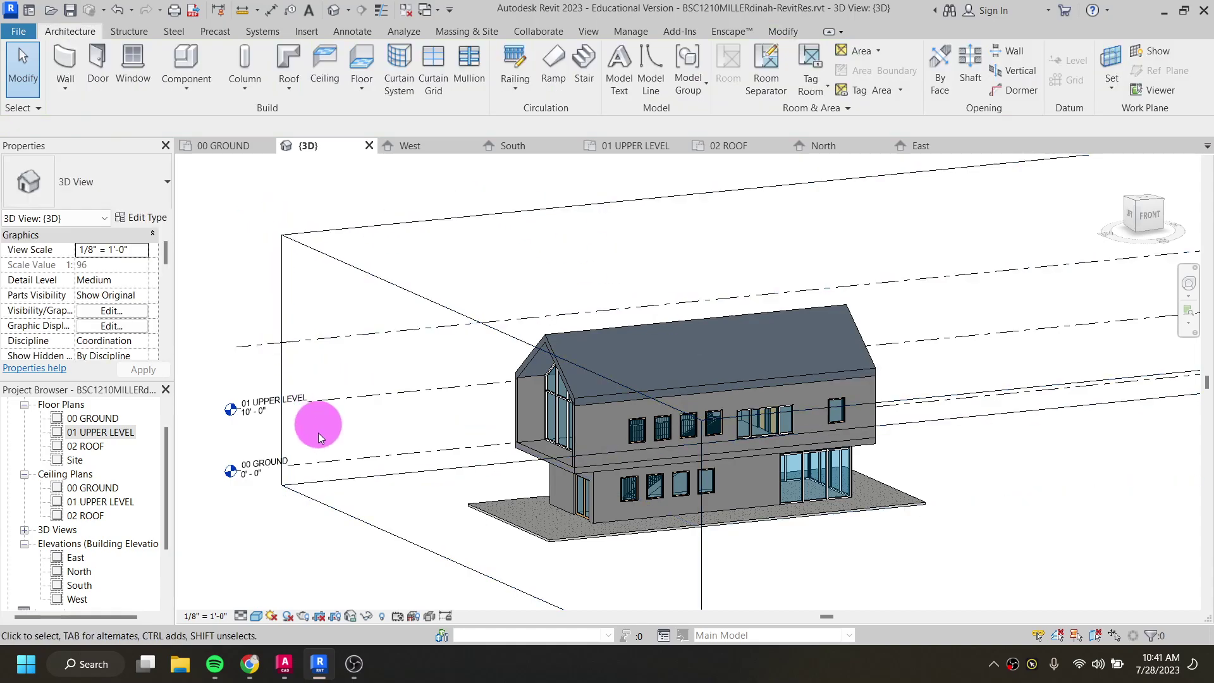
Step: Scroll the reference PDF in Chrome to page 3, EX002 GROUND LEVEL, then minimize Chrome
{"action": "mouse_move", "coordinate": [256, 669]}
{"action": "left_click", "coordinate": [260, 596]}
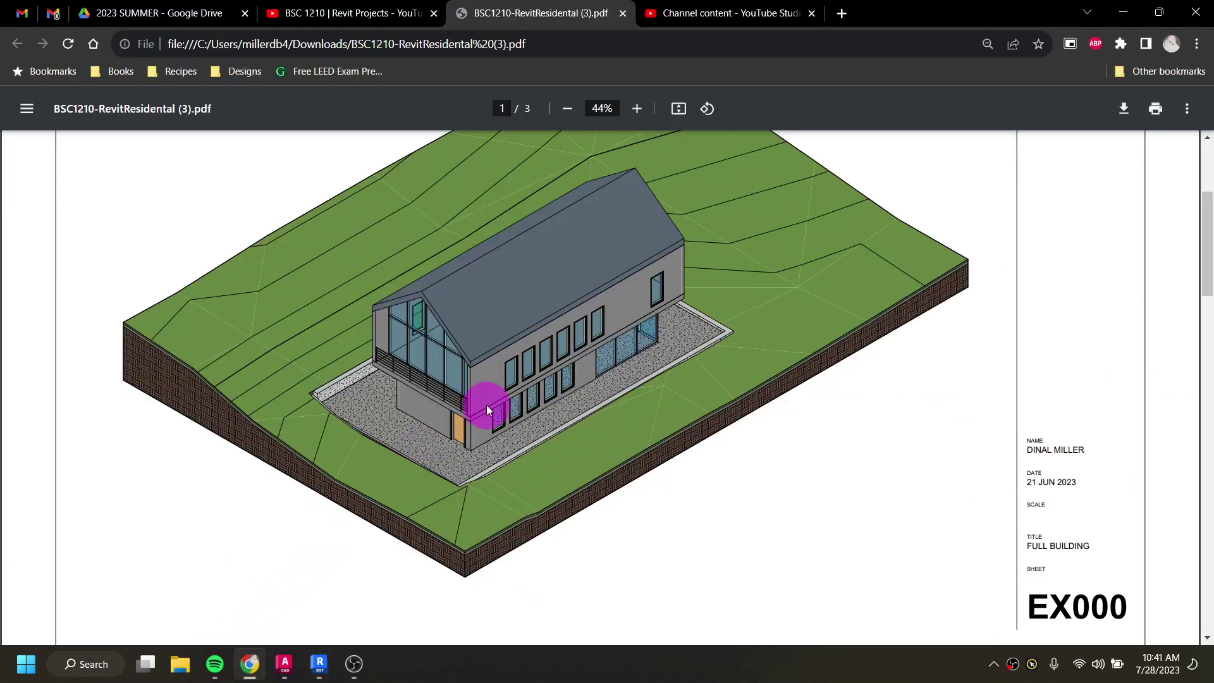
{"action": "scroll", "coordinate": [486, 410], "scroll_direction": "up", "scroll_amount": 4}
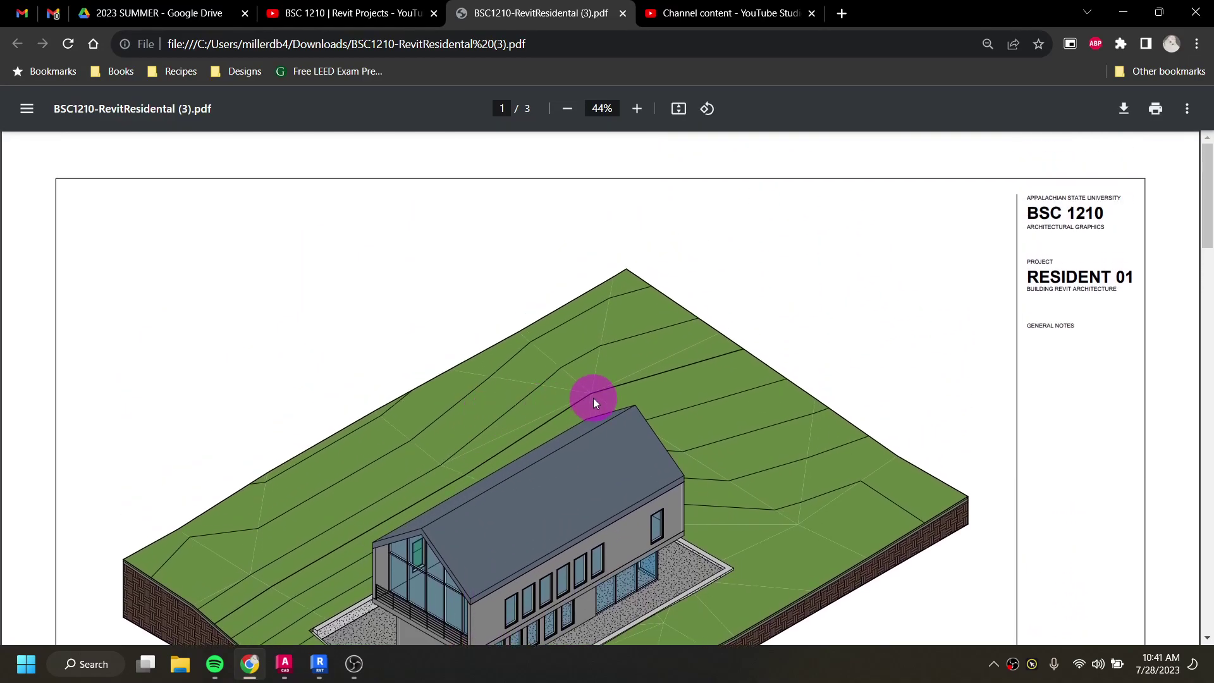
{"action": "scroll", "coordinate": [593, 402], "scroll_direction": "down", "scroll_amount": 12}
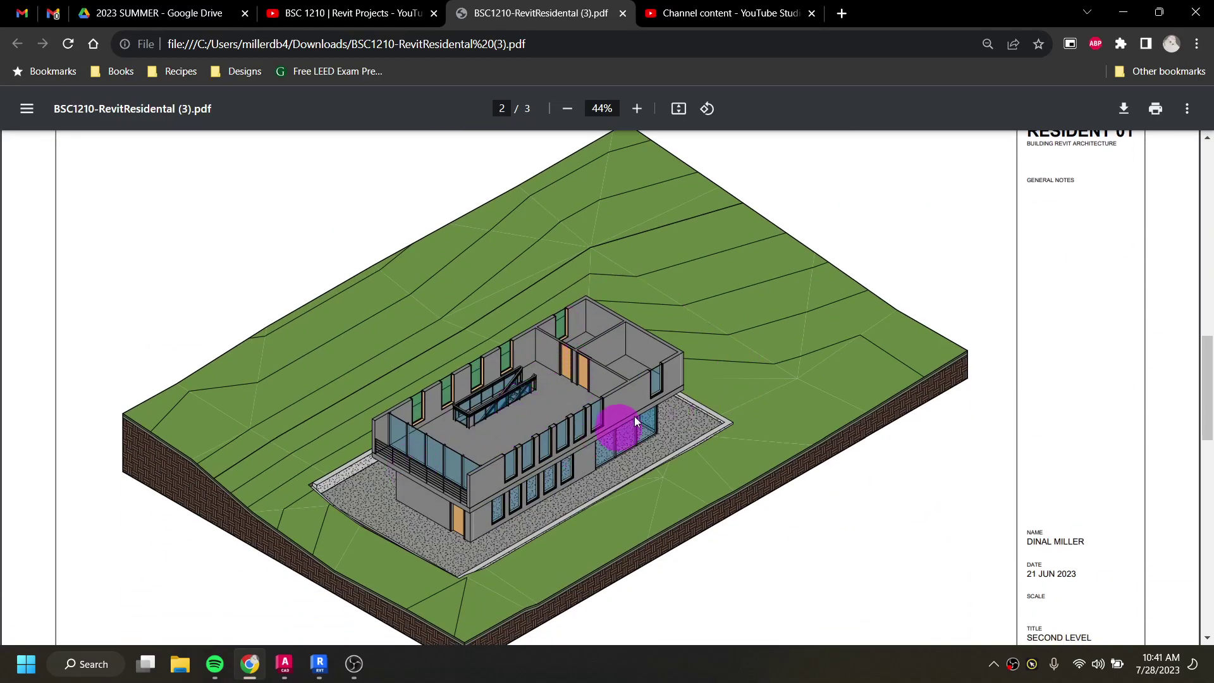
{"action": "scroll", "coordinate": [540, 344], "scroll_direction": "down", "scroll_amount": 9}
{"action": "scroll", "coordinate": [537, 346], "scroll_direction": "down", "scroll_amount": 4}
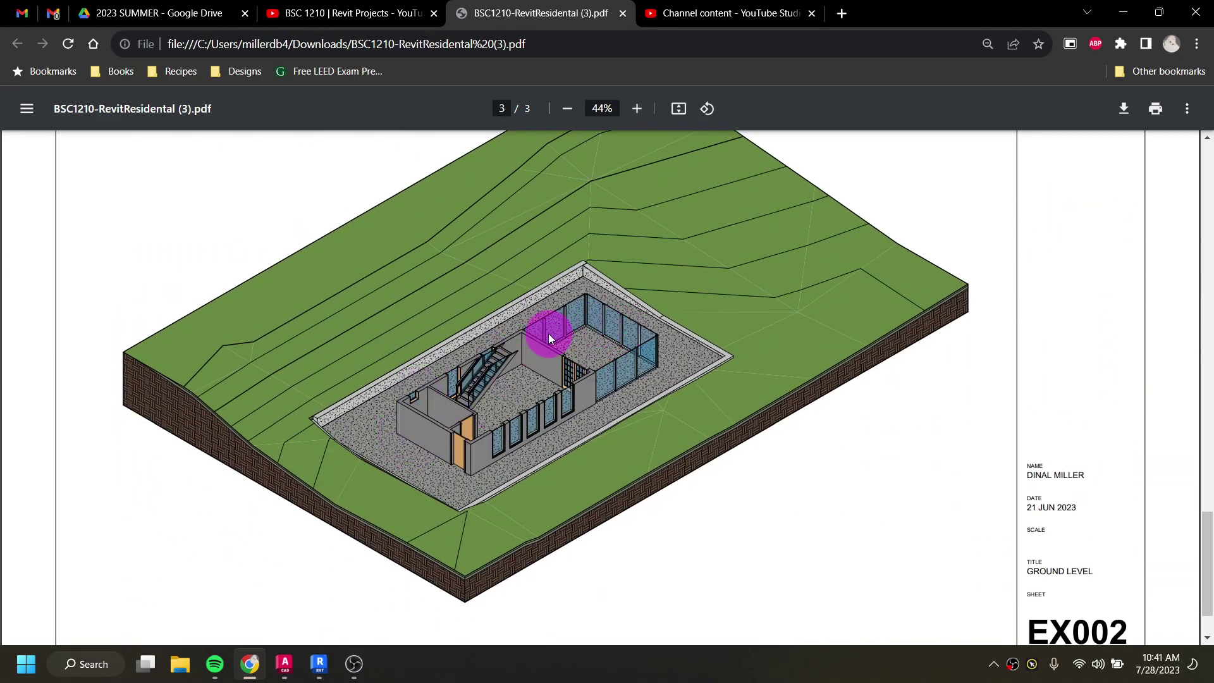
{"action": "scroll", "coordinate": [538, 332], "scroll_direction": "down", "scroll_amount": 1}
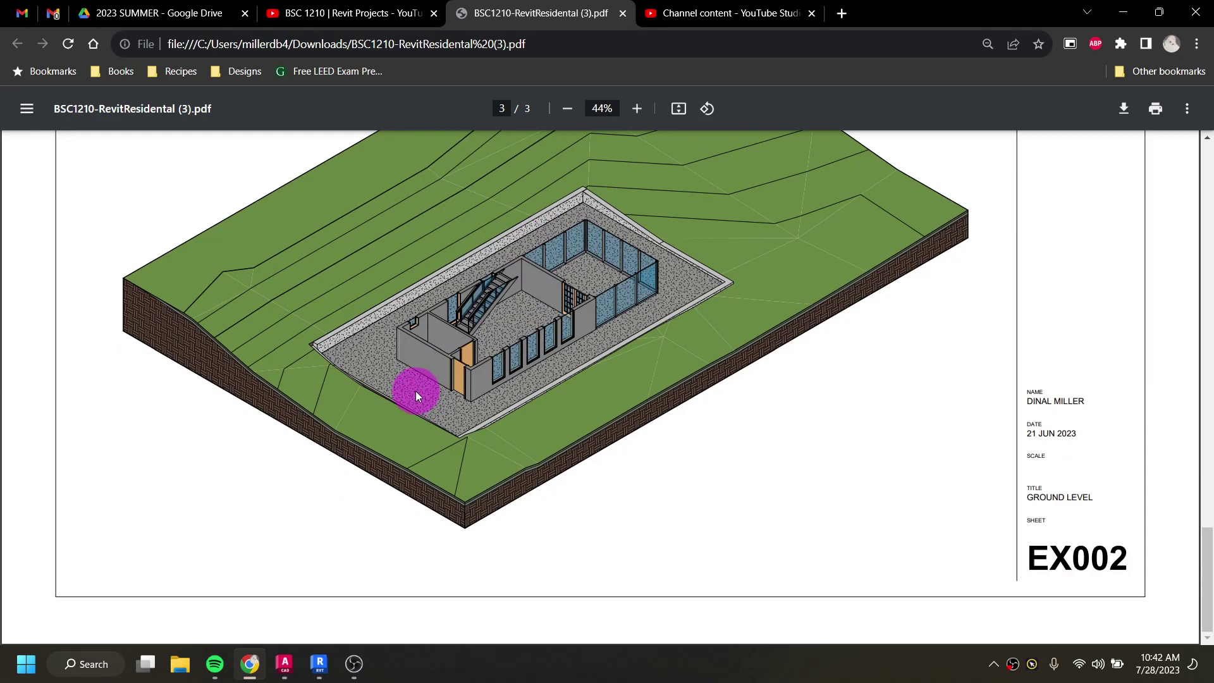
{"action": "scroll", "coordinate": [443, 379], "scroll_direction": "up", "scroll_amount": 4}
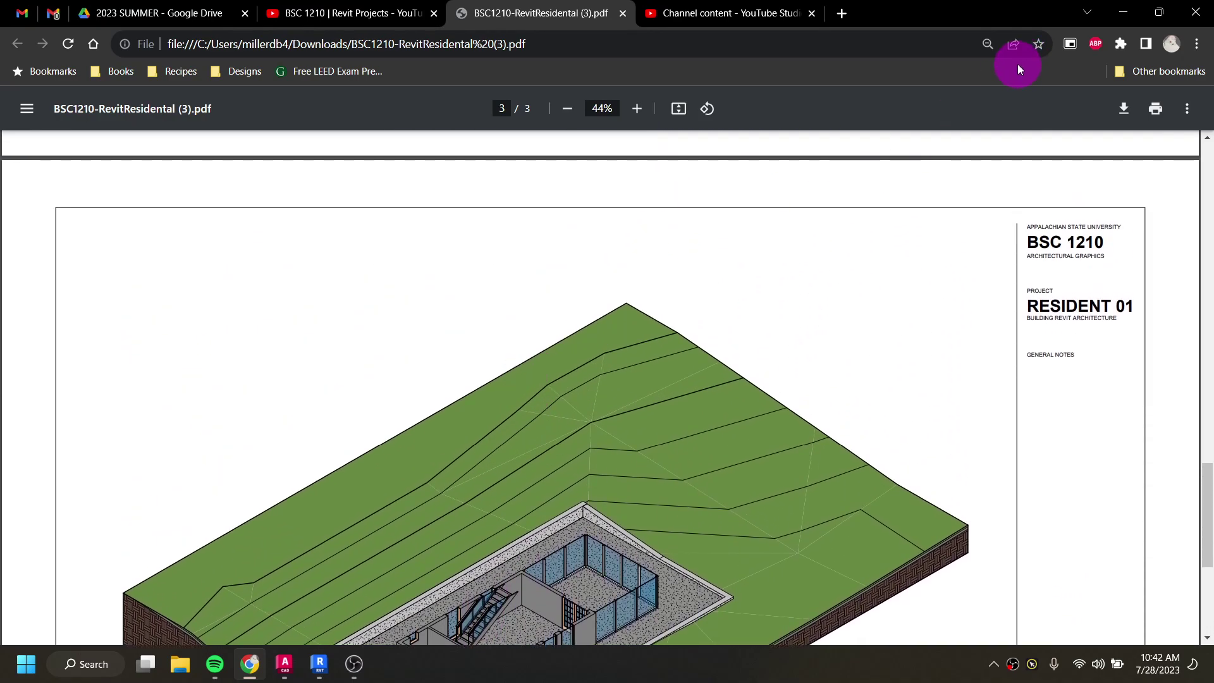
{"action": "scroll", "coordinate": [601, 500], "scroll_direction": "down", "scroll_amount": 4}
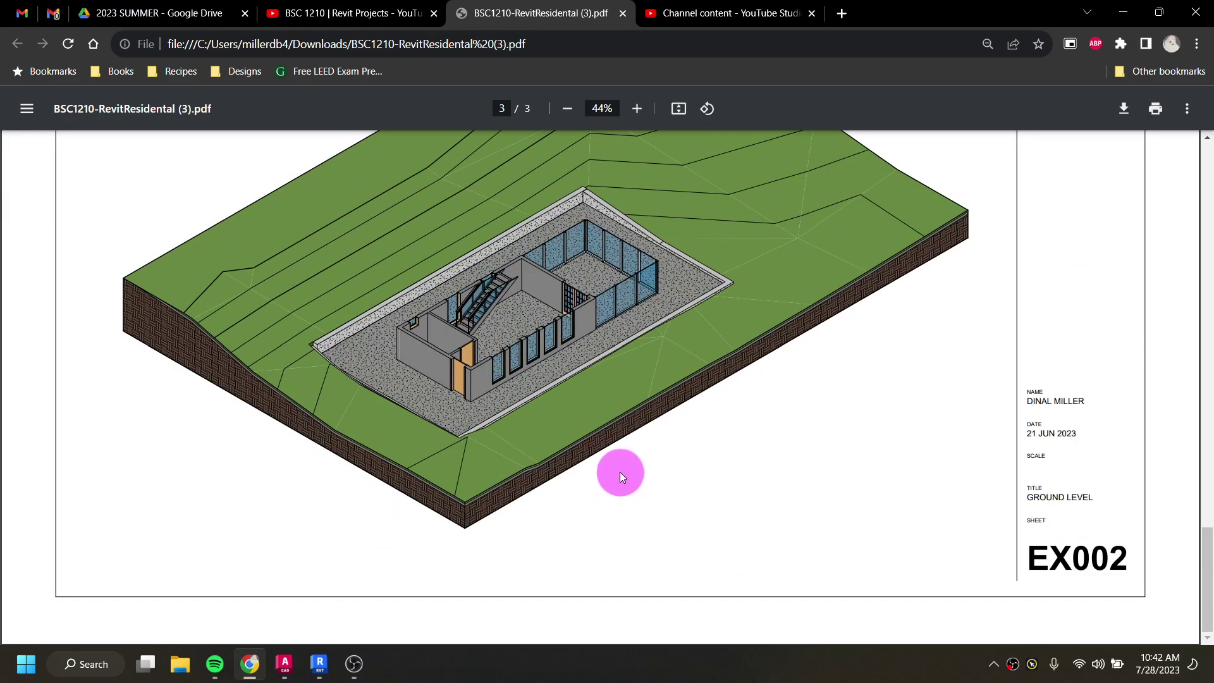
{"action": "left_click", "coordinate": [1119, 14]}
Step: Open the 01 UPPER LEVEL plan, frame the stair and left wall, and start a railing Sketch Path
{"action": "middle_click_drag", "start_coordinate": [571, 483], "coordinate": [631, 495], "text": "shift"}
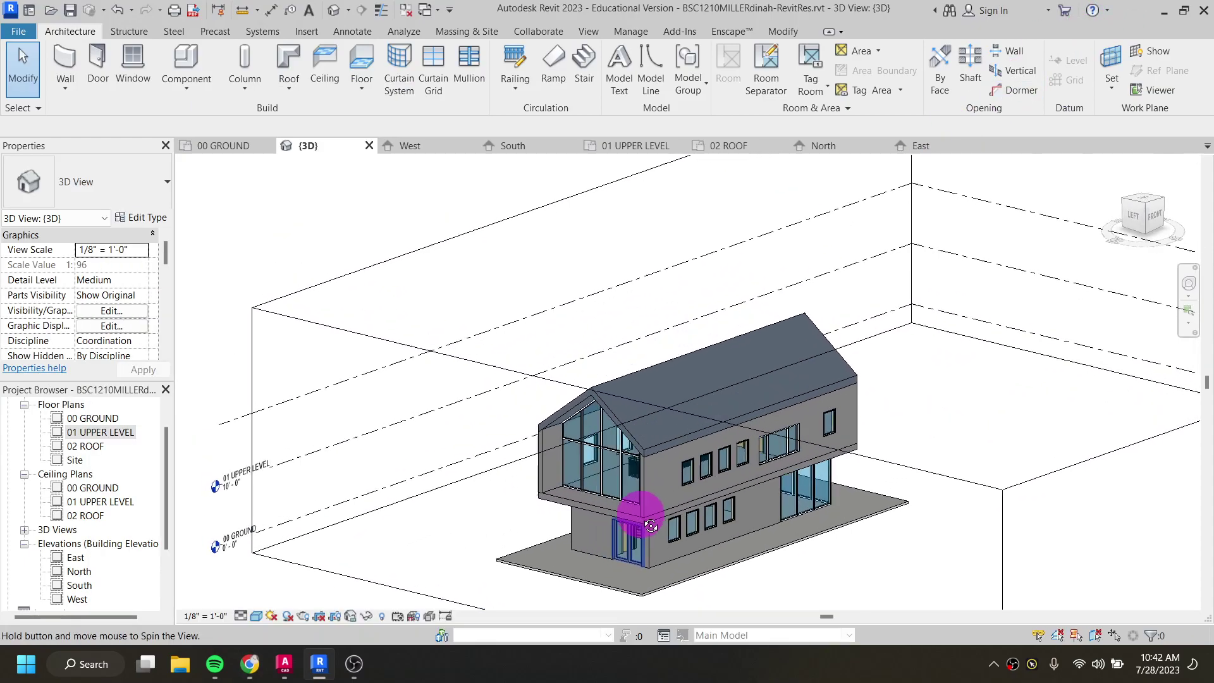
{"action": "scroll", "coordinate": [587, 512], "scroll_direction": "up", "scroll_amount": 2}
{"action": "scroll", "coordinate": [582, 509], "scroll_direction": "up", "scroll_amount": 3}
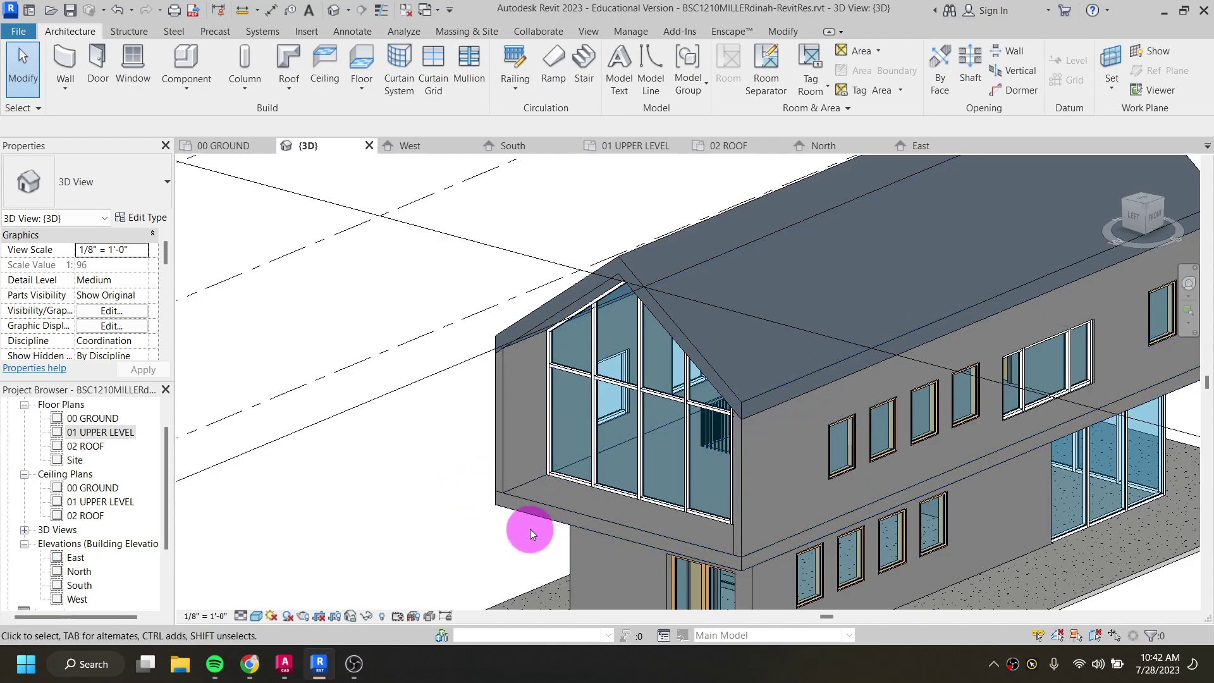
{"action": "double_click", "coordinate": [106, 435]}
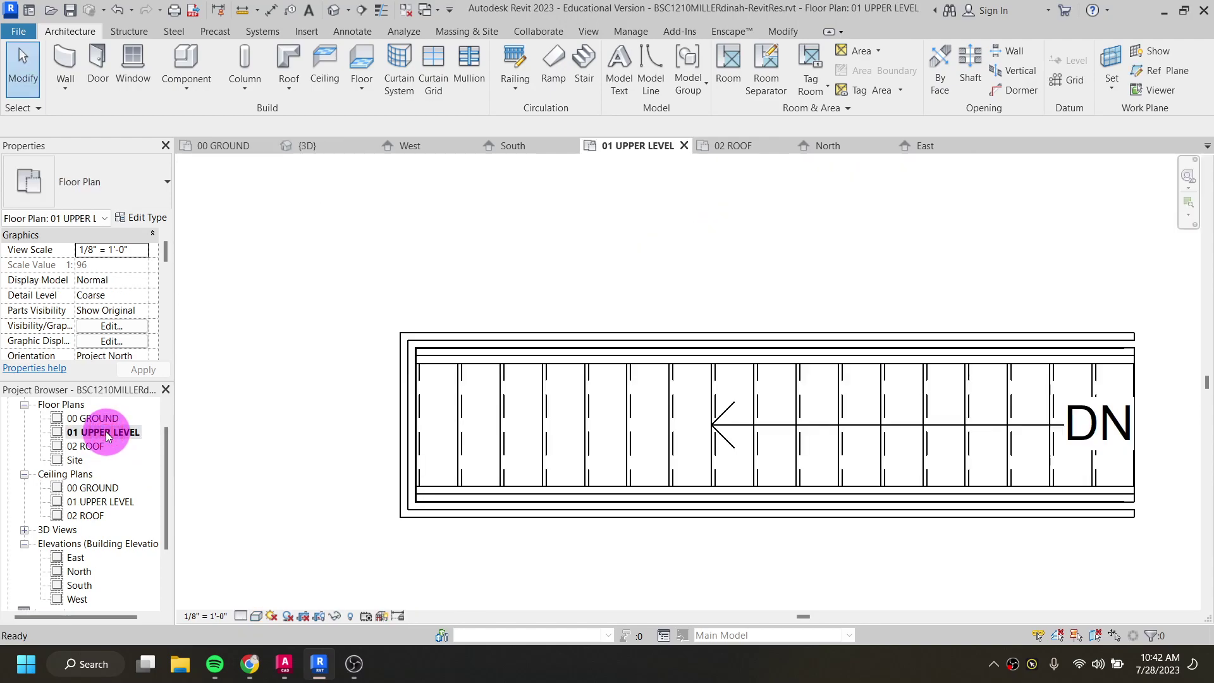
{"action": "scroll", "coordinate": [306, 453], "scroll_direction": "down", "scroll_amount": 3}
{"action": "middle_click_drag", "start_coordinate": [312, 453], "coordinate": [718, 401]}
{"action": "middle_click_drag", "start_coordinate": [487, 328], "coordinate": [514, 215]}
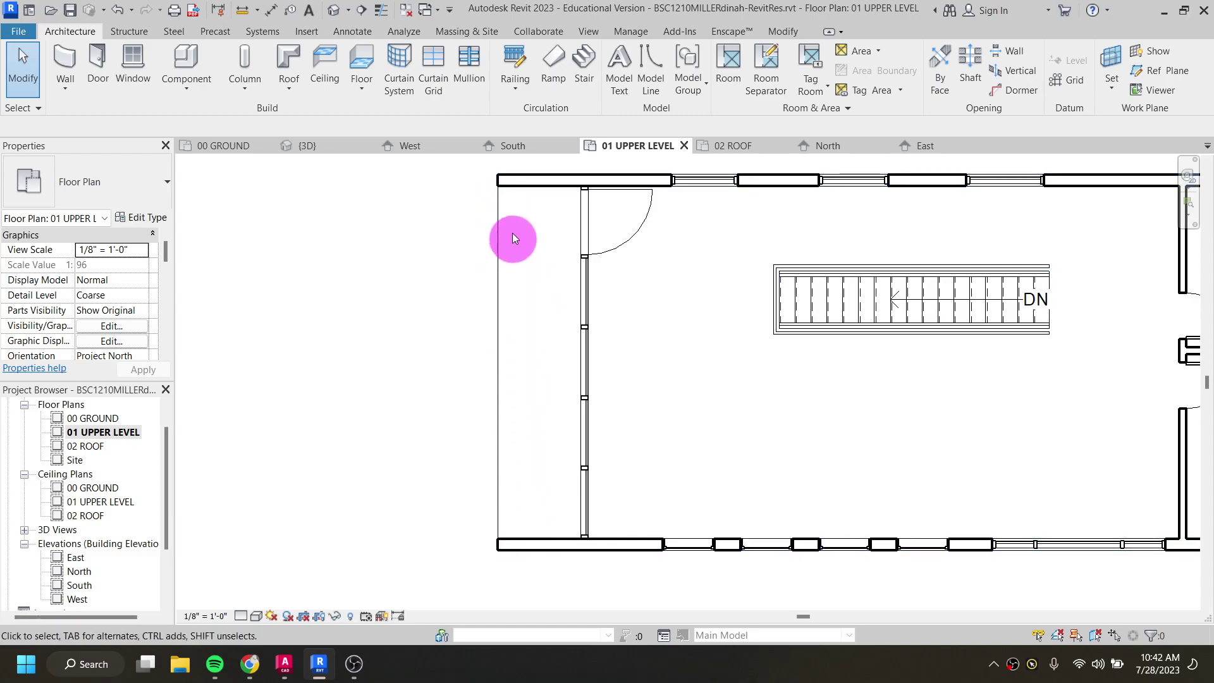
{"action": "left_click", "coordinate": [514, 71]}
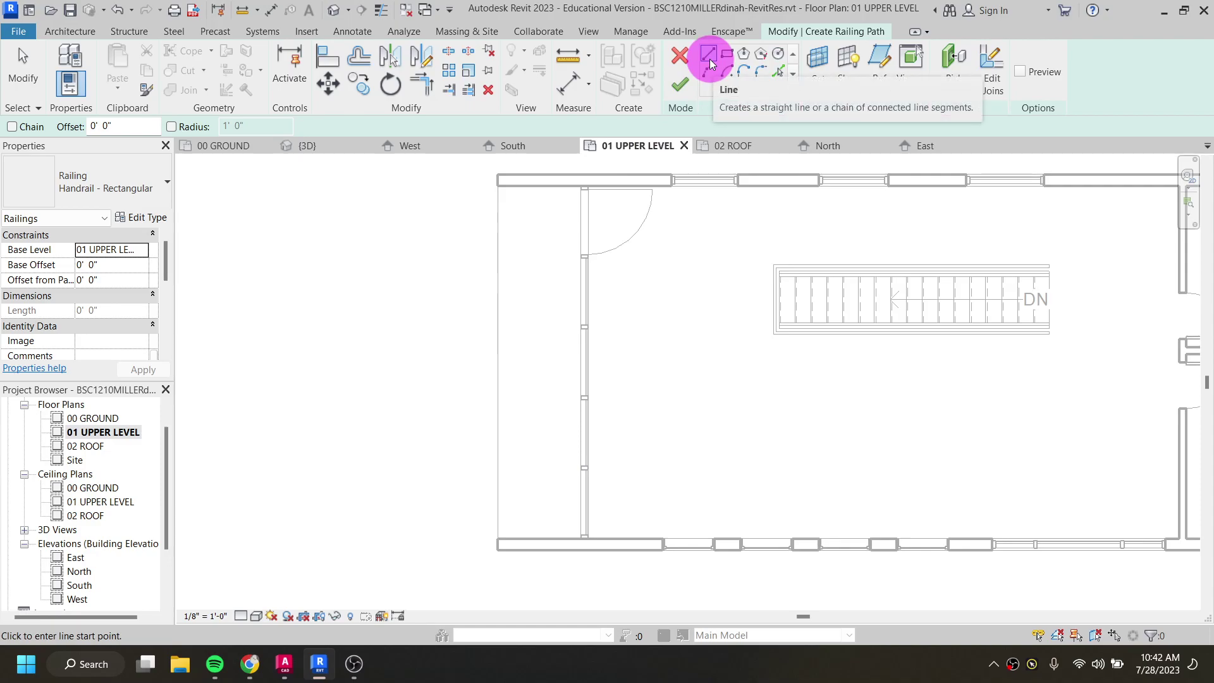
Step: Set the offset to 3 and sketch a railing line from the top-left to the bottom wall corner
{"action": "double_click", "coordinate": [104, 126]}
{"action": "type", "text": "3"}
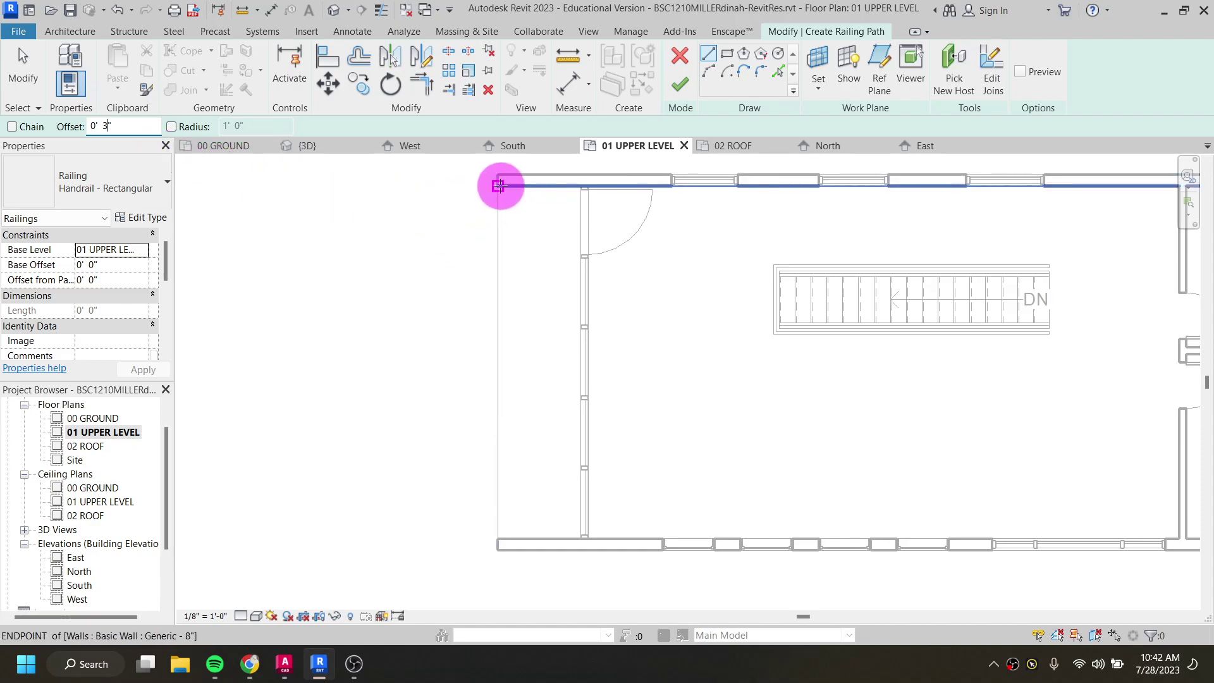
{"action": "left_click", "coordinate": [499, 186]}
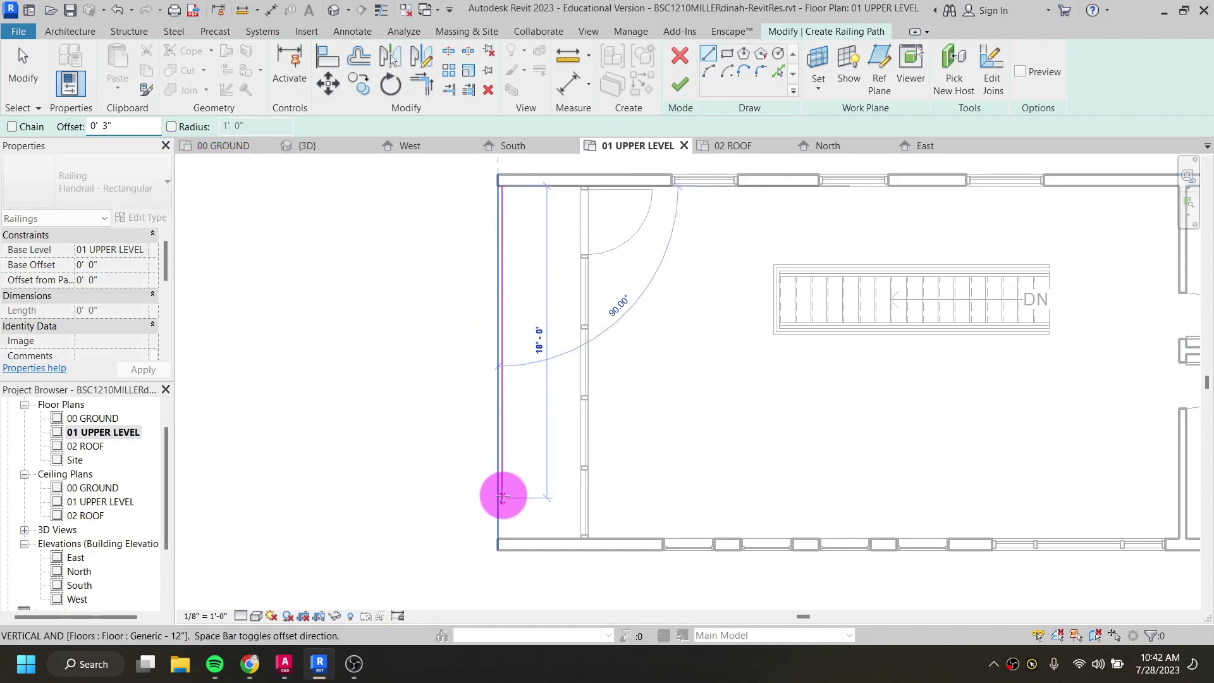
{"action": "scroll", "coordinate": [502, 497], "scroll_direction": "up", "scroll_amount": 2}
{"action": "left_click", "coordinate": [500, 560]}
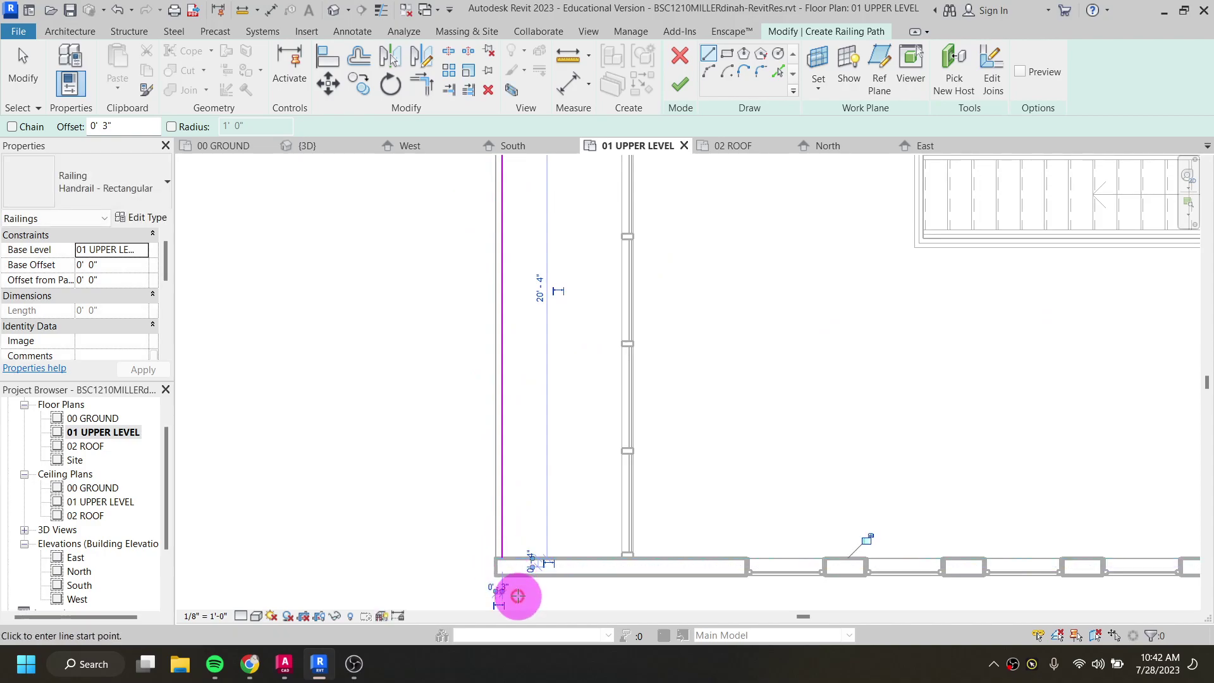
{"action": "middle_click_drag", "start_coordinate": [494, 290], "coordinate": [502, 610]}
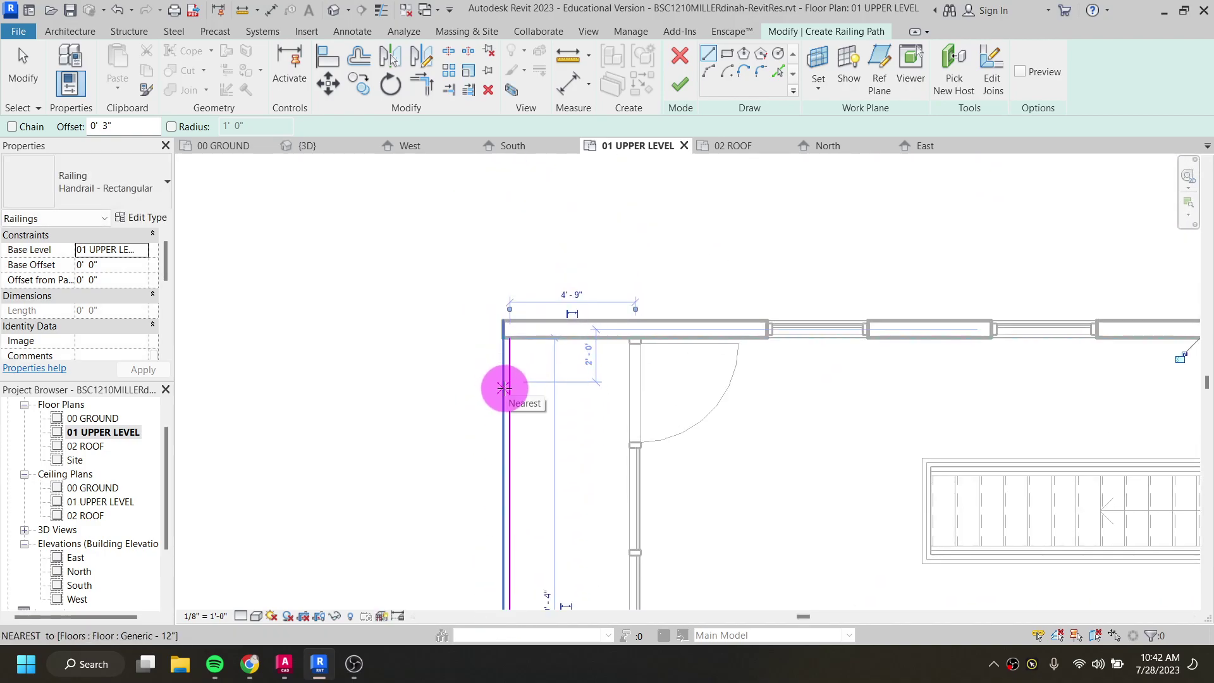
{"action": "scroll", "coordinate": [507, 339], "scroll_direction": "up", "scroll_amount": 3}
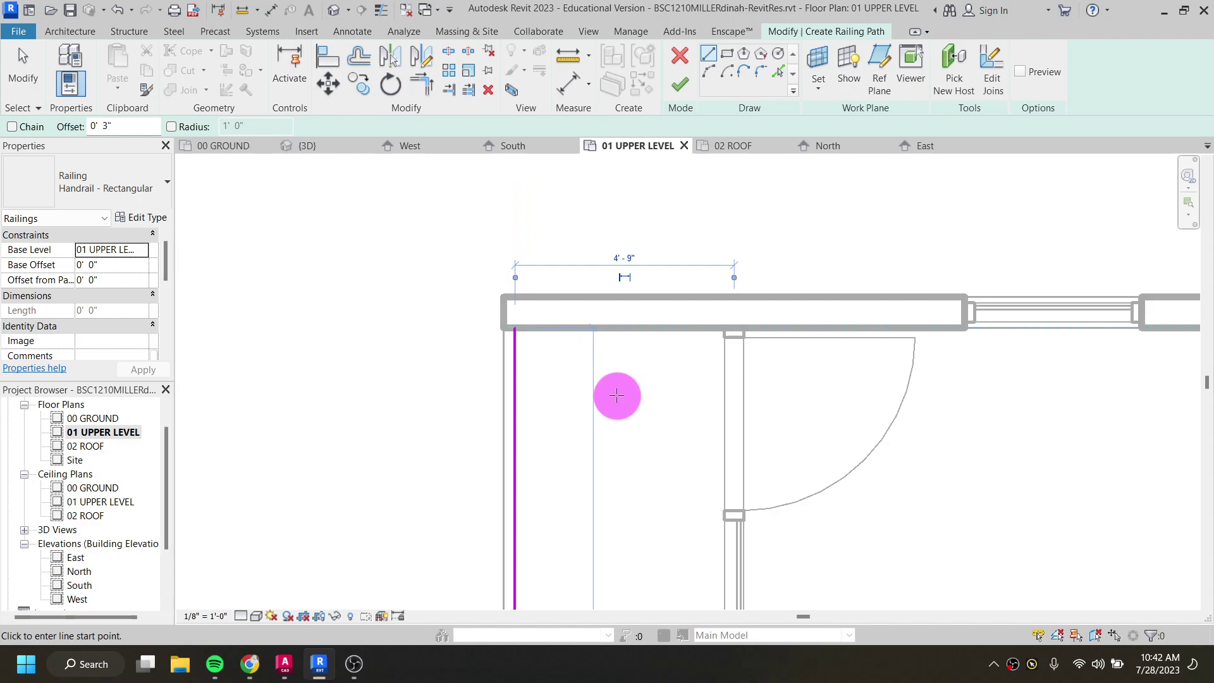
{"action": "scroll", "coordinate": [542, 290], "scroll_direction": "up", "scroll_amount": 1}
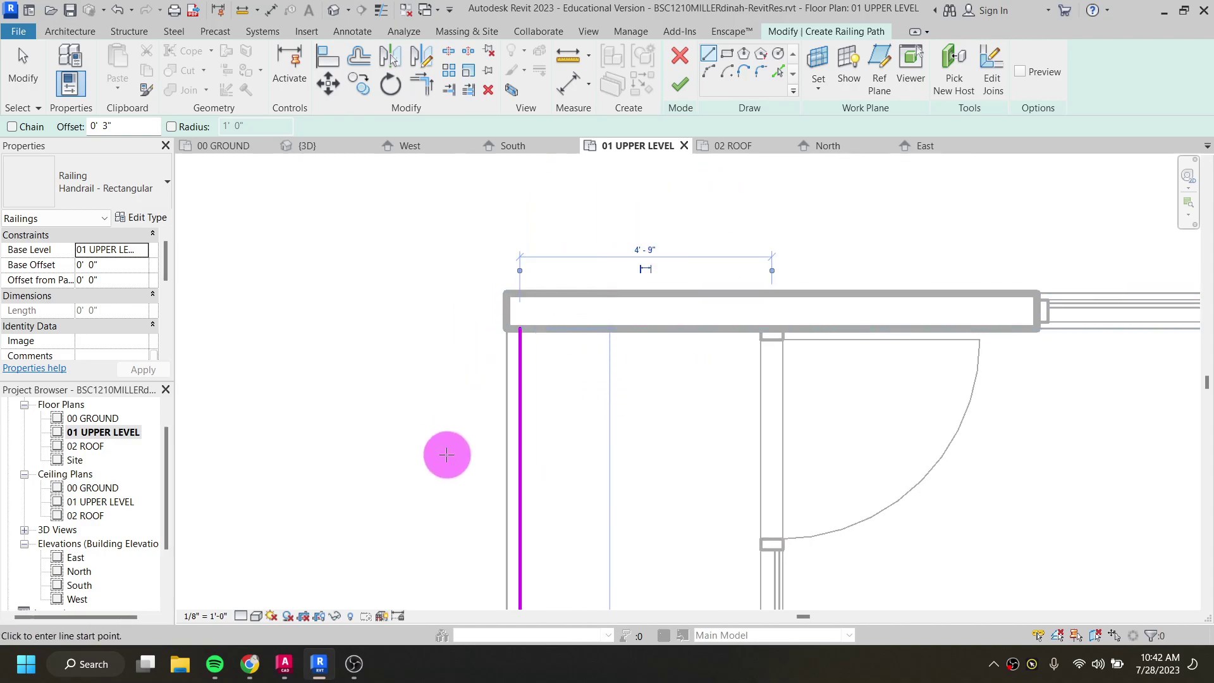
Step: Stop drawing and delete the sketched railing line
{"action": "key", "text": "Escape"}
{"action": "left_click", "coordinate": [521, 463]}
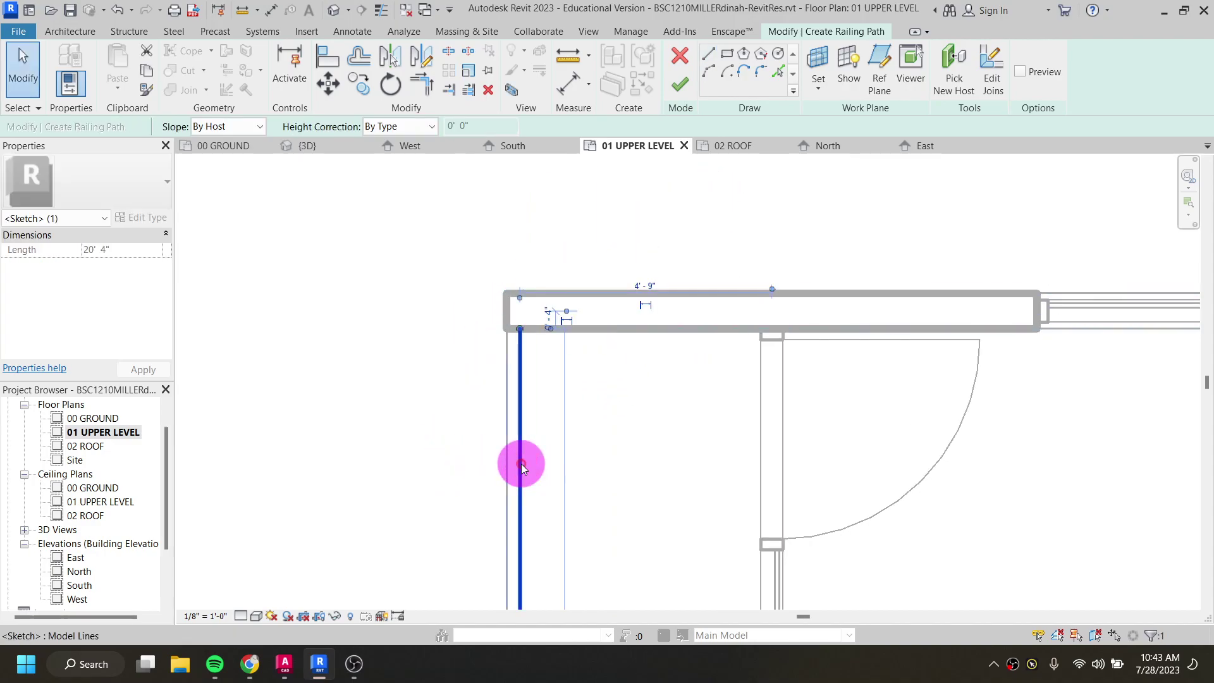
{"action": "key", "text": "Delete"}
{"action": "scroll", "coordinate": [525, 468], "scroll_direction": "down", "scroll_amount": 2}
{"action": "mouse_move", "coordinate": [530, 472]}
{"action": "middle_mouse_down"}
{"action": "mouse_move", "coordinate": [549, 505]}
{"action": "mouse_move", "coordinate": [569, 307]}
{"action": "middle_mouse_up"}
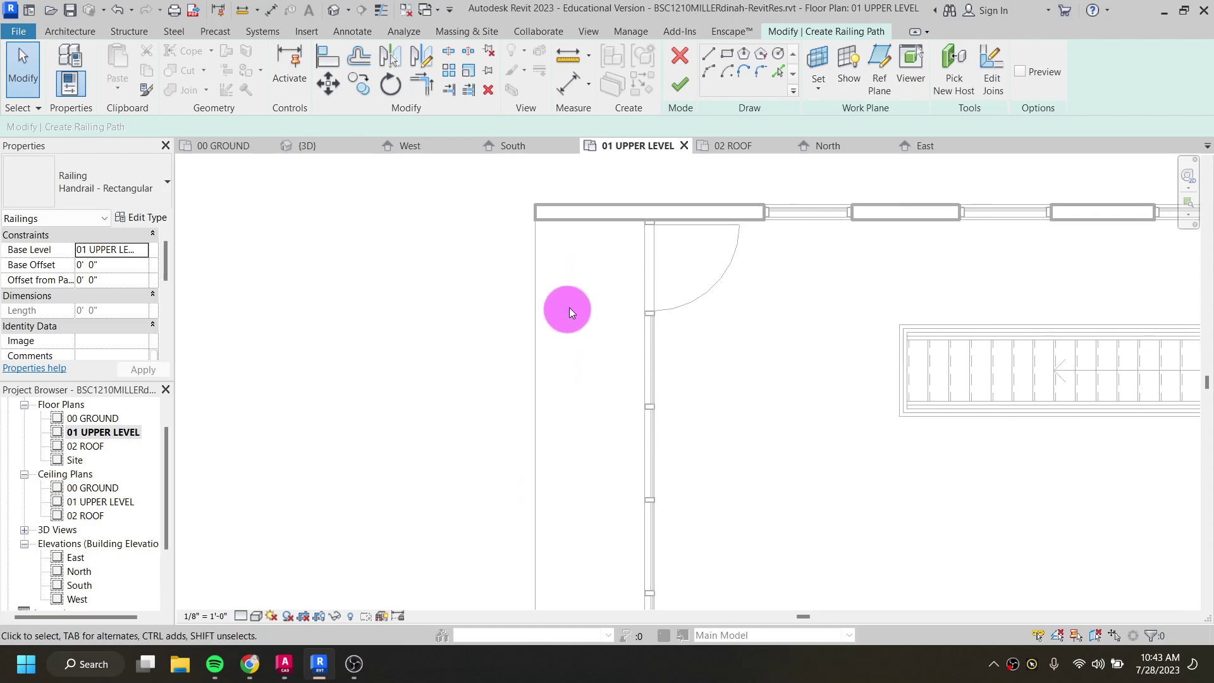
{"action": "scroll", "coordinate": [639, 302], "scroll_direction": "down", "scroll_amount": 1}
Step: Switch to Pick Lines with a 0' 3" offset
{"action": "left_click", "coordinate": [779, 74]}
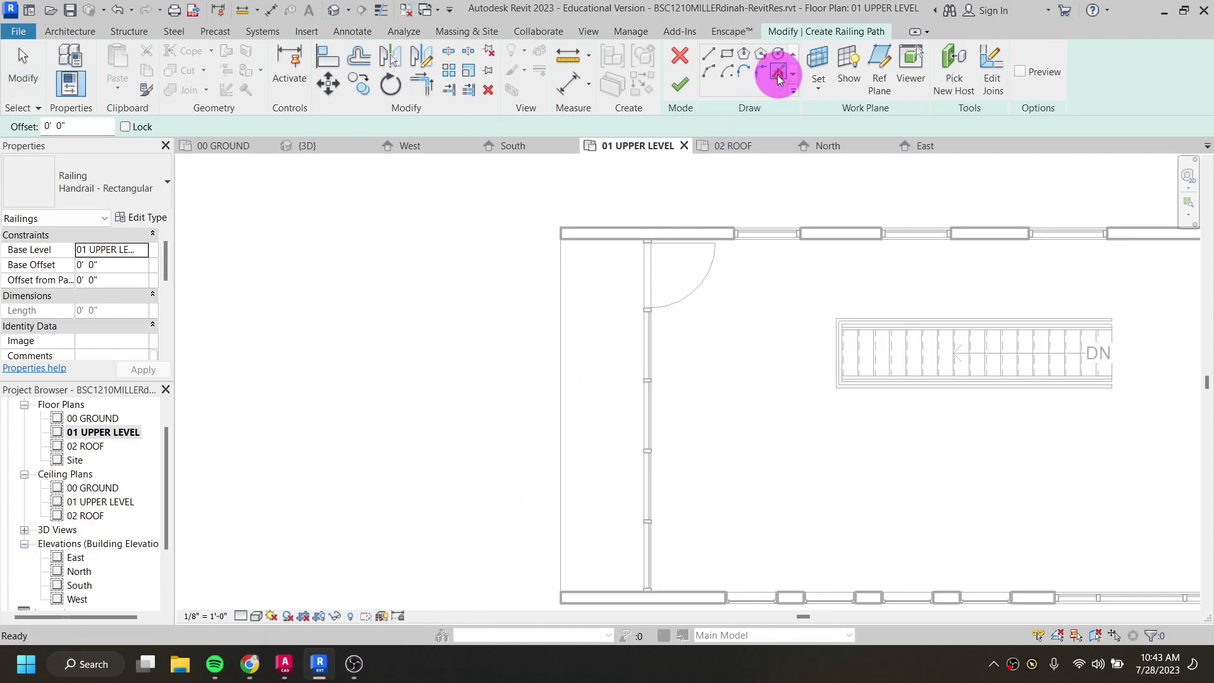
{"action": "left_click", "coordinate": [63, 128]}
{"action": "key", "text": "BackSpace"}
{"action": "key", "text": "BackSpace"}
{"action": "type", "text": "3"}
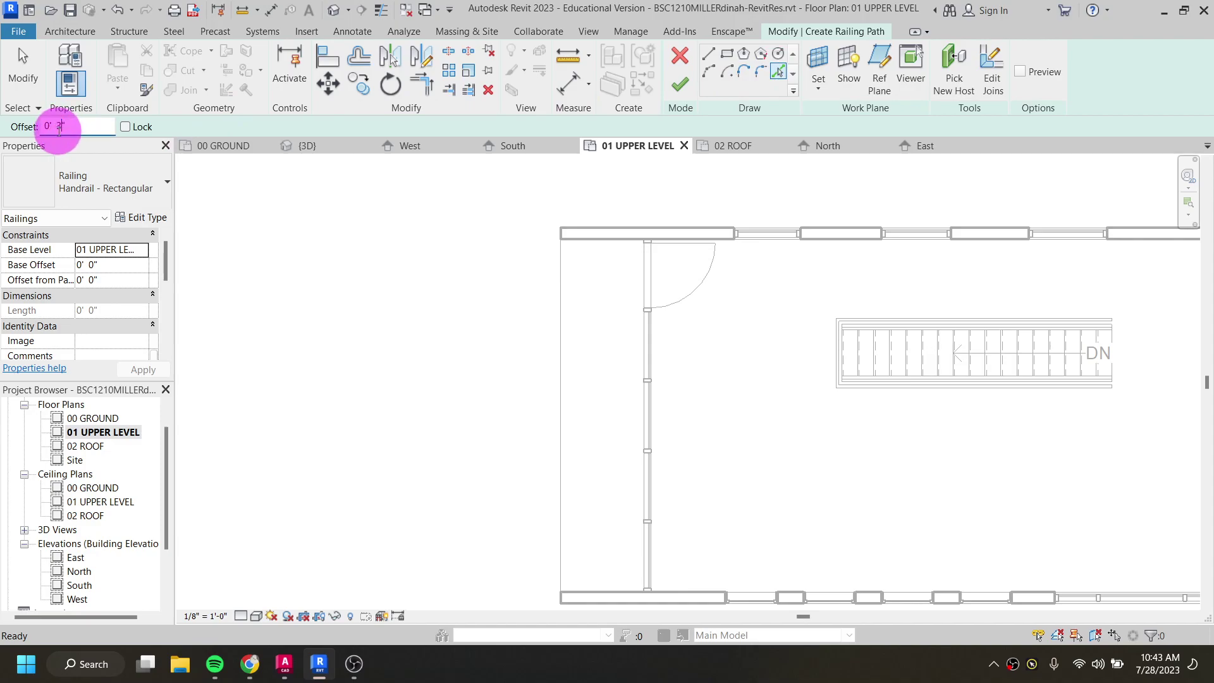
{"action": "key", "text": "Return"}
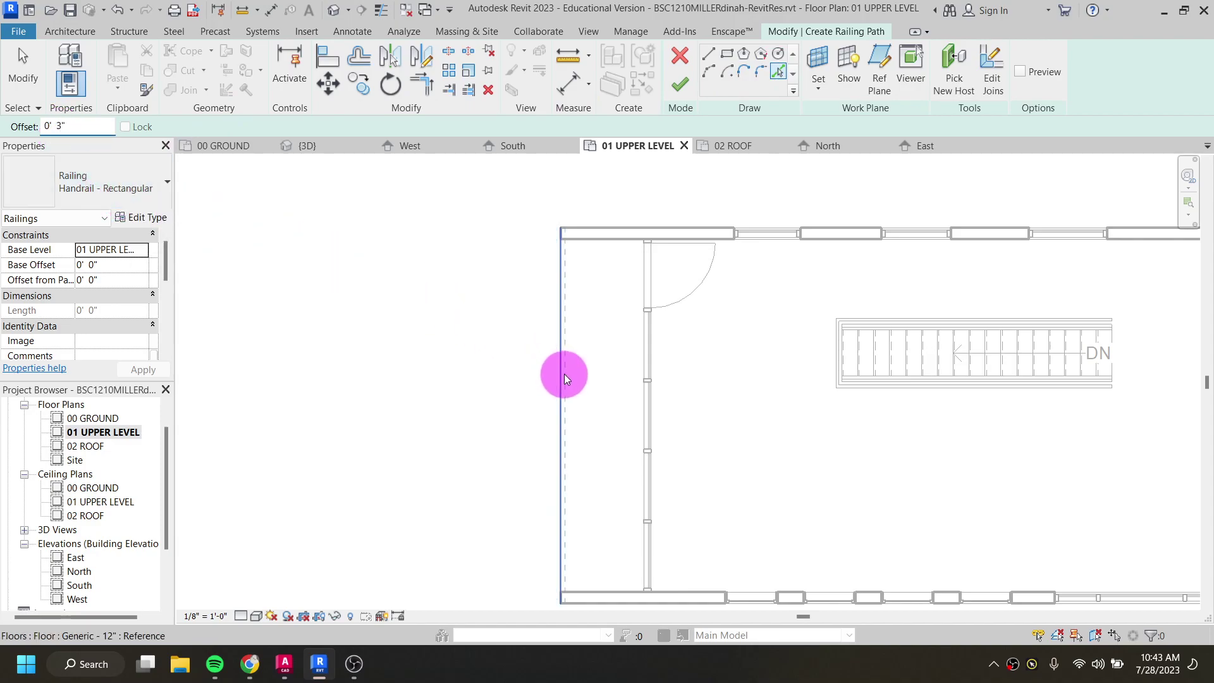
Step: Pick the left wall, stretch the line ends to the corners, and finish the 20' 4" handrail
{"action": "scroll", "coordinate": [562, 375], "scroll_direction": "up", "scroll_amount": 3}
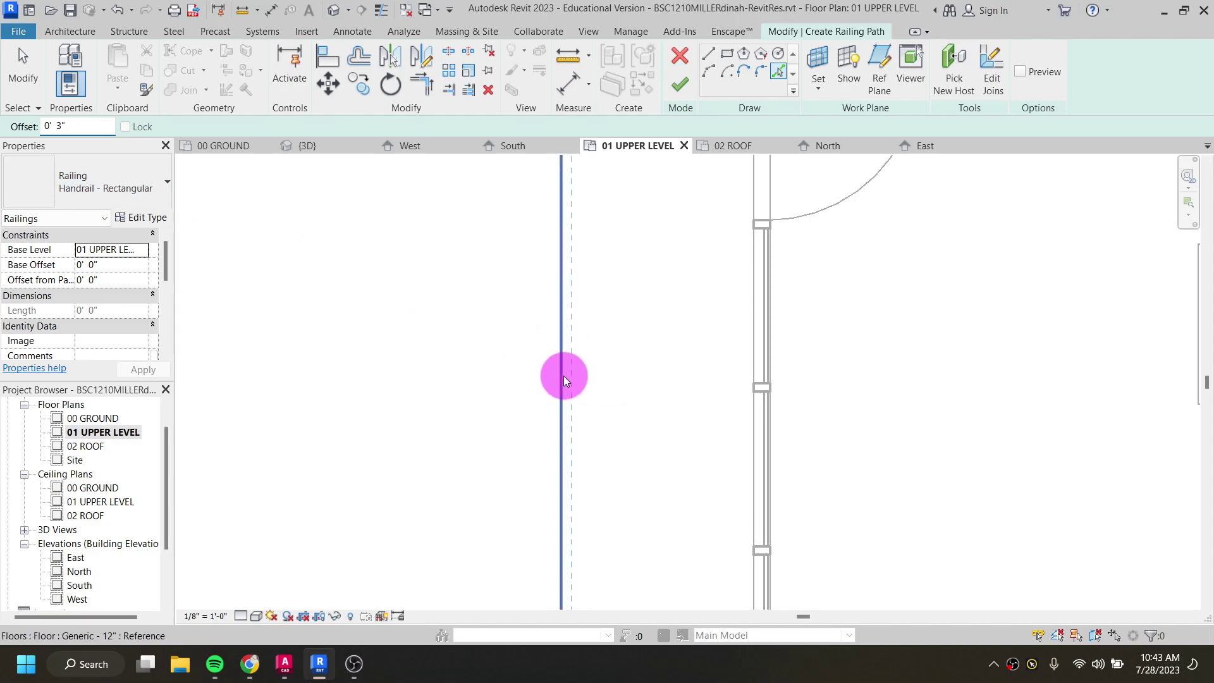
{"action": "left_click", "coordinate": [563, 378]}
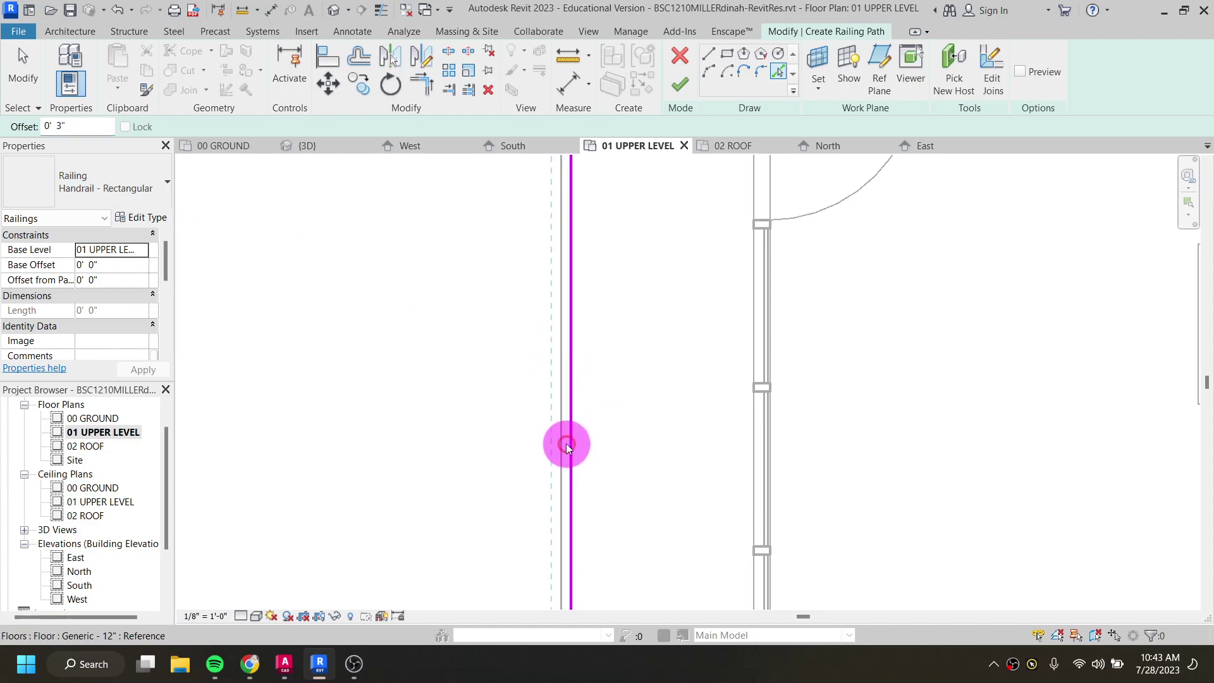
{"action": "scroll", "coordinate": [571, 440], "scroll_direction": "down", "scroll_amount": 2}
{"action": "scroll", "coordinate": [570, 434], "scroll_direction": "down", "scroll_amount": 1}
{"action": "mouse_move", "coordinate": [613, 387]}
{"action": "middle_mouse_down"}
{"action": "mouse_move", "coordinate": [599, 274]}
{"action": "mouse_move", "coordinate": [616, 400]}
{"action": "middle_mouse_up"}
{"action": "scroll", "coordinate": [571, 208], "scroll_direction": "up", "scroll_amount": 2}
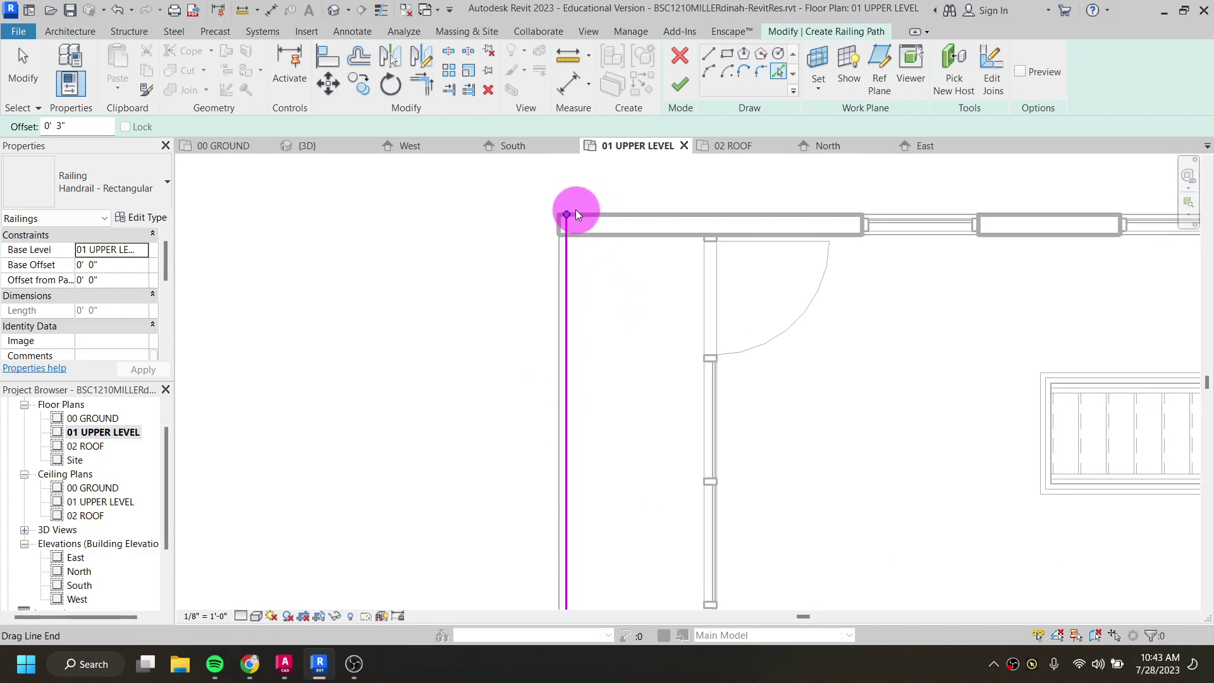
{"action": "left_click_drag", "start_coordinate": [563, 217], "coordinate": [569, 236]}
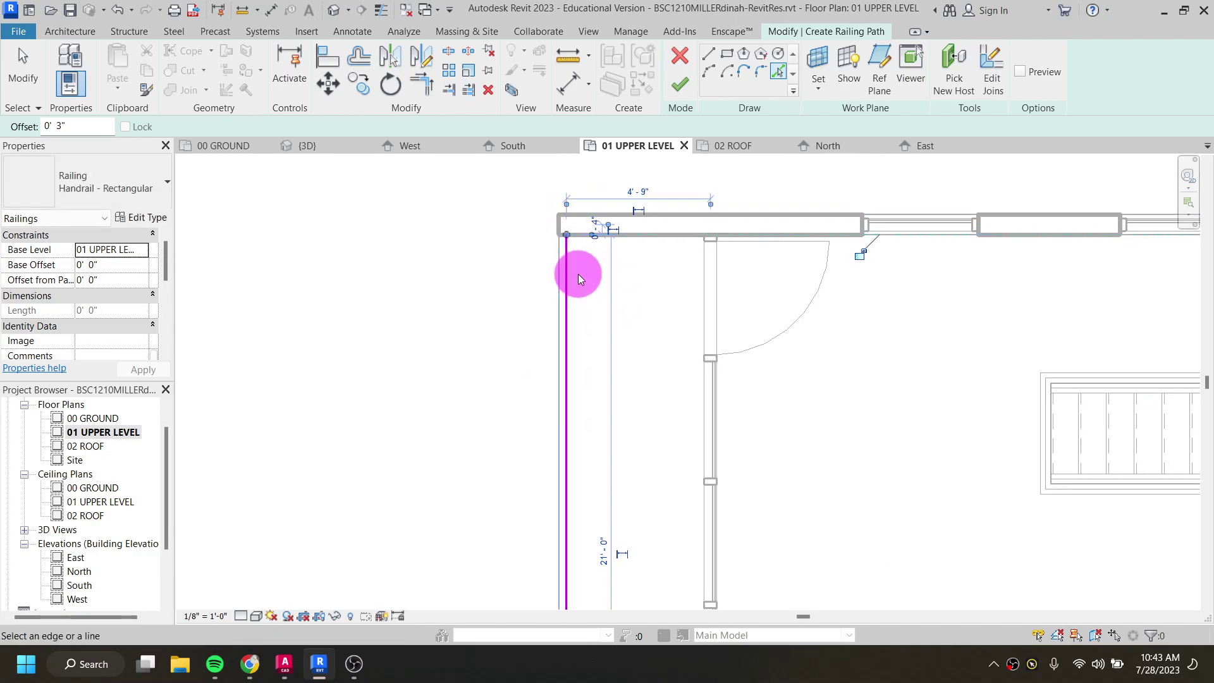
{"action": "scroll", "coordinate": [577, 304], "scroll_direction": "down", "scroll_amount": 1}
{"action": "mouse_move", "coordinate": [582, 411]}
{"action": "middle_mouse_down"}
{"action": "mouse_move", "coordinate": [600, 423]}
{"action": "mouse_move", "coordinate": [586, 180]}
{"action": "middle_mouse_up"}
{"action": "left_click_drag", "start_coordinate": [567, 484], "coordinate": [565, 469]}
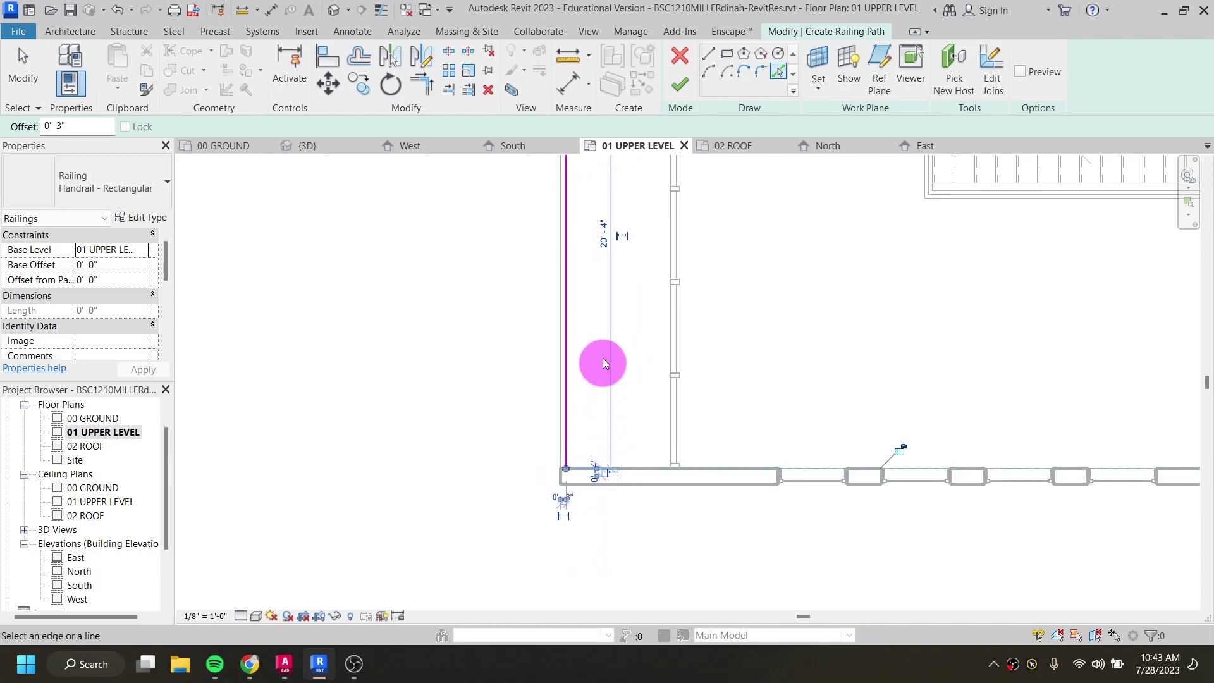
{"action": "left_click", "coordinate": [678, 89]}
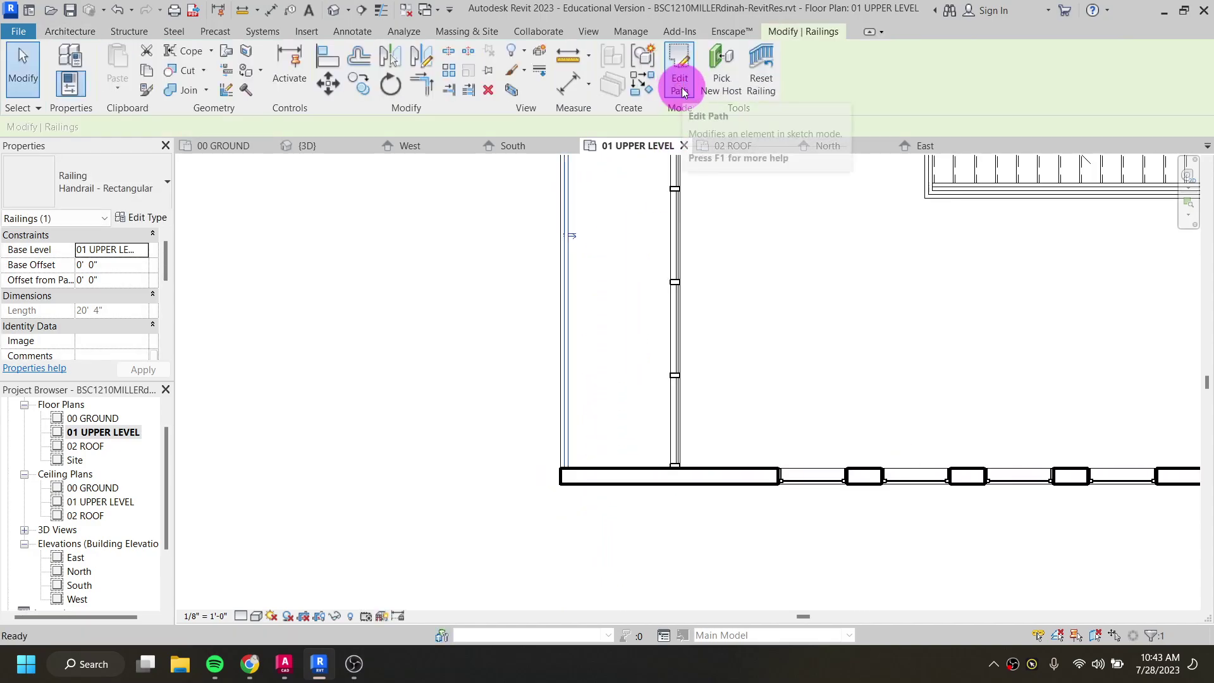
Step: In the 3D view, change the balcony railing to Glass Panel - Bottom Fill
{"action": "scroll", "coordinate": [632, 327], "scroll_direction": "down", "scroll_amount": 2}
{"action": "middle_click_drag", "start_coordinate": [612, 301], "coordinate": [625, 395]}
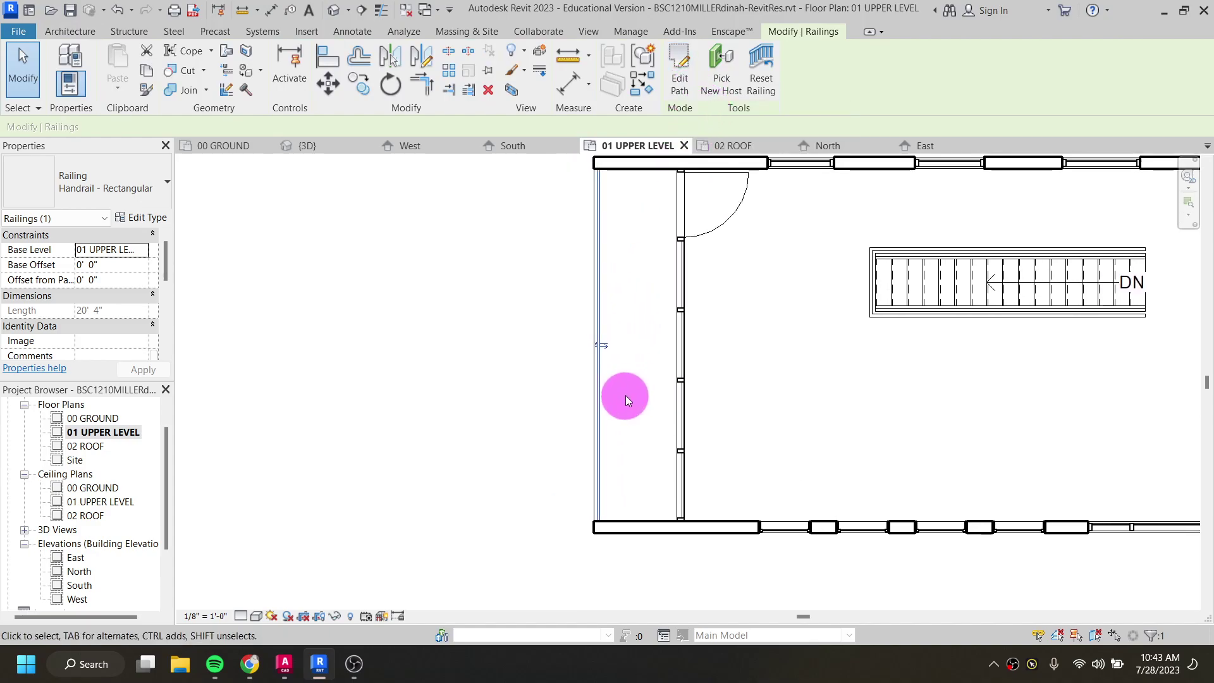
{"action": "left_click", "coordinate": [357, 17]}
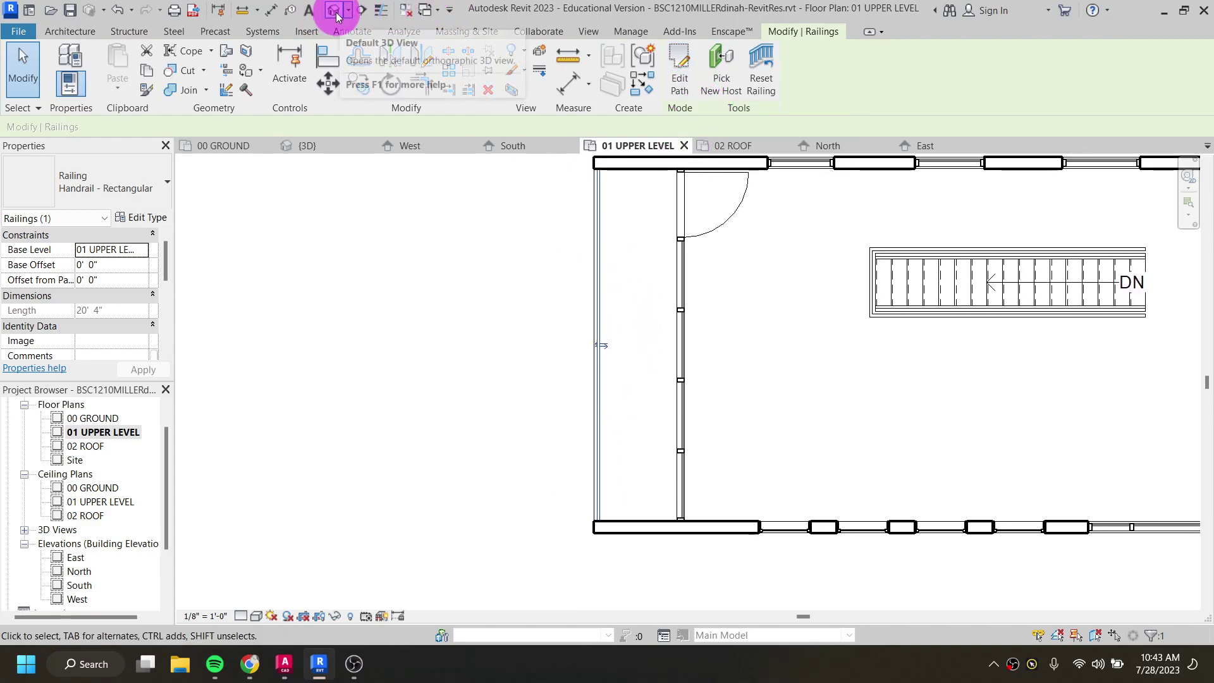
{"action": "scroll", "coordinate": [566, 480], "scroll_direction": "up", "scroll_amount": 2}
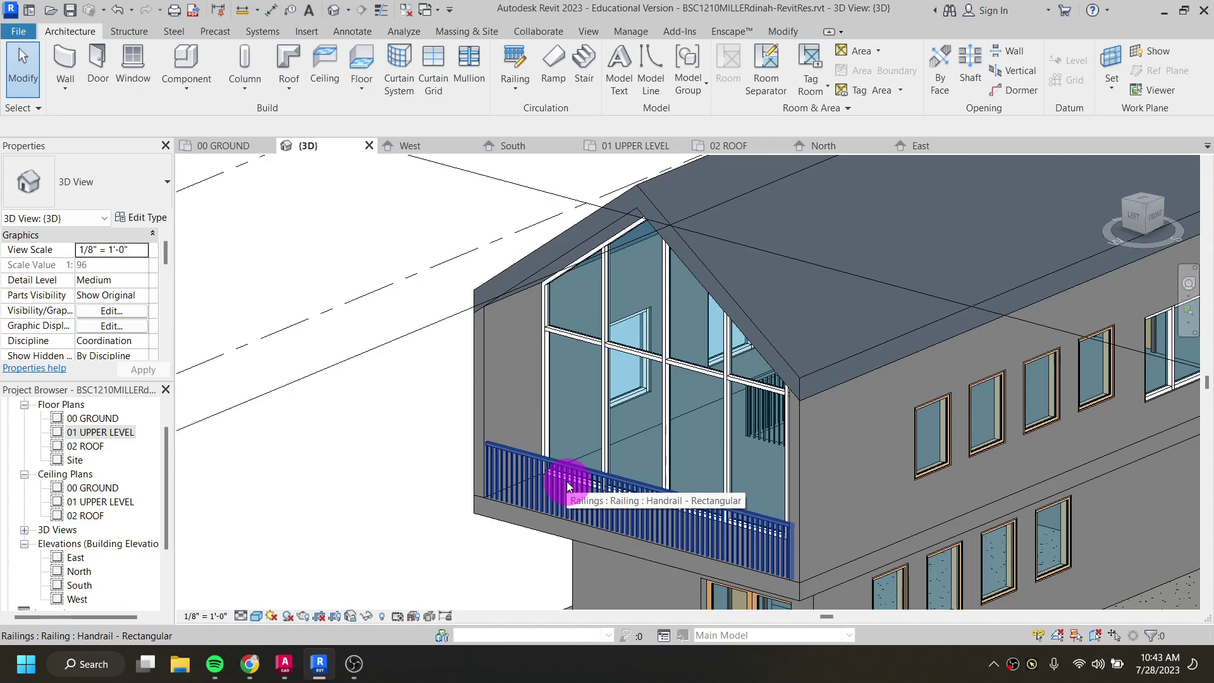
{"action": "left_click", "coordinate": [567, 481]}
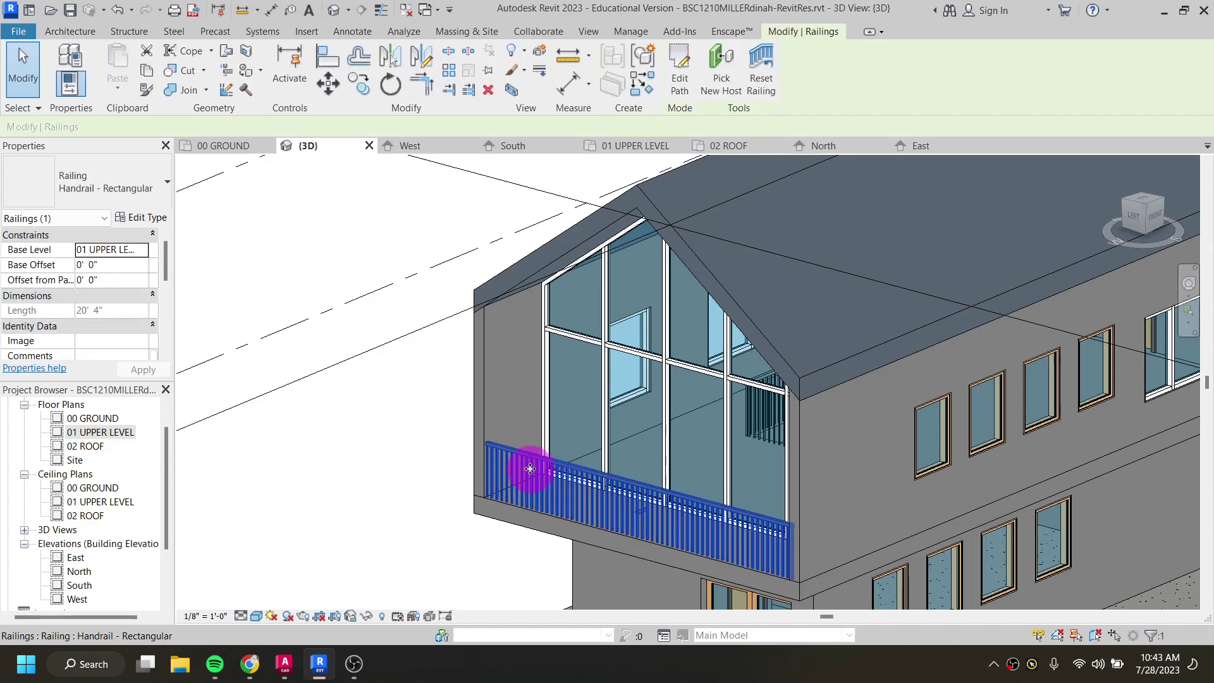
{"action": "left_click", "coordinate": [104, 183]}
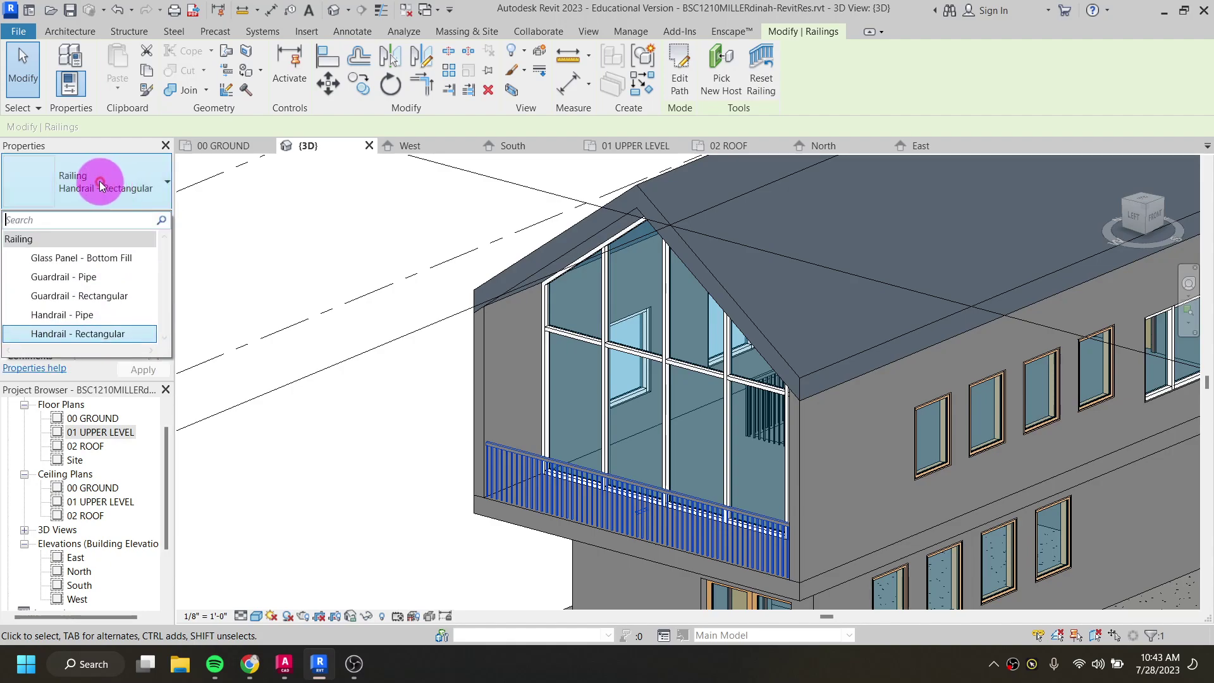
{"action": "left_click", "coordinate": [107, 257]}
{"action": "left_click", "coordinate": [325, 341]}
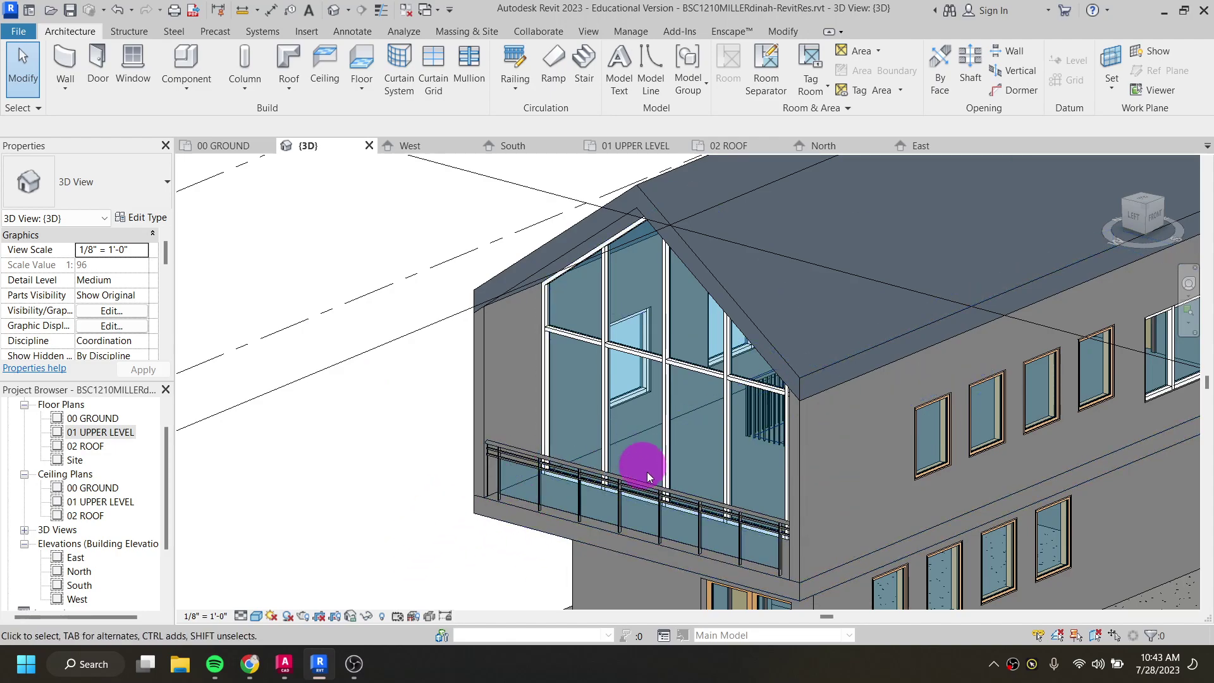
Step: Change the balcony railing type to Guardrail - Pipe and review it
{"action": "left_click", "coordinate": [514, 451]}
{"action": "left_click", "coordinate": [107, 187]}
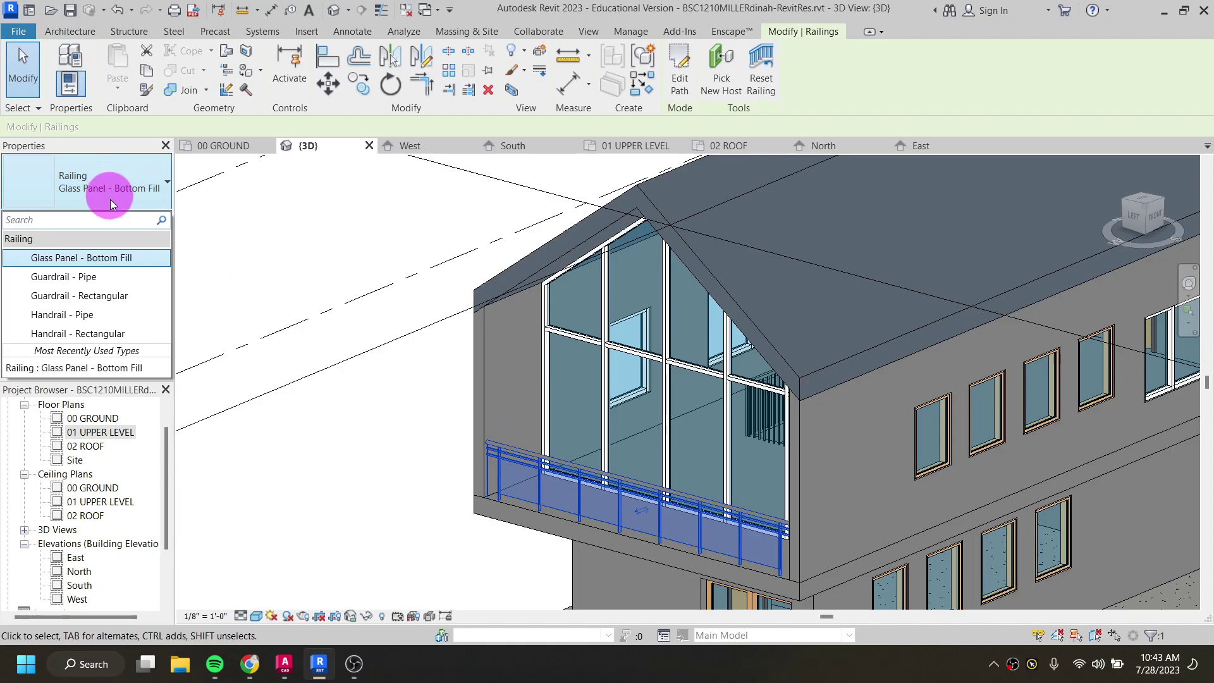
{"action": "left_click", "coordinate": [81, 278]}
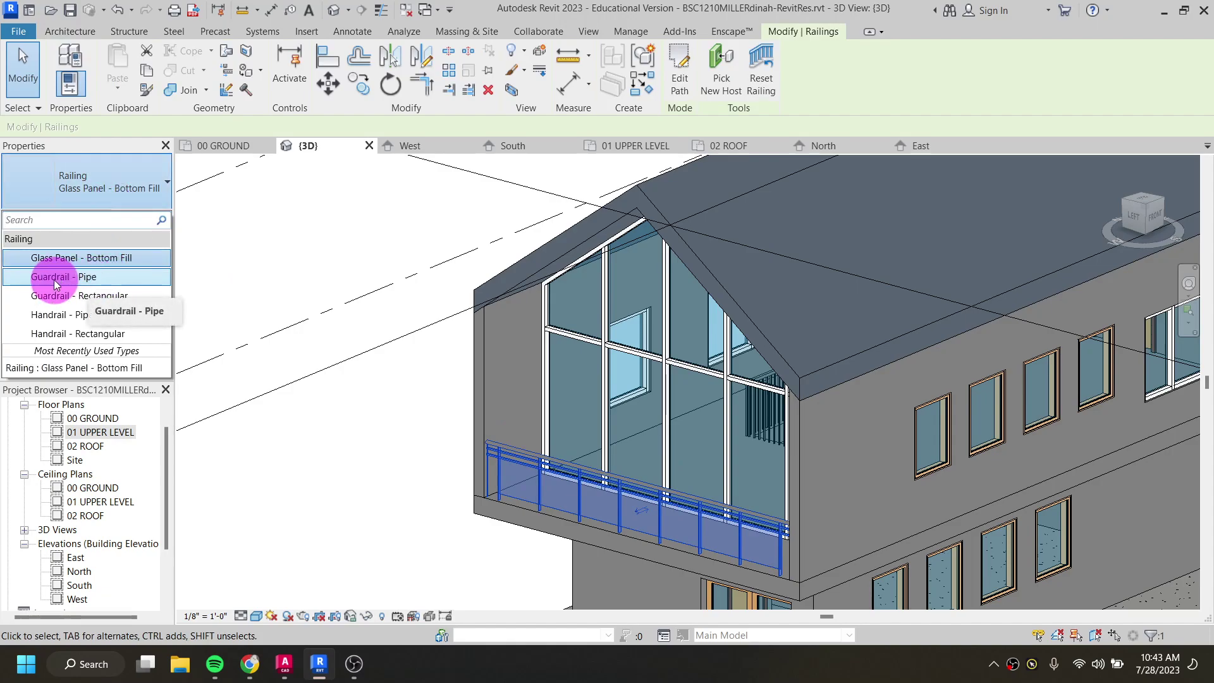
{"action": "left_click", "coordinate": [331, 431]}
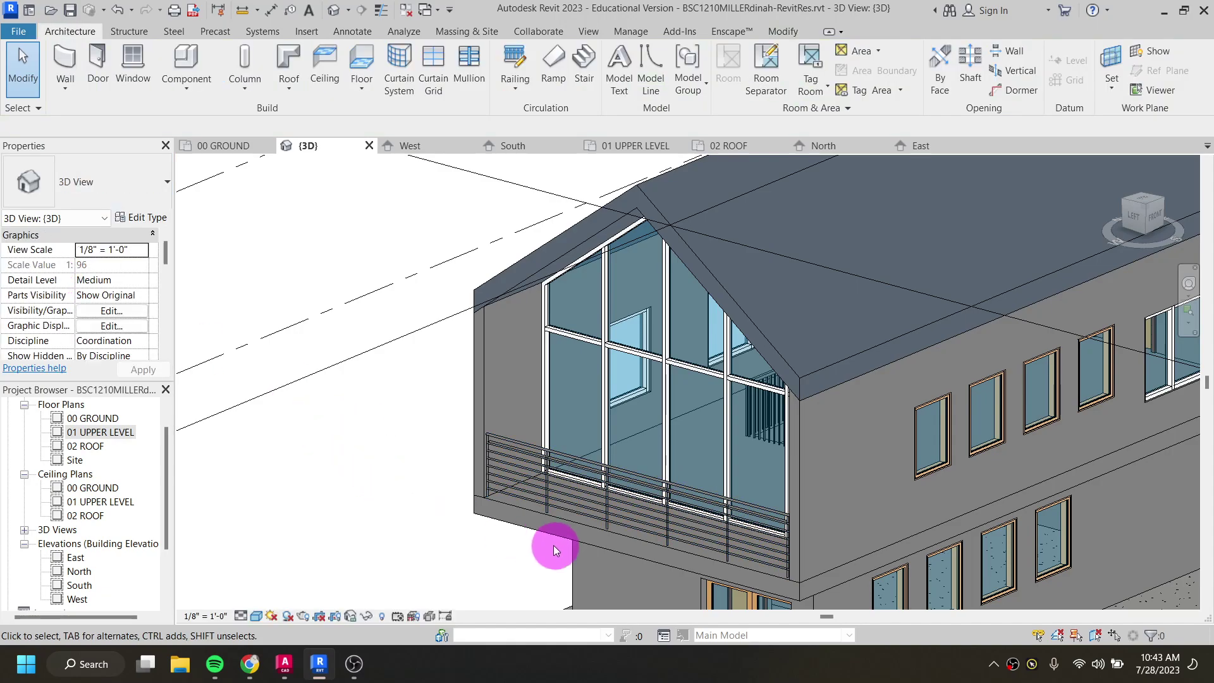
{"action": "scroll", "coordinate": [556, 510], "scroll_direction": "up", "scroll_amount": 1}
Step: Zoom out and orbit slightly to view the whole two-storey house and its level lines
{"action": "scroll", "coordinate": [488, 482], "scroll_direction": "up", "scroll_amount": 1}
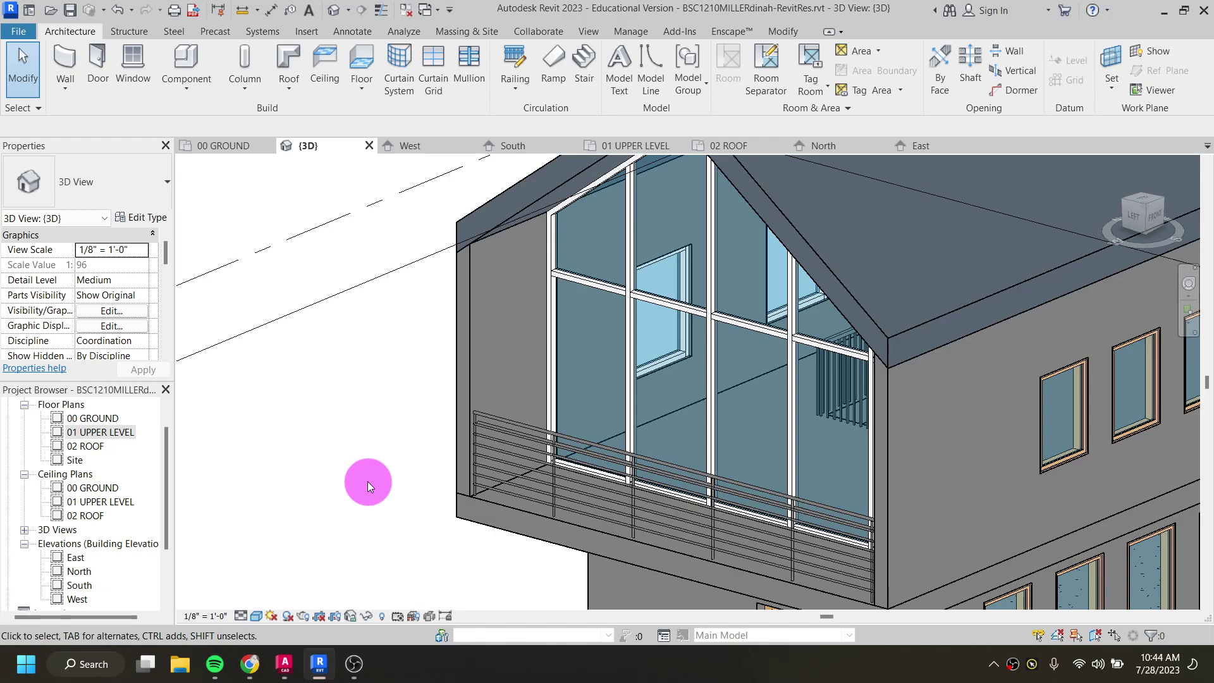
{"action": "scroll", "coordinate": [650, 457], "scroll_direction": "down", "scroll_amount": 5}
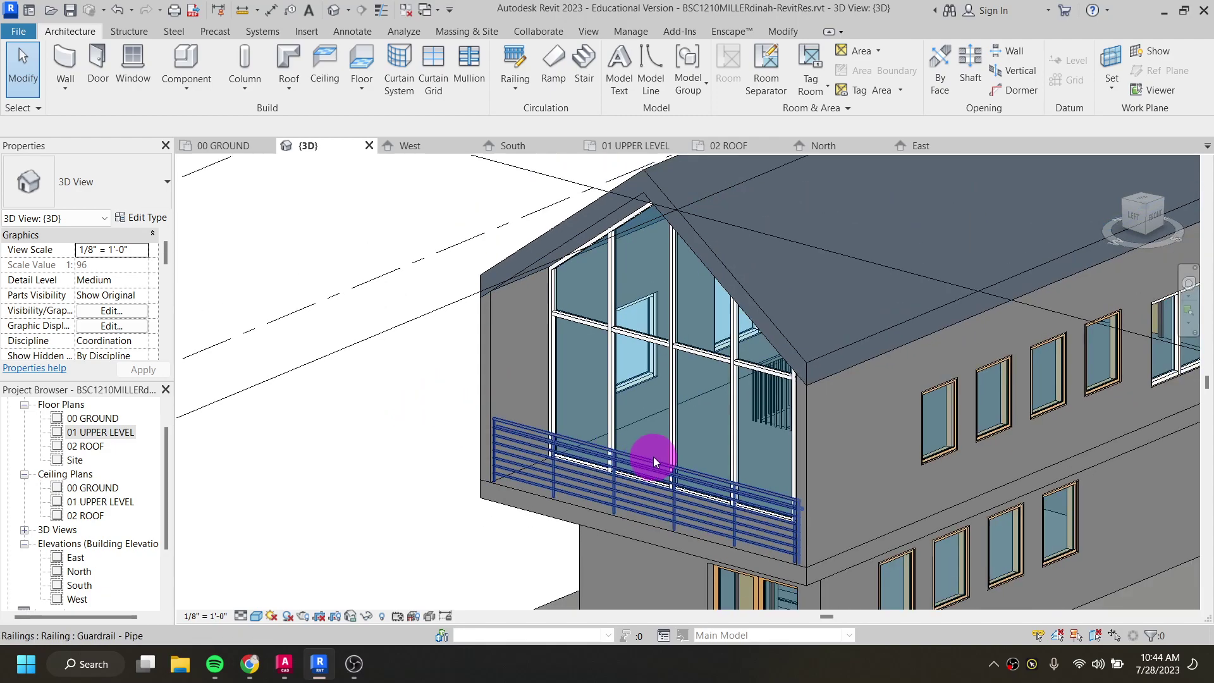
{"action": "middle_click_drag", "start_coordinate": [846, 512], "coordinate": [824, 549], "text": "shift"}
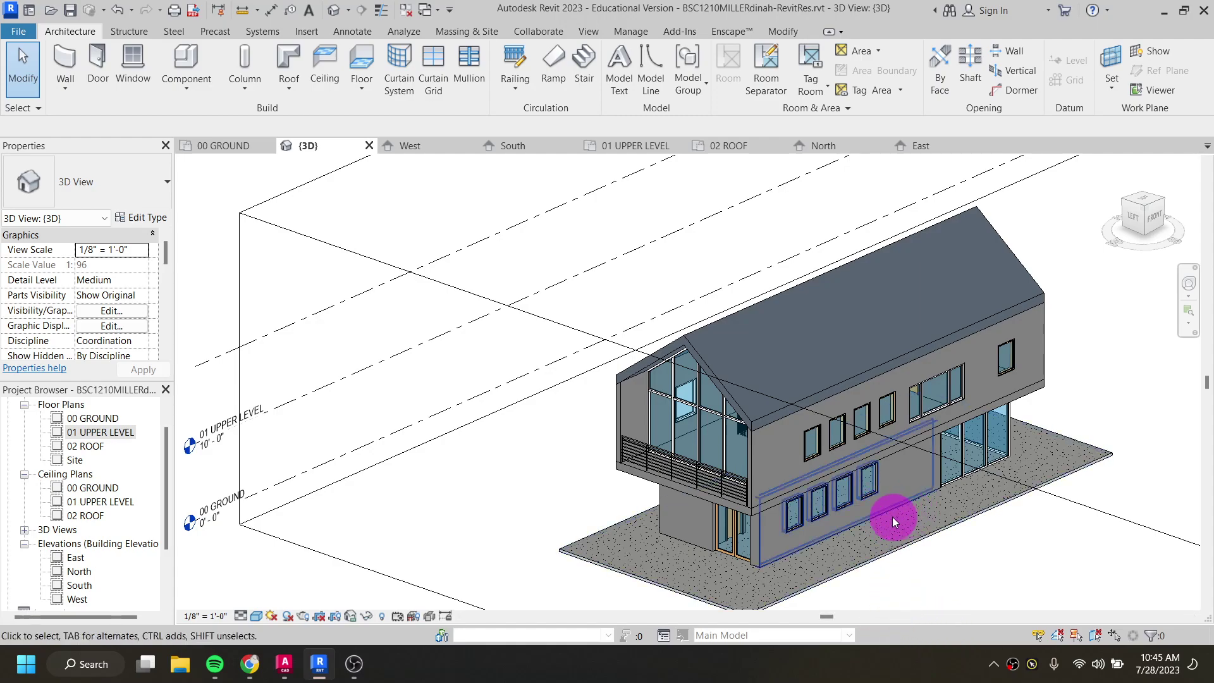
{"action": "middle_click_drag", "start_coordinate": [848, 514], "coordinate": [849, 464], "text": "shift"}
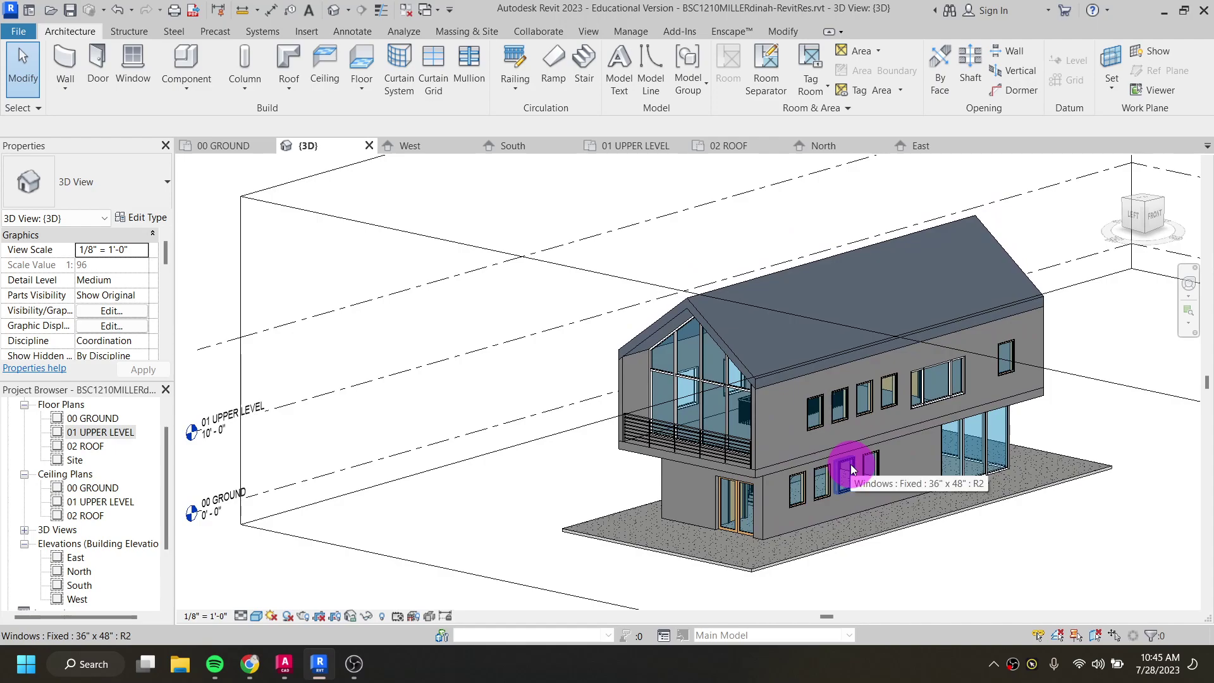
{"action": "middle_click_drag", "start_coordinate": [899, 443], "coordinate": [732, 420], "text": "shift"}
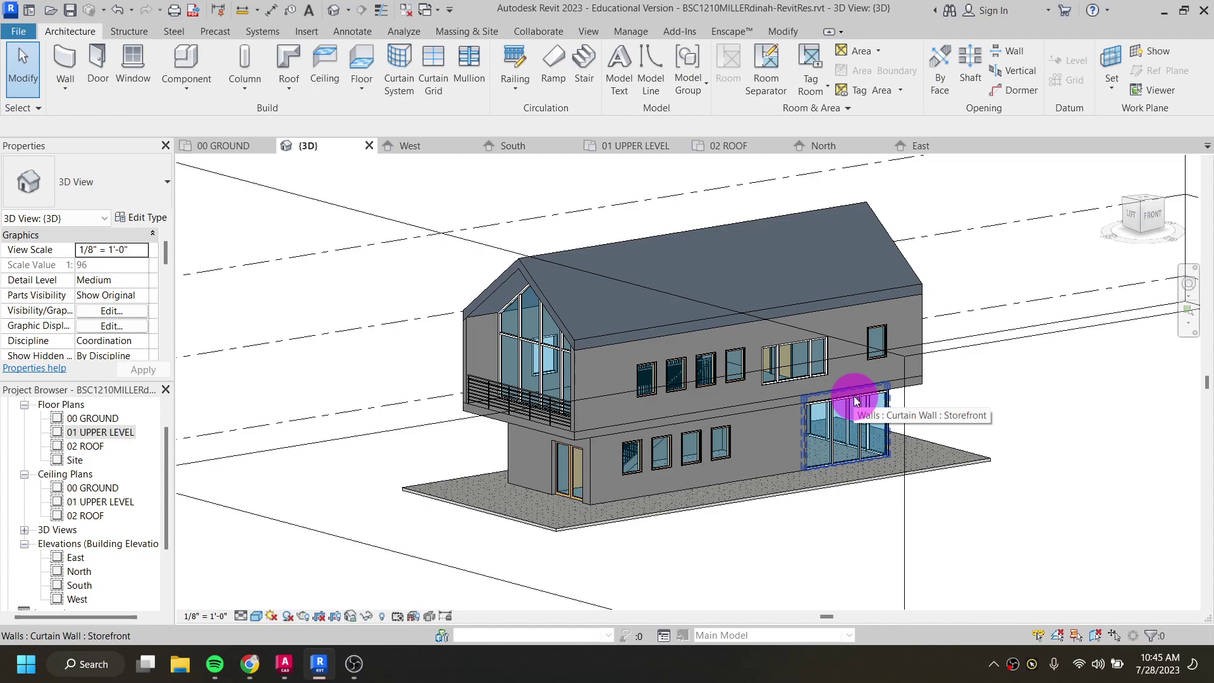
{"action": "middle_click_drag", "start_coordinate": [805, 360], "coordinate": [662, 425], "text": "shift"}
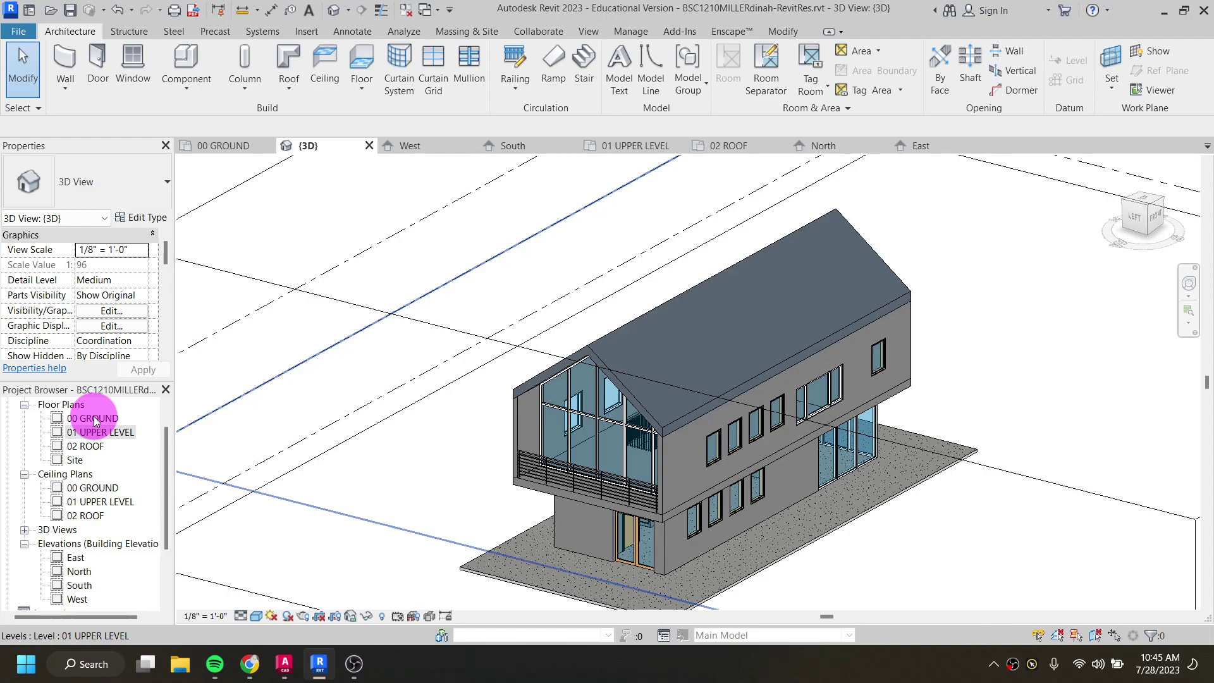
Step: Open the 00 GROUND floor plan and start Place Component with CM
{"action": "double_click", "coordinate": [95, 419]}
{"action": "scroll", "coordinate": [333, 442], "scroll_direction": "down", "scroll_amount": 1}
{"action": "middle_click_drag", "start_coordinate": [333, 442], "coordinate": [564, 454]}
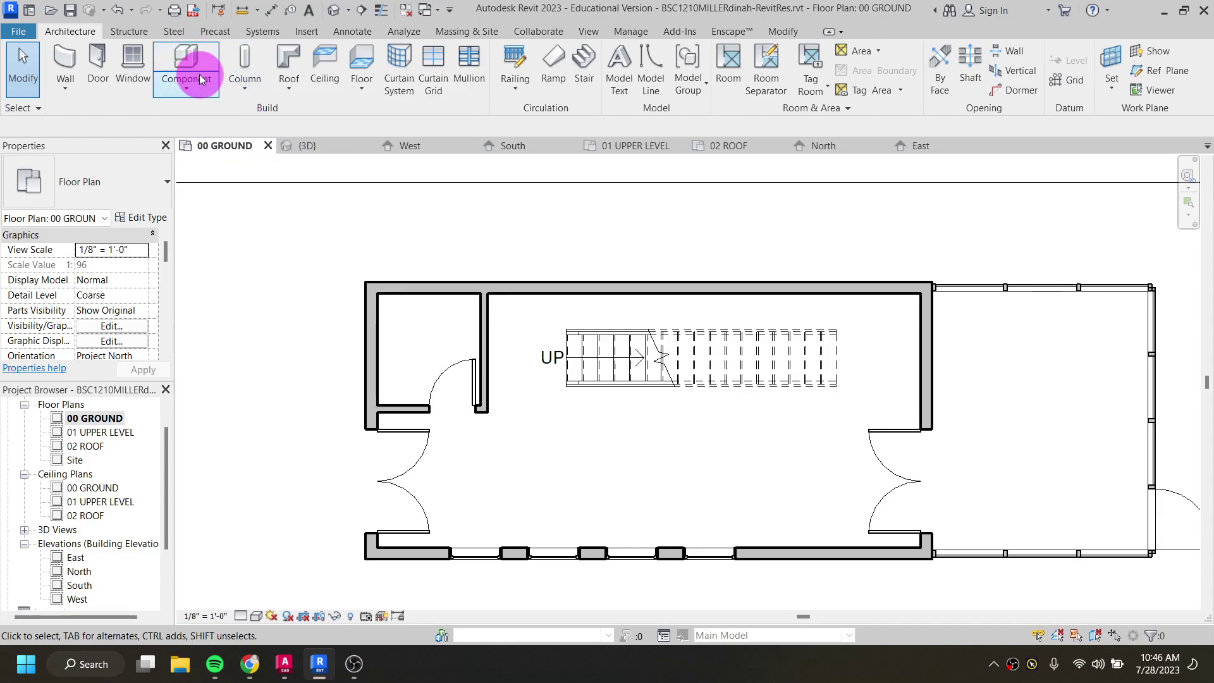
{"action": "key", "text": "c"}
{"action": "key", "text": "m"}
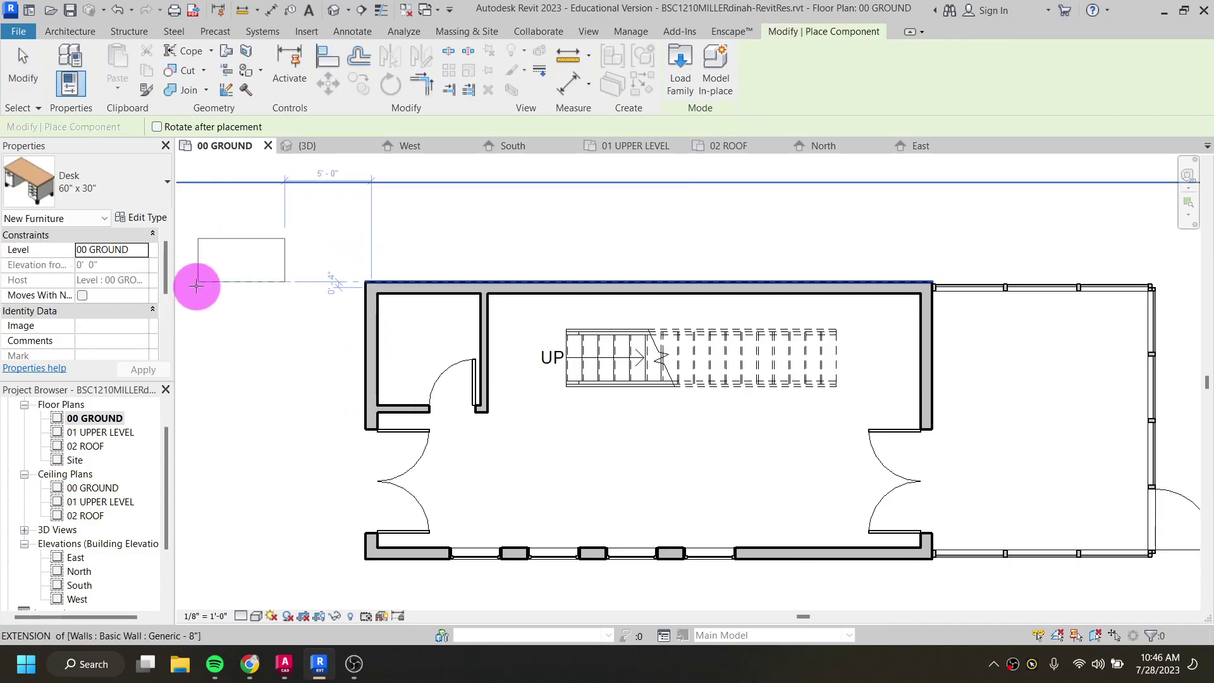
Step: Browse the loaded component types, leaving Desk 60" x 30" as the type
{"action": "left_click", "coordinate": [129, 188]}
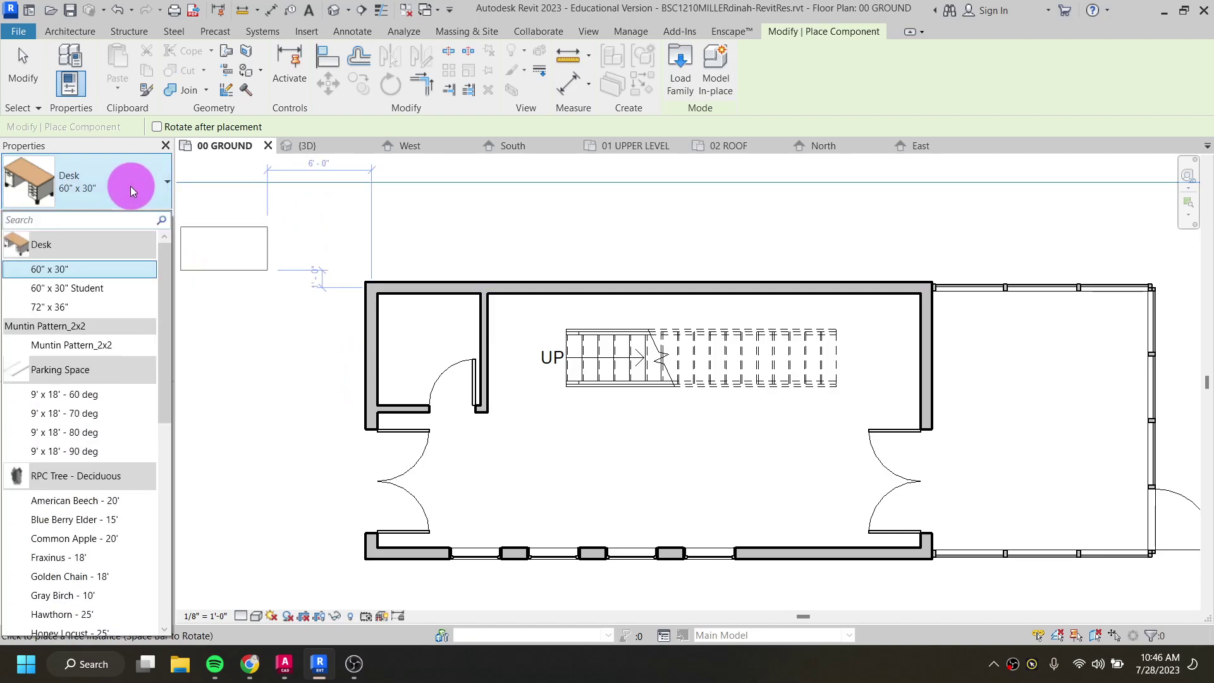
{"action": "left_click", "coordinate": [129, 185]}
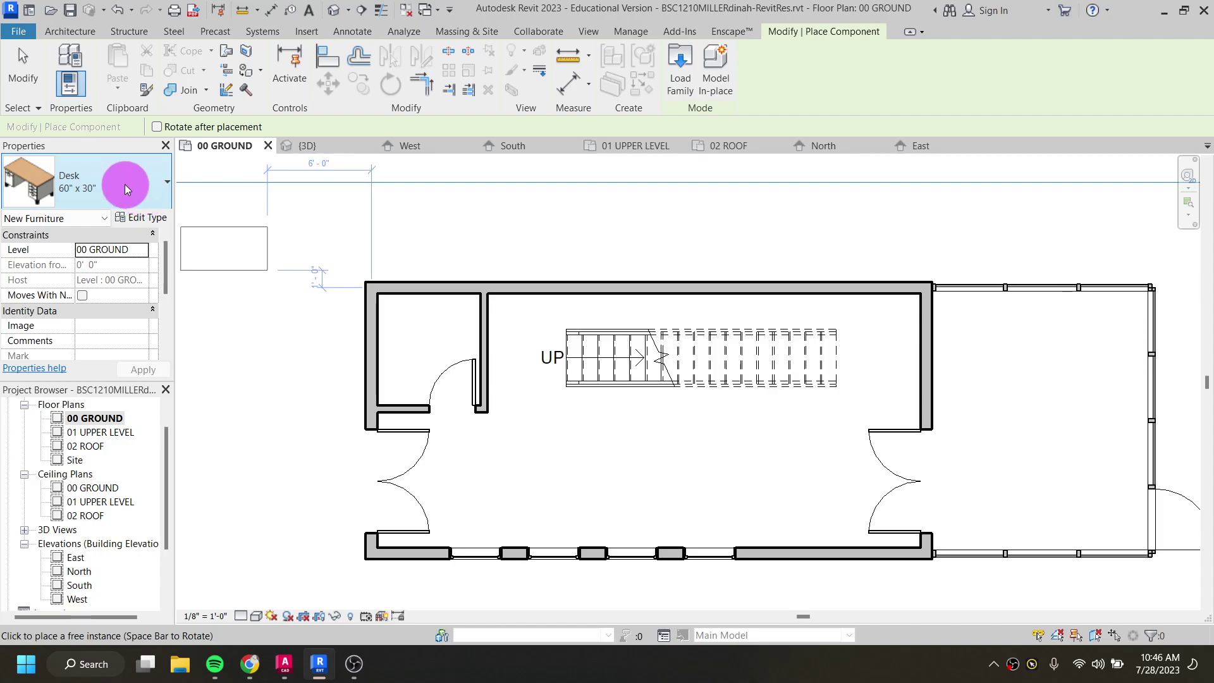
{"action": "left_click", "coordinate": [128, 188]}
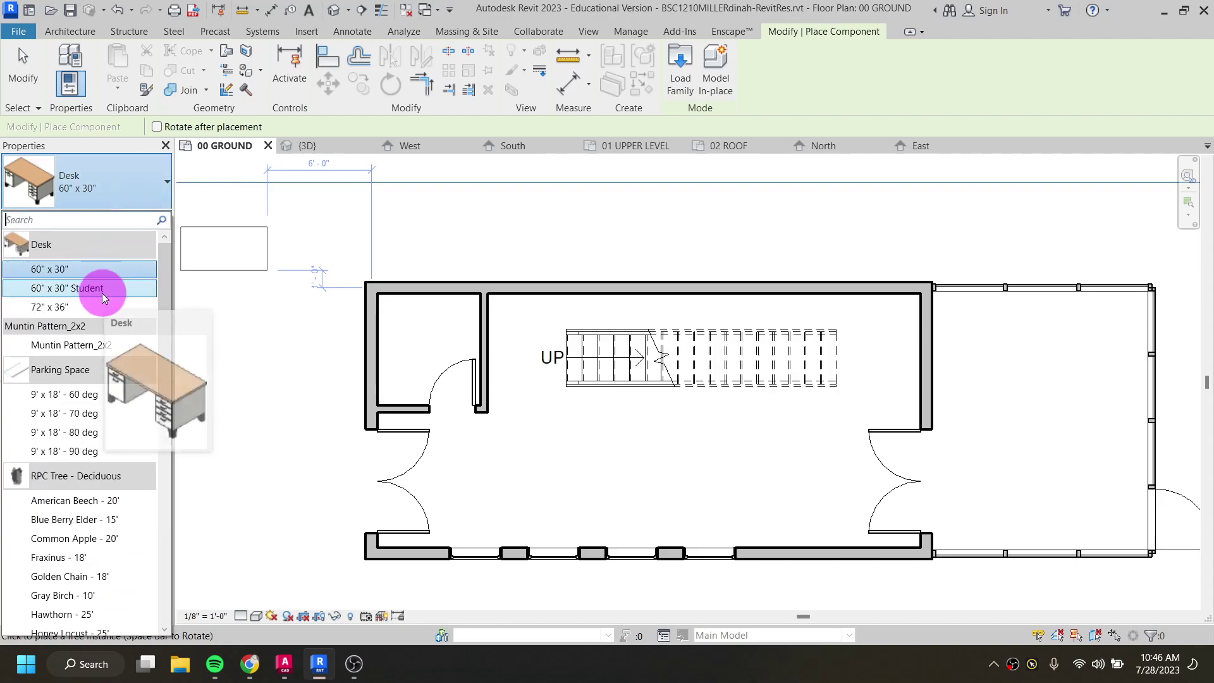
{"action": "scroll", "coordinate": [104, 297], "scroll_direction": "down", "scroll_amount": 1}
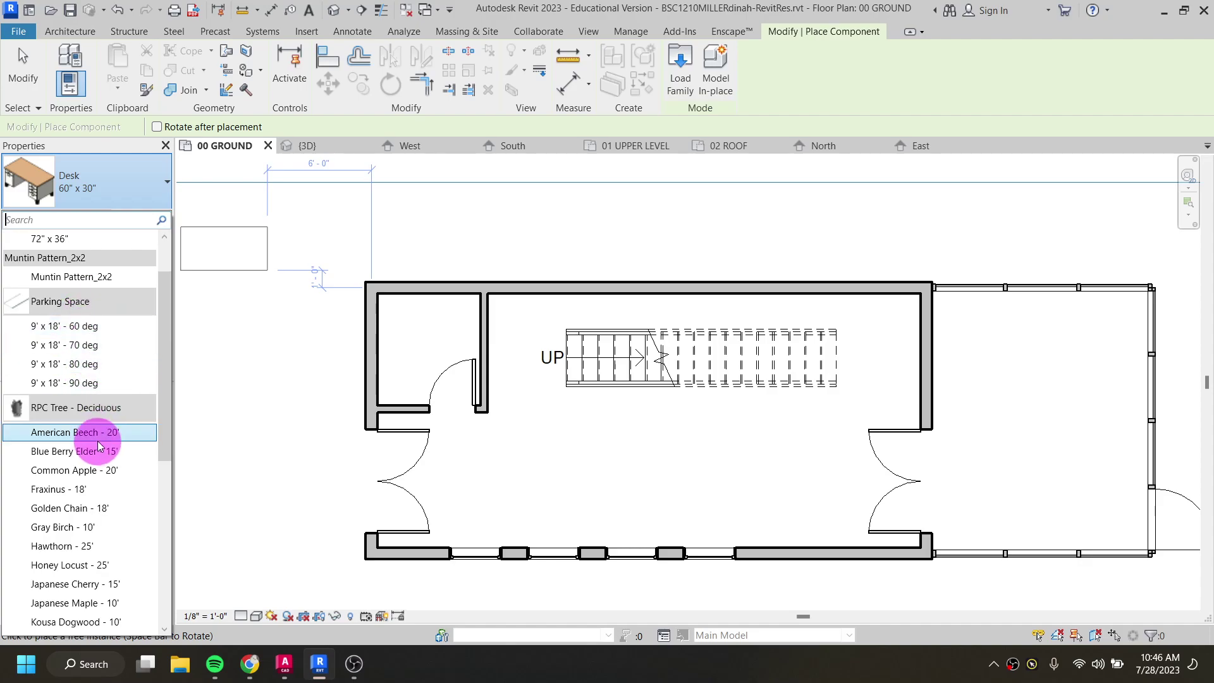
{"action": "scroll", "coordinate": [98, 443], "scroll_direction": "down", "scroll_amount": 6}
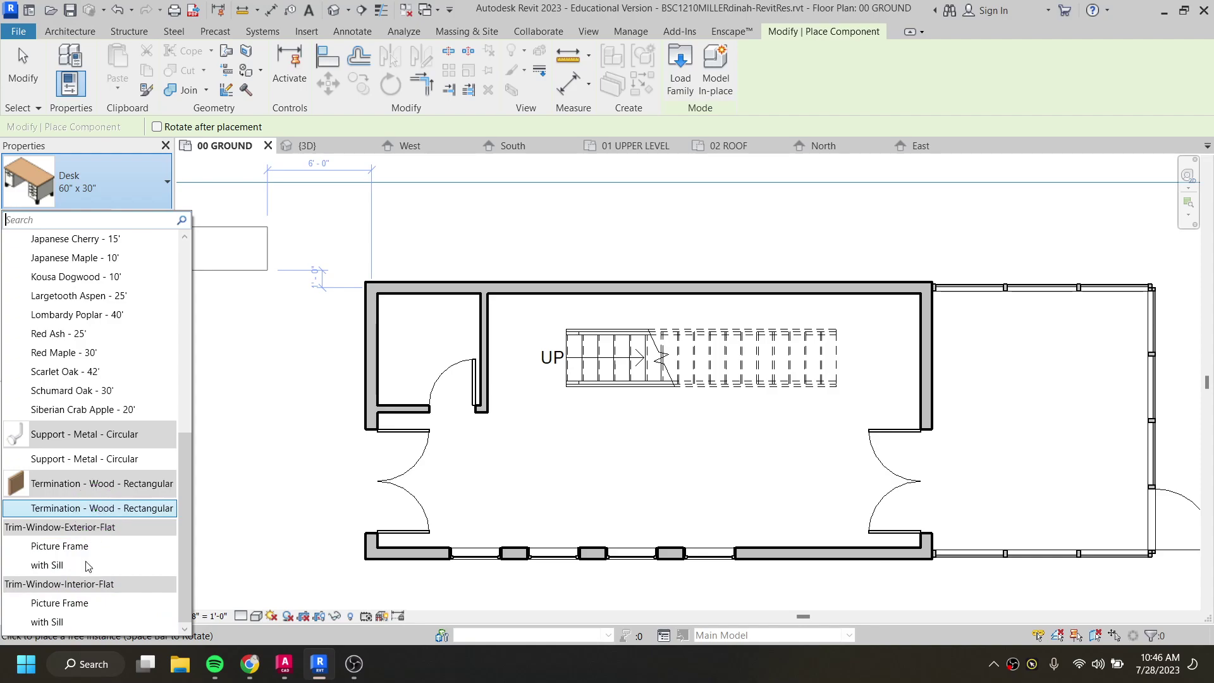
{"action": "scroll", "coordinate": [96, 490], "scroll_direction": "up", "scroll_amount": 2}
{"action": "scroll", "coordinate": [96, 490], "scroll_direction": "up", "scroll_amount": 5}
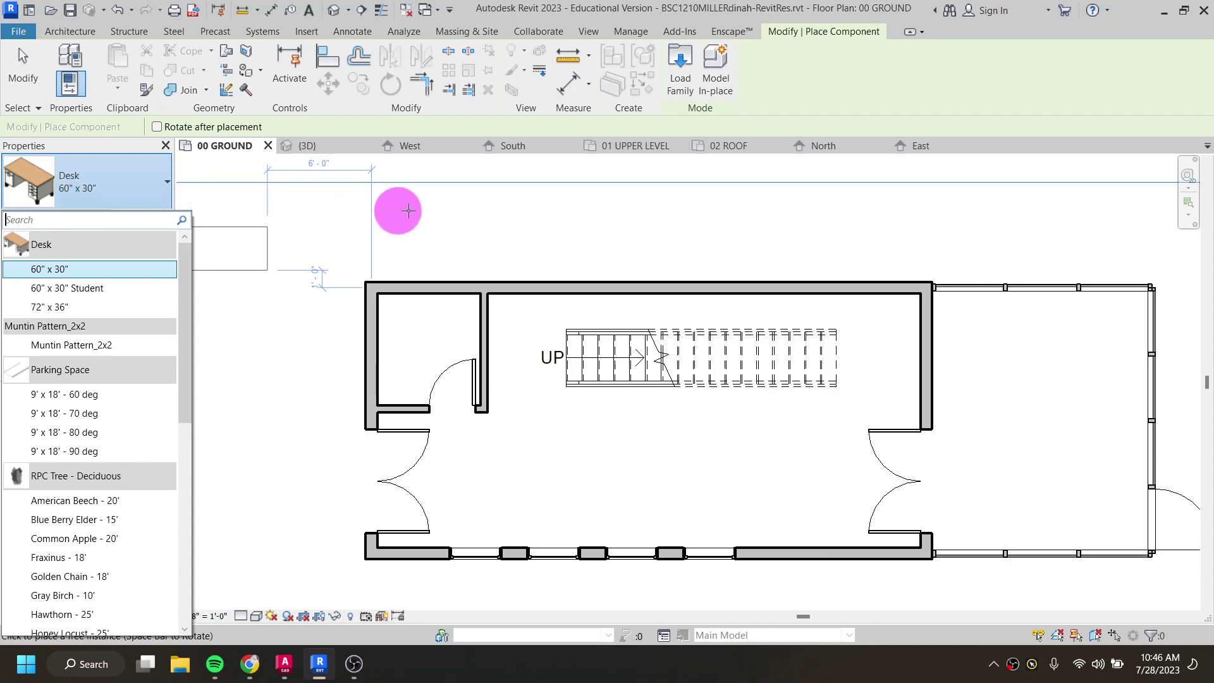
Step: Open Load Family and switch its location to the English-Imperial library
{"action": "left_click", "coordinate": [681, 77]}
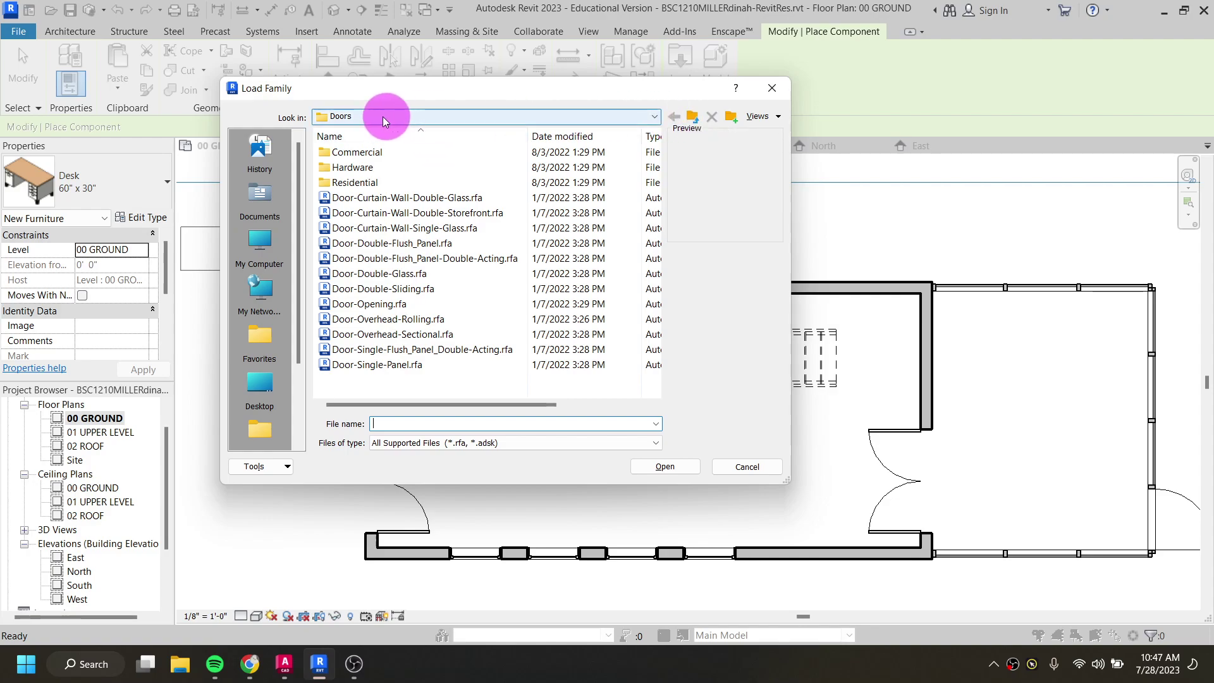
{"action": "left_click", "coordinate": [340, 118]}
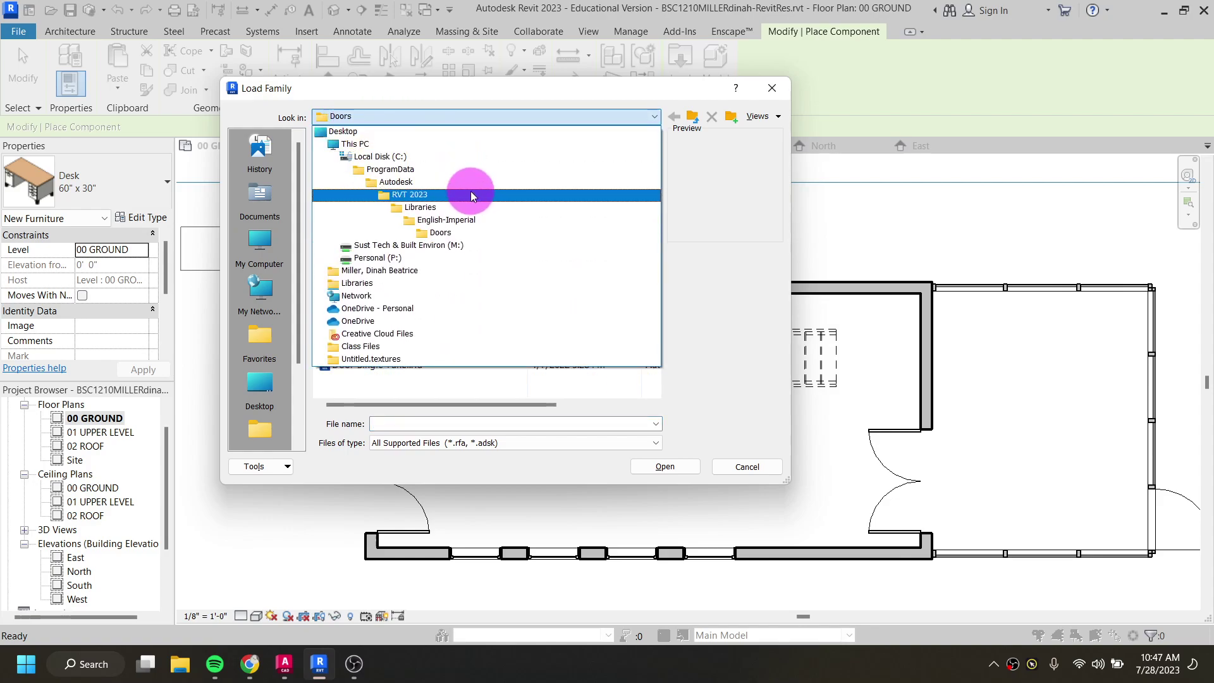
{"action": "left_click", "coordinate": [433, 222]}
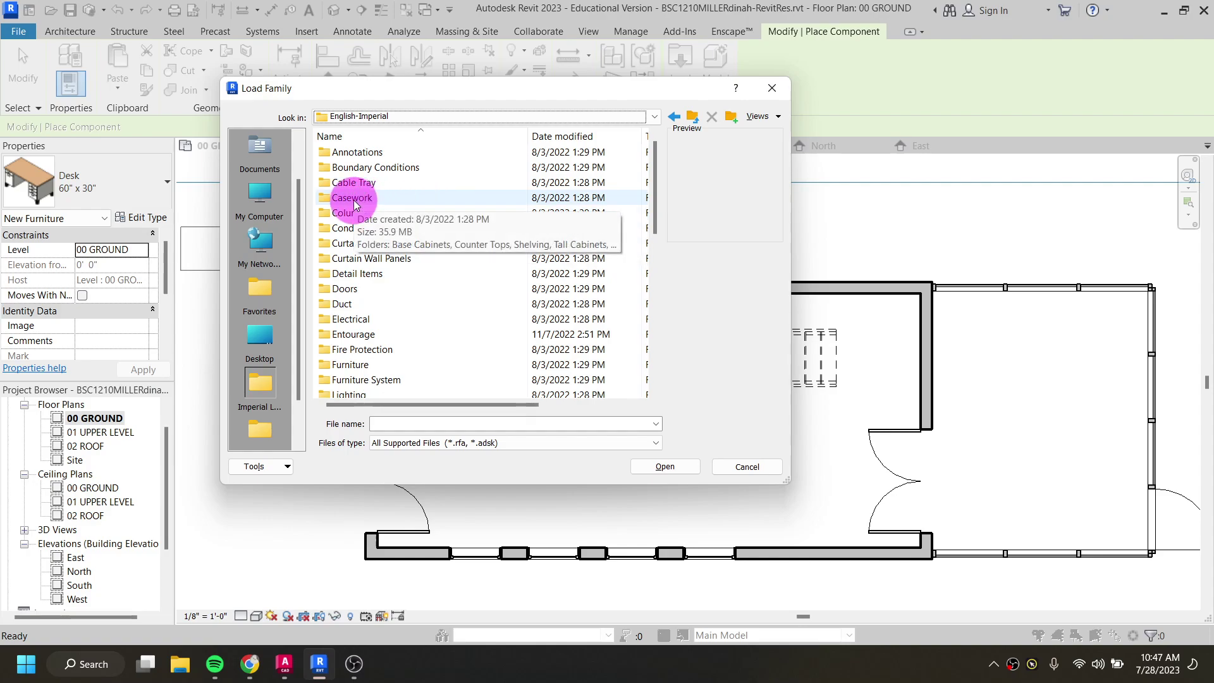
Step: Browse the library folders such as Casework, Specialty Equipment and Plumbing
{"action": "left_click", "coordinate": [354, 200]}
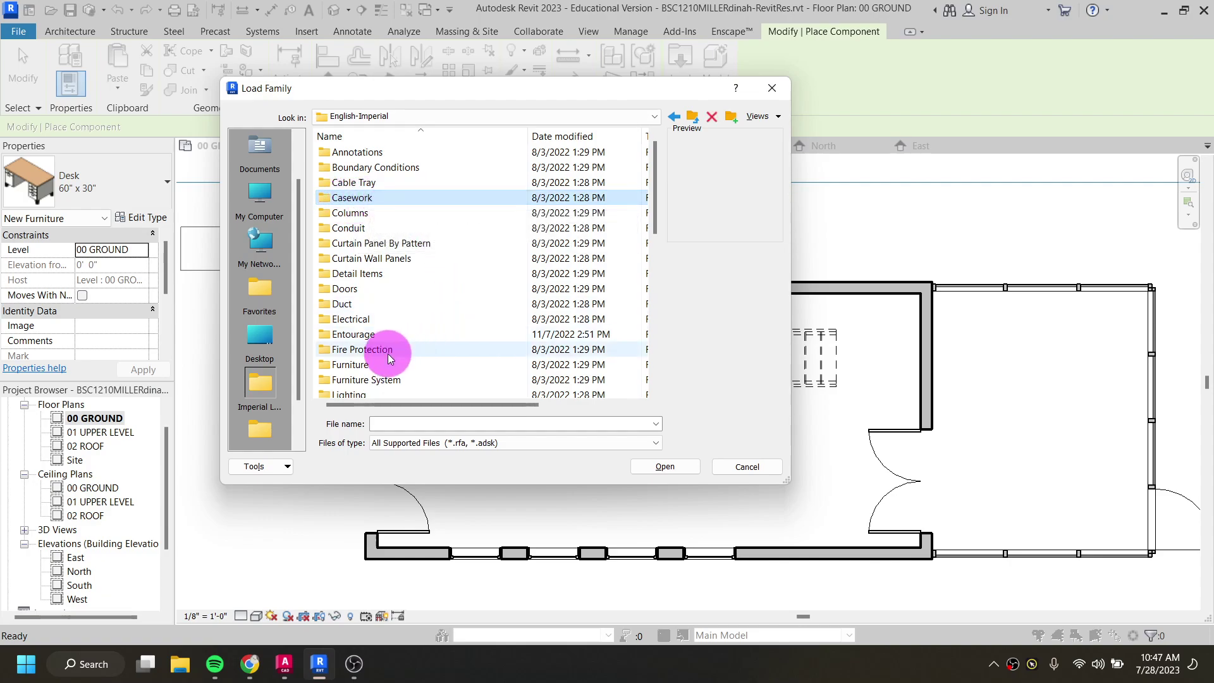
{"action": "scroll", "coordinate": [436, 325], "scroll_direction": "down", "scroll_amount": 5}
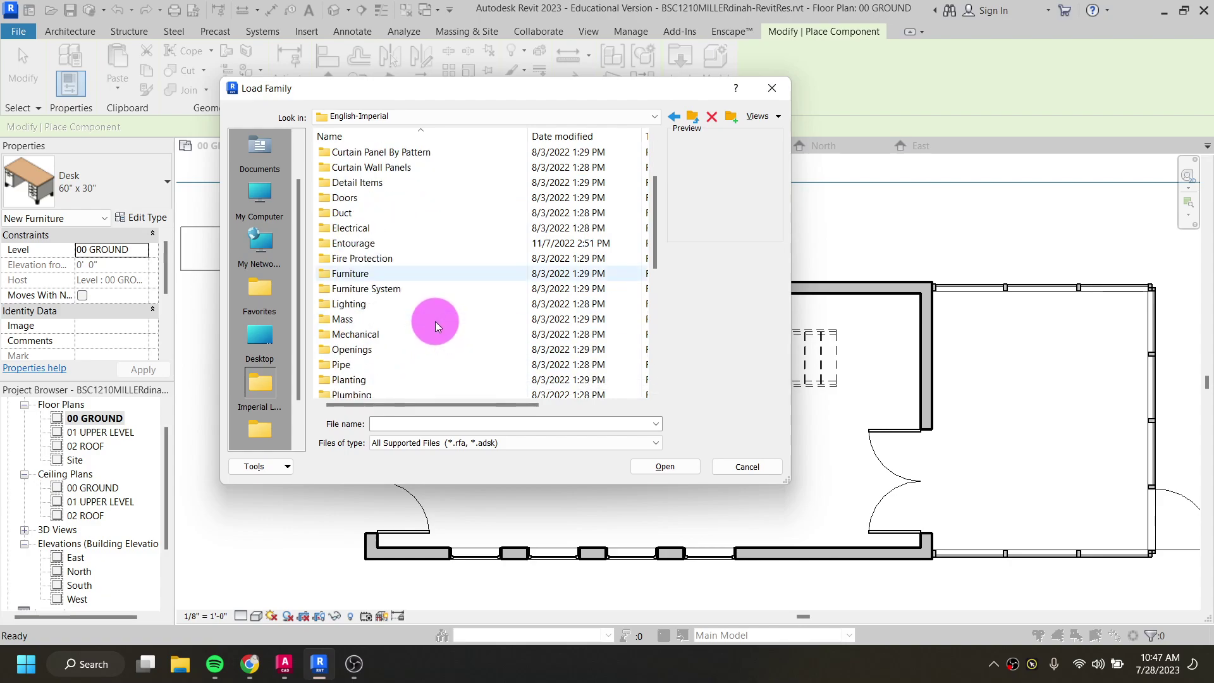
{"action": "scroll", "coordinate": [432, 313], "scroll_direction": "down", "scroll_amount": 1}
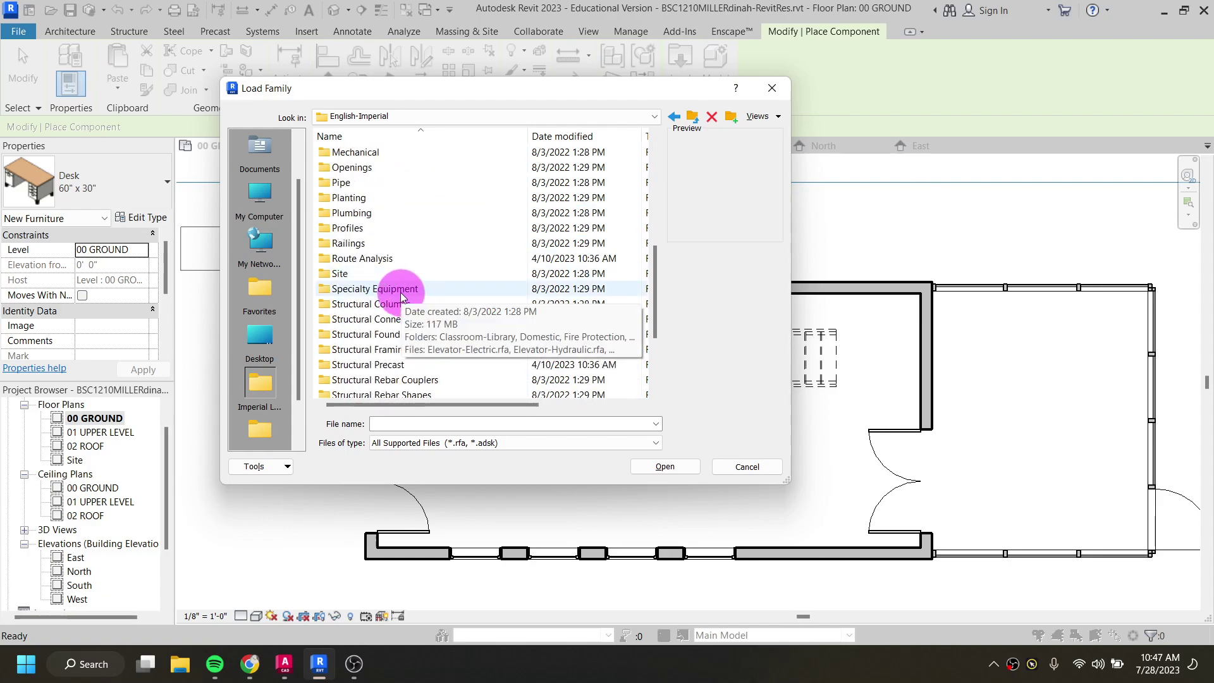
{"action": "left_click", "coordinate": [350, 292]}
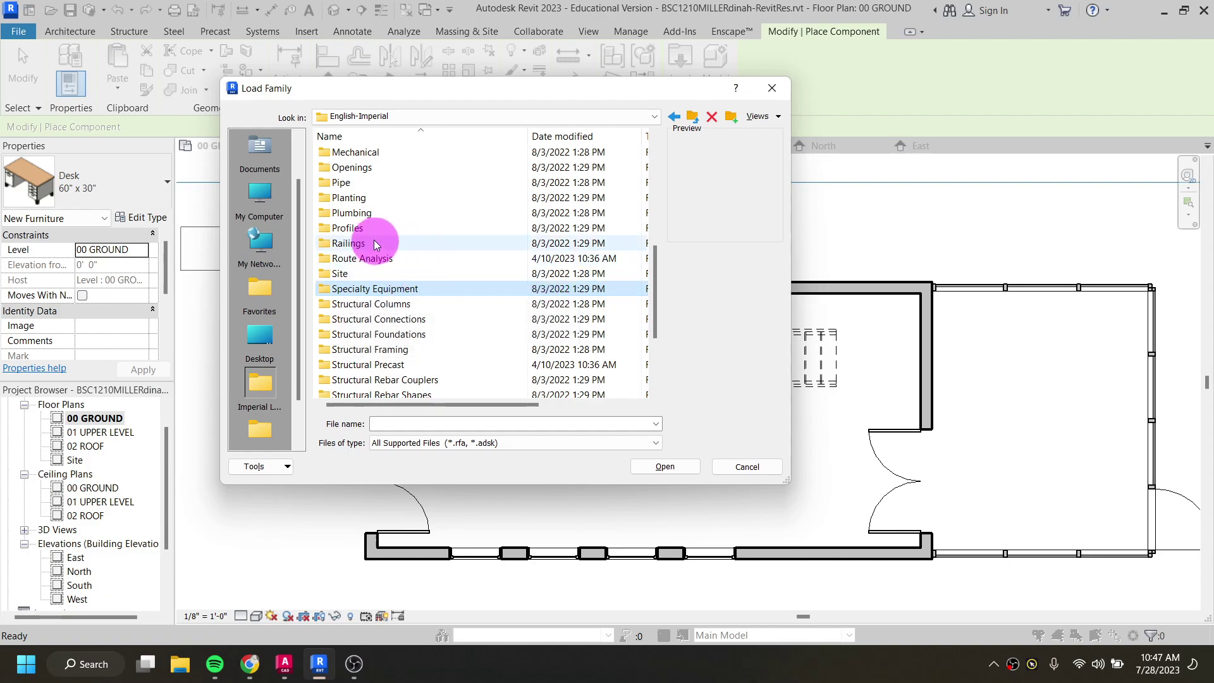
{"action": "left_click", "coordinate": [386, 215]}
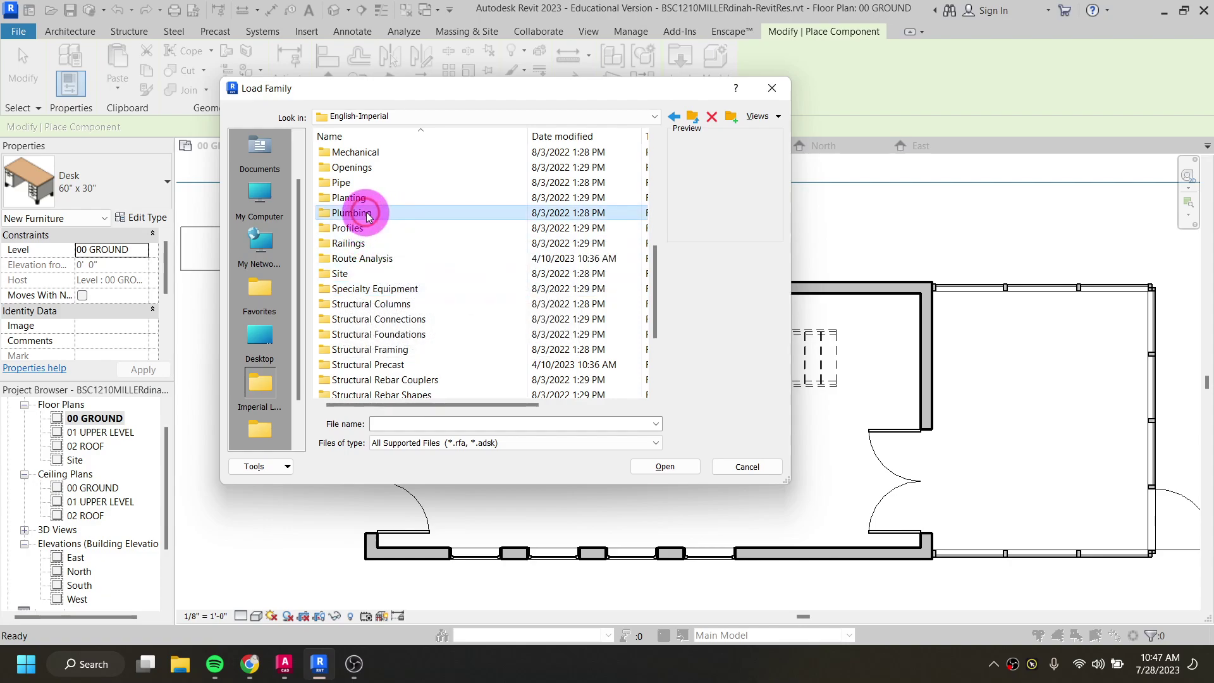
{"action": "scroll", "coordinate": [391, 240], "scroll_direction": "down", "scroll_amount": 3}
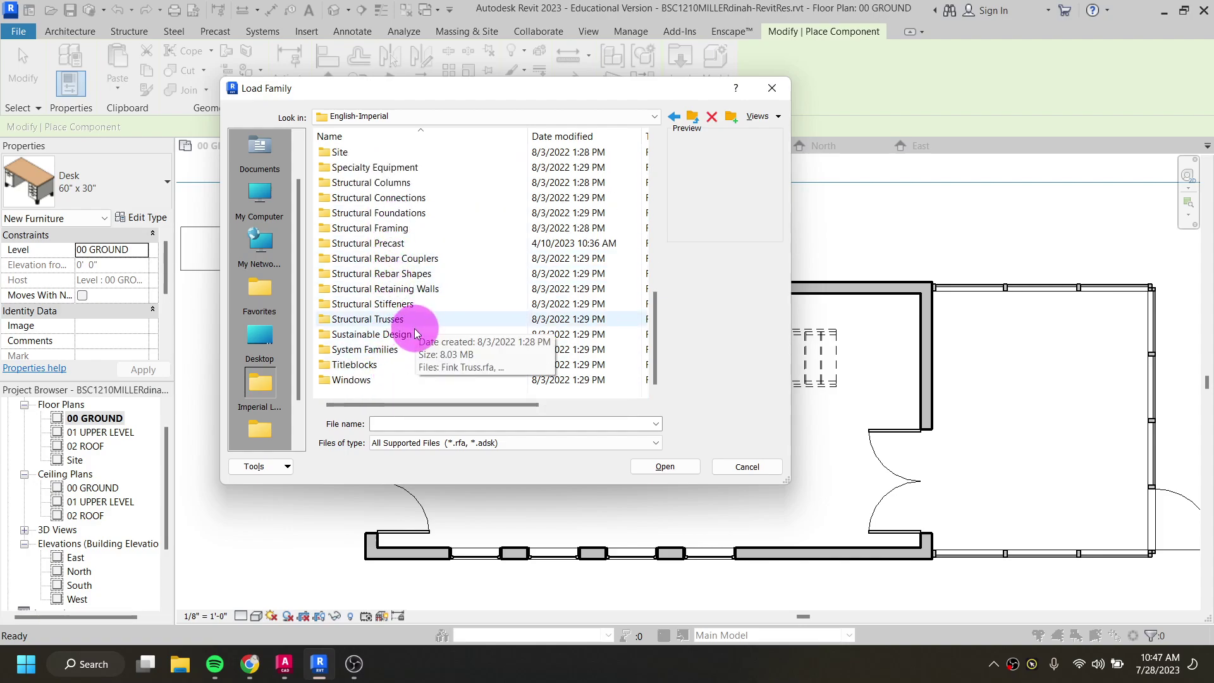
{"action": "scroll", "coordinate": [355, 360], "scroll_direction": "up", "scroll_amount": 2}
{"action": "scroll", "coordinate": [355, 360], "scroll_direction": "up", "scroll_amount": 6}
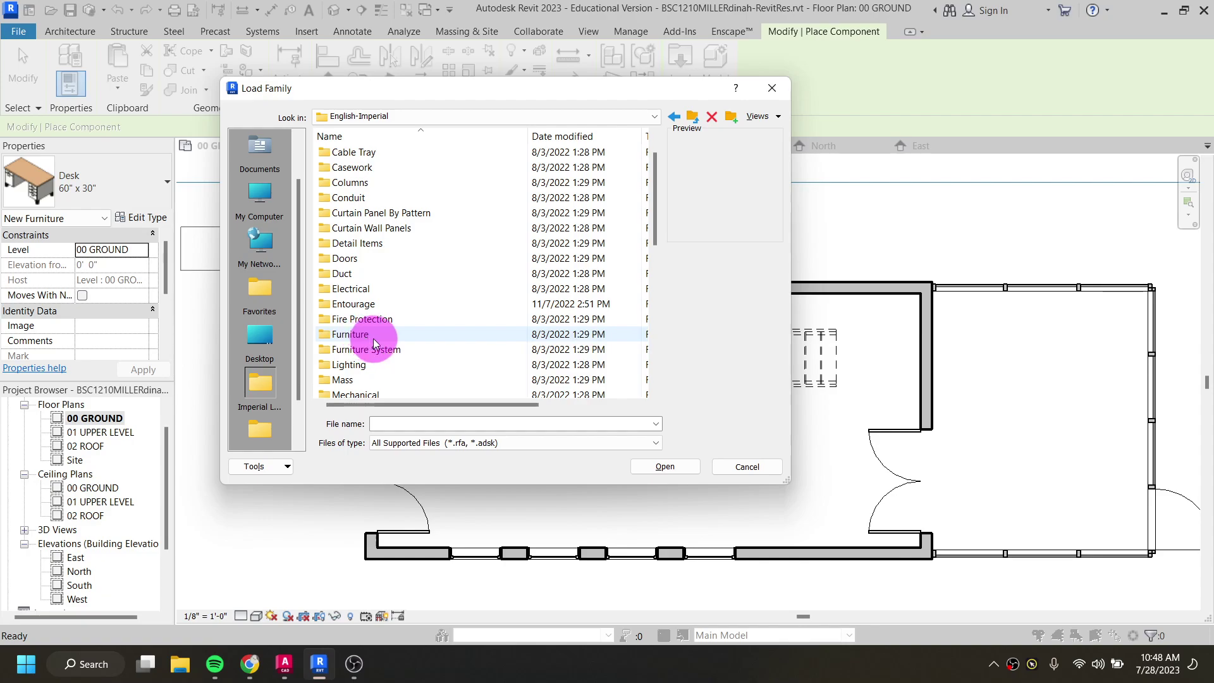
{"action": "scroll", "coordinate": [358, 291], "scroll_direction": "down", "scroll_amount": 1}
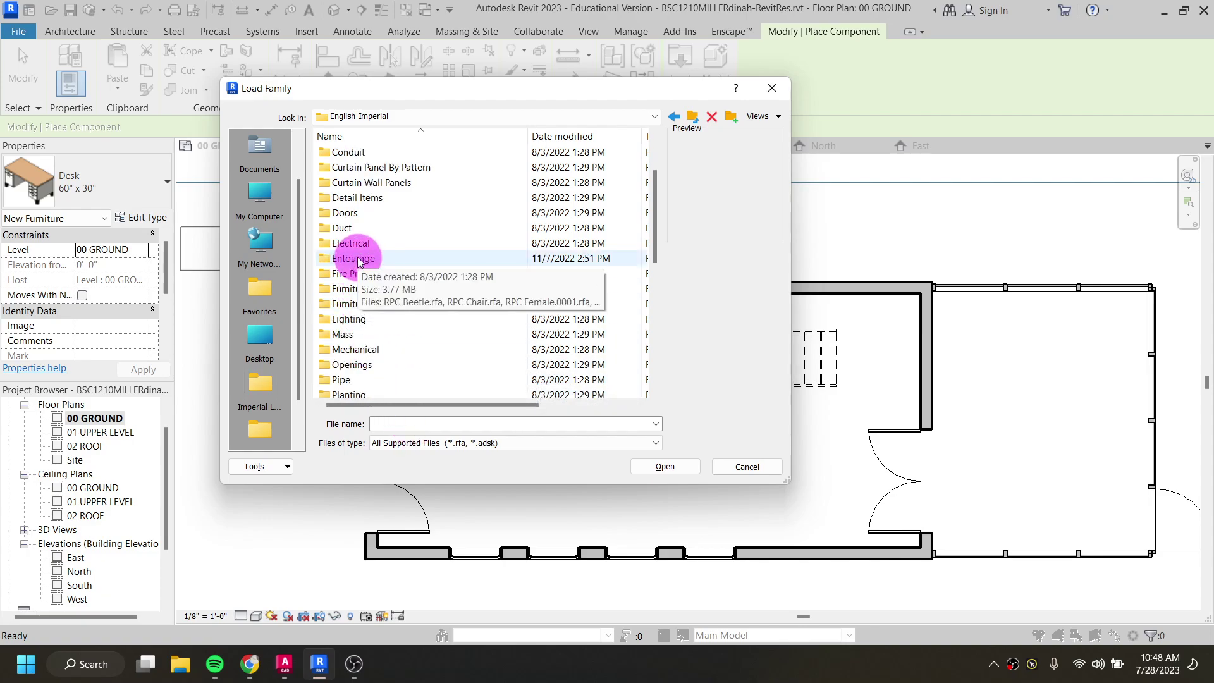
{"action": "scroll", "coordinate": [370, 334], "scroll_direction": "down", "scroll_amount": 1}
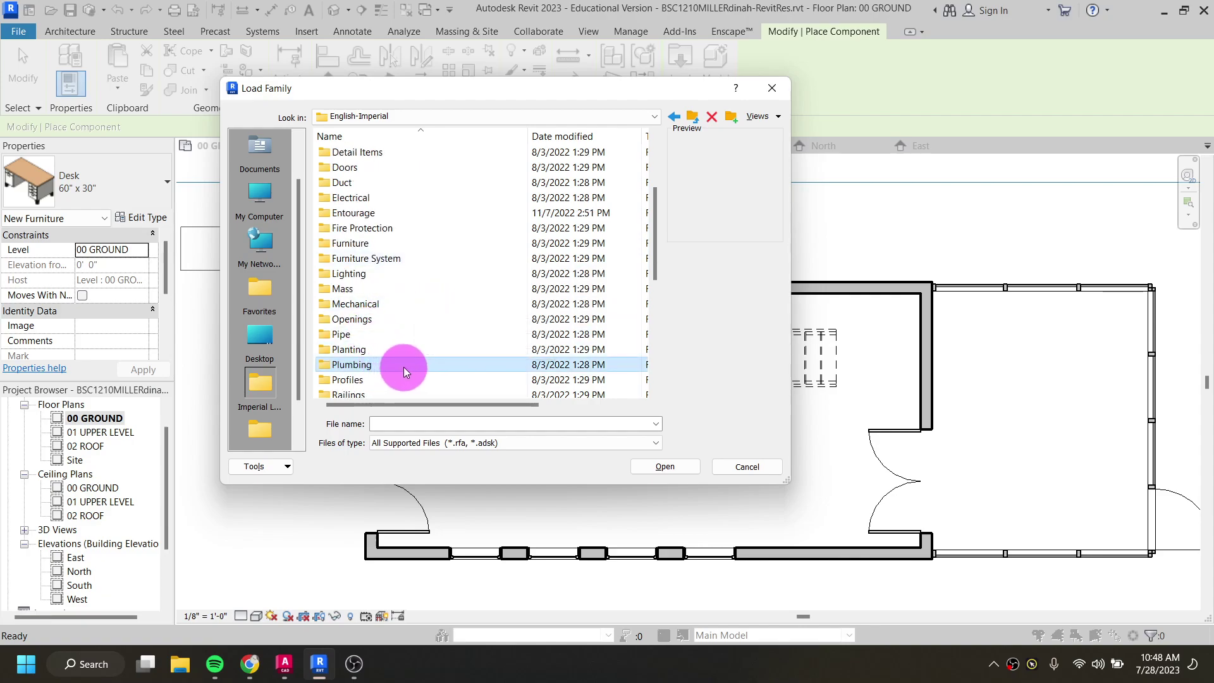
{"action": "scroll", "coordinate": [392, 357], "scroll_direction": "down", "scroll_amount": 1}
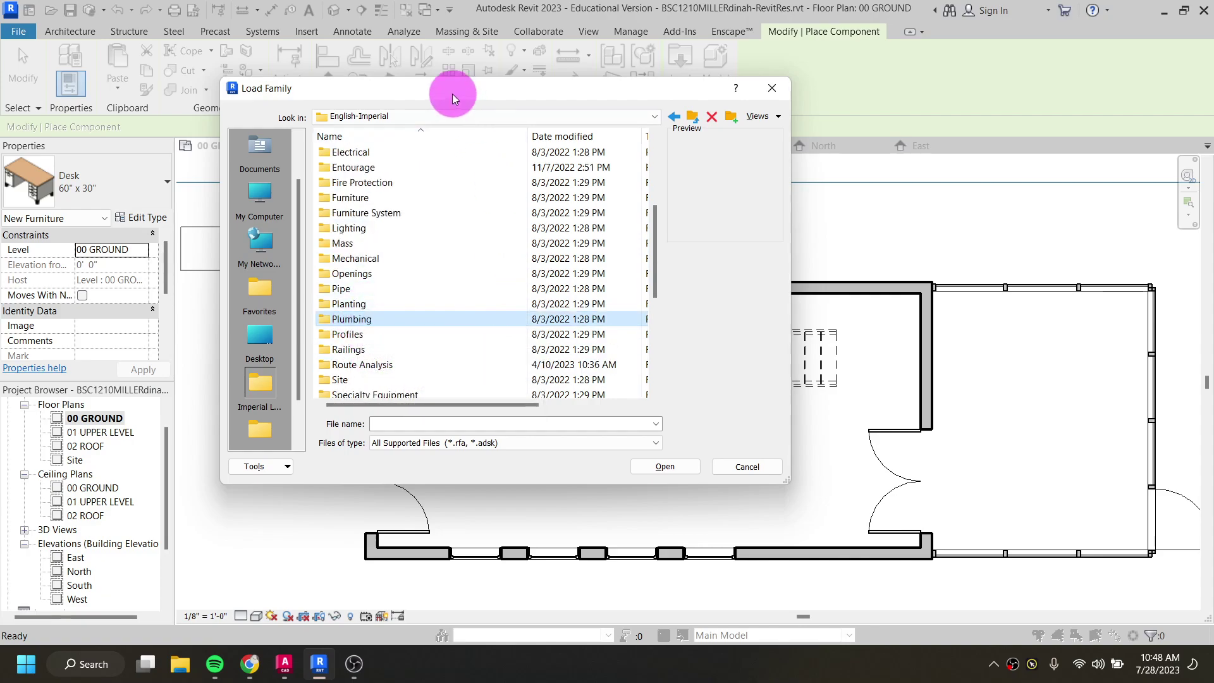
Step: Navigate through Plumbing > Architectural > Fixtures to the Water Closets folder
{"action": "double_click", "coordinate": [357, 320]}
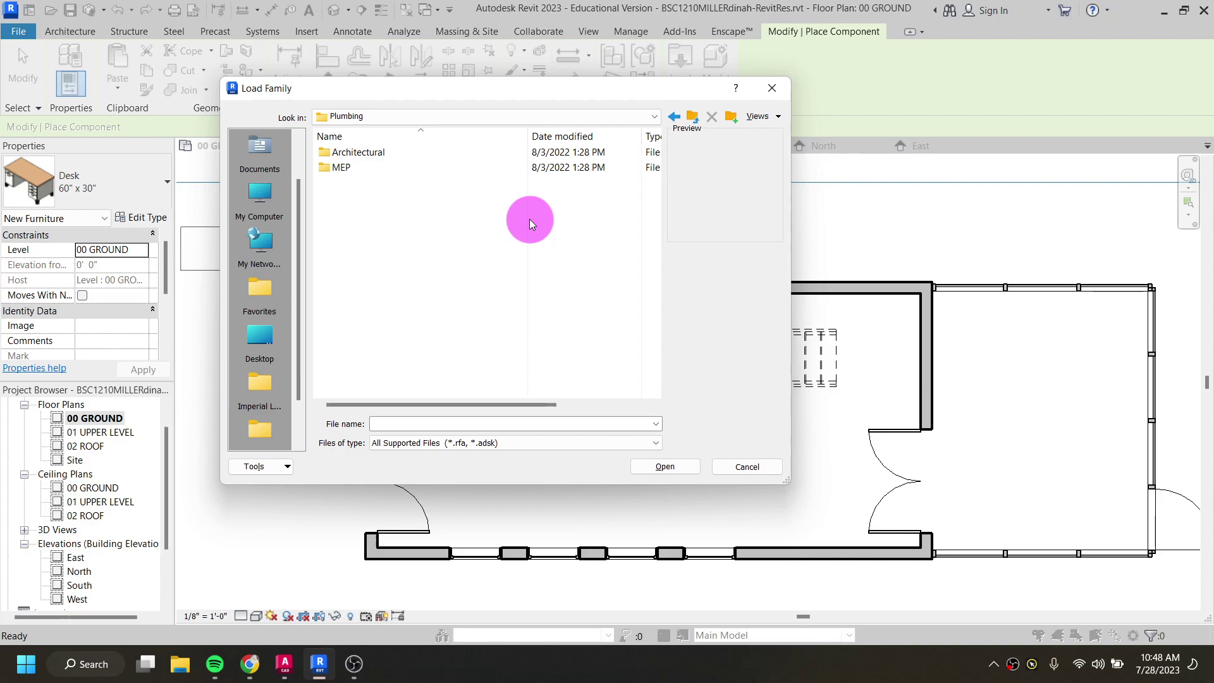
{"action": "double_click", "coordinate": [358, 152]}
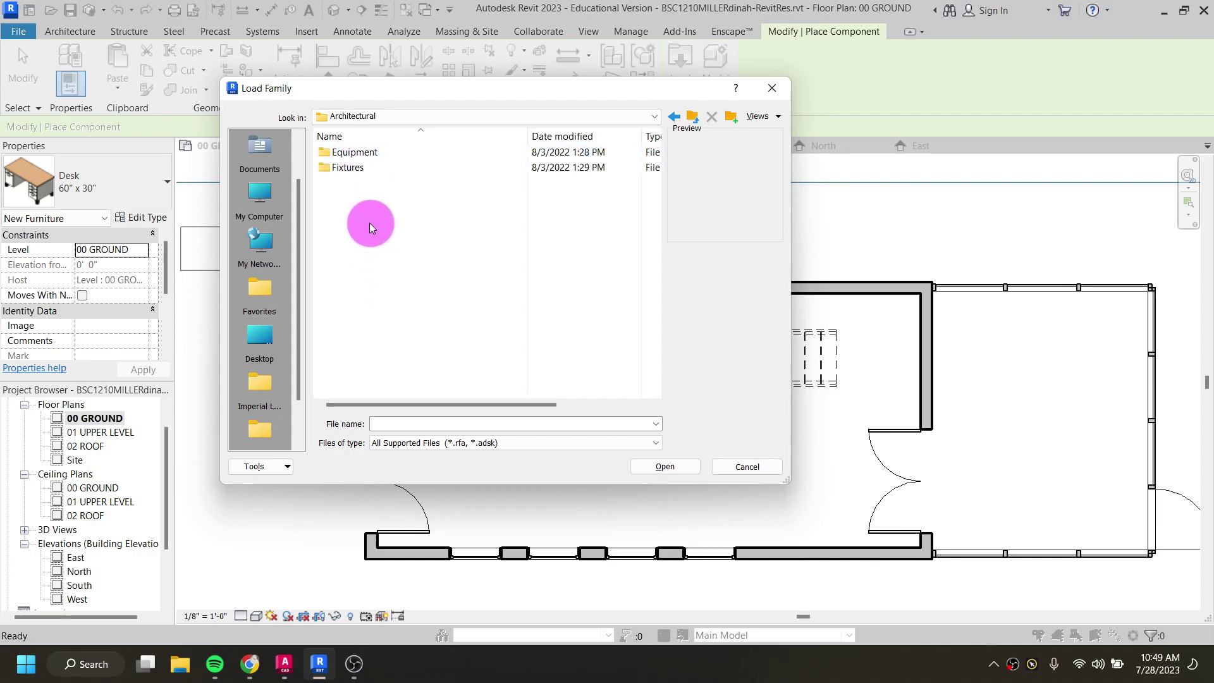
{"action": "double_click", "coordinate": [354, 168]}
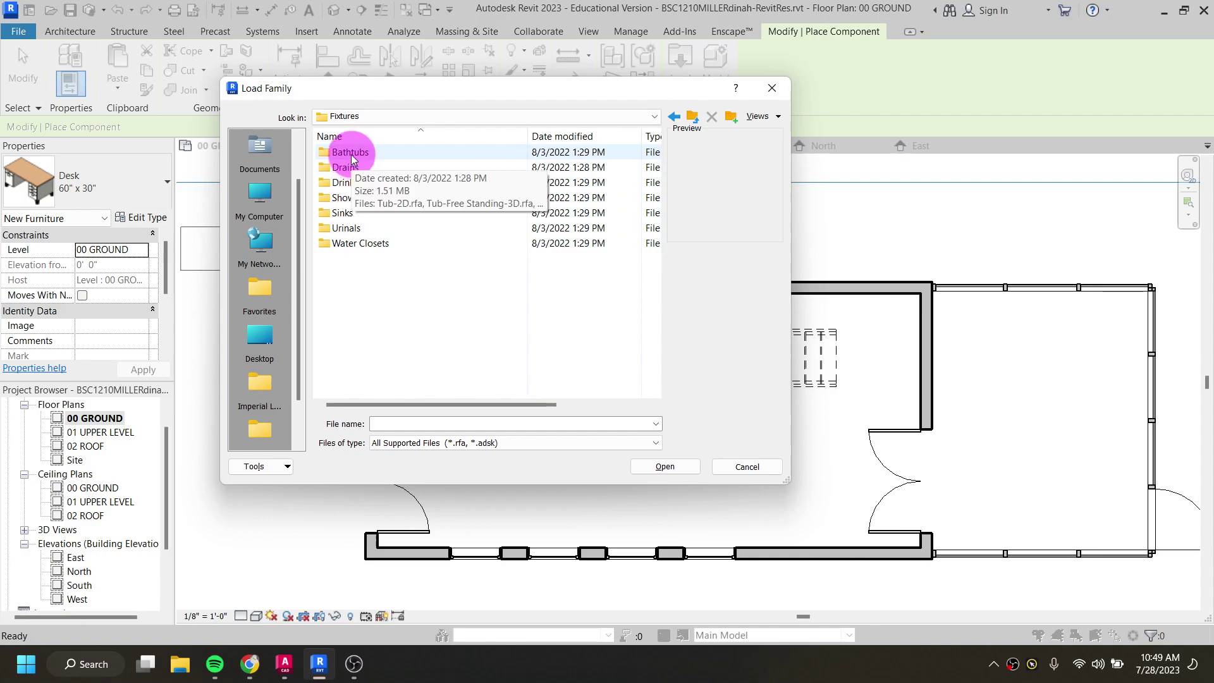
{"action": "double_click", "coordinate": [349, 247]}
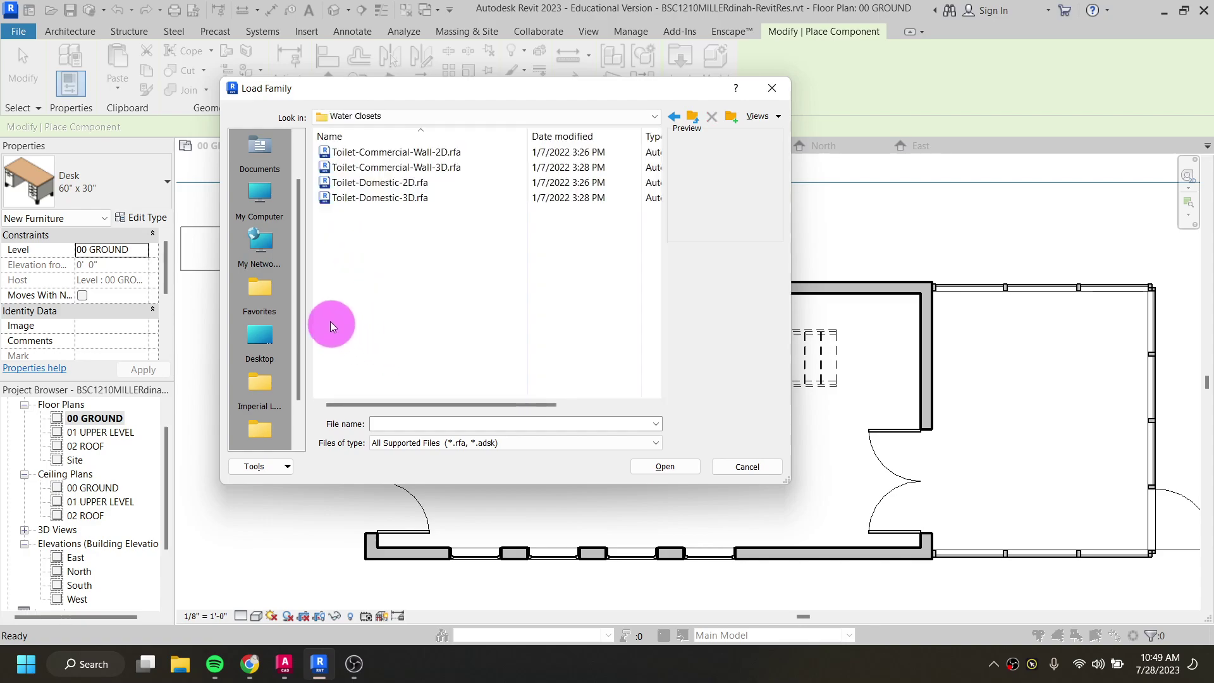
Step: Compare the toilet families and select Toilet-Domestic-3D.rfa
{"action": "left_click", "coordinate": [352, 167]}
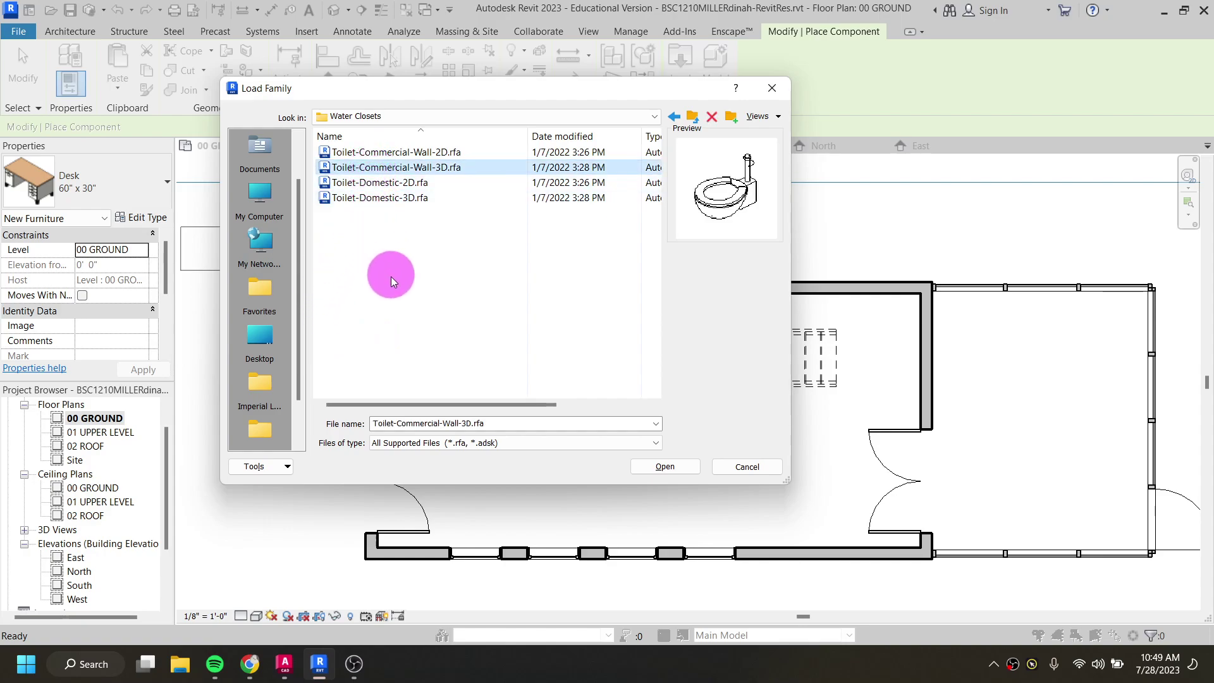
{"action": "left_click", "coordinate": [379, 198]}
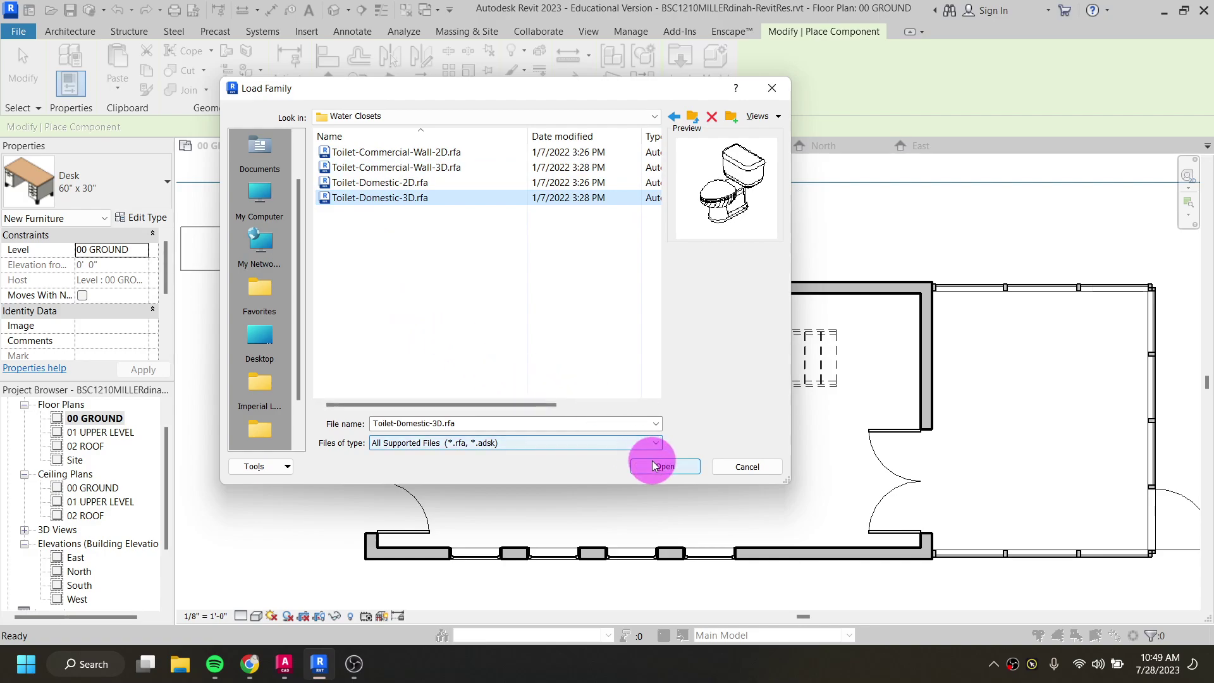
{"action": "left_click", "coordinate": [408, 183]}
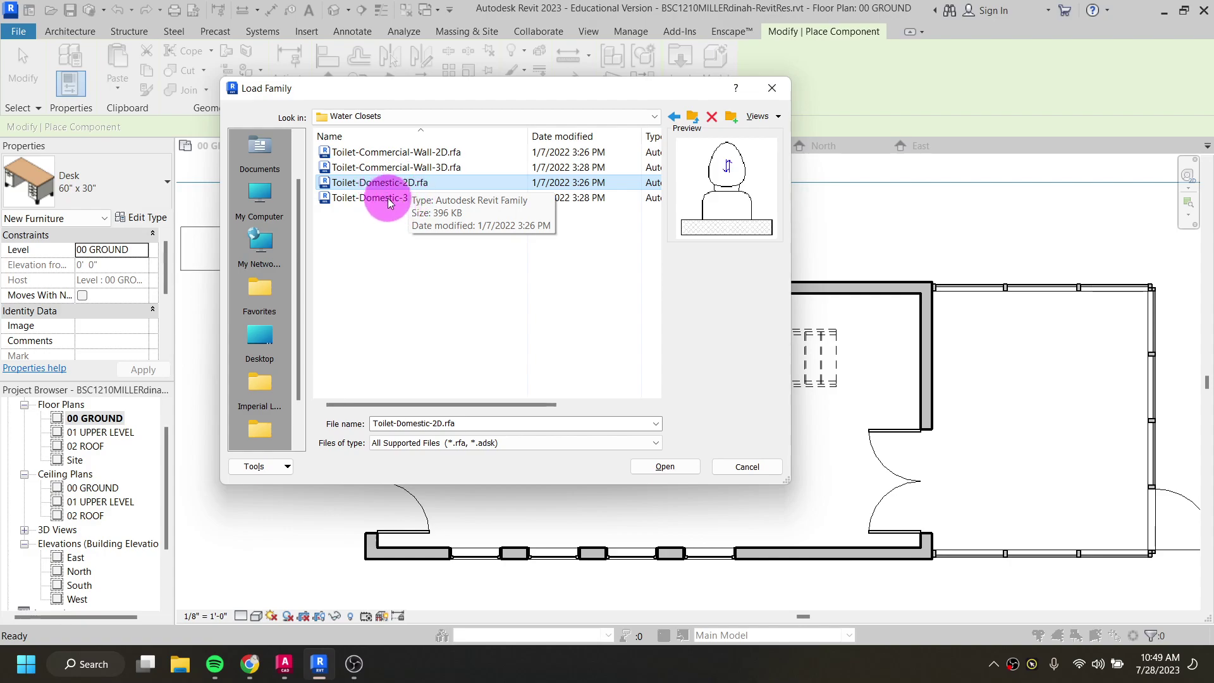
{"action": "left_click", "coordinate": [392, 199]}
Step: Load Toilet-Domestic-3D.rfa and place it in the small ground-floor bathroom beside the stair
{"action": "left_click", "coordinate": [669, 467]}
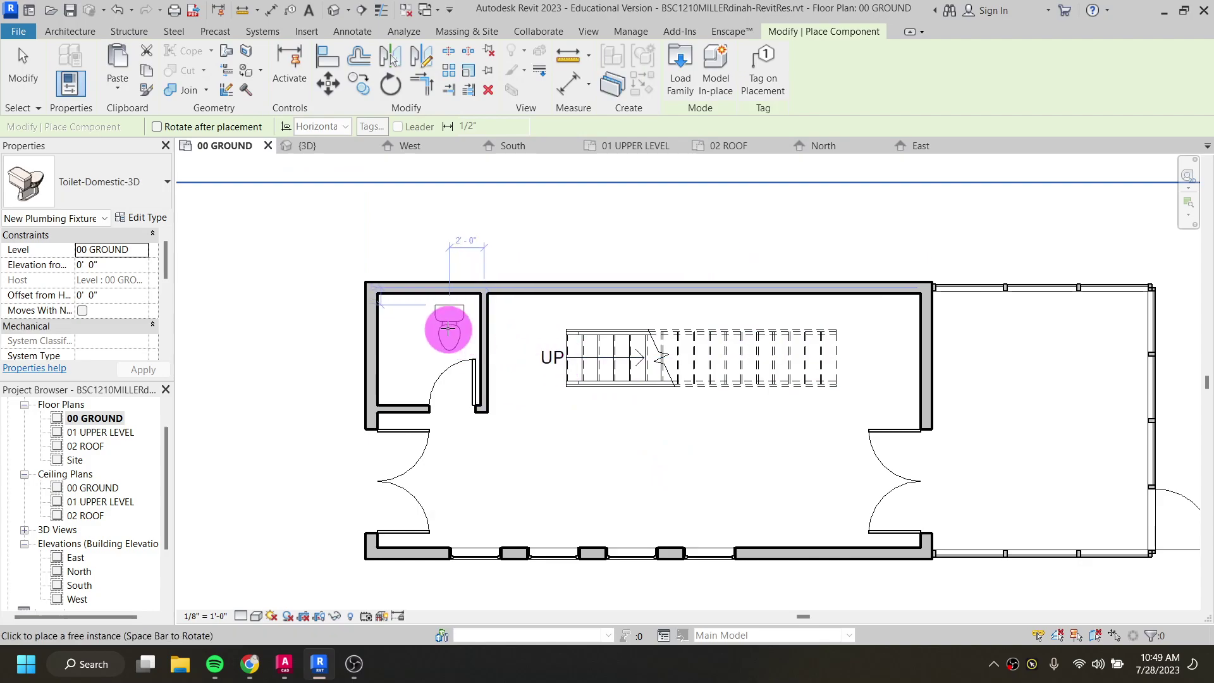
{"action": "scroll", "coordinate": [435, 328], "scroll_direction": "up", "scroll_amount": 3}
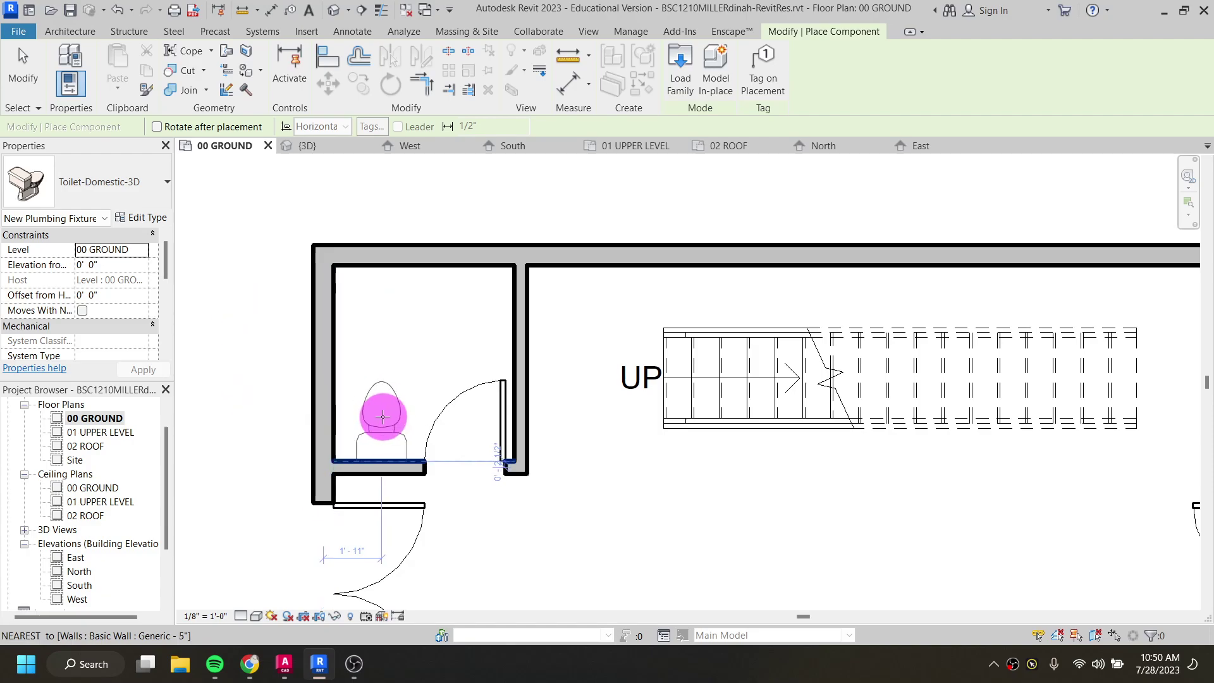
{"action": "left_click", "coordinate": [382, 416]}
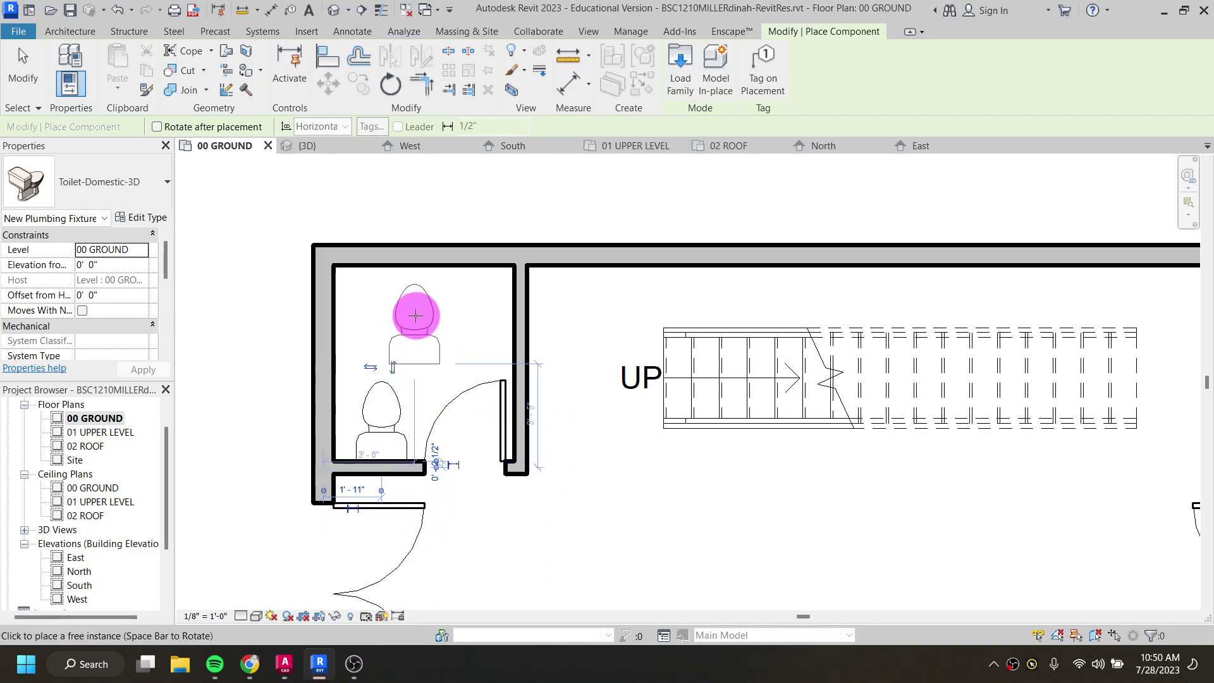
{"action": "left_click", "coordinate": [682, 74]}
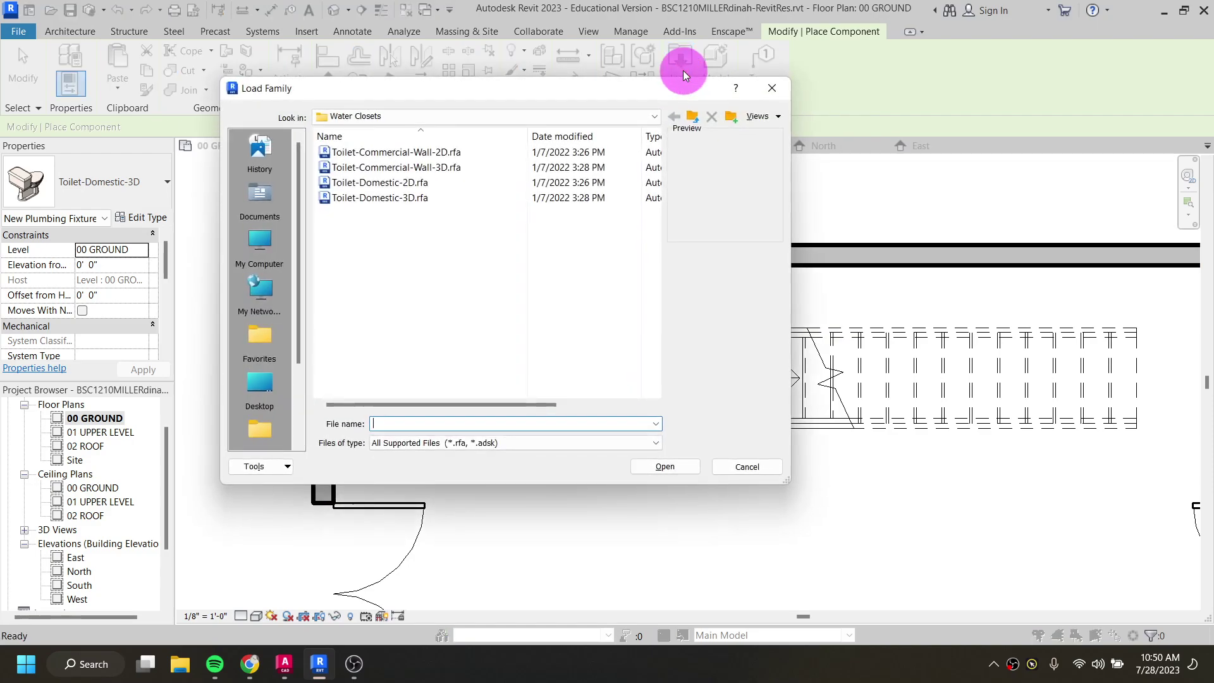
{"action": "left_click", "coordinate": [612, 117]}
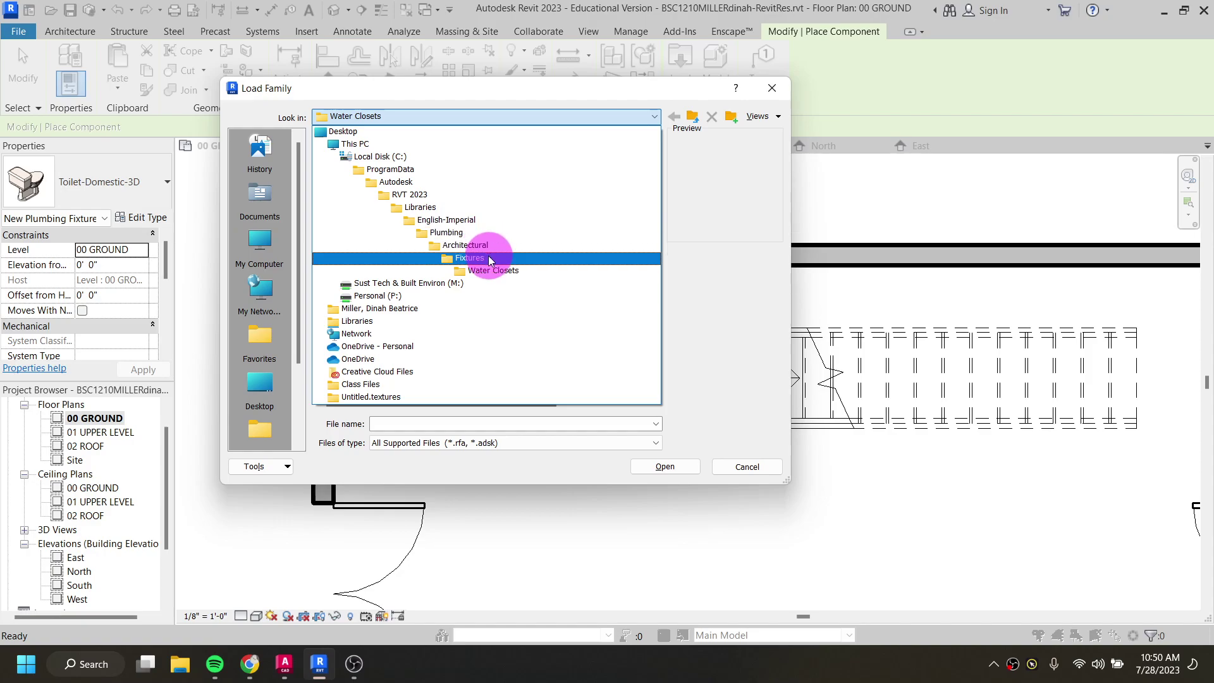
{"action": "left_click", "coordinate": [468, 258]}
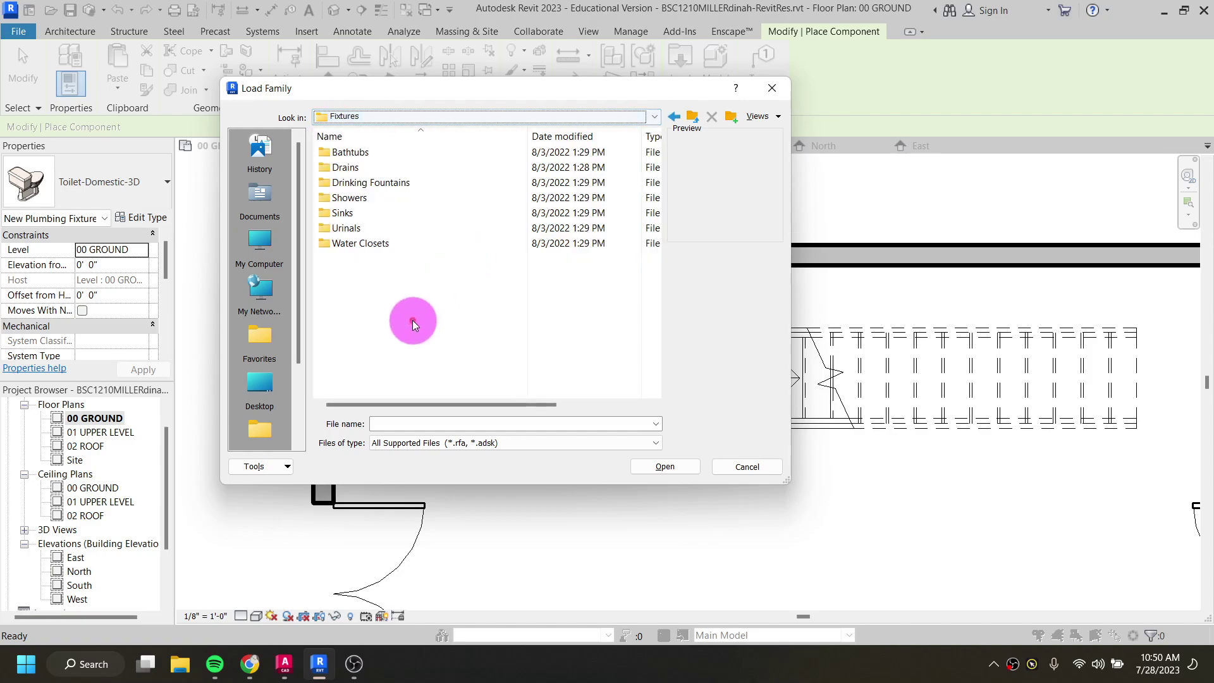
{"action": "double_click", "coordinate": [351, 218]}
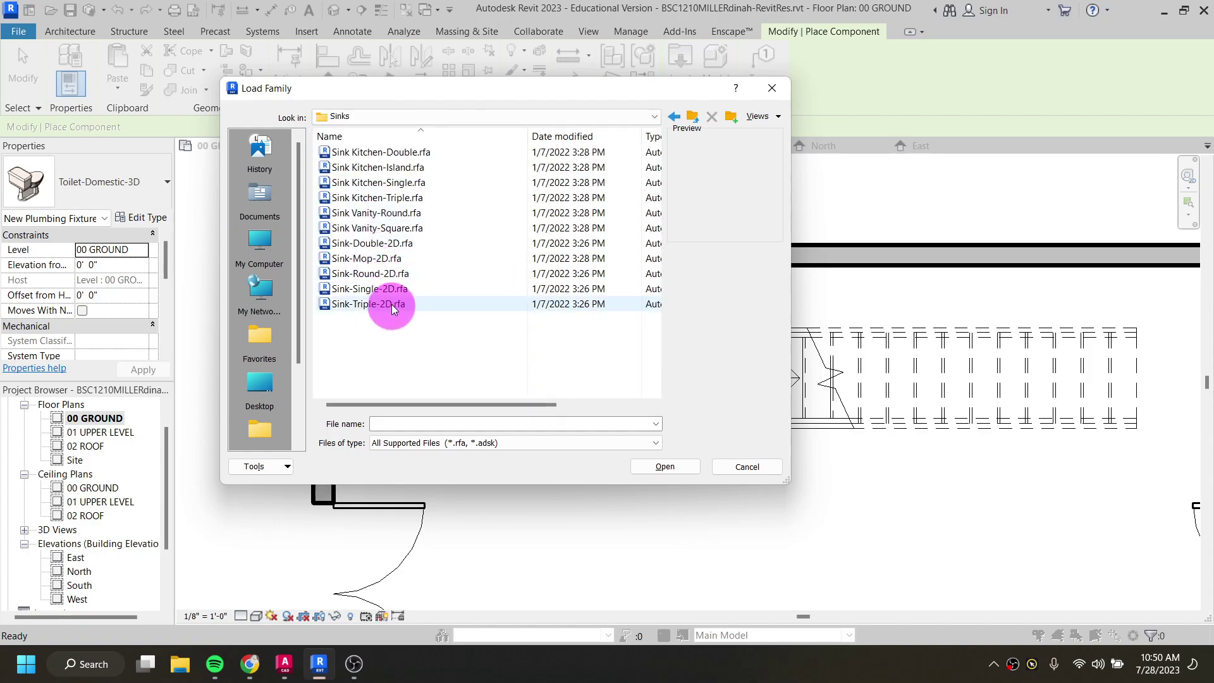
{"action": "left_click", "coordinate": [378, 154]}
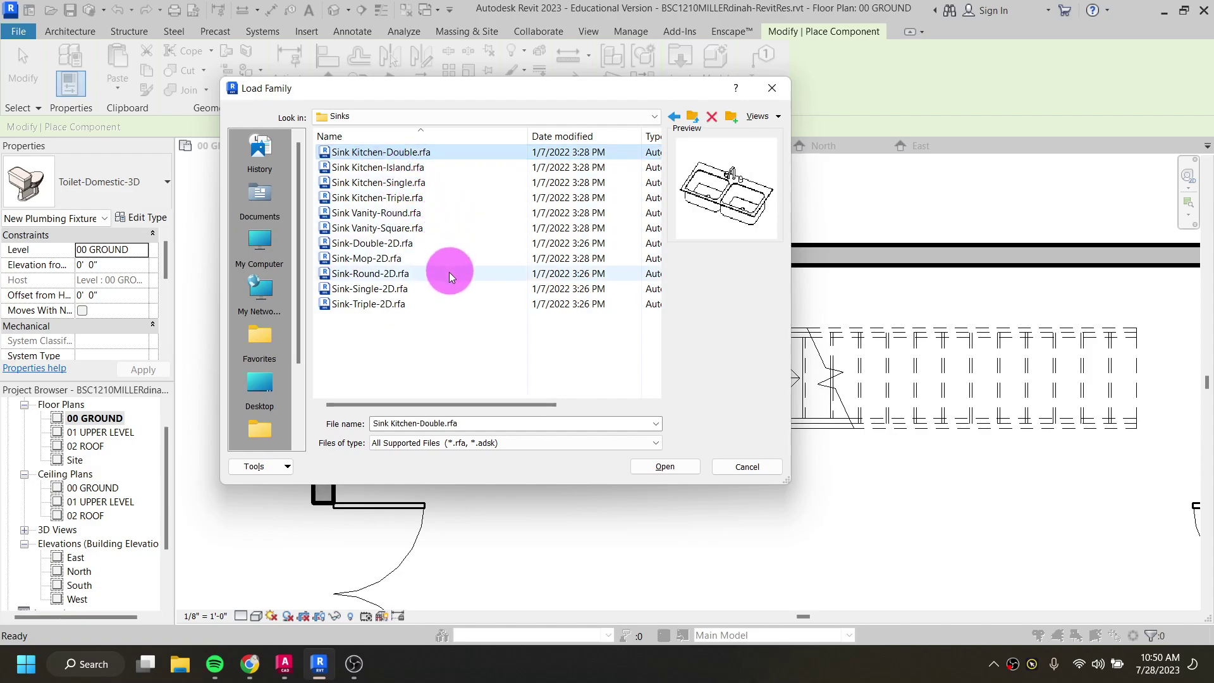
{"action": "left_click", "coordinate": [411, 230]}
{"action": "left_click", "coordinate": [400, 213]}
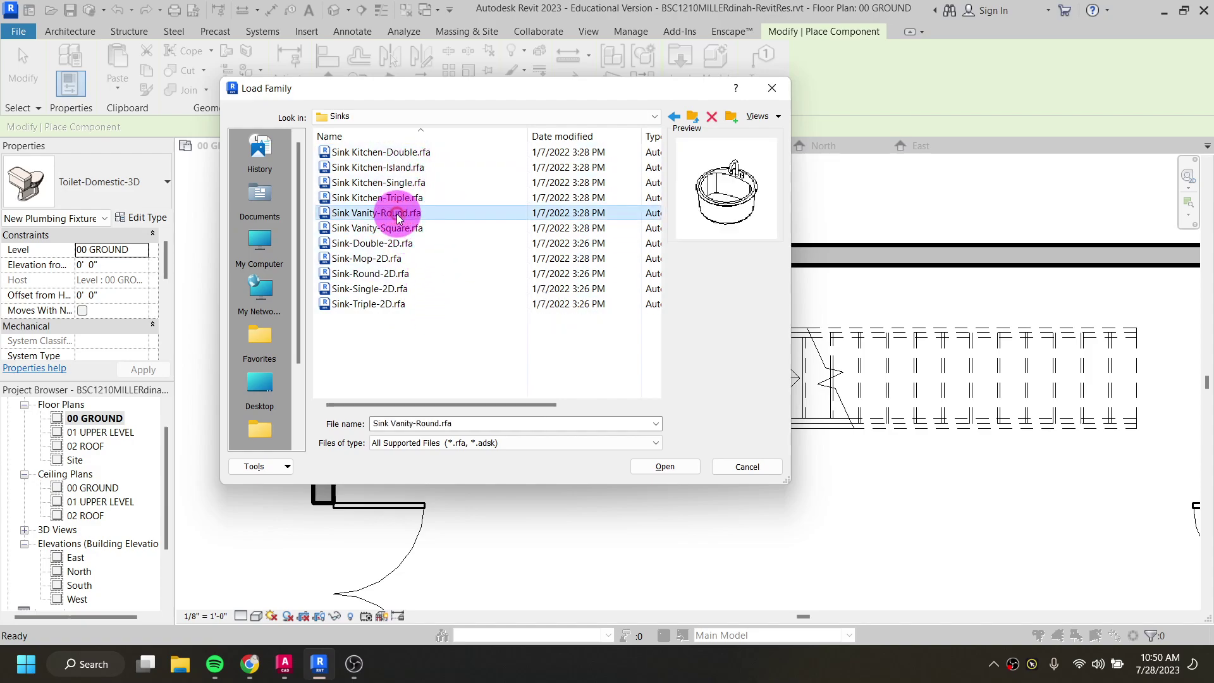
{"action": "left_click", "coordinate": [387, 229]}
{"action": "left_click", "coordinate": [383, 213]}
{"action": "left_click", "coordinate": [387, 229]}
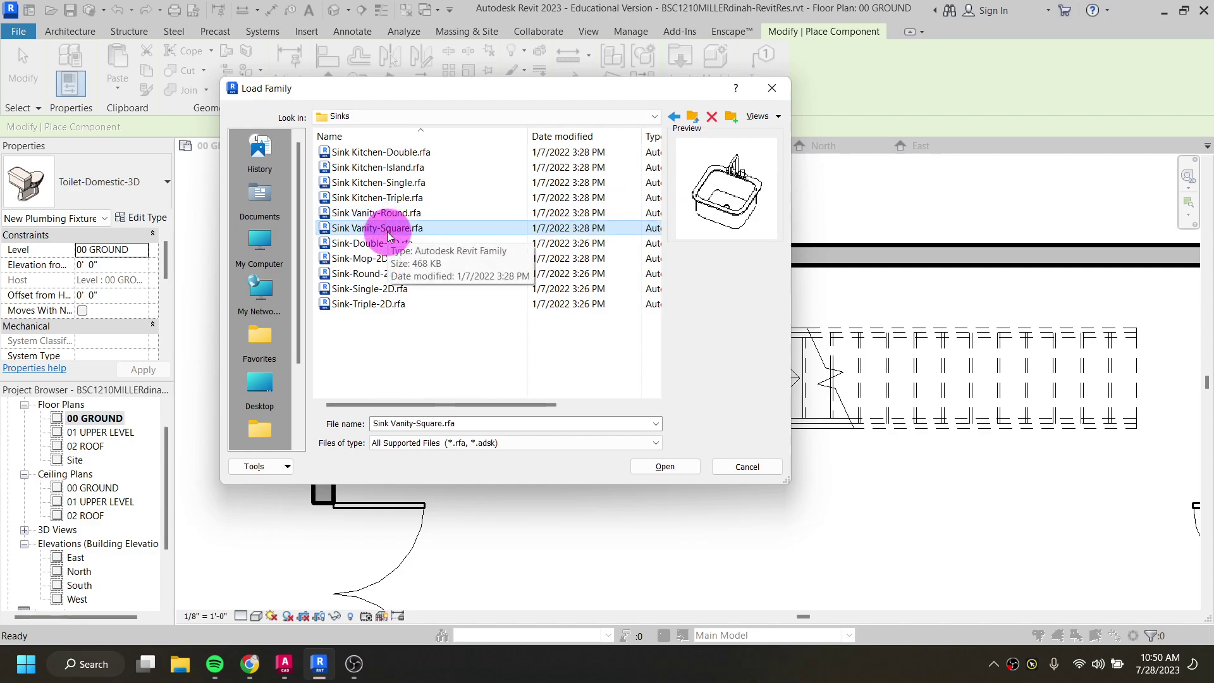
{"action": "key", "text": "Down"}
{"action": "key", "text": "Down"}
{"action": "key", "text": "Down"}
{"action": "key", "text": "Down"}
{"action": "key", "text": "Down"}
{"action": "key", "text": "Up"}
{"action": "key", "text": "Up"}
{"action": "key", "text": "Up"}
{"action": "key", "text": "Up"}
{"action": "key", "text": "Up"}
{"action": "key", "text": "Up"}
{"action": "key", "text": "Up"}
{"action": "key", "text": "Up"}
{"action": "key", "text": "Up"}
{"action": "key", "text": "Up"}
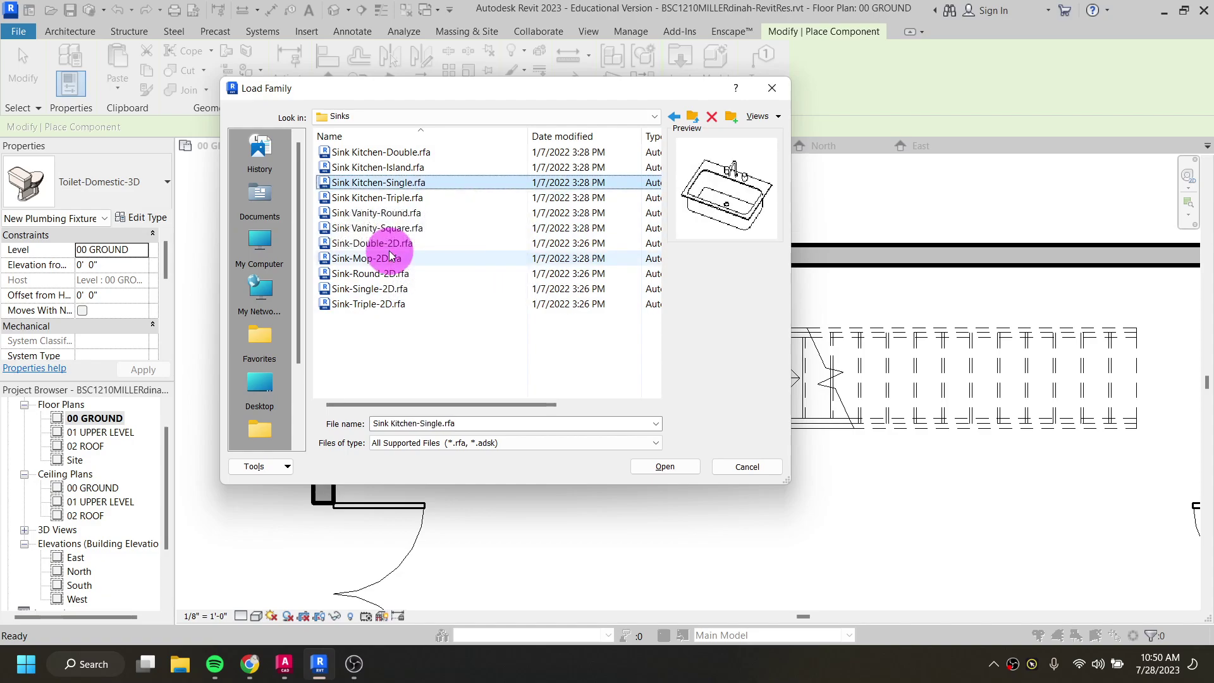
{"action": "key", "text": "Down"}
{"action": "key", "text": "Down"}
{"action": "key", "text": "Down"}
{"action": "key", "text": "Down"}
{"action": "key", "text": "Down"}
{"action": "key", "text": "Down"}
{"action": "key", "text": "Down"}
{"action": "key", "text": "Down"}
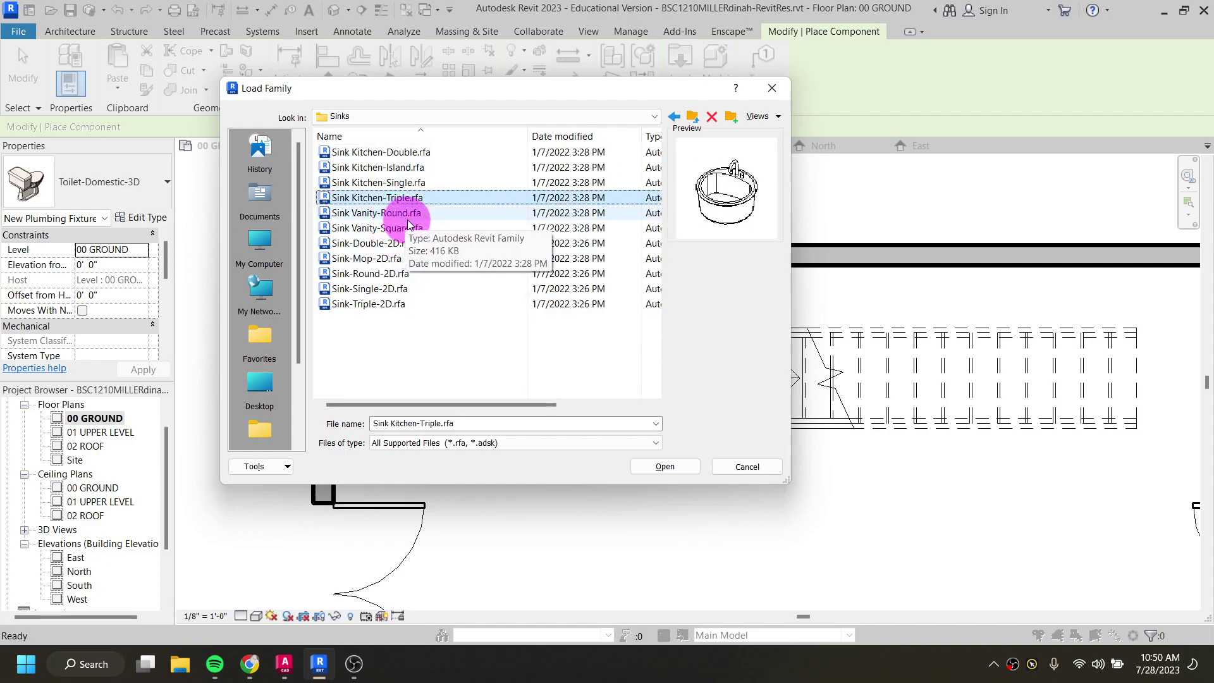
{"action": "key", "text": "Down"}
{"action": "key", "text": "Down"}
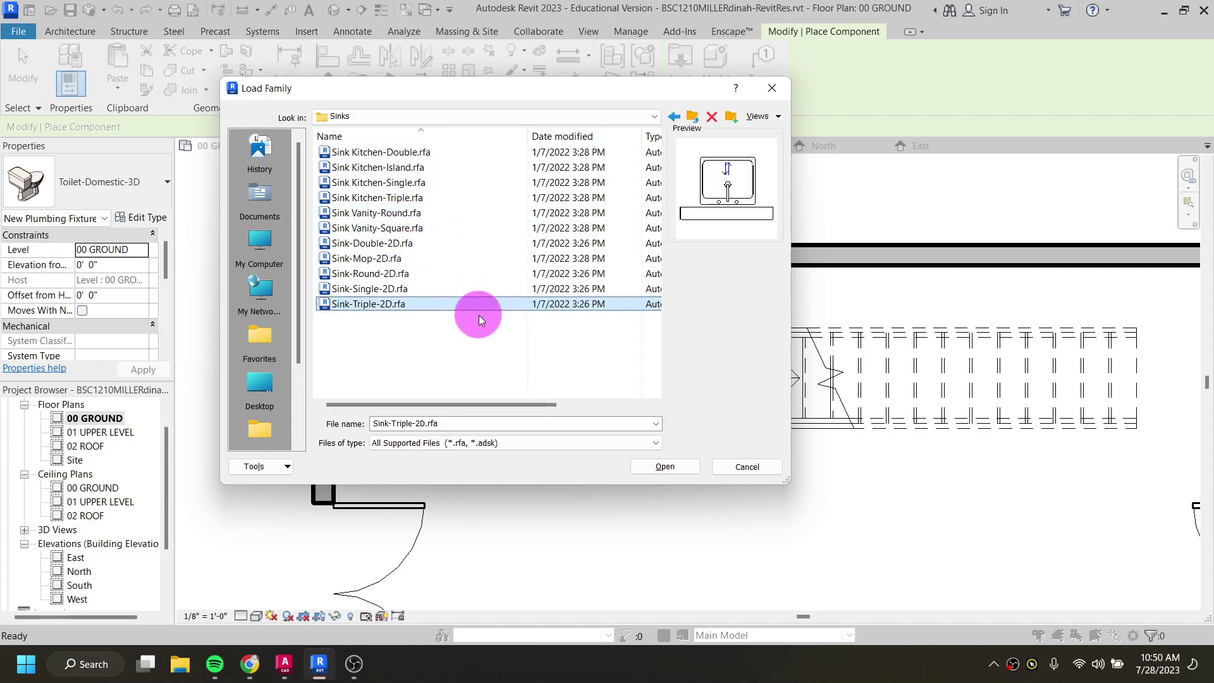
{"action": "key", "text": "Up"}
{"action": "key", "text": "Up"}
{"action": "key", "text": "Up"}
{"action": "key", "text": "Up"}
{"action": "key", "text": "Up"}
{"action": "key", "text": "Up"}
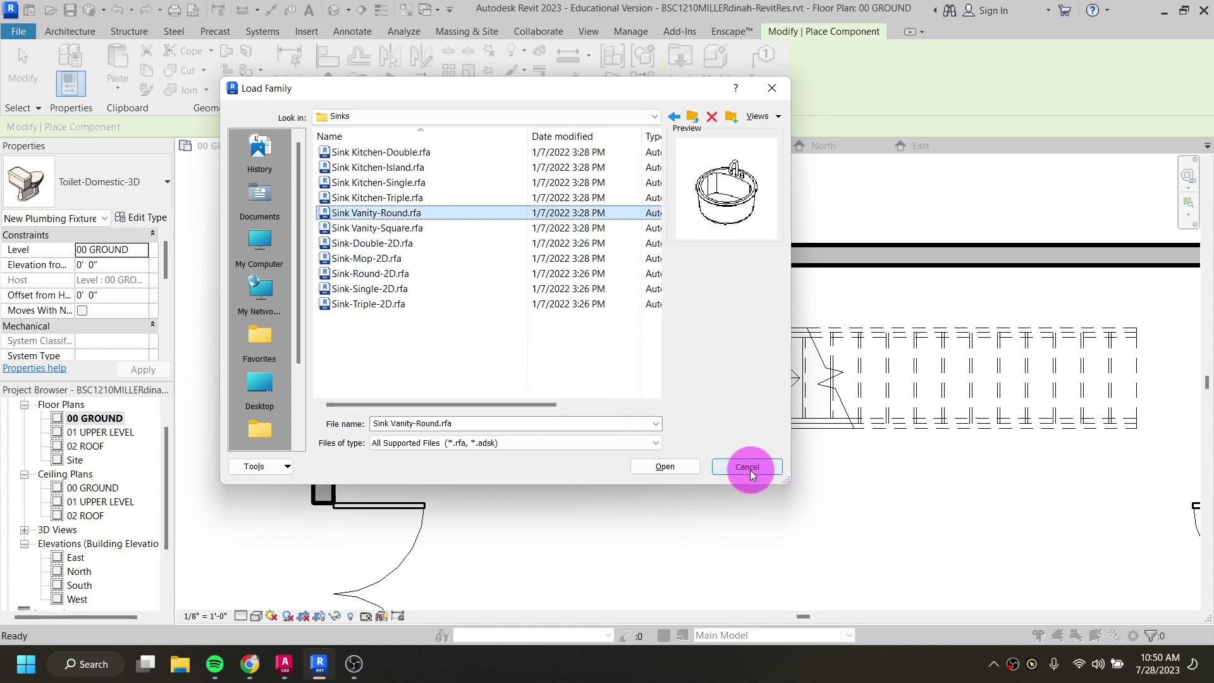
{"action": "key", "text": "Up"}
{"action": "key", "text": "Up"}
{"action": "key", "text": "Up"}
{"action": "key", "text": "Up"}
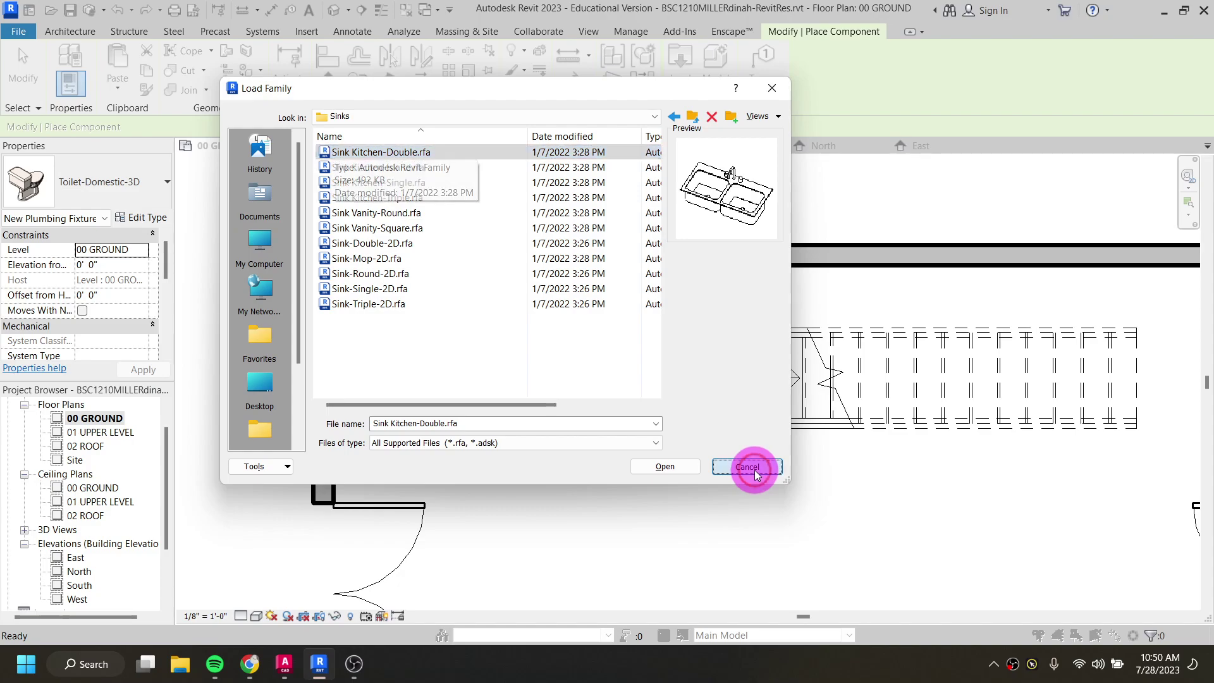
{"action": "left_click", "coordinate": [753, 470]}
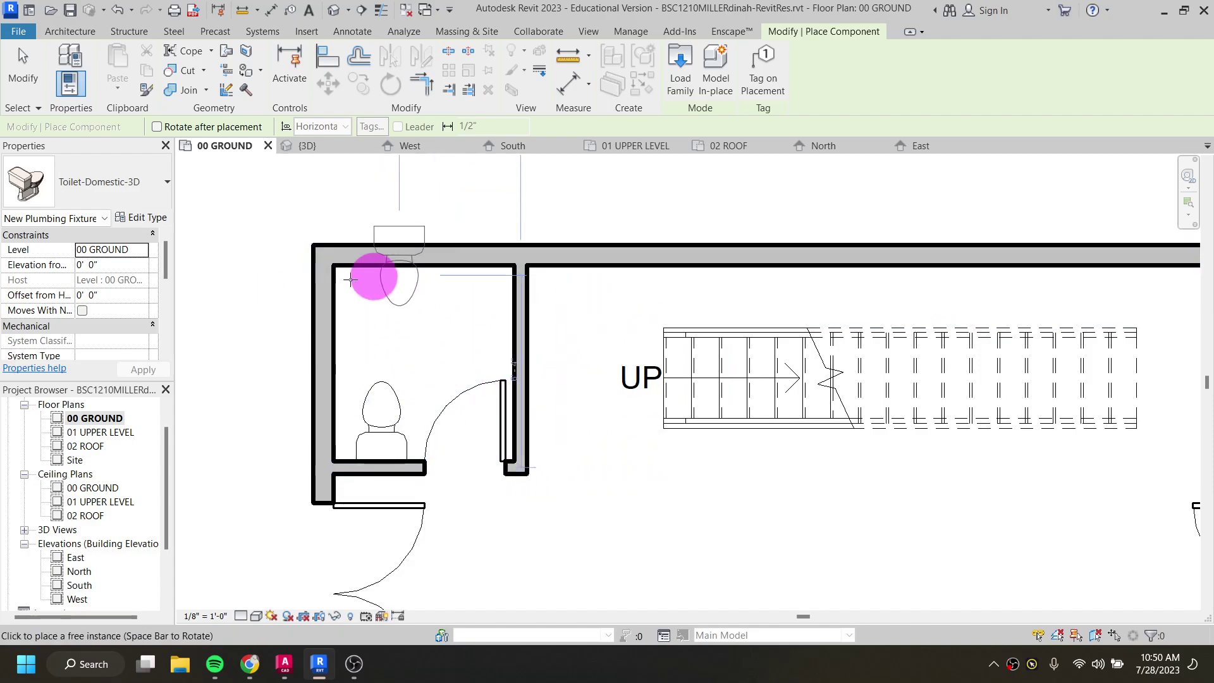
Step: In a new Chrome tab, search Google for 'revit pedestal sink'
{"action": "left_click", "coordinate": [263, 651]}
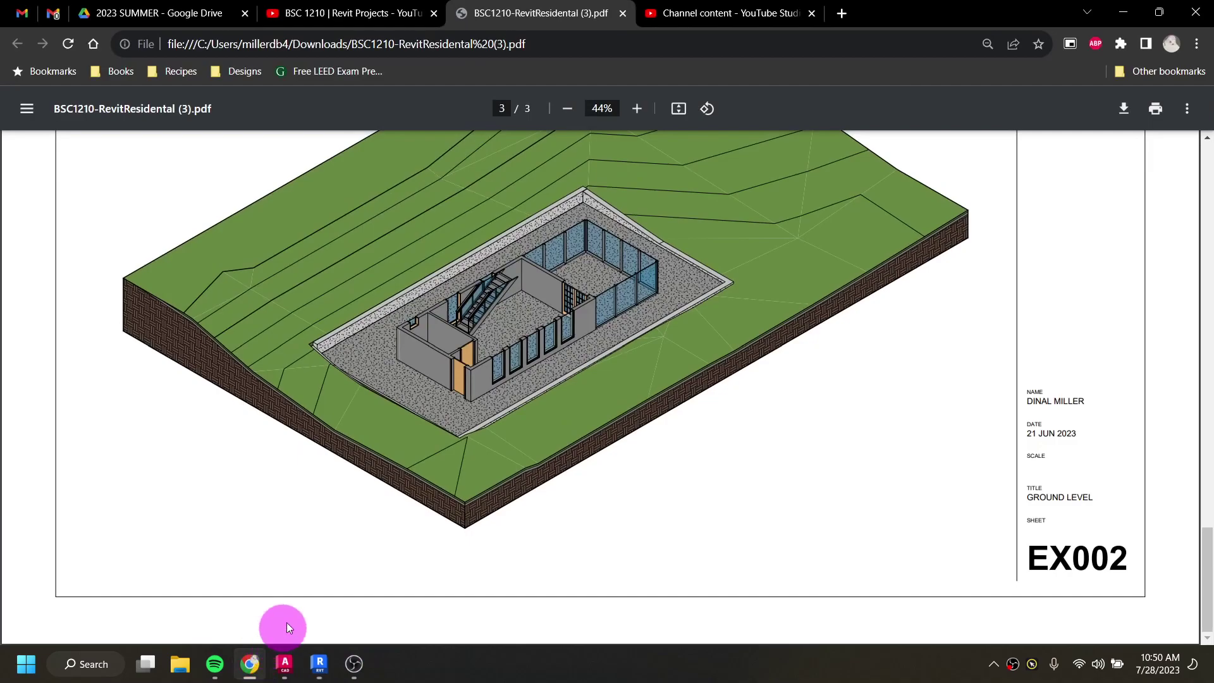
{"action": "left_click", "coordinate": [845, 12]}
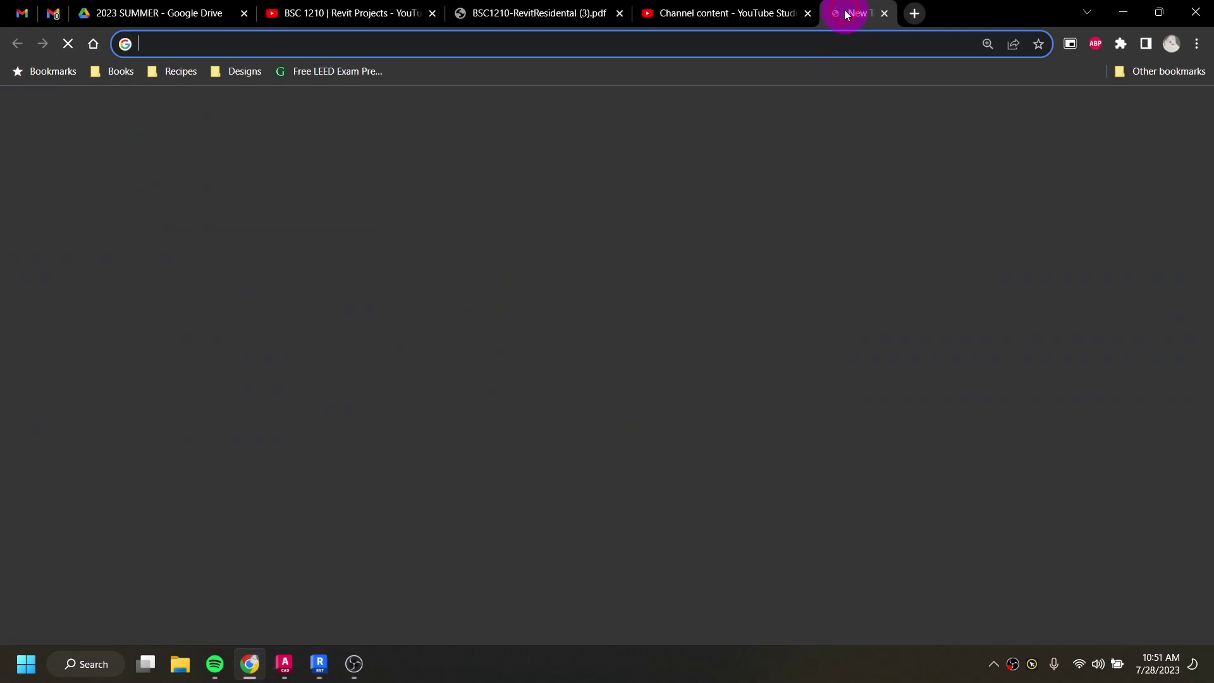
{"action": "type", "text": "revit ped"}
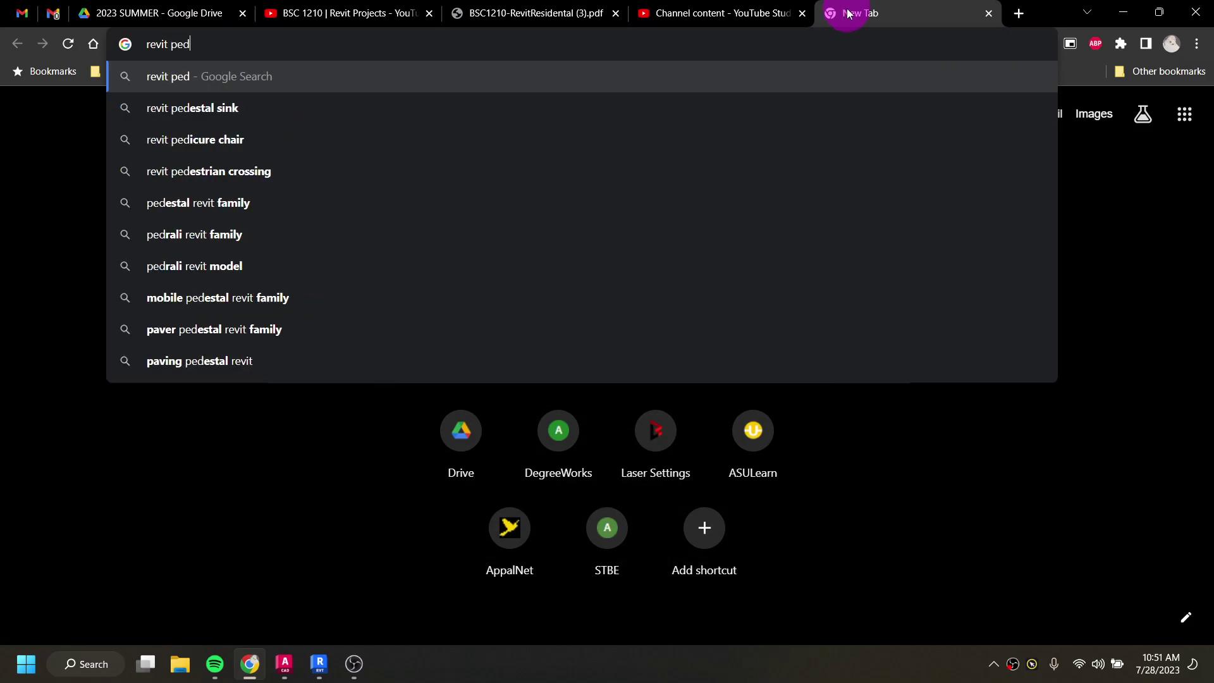
{"action": "key", "text": "Down"}
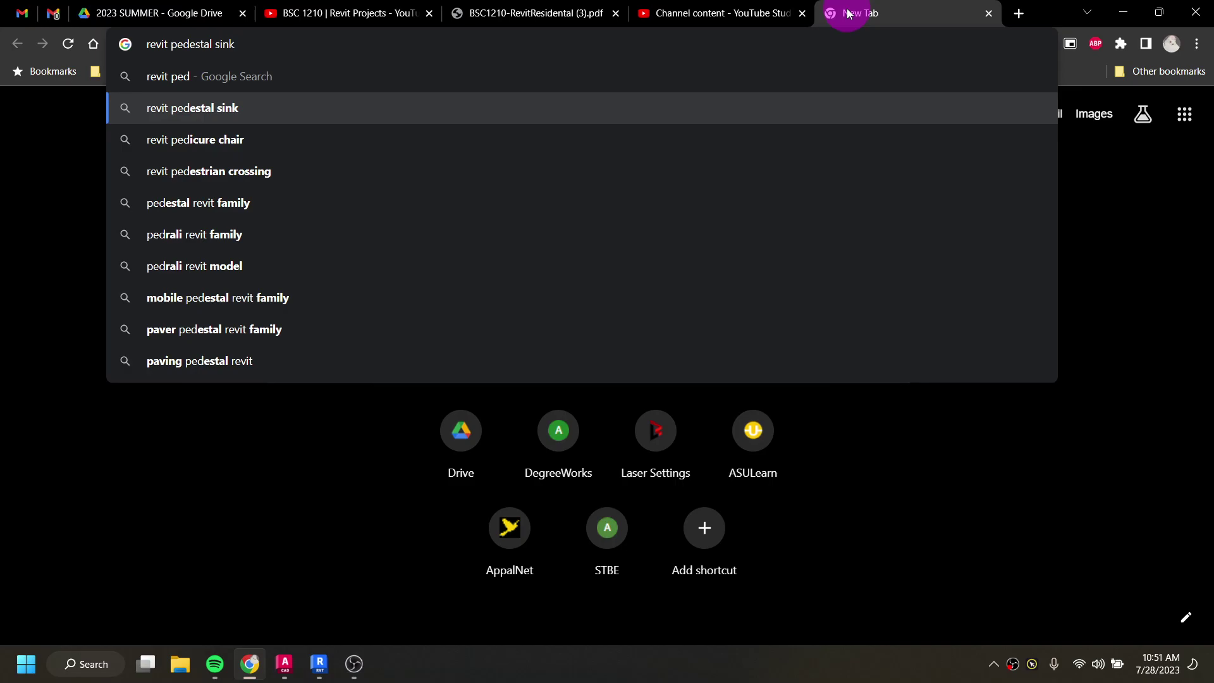
{"action": "left_click", "coordinate": [216, 107]}
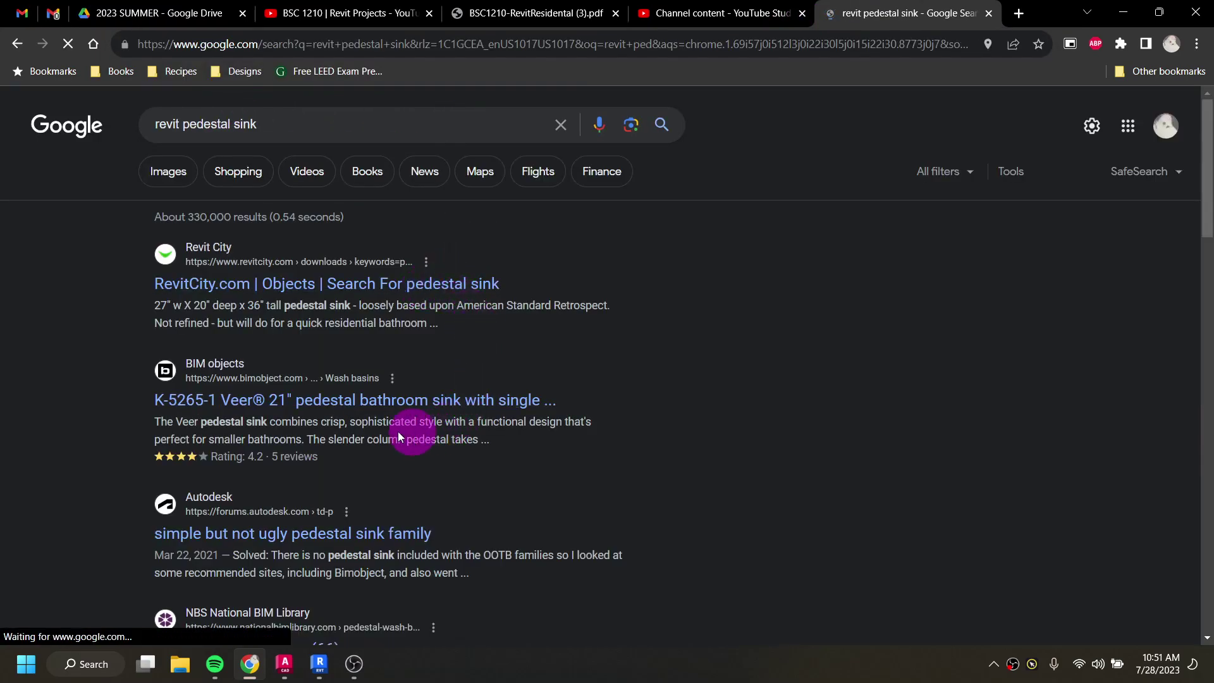
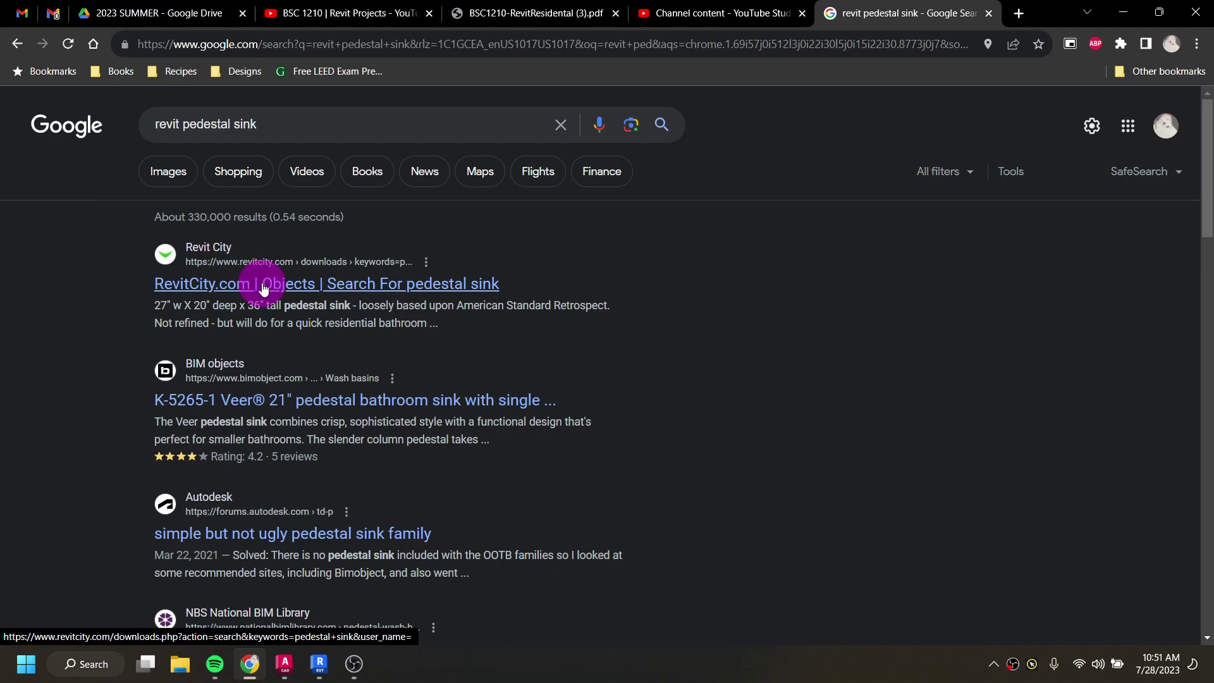
Step: Open the RevitCity.com and BIM objects K-5265-1 Veer pedestal sink results in background tabs
{"action": "middle_click", "coordinate": [263, 288]}
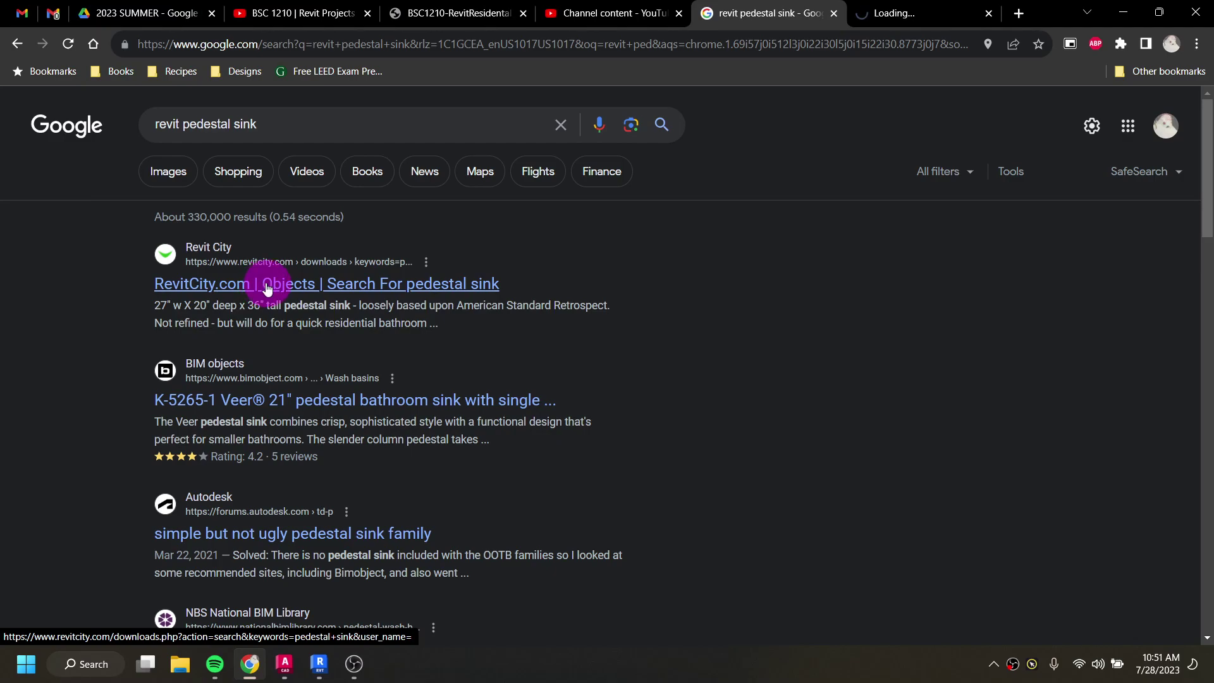
{"action": "middle_click", "coordinate": [288, 407]}
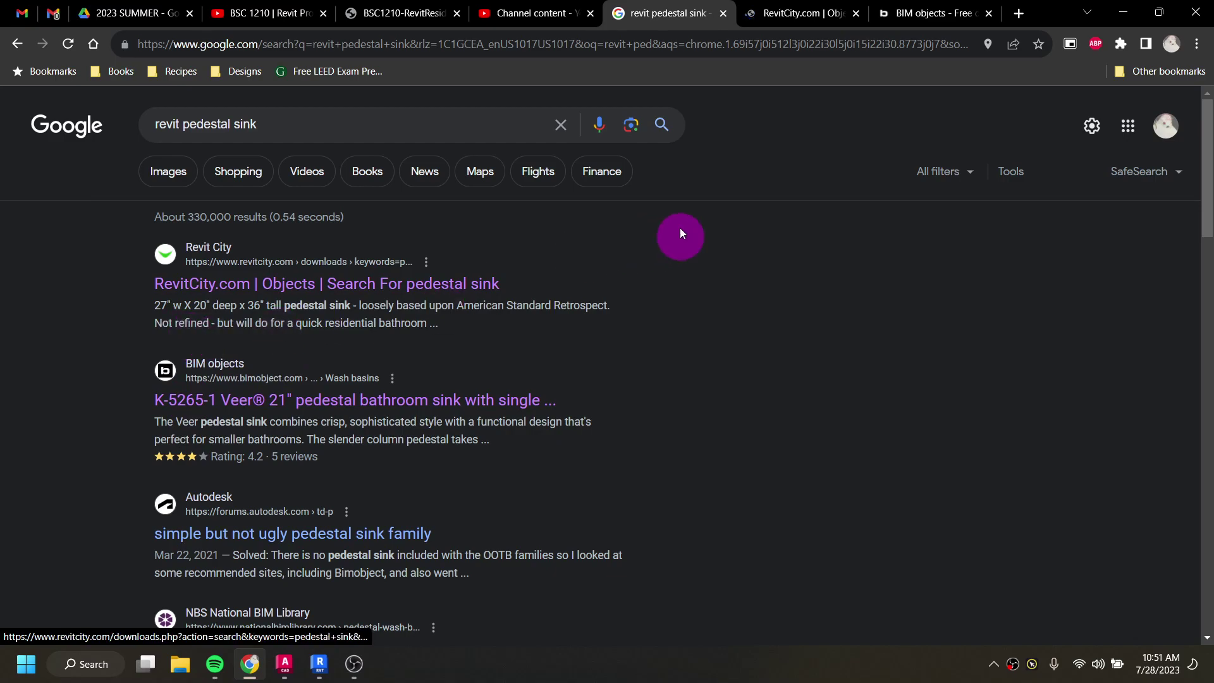
Step: Browse the Kohler K-5265-1 Veer pedestal sink page and cycle through its images
{"action": "left_click", "coordinate": [882, 20]}
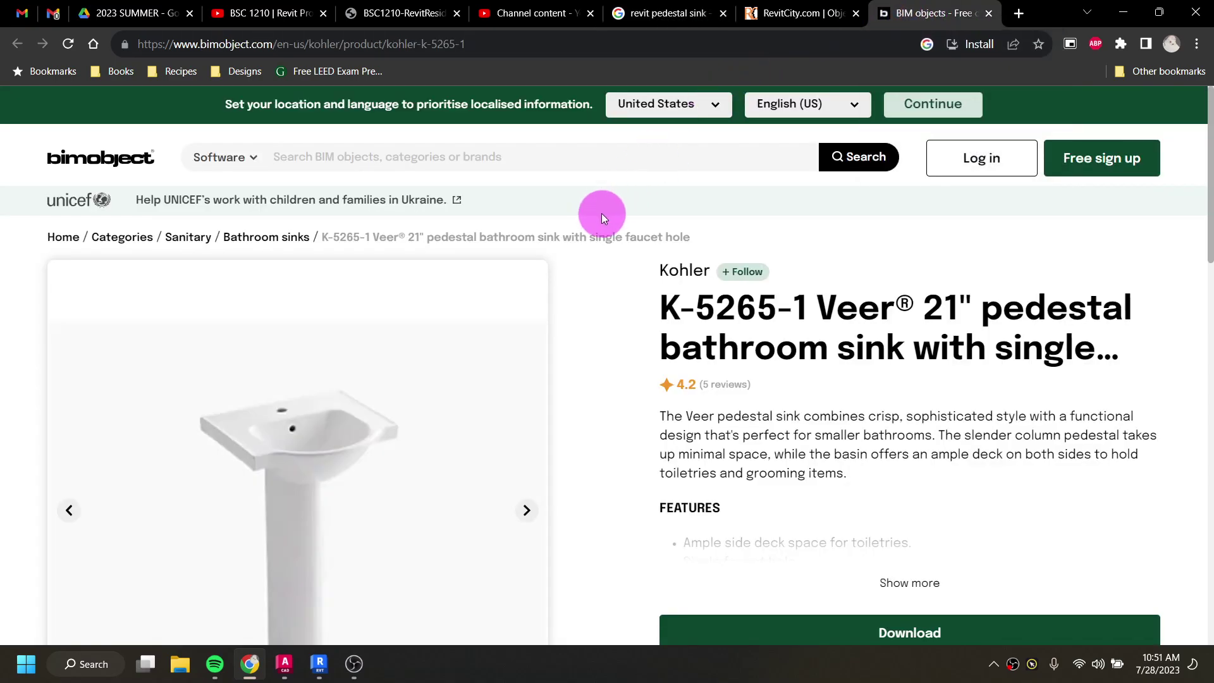
{"action": "scroll", "coordinate": [601, 214], "scroll_direction": "down", "scroll_amount": 1}
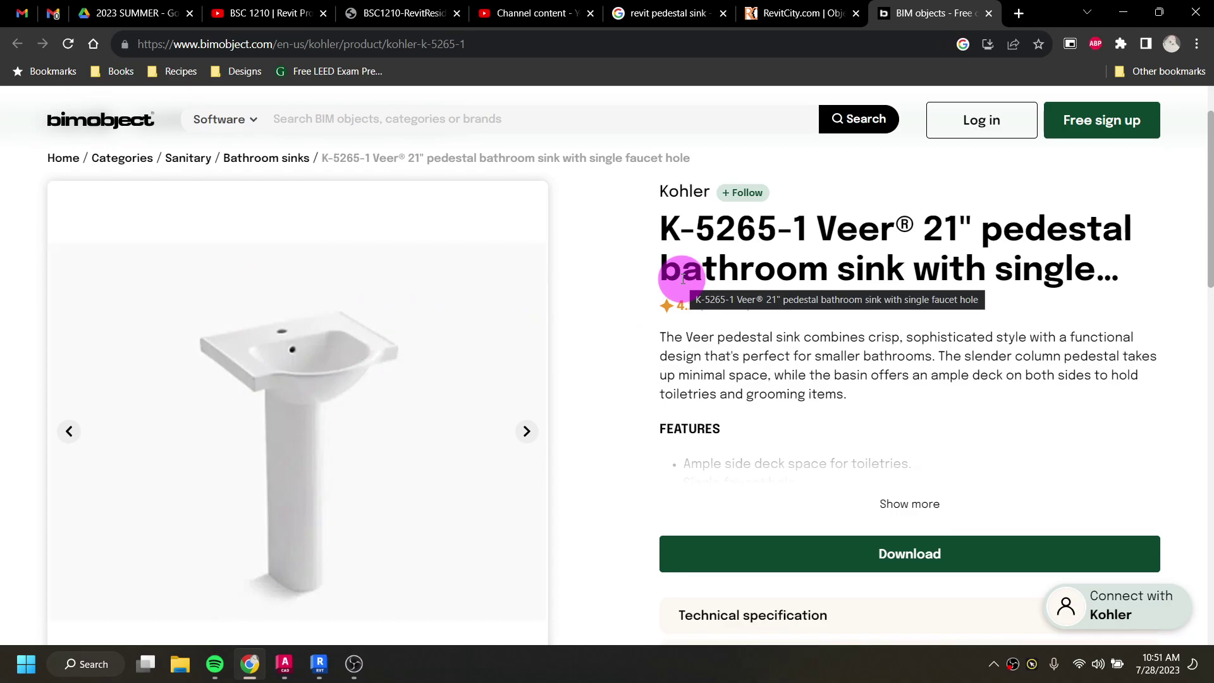
{"action": "scroll", "coordinate": [529, 300], "scroll_direction": "down", "scroll_amount": 1}
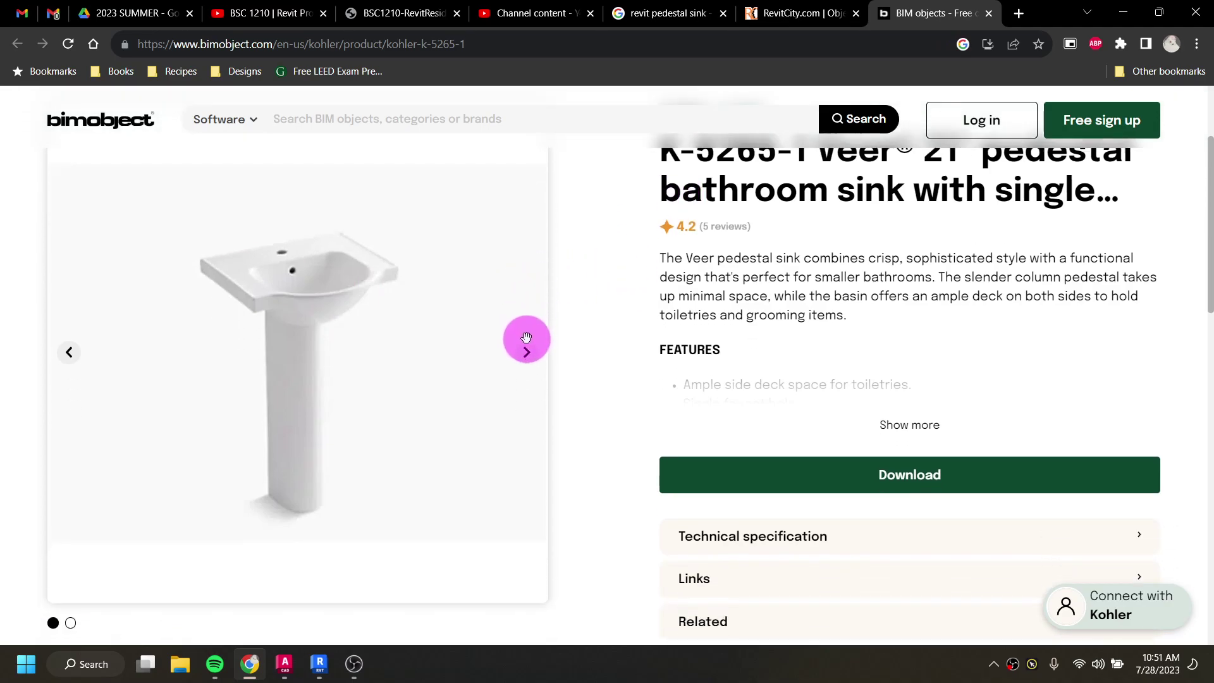
{"action": "left_click", "coordinate": [529, 366]}
{"action": "left_click", "coordinate": [529, 365]}
{"action": "scroll", "coordinate": [667, 338], "scroll_direction": "down", "scroll_amount": 3}
{"action": "scroll", "coordinate": [665, 332], "scroll_direction": "down", "scroll_amount": 3}
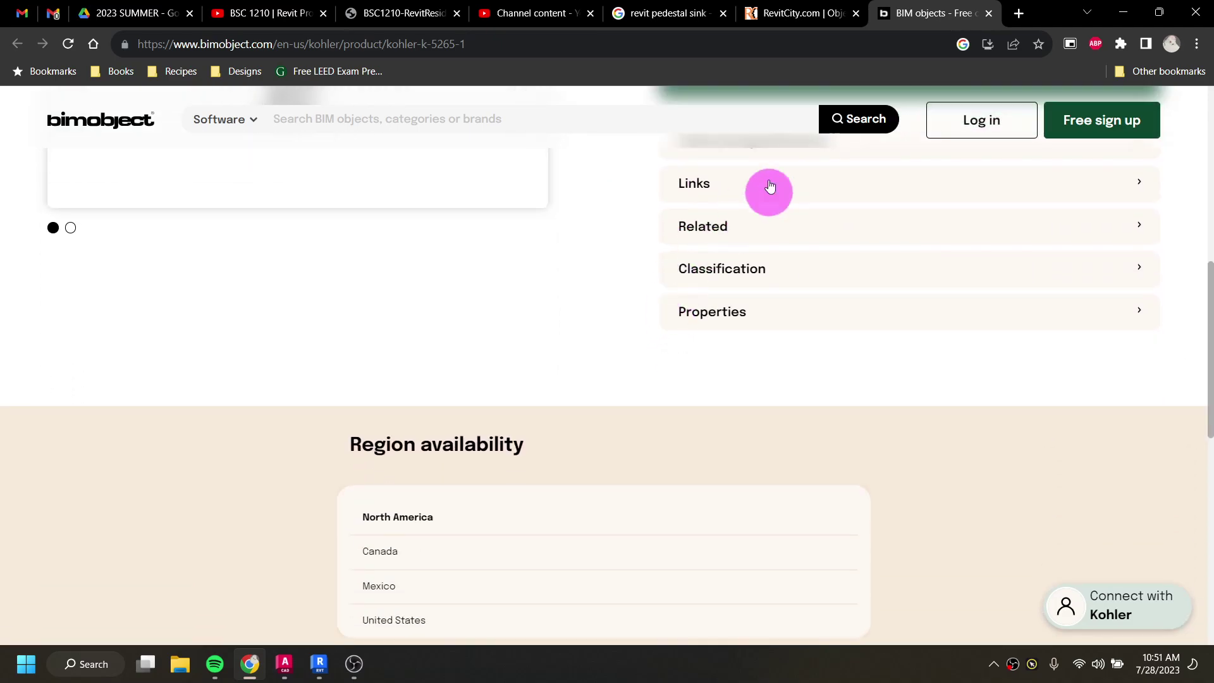
{"action": "scroll", "coordinate": [591, 333], "scroll_direction": "up", "scroll_amount": 7}
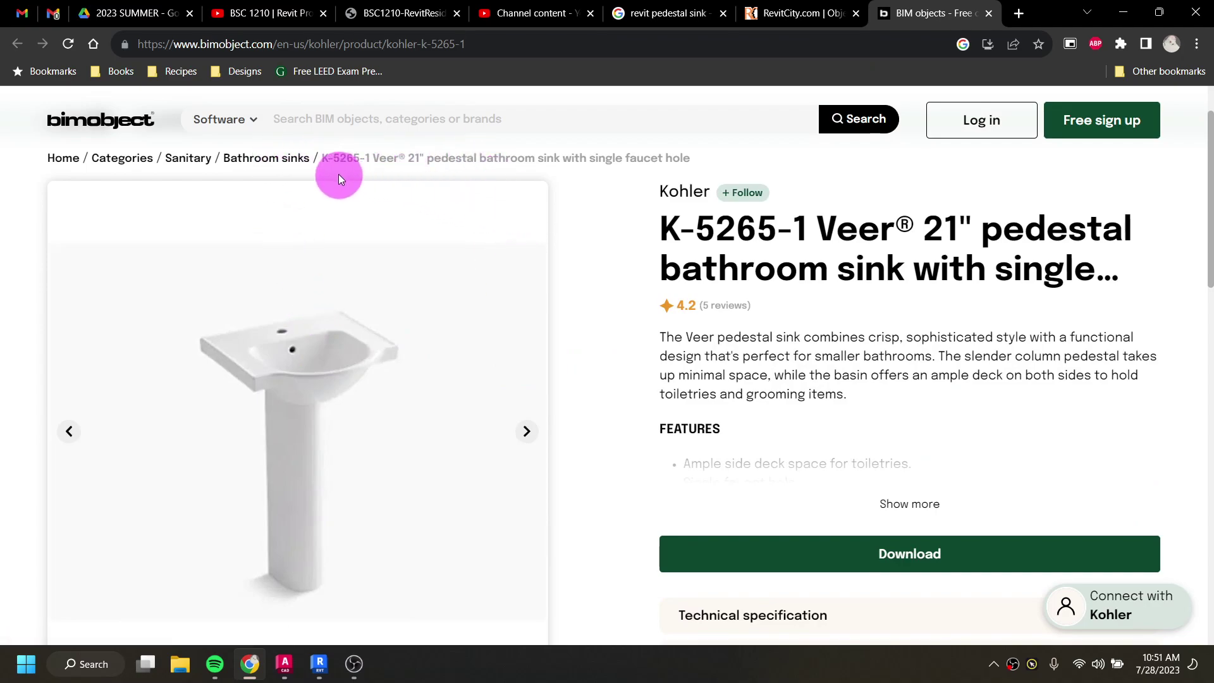
Step: Go up to the Bathroom sinks category and scroll through its sink listing
{"action": "left_click", "coordinate": [286, 166]}
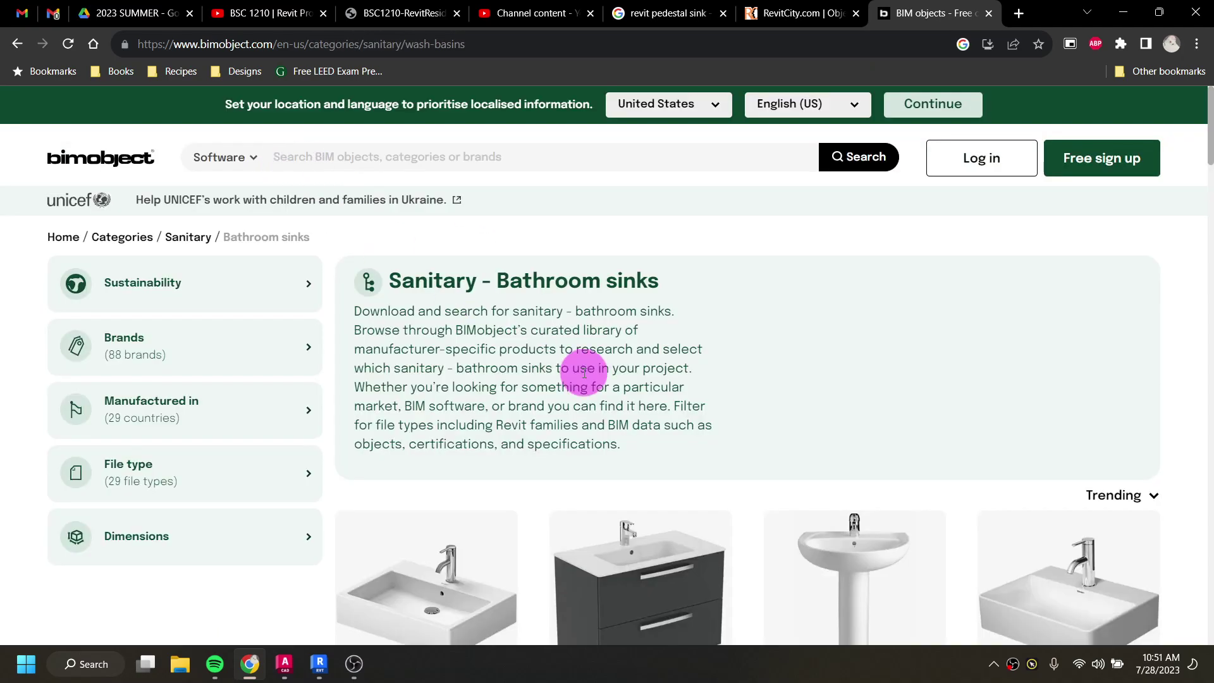
{"action": "scroll", "coordinate": [588, 373], "scroll_direction": "down", "scroll_amount": 3}
{"action": "scroll", "coordinate": [599, 380], "scroll_direction": "down", "scroll_amount": 3}
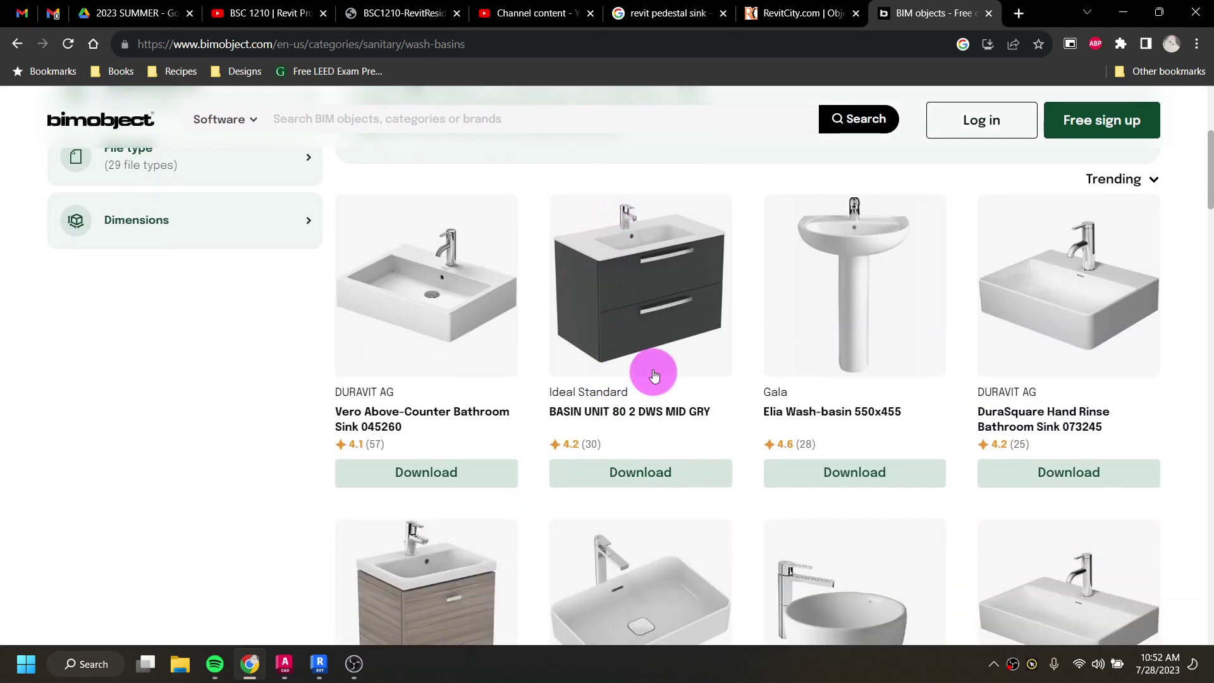
Step: Scroll through RevitCity's pedestal sink results, then return to the BIM objects bathroom sinks tab
{"action": "left_click", "coordinate": [790, 14]}
{"action": "scroll", "coordinate": [534, 392], "scroll_direction": "down", "scroll_amount": 6}
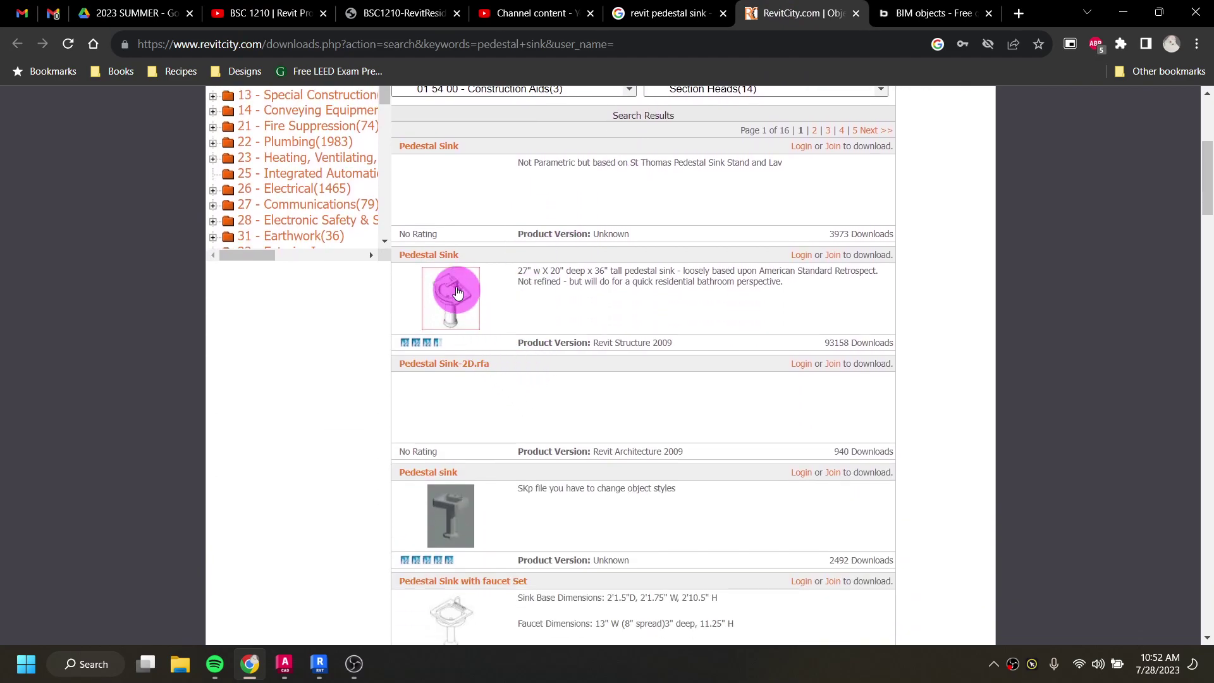
{"action": "scroll", "coordinate": [483, 435], "scroll_direction": "down", "scroll_amount": 3}
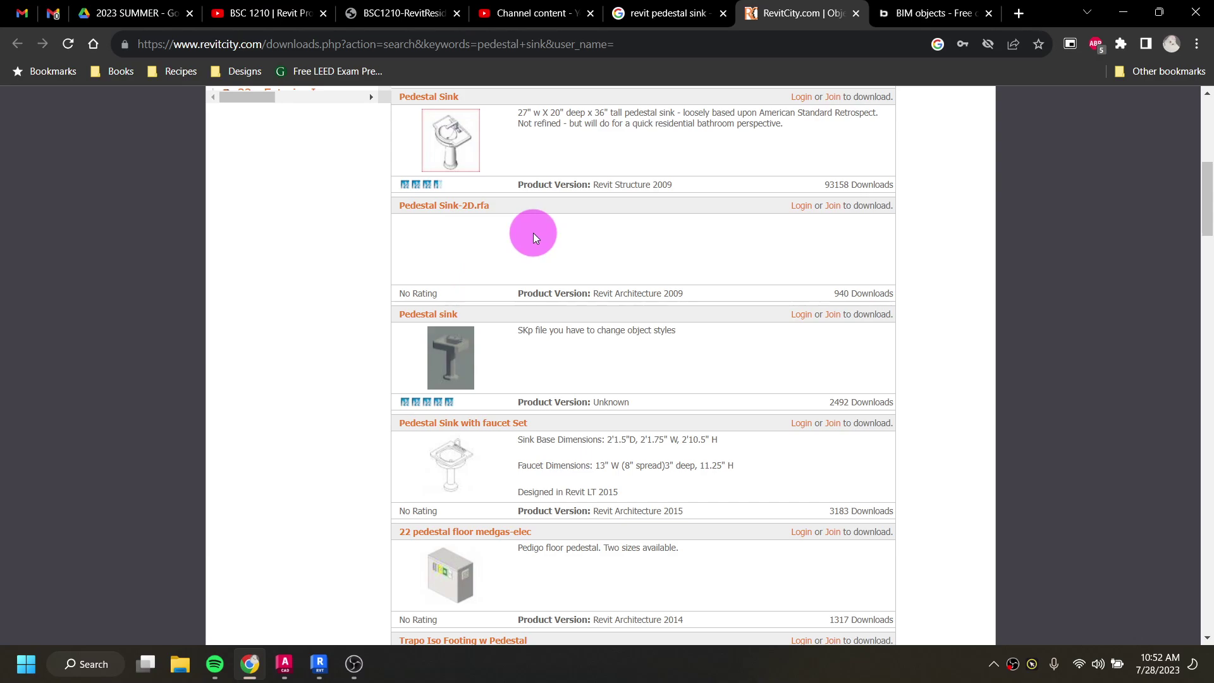
{"action": "scroll", "coordinate": [531, 237], "scroll_direction": "down", "scroll_amount": 5}
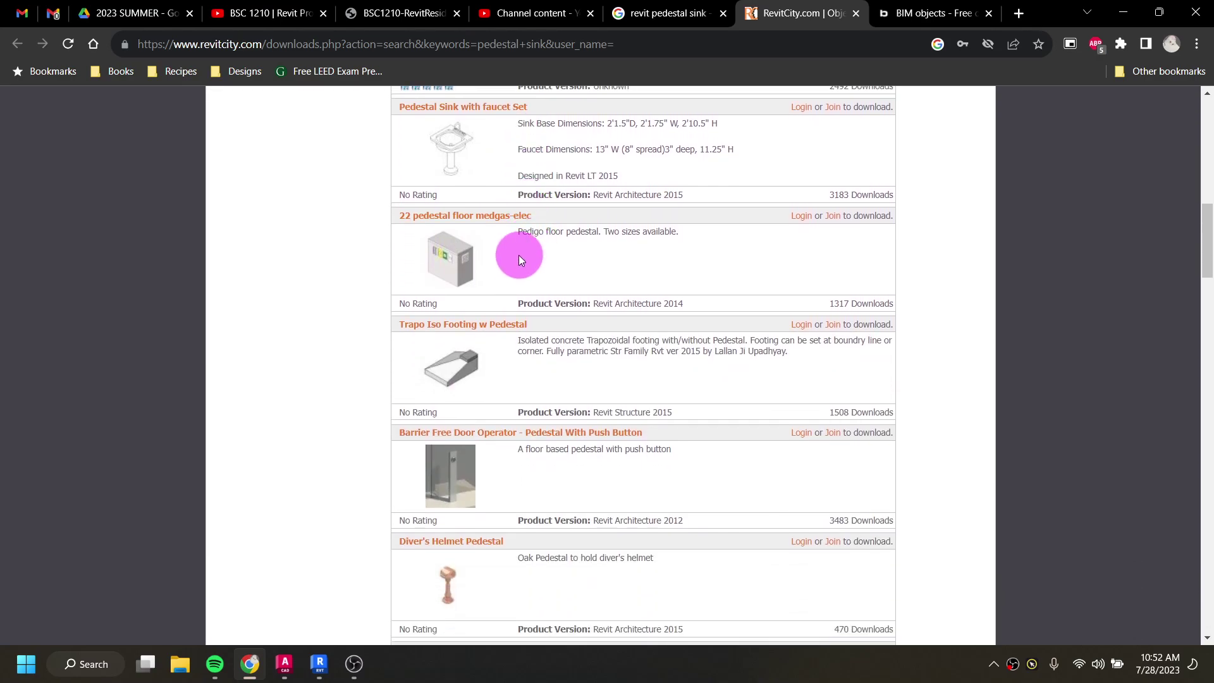
{"action": "scroll", "coordinate": [514, 264], "scroll_direction": "down", "scroll_amount": 5}
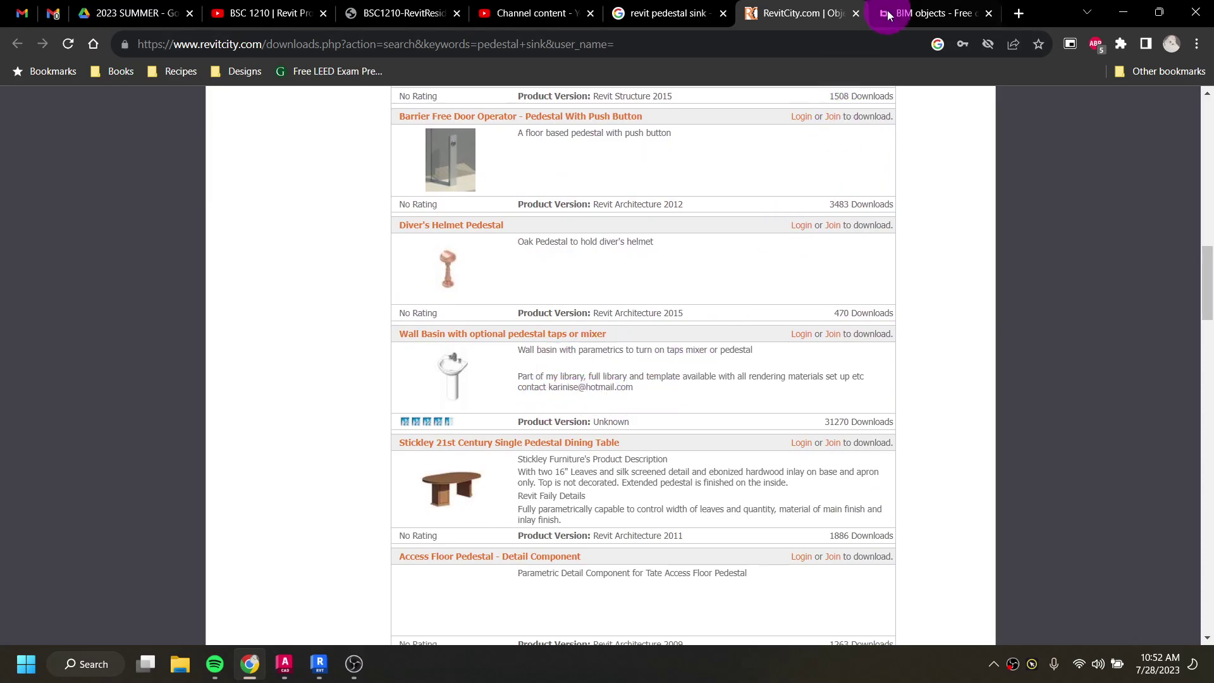
{"action": "left_click", "coordinate": [884, 18]}
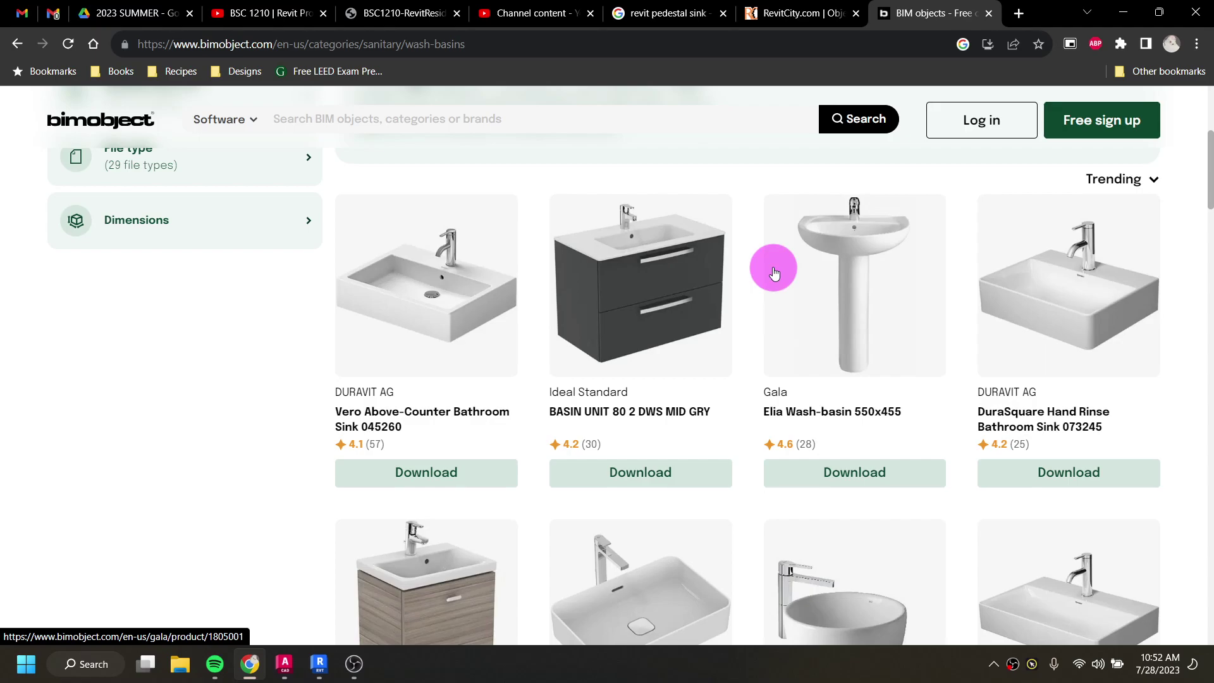
Step: Start the Elia Wash-basin download and sign up with a personal Google account
{"action": "scroll", "coordinate": [875, 371], "scroll_direction": "up", "scroll_amount": 1}
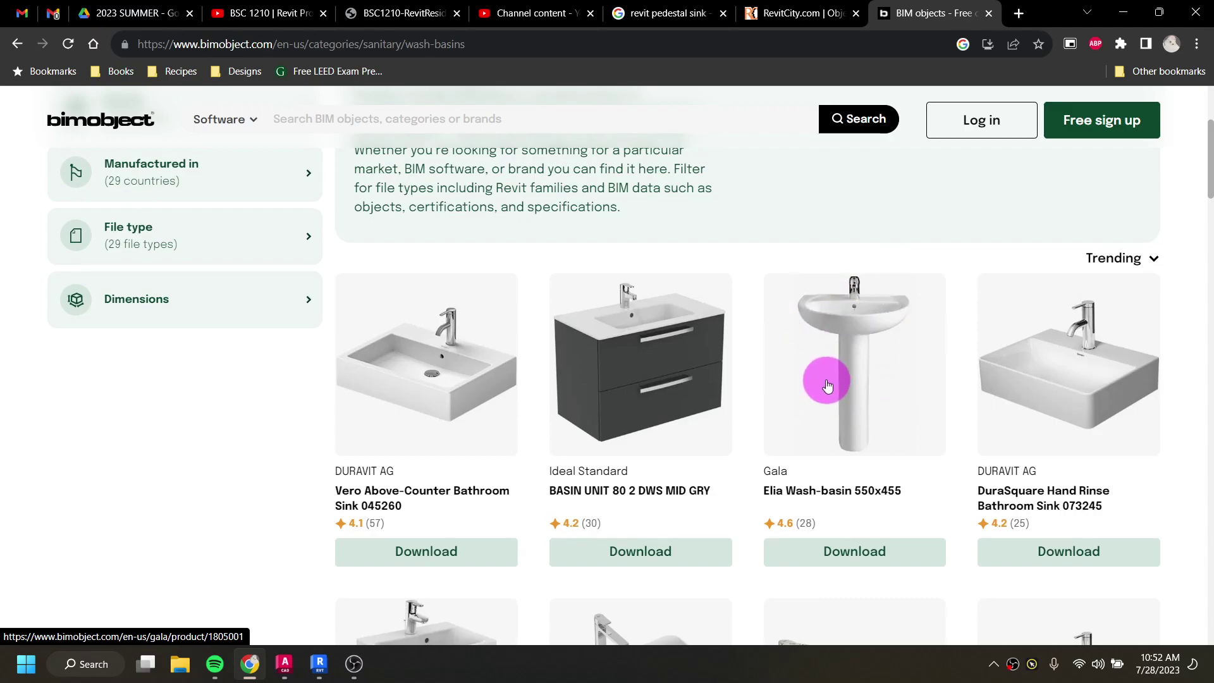
{"action": "left_click", "coordinate": [858, 556]}
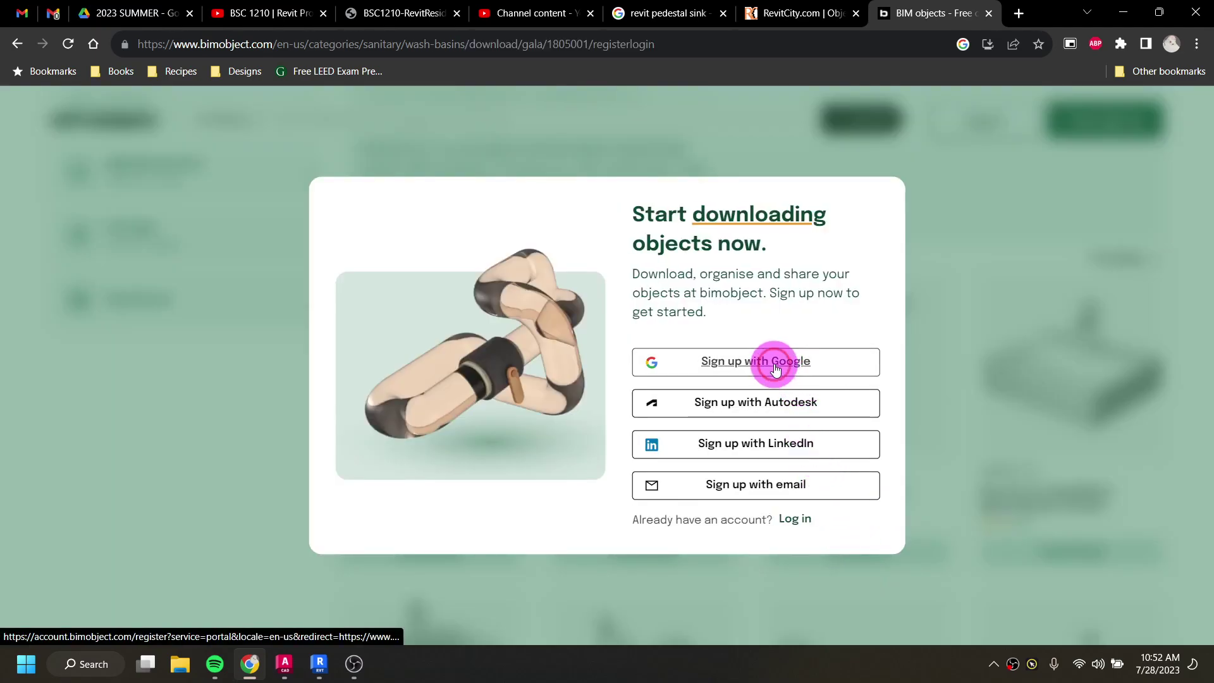
{"action": "left_click", "coordinate": [775, 369]}
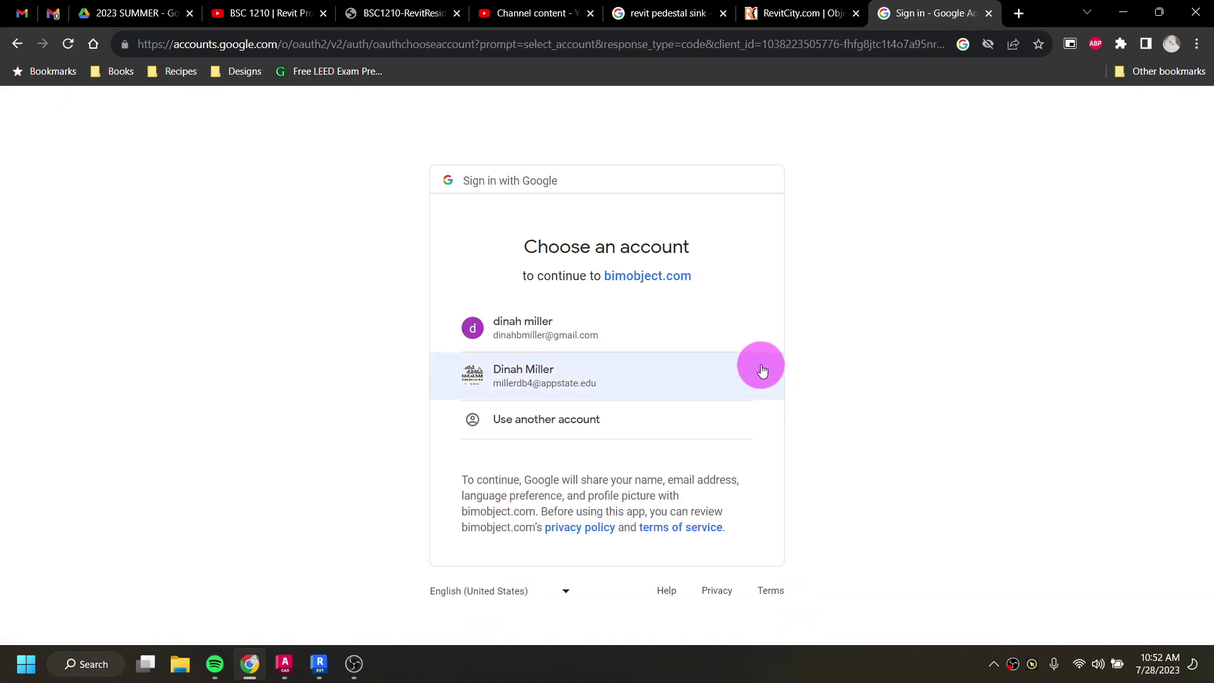
{"action": "left_click", "coordinate": [596, 378]}
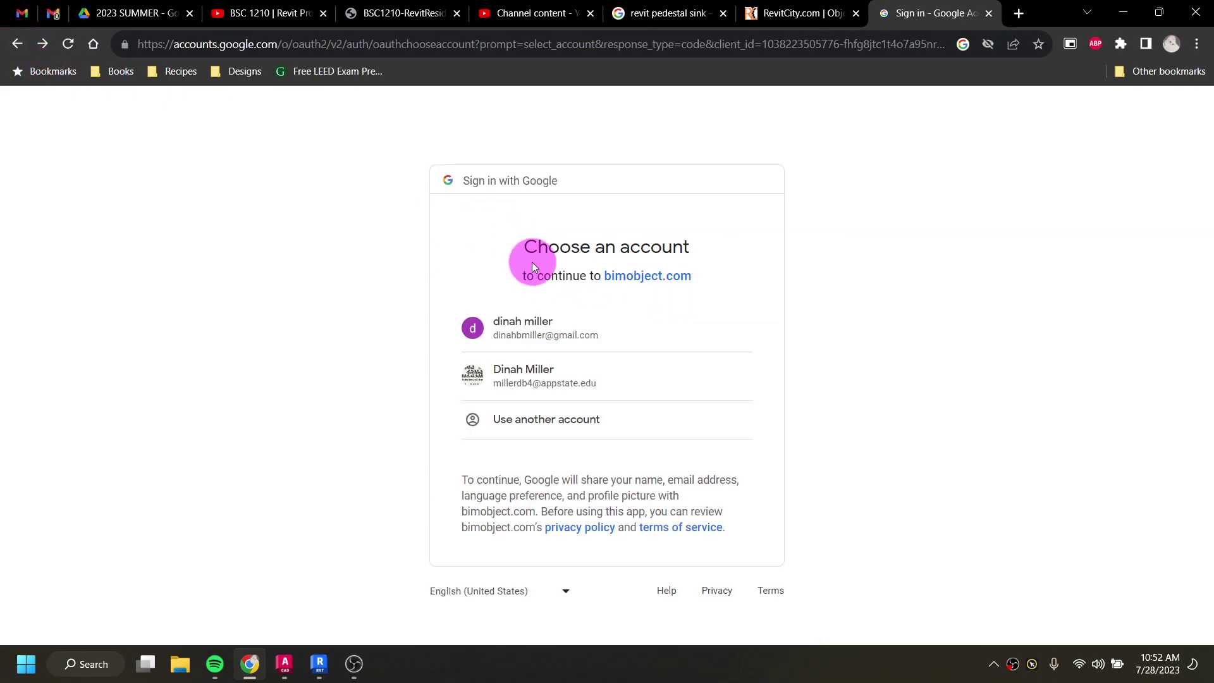
{"action": "left_click", "coordinate": [559, 340]}
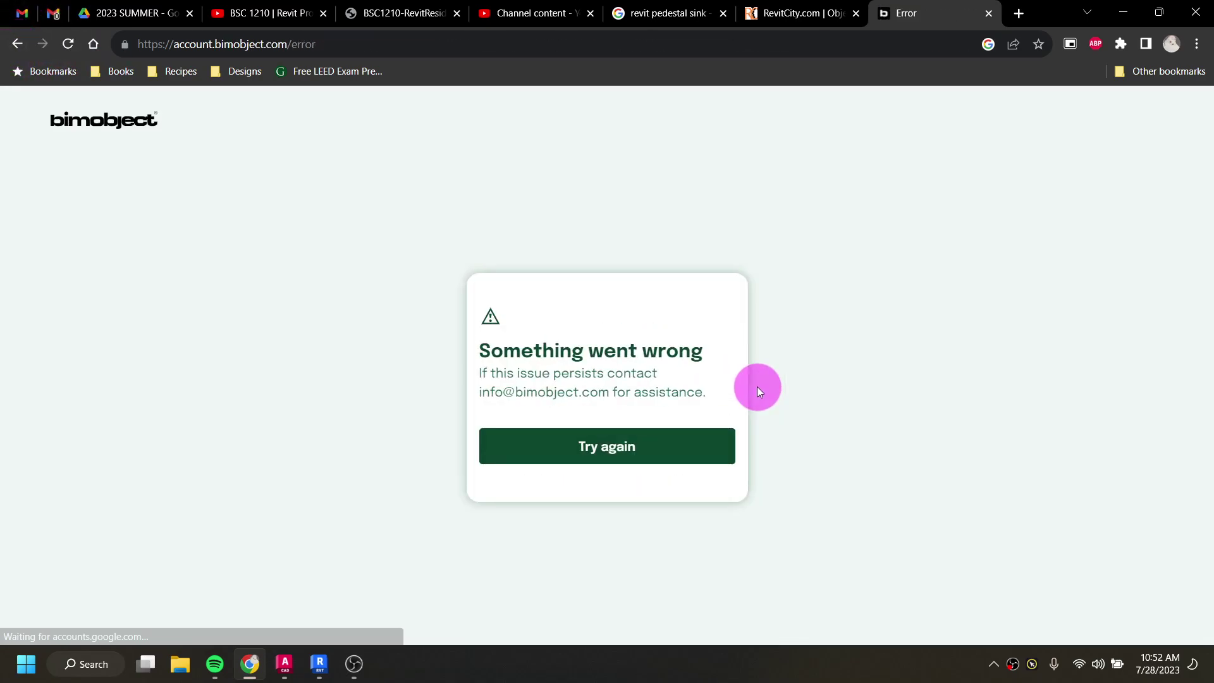
Step: Retry after the sign-in error, log in with Google, and return to the BIMobject start page
{"action": "left_click", "coordinate": [643, 454]}
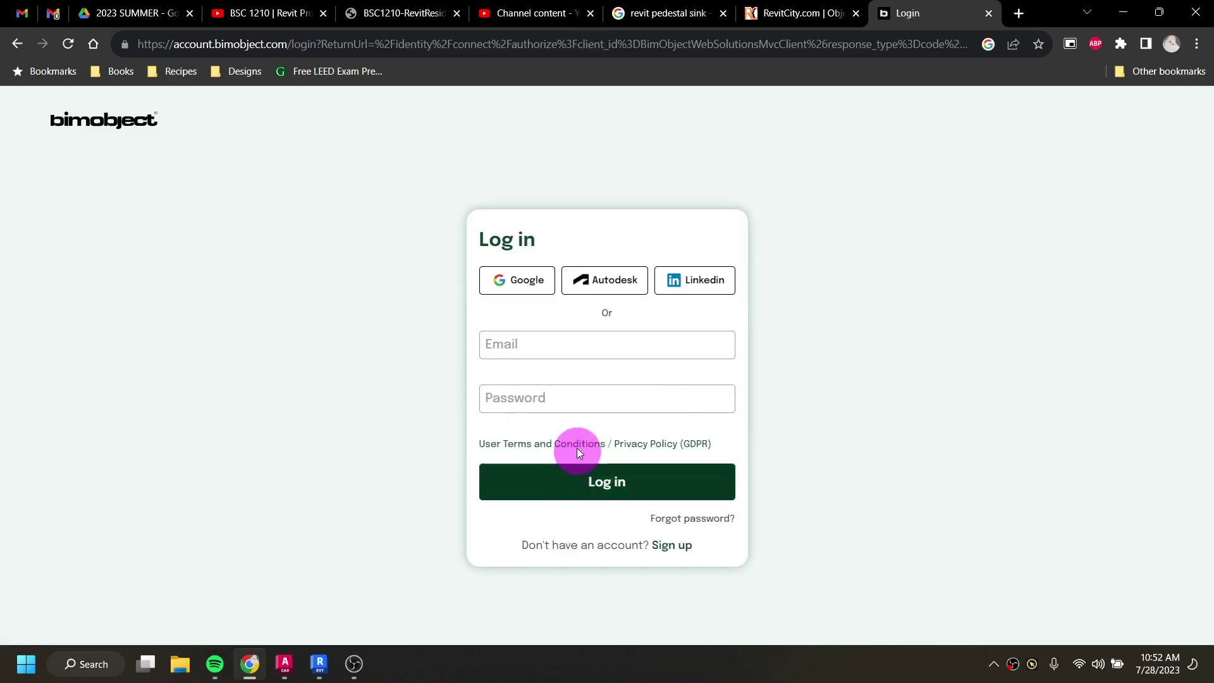
{"action": "left_click", "coordinate": [526, 281]}
{"action": "left_click", "coordinate": [595, 331]}
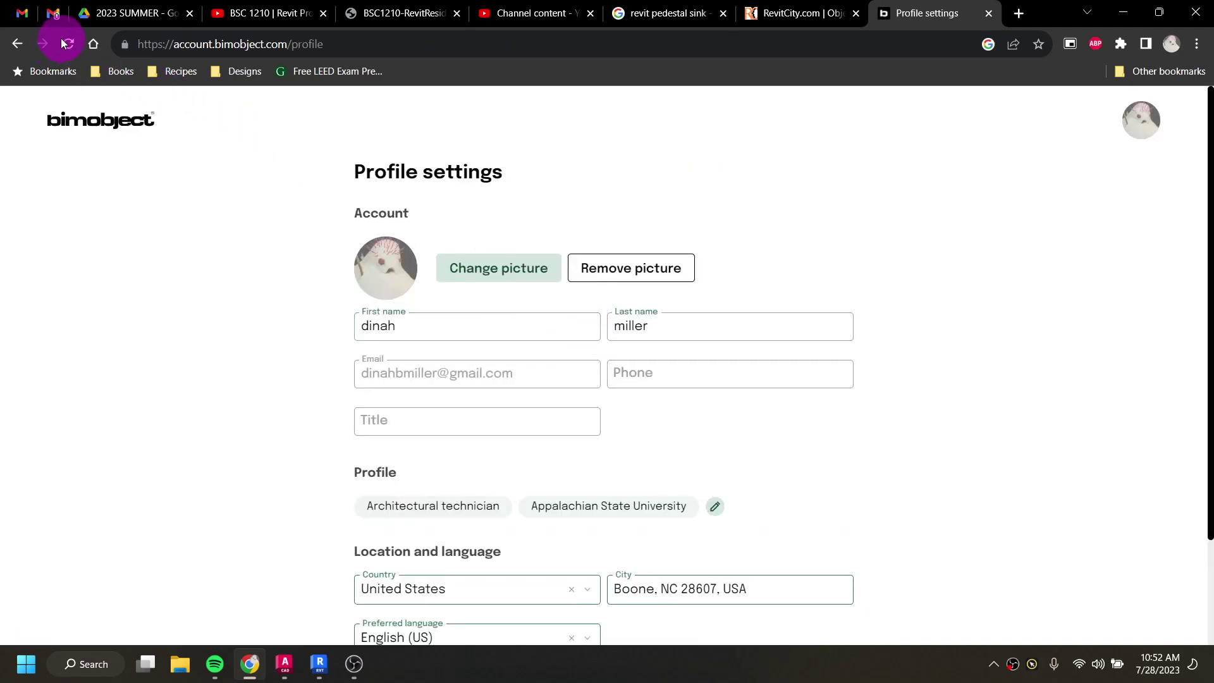
{"action": "left_click", "coordinate": [18, 45]}
{"action": "left_click", "coordinate": [17, 45]}
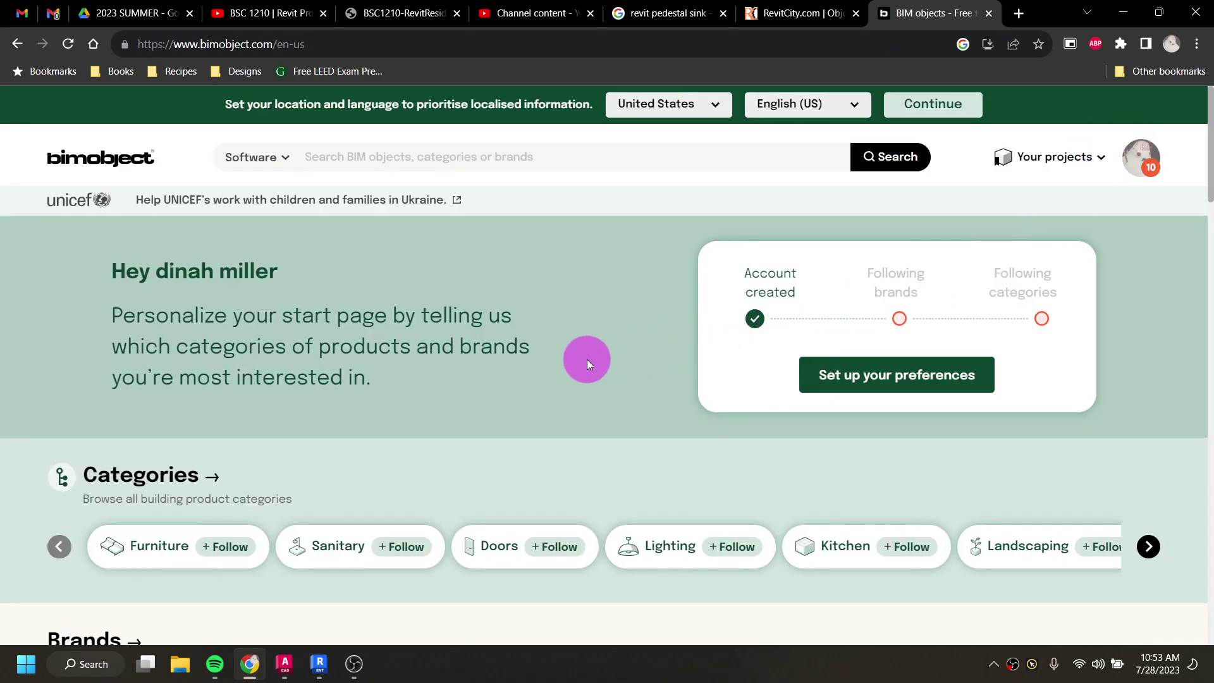
Step: Search BIMobject for 'pedestal sink', correcting the misspelled search term
{"action": "scroll", "coordinate": [553, 358], "scroll_direction": "down", "scroll_amount": 4}
{"action": "scroll", "coordinate": [548, 358], "scroll_direction": "up", "scroll_amount": 4}
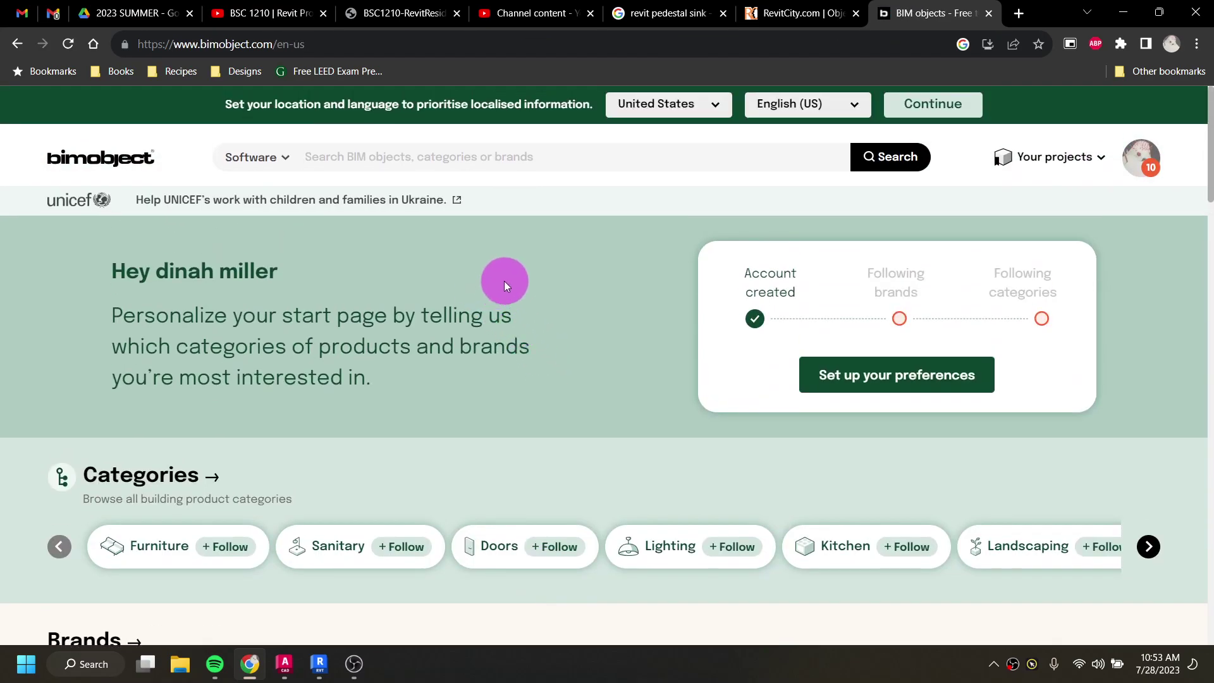
{"action": "left_click", "coordinate": [463, 149]}
{"action": "type", "text": "ped"}
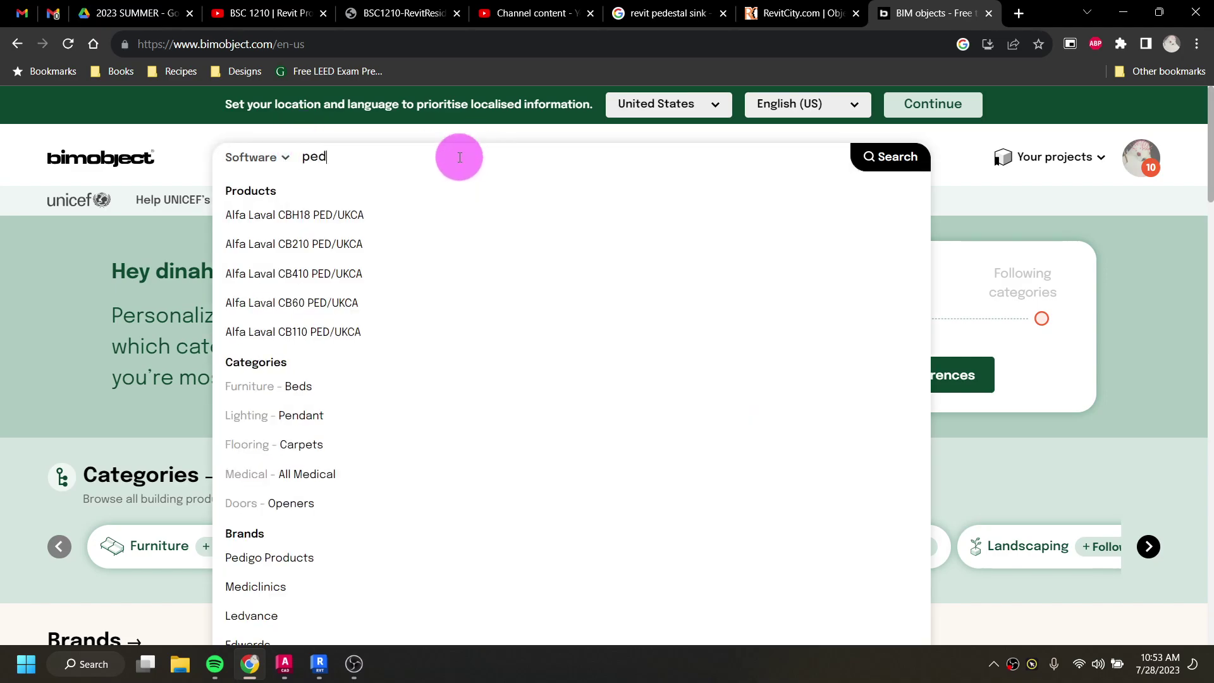
{"action": "type", "text": "est"}
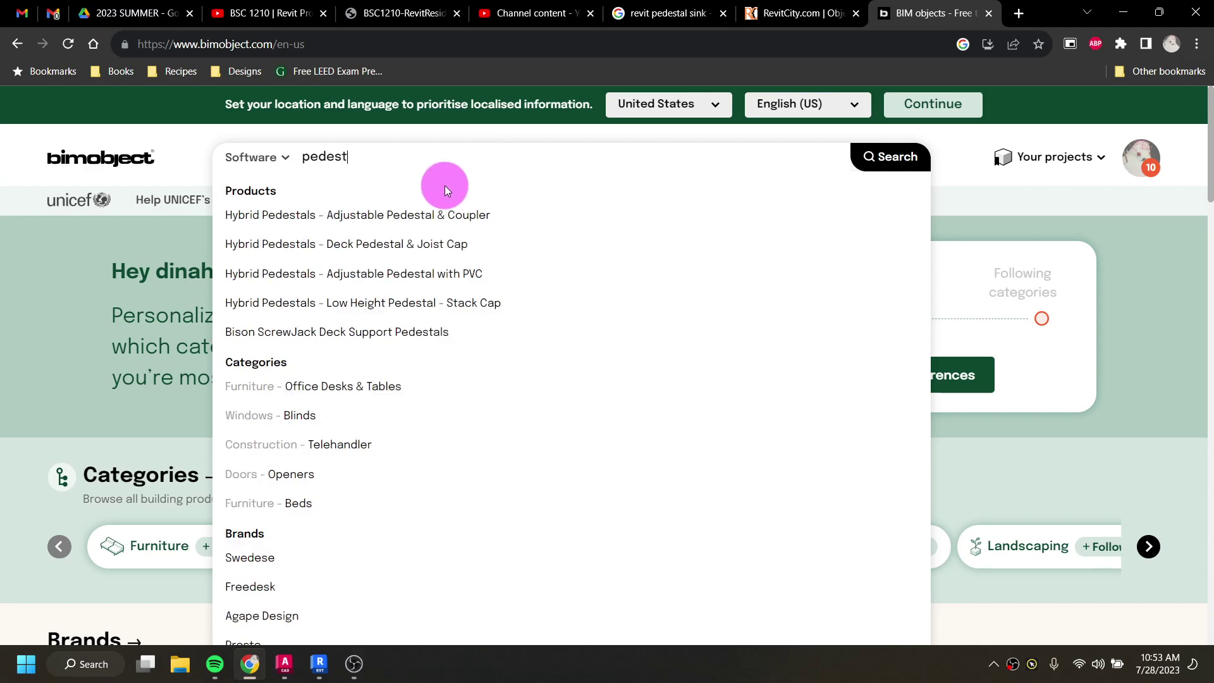
{"action": "type", "text": "a;"}
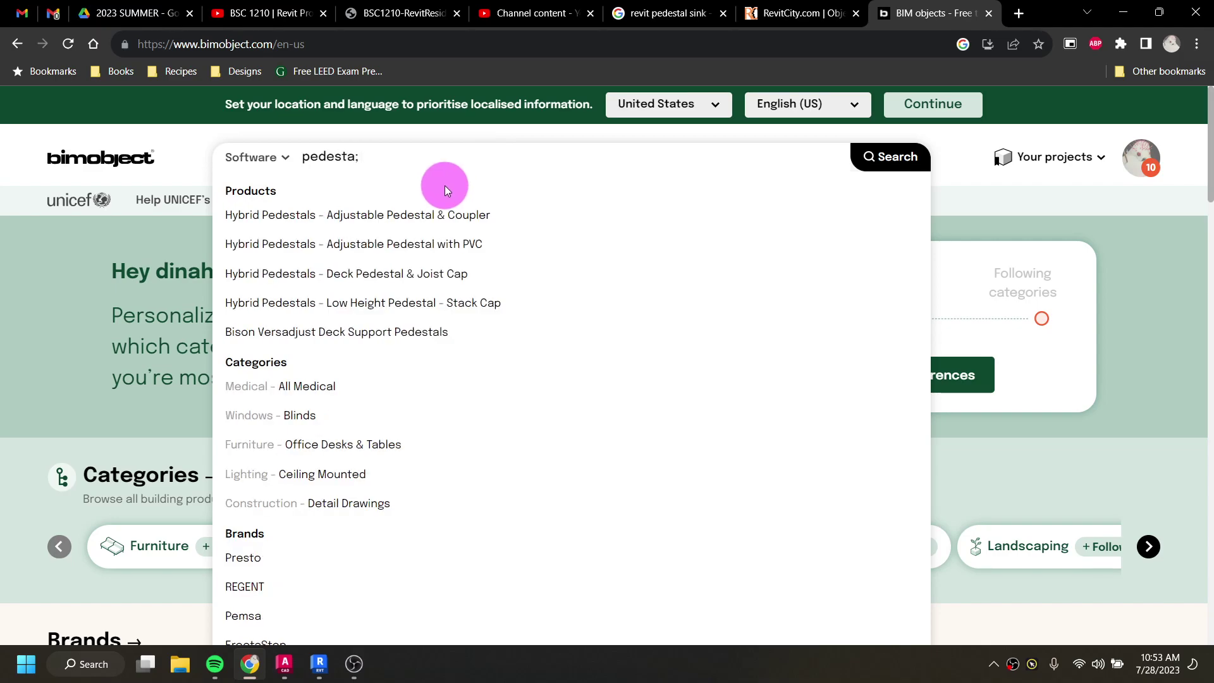
{"action": "type", "text": " sink"}
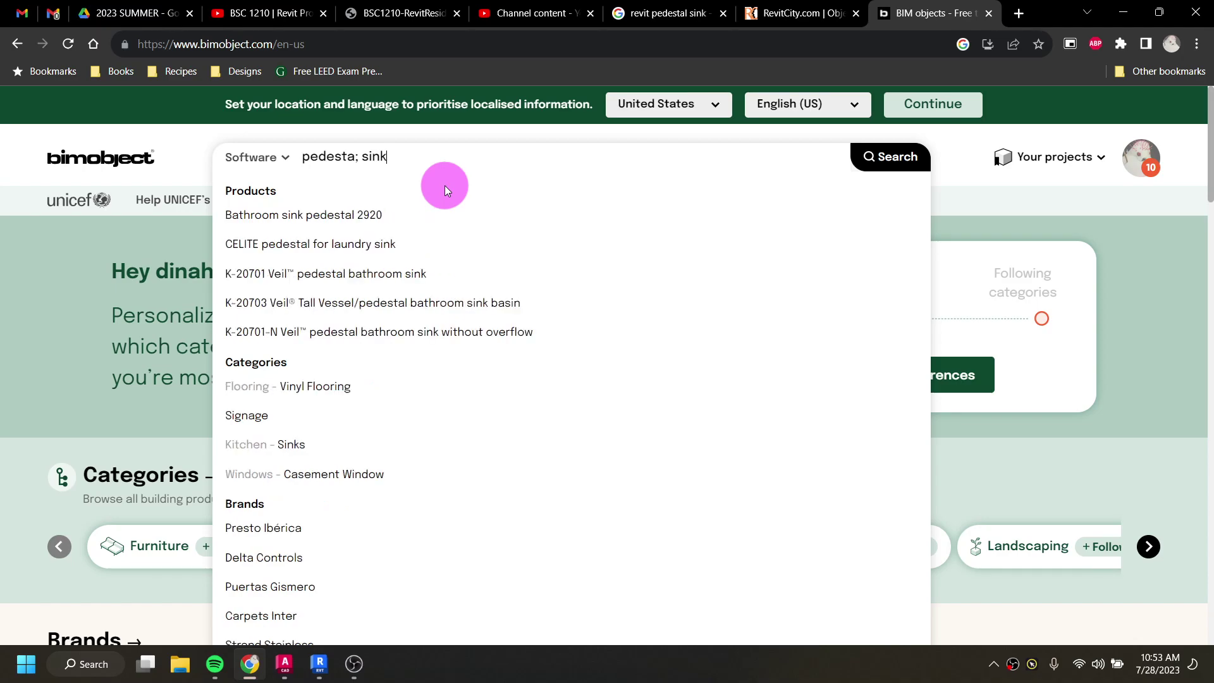
{"action": "key", "text": "Return"}
{"action": "left_click", "coordinate": [356, 158]}
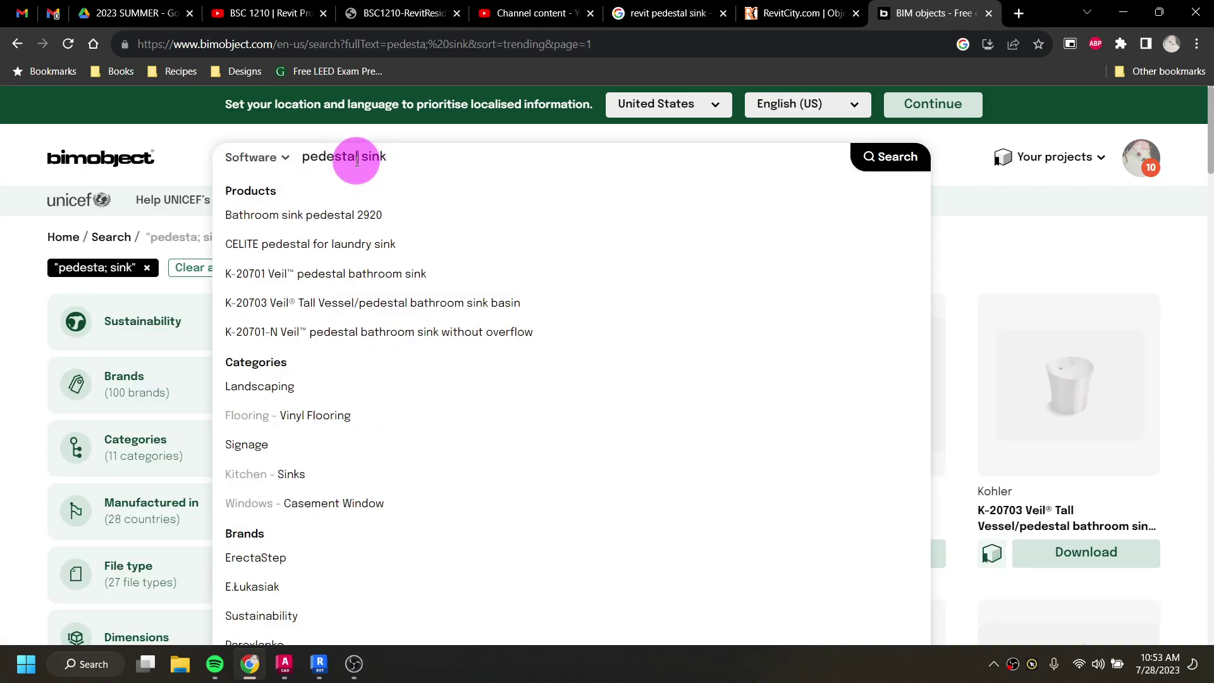
{"action": "type", "text": "l"}
{"action": "key", "text": "Return"}
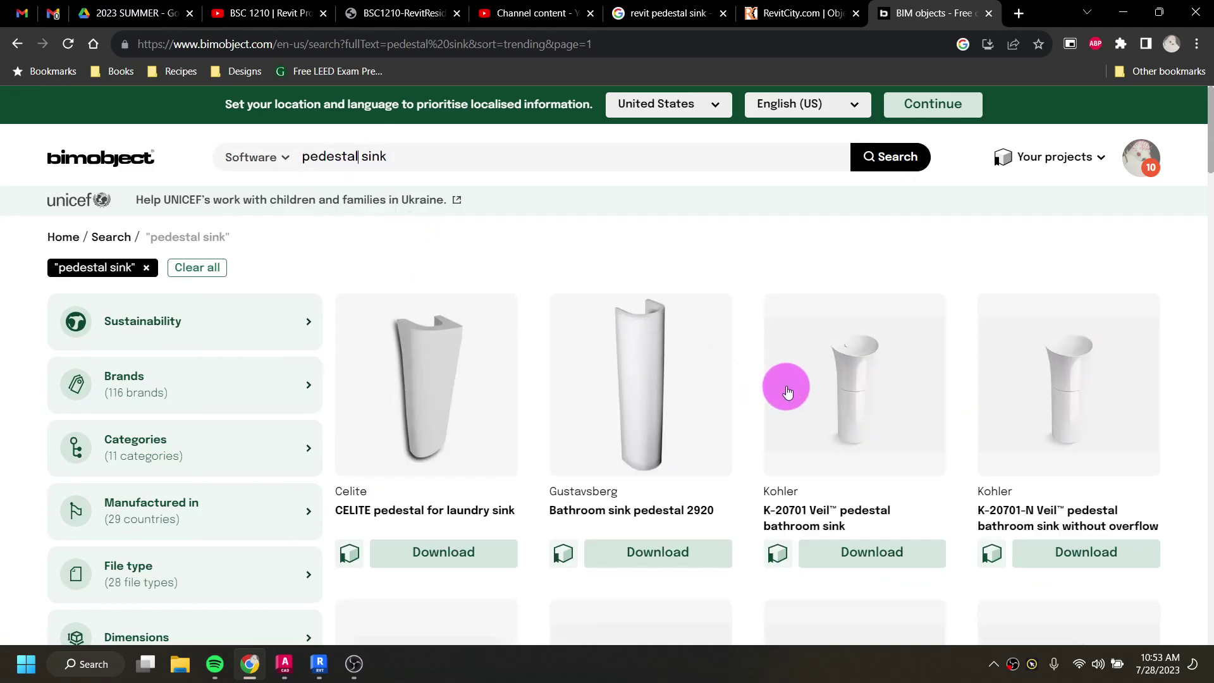
Step: Load results from a search suggestion and scroll to the Kohler K-2238-1 Memoirs Classic 24" sink
{"action": "scroll", "coordinate": [427, 248], "scroll_direction": "down", "scroll_amount": 2}
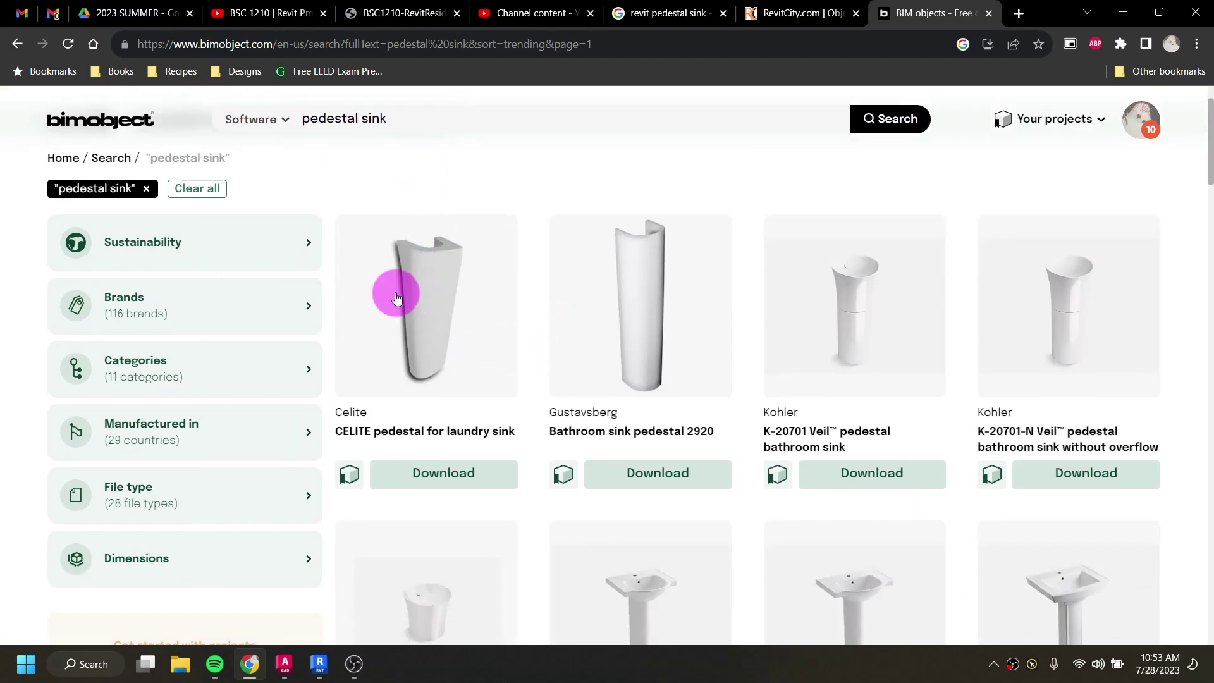
{"action": "scroll", "coordinate": [411, 297], "scroll_direction": "down", "scroll_amount": 2}
{"action": "scroll", "coordinate": [676, 446], "scroll_direction": "down", "scroll_amount": 8}
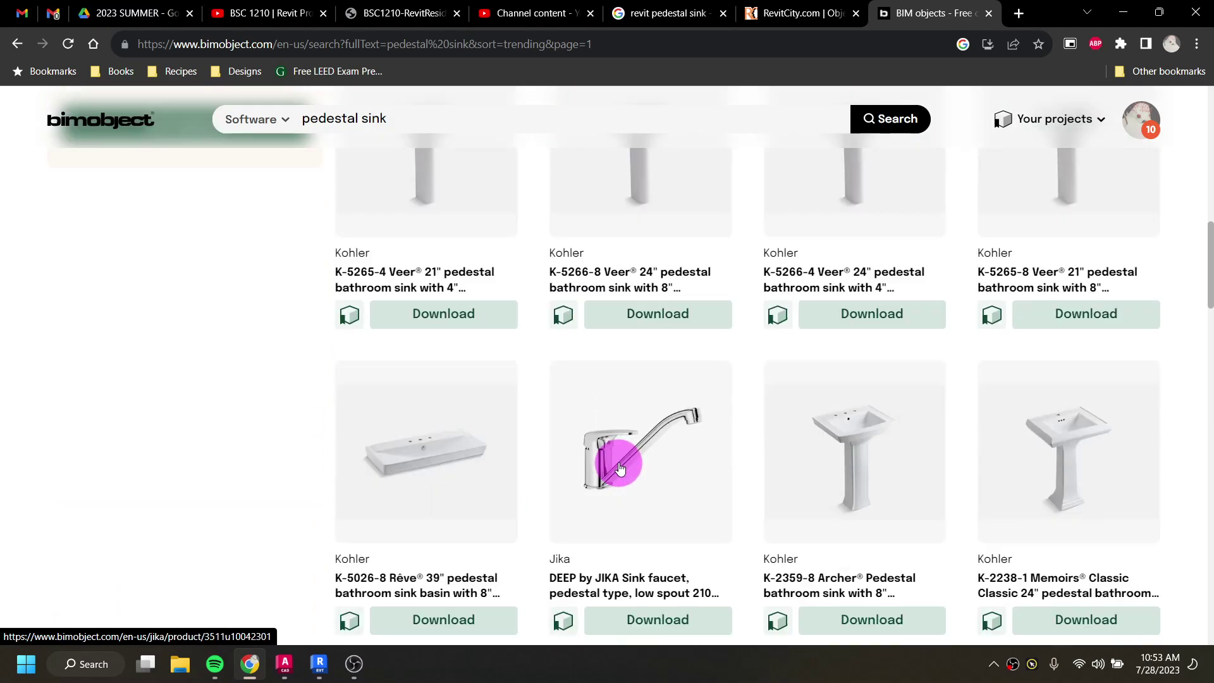
{"action": "scroll", "coordinate": [455, 471], "scroll_direction": "down", "scroll_amount": 5}
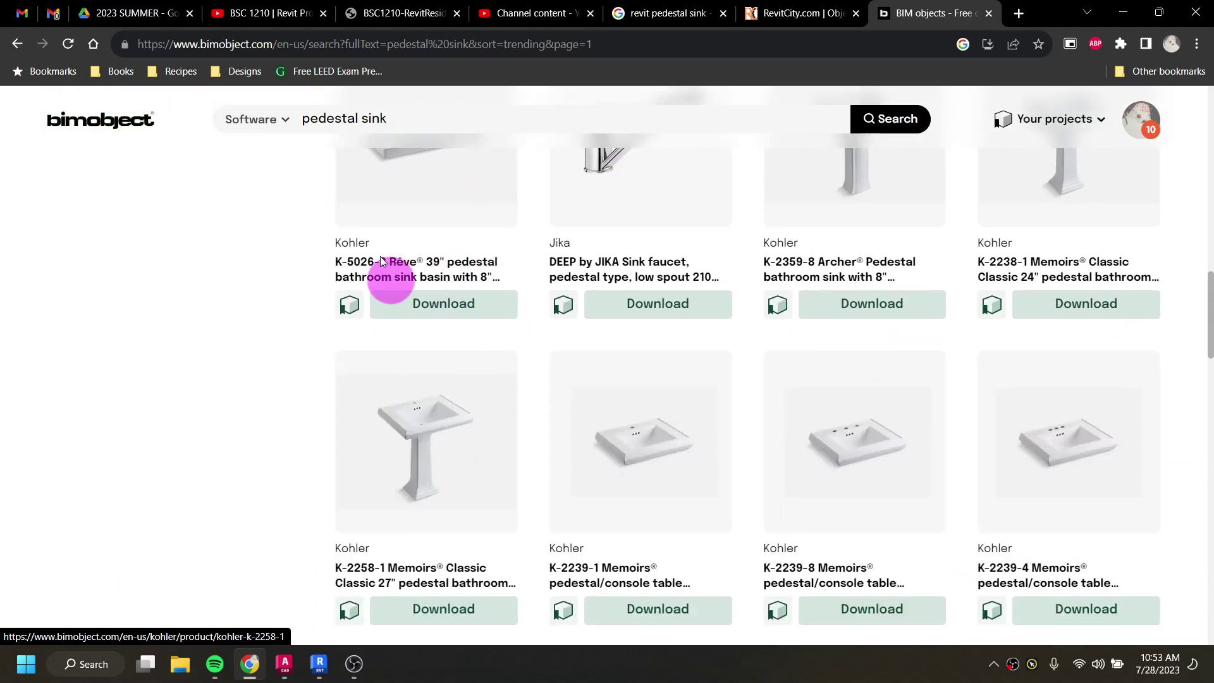
{"action": "scroll", "coordinate": [385, 256], "scroll_direction": "up", "scroll_amount": 1}
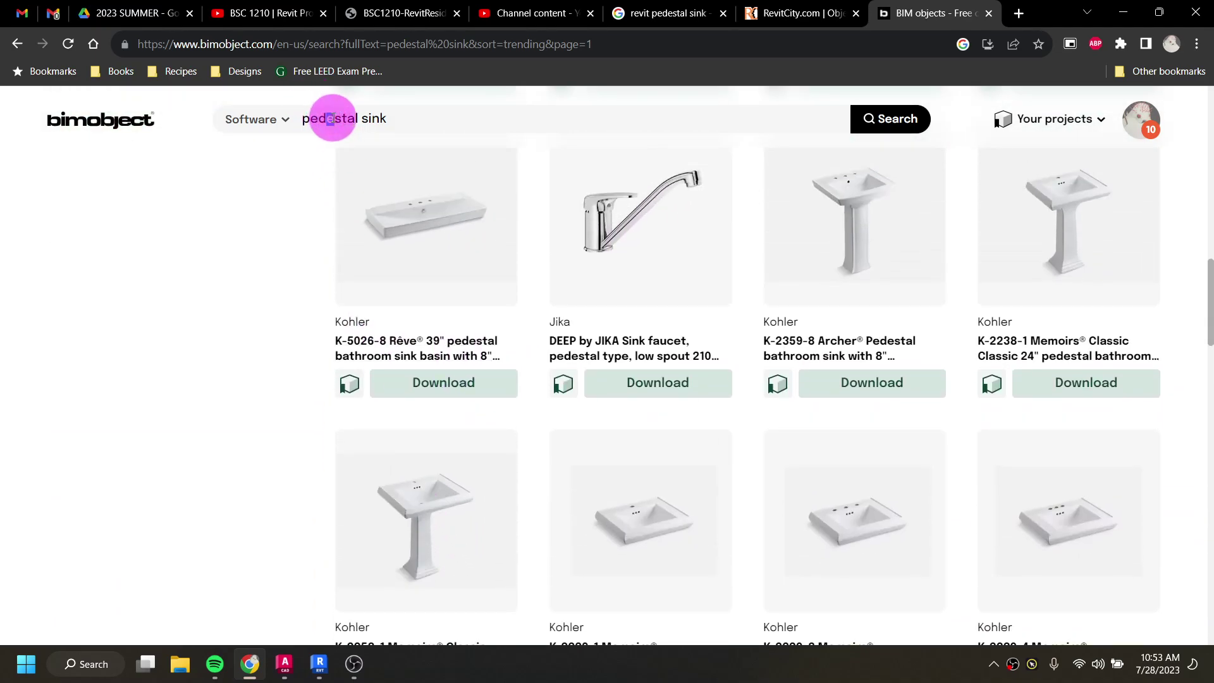
{"action": "type", "text": "i"}
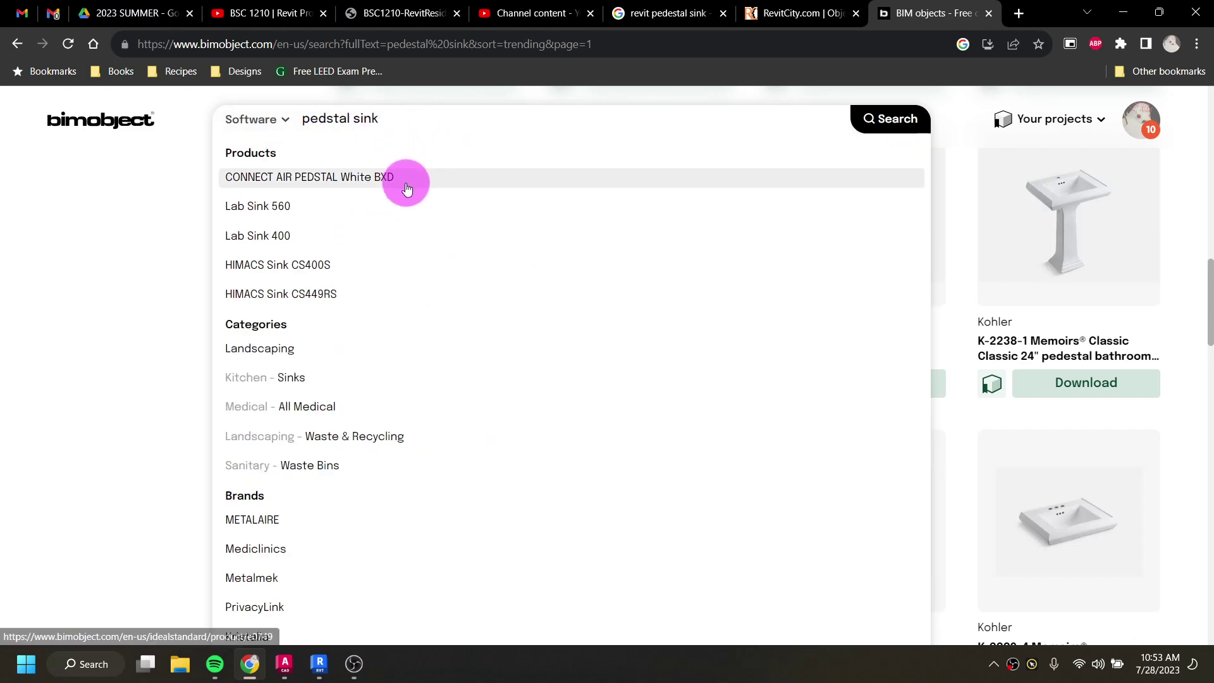
{"action": "type", "text": "e"}
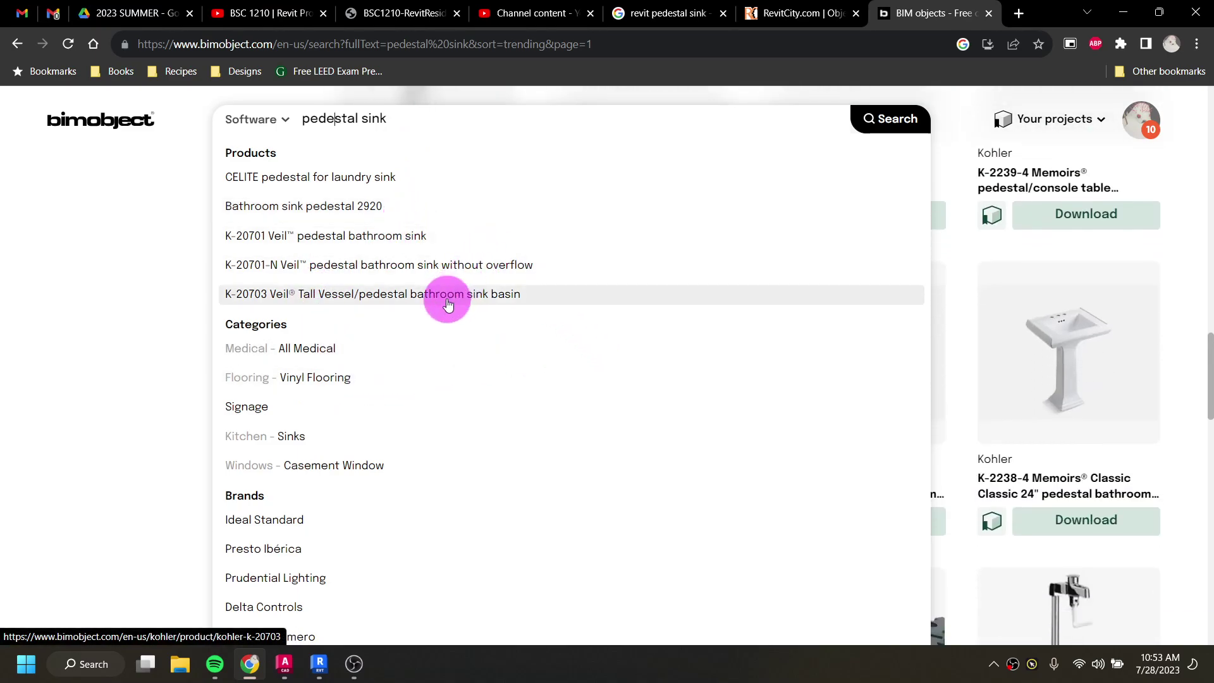
{"action": "left_click", "coordinate": [474, 293]}
{"action": "scroll", "coordinate": [787, 328], "scroll_direction": "down", "scroll_amount": 7}
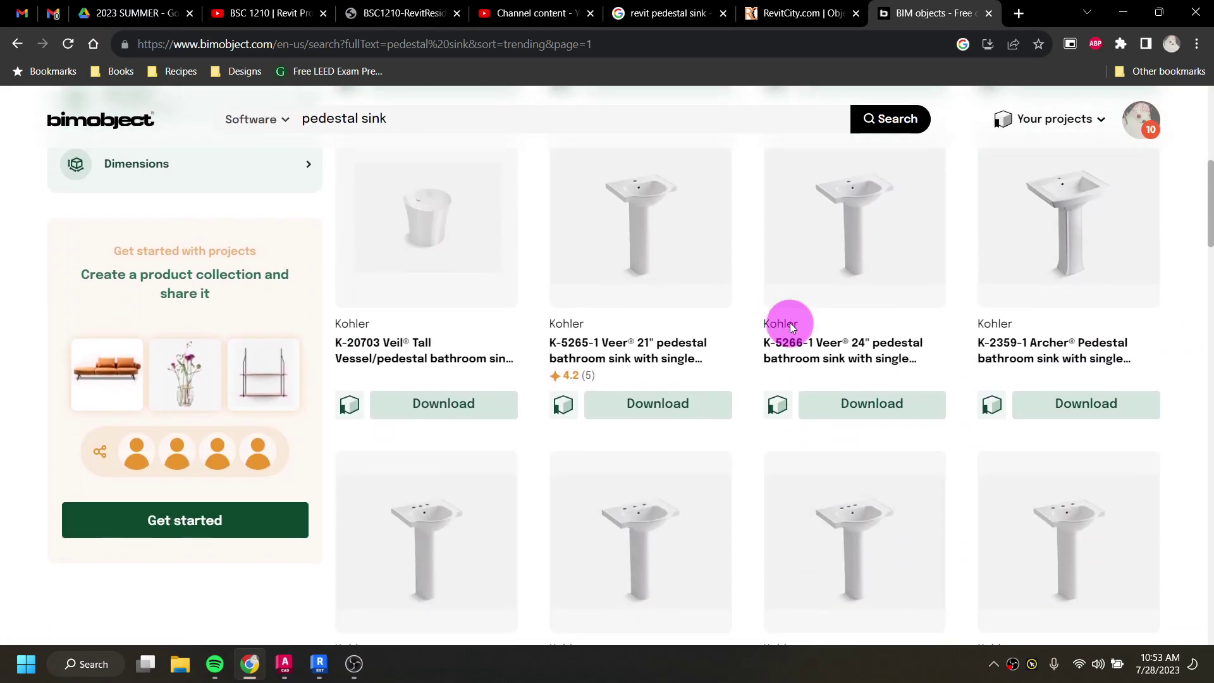
{"action": "scroll", "coordinate": [806, 323], "scroll_direction": "down", "scroll_amount": 12}
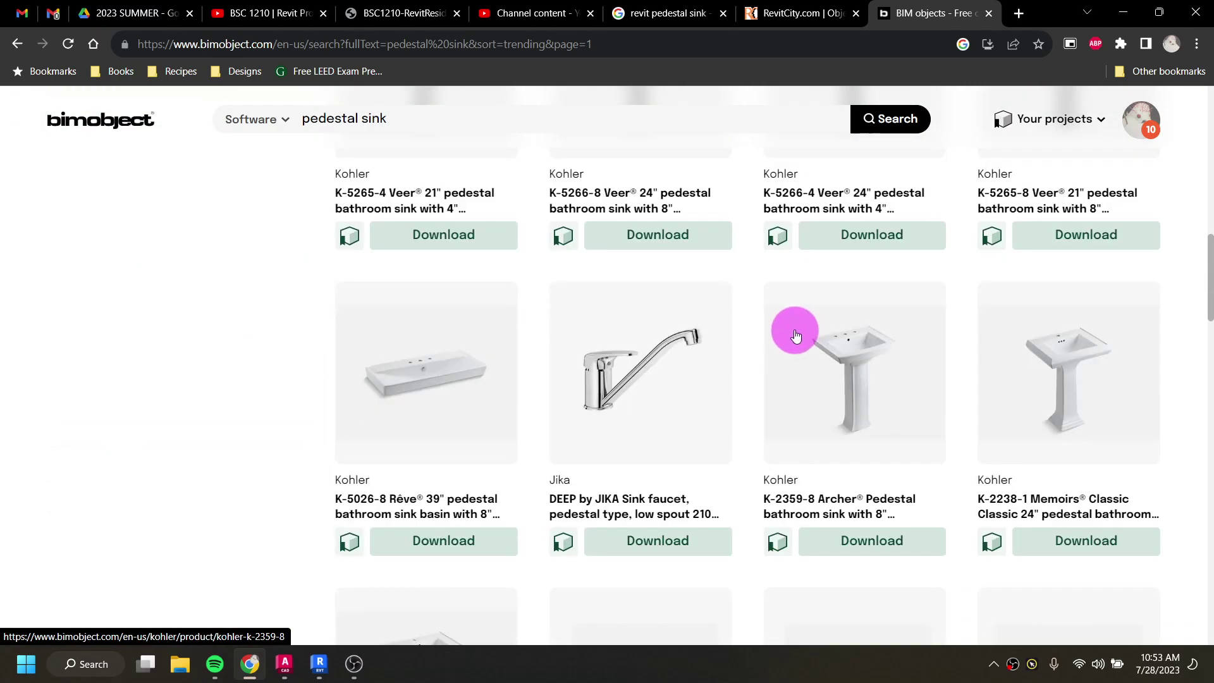
{"action": "scroll", "coordinate": [948, 358], "scroll_direction": "up", "scroll_amount": 5}
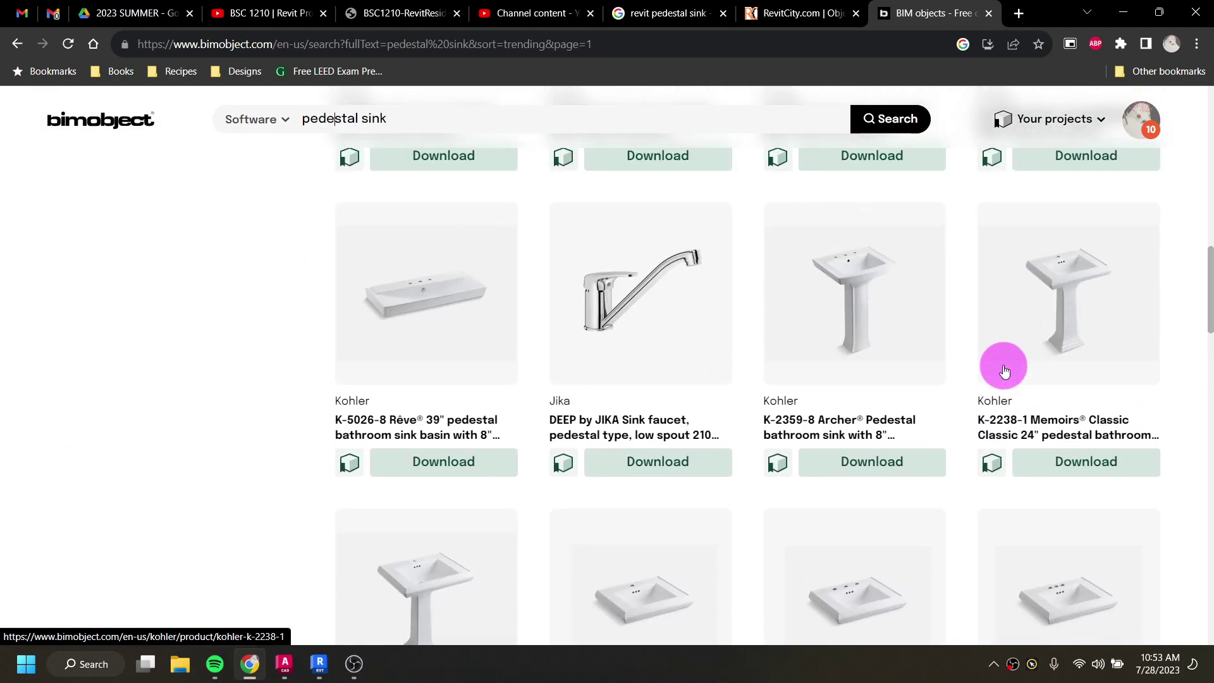
Step: Download only Sink-Pedestal-KOHLER-Memoirs-K-2238.rfa, leaving out the .txt type catalog
{"action": "left_click", "coordinate": [1067, 462]}
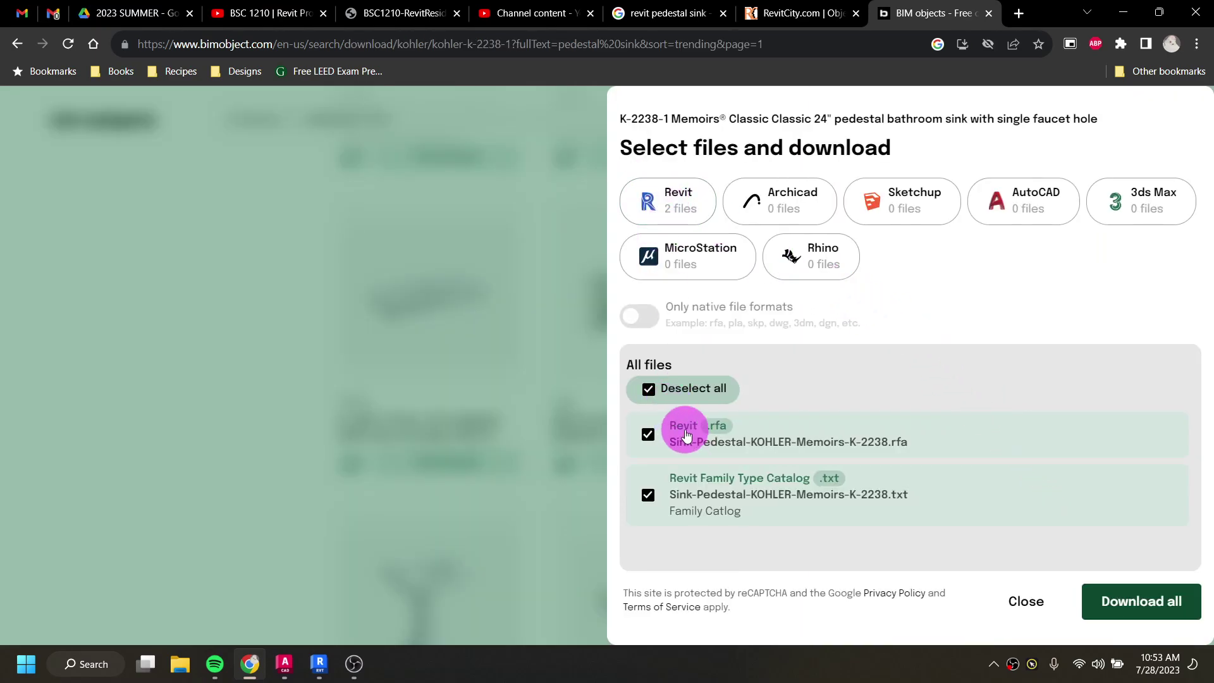
{"action": "left_click", "coordinate": [648, 496]}
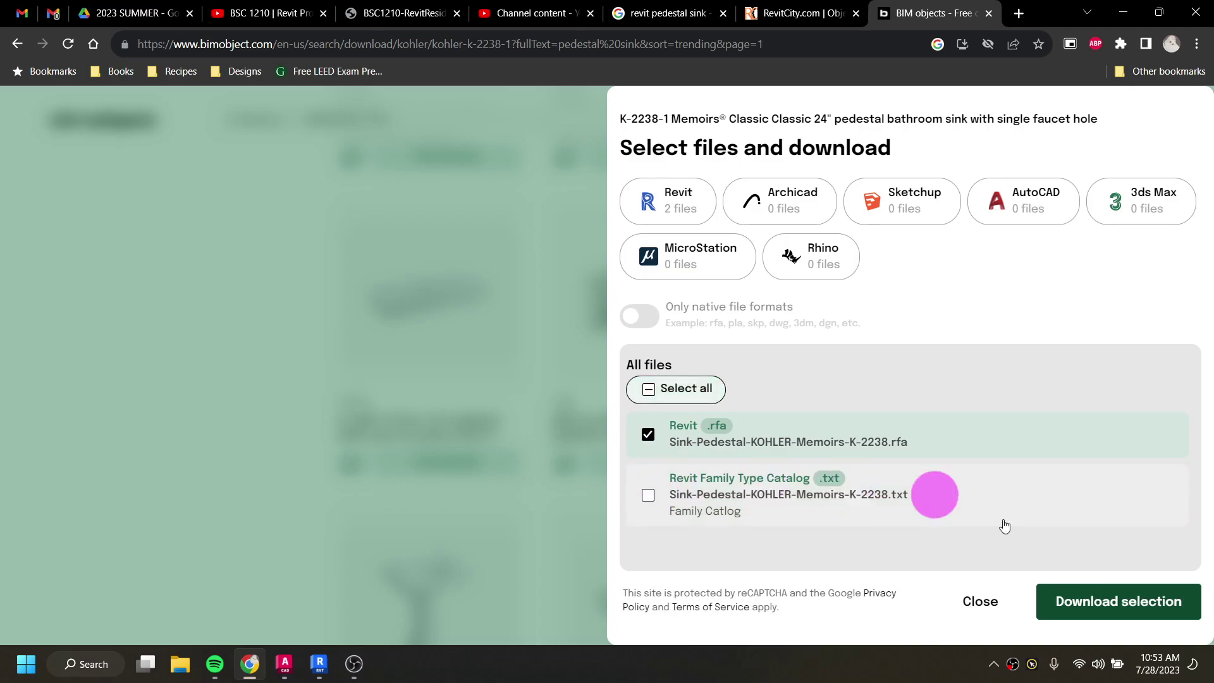
{"action": "left_click", "coordinate": [1119, 599]}
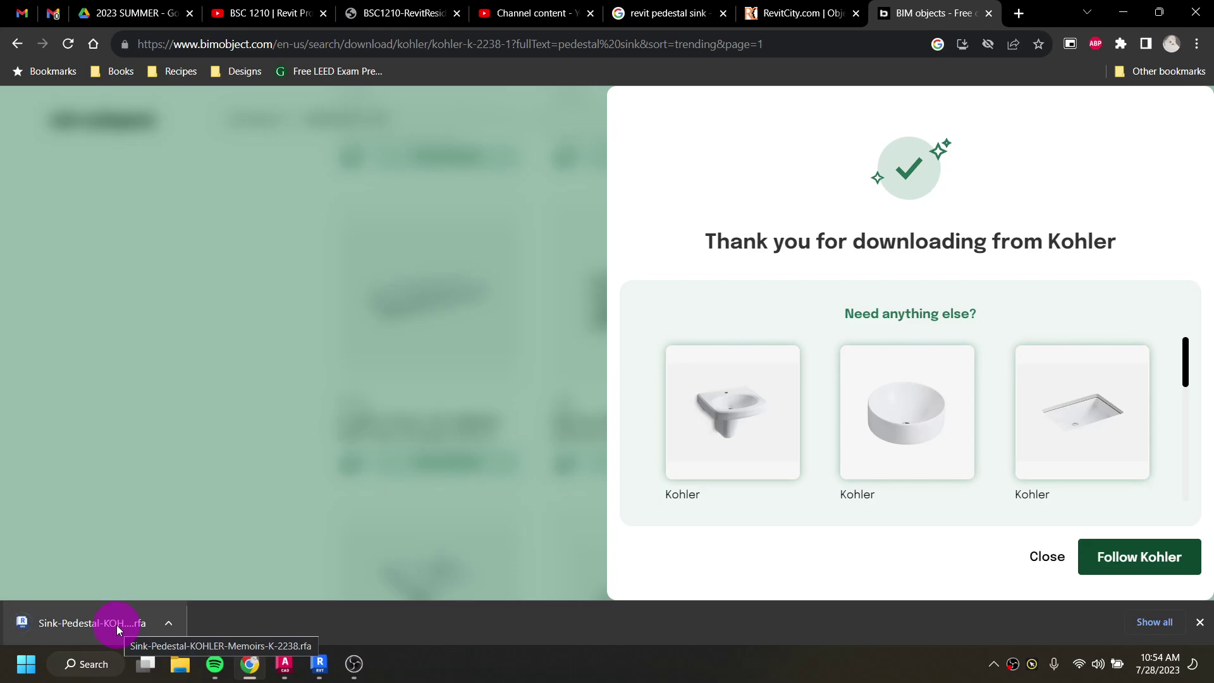
Step: Open the downloaded Memoirs K-2238 .rfa in Revit, upgrading it from the 2015 format
{"action": "left_click", "coordinate": [116, 624]}
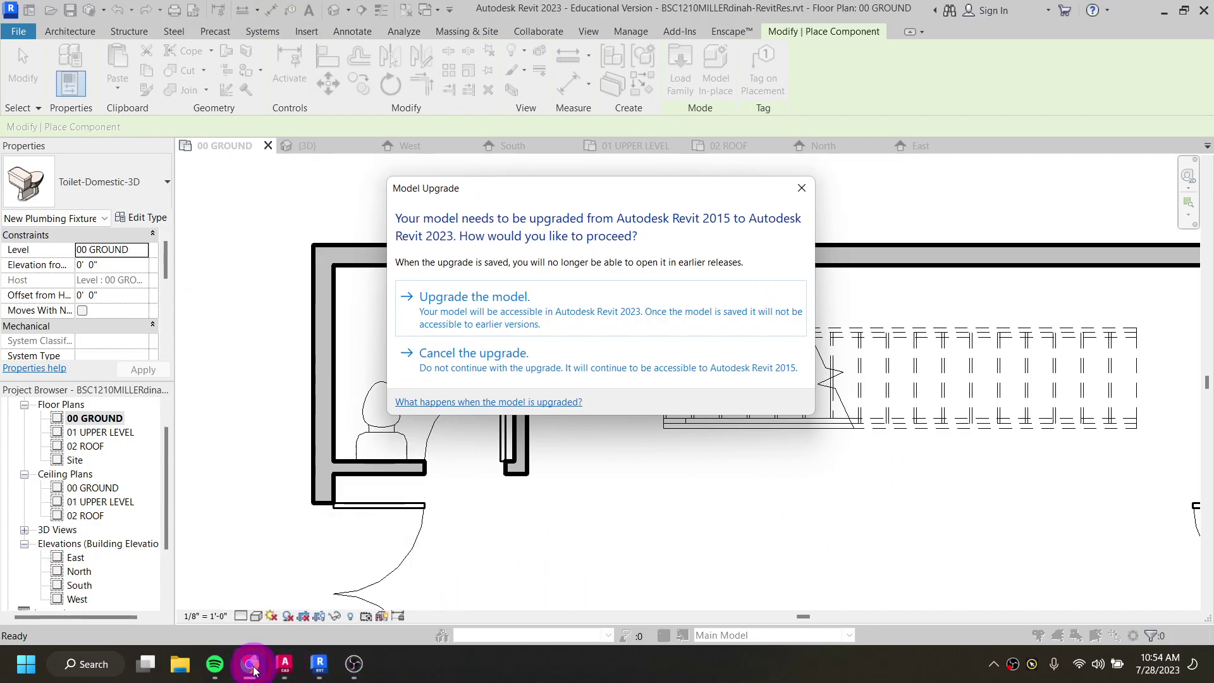
{"action": "mouse_move", "coordinate": [247, 662]}
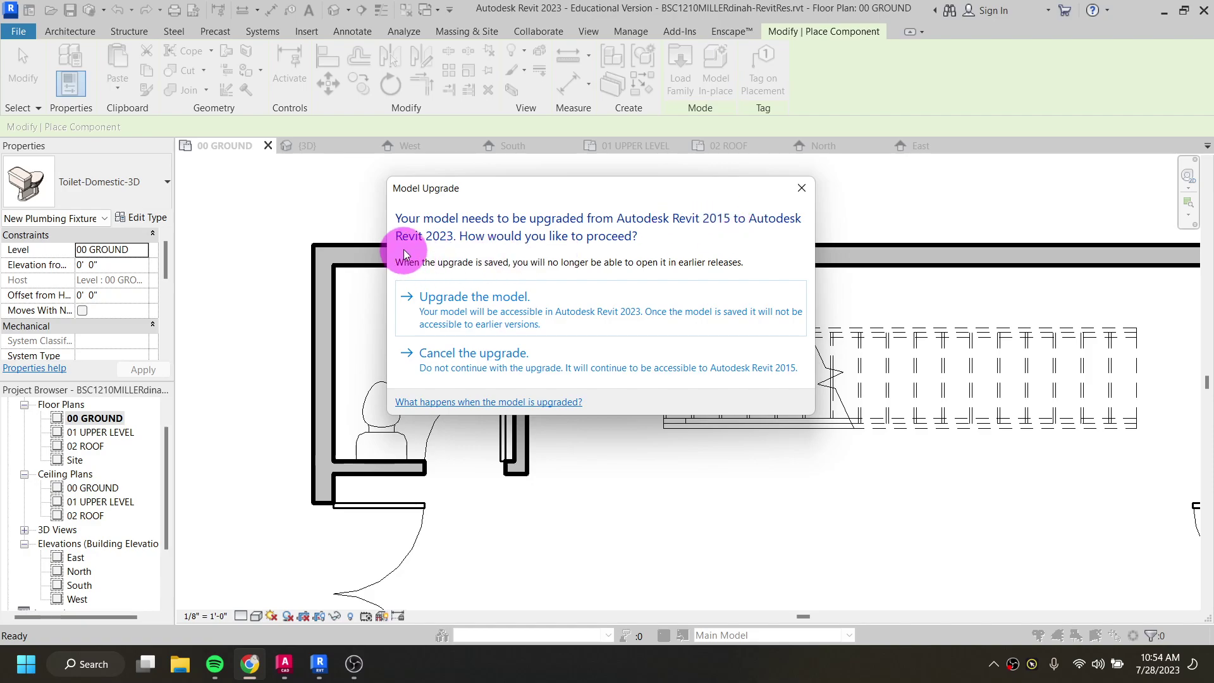
{"action": "left_click", "coordinate": [497, 306]}
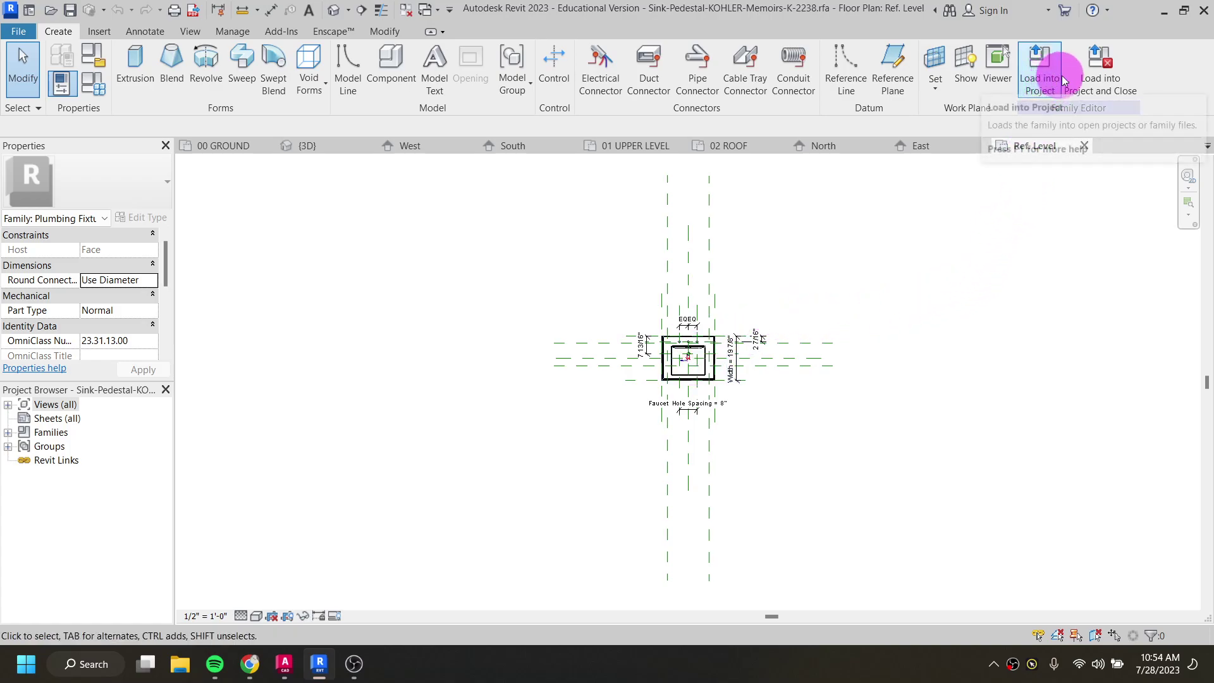
Step: Load the sink into the project and place it on the toilet room's upper wall face
{"action": "left_click", "coordinate": [1087, 81]}
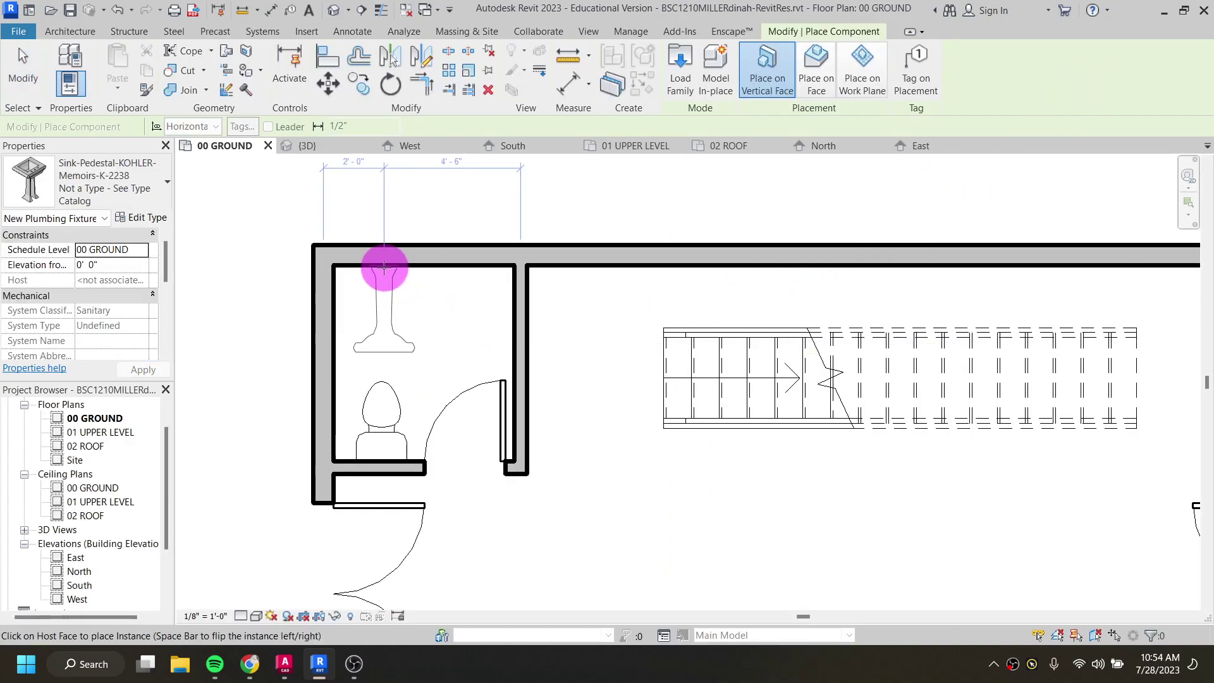
{"action": "scroll", "coordinate": [380, 267], "scroll_direction": "up", "scroll_amount": 1}
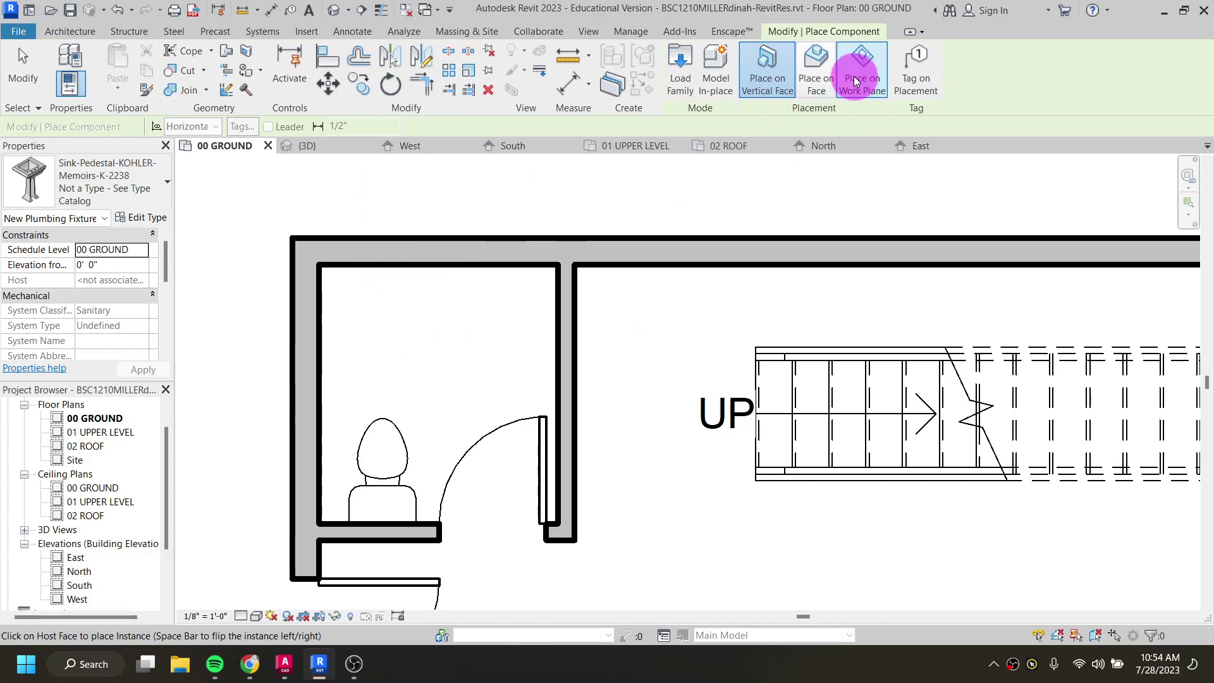
{"action": "left_click", "coordinate": [825, 83]}
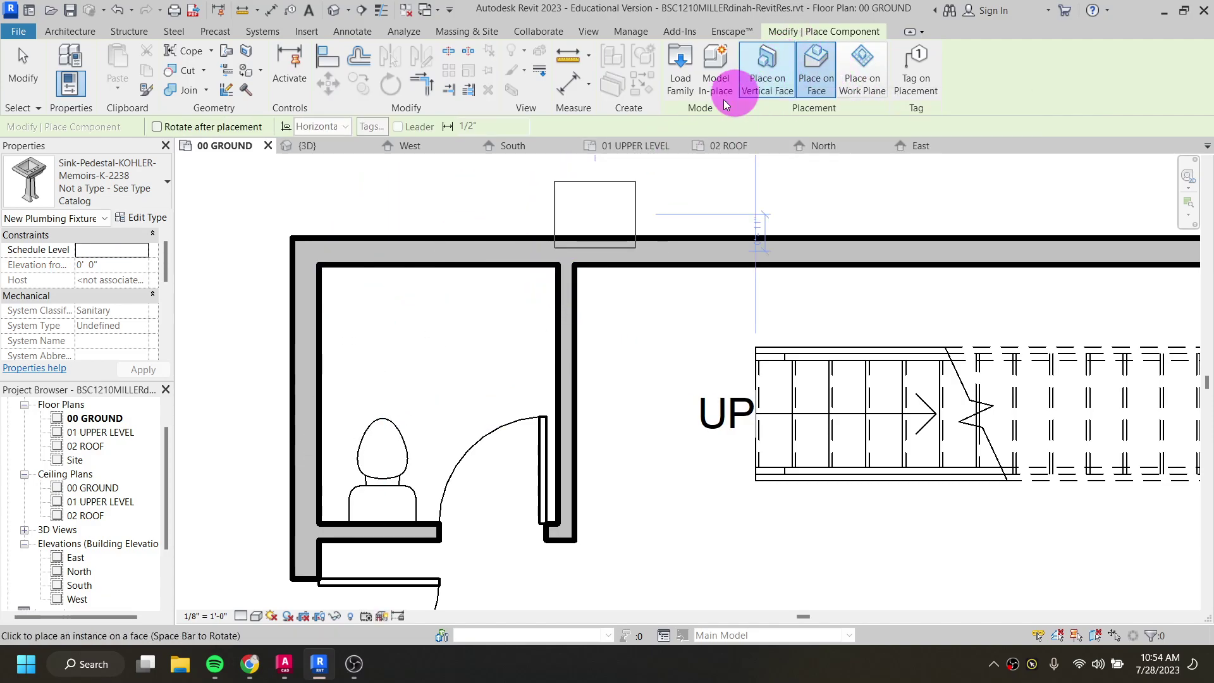
{"action": "left_click", "coordinate": [389, 268]}
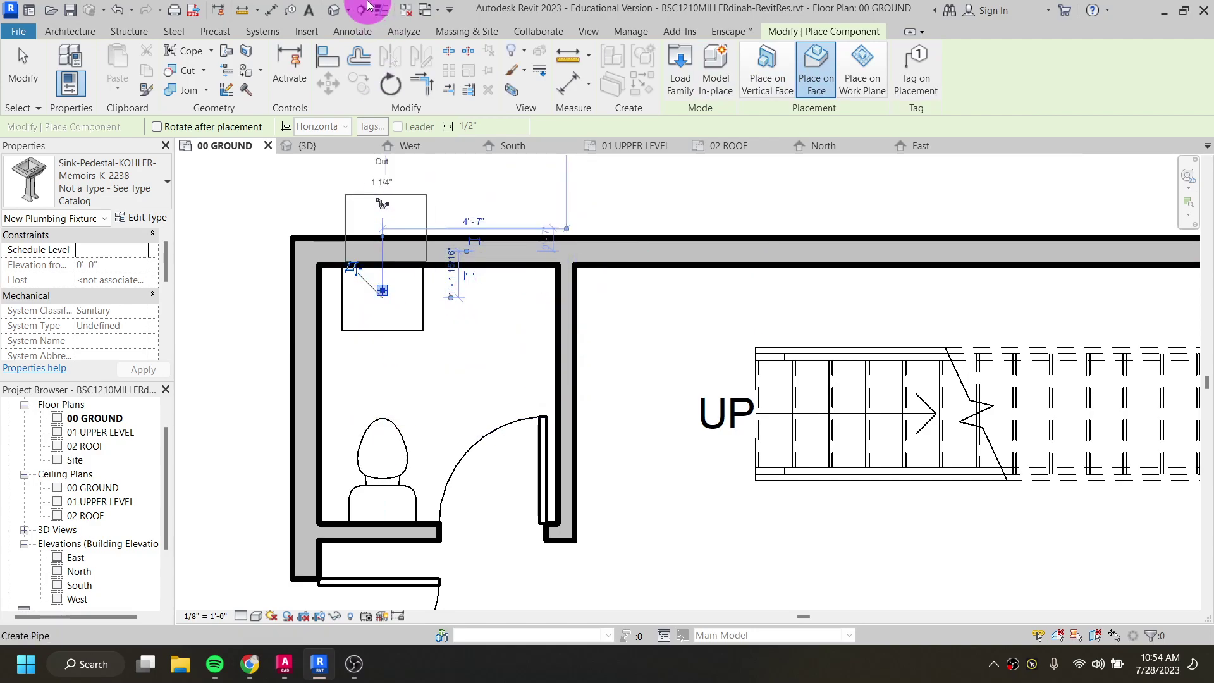
Step: Switch to the default 3D view and delete the stray sink placed on the exterior wall
{"action": "left_click", "coordinate": [334, 12]}
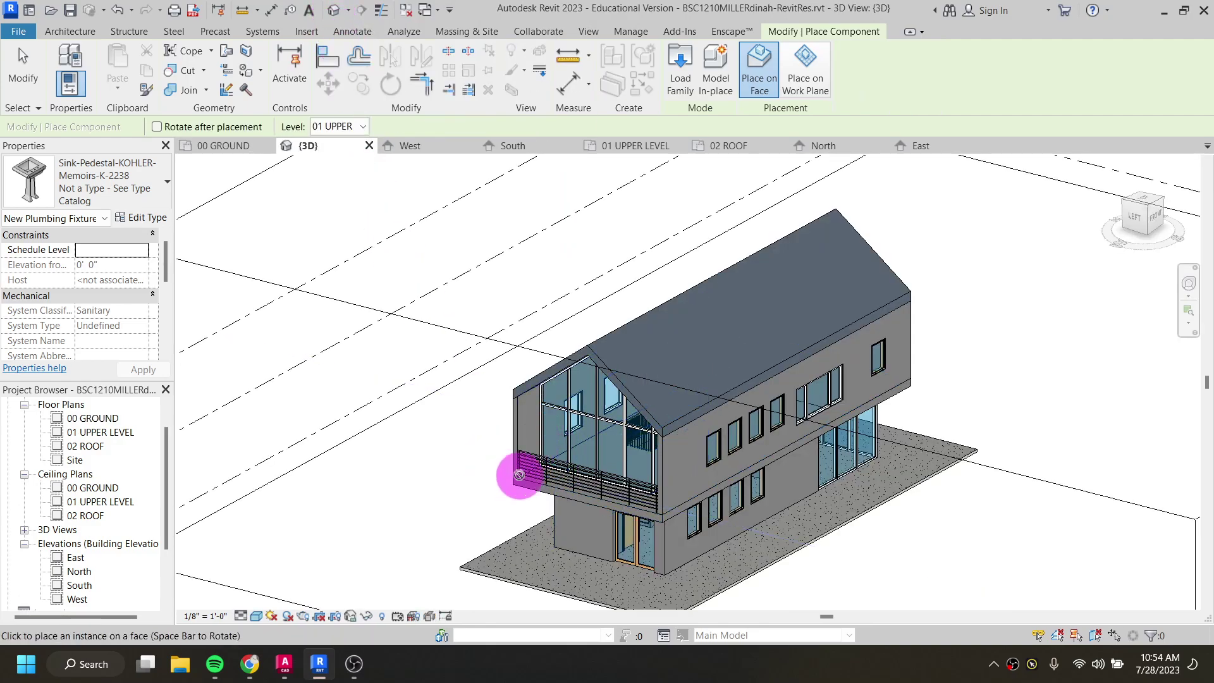
{"action": "scroll", "coordinate": [607, 465], "scroll_direction": "up", "scroll_amount": 2}
{"action": "scroll", "coordinate": [702, 471], "scroll_direction": "up", "scroll_amount": 2}
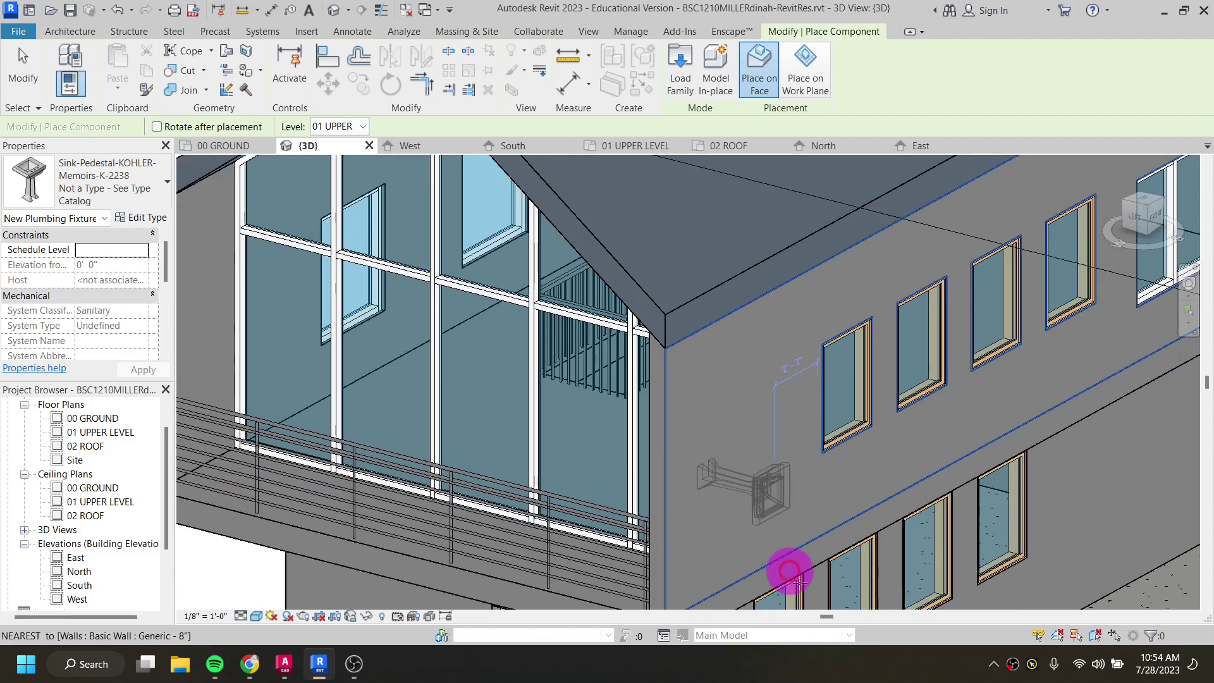
{"action": "left_click", "coordinate": [772, 499]}
{"action": "key", "text": "Escape"}
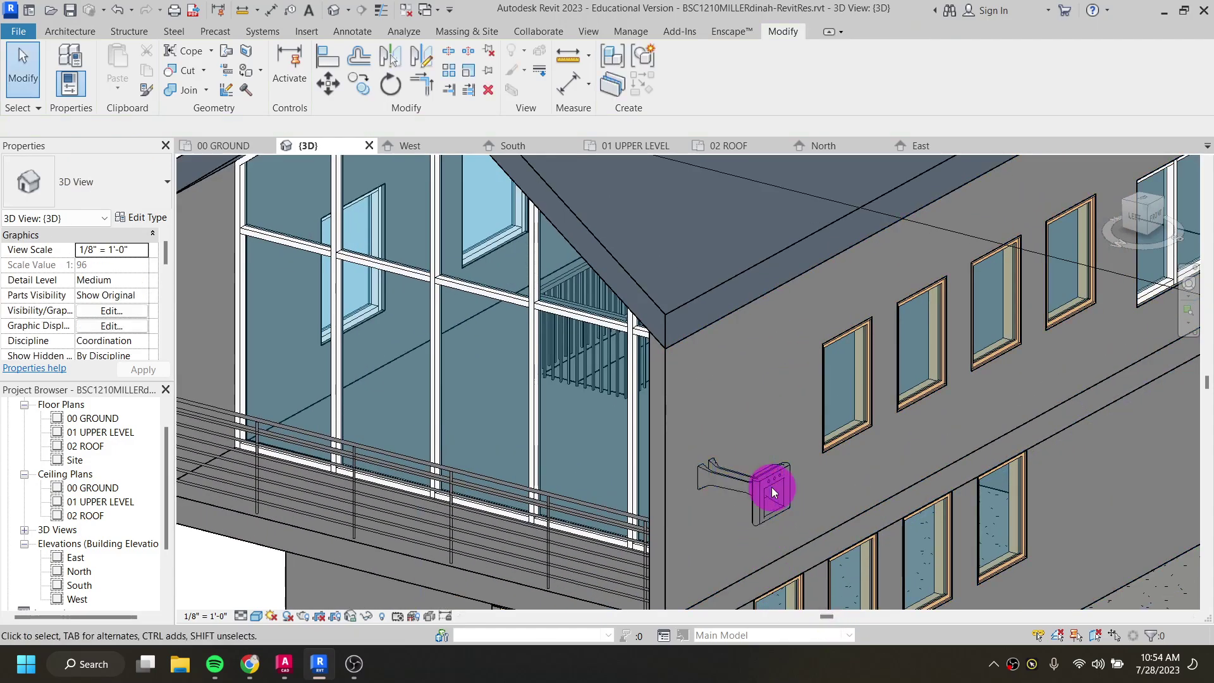
{"action": "left_click", "coordinate": [770, 486]}
{"action": "key", "text": "Delete"}
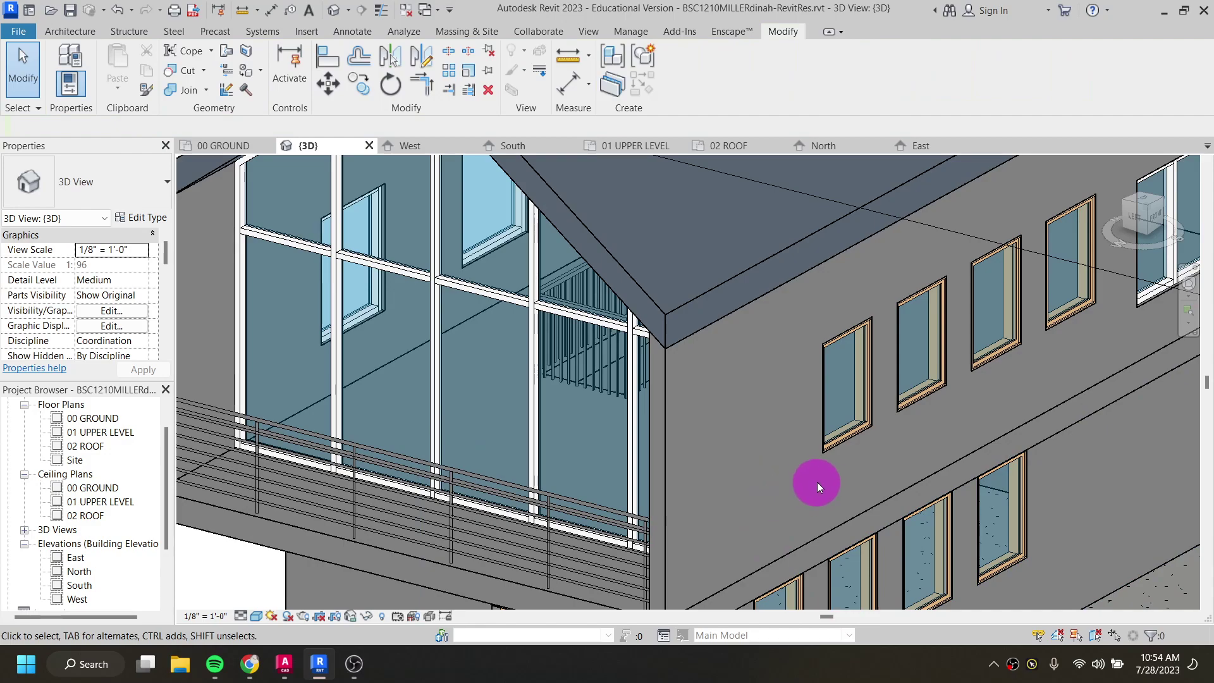
Step: Lower the section box top below the roof and orbit to look down on the ground floor
{"action": "scroll", "coordinate": [810, 474], "scroll_direction": "down", "scroll_amount": 1}
{"action": "scroll", "coordinate": [809, 471], "scroll_direction": "down", "scroll_amount": 4}
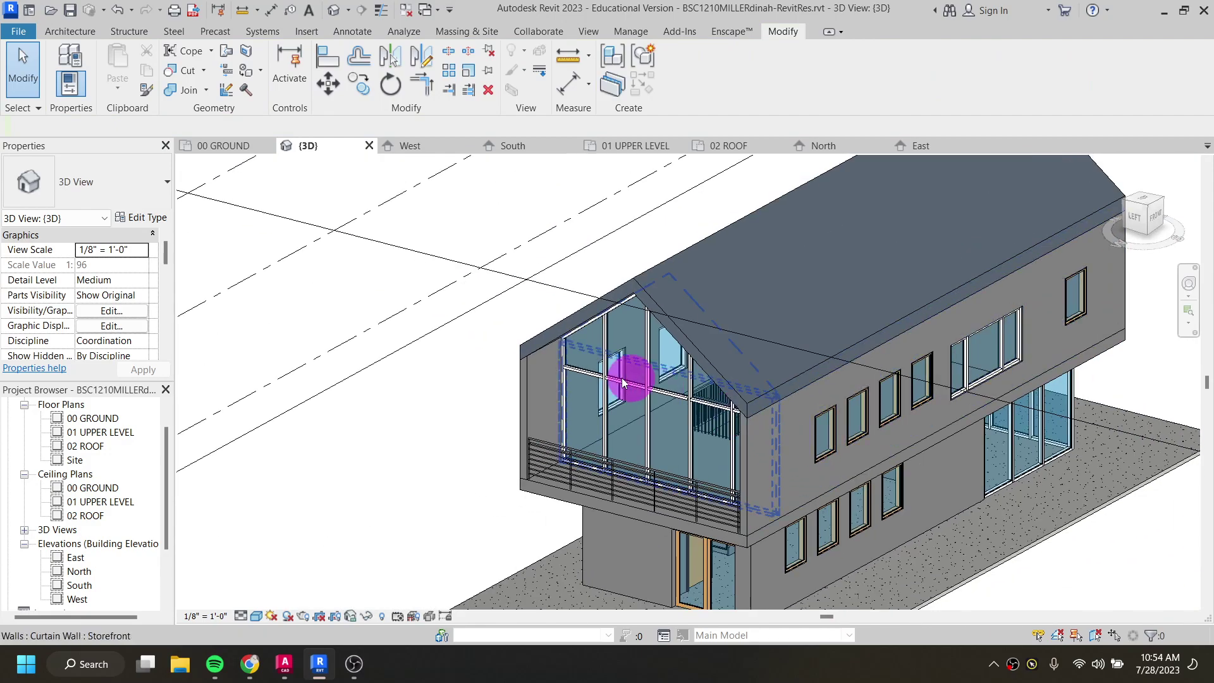
{"action": "left_click", "coordinate": [514, 279]}
{"action": "scroll", "coordinate": [569, 260], "scroll_direction": "down", "scroll_amount": 3}
{"action": "scroll", "coordinate": [772, 366], "scroll_direction": "up", "scroll_amount": 1}
{"action": "scroll", "coordinate": [954, 225], "scroll_direction": "up", "scroll_amount": 1}
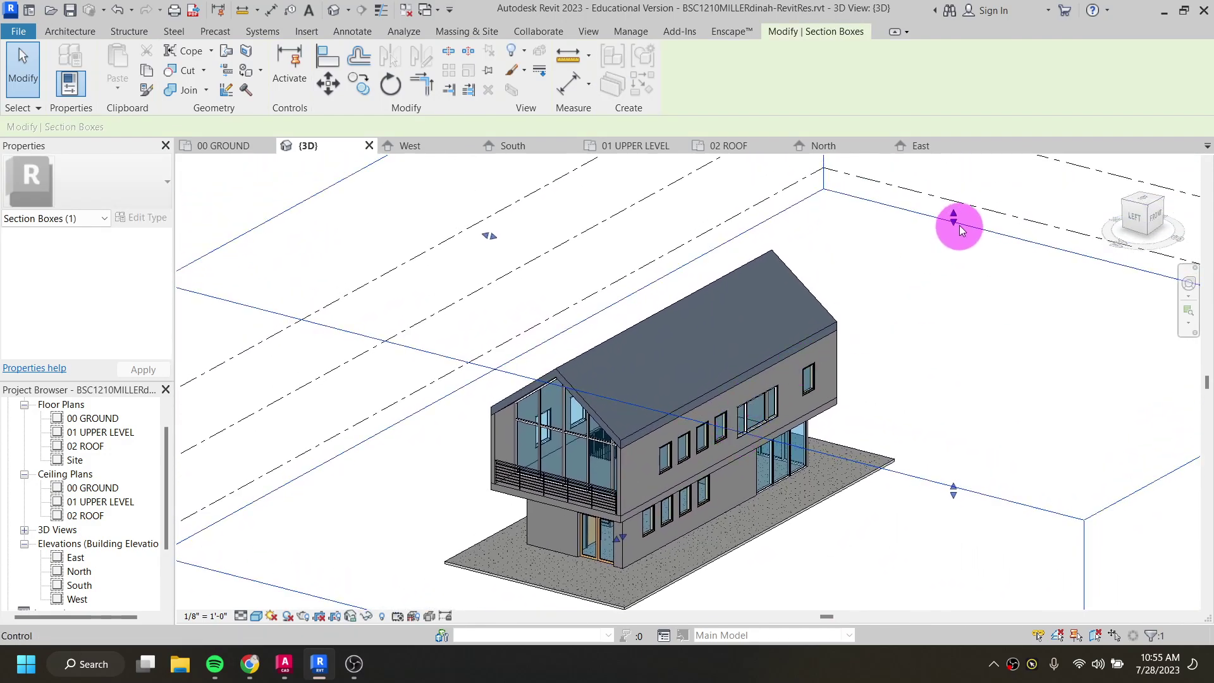
{"action": "left_click_drag", "start_coordinate": [951, 220], "coordinate": [942, 414]}
{"action": "scroll", "coordinate": [650, 460], "scroll_direction": "up", "scroll_amount": 3}
{"action": "middle_click_drag", "start_coordinate": [651, 461], "coordinate": [612, 344], "text": "shift"}
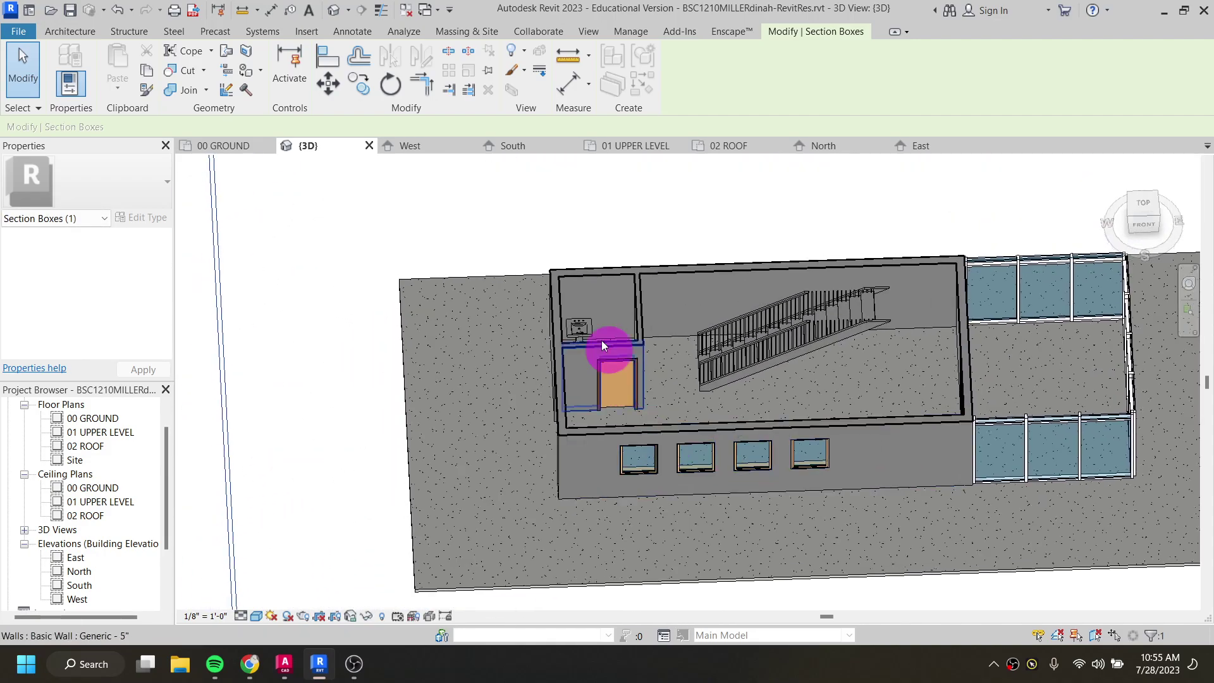
{"action": "scroll", "coordinate": [586, 348], "scroll_direction": "up", "scroll_amount": 5}
{"action": "scroll", "coordinate": [587, 348], "scroll_direction": "up", "scroll_amount": 4}
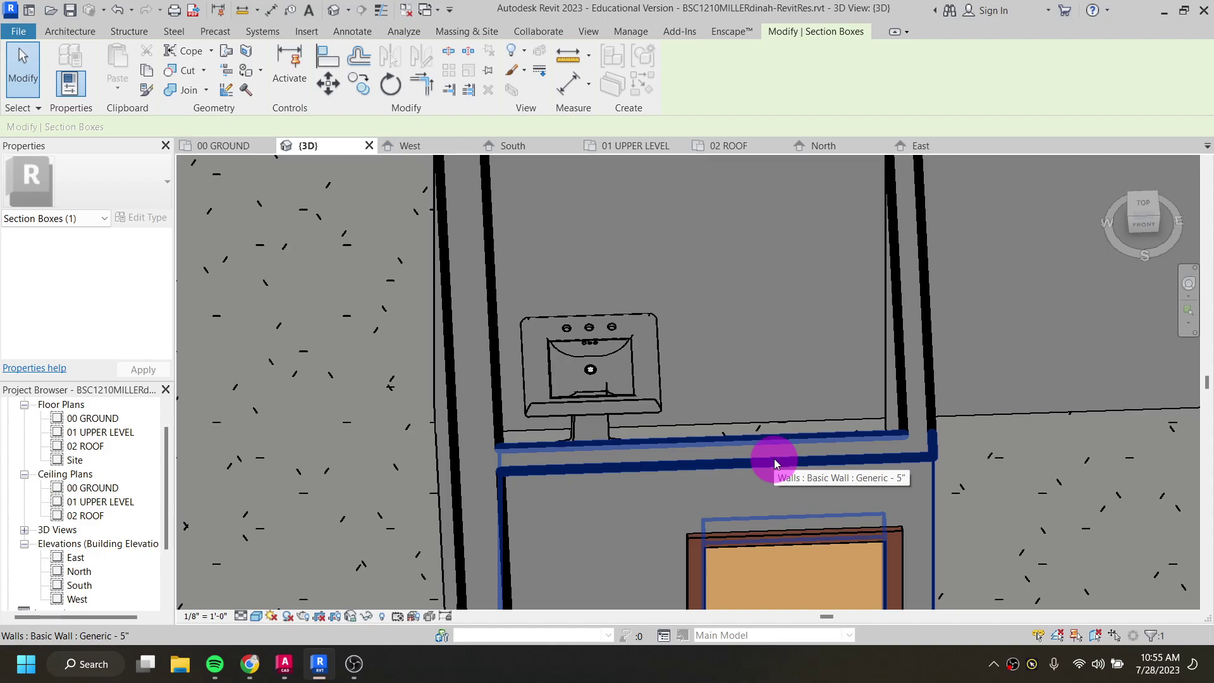
Step: Rotate the sink 180° twice back to its original facing, then open the 00 GROUND plan
{"action": "left_click", "coordinate": [611, 408]}
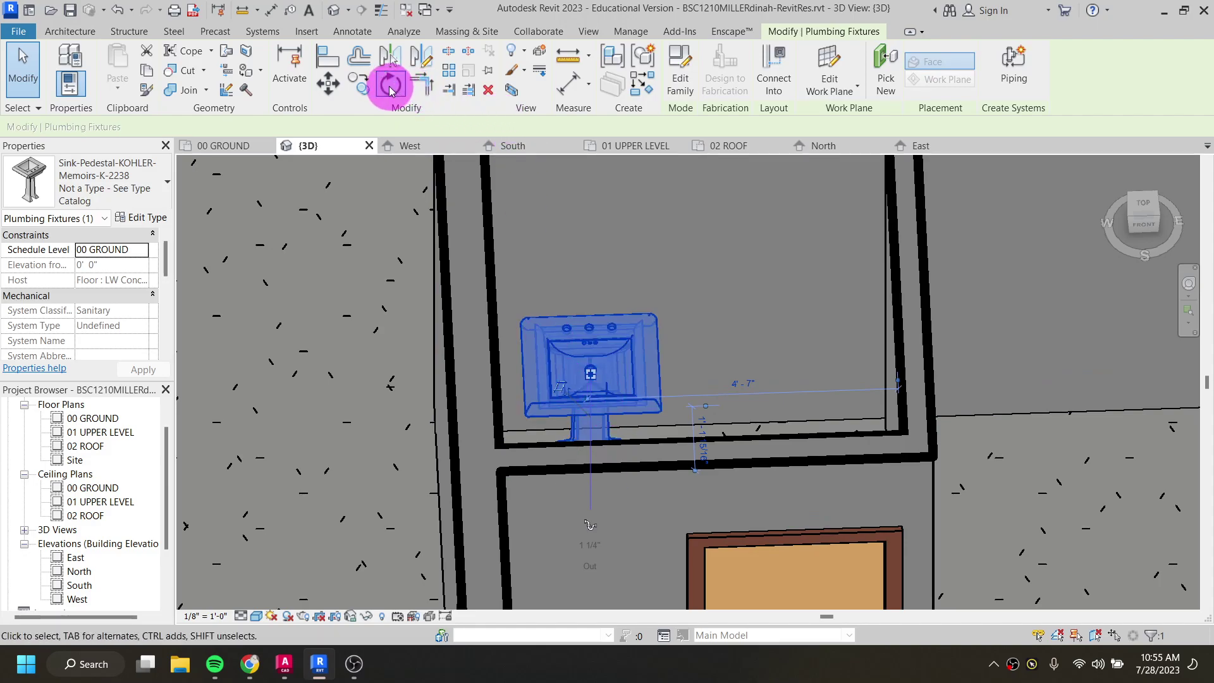
{"action": "left_click", "coordinate": [390, 85]}
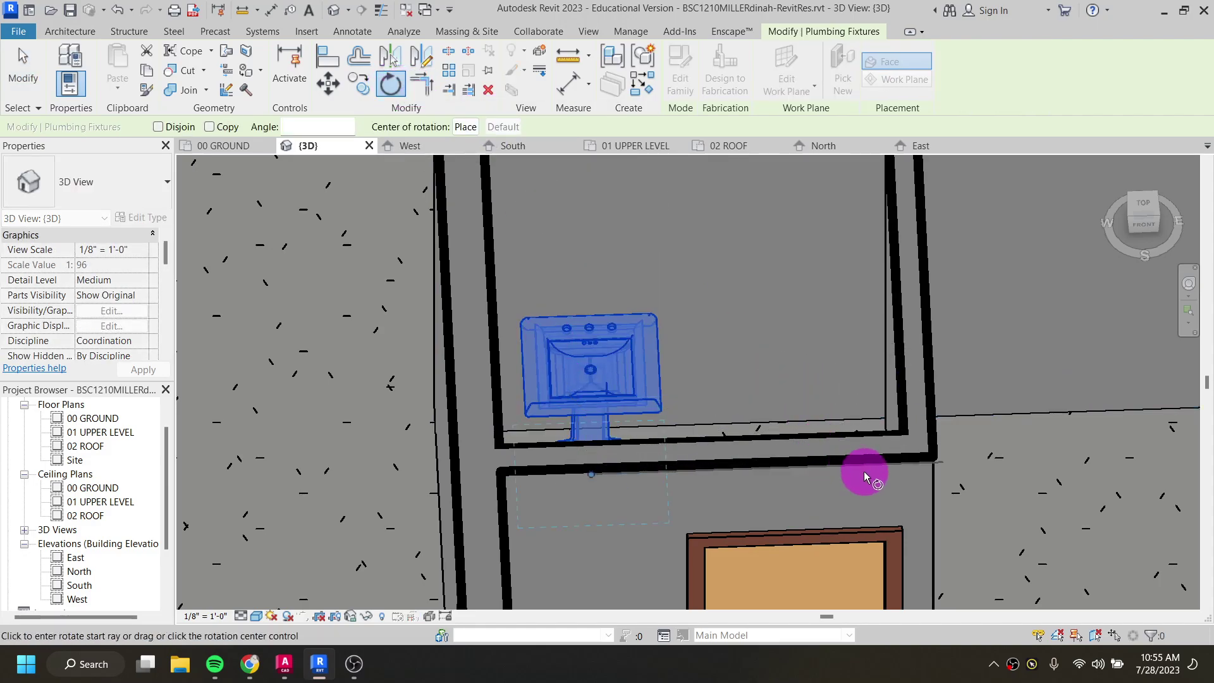
{"action": "left_click", "coordinate": [1031, 468]}
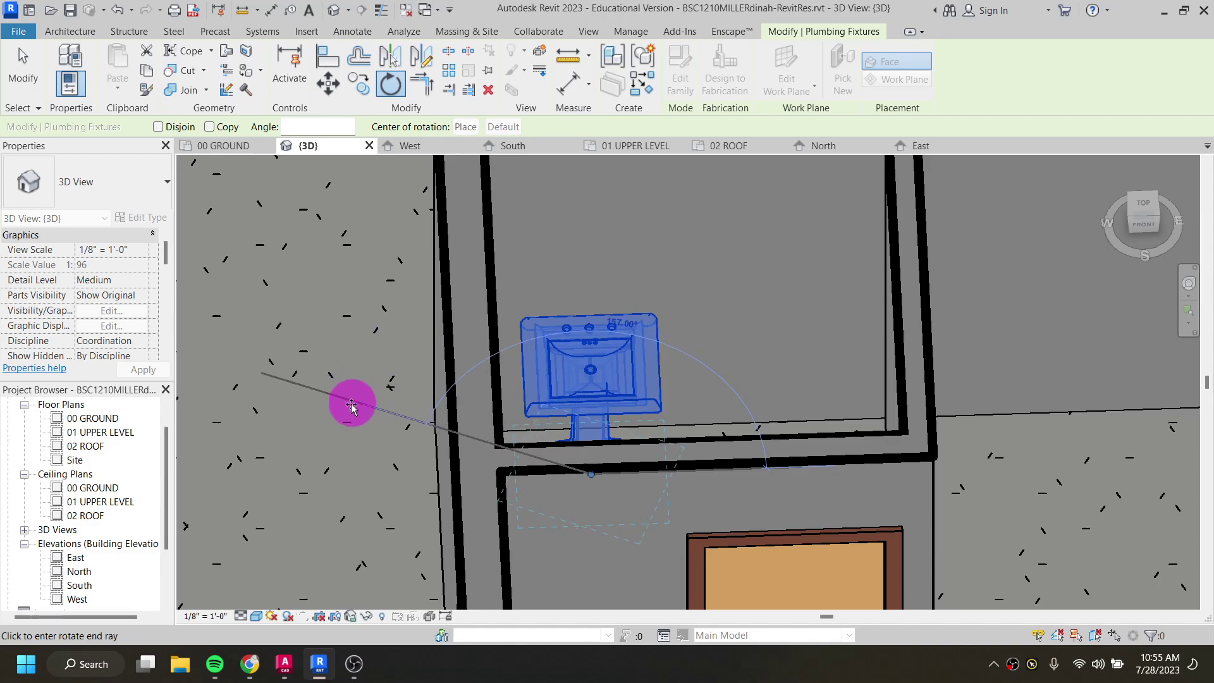
{"action": "left_click", "coordinate": [324, 494]}
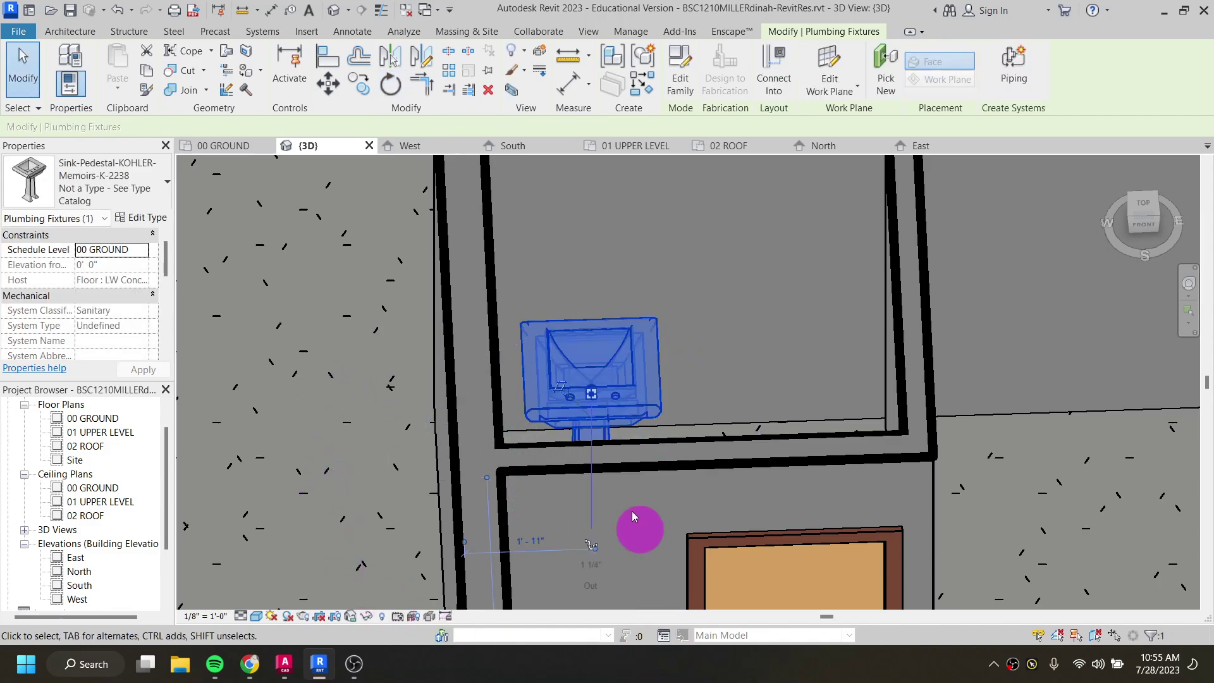
{"action": "left_click", "coordinate": [390, 86]}
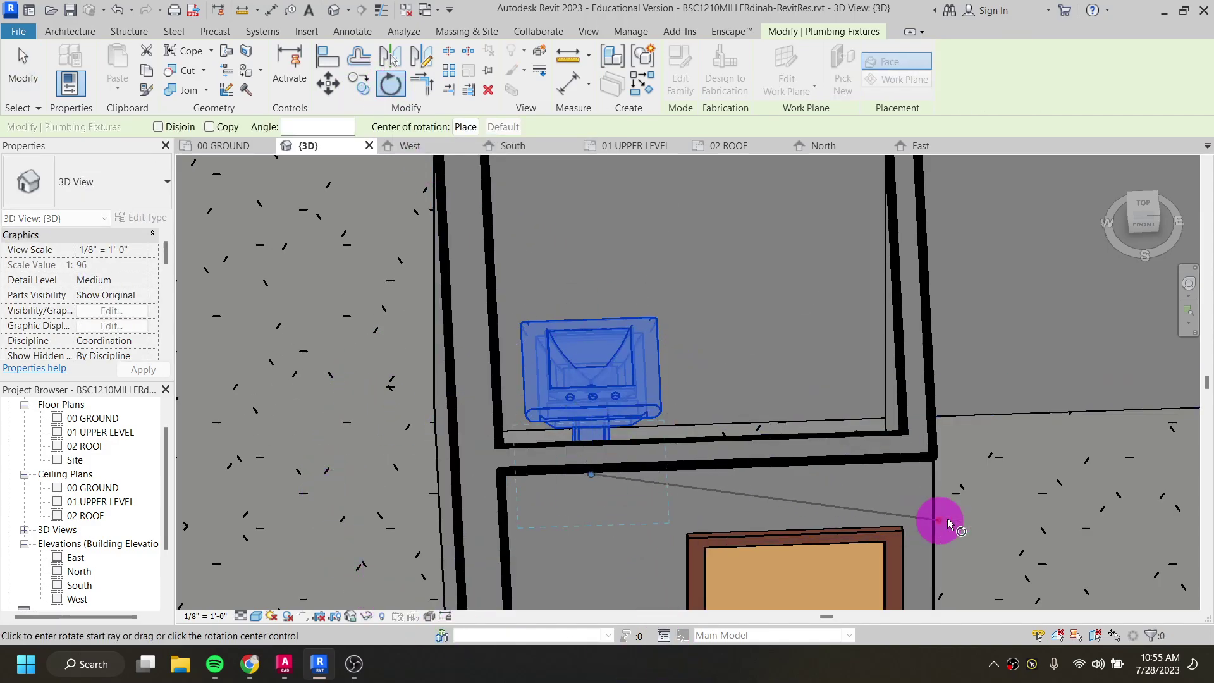
{"action": "left_click", "coordinate": [1059, 446]}
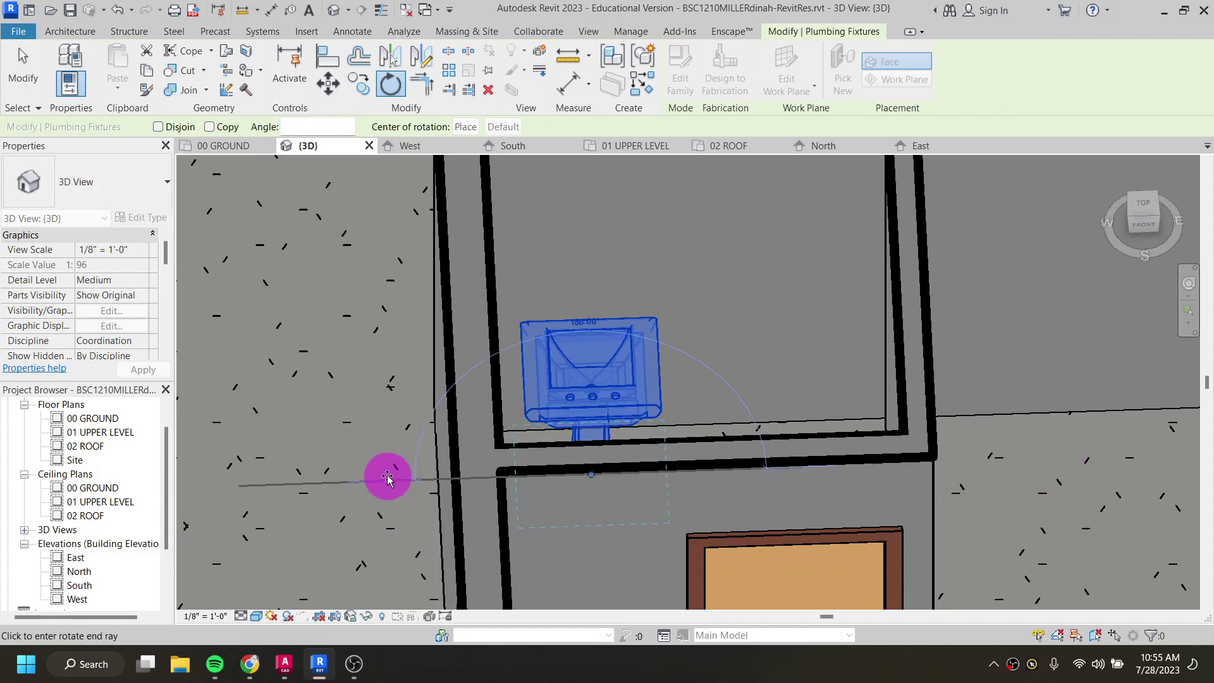
{"action": "left_click", "coordinate": [376, 483]}
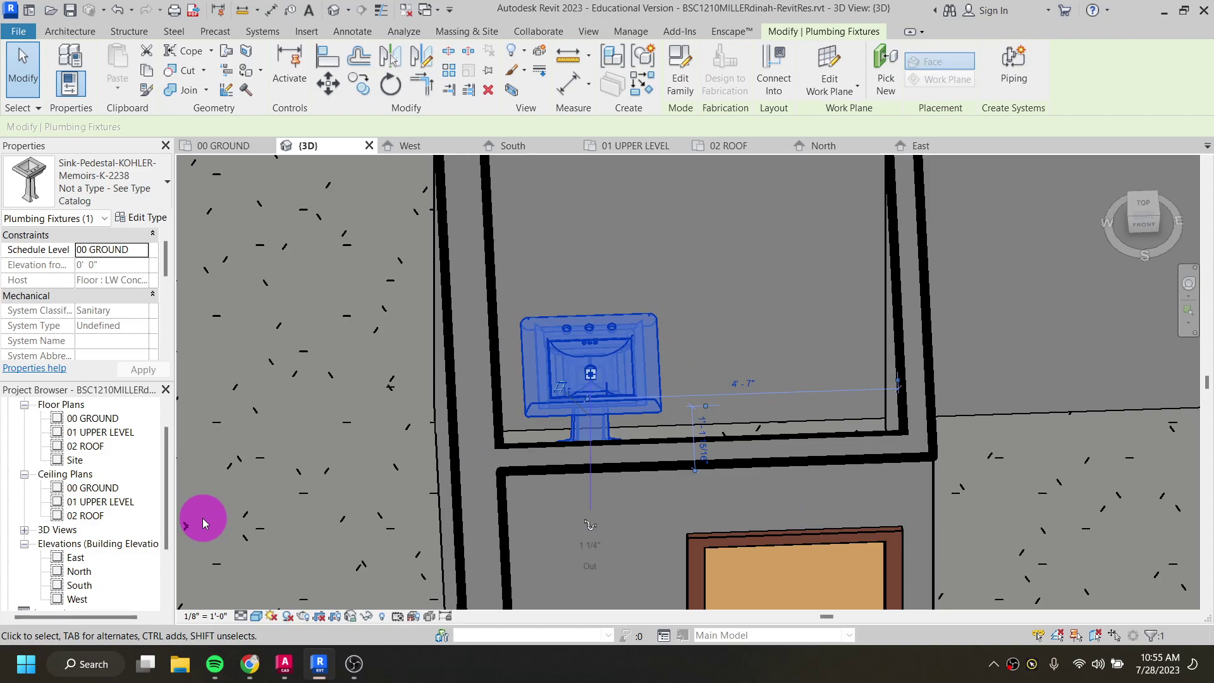
{"action": "left_click", "coordinate": [92, 420]}
{"action": "double_click", "coordinate": [92, 420]}
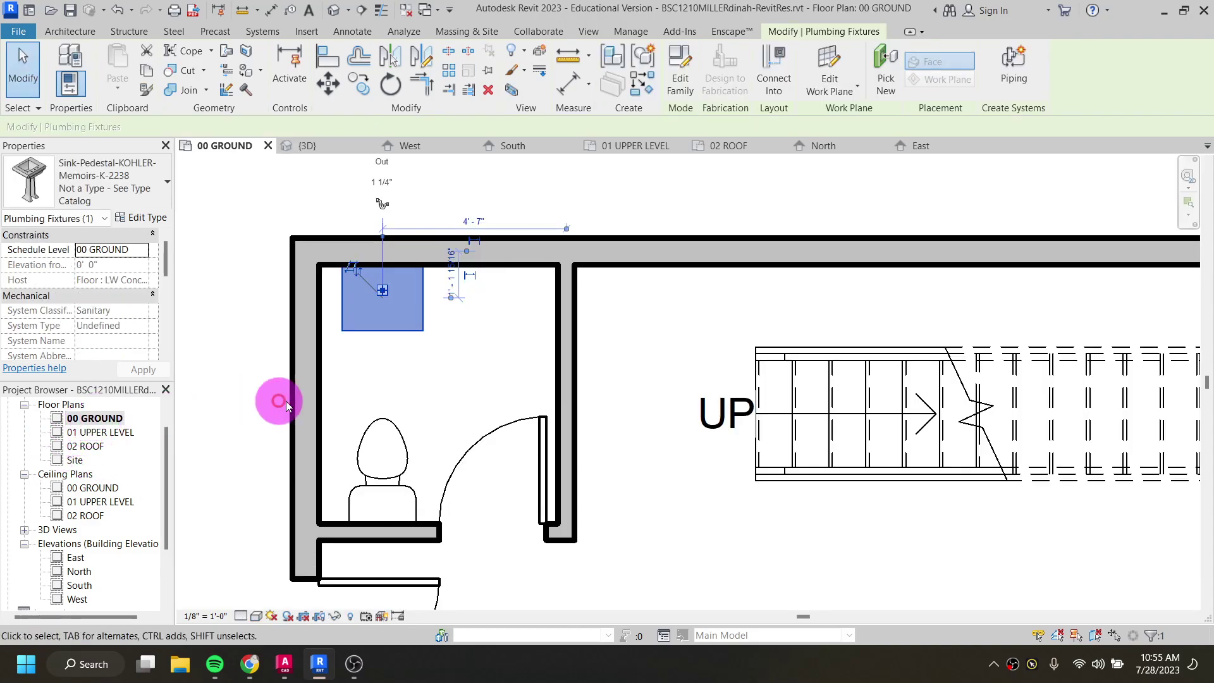
Step: Save the project and arm the Sink-Pedestal-KOHLER-Memoirs-K-2238 component for another placement
{"action": "left_click", "coordinate": [463, 414]}
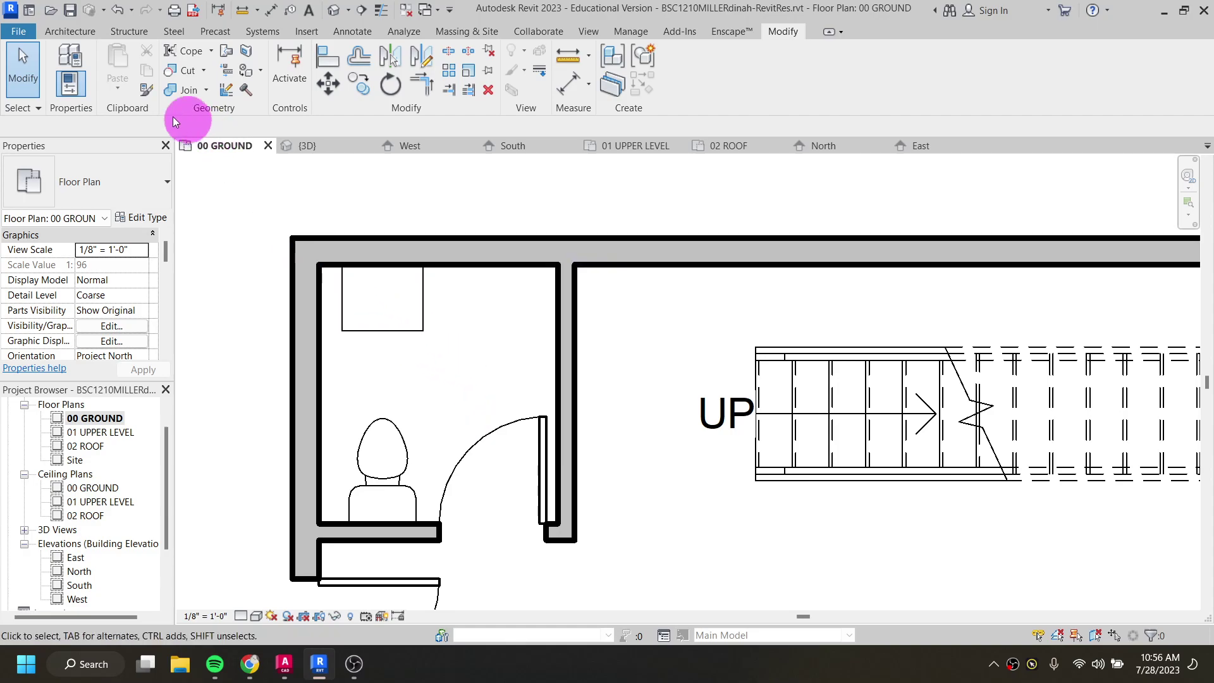
{"action": "left_click", "coordinate": [73, 36]}
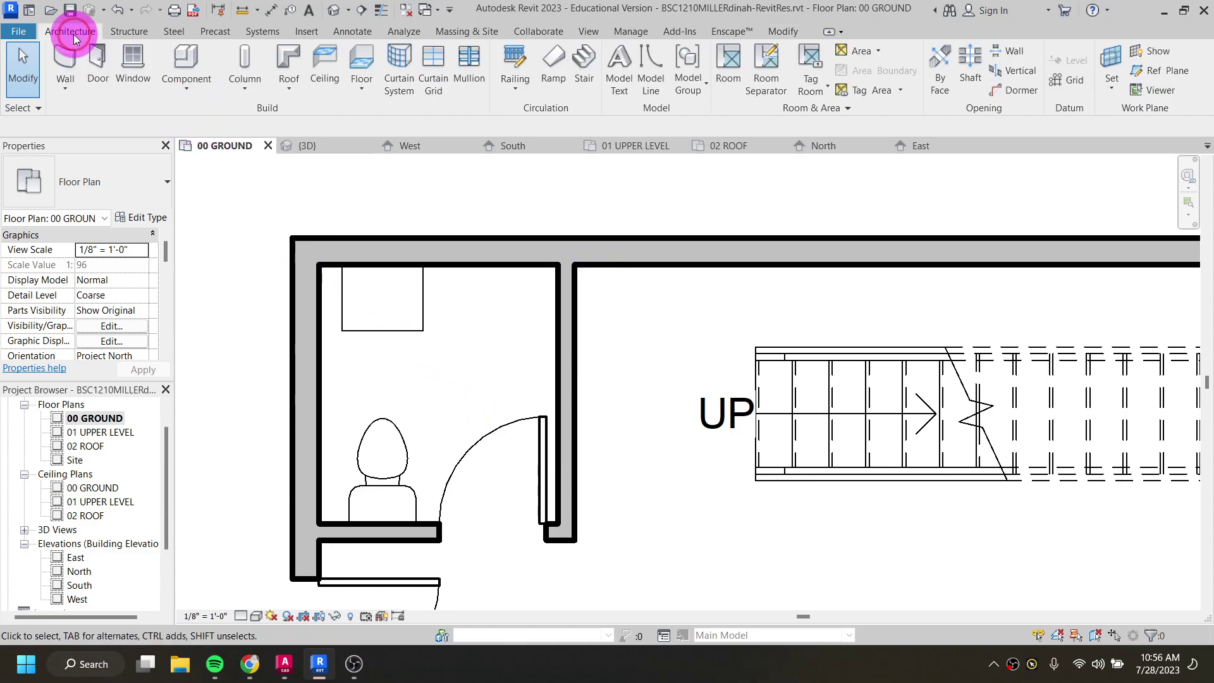
{"action": "left_click", "coordinate": [187, 84]}
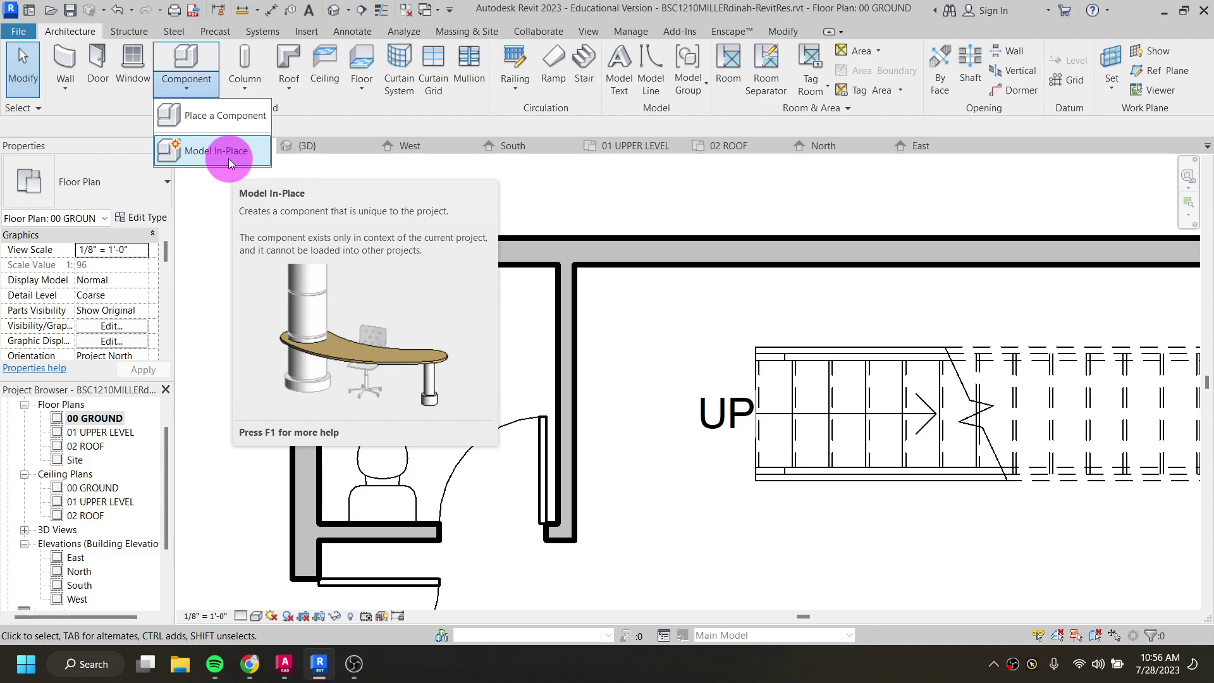
{"action": "left_click", "coordinate": [208, 118]}
{"action": "left_click", "coordinate": [548, 294]}
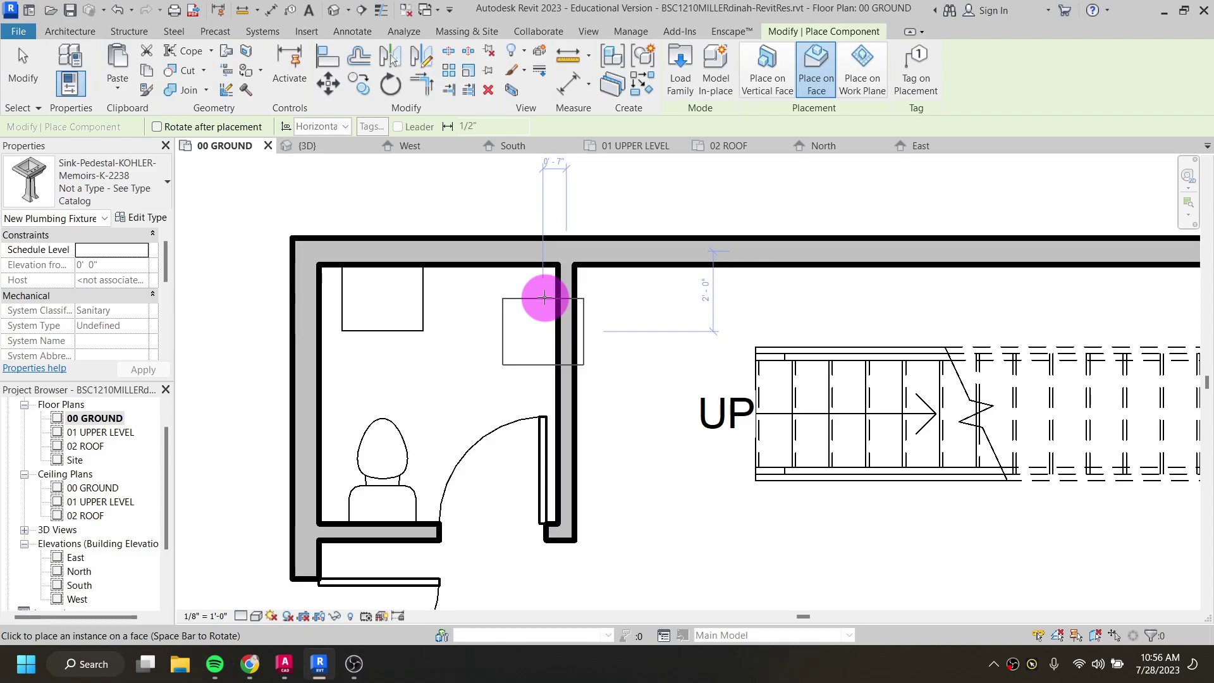
{"action": "scroll", "coordinate": [547, 304], "scroll_direction": "down", "scroll_amount": 4}
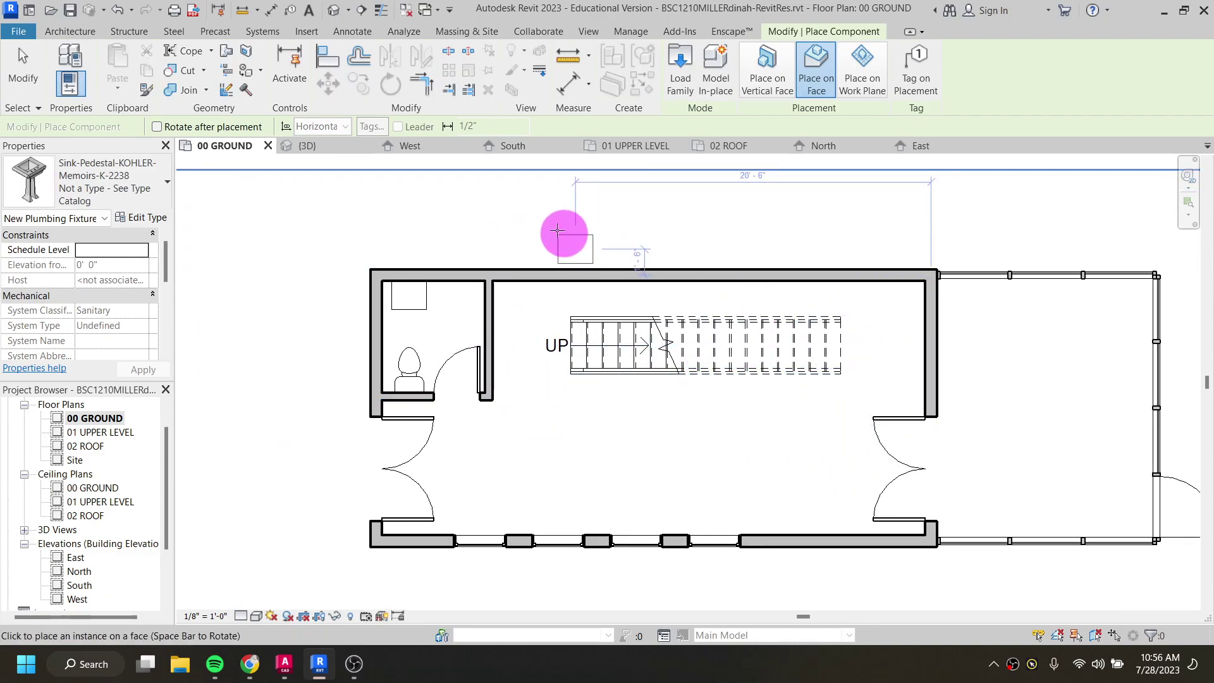
Step: In Load Family, browse to the English-Imperial > Furniture library folder
{"action": "left_click", "coordinate": [681, 69]}
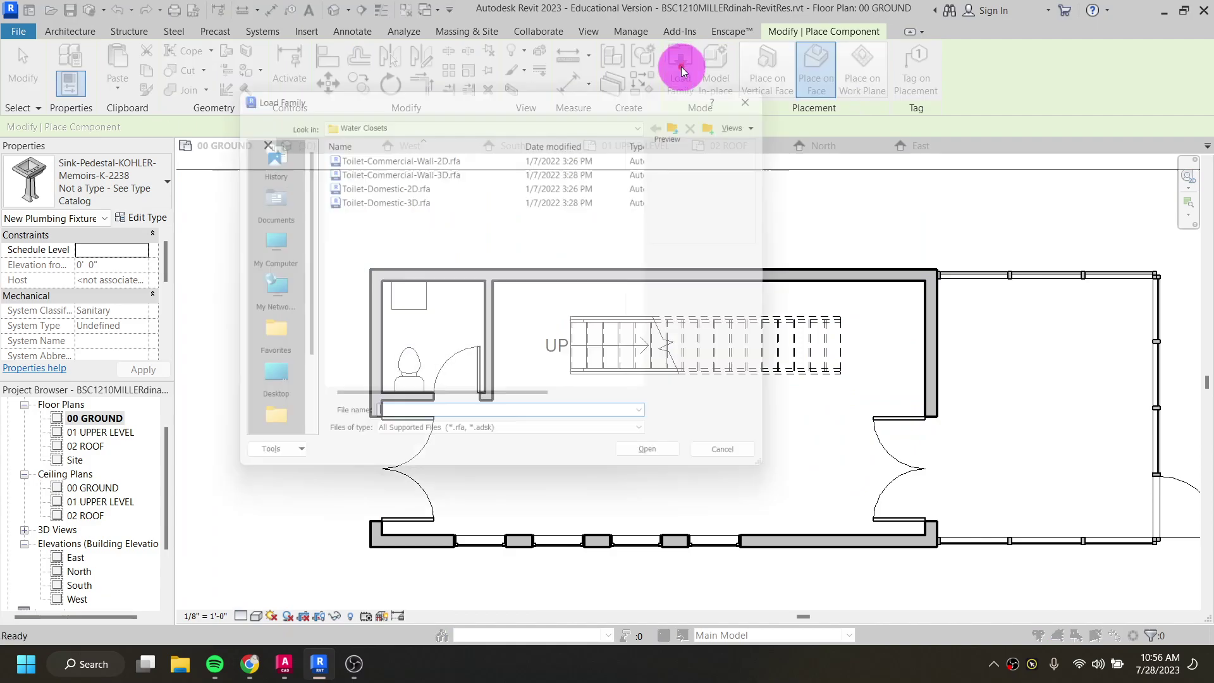
{"action": "left_click", "coordinate": [602, 120]}
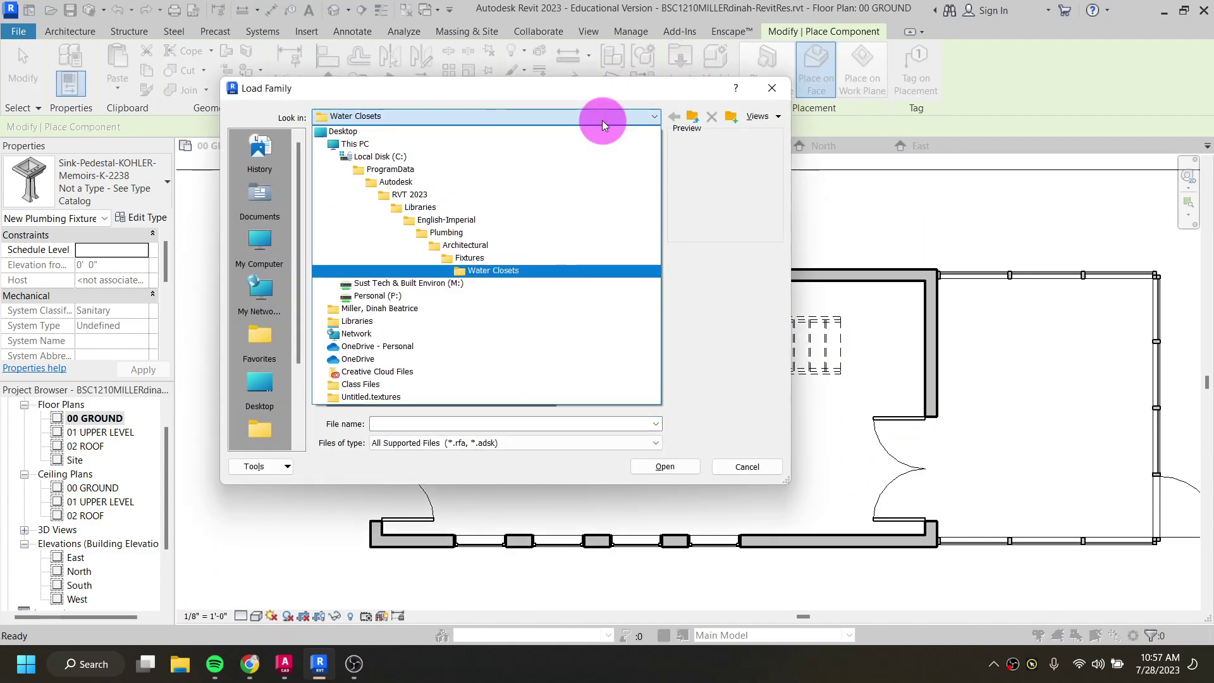
{"action": "left_click", "coordinate": [460, 221]}
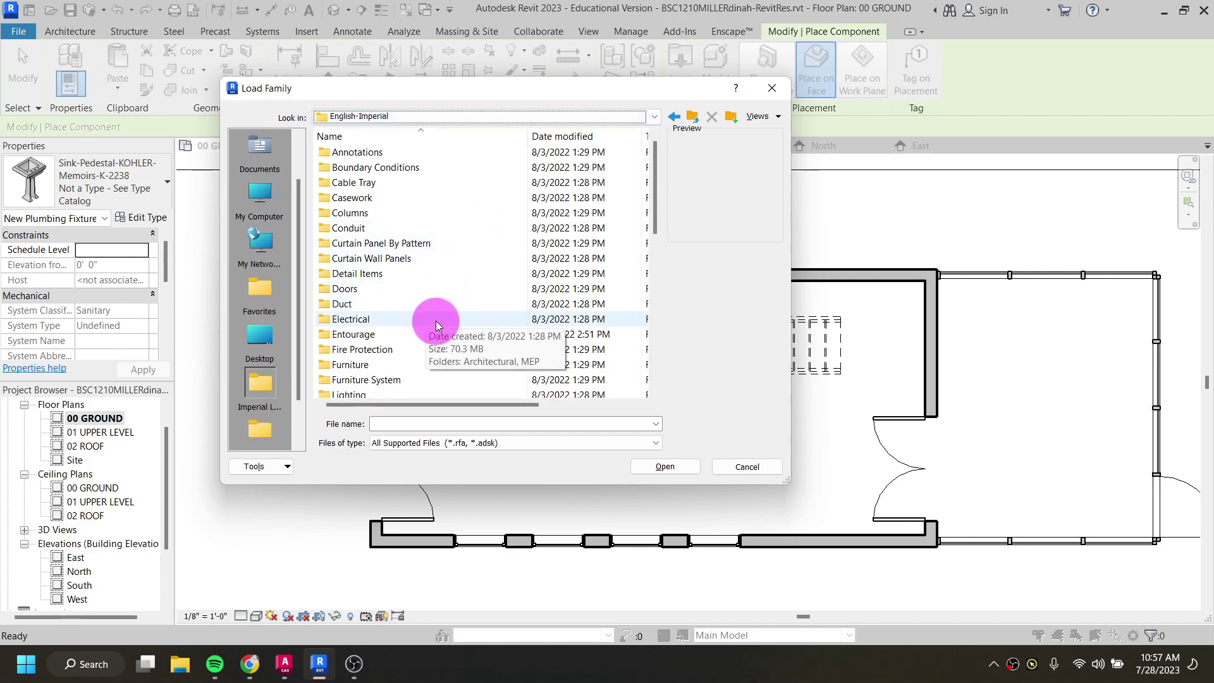
{"action": "double_click", "coordinate": [346, 369]}
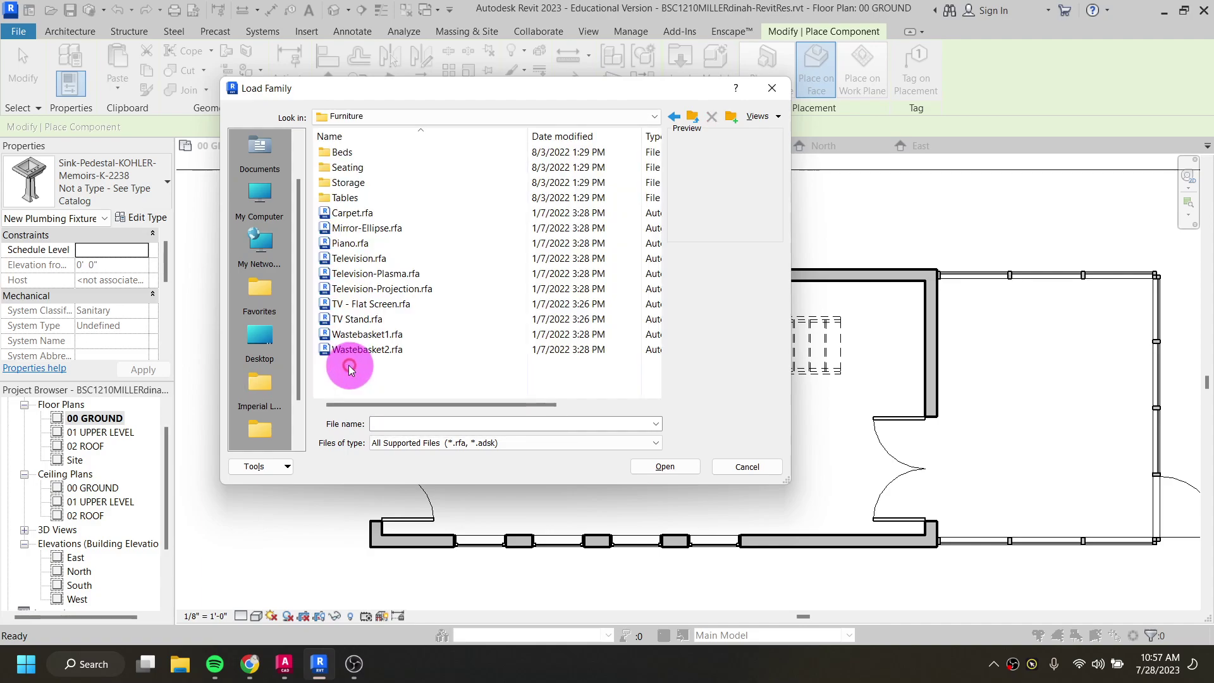
{"action": "left_click", "coordinate": [363, 350]}
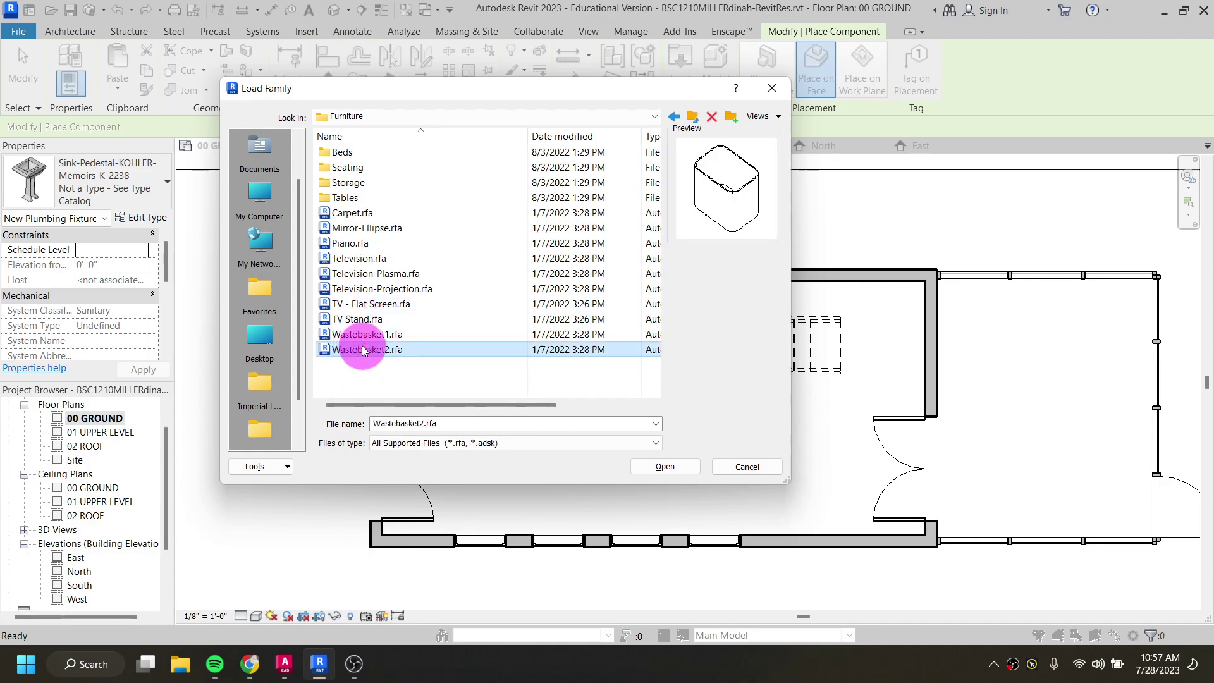
{"action": "key", "text": "Up"}
{"action": "key", "text": "Up"}
{"action": "key", "text": "Up"}
{"action": "key", "text": "Up"}
{"action": "key", "text": "Up"}
{"action": "key", "text": "Up"}
{"action": "key", "text": "Up"}
{"action": "key", "text": "Up"}
{"action": "key", "text": "Up"}
{"action": "key", "text": "Up"}
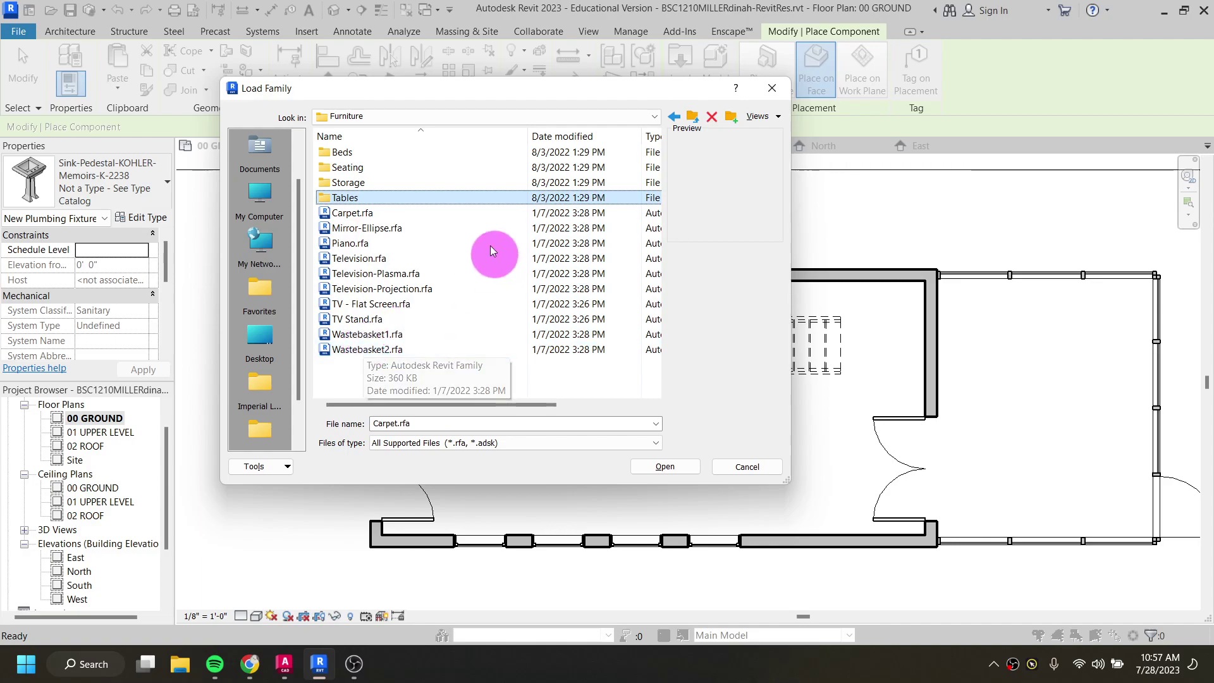
Step: Preview the Seating families and load Sofa-Corbu.rfa into the project
{"action": "double_click", "coordinate": [346, 168]}
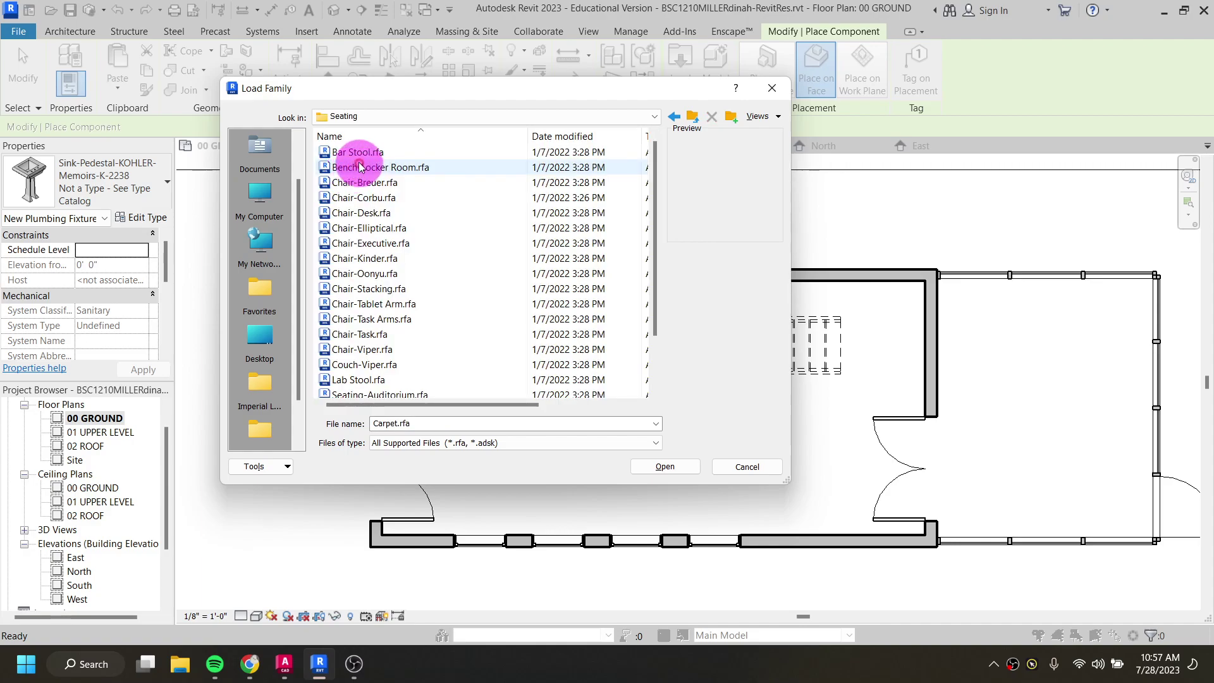
{"action": "left_click", "coordinate": [363, 153]}
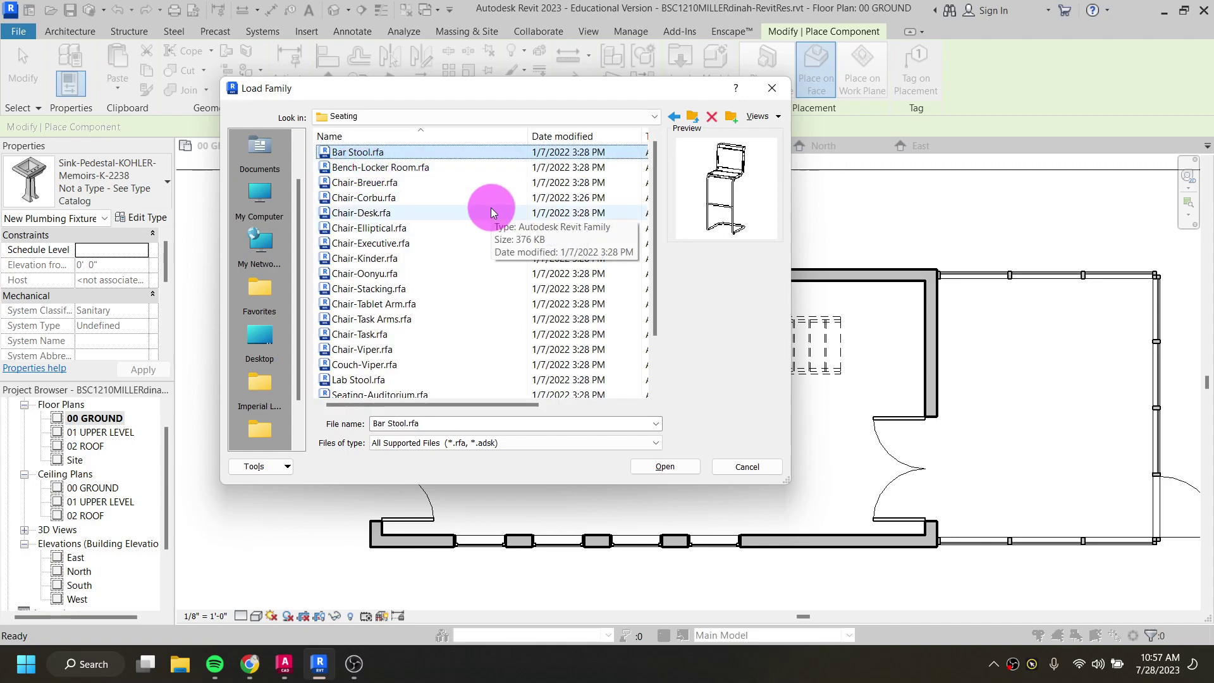
{"action": "key", "text": "Down"}
{"action": "key", "text": "Down"}
{"action": "key", "text": "Down"}
{"action": "key", "text": "Down"}
{"action": "key", "text": "Up"}
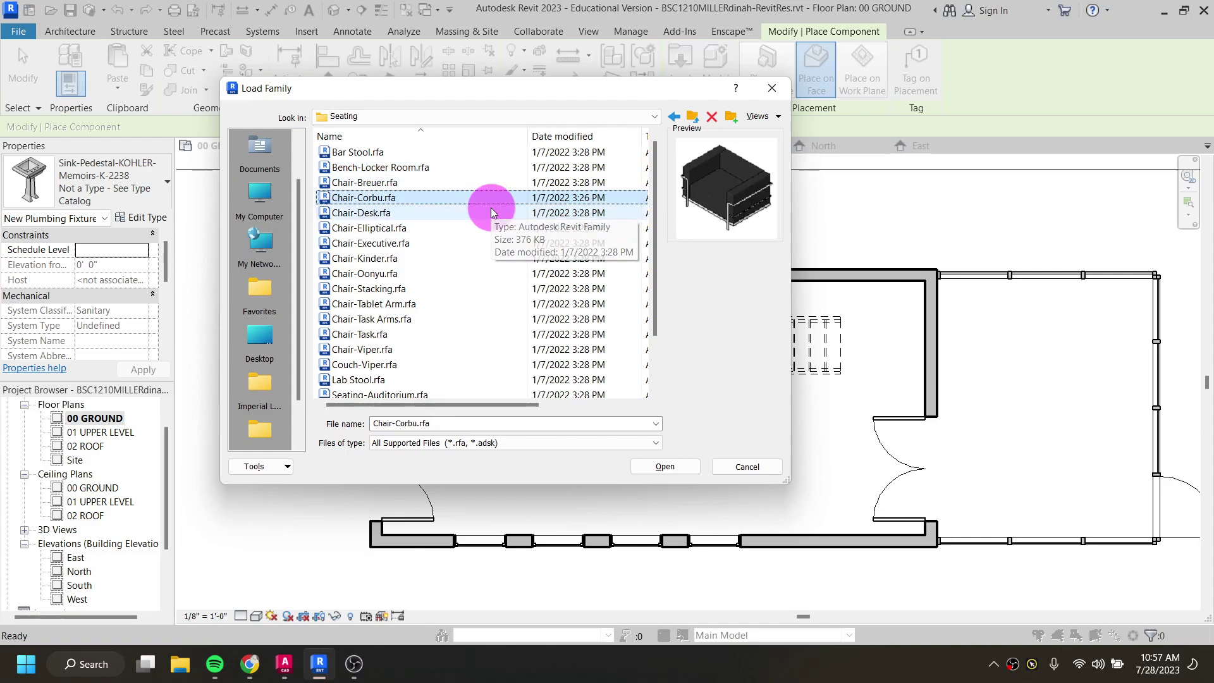
{"action": "key", "text": "Down"}
{"action": "key", "text": "Down"}
{"action": "key", "text": "Down"}
{"action": "key", "text": "Up"}
{"action": "key", "text": "Down"}
{"action": "key", "text": "Down"}
{"action": "key", "text": "Down"}
{"action": "key", "text": "Down"}
{"action": "key", "text": "Down"}
{"action": "key", "text": "Down"}
{"action": "key", "text": "Down"}
{"action": "key", "text": "Down"}
{"action": "key", "text": "Down"}
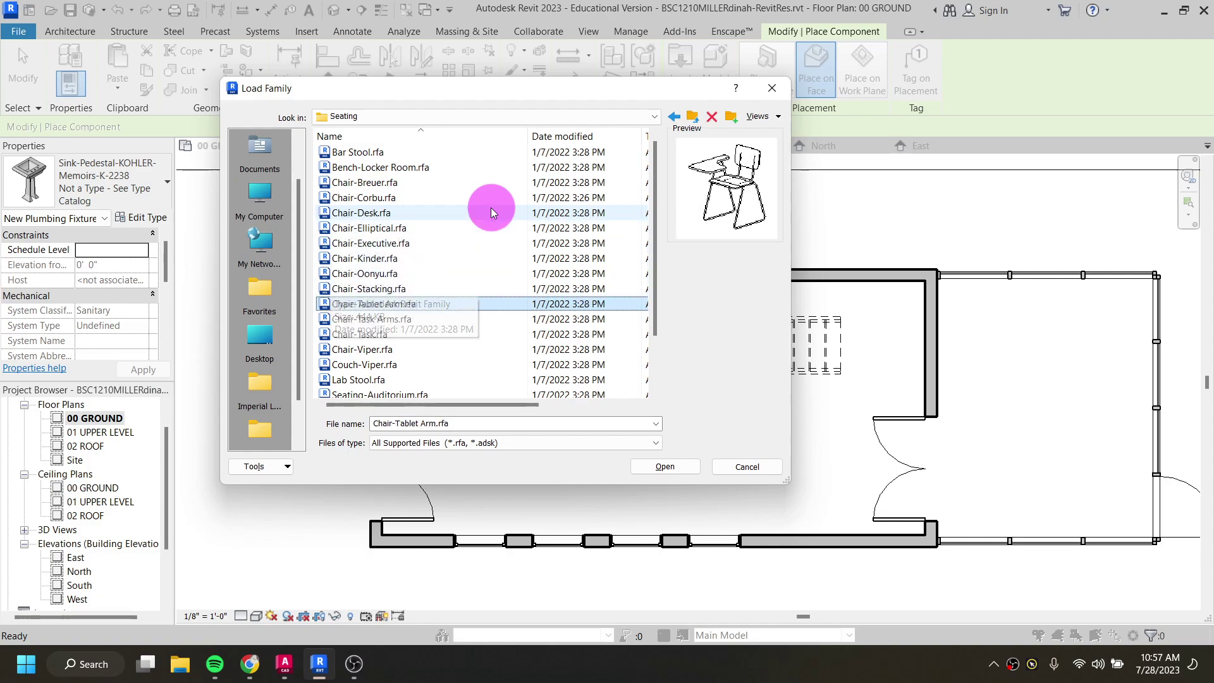
{"action": "key", "text": "Down"}
{"action": "key", "text": "Down"}
{"action": "key", "text": "Down"}
{"action": "key", "text": "Down"}
{"action": "key", "text": "Down"}
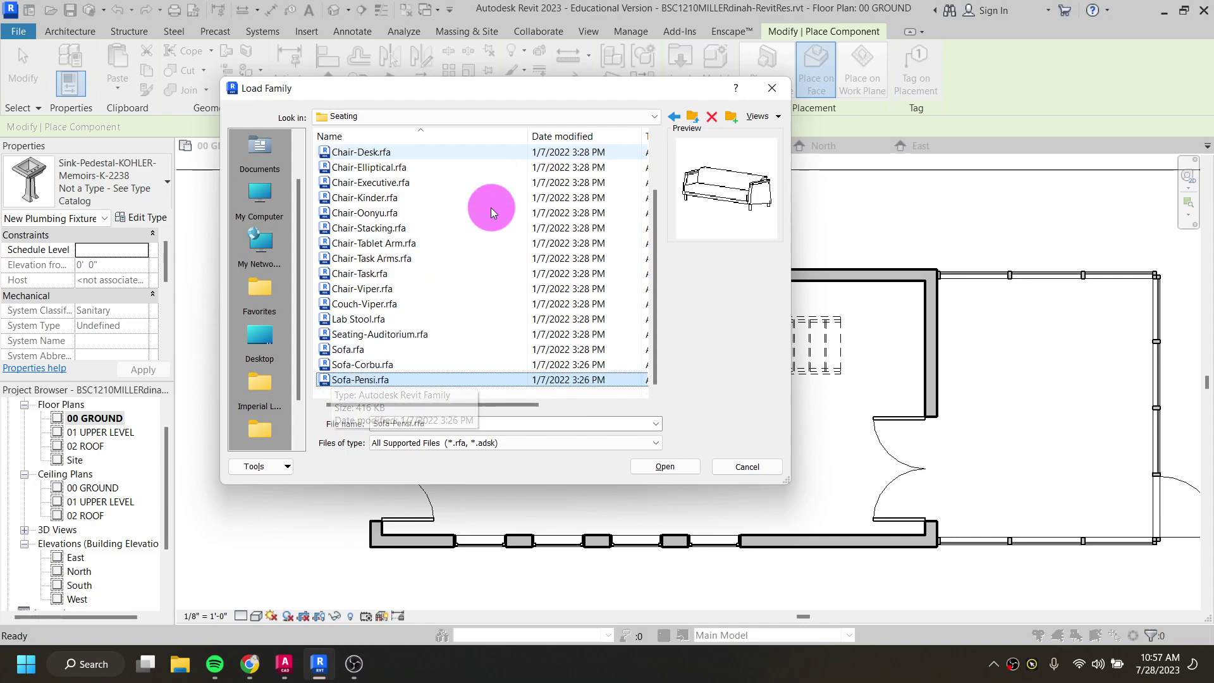
{"action": "key", "text": "Up"}
{"action": "key", "text": "Up"}
{"action": "key", "text": "Down"}
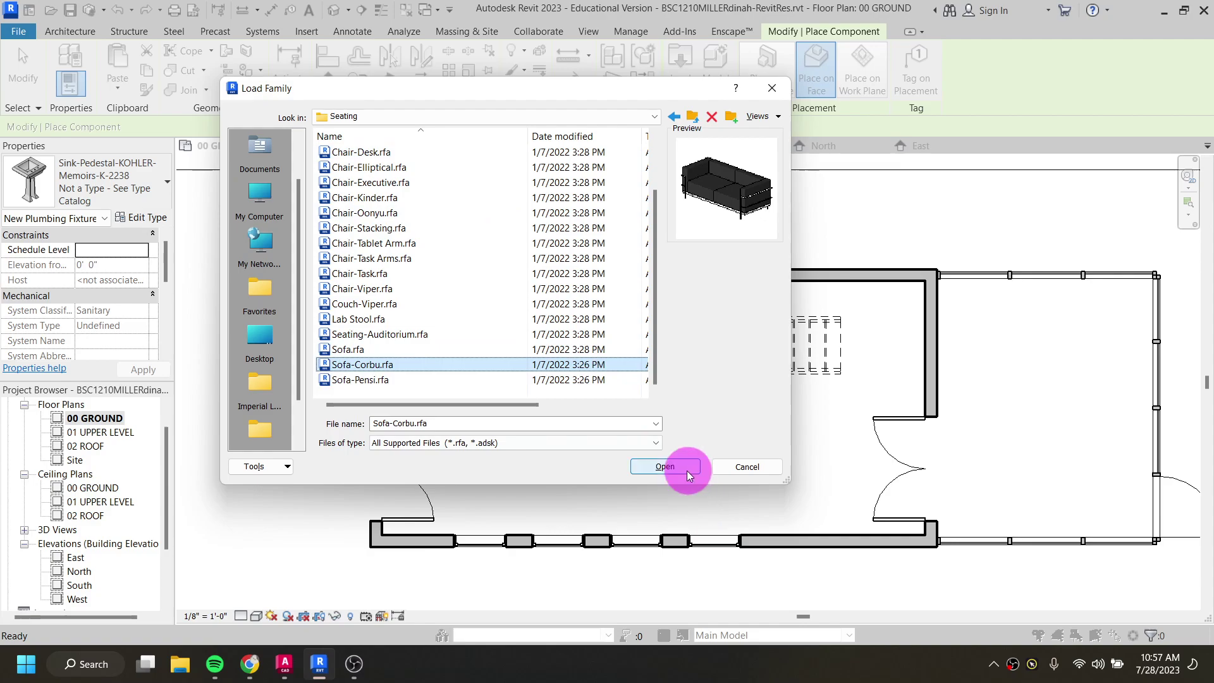
{"action": "left_click", "coordinate": [664, 467]}
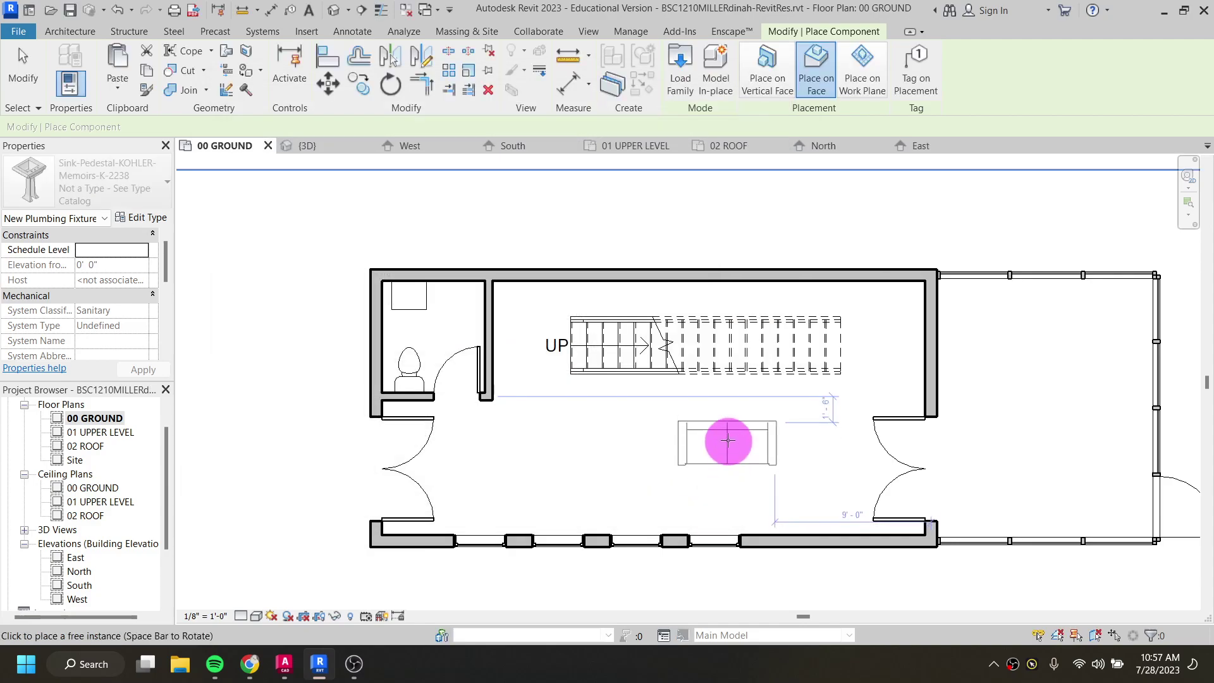
Step: Place one Sofa-Corbu sofa in the main room just below the stair, then end placement
{"action": "left_click", "coordinate": [728, 438]}
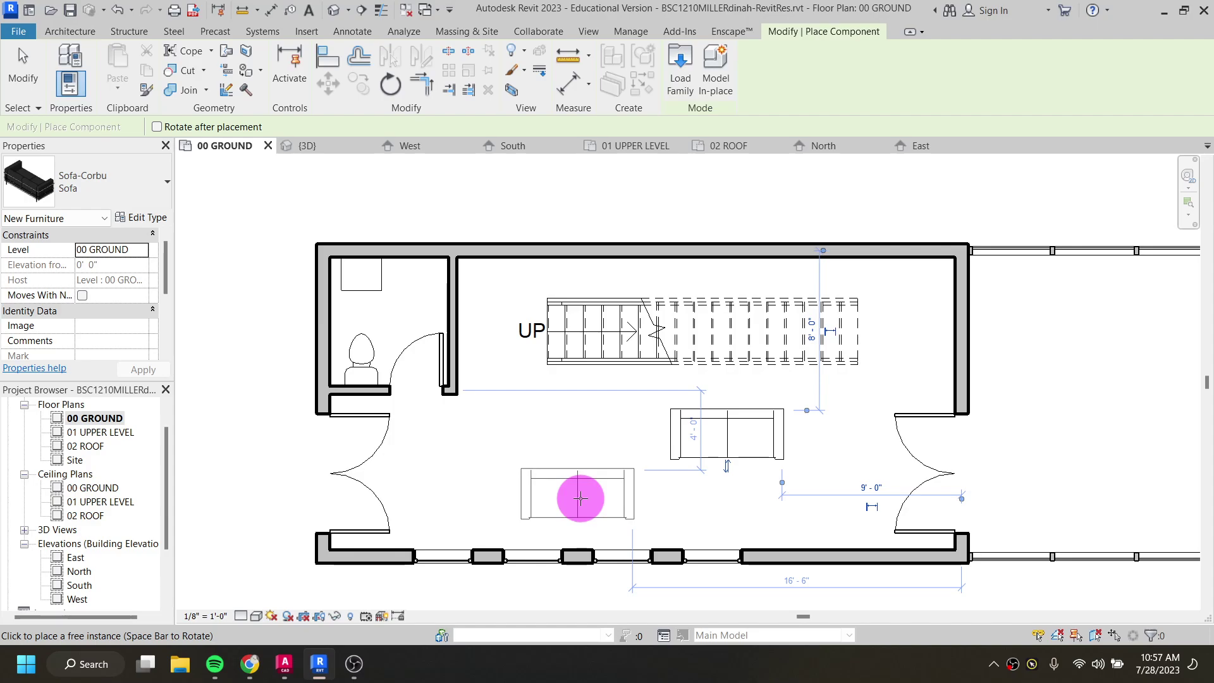
{"action": "key", "text": "Escape"}
{"action": "key", "text": "Escape"}
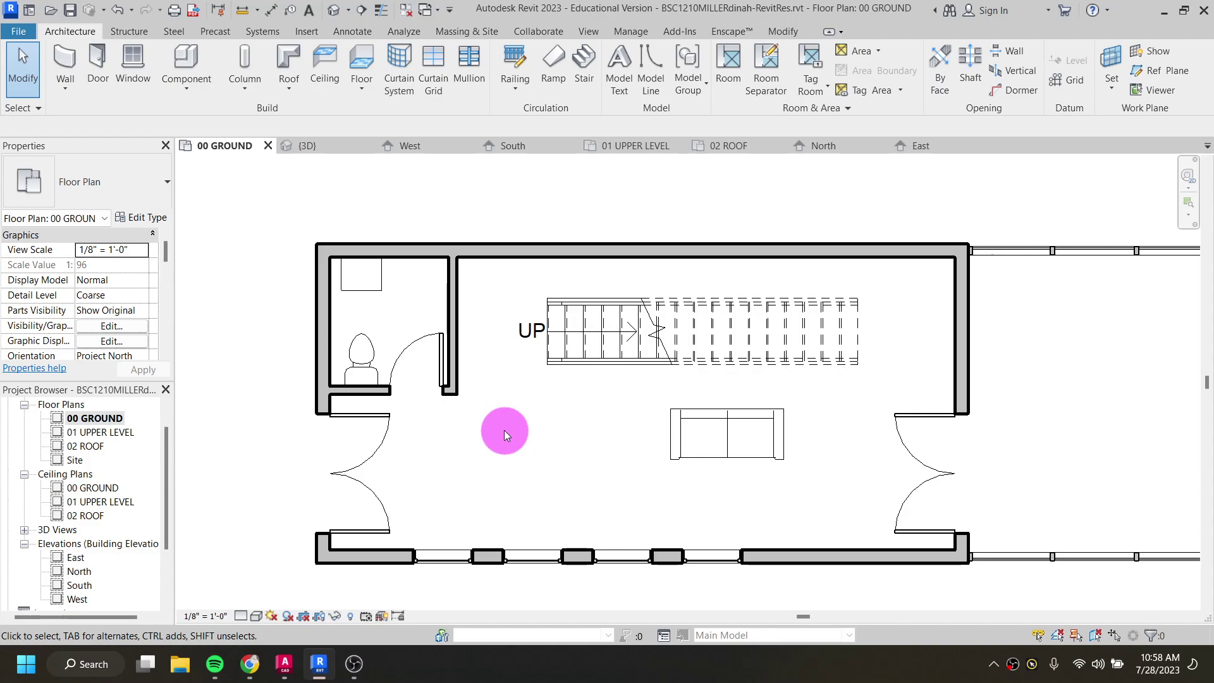
Step: Inspect the new sofa in the default 3D view, then select the 01 UPPER LEVEL plan
{"action": "left_click", "coordinate": [334, 9]}
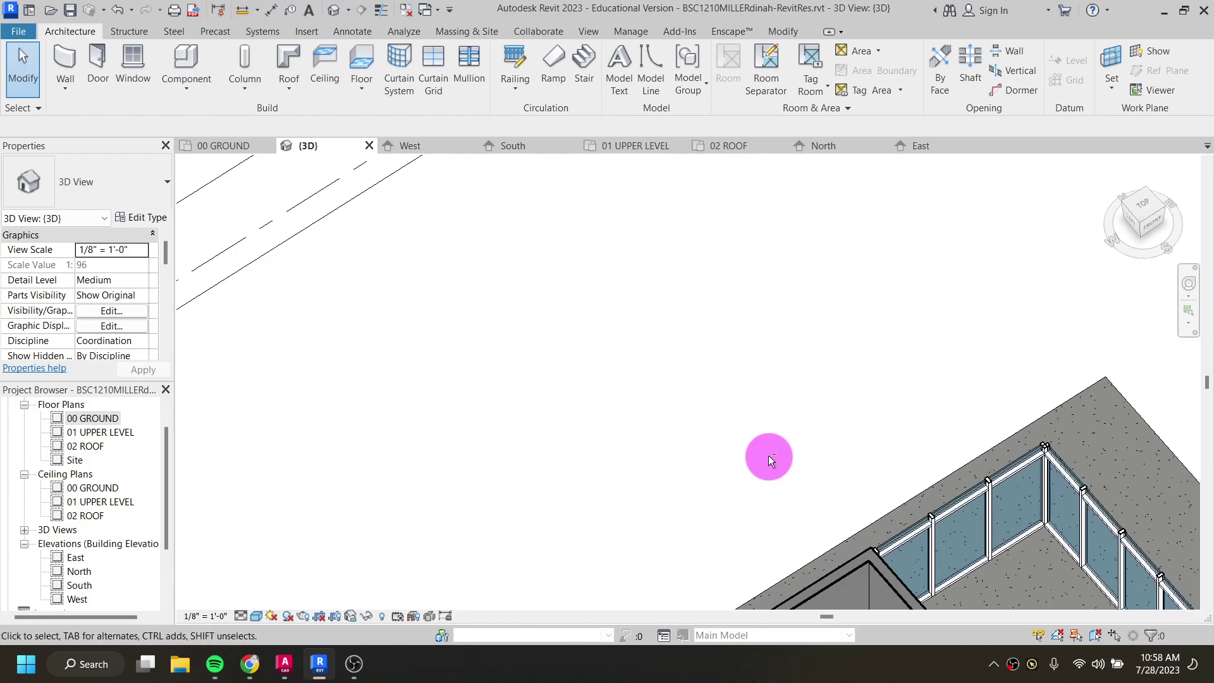
{"action": "scroll", "coordinate": [660, 348], "scroll_direction": "up", "scroll_amount": 4}
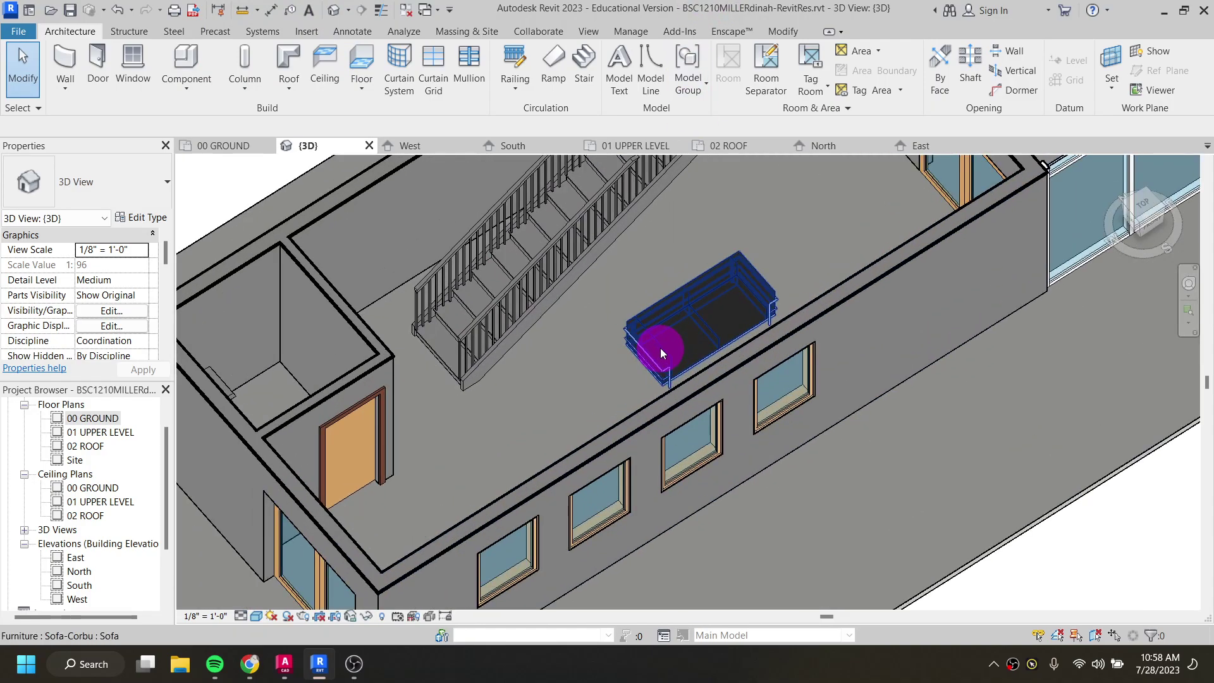
{"action": "scroll", "coordinate": [695, 382], "scroll_direction": "down", "scroll_amount": 5}
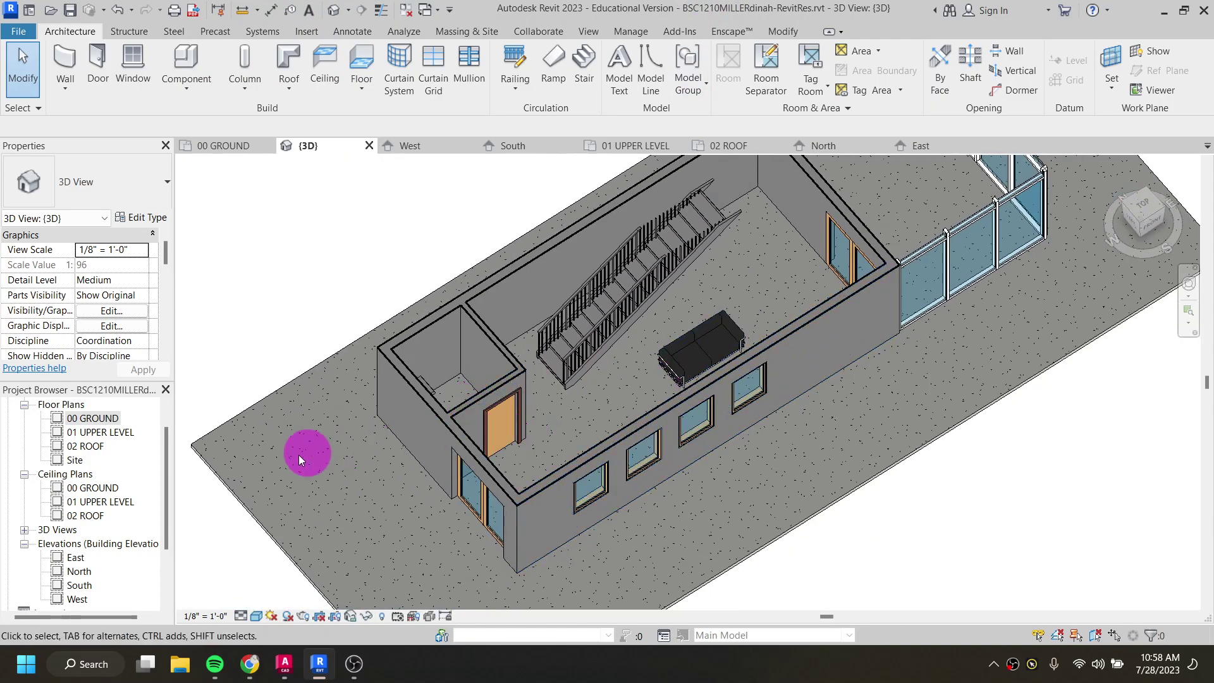
{"action": "left_click", "coordinate": [102, 436]}
Step: Open 01 UPPER LEVEL, then return to 00 GROUND and frame the whole building
{"action": "double_click", "coordinate": [101, 436]}
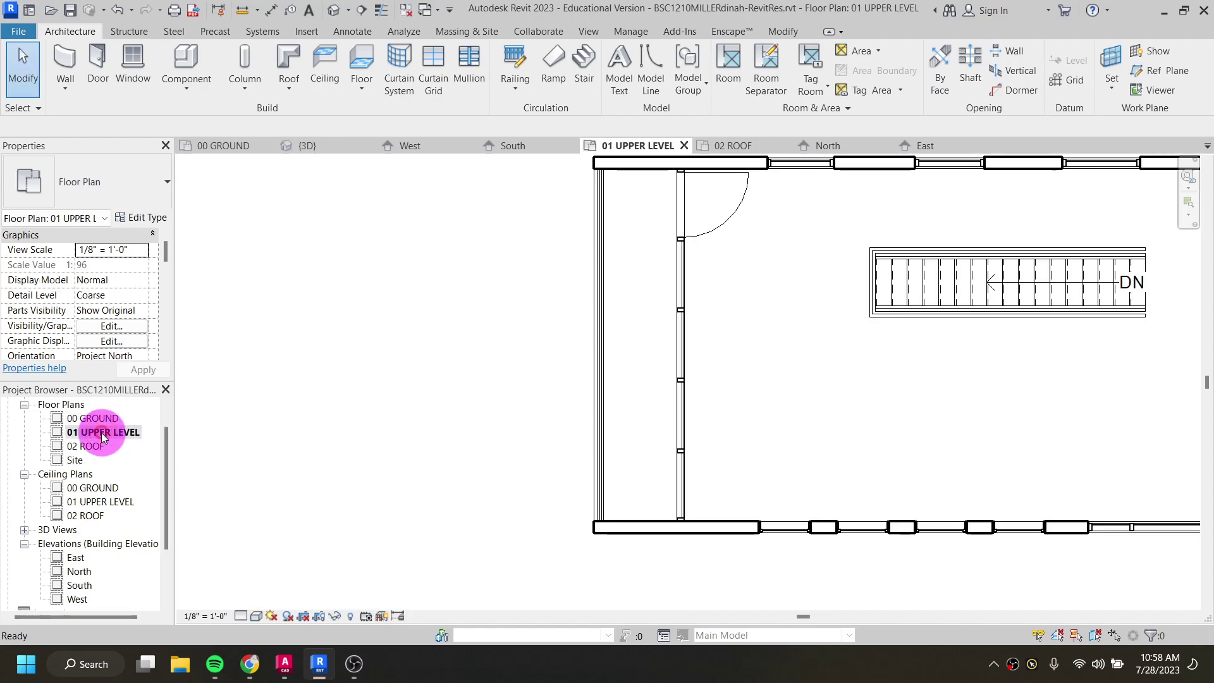
{"action": "double_click", "coordinate": [96, 419]}
{"action": "scroll", "coordinate": [529, 400], "scroll_direction": "down", "scroll_amount": 3}
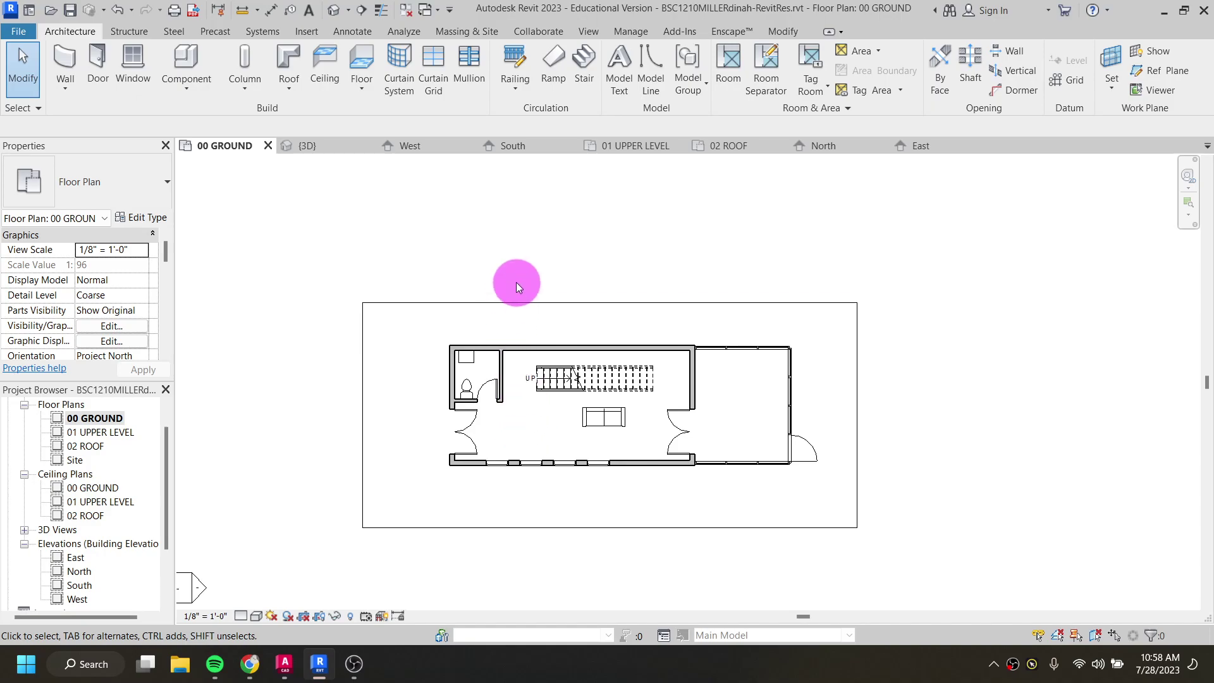
{"action": "scroll", "coordinate": [399, 382], "scroll_direction": "down", "scroll_amount": 5}
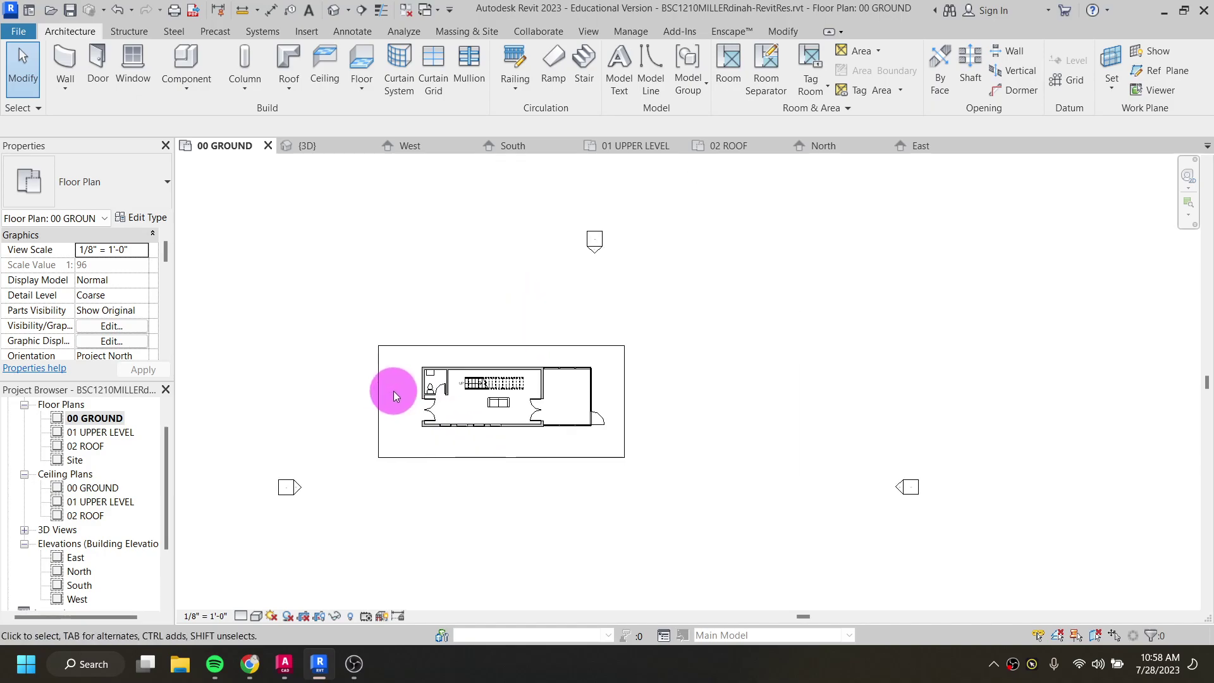
{"action": "middle_click_drag", "start_coordinate": [434, 390], "coordinate": [584, 341]}
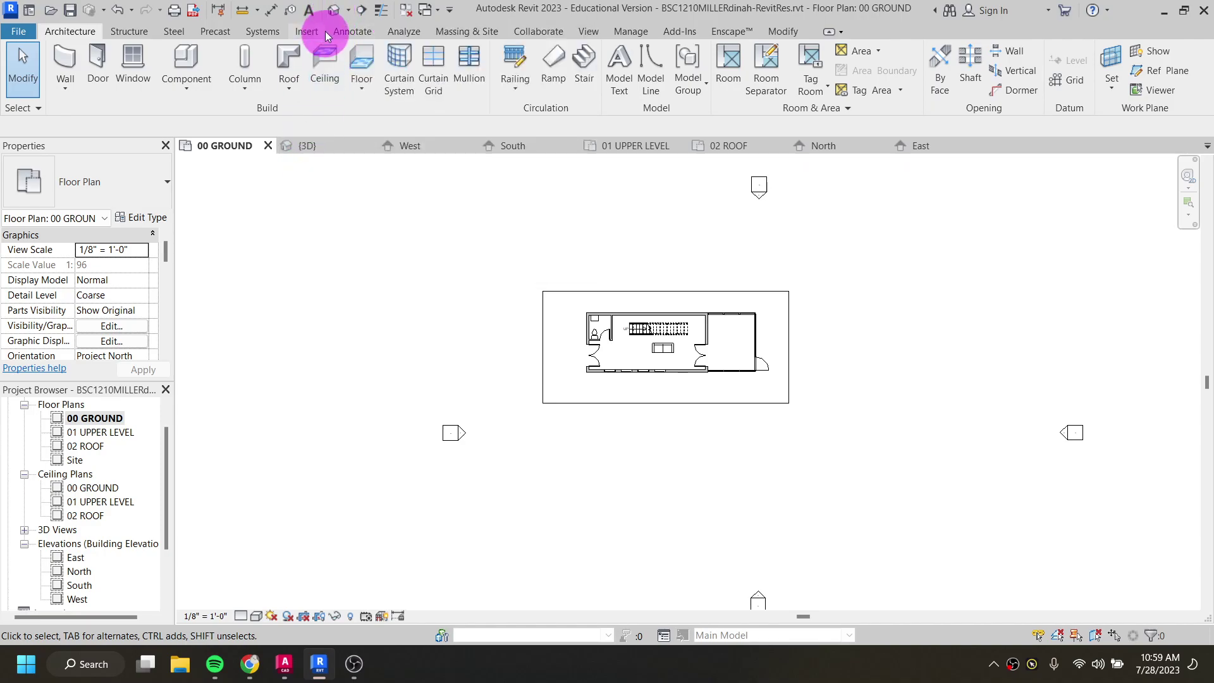
{"action": "left_click", "coordinate": [334, 12]}
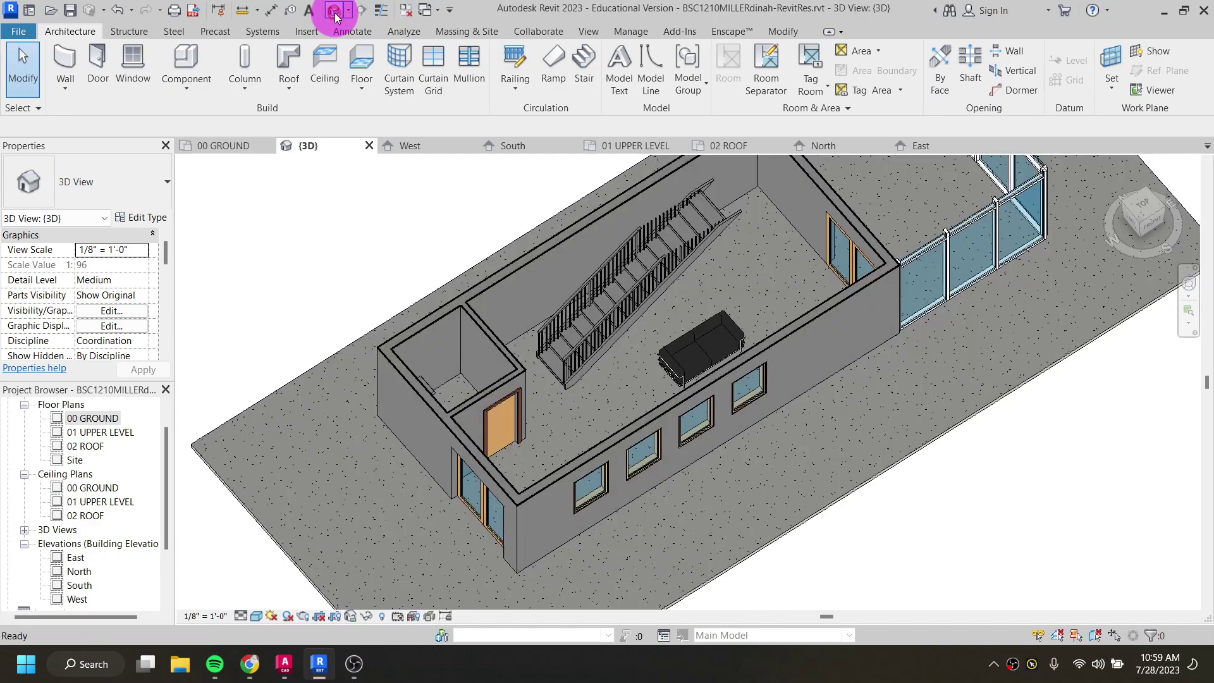
{"action": "scroll", "coordinate": [748, 345], "scroll_direction": "down", "scroll_amount": 5}
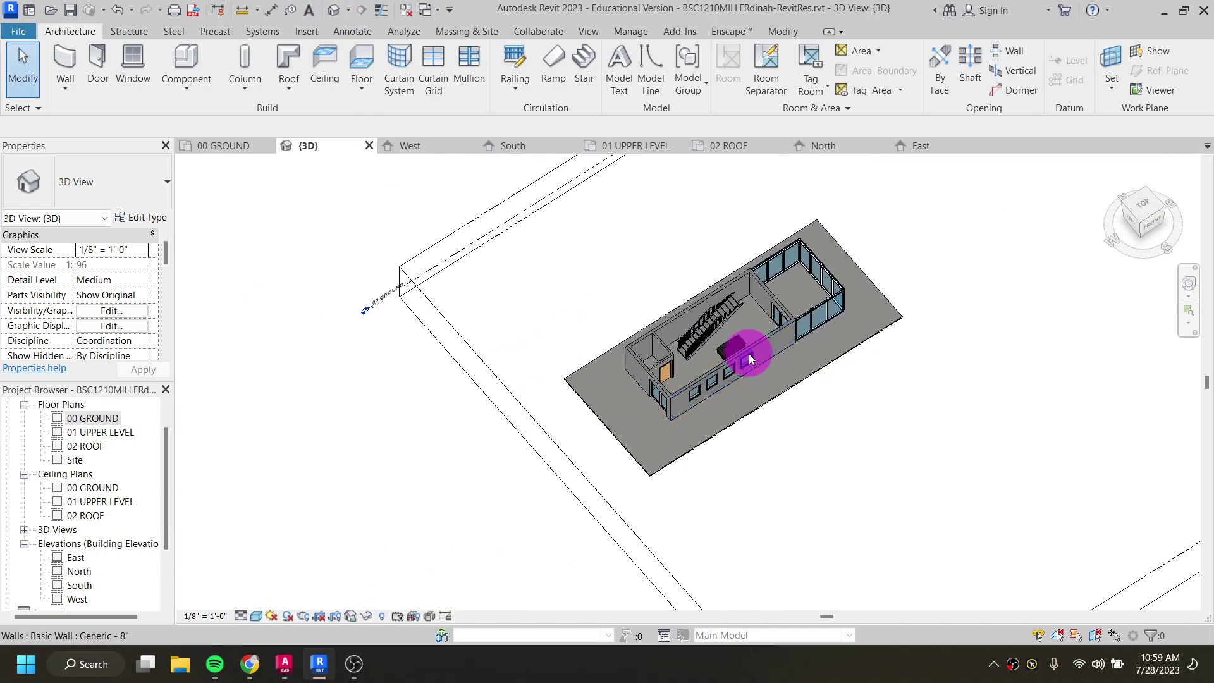
{"action": "left_click", "coordinate": [1142, 206]}
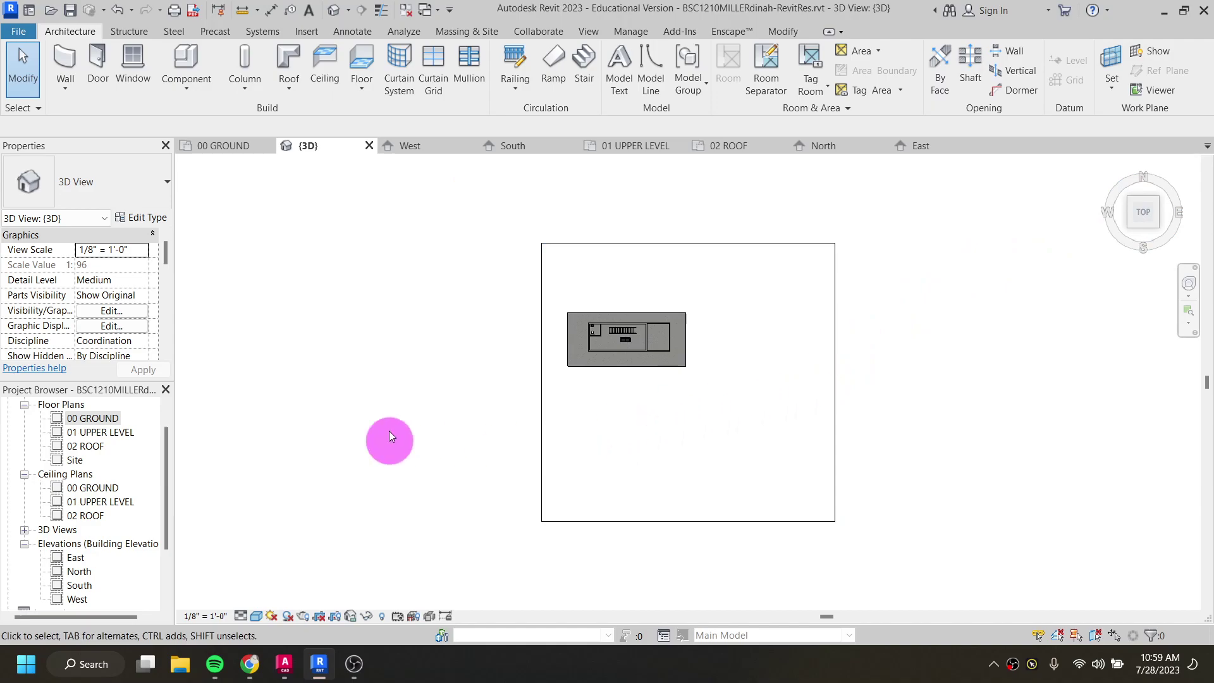
{"action": "scroll", "coordinate": [107, 310], "scroll_direction": "down", "scroll_amount": 6}
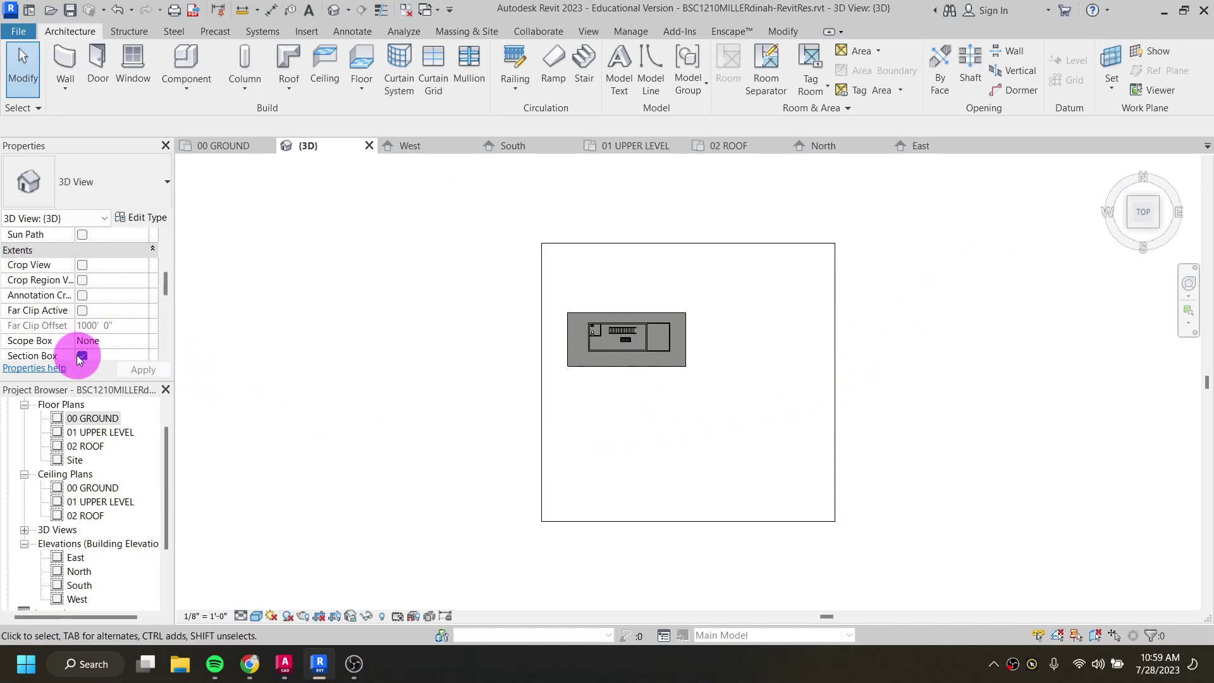
{"action": "left_click", "coordinate": [82, 356]}
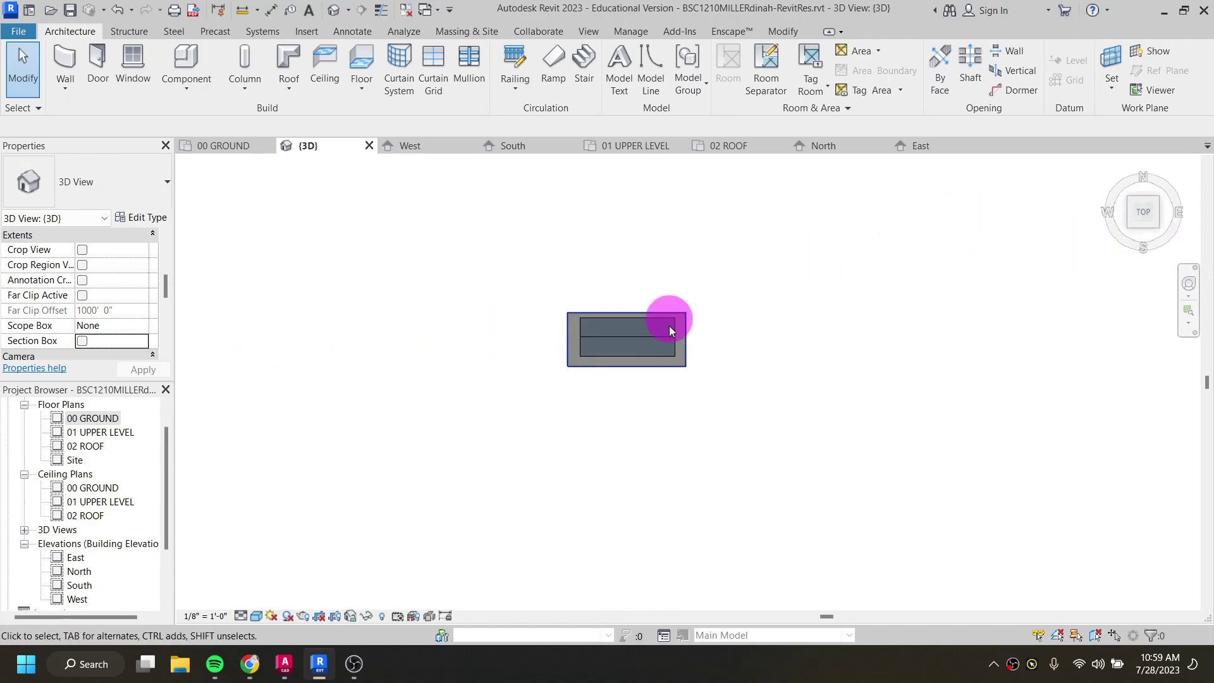
{"action": "middle_click_drag", "start_coordinate": [477, 360], "coordinate": [528, 382]}
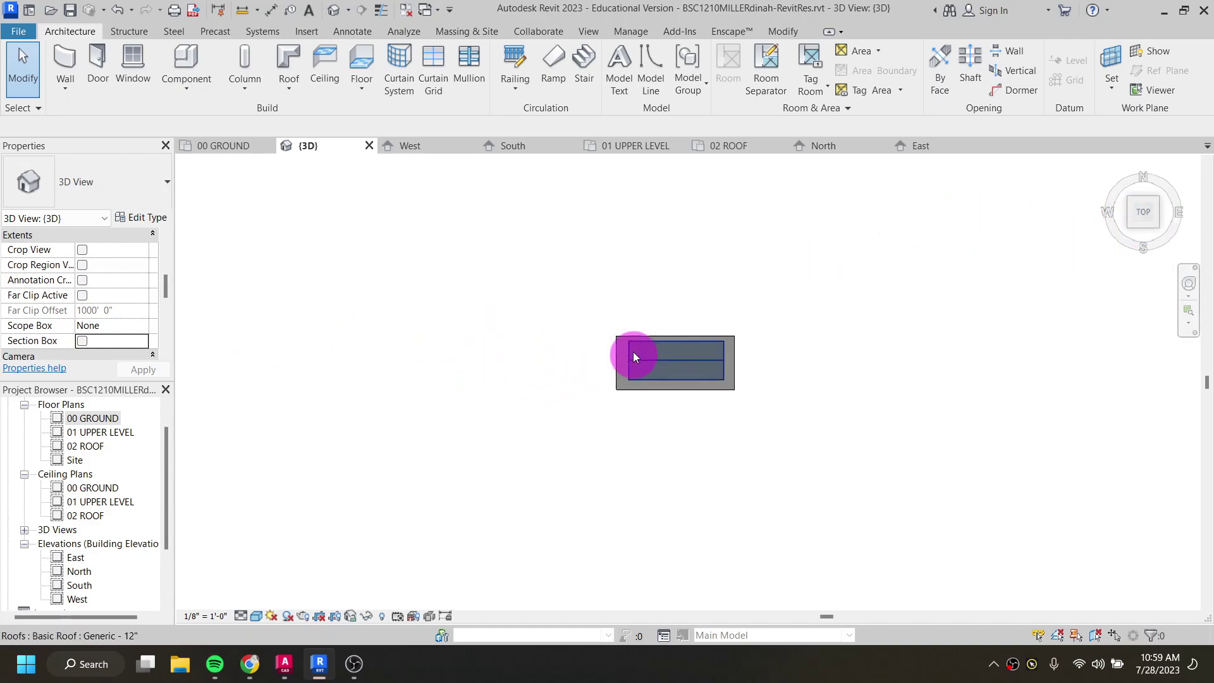
{"action": "left_click_drag", "start_coordinate": [1113, 244], "coordinate": [714, 218]}
{"action": "left_click_drag", "start_coordinate": [653, 500], "coordinate": [669, 427]}
{"action": "scroll", "coordinate": [665, 424], "scroll_direction": "up", "scroll_amount": 3}
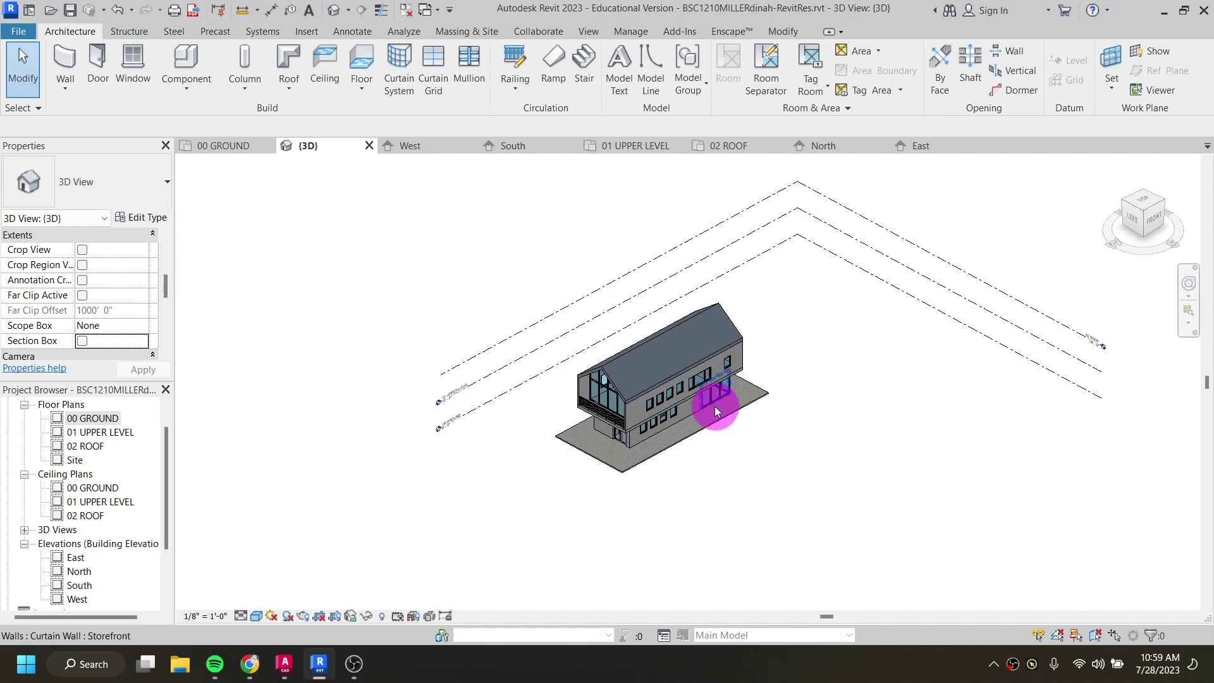
{"action": "left_click", "coordinate": [1143, 206]}
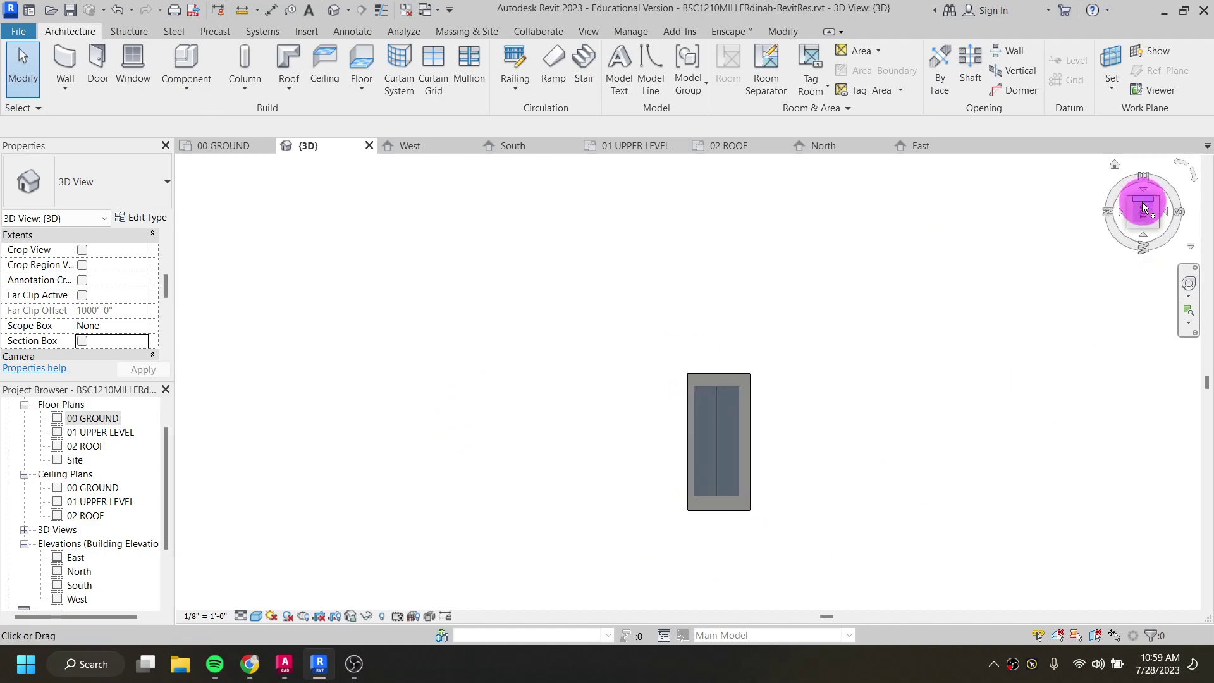
{"action": "left_click", "coordinate": [1191, 182]}
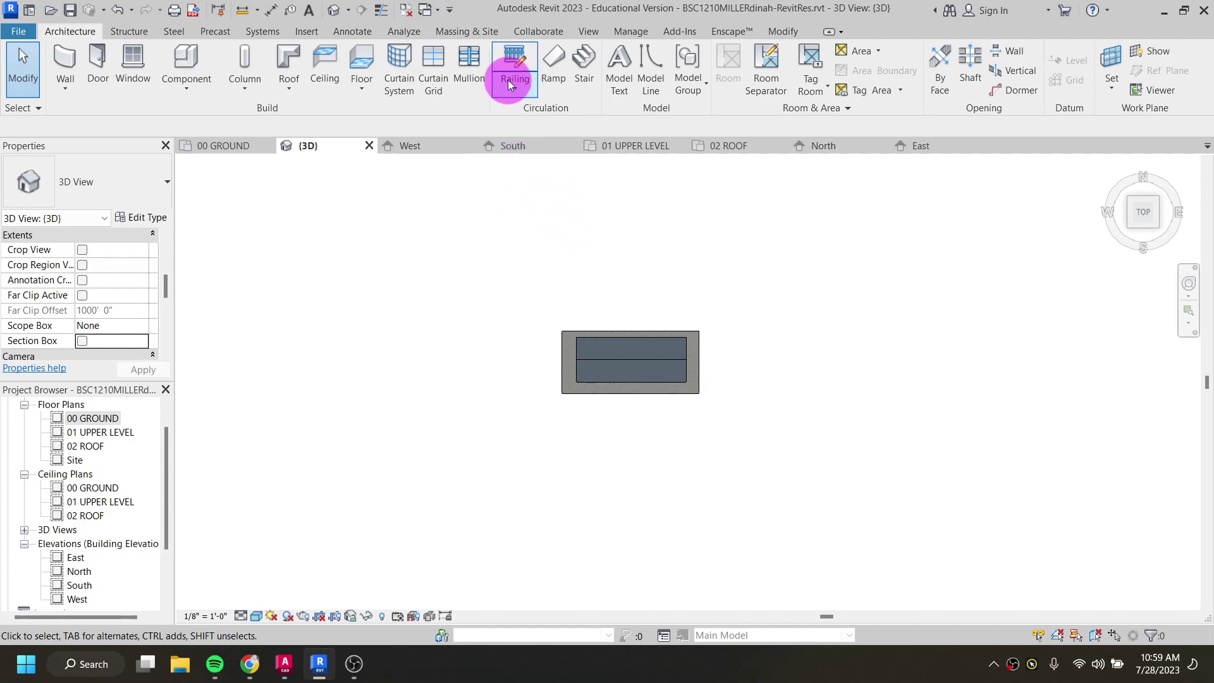
Step: Bring up the Massing & Site ribbon tools
{"action": "left_click", "coordinate": [475, 32]}
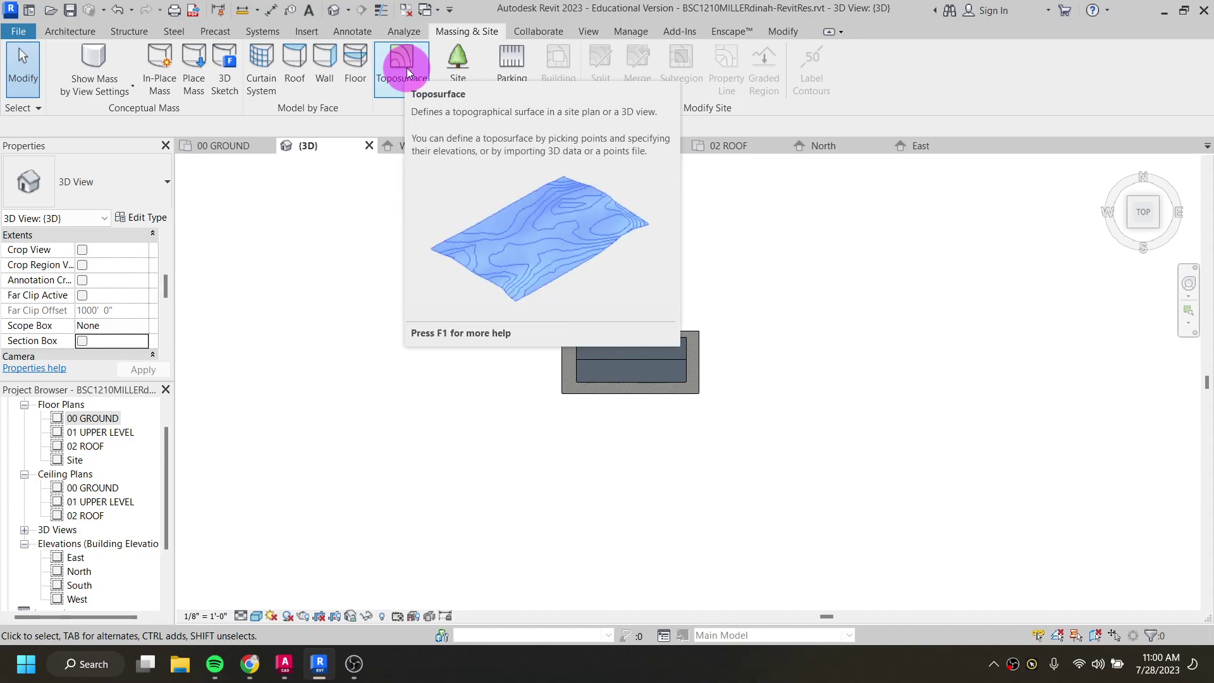
Step: Launch the Toposurface tool, entering Edit Surface mode with Place Point active
{"action": "left_click", "coordinate": [407, 67]}
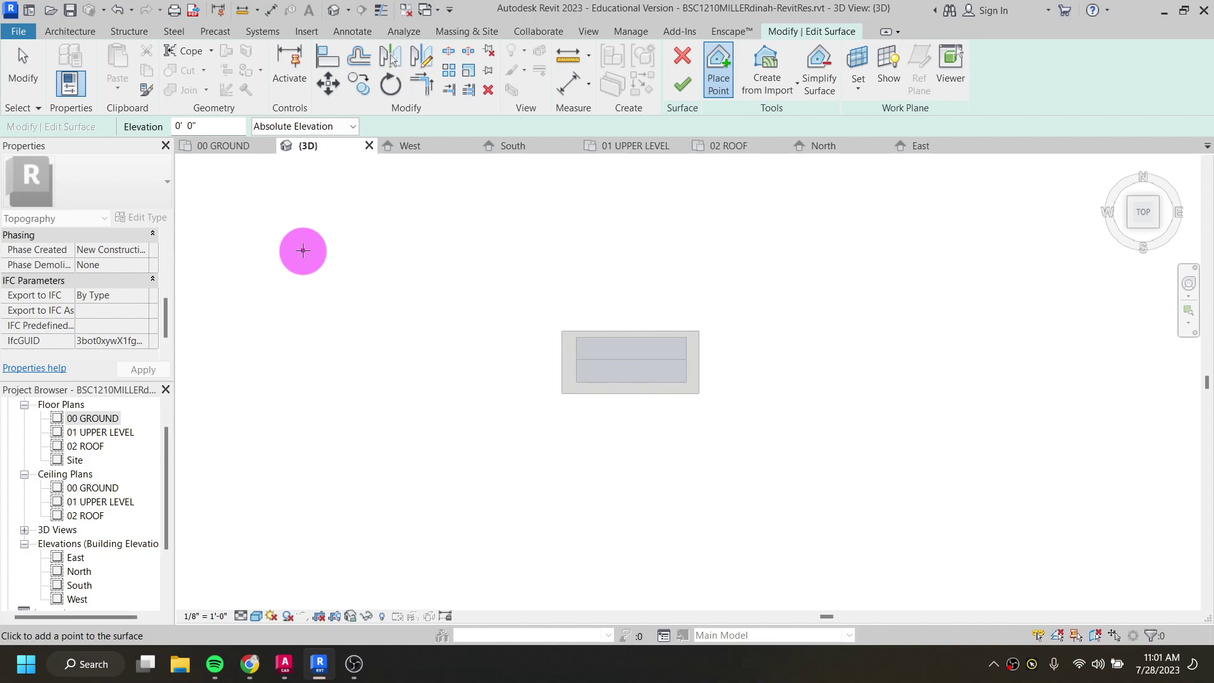
Step: Keep Absolute Elevation as the point-height mode in the Options Bar
{"action": "left_click", "coordinate": [328, 129]}
{"action": "left_click", "coordinate": [325, 131]}
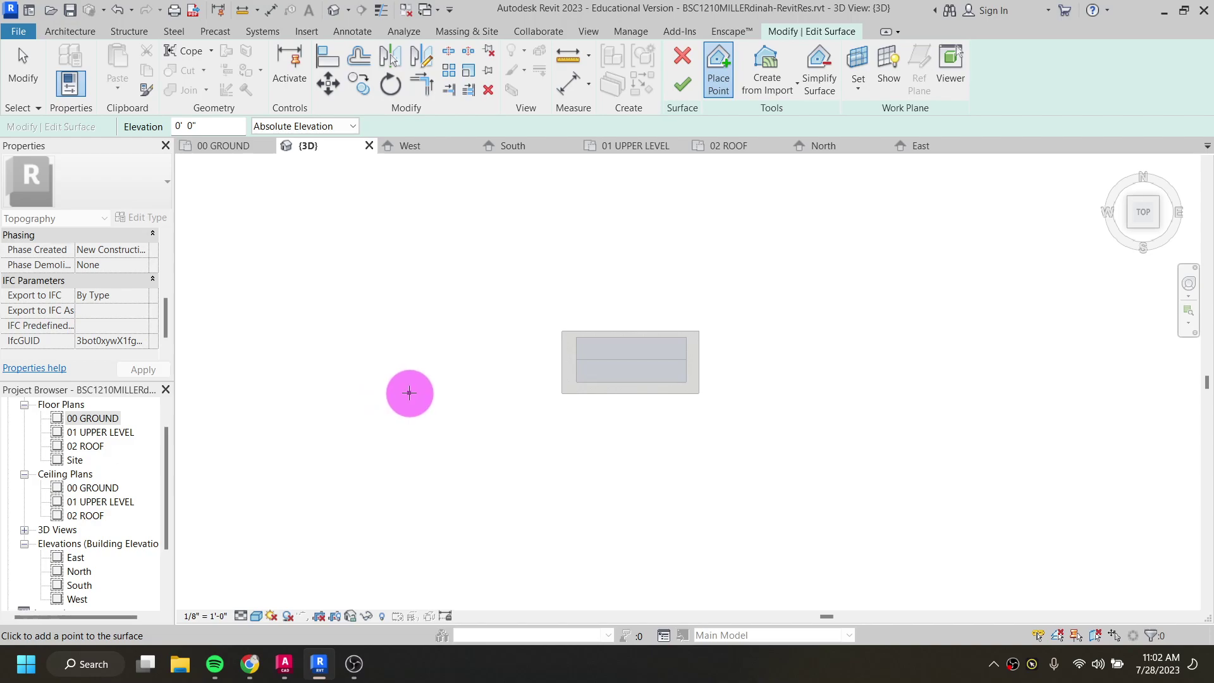
Step: Place three 0' 0" toposurface points along the bottom: left, centre and right of the house
{"action": "left_click", "coordinate": [406, 394]}
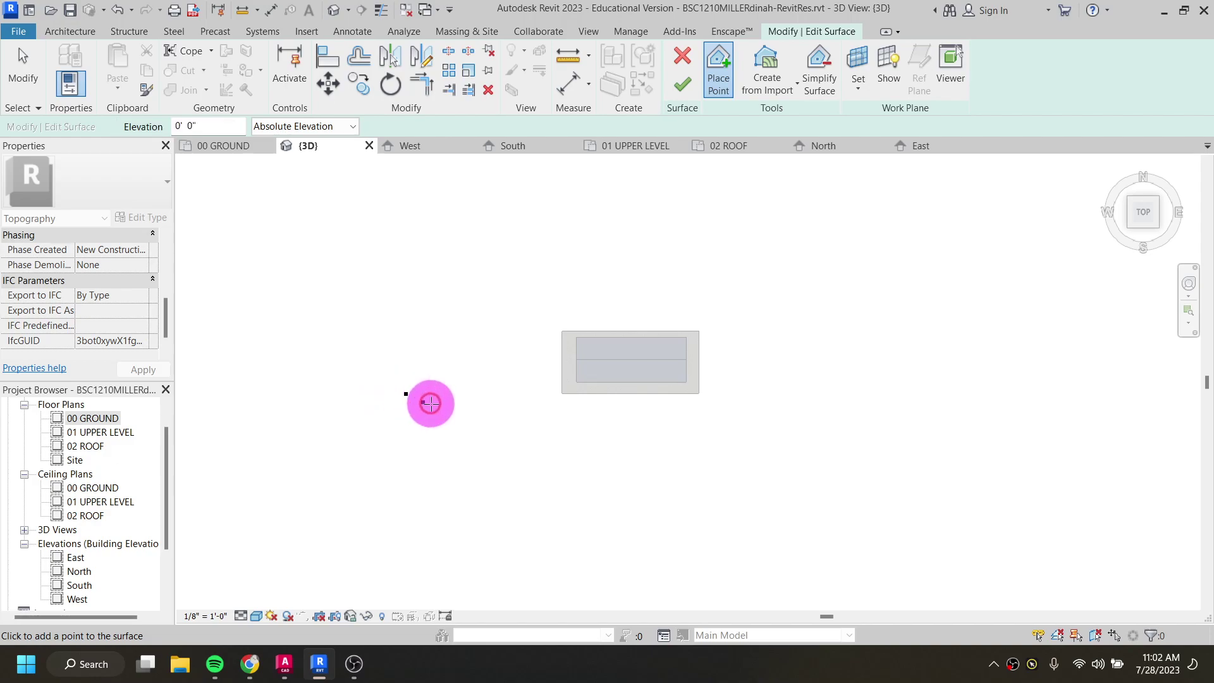
{"action": "left_click", "coordinate": [656, 394]}
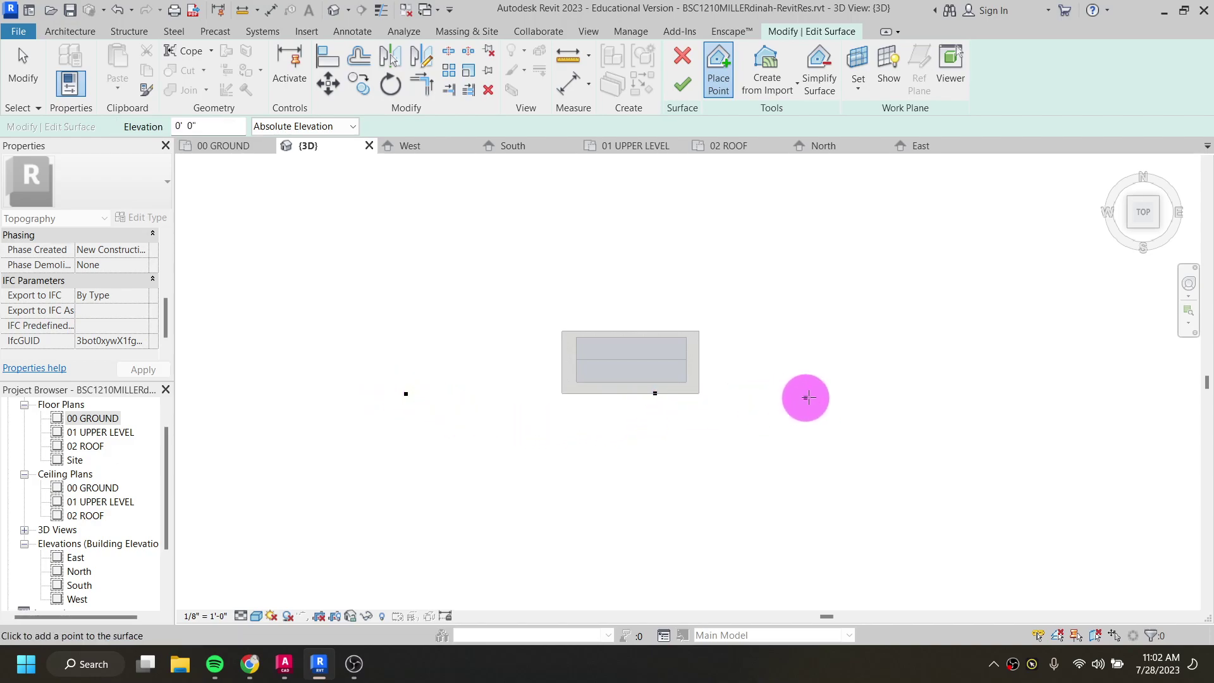
{"action": "left_click", "coordinate": [863, 394]}
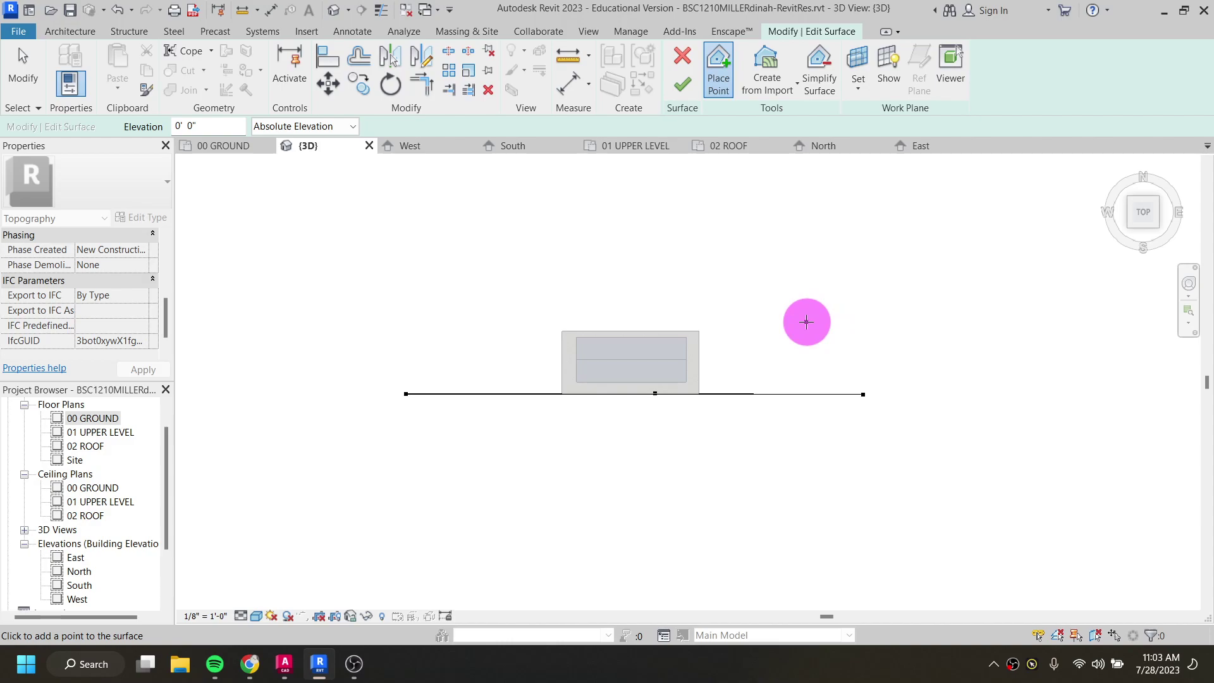
Step: Set elevation to 0' 1" and place three points along the top edge, then orbit to check
{"action": "left_click", "coordinate": [487, 262]}
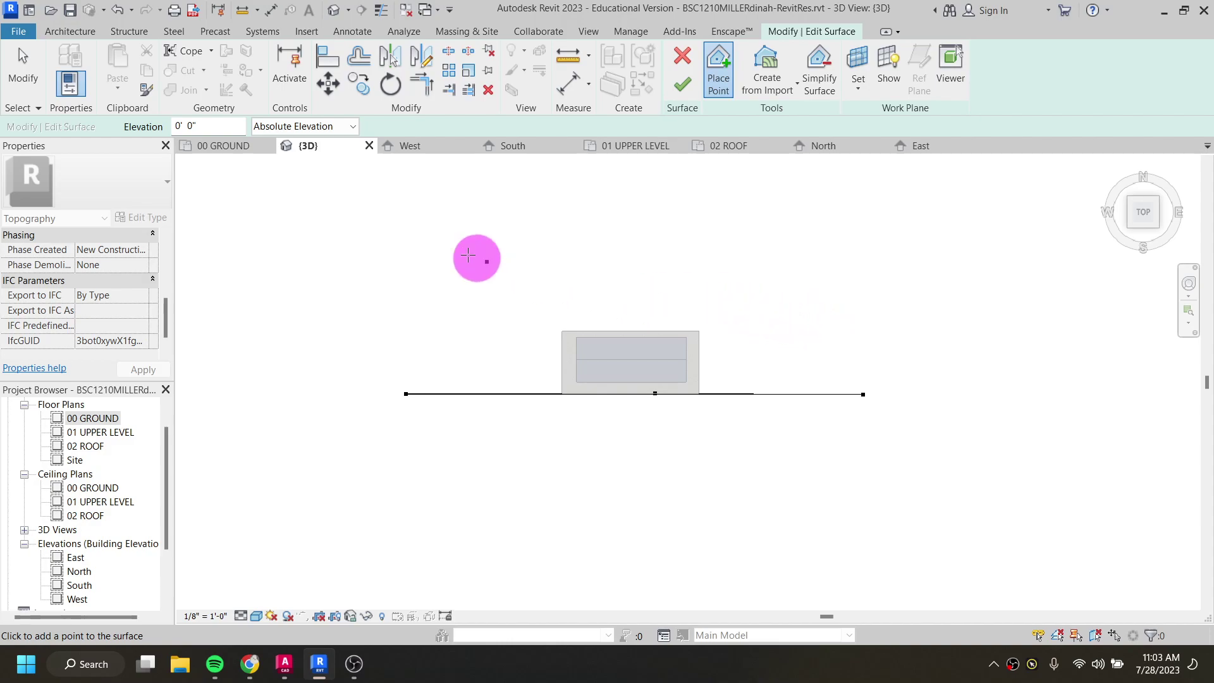
{"action": "double_click", "coordinate": [191, 125]}
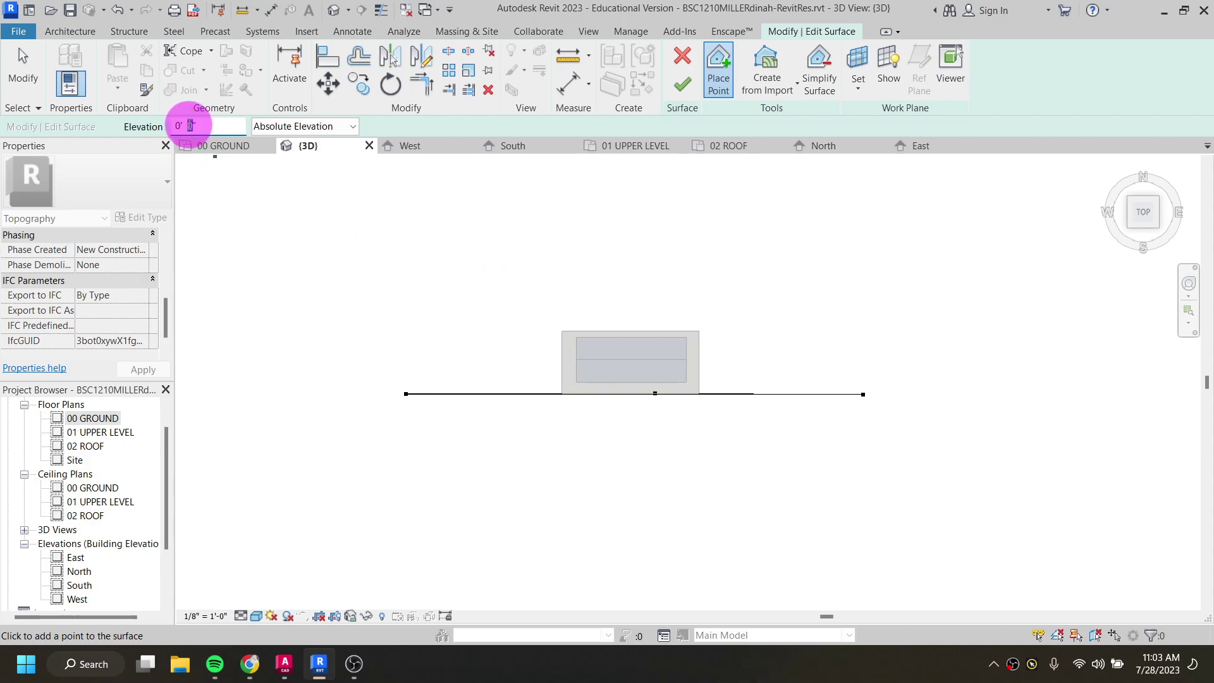
{"action": "key", "text": "Return"}
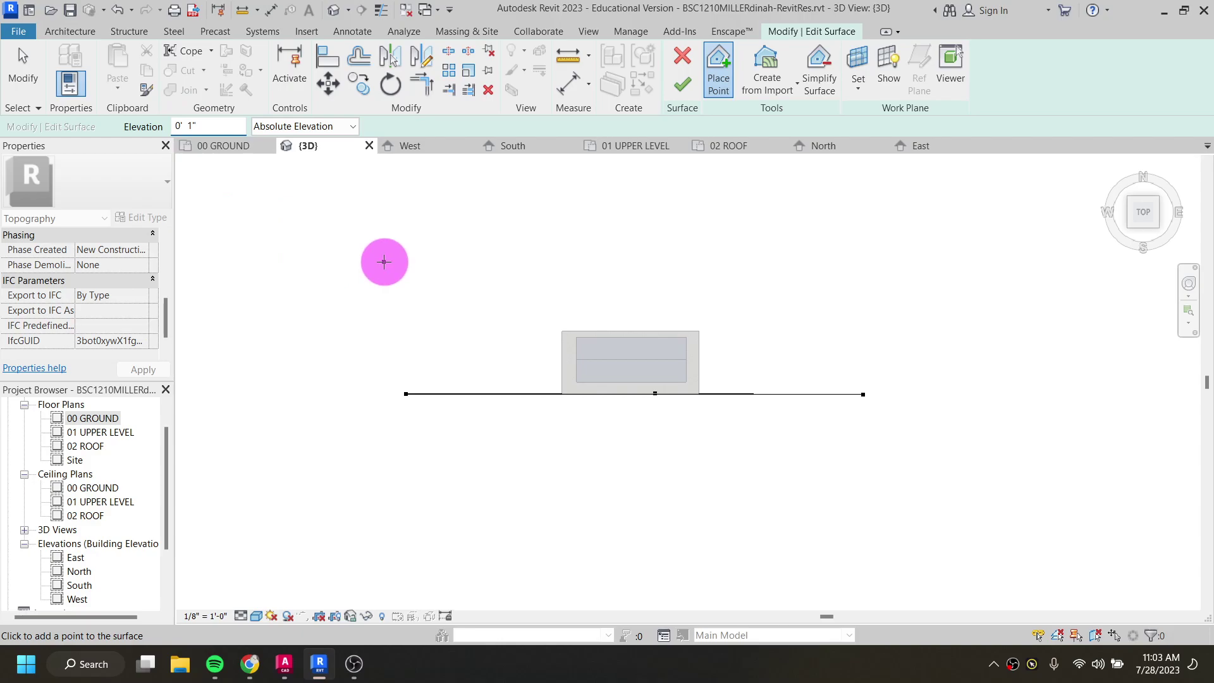
{"action": "left_click", "coordinate": [385, 258]}
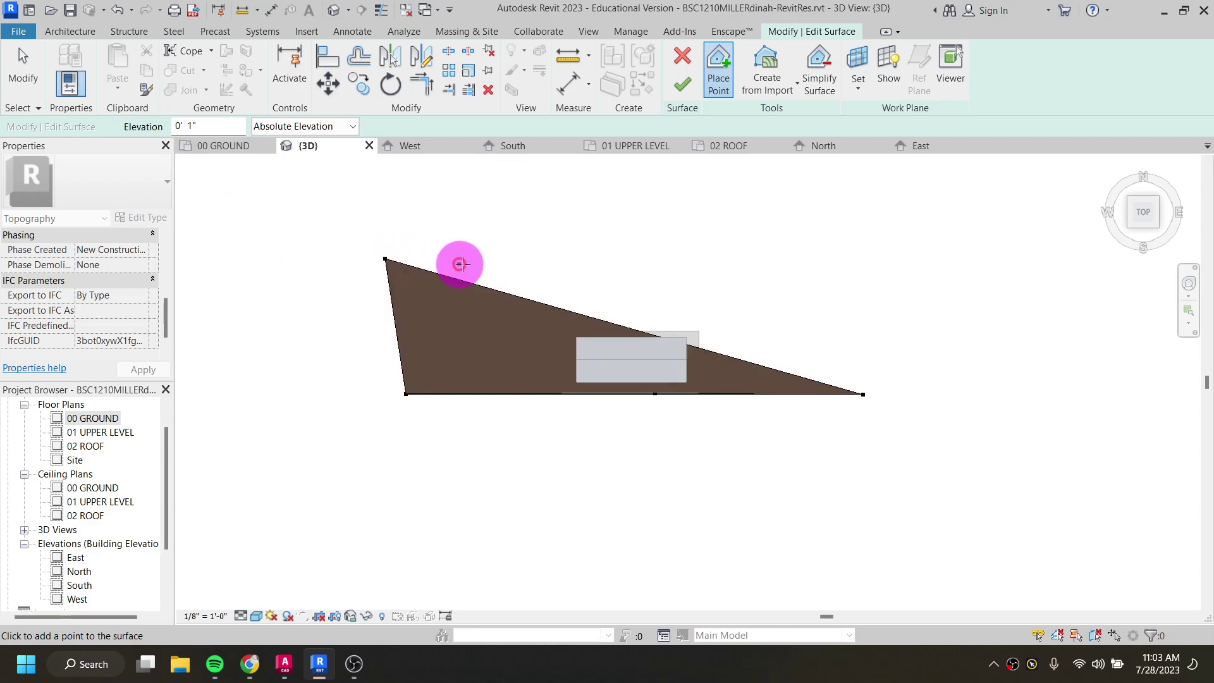
{"action": "left_click", "coordinate": [622, 266]}
{"action": "left_click", "coordinate": [868, 261]}
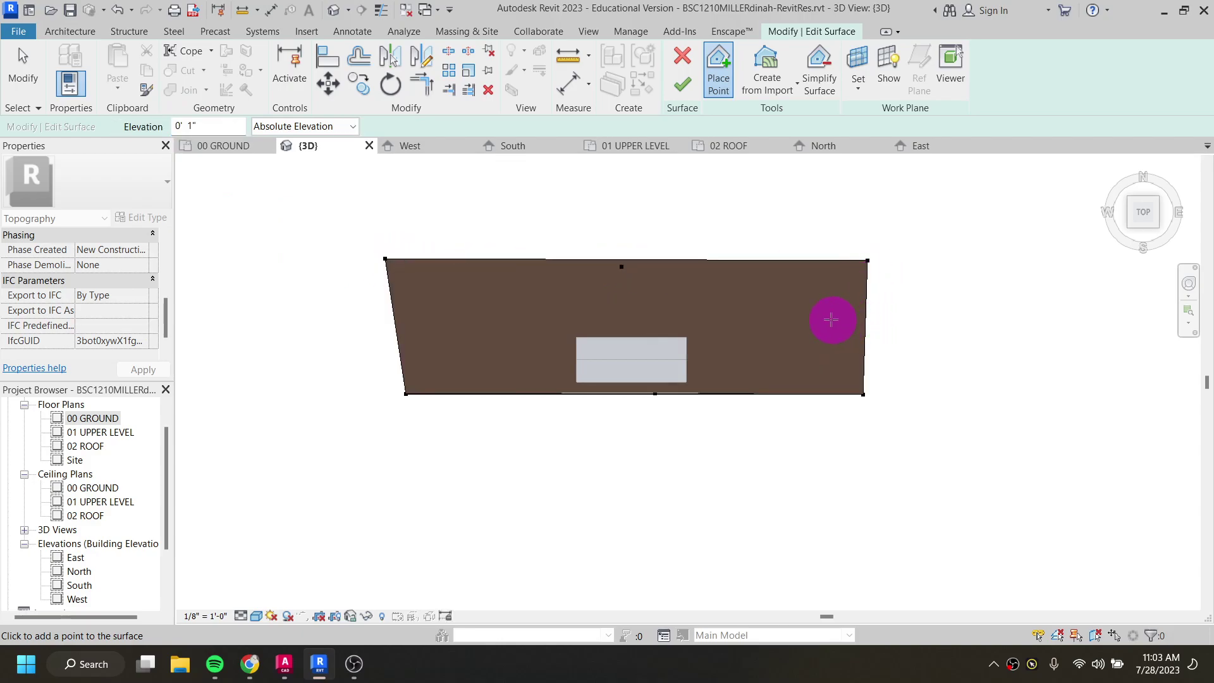
{"action": "mouse_move", "coordinate": [507, 418]}
{"action": "middle_mouse_down", "text": "shift"}
{"action": "mouse_move", "coordinate": [480, 423]}
{"action": "mouse_move", "coordinate": [563, 282]}
{"action": "mouse_move", "coordinate": [587, 410]}
{"action": "mouse_move", "coordinate": [630, 273]}
{"action": "mouse_move", "coordinate": [680, 187]}
{"action": "mouse_move", "coordinate": [645, 239]}
{"action": "mouse_move", "coordinate": [515, 361]}
{"action": "mouse_move", "coordinate": [461, 442]}
{"action": "mouse_move", "coordinate": [518, 411]}
{"action": "middle_mouse_up", "text": "shift"}
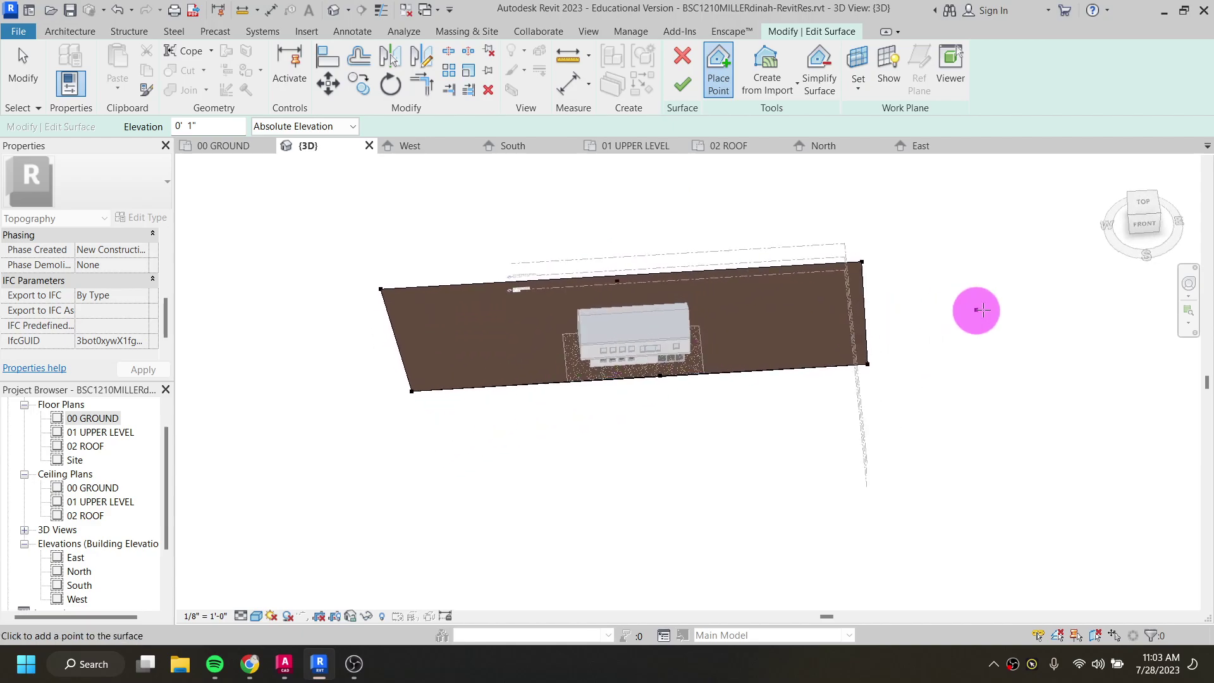
{"action": "left_click", "coordinate": [1145, 204]}
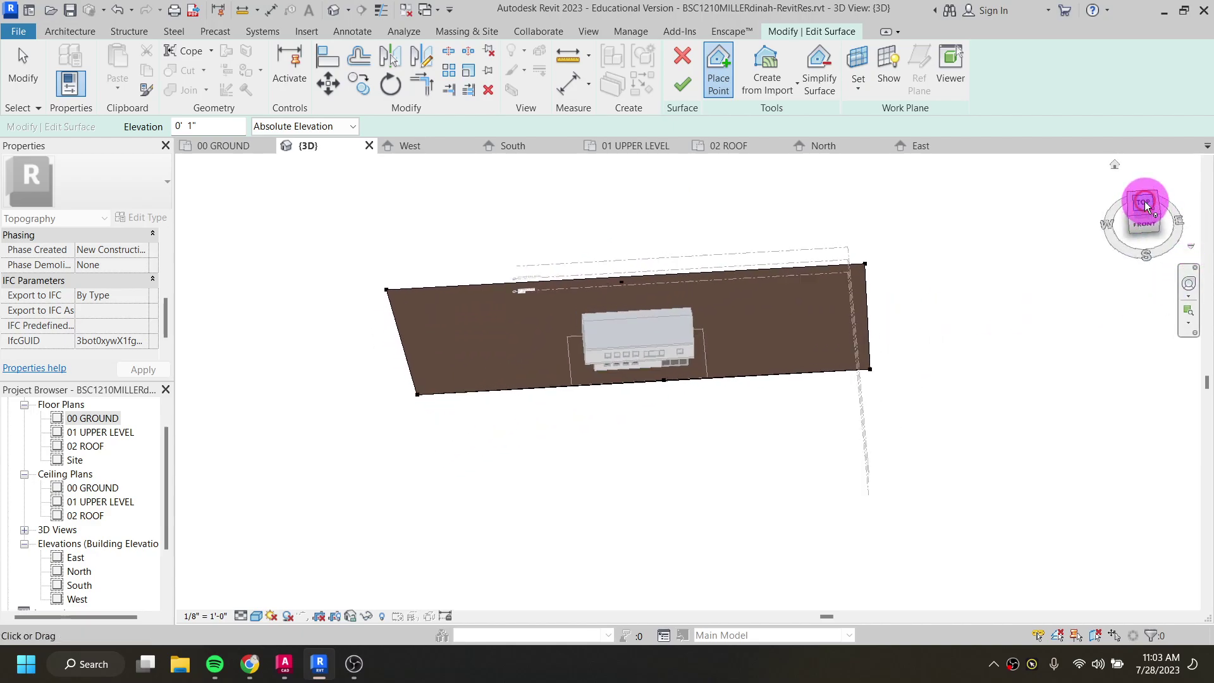
{"action": "double_click", "coordinate": [192, 127]}
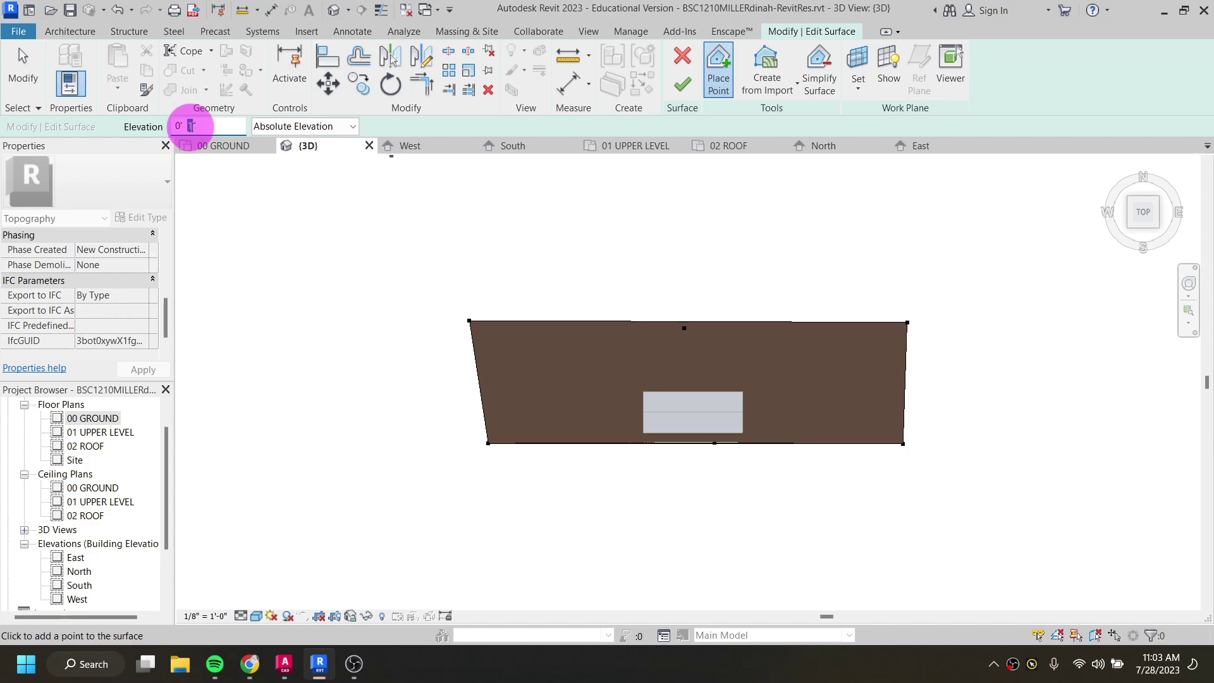
{"action": "type", "text": "1"}
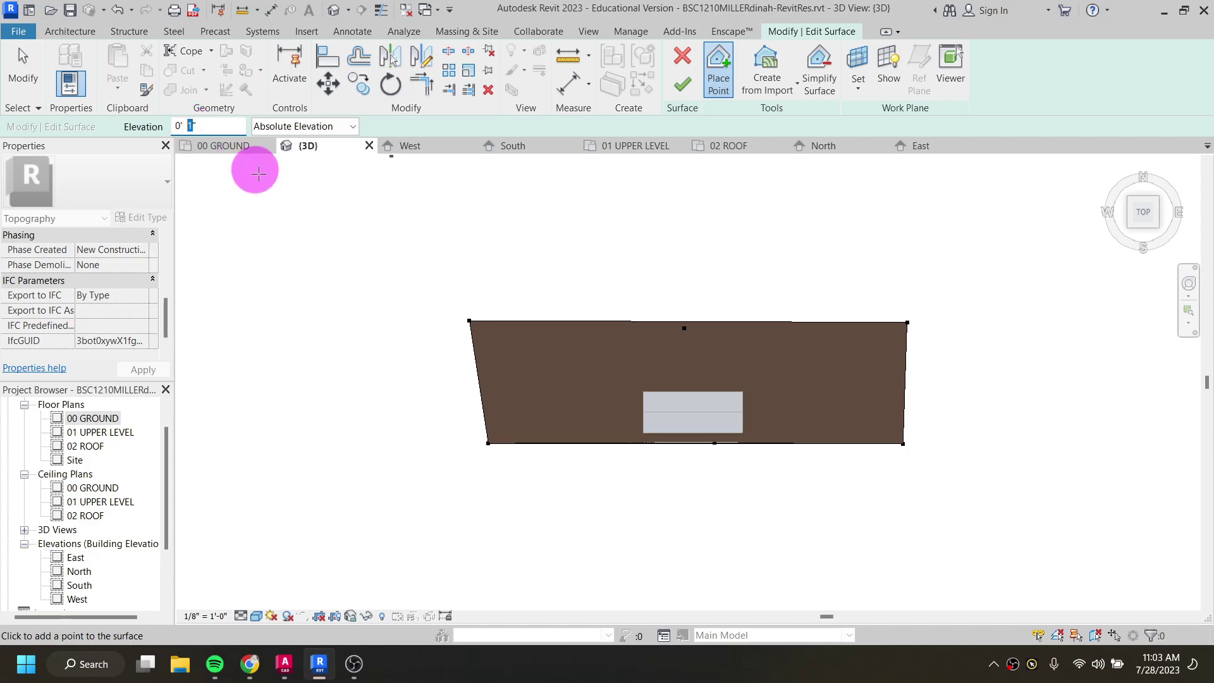
{"action": "middle_click_drag", "start_coordinate": [380, 436], "coordinate": [1150, 247], "text": "shift"}
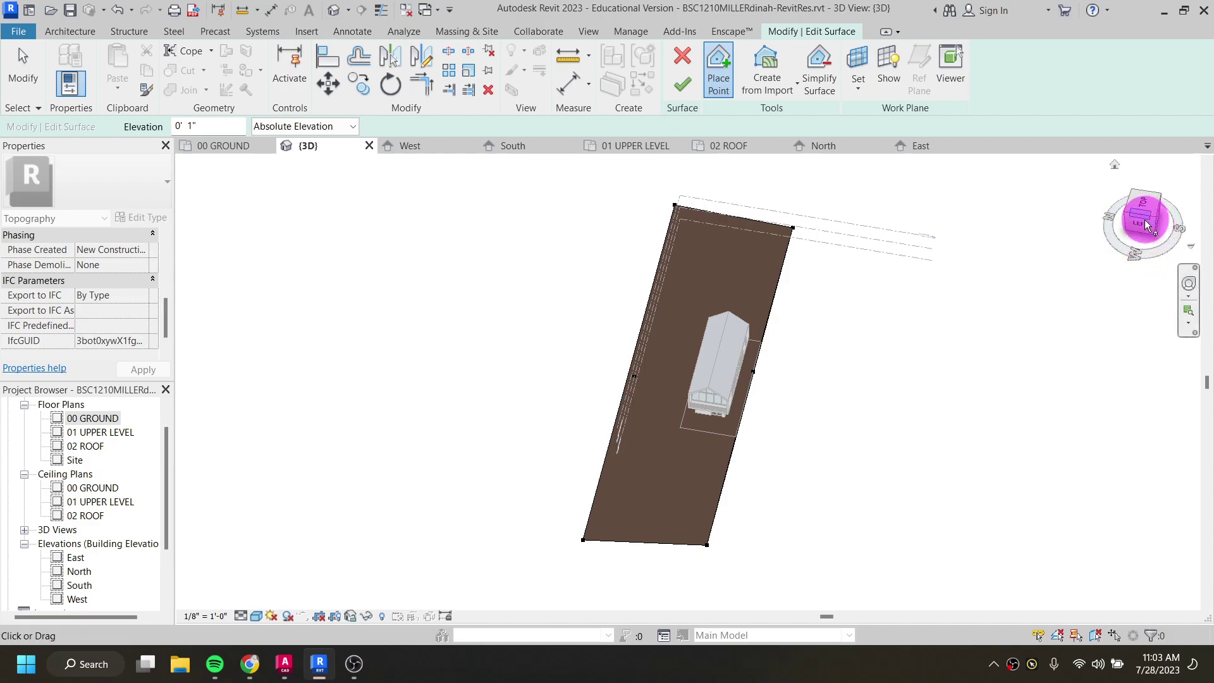
{"action": "left_click", "coordinate": [1144, 223]}
{"action": "scroll", "coordinate": [752, 373], "scroll_direction": "up", "scroll_amount": 7}
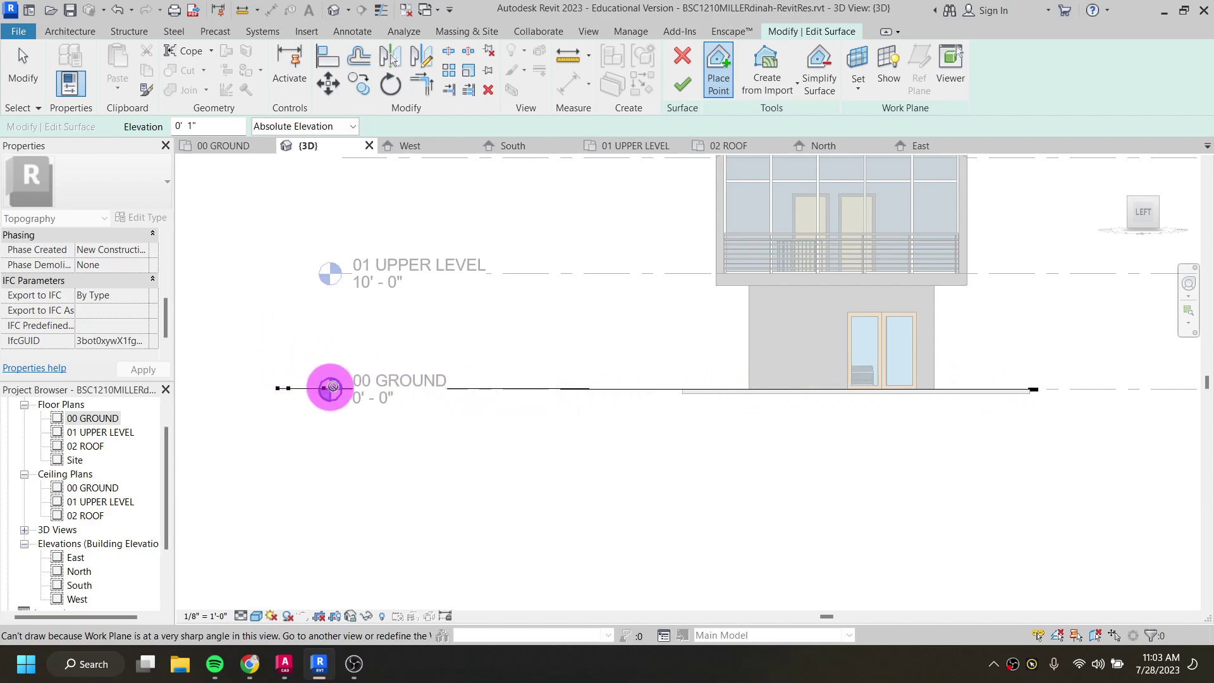
{"action": "scroll", "coordinate": [324, 386], "scroll_direction": "up", "scroll_amount": 3}
{"action": "scroll", "coordinate": [623, 390], "scroll_direction": "up", "scroll_amount": 5}
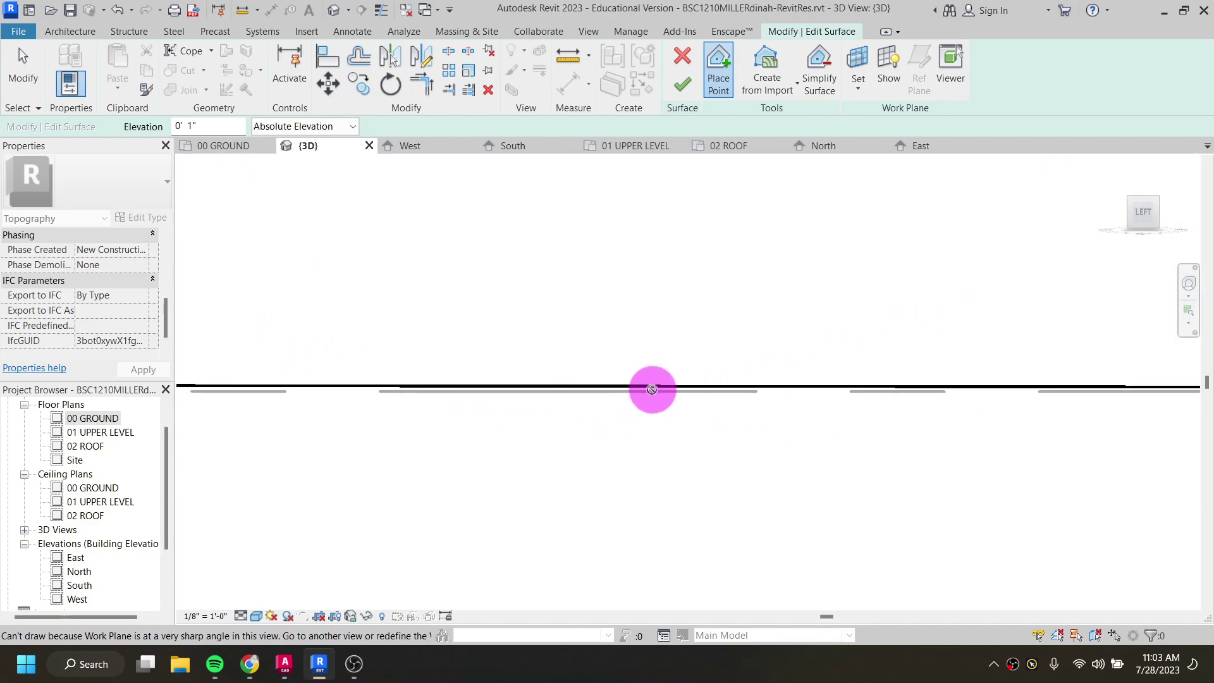
{"action": "scroll", "coordinate": [702, 390], "scroll_direction": "down", "scroll_amount": 8}
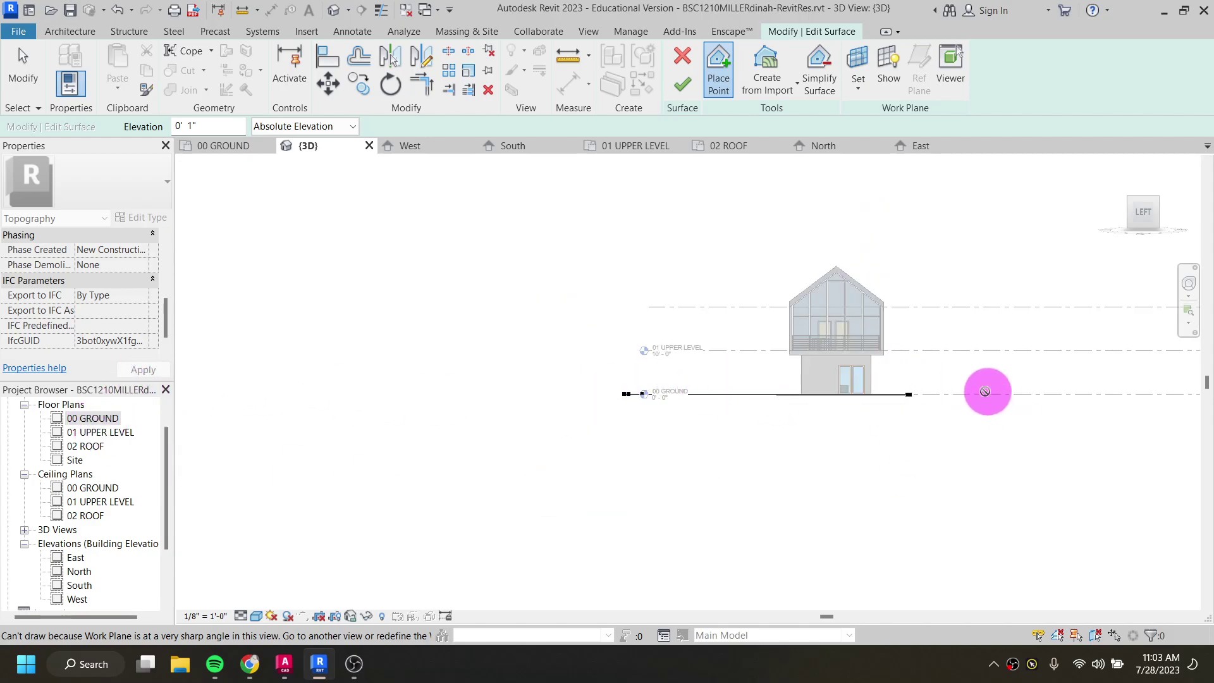
{"action": "mouse_move", "coordinate": [1149, 200]}
{"action": "left_click_drag", "start_coordinate": [1148, 204], "coordinate": [1157, 189]}
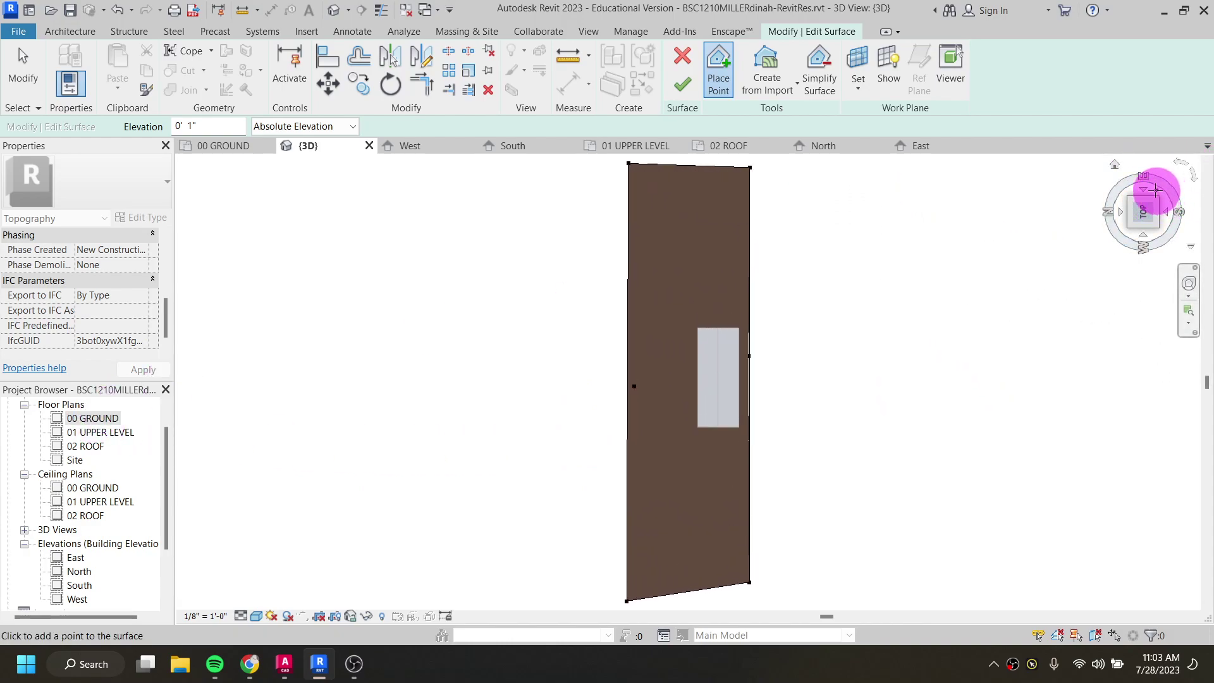
{"action": "left_click", "coordinate": [1199, 185]}
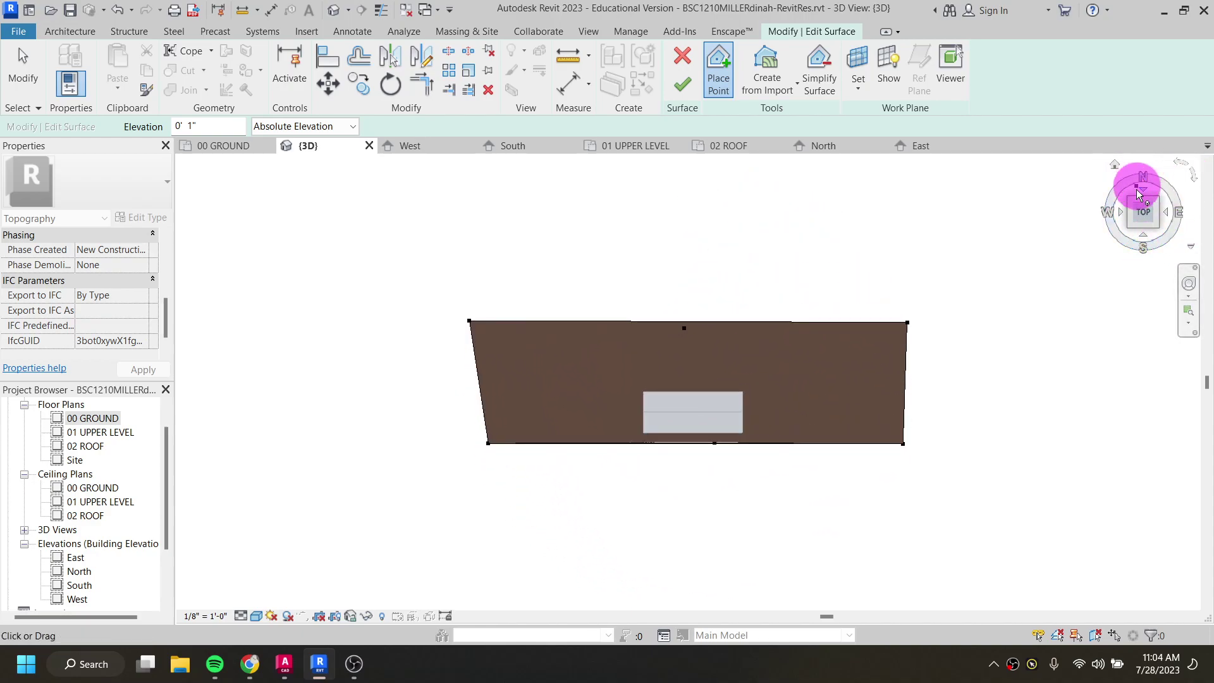
Step: Set the point elevation to 3' 0" and add four points along the upper edge
{"action": "middle_click_drag", "start_coordinate": [876, 257], "coordinate": [870, 280]}
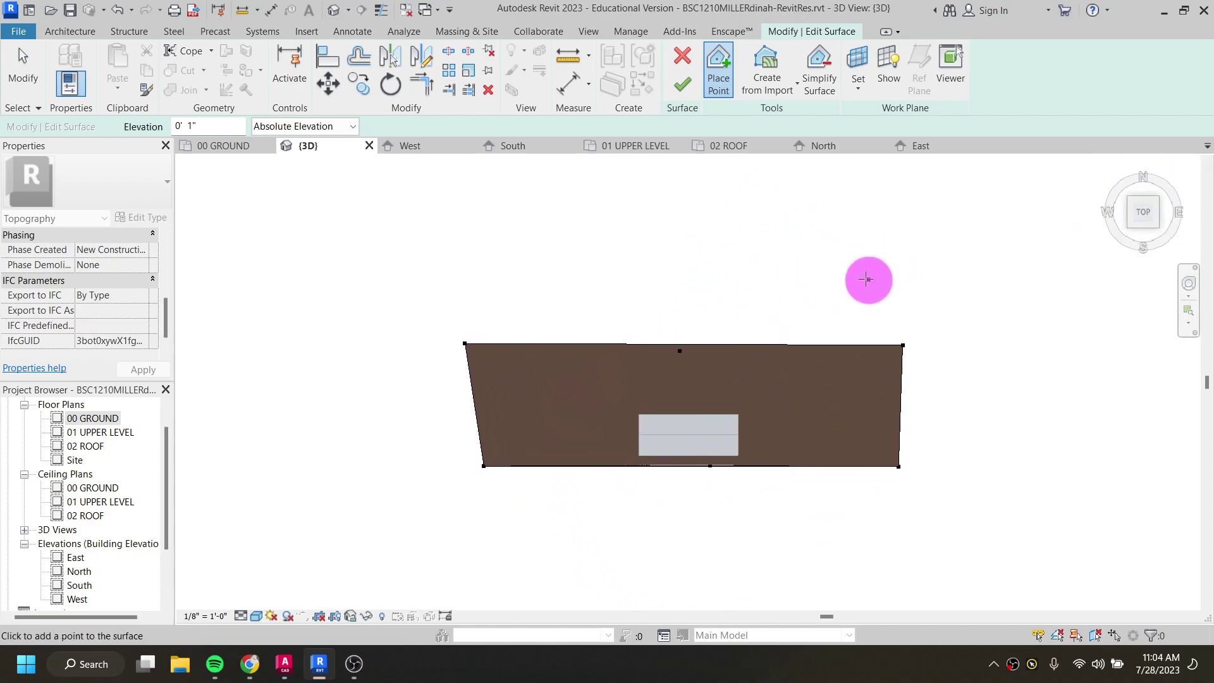
{"action": "left_click", "coordinate": [170, 123]}
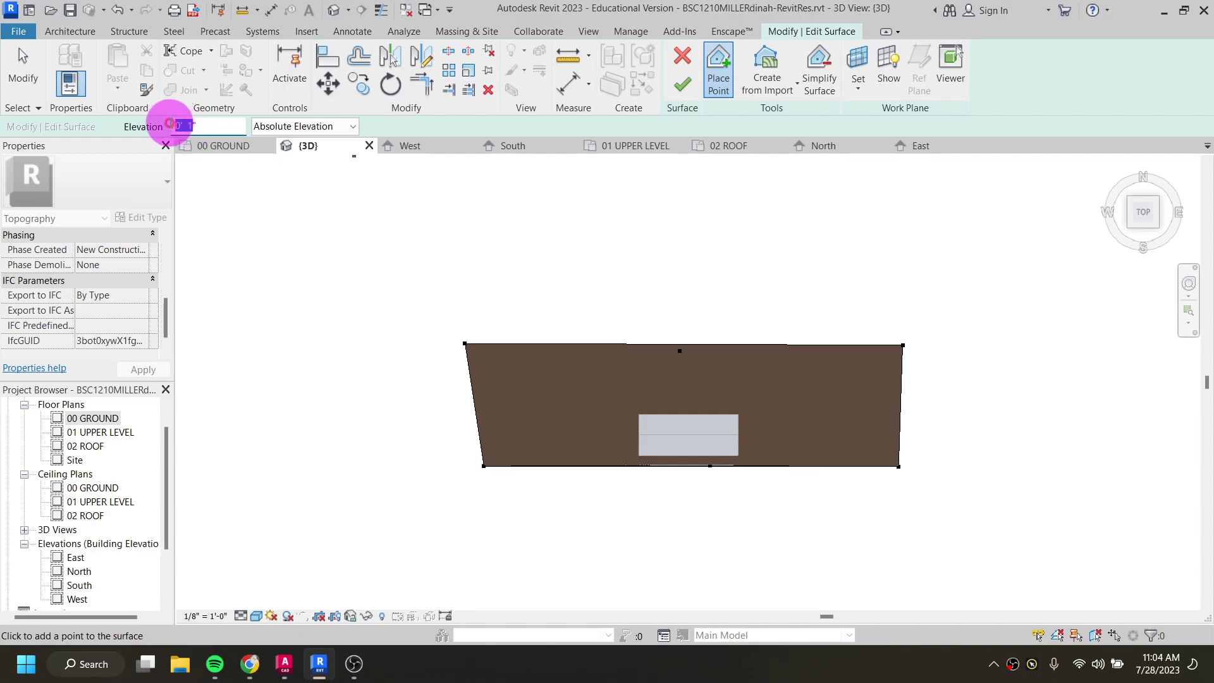
{"action": "type", "text": "0' 3\""}
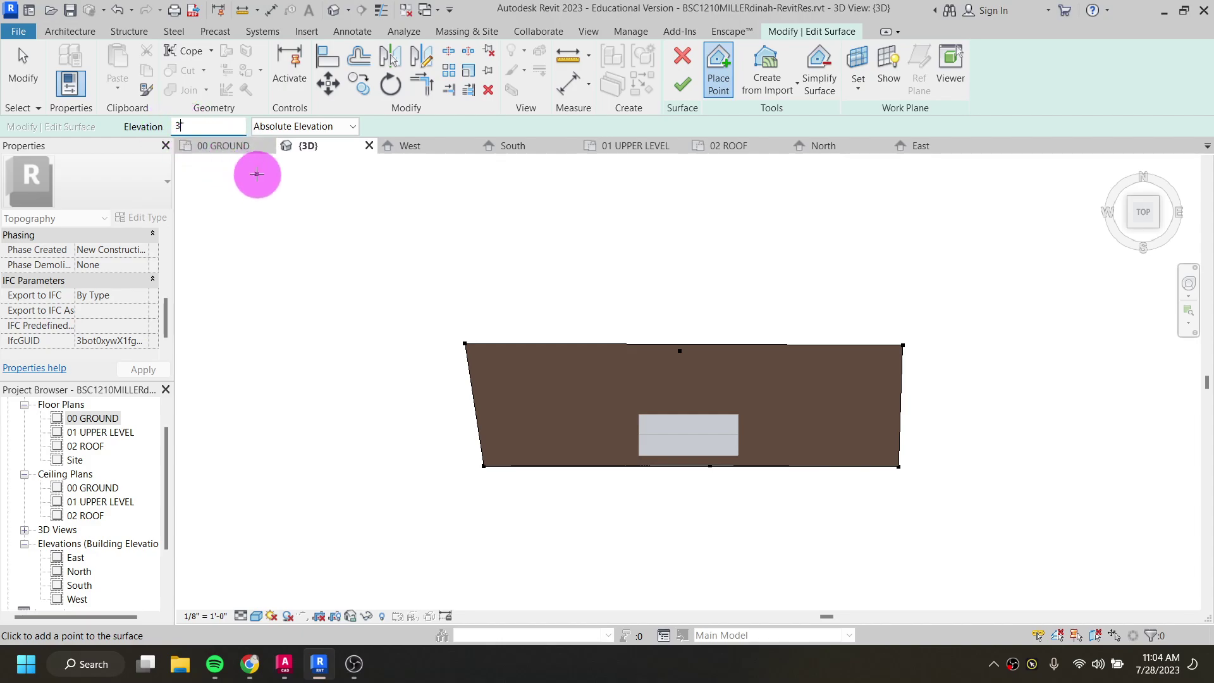
{"action": "key", "text": "ctrl+a"}
{"action": "type", "text": "3"}
{"action": "key", "text": "Return"}
{"action": "left_click", "coordinate": [444, 222]}
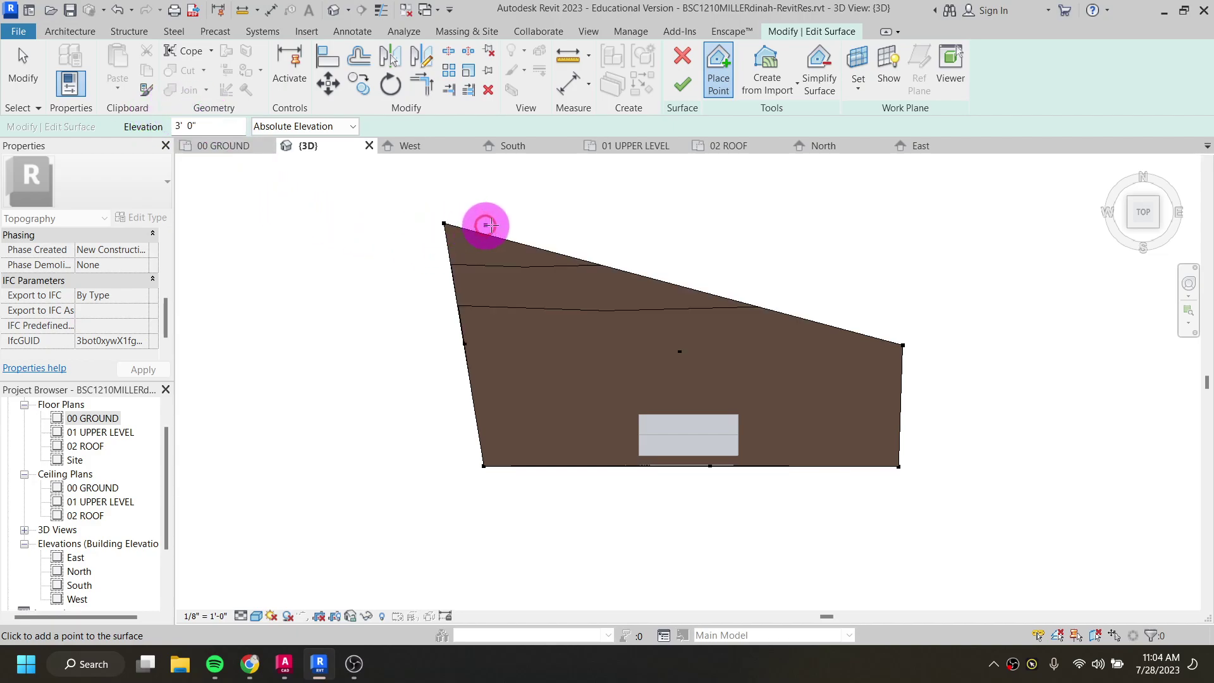
{"action": "left_click", "coordinate": [663, 217]}
{"action": "left_click", "coordinate": [892, 207]}
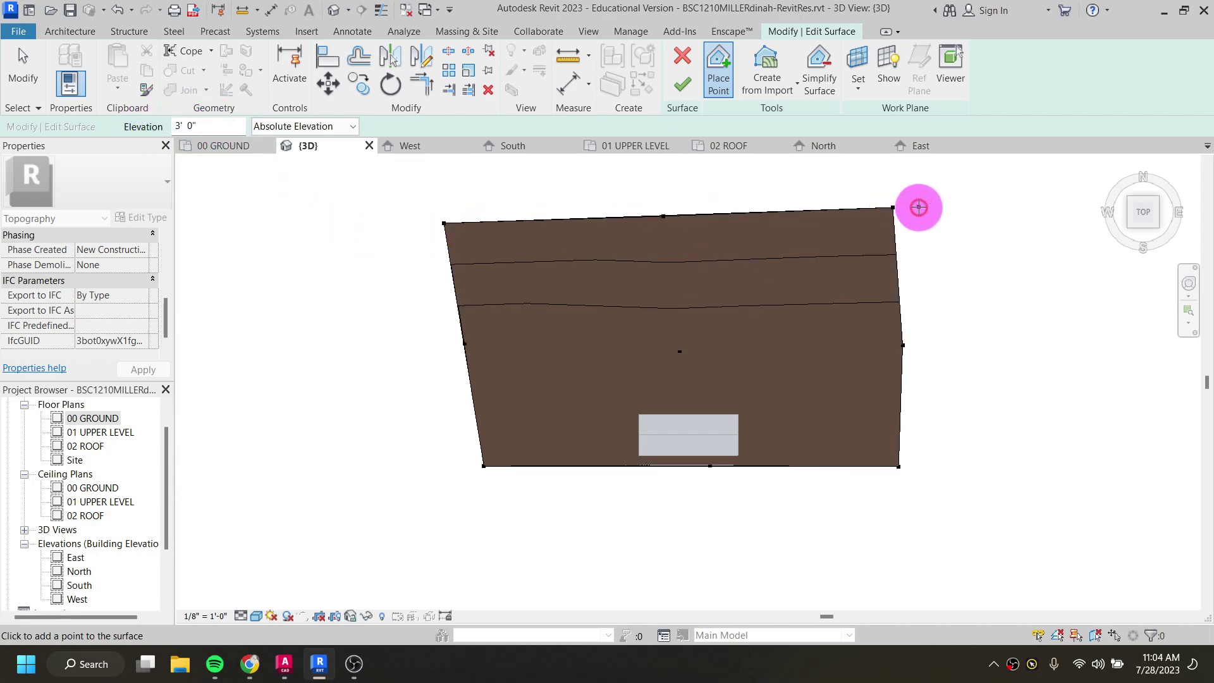
{"action": "left_click", "coordinate": [918, 206]}
{"action": "middle_click_drag", "start_coordinate": [805, 352], "coordinate": [795, 432]}
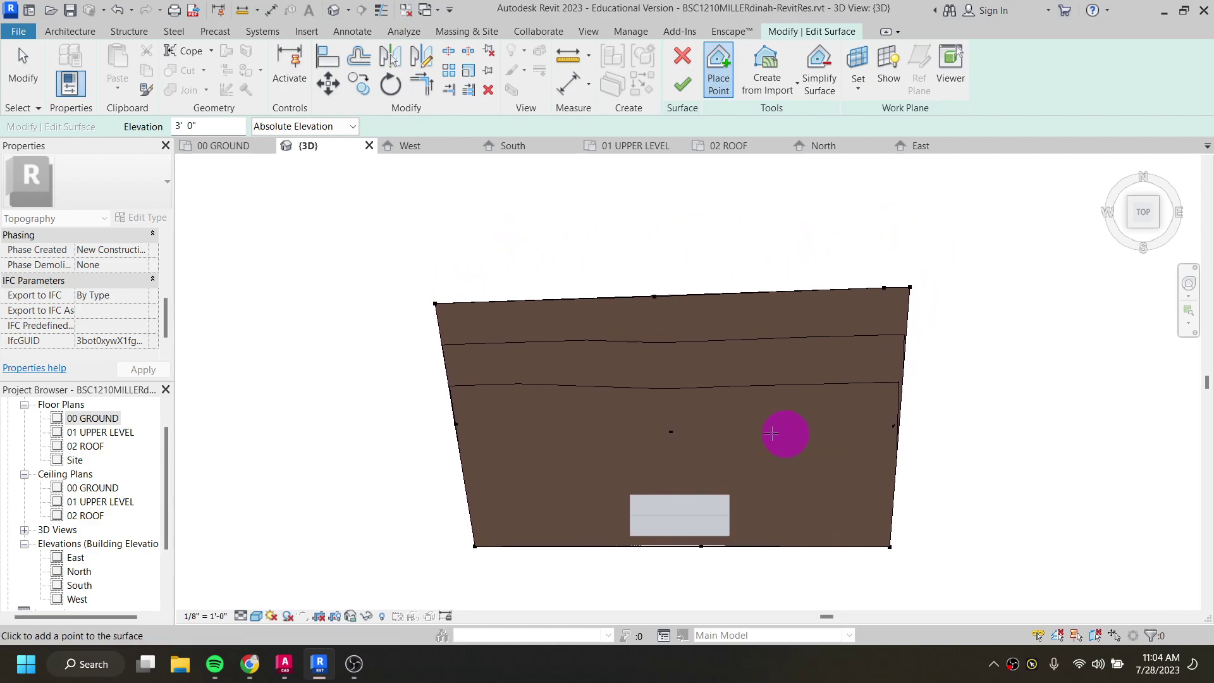
{"action": "middle_click_drag", "start_coordinate": [536, 466], "coordinate": [569, 480], "text": "shift"}
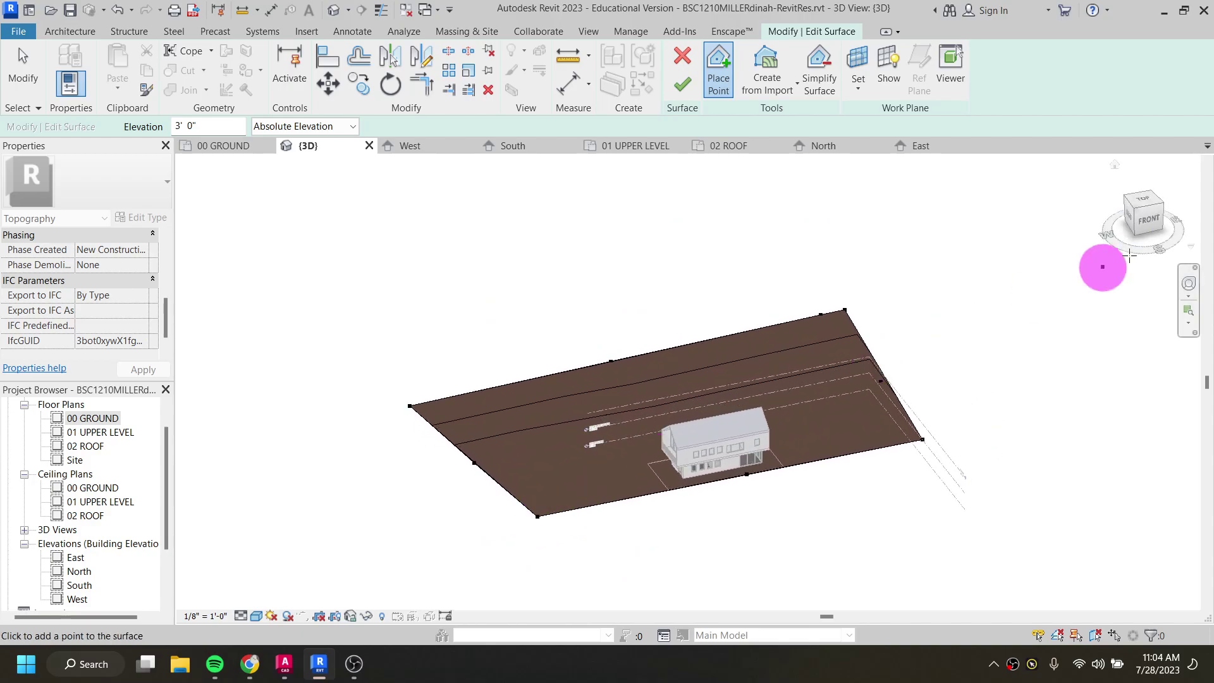
Step: Change the elevation to 10' 0" and add four more raised points along the top edge
{"action": "left_click", "coordinate": [1145, 204]}
{"action": "double_click", "coordinate": [178, 125]}
{"action": "type", "text": "10"}
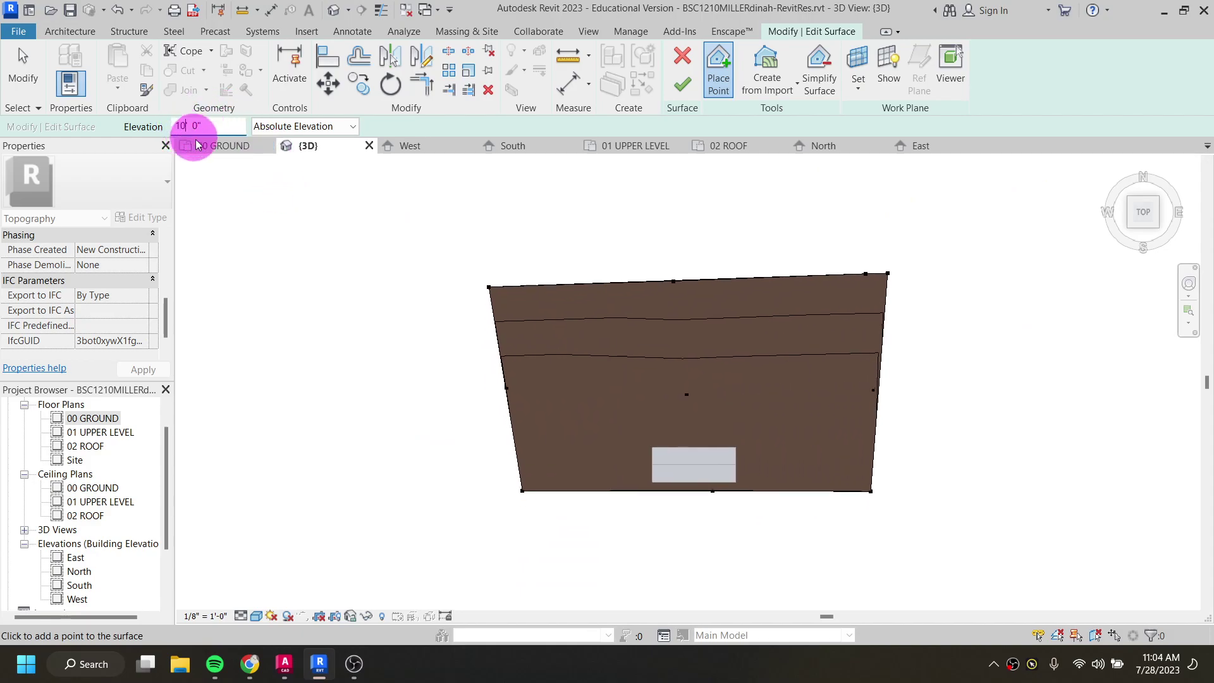
{"action": "left_click", "coordinate": [485, 240]}
{"action": "left_click", "coordinate": [665, 228]}
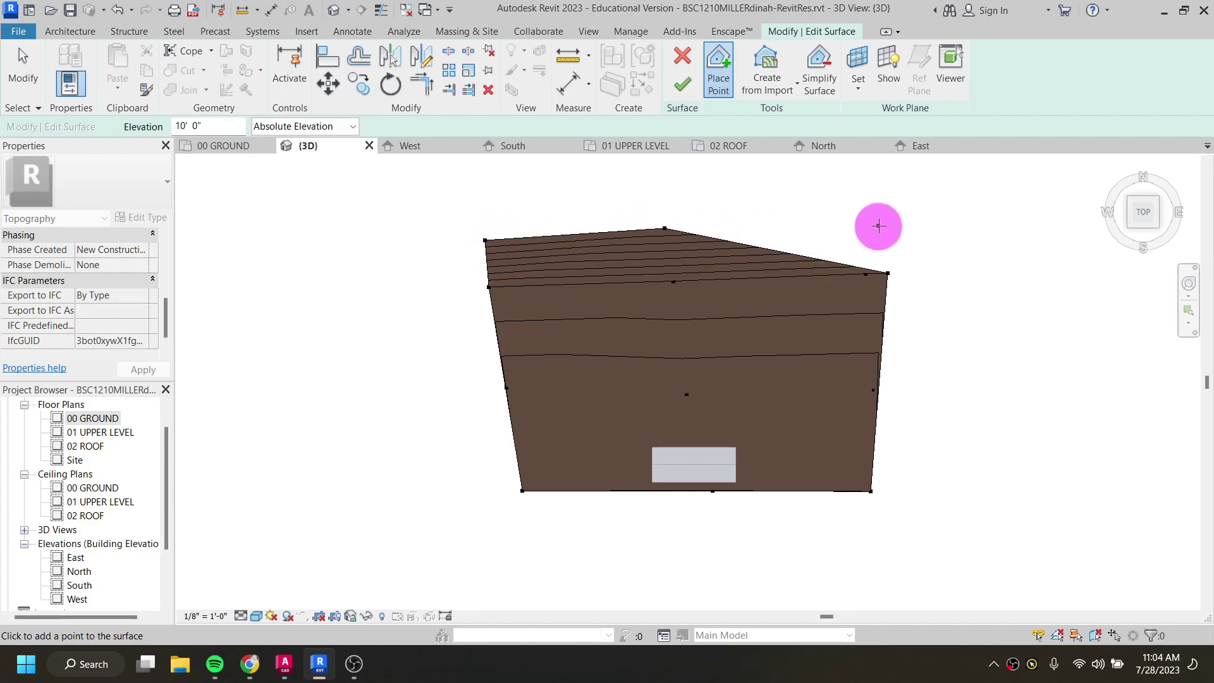
{"action": "left_click", "coordinate": [896, 220]}
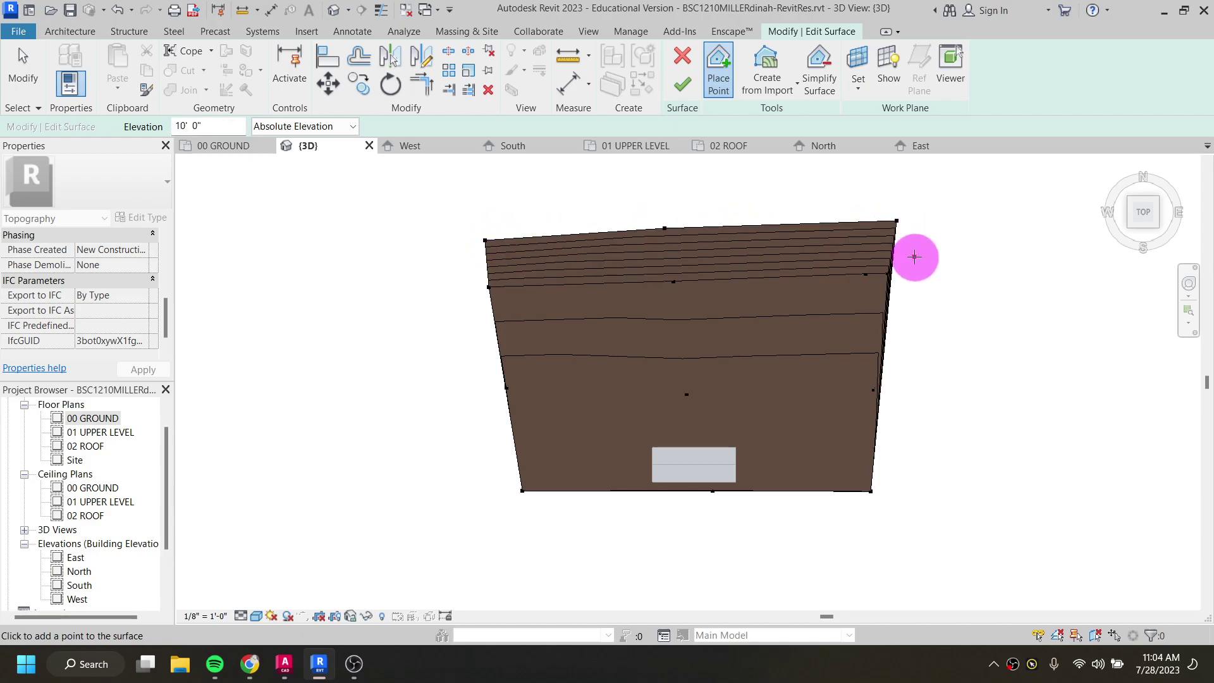
{"action": "left_click", "coordinate": [672, 282]}
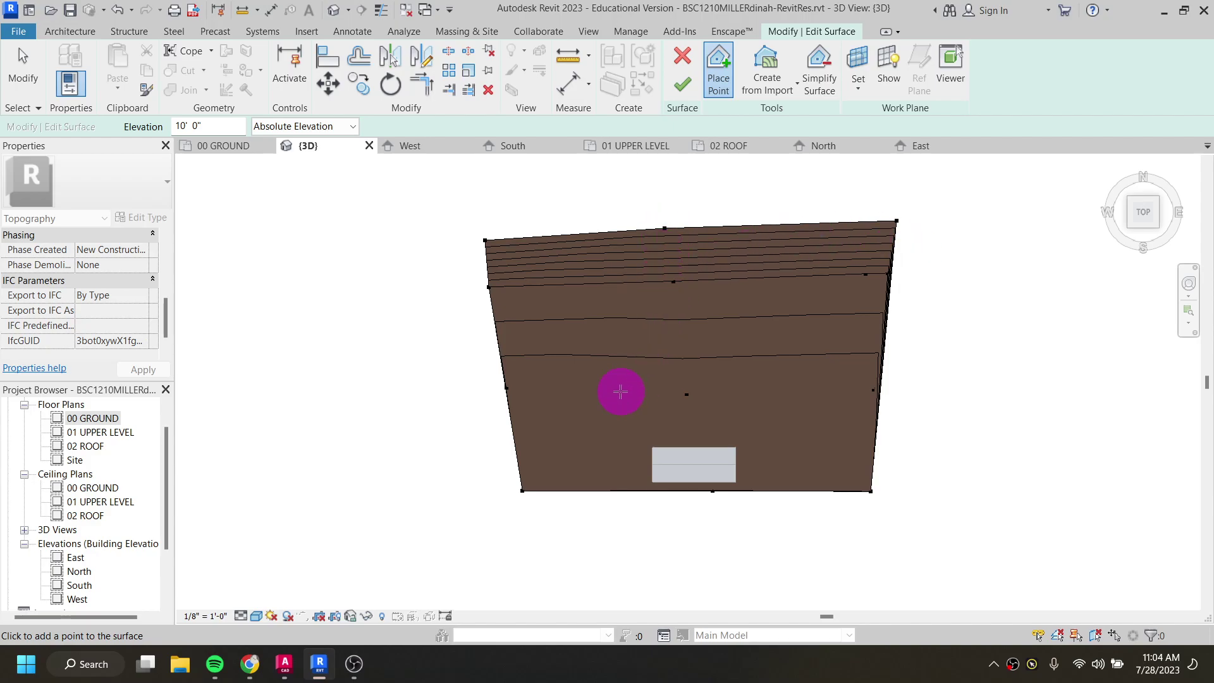
{"action": "middle_click_drag", "start_coordinate": [515, 361], "coordinate": [676, 322], "text": "shift"}
{"action": "middle_click_drag", "start_coordinate": [616, 347], "coordinate": [948, 316], "text": "shift"}
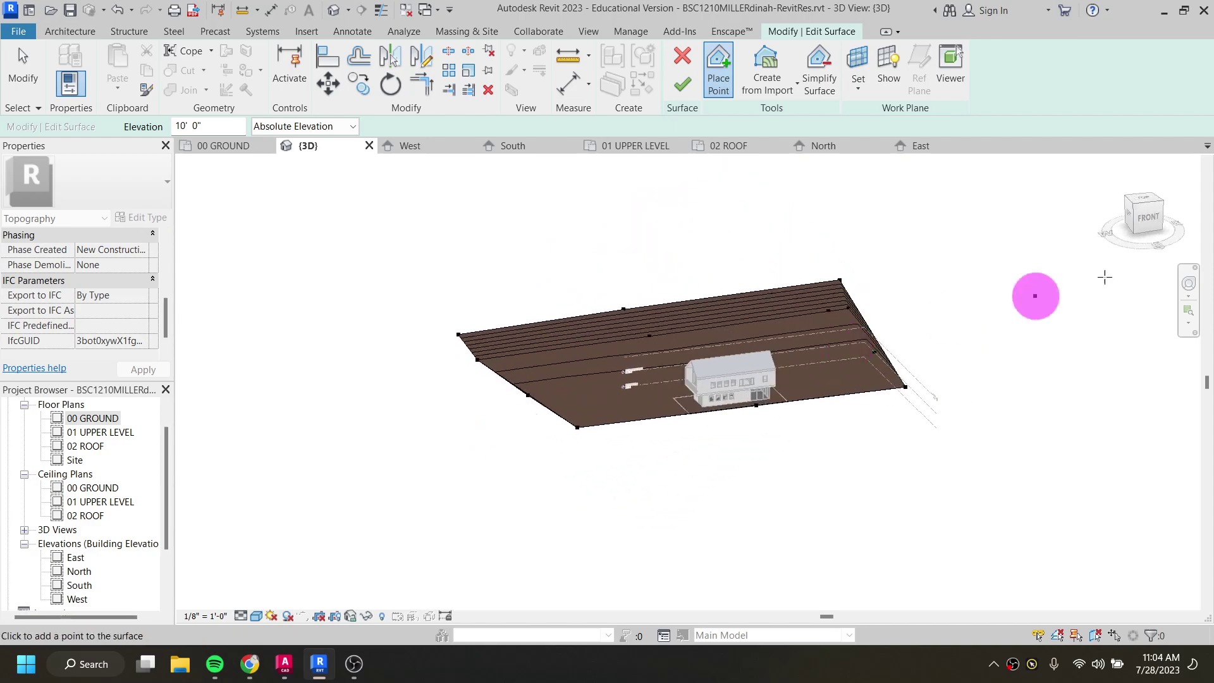
{"action": "left_click_drag", "start_coordinate": [1143, 203], "coordinate": [1069, 234]}
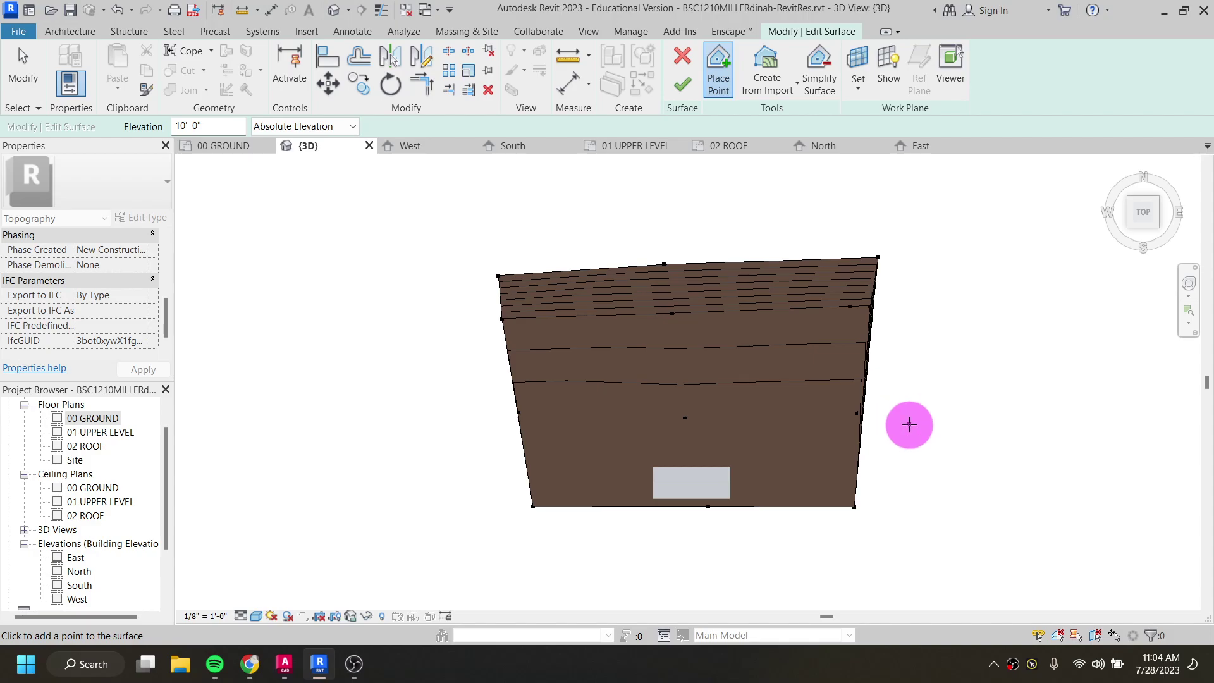
Step: Drag the toposurface's bottom-left, bottom-middle and right-corner boundary points down and outward into a larger rectangle
{"action": "middle_click_drag", "start_coordinate": [643, 524], "coordinate": [638, 483]}
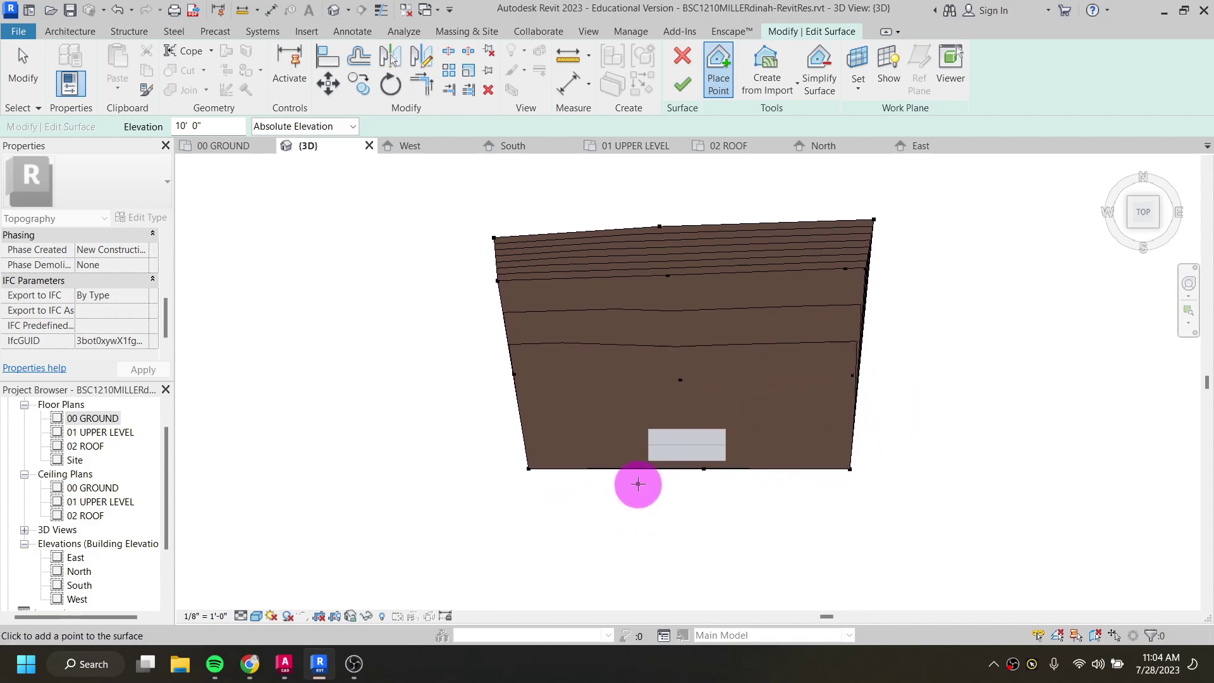
{"action": "scroll", "coordinate": [628, 475], "scroll_direction": "up", "scroll_amount": 2}
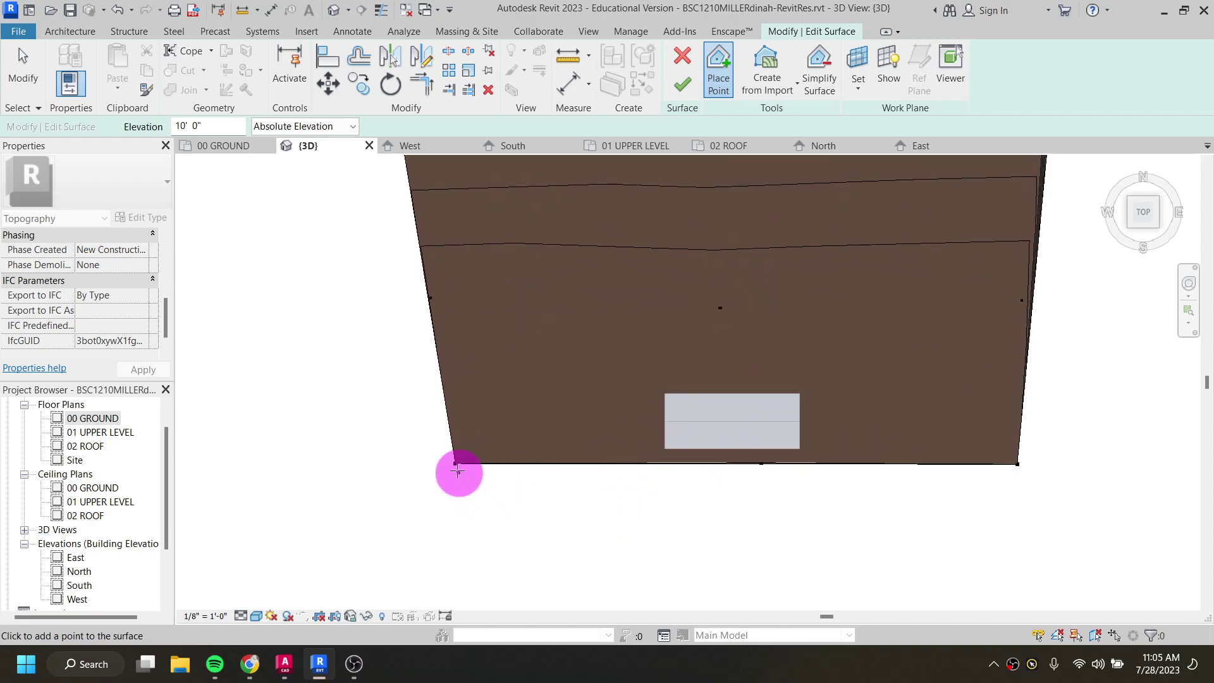
{"action": "key", "text": "Escape"}
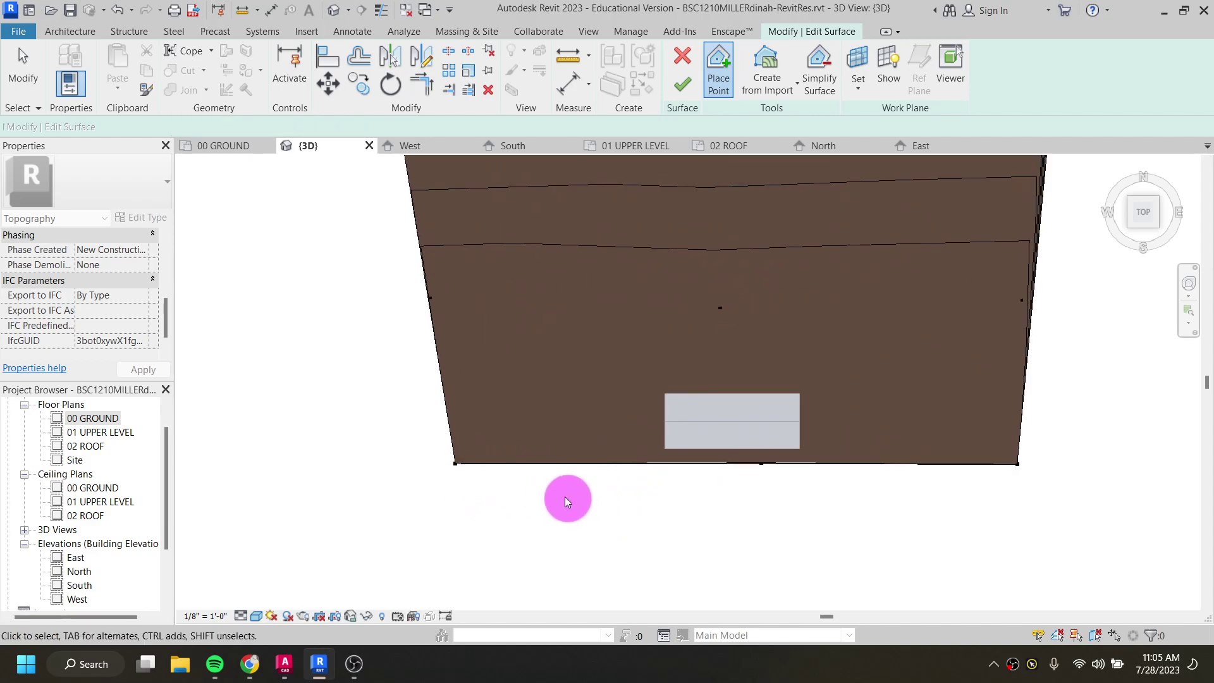
{"action": "left_click_drag", "start_coordinate": [454, 464], "coordinate": [427, 566]}
{"action": "left_click_drag", "start_coordinate": [761, 465], "coordinate": [772, 557]}
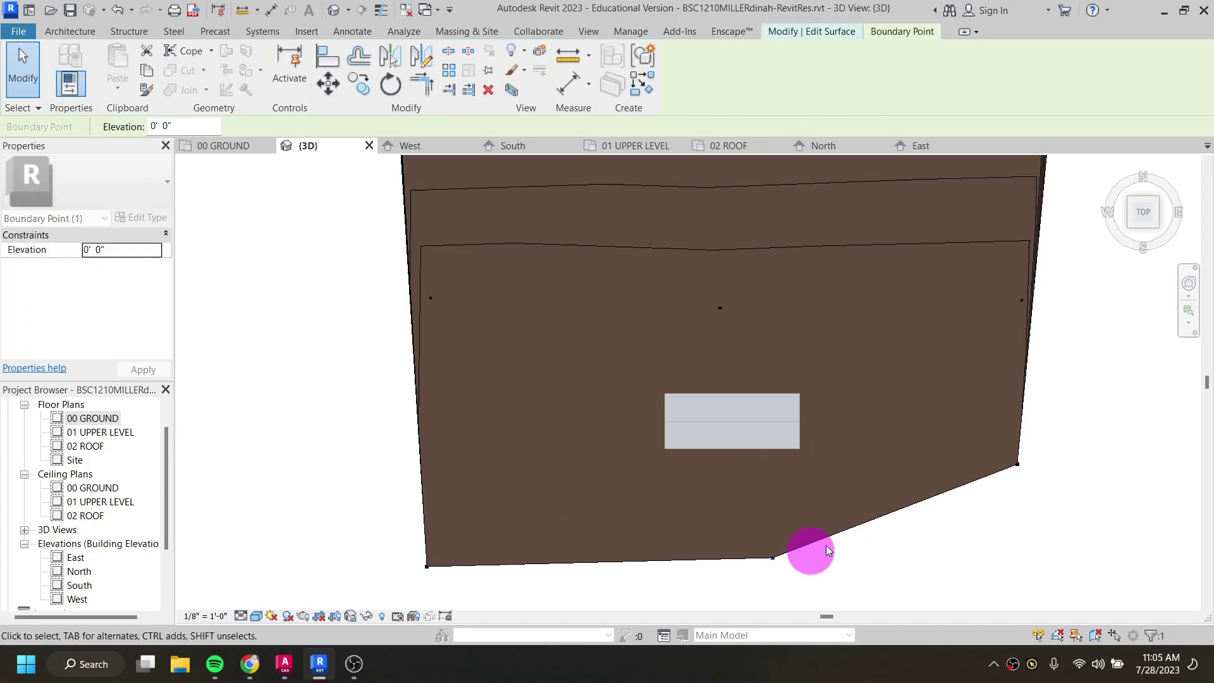
{"action": "left_click_drag", "start_coordinate": [1018, 462], "coordinate": [1063, 560]}
{"action": "scroll", "coordinate": [658, 467], "scroll_direction": "down", "scroll_amount": 4}
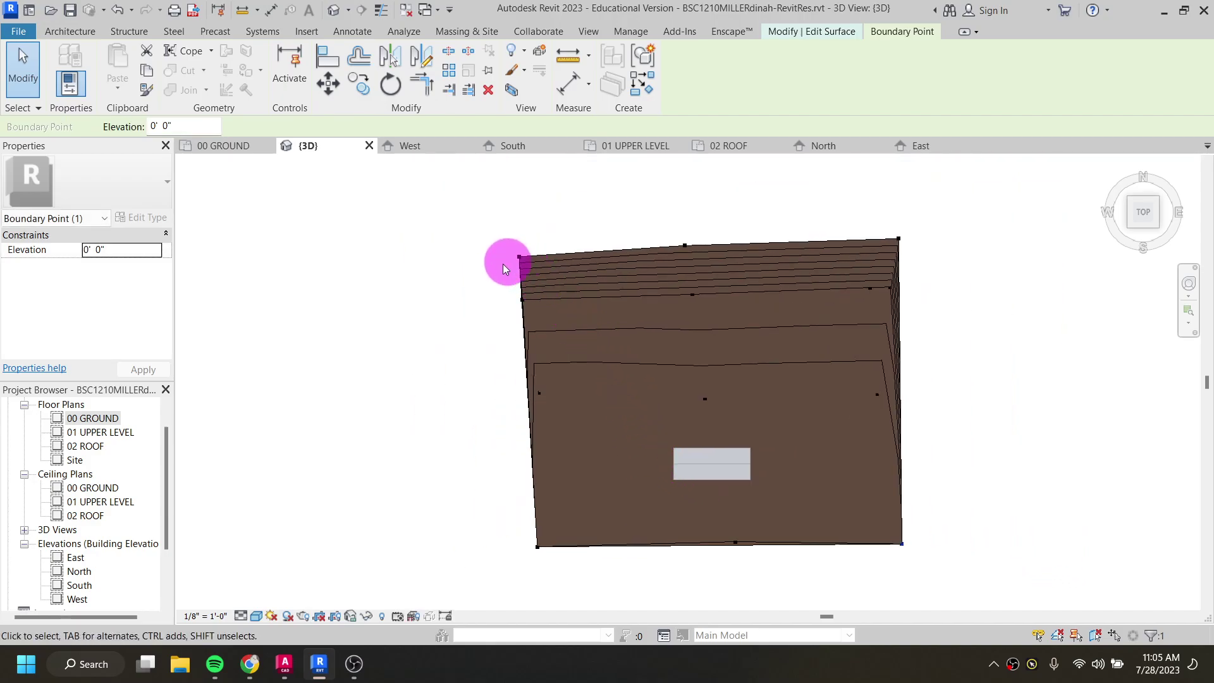
{"action": "key", "text": "Escape"}
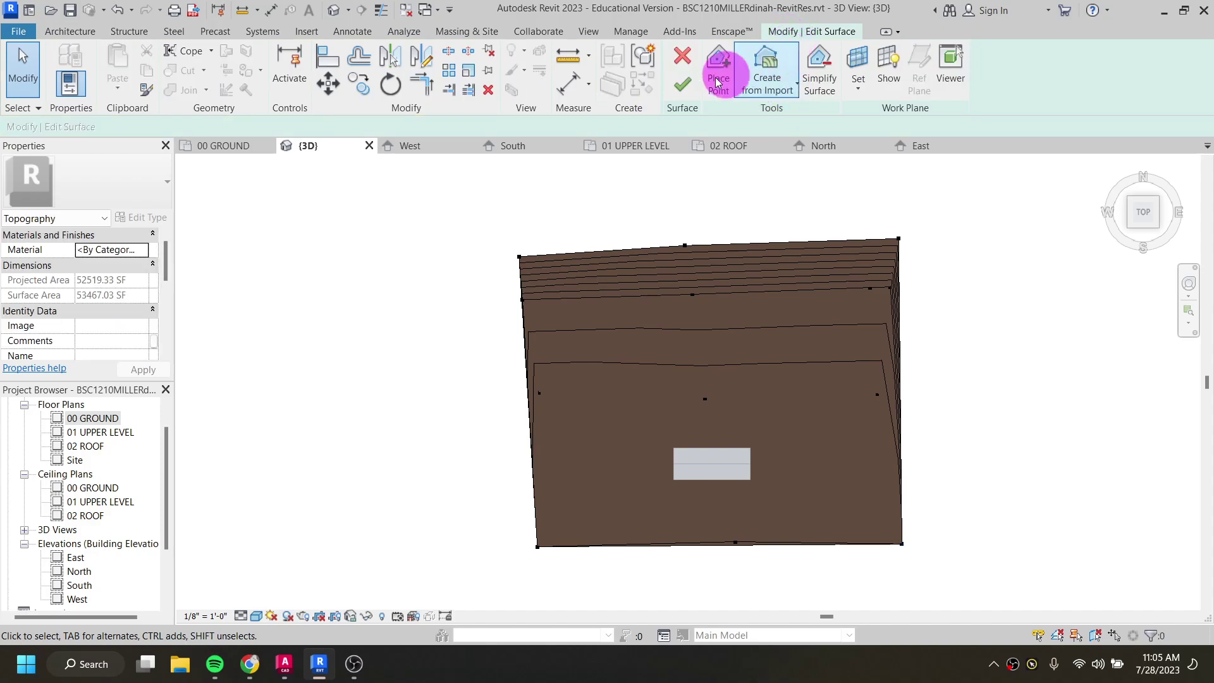
Step: Finish the toposurface, then reselect it and reopen Edit Surface
{"action": "left_click", "coordinate": [682, 89]}
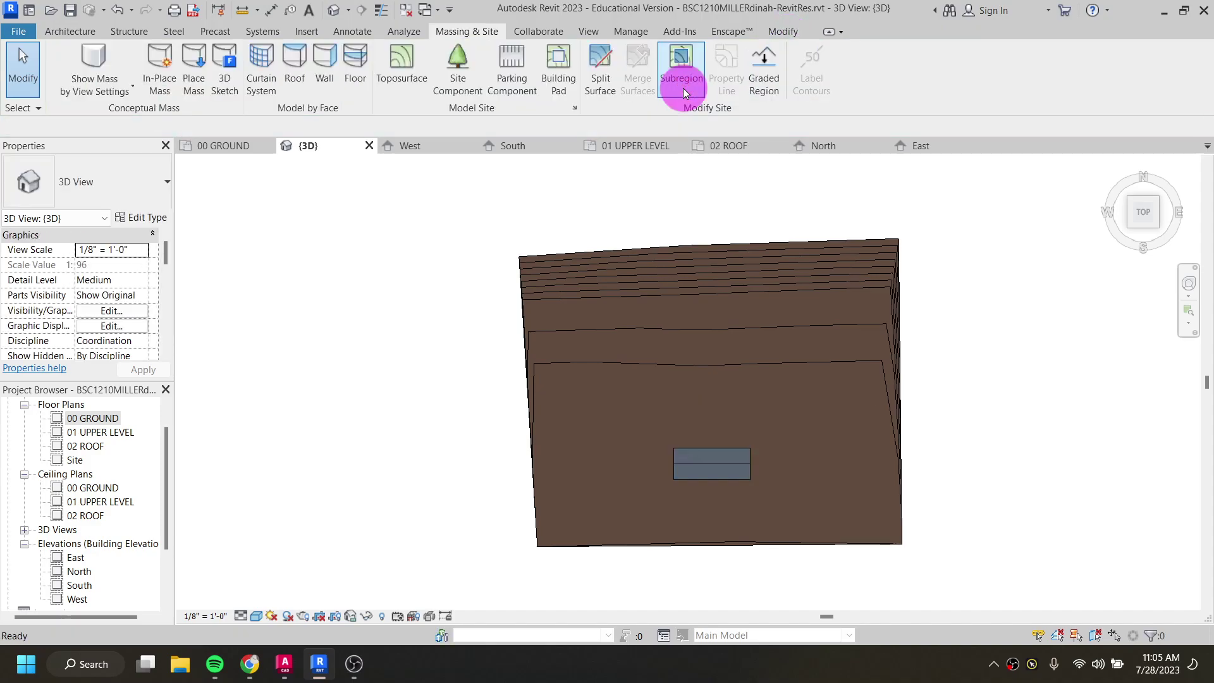
{"action": "left_click", "coordinate": [554, 441]}
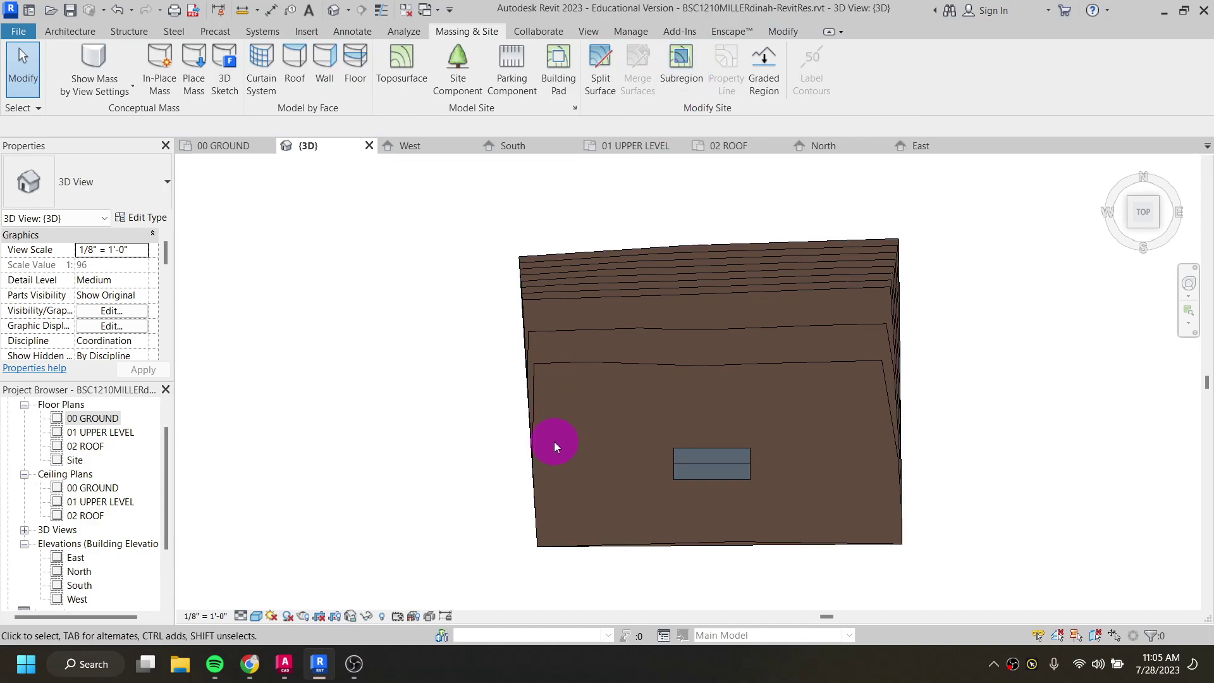
{"action": "left_click", "coordinate": [530, 384]}
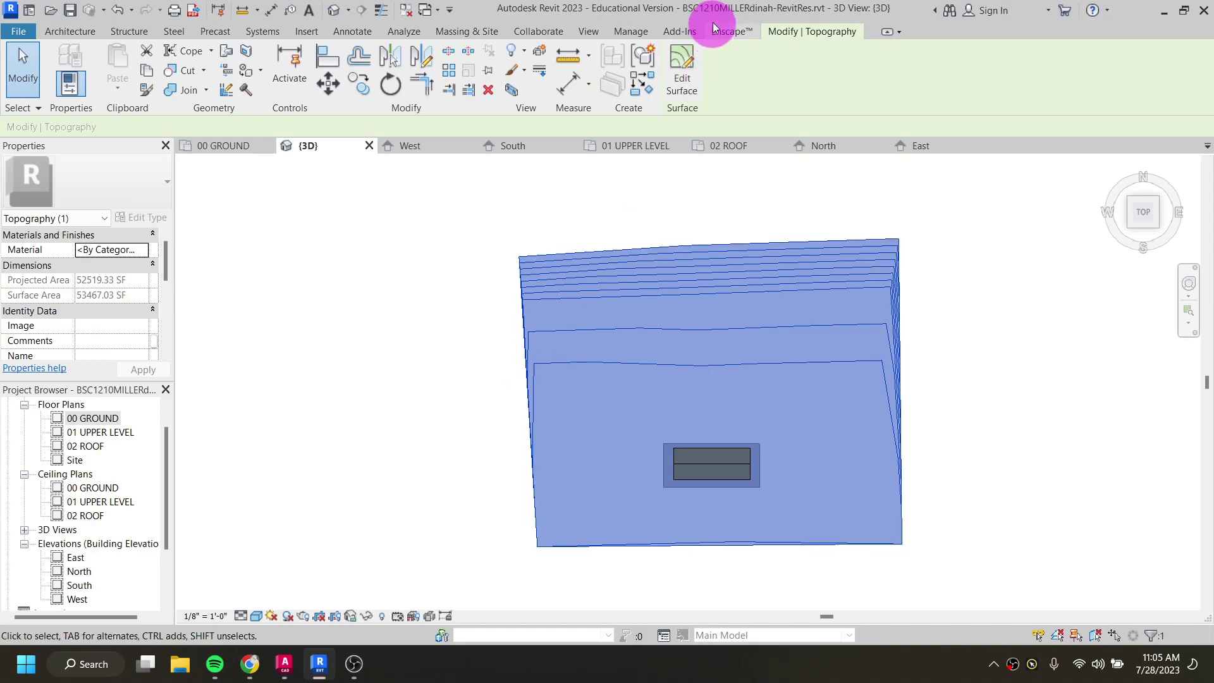
{"action": "left_click", "coordinate": [682, 67]}
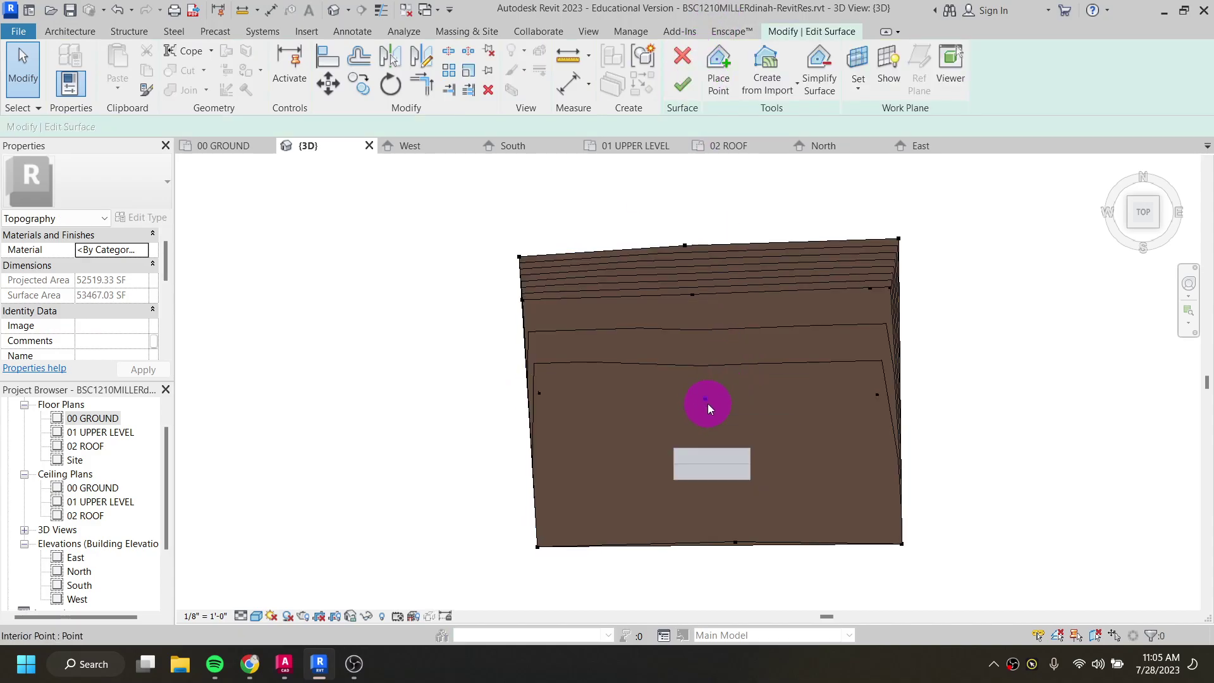
Step: Leave surface editing without changes and return the view to Top on the ViewCube
{"action": "left_click", "coordinate": [689, 56]}
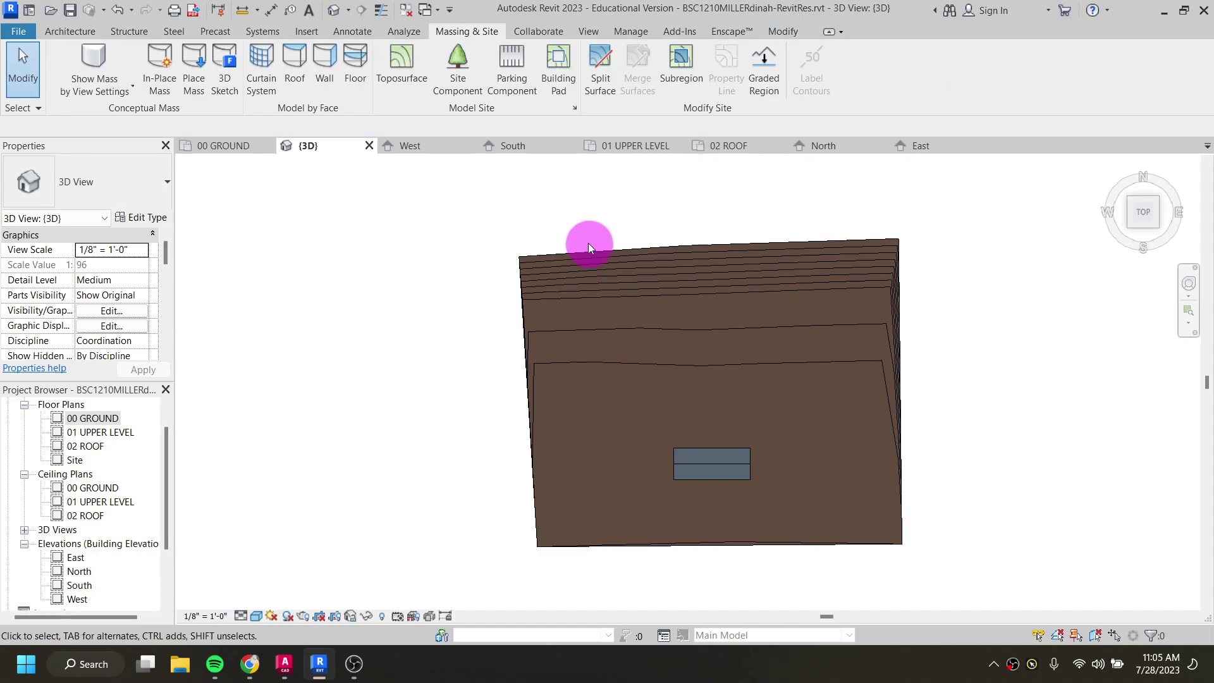
{"action": "middle_click_drag", "start_coordinate": [567, 450], "coordinate": [556, 534], "text": "shift"}
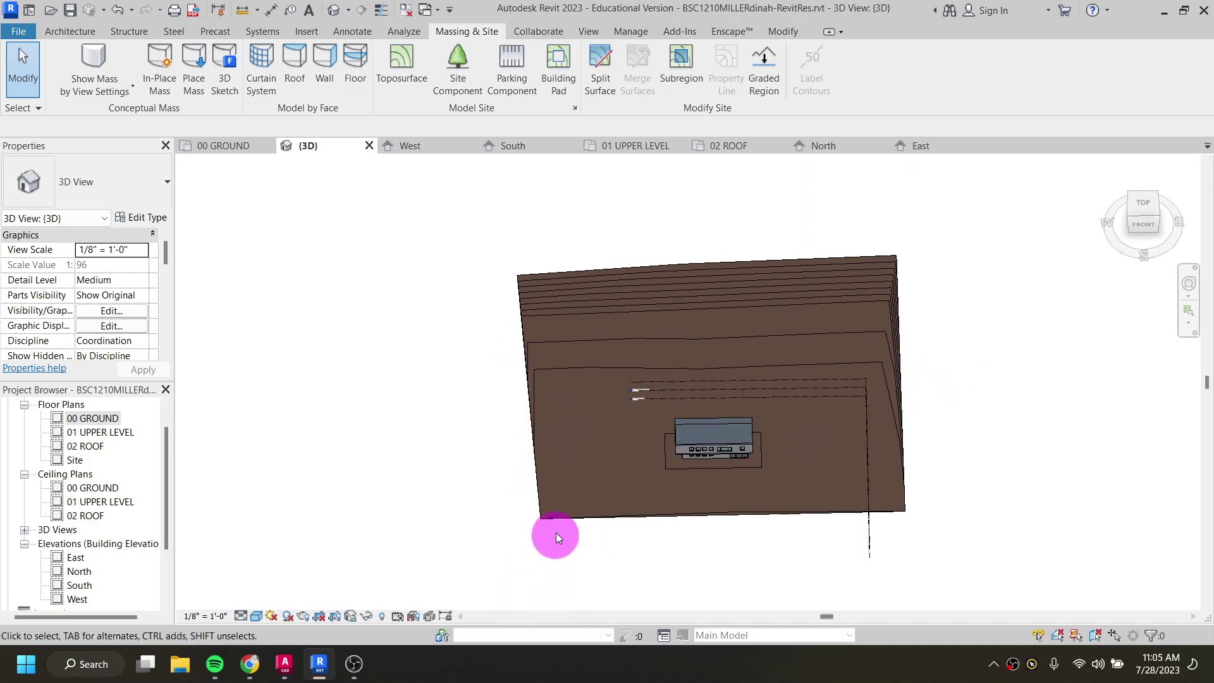
{"action": "left_click", "coordinate": [1132, 204]}
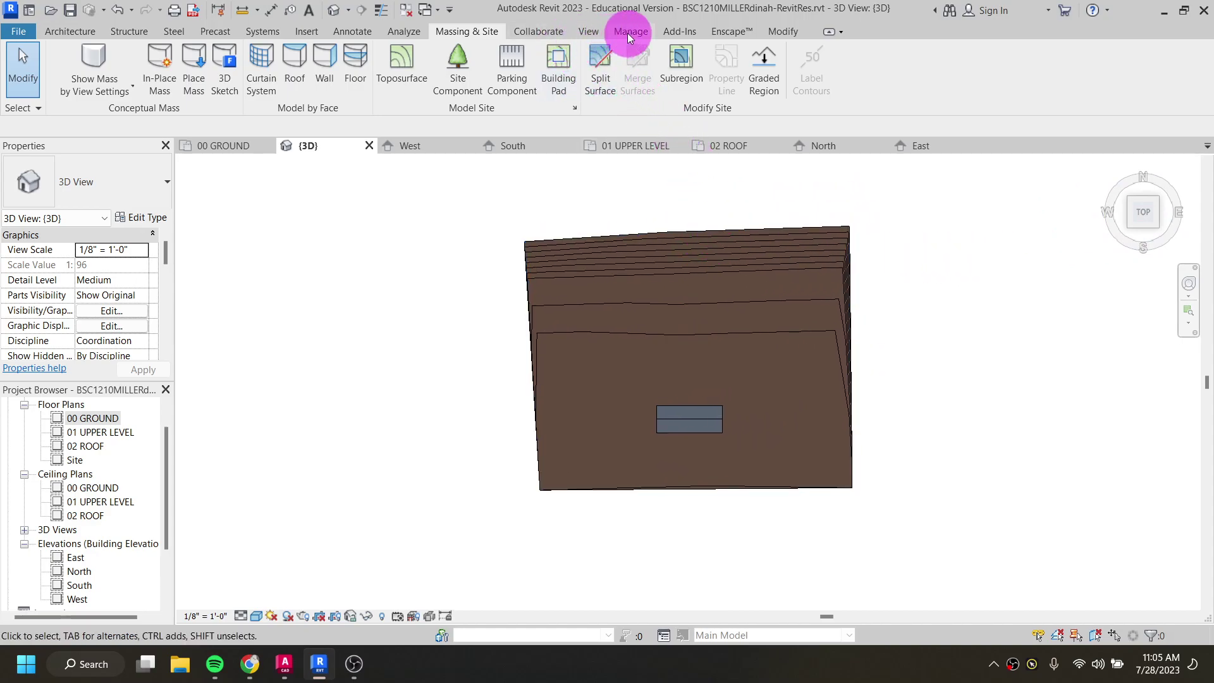
Step: In Site Settings, change the contour interval from 10' 0" to 1' 0", apply it and close with OK
{"action": "left_click", "coordinate": [576, 109]}
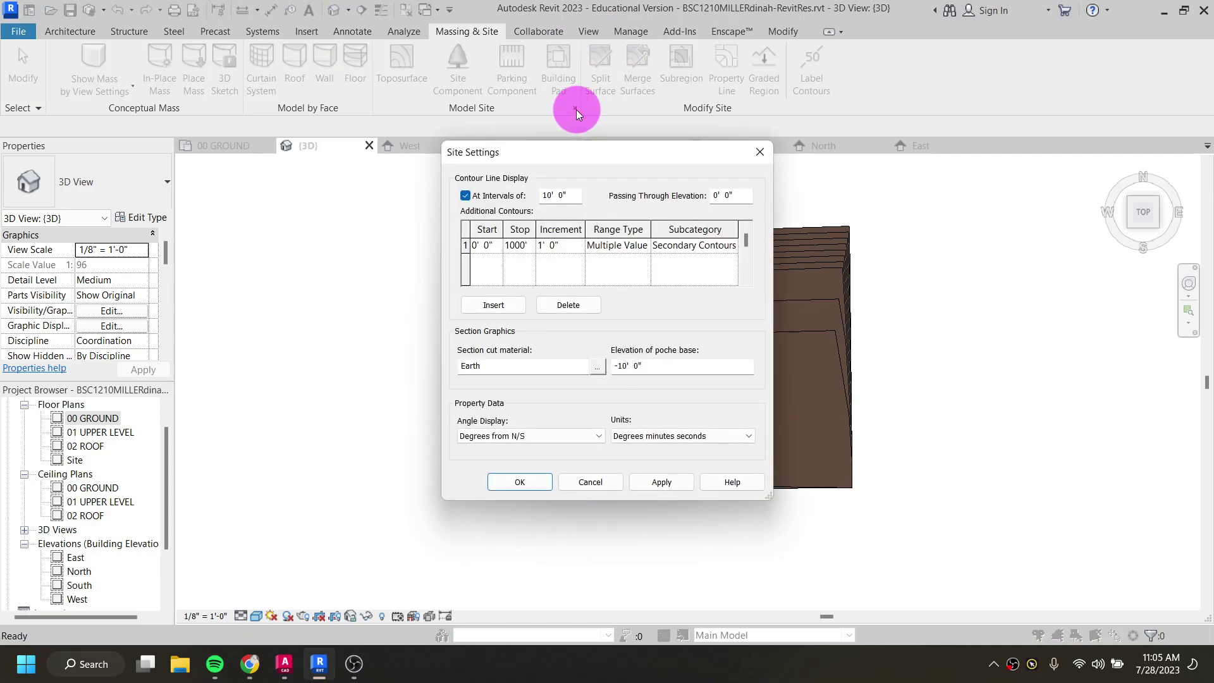
{"action": "left_click", "coordinate": [756, 153]}
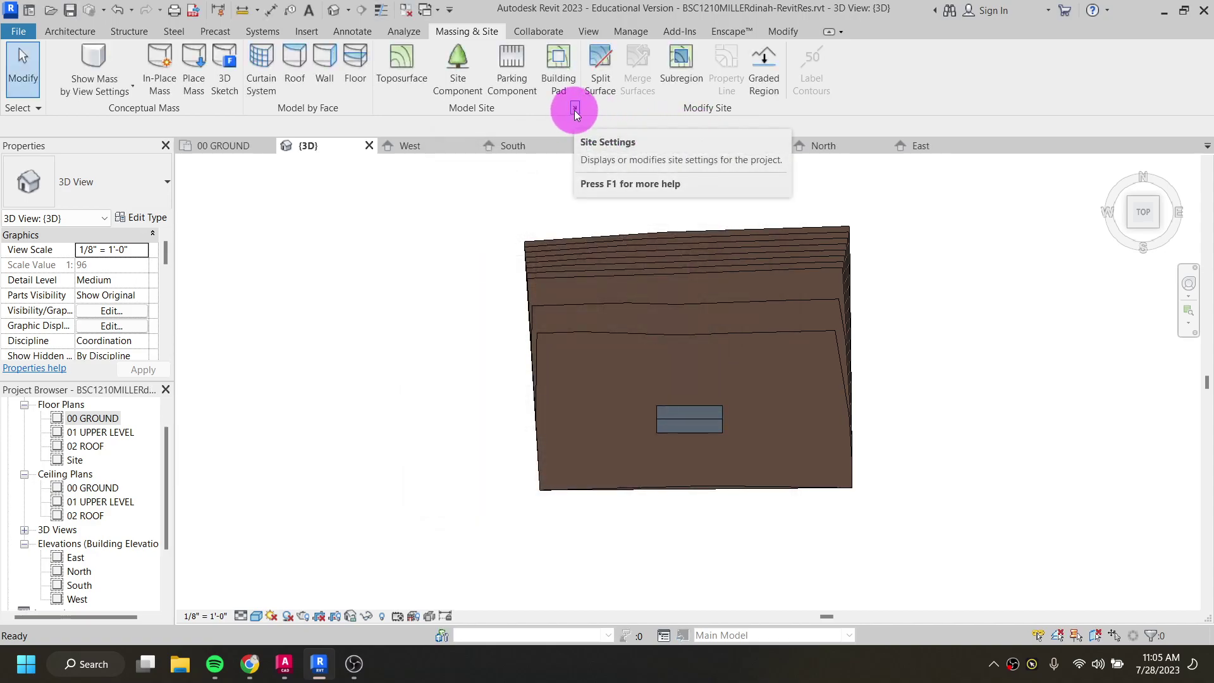
{"action": "left_click", "coordinate": [575, 110]}
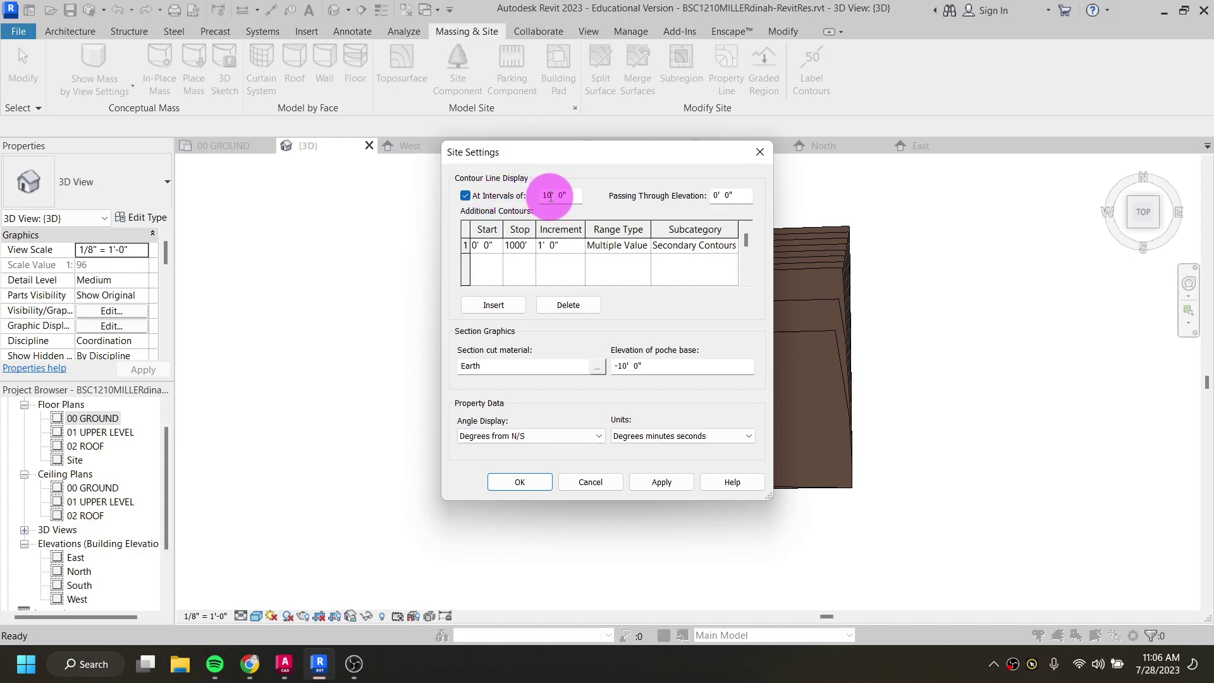
{"action": "double_click", "coordinate": [545, 195]}
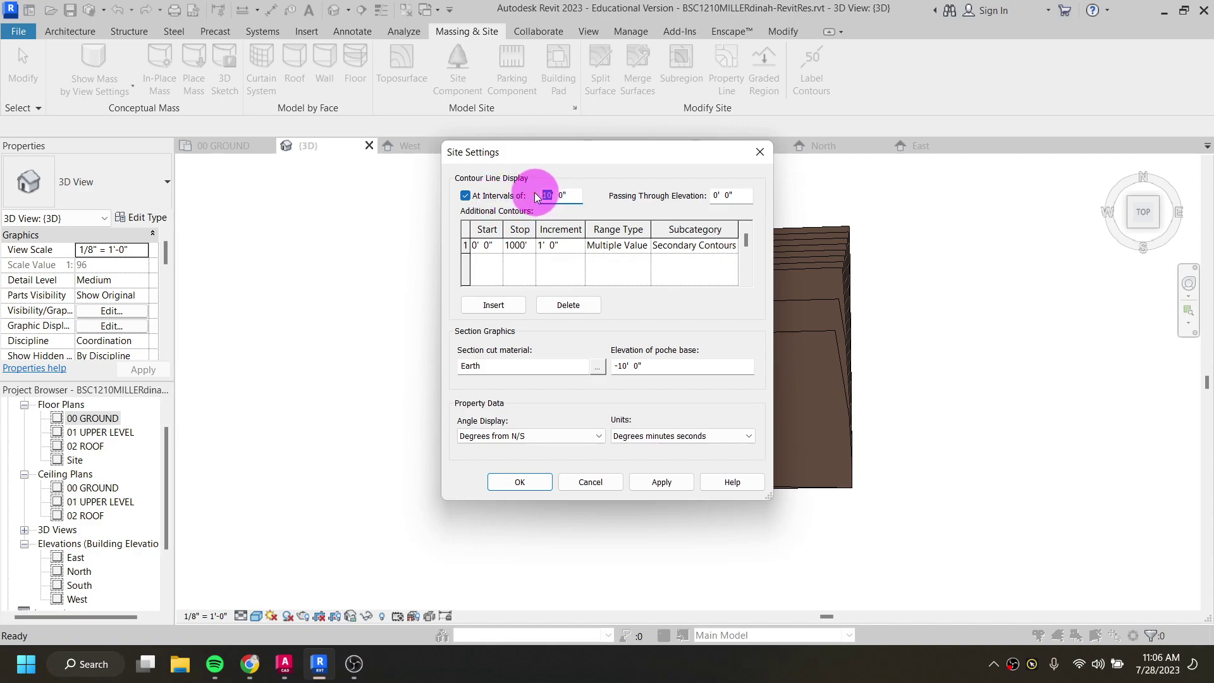
{"action": "type", "text": "1"}
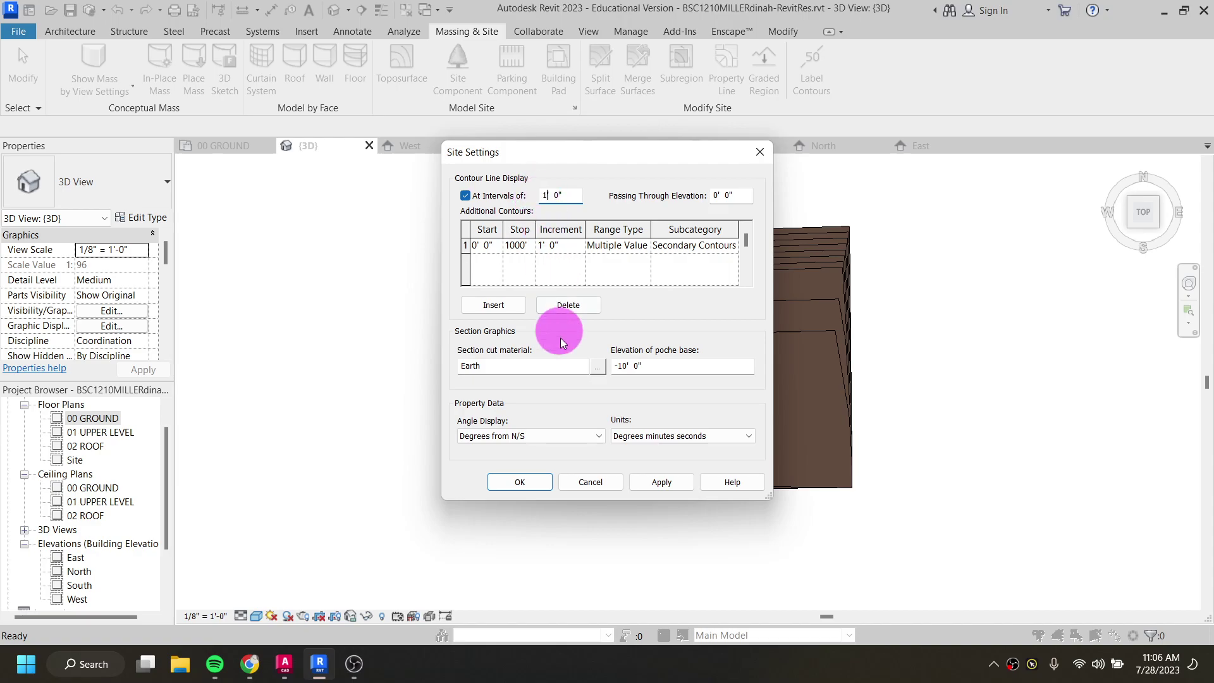
{"action": "left_click", "coordinate": [662, 482]}
{"action": "left_click", "coordinate": [516, 244]}
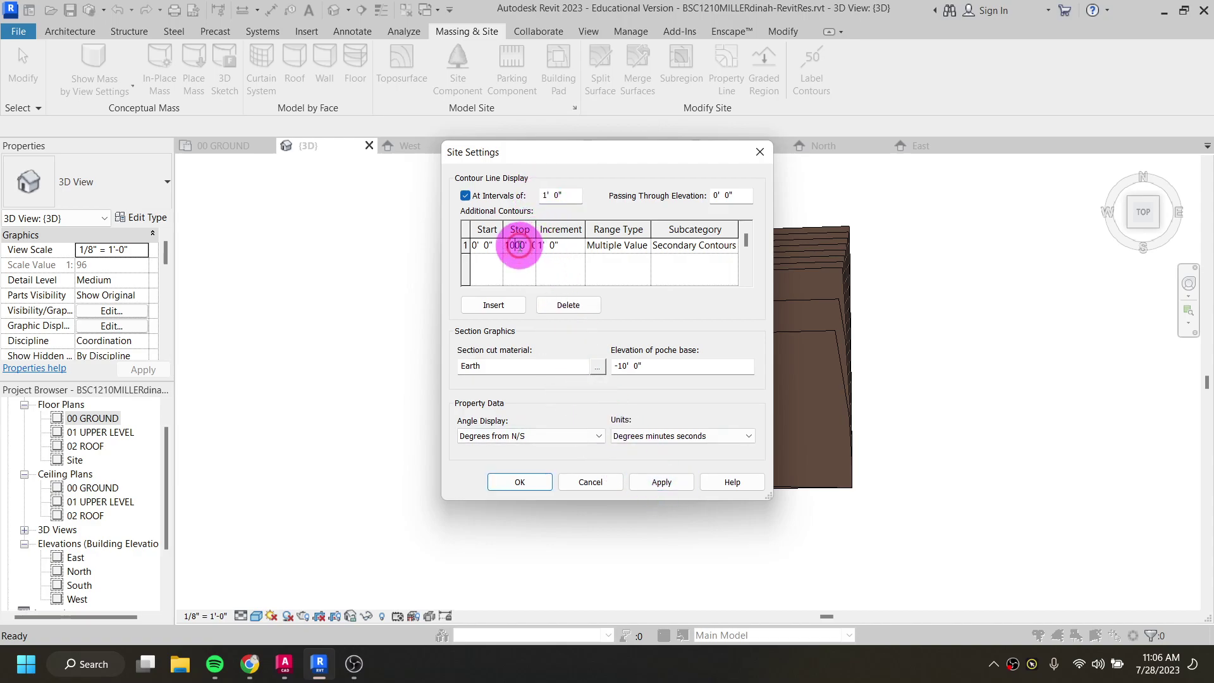
{"action": "left_click", "coordinate": [514, 245]}
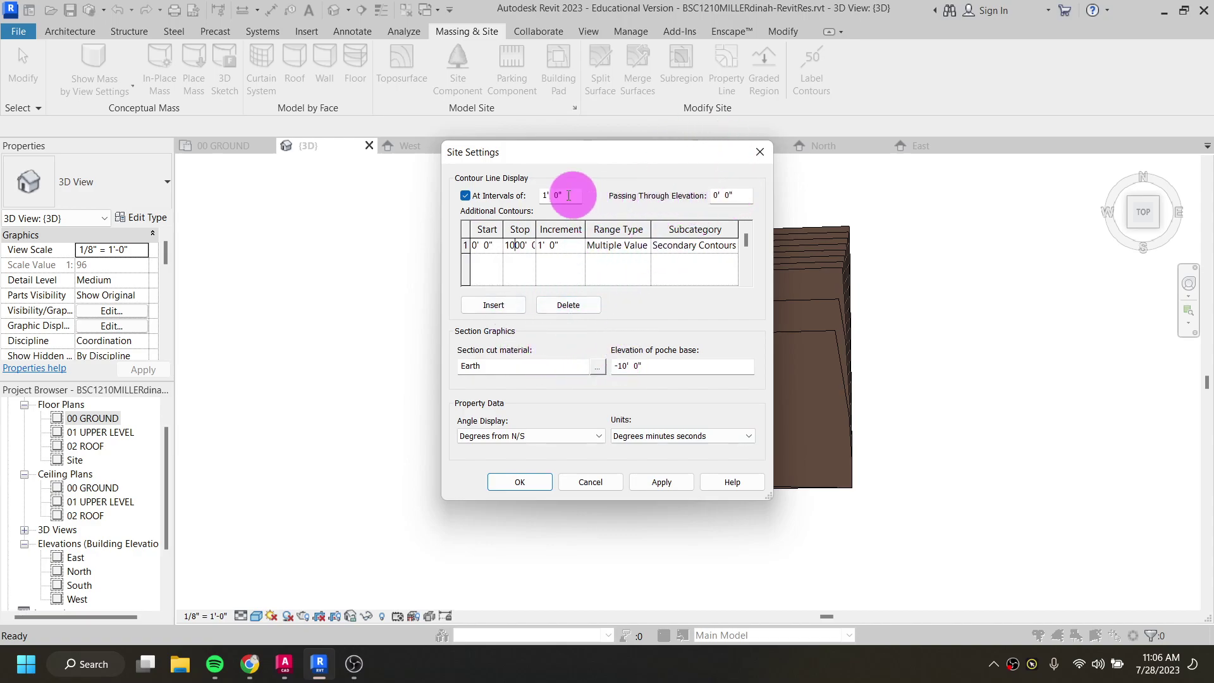
{"action": "left_click", "coordinate": [547, 195]}
{"action": "left_click", "coordinate": [466, 196]}
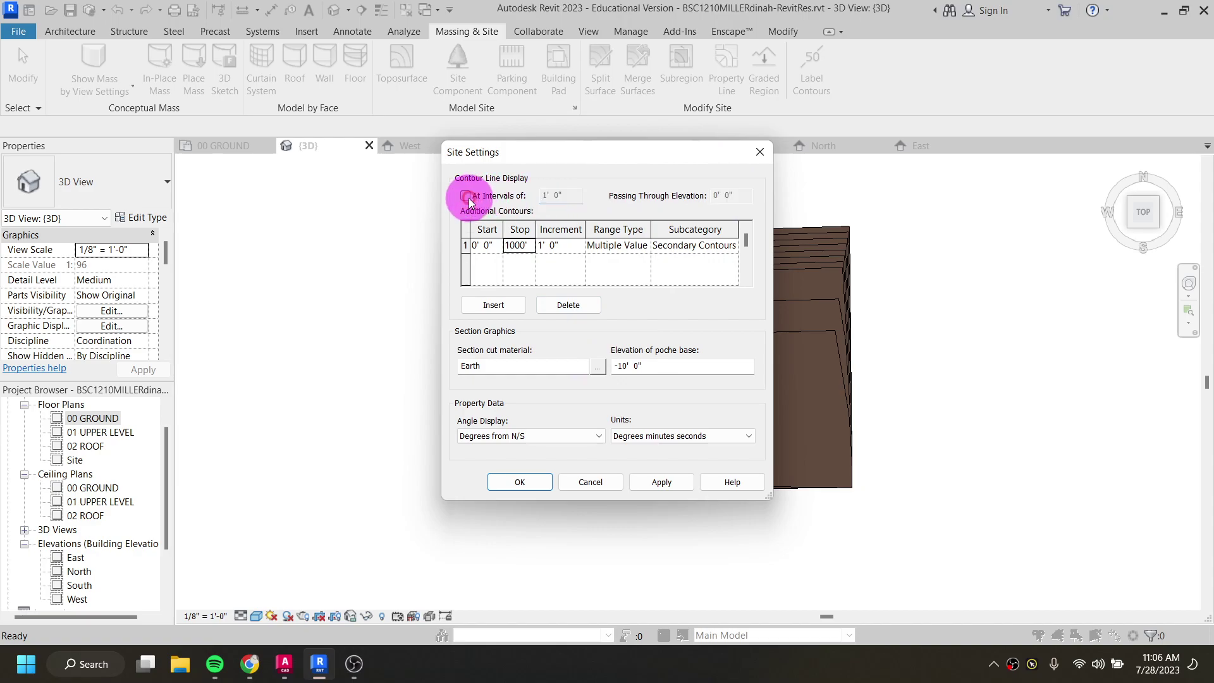
{"action": "left_click", "coordinate": [465, 196]}
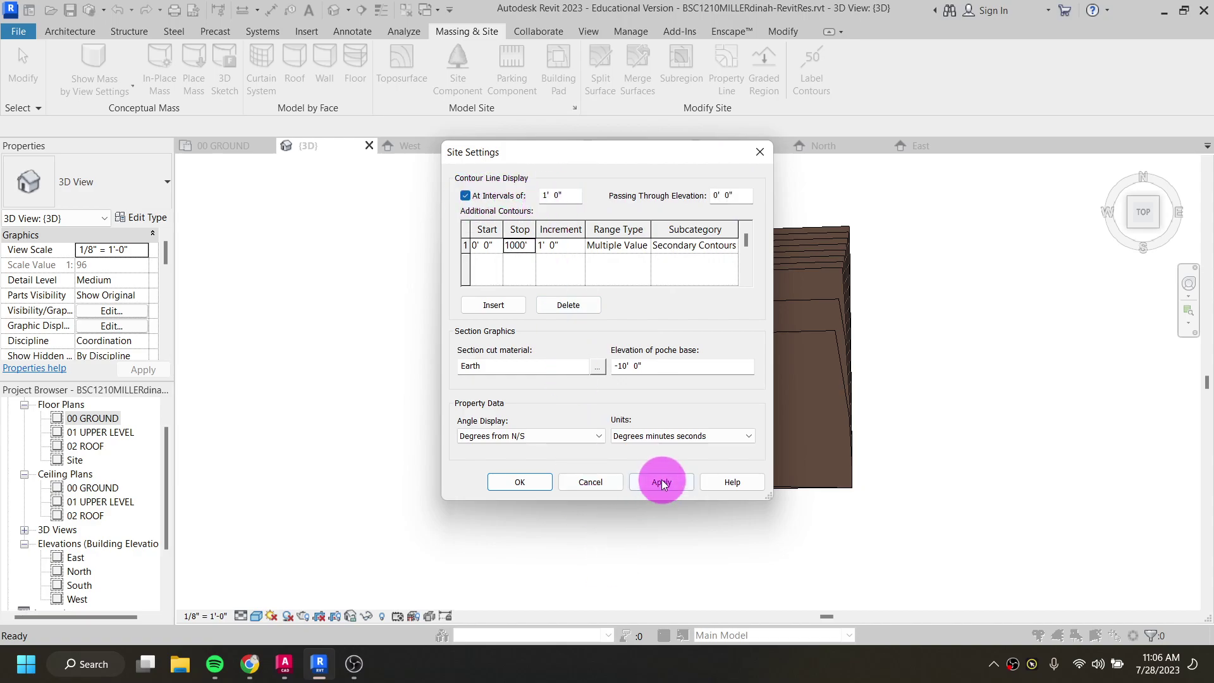
{"action": "left_click", "coordinate": [520, 483]}
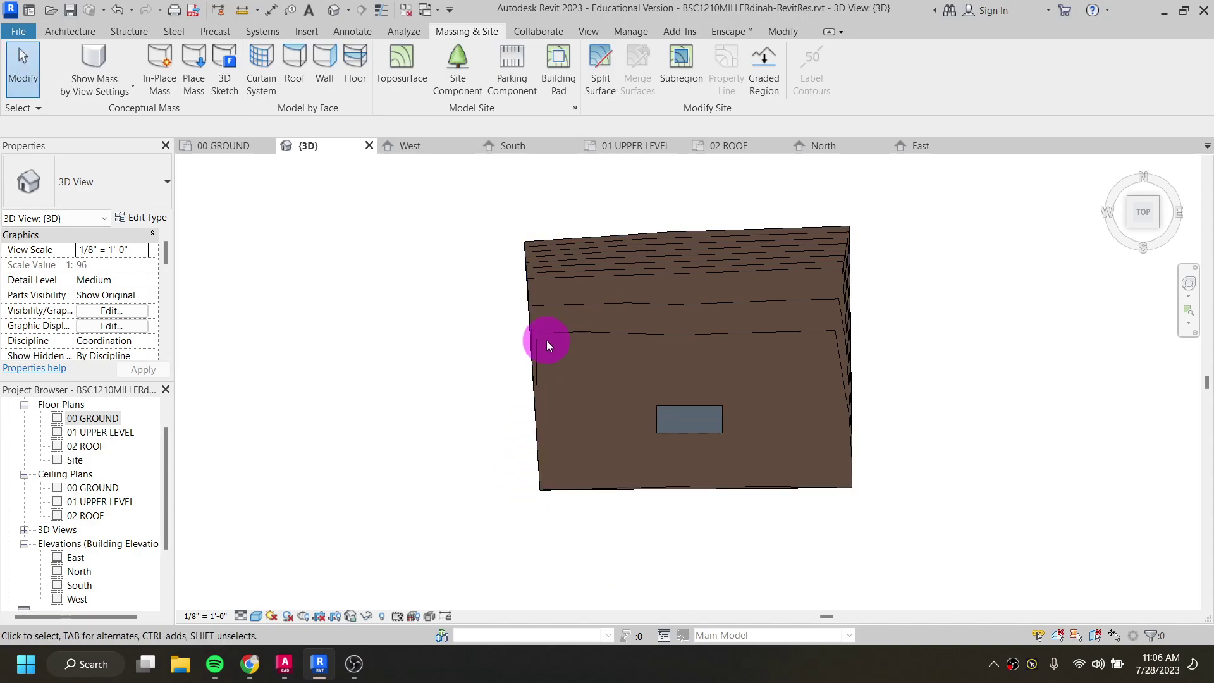
Step: Reopen Site Settings and enter and apply a new contour interval value as a preview
{"action": "left_click", "coordinate": [622, 33]}
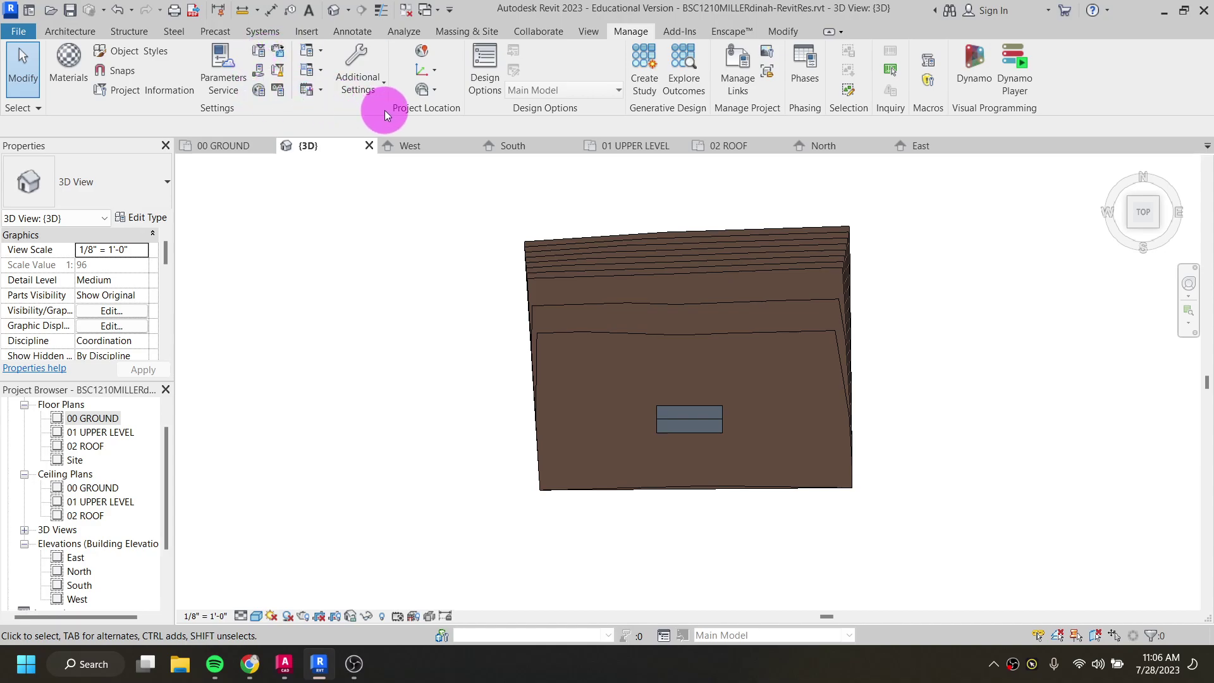
{"action": "left_click", "coordinate": [475, 33]}
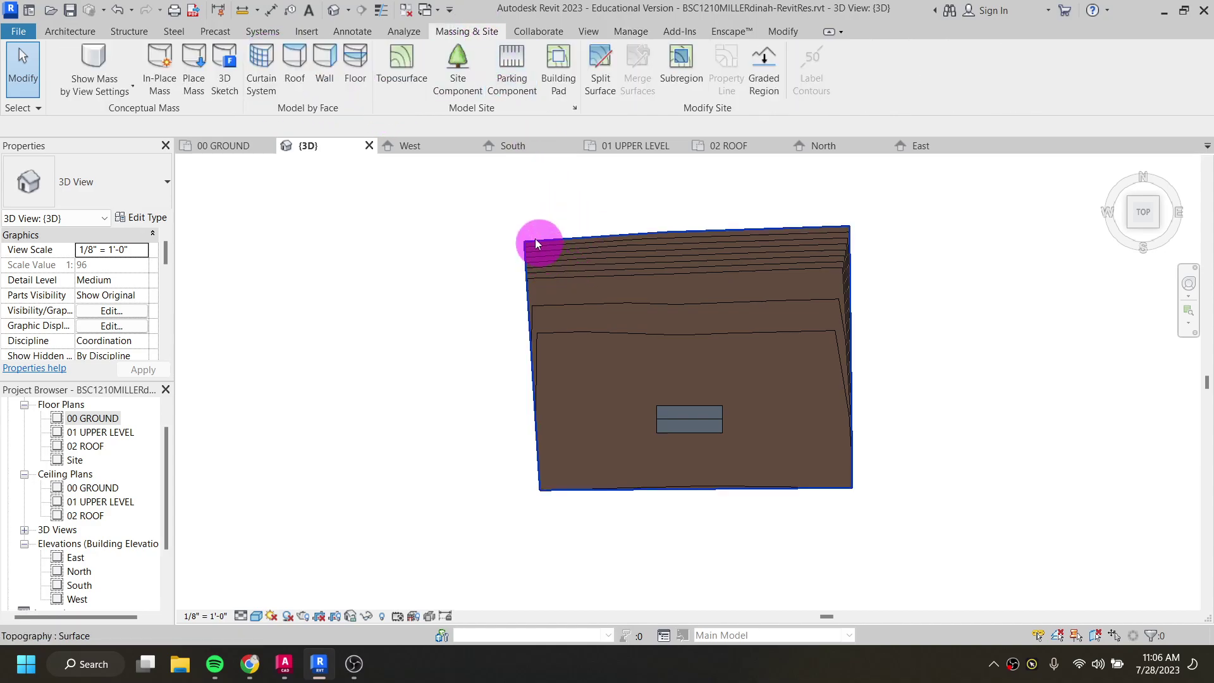
{"action": "left_click", "coordinate": [575, 108]}
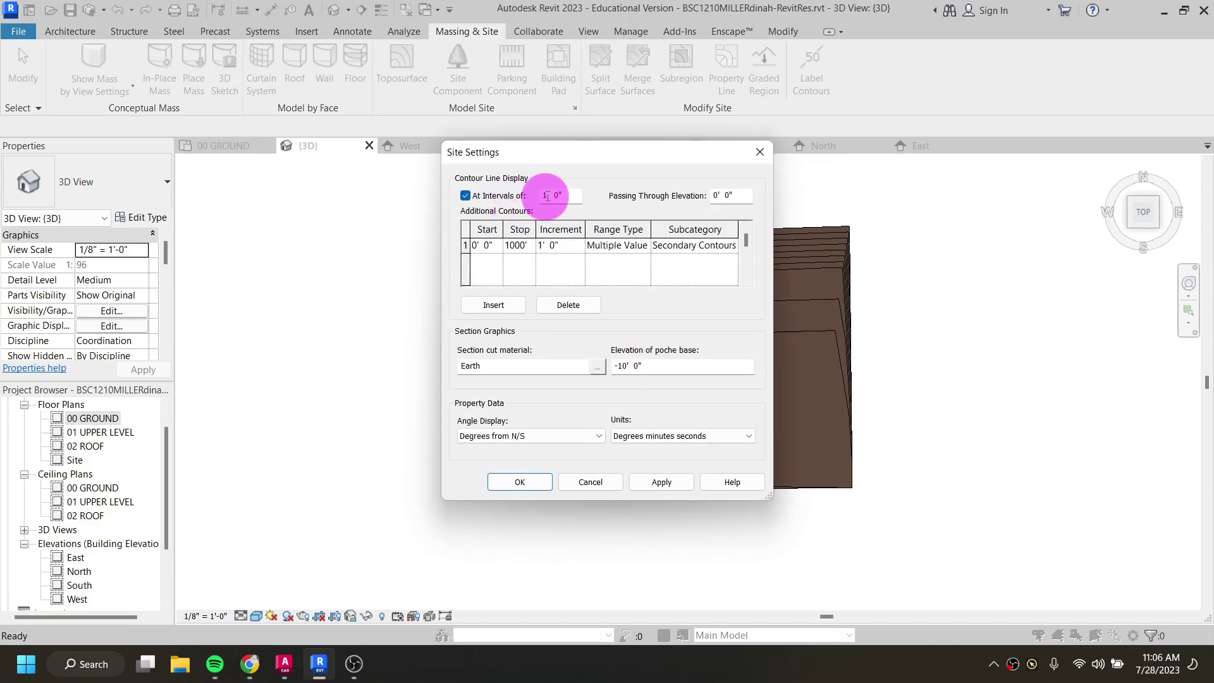
{"action": "left_click_drag", "start_coordinate": [556, 193], "coordinate": [531, 195]}
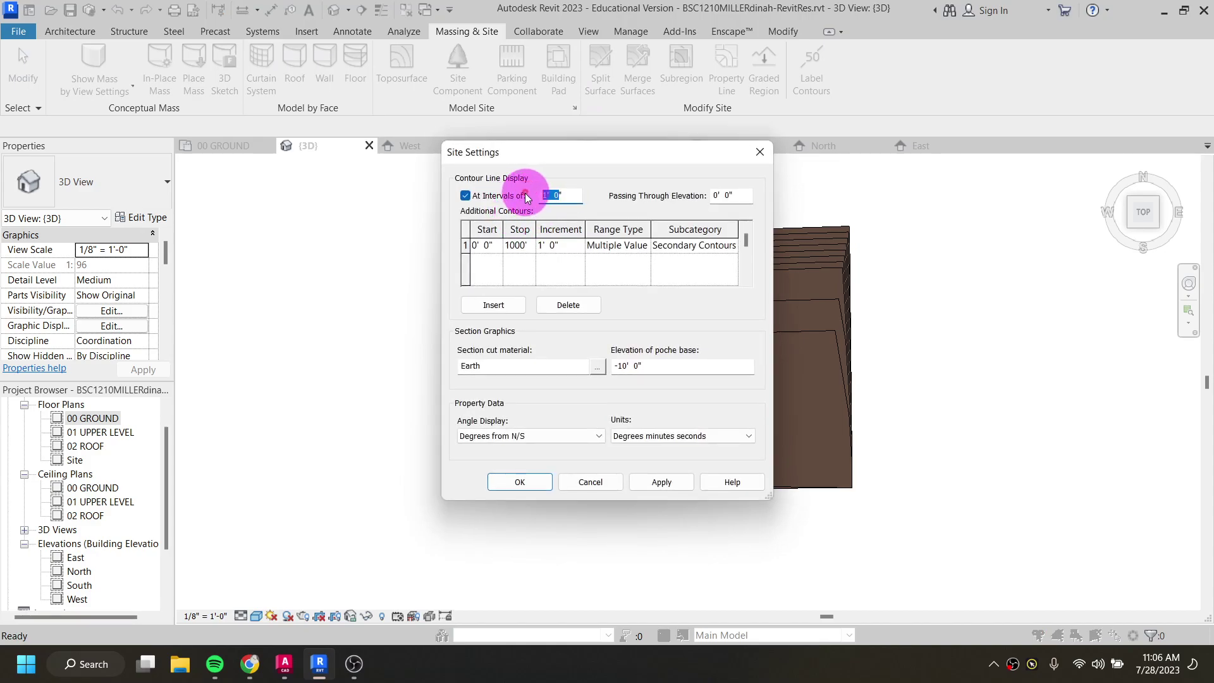
{"action": "type", "text": "0'  1"}
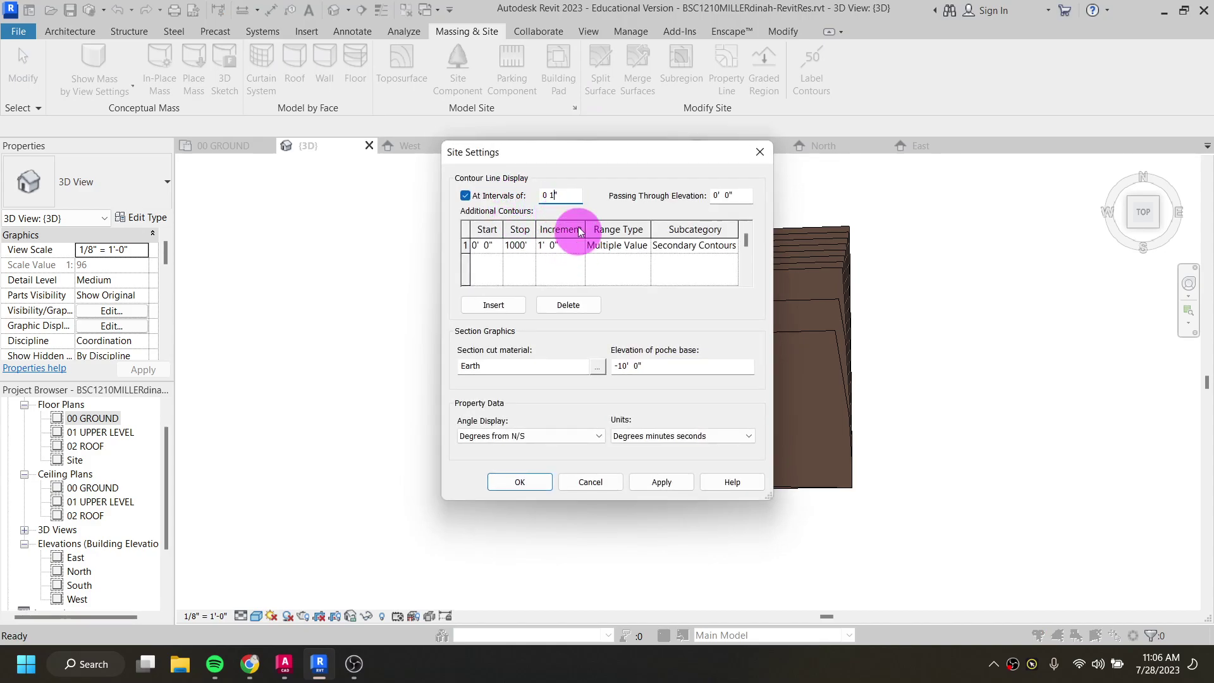
{"action": "left_click", "coordinate": [659, 481]}
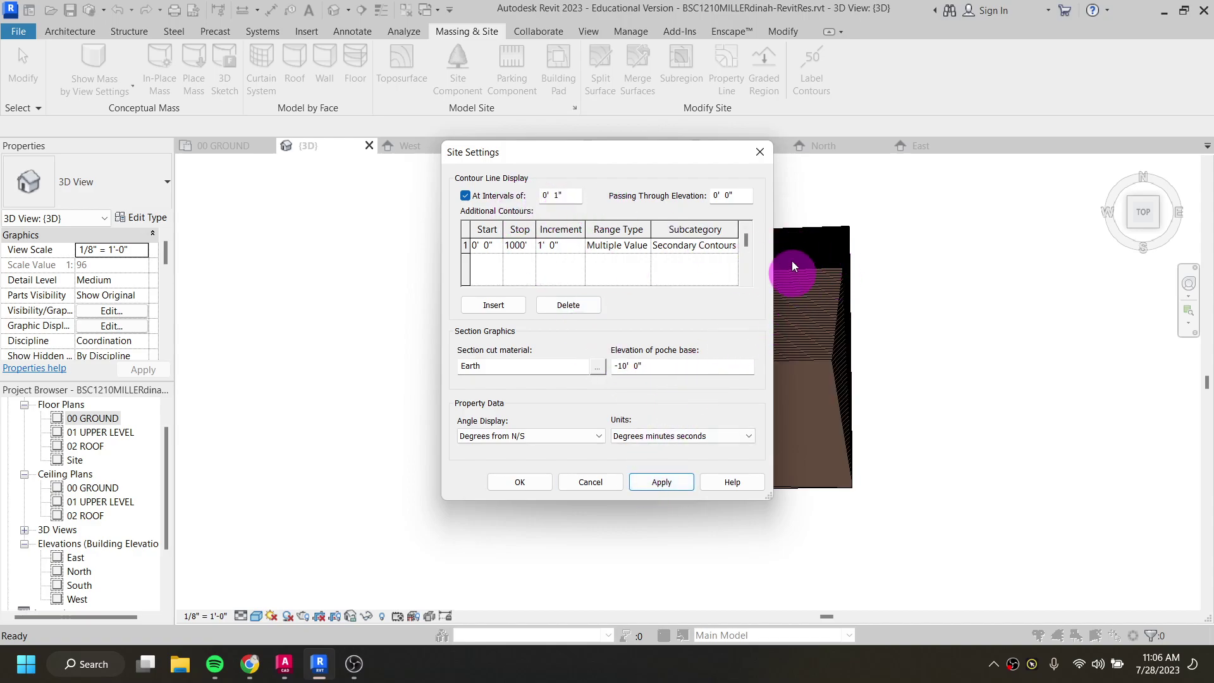
Step: Correct the contour interval to 5' 0", apply it and close Site Settings
{"action": "left_click", "coordinate": [557, 198]}
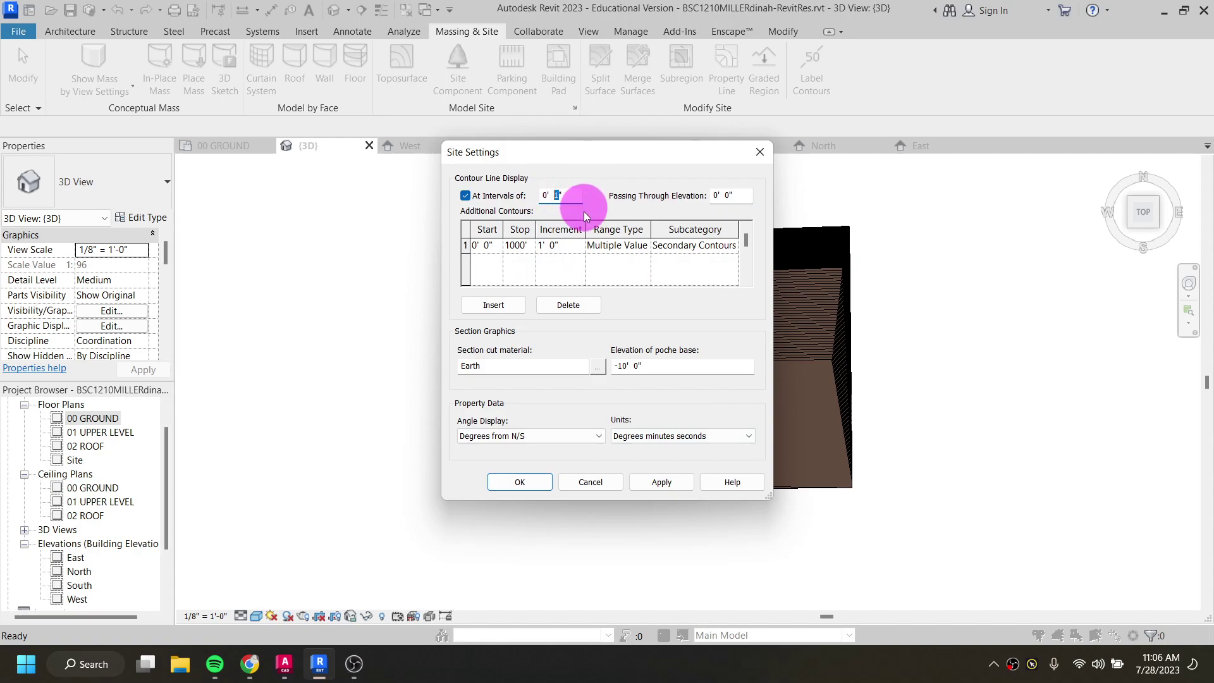
{"action": "key", "text": "BackSpace"}
{"action": "type", "text": "0"}
{"action": "left_click_drag", "start_coordinate": [549, 197], "coordinate": [537, 198]}
{"action": "type", "text": "5"}
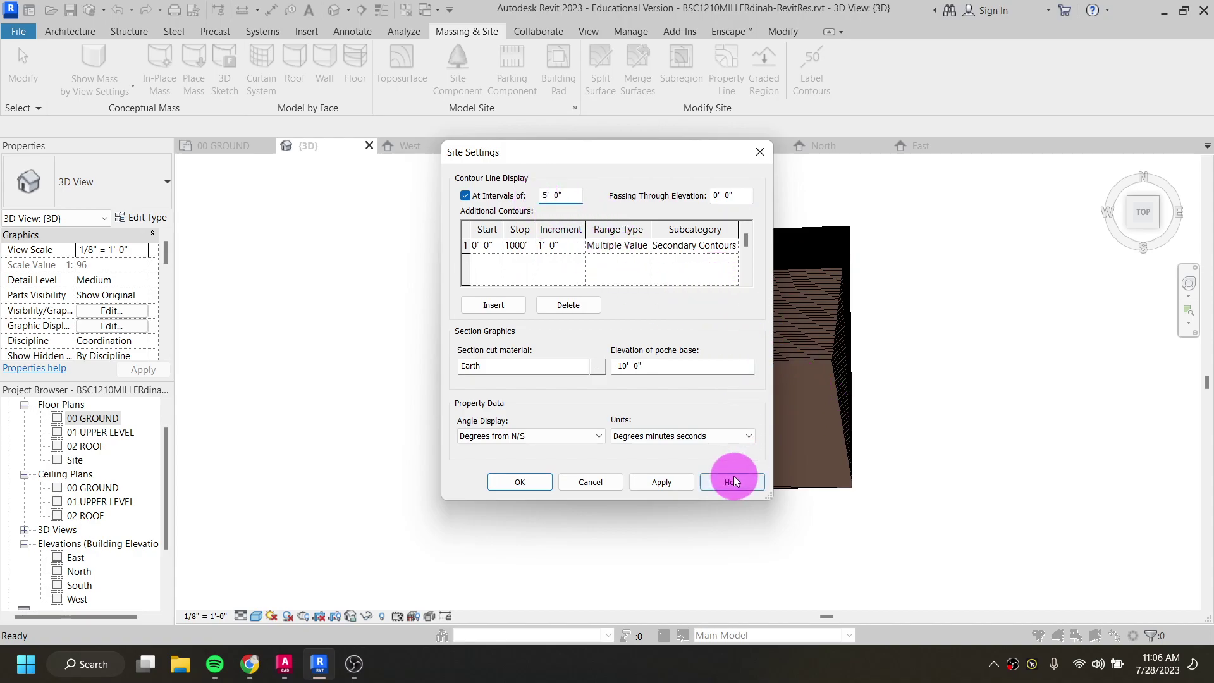
{"action": "left_click", "coordinate": [677, 484]}
{"action": "left_click", "coordinate": [517, 483]}
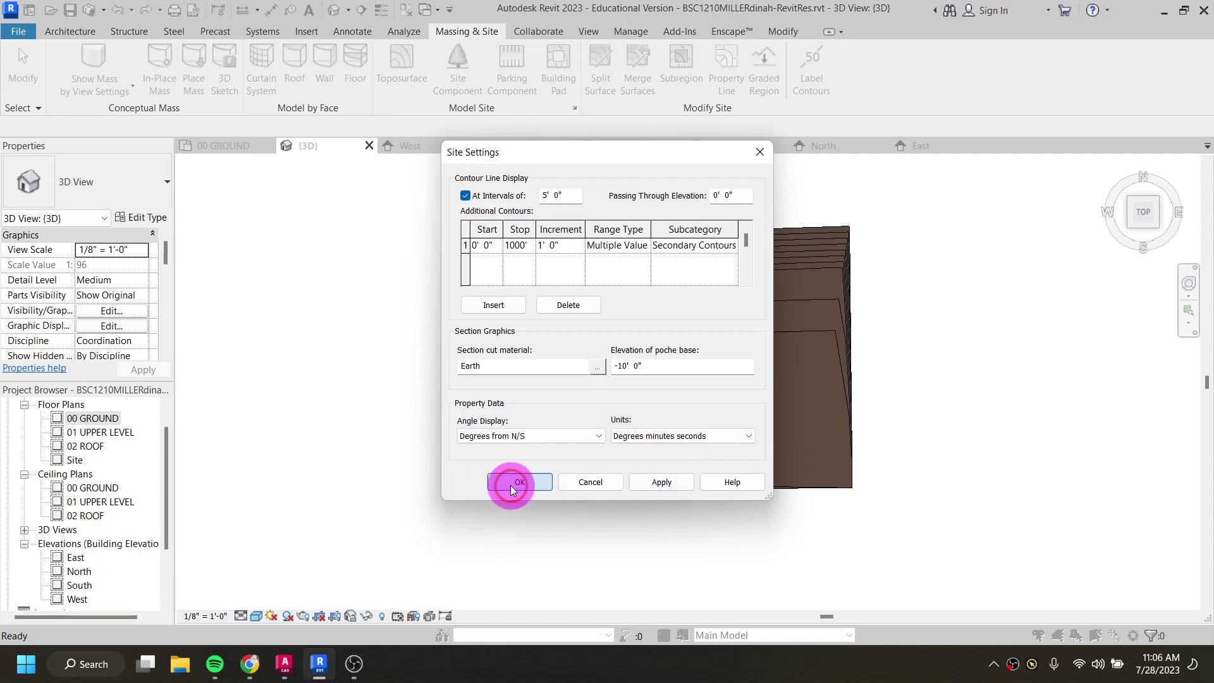
{"action": "middle_click_drag", "start_coordinate": [603, 422], "coordinate": [567, 465], "text": "shift"}
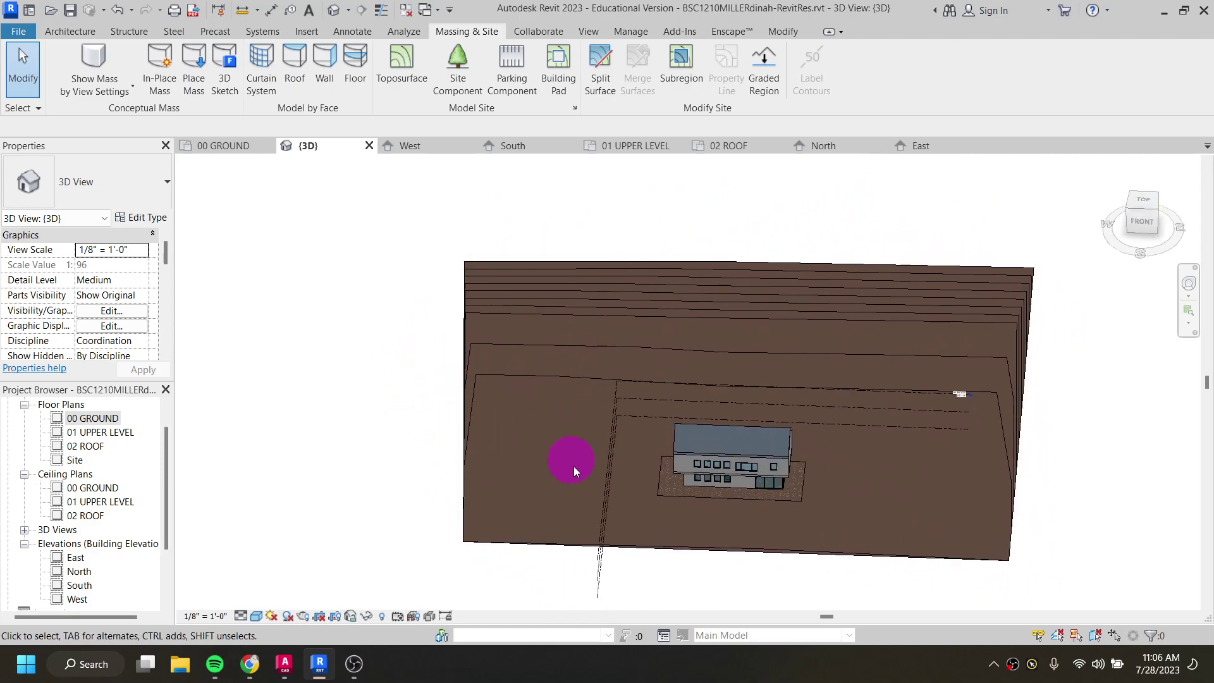
{"action": "middle_click_drag", "start_coordinate": [552, 513], "coordinate": [699, 534], "text": "shift"}
{"action": "scroll", "coordinate": [737, 515], "scroll_direction": "up", "scroll_amount": 5}
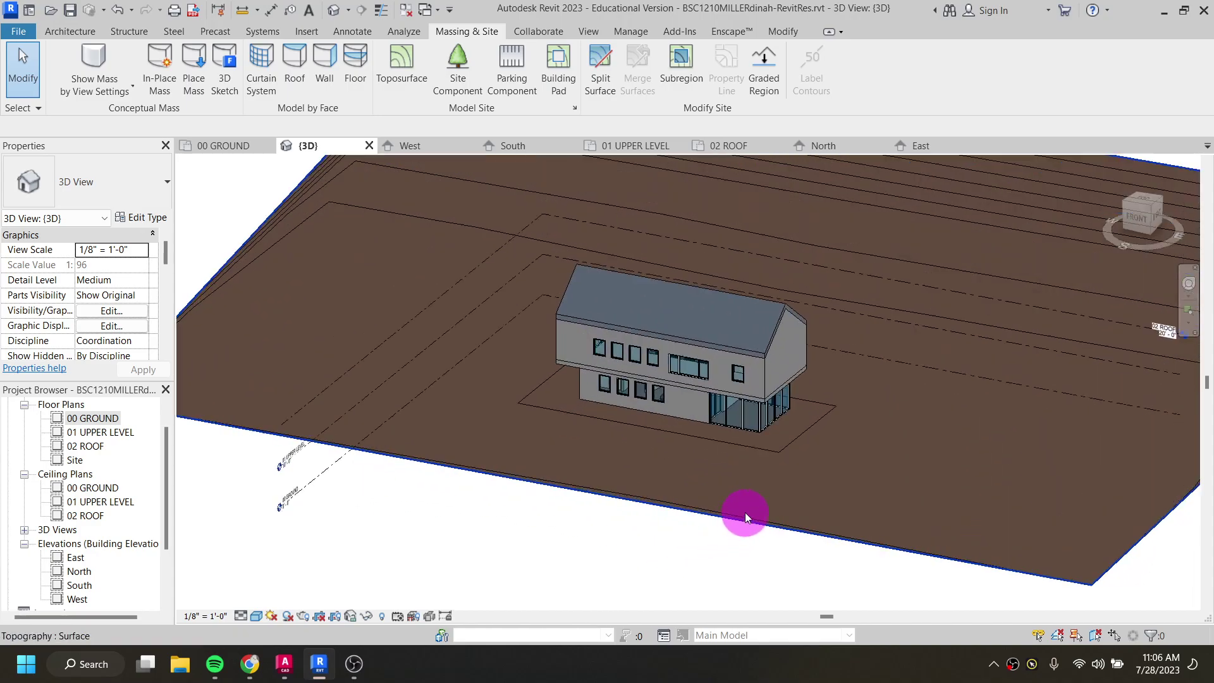
{"action": "scroll", "coordinate": [786, 476], "scroll_direction": "up", "scroll_amount": 6}
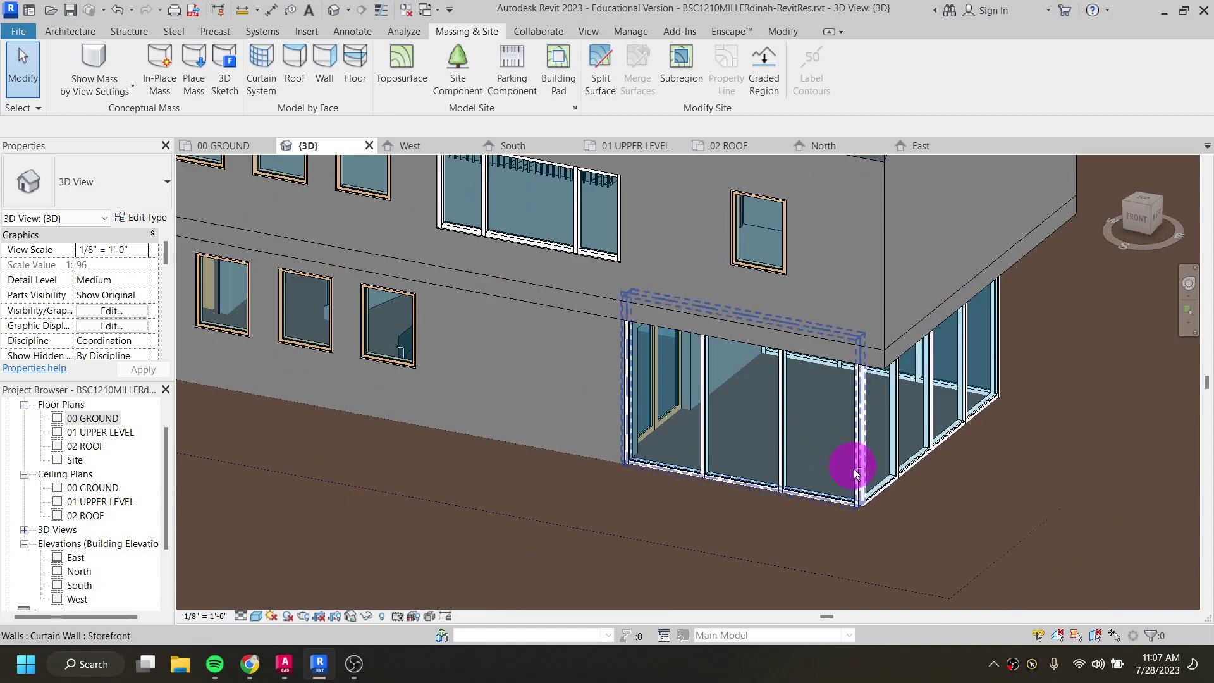
{"action": "mouse_move", "coordinate": [832, 465]}
{"action": "middle_mouse_down", "text": "shift"}
{"action": "mouse_move", "coordinate": [813, 449]}
{"action": "mouse_move", "coordinate": [826, 441]}
{"action": "mouse_move", "coordinate": [821, 461]}
{"action": "middle_mouse_up", "text": "shift"}
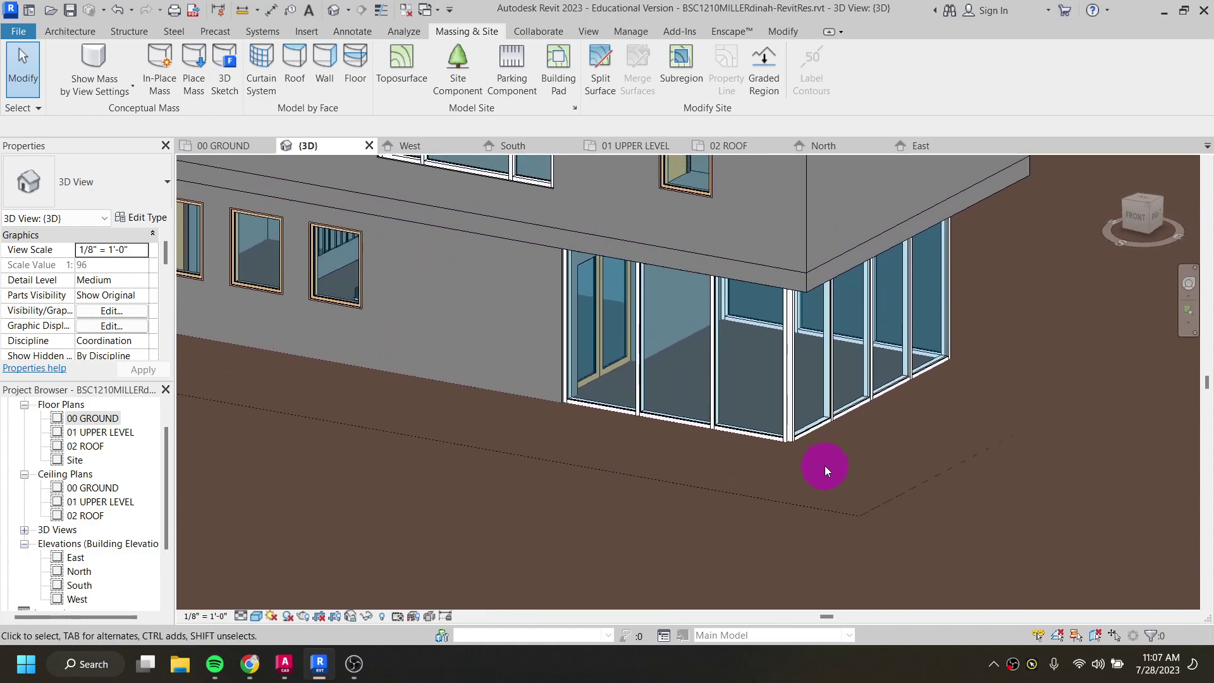
{"action": "left_click", "coordinate": [837, 518]}
{"action": "scroll", "coordinate": [833, 495], "scroll_direction": "down", "scroll_amount": 5}
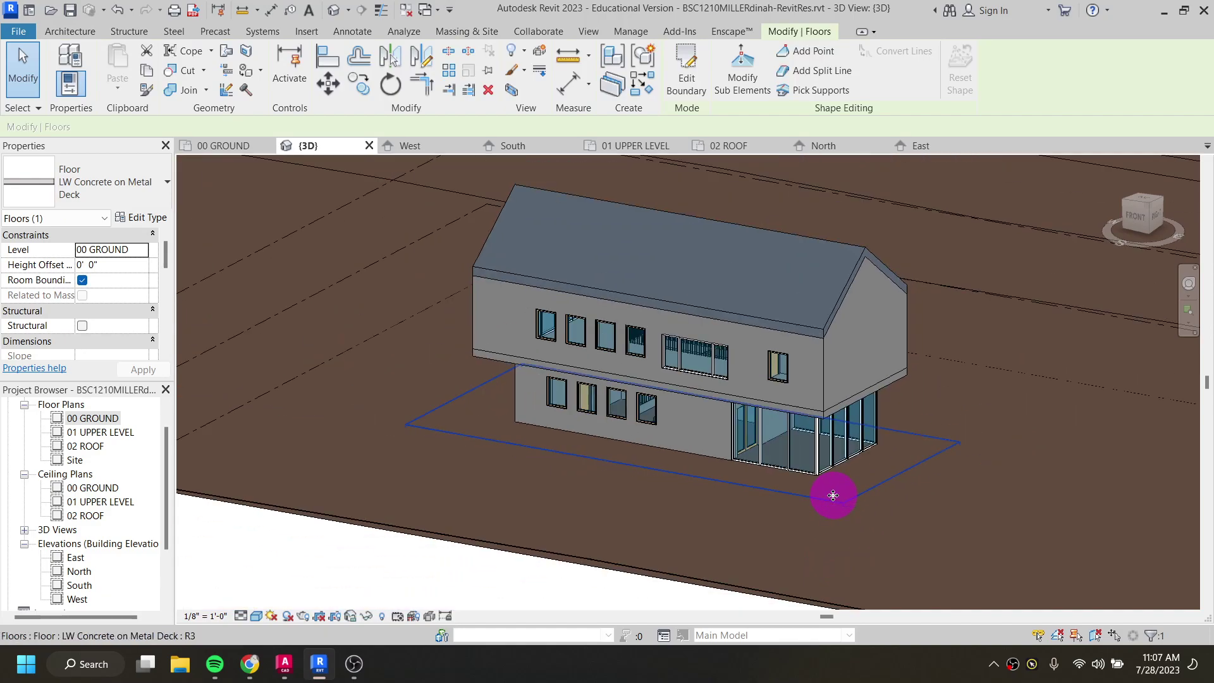
{"action": "middle_click_drag", "start_coordinate": [580, 480], "coordinate": [726, 575], "text": "shift"}
{"action": "scroll", "coordinate": [667, 468], "scroll_direction": "down", "scroll_amount": 3}
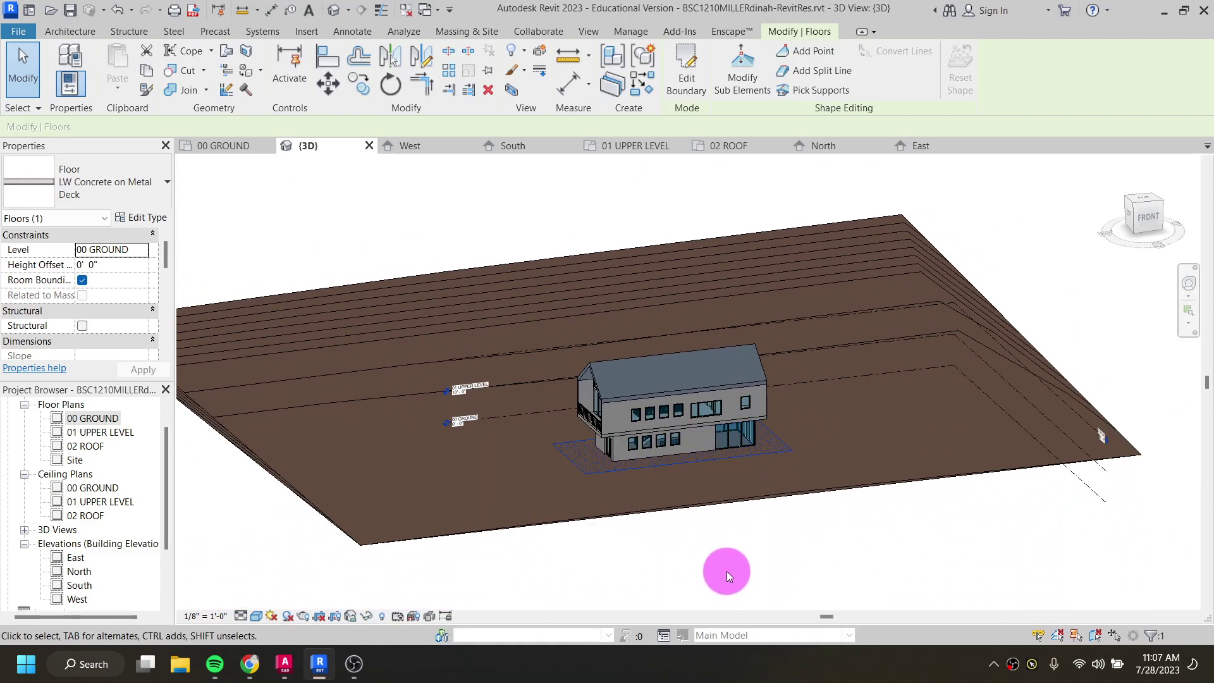
{"action": "left_click", "coordinate": [622, 536]}
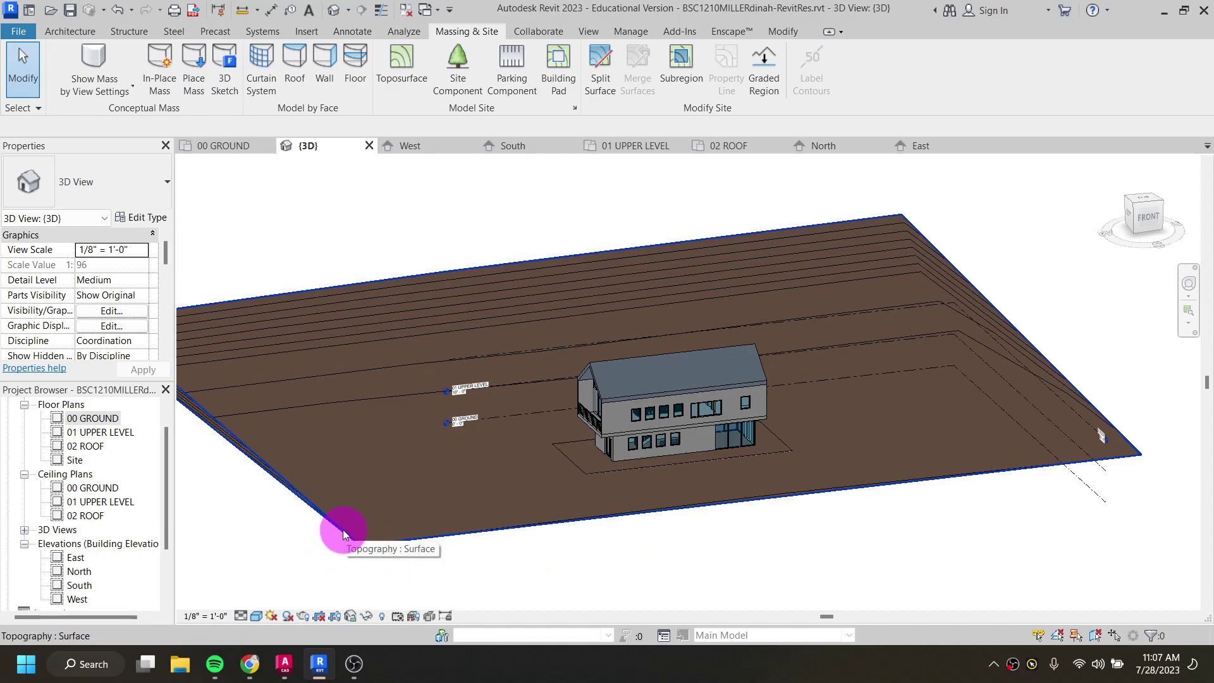
Step: Select the toposurface and open the Material Browser from its Material field
{"action": "left_click", "coordinate": [429, 537]}
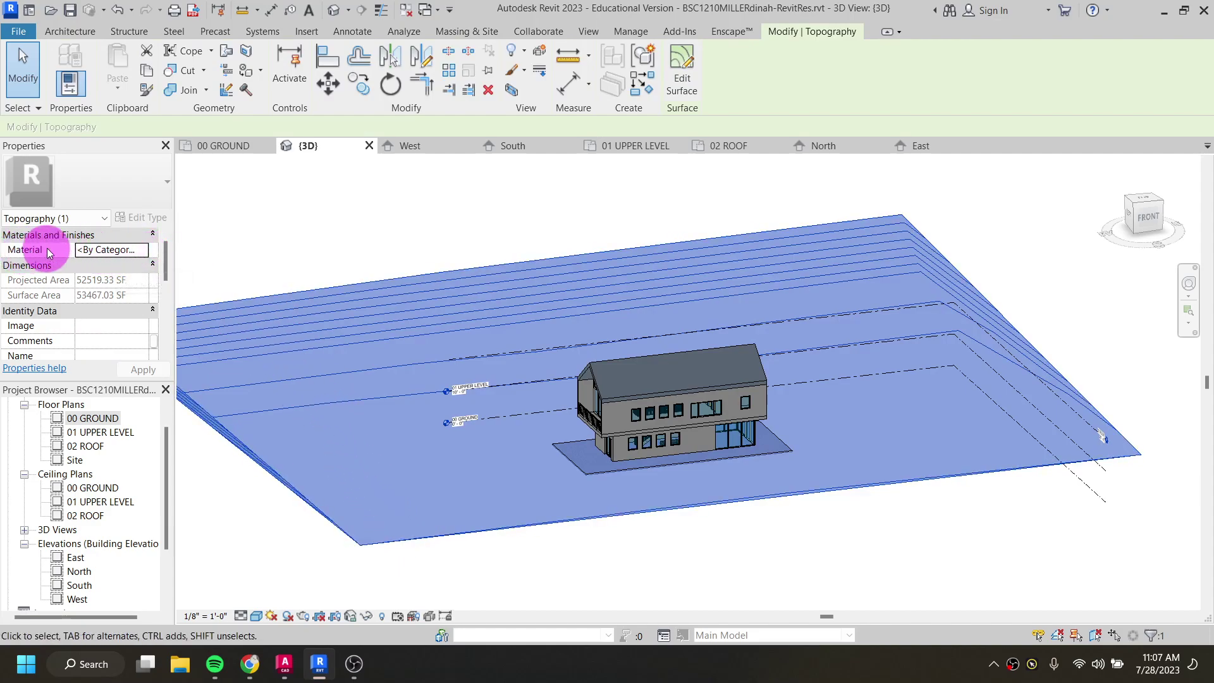
{"action": "left_click", "coordinate": [135, 249]}
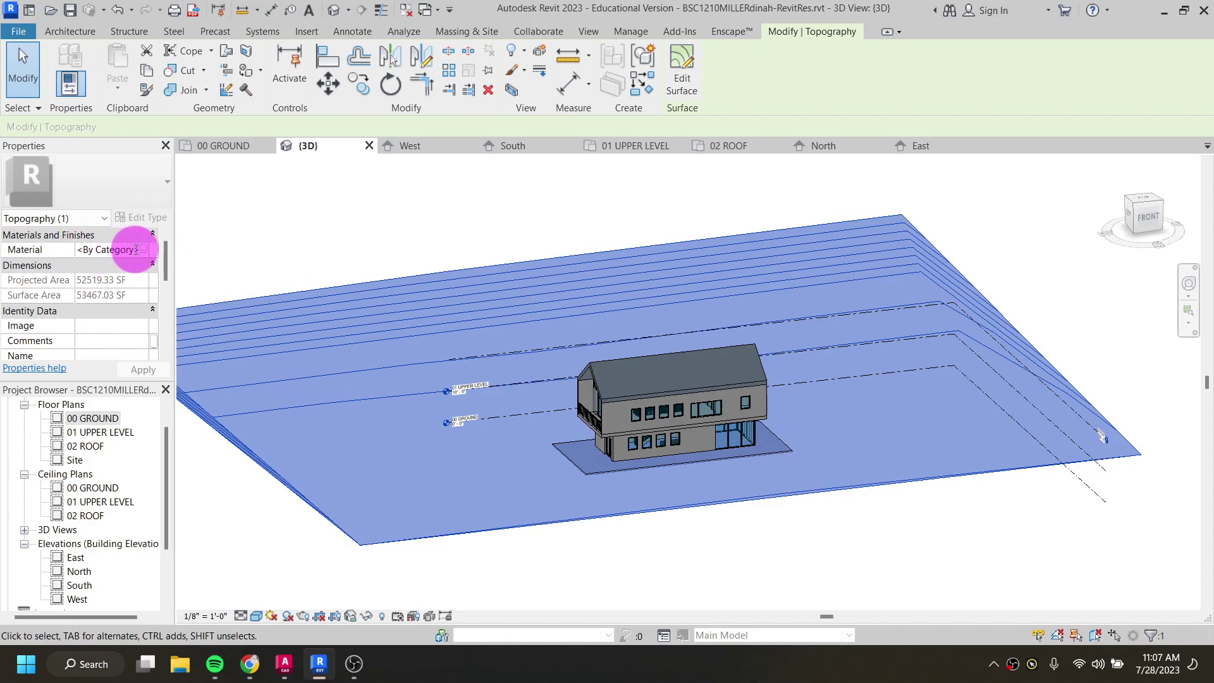
{"action": "left_click_drag", "start_coordinate": [140, 254], "coordinate": [120, 252]}
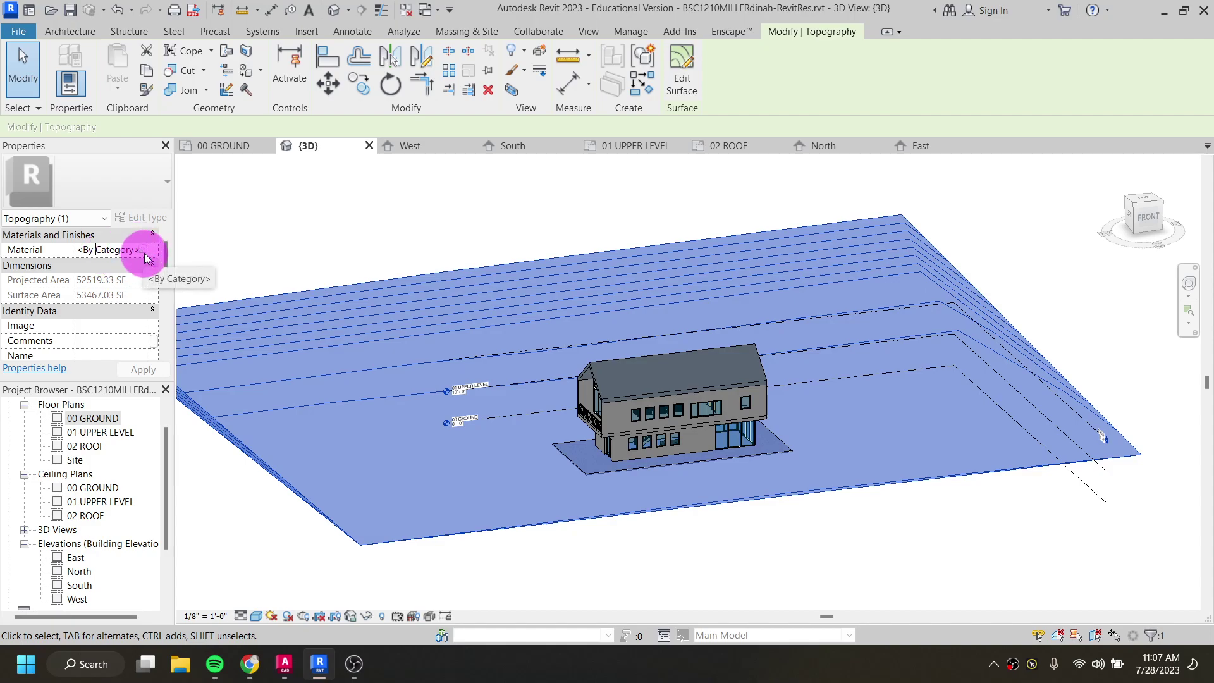
{"action": "left_click", "coordinate": [144, 253]}
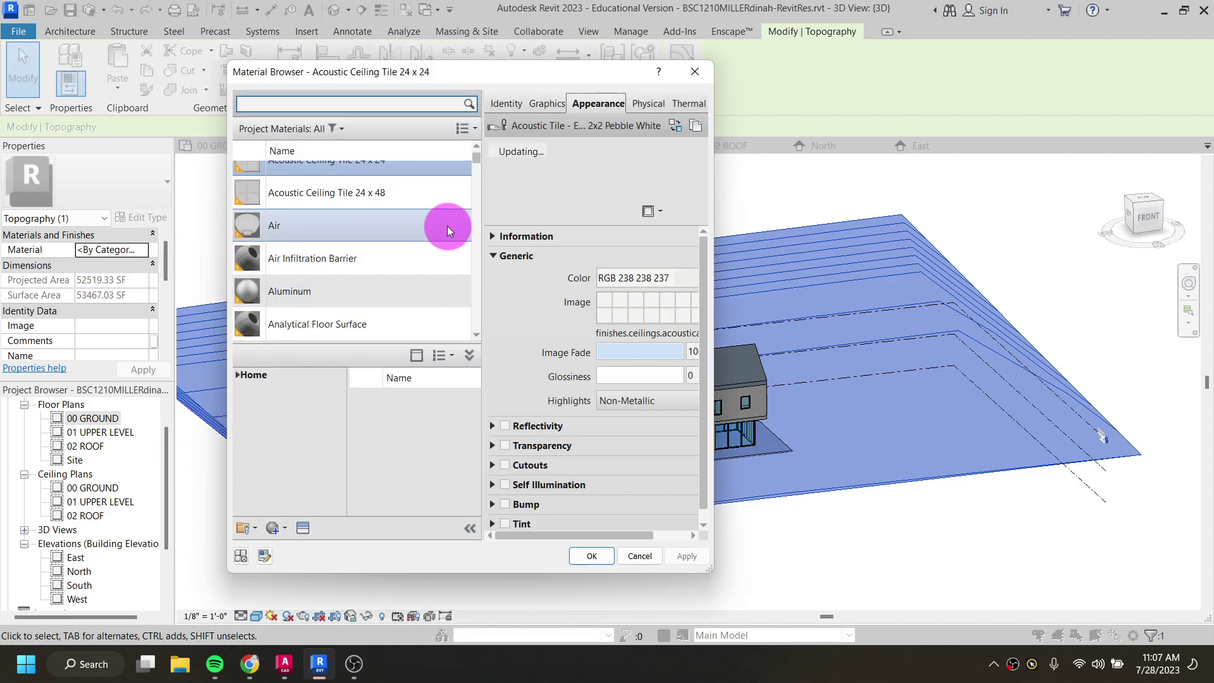
Step: Collapse the editor and library panes and search the project materials for 'gra'
{"action": "left_click", "coordinate": [469, 529]}
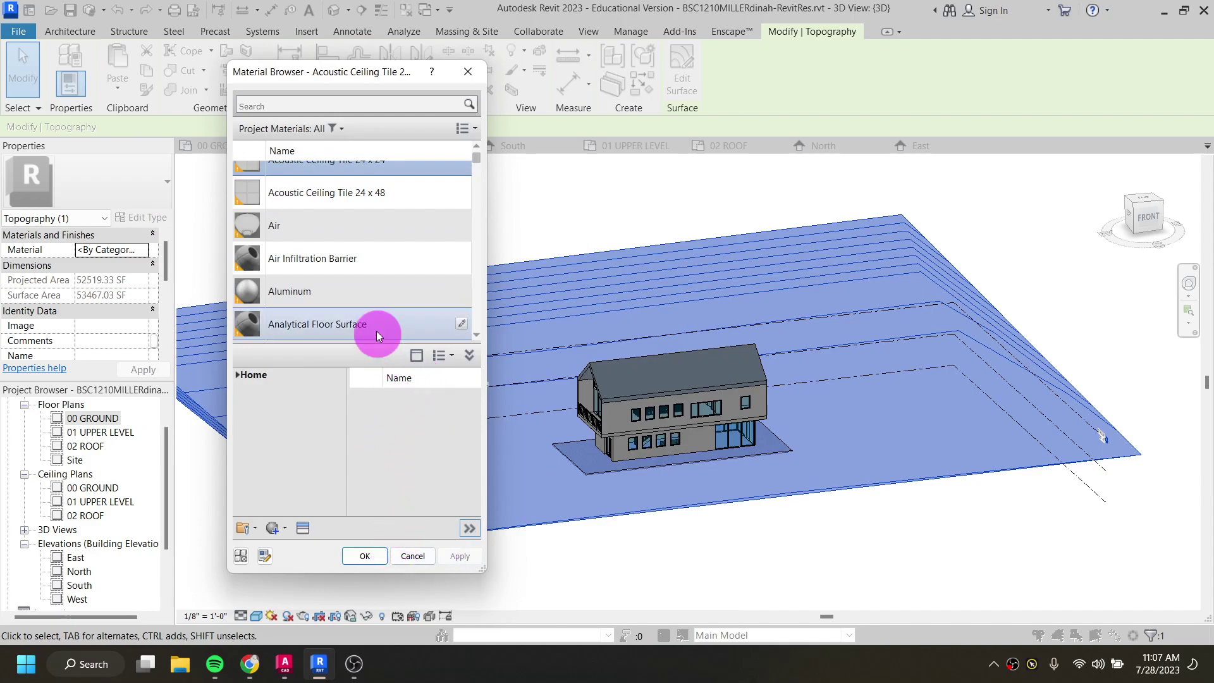
{"action": "scroll", "coordinate": [378, 263], "scroll_direction": "up", "scroll_amount": 1}
{"action": "scroll", "coordinate": [373, 258], "scroll_direction": "down", "scroll_amount": 4}
{"action": "scroll", "coordinate": [371, 252], "scroll_direction": "down", "scroll_amount": 10}
{"action": "scroll", "coordinate": [363, 256], "scroll_direction": "up", "scroll_amount": 5}
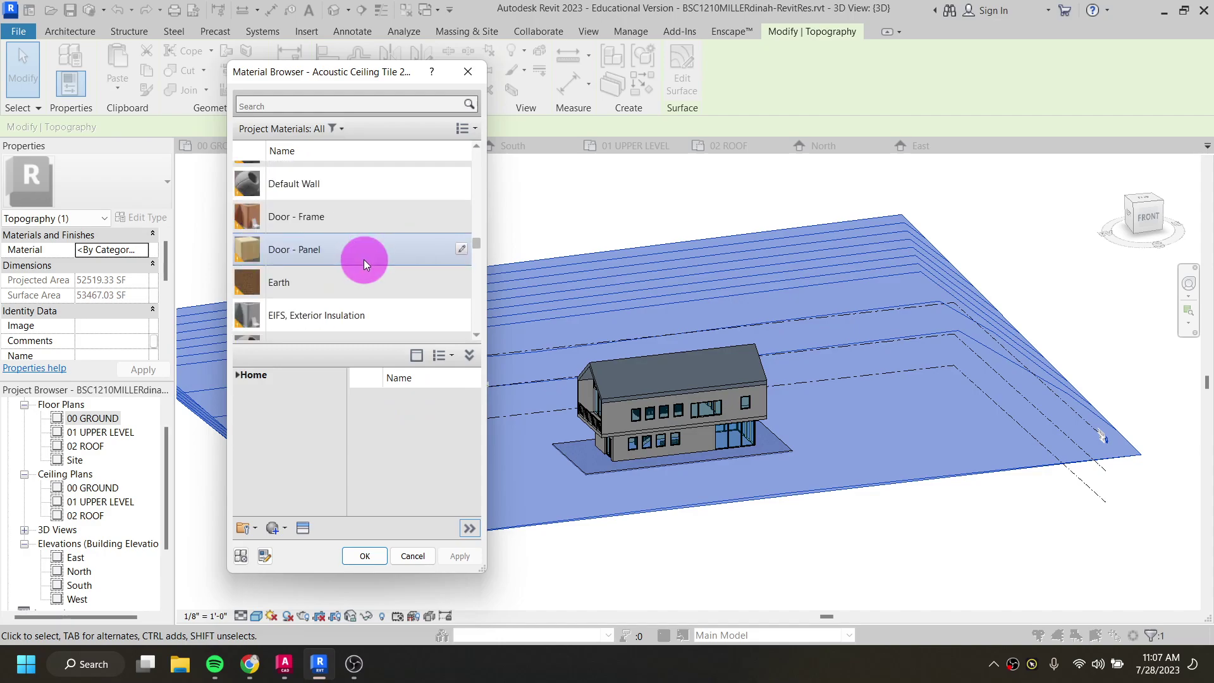
{"action": "scroll", "coordinate": [363, 260], "scroll_direction": "up", "scroll_amount": 5}
{"action": "left_click", "coordinate": [469, 355]}
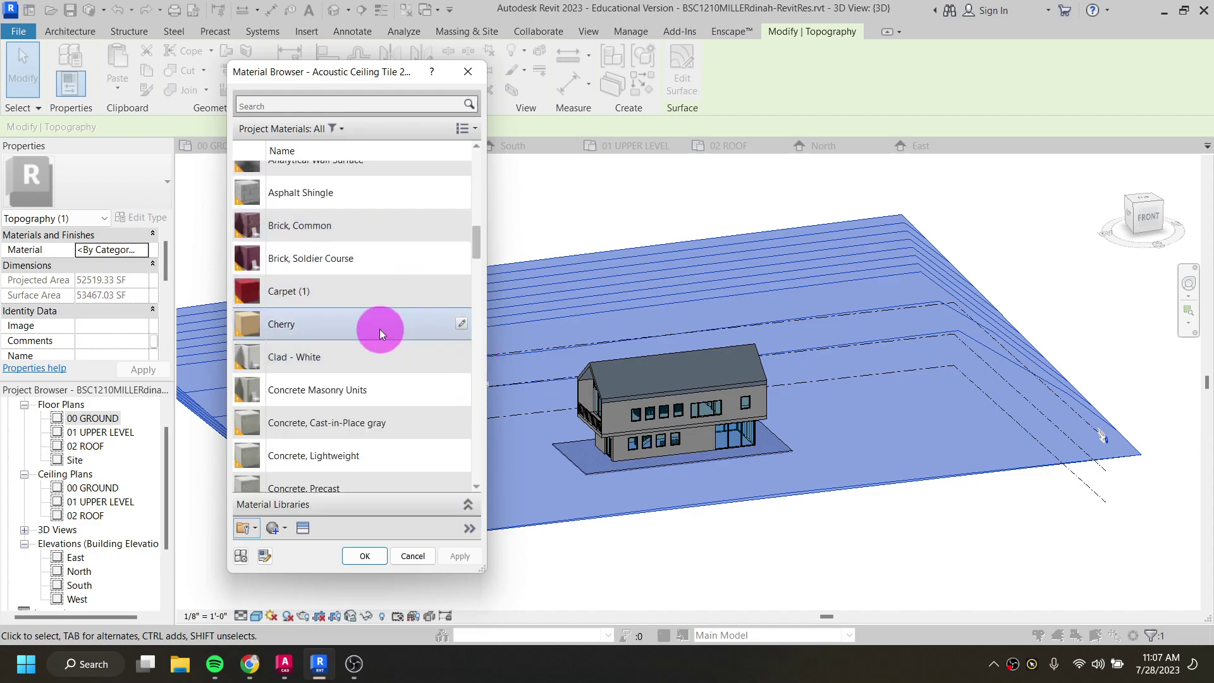
{"action": "scroll", "coordinate": [354, 265], "scroll_direction": "up", "scroll_amount": 1}
{"action": "left_click", "coordinate": [299, 103]}
{"action": "type", "text": "grass"}
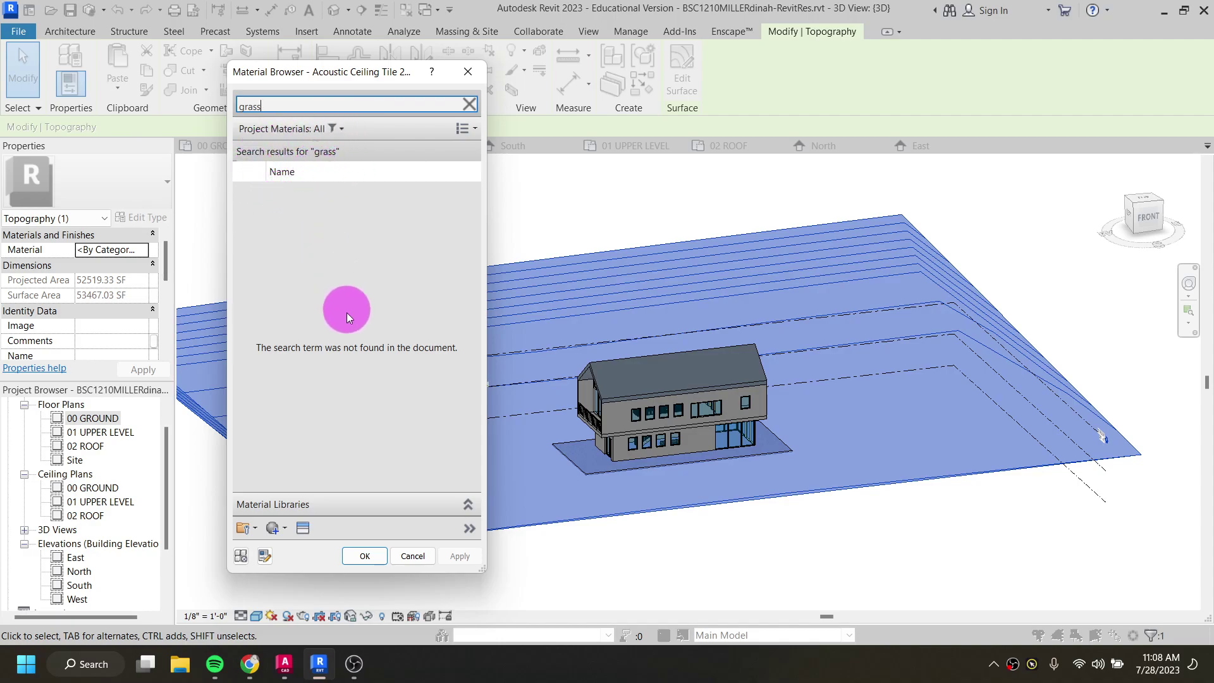
Step: Find the Grass material in the libraries and add it to the project
{"action": "left_click", "coordinate": [467, 505]}
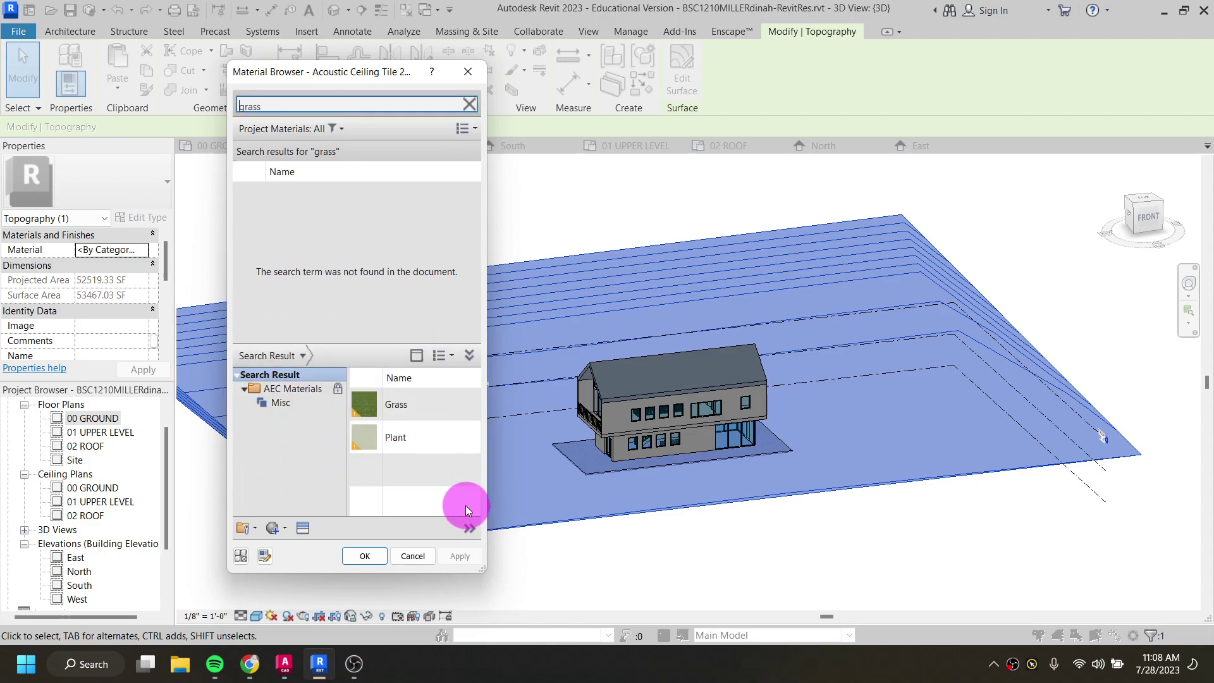
{"action": "left_click_drag", "start_coordinate": [328, 345], "coordinate": [352, 395]}
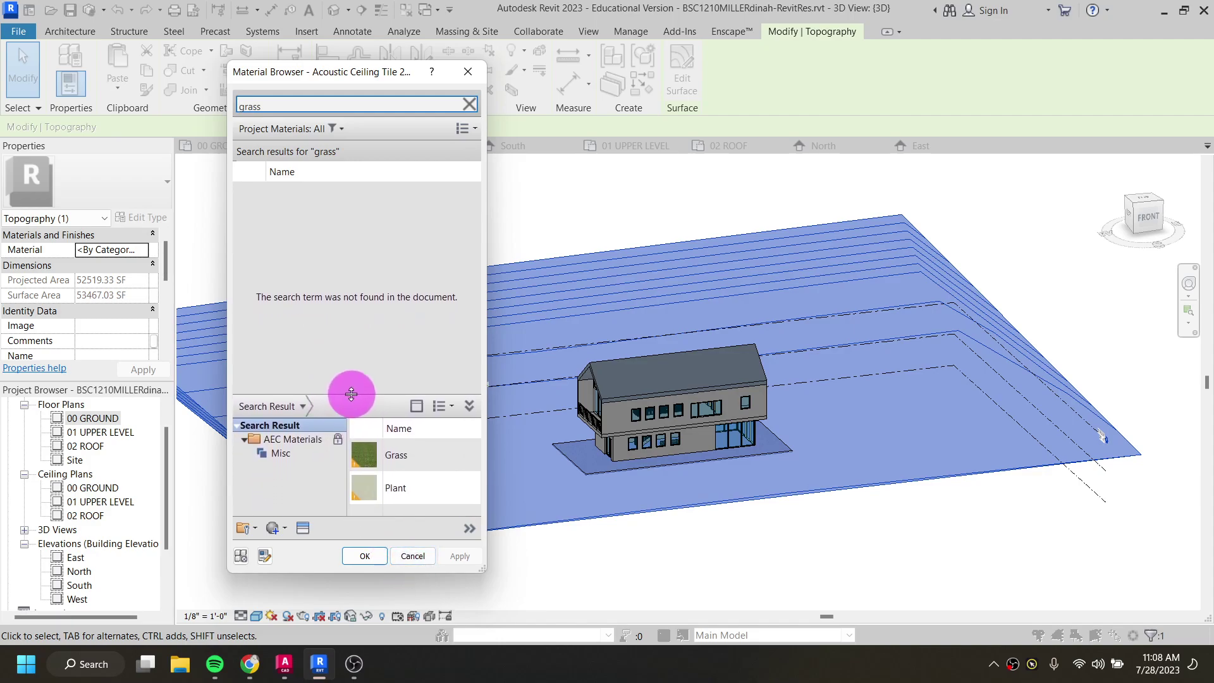
{"action": "left_click", "coordinate": [471, 527]}
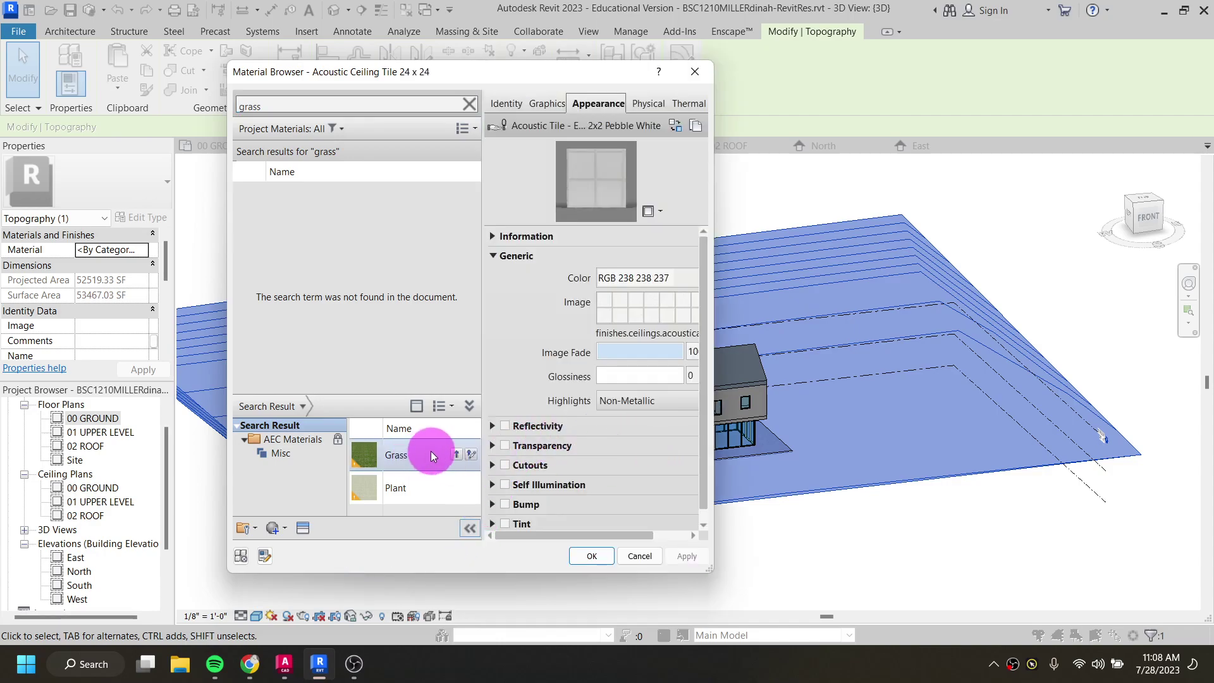
{"action": "left_click", "coordinate": [410, 457]}
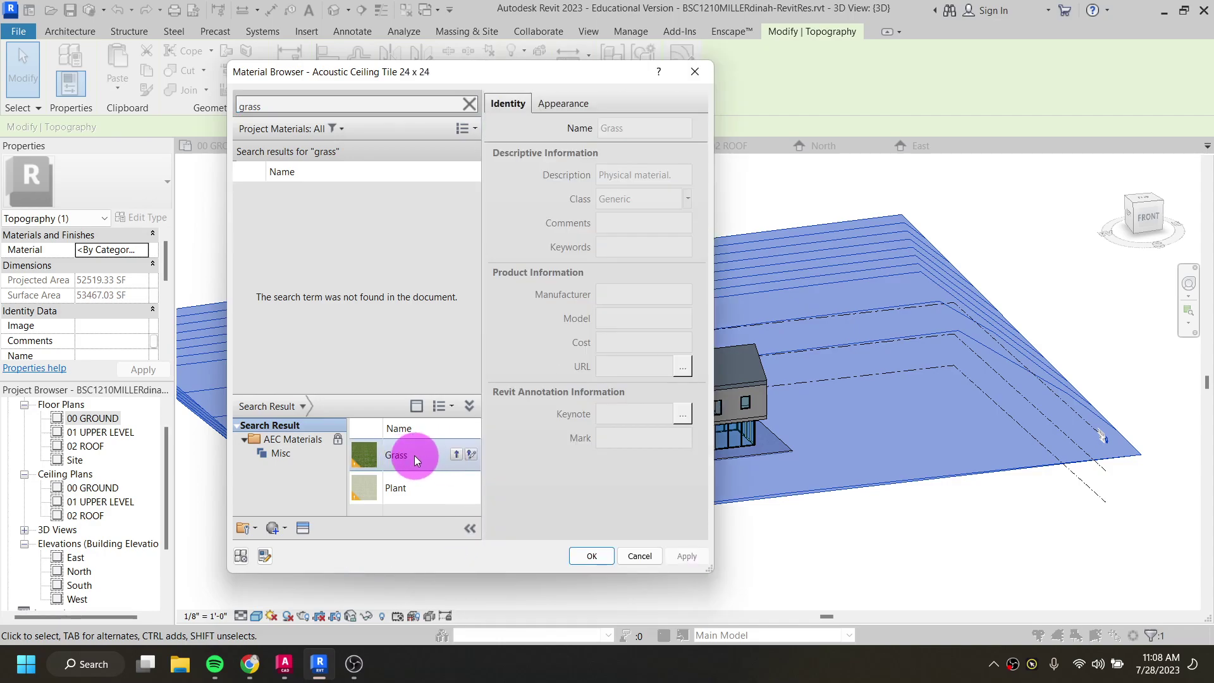
{"action": "left_click", "coordinate": [456, 455]}
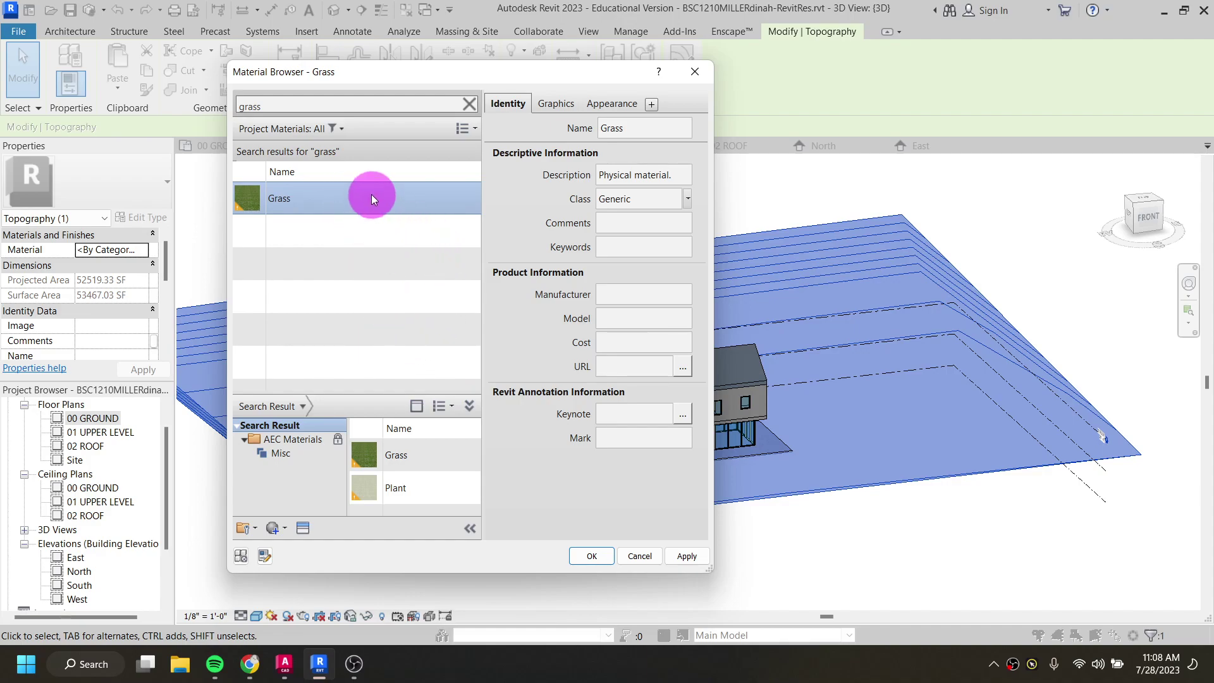
Step: Turn on Use Render Appearance in Grass's Graphics settings and confirm it as the terrain material
{"action": "left_click", "coordinate": [551, 104]}
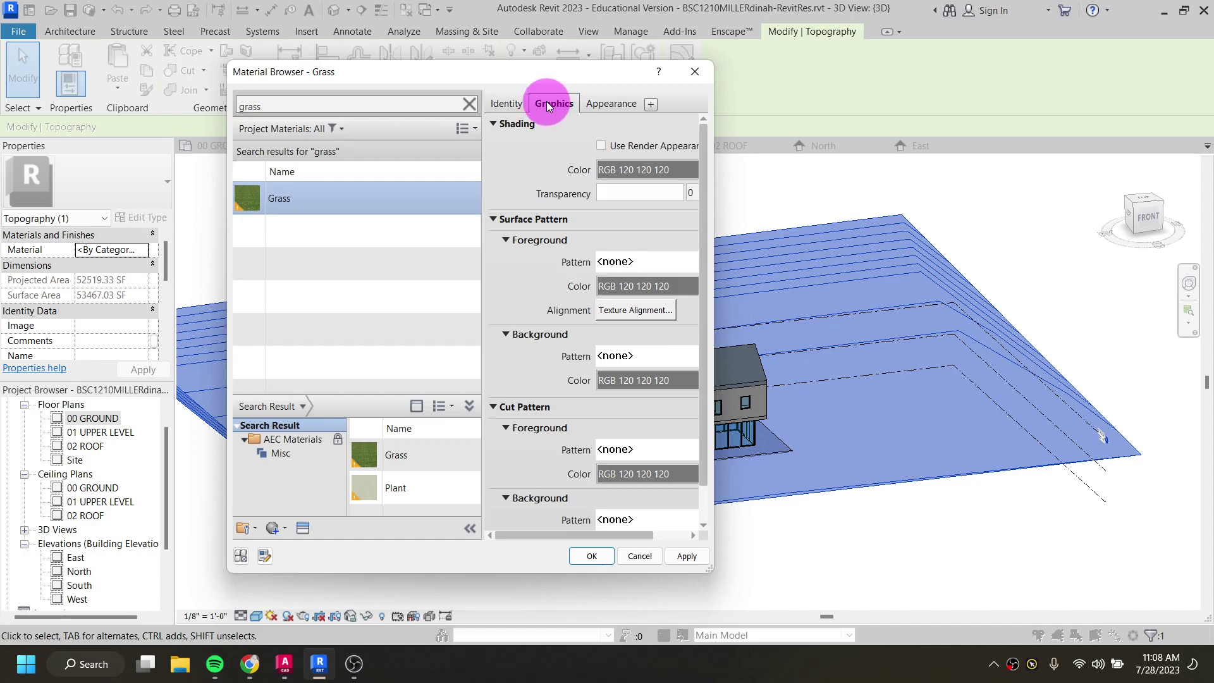
{"action": "left_click", "coordinate": [600, 146]}
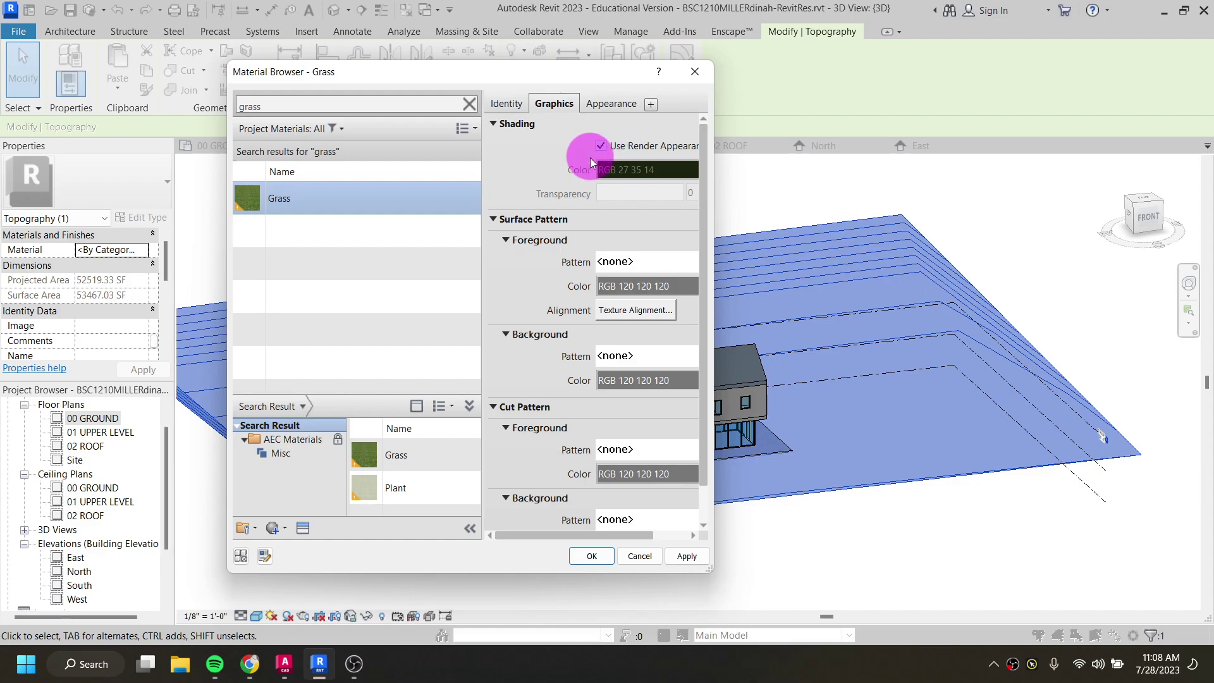
{"action": "left_click", "coordinate": [584, 557]}
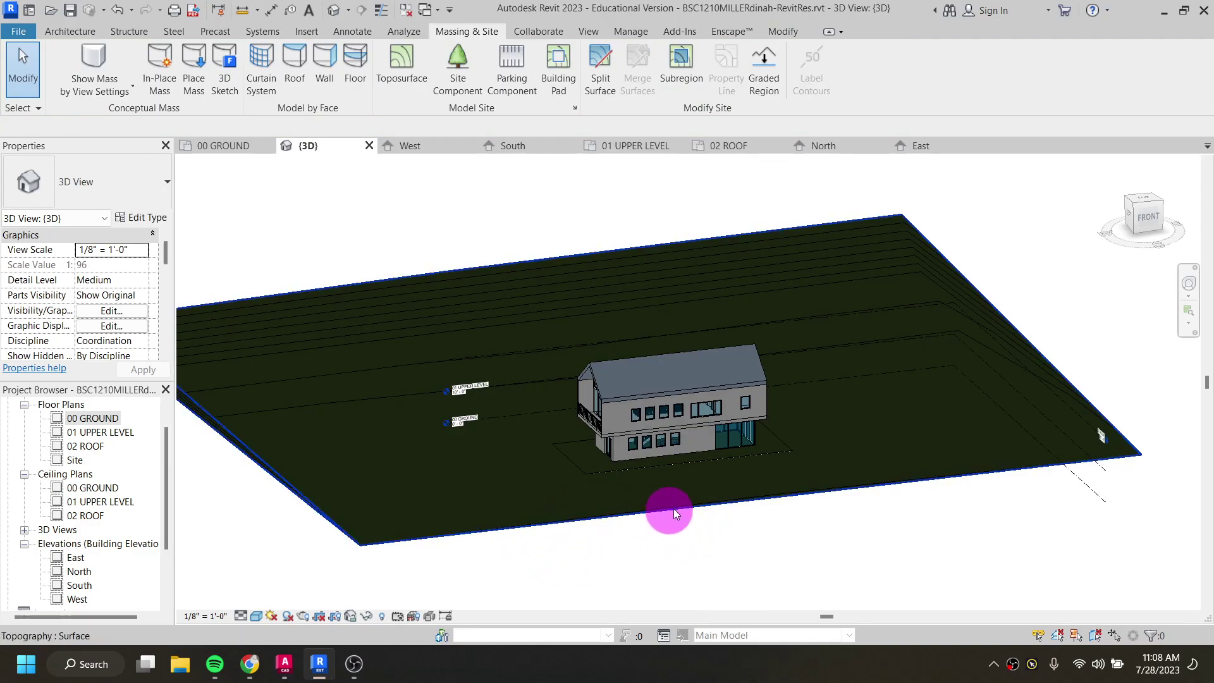
{"action": "middle_click_drag", "start_coordinate": [696, 482], "coordinate": [734, 485], "text": "shift"}
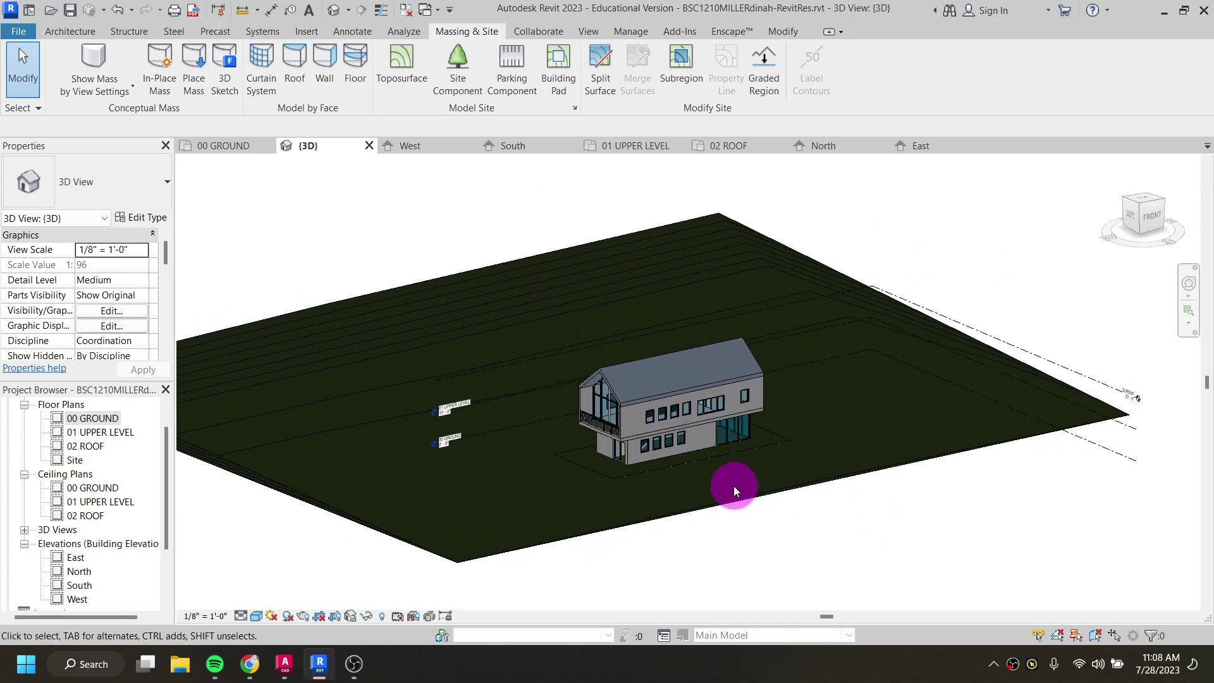
{"action": "scroll", "coordinate": [604, 489], "scroll_direction": "up", "scroll_amount": 1}
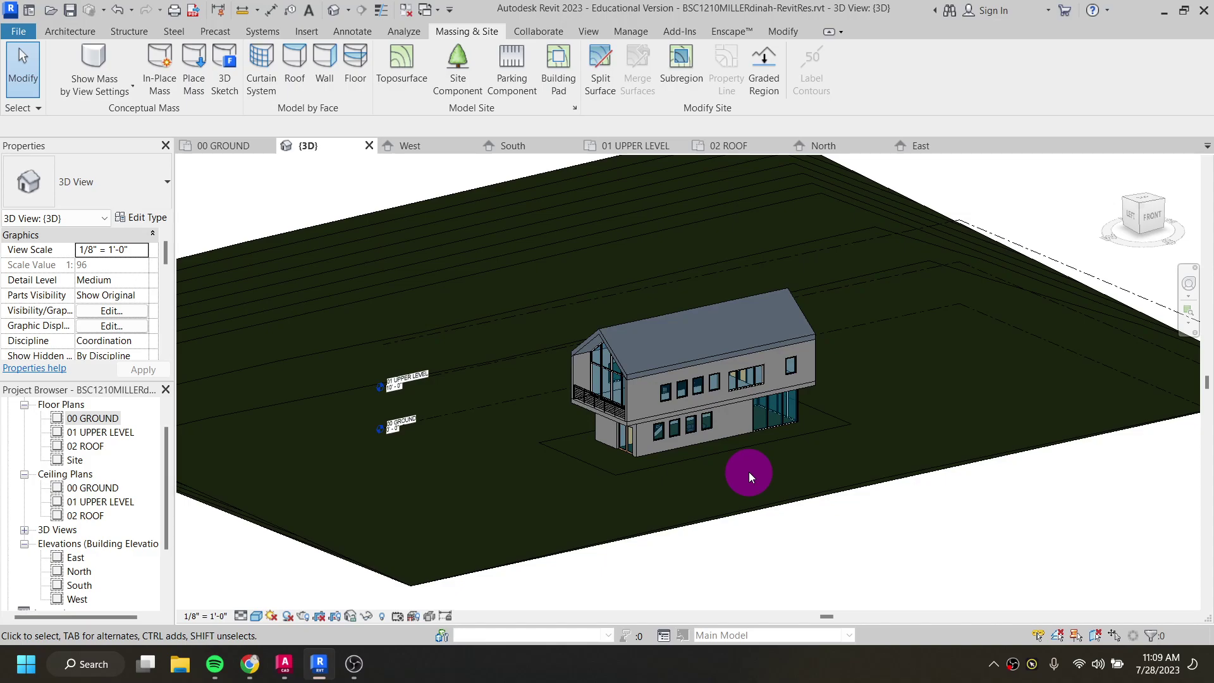
{"action": "scroll", "coordinate": [698, 513], "scroll_direction": "up", "scroll_amount": 5}
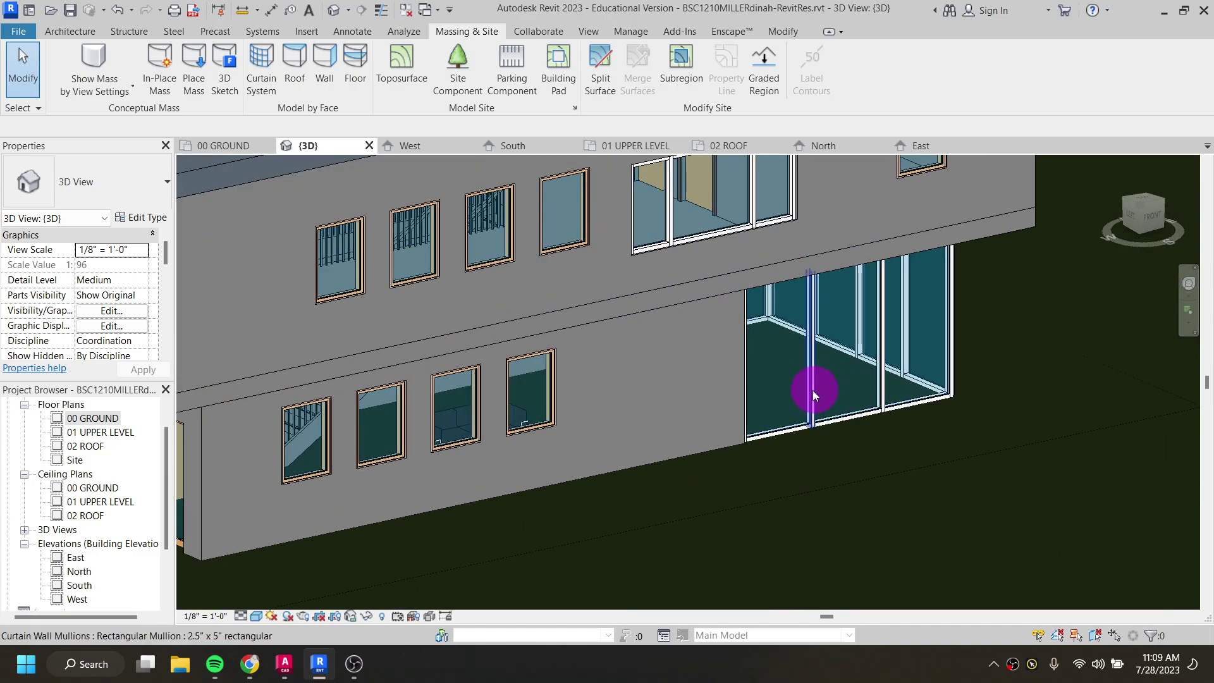
{"action": "scroll", "coordinate": [818, 390], "scroll_direction": "down", "scroll_amount": 5}
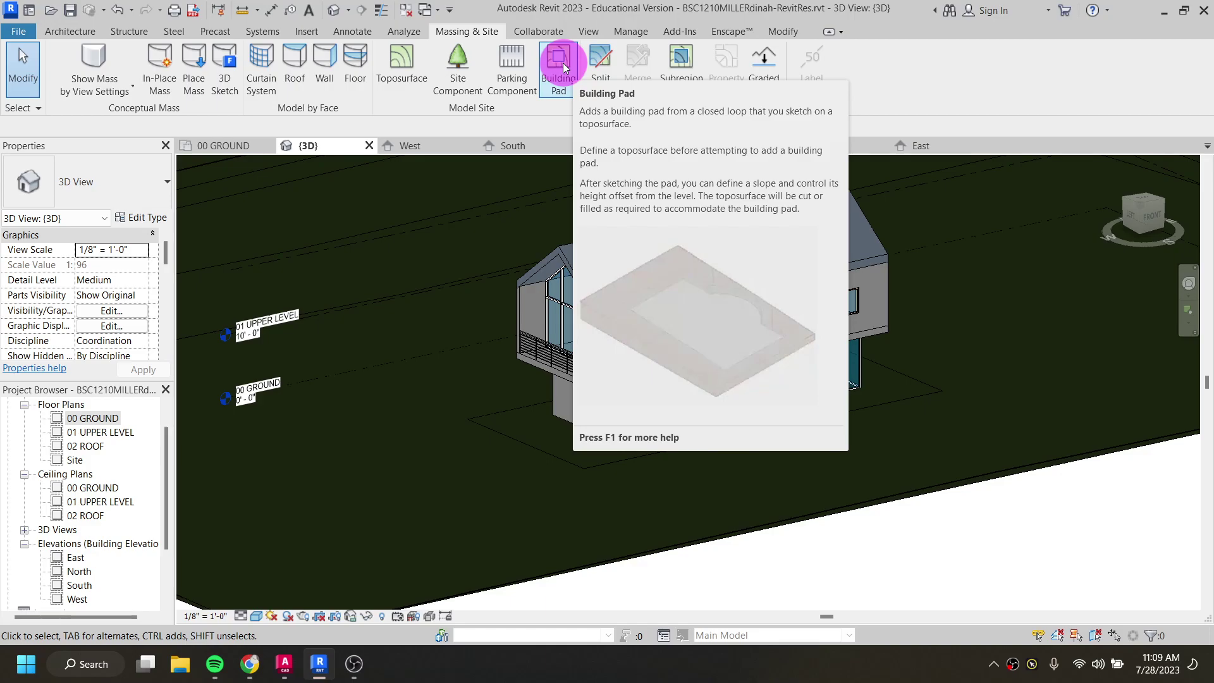
Step: Start a building pad sketch by picking four floor edges of the house
{"action": "left_click", "coordinate": [564, 69]}
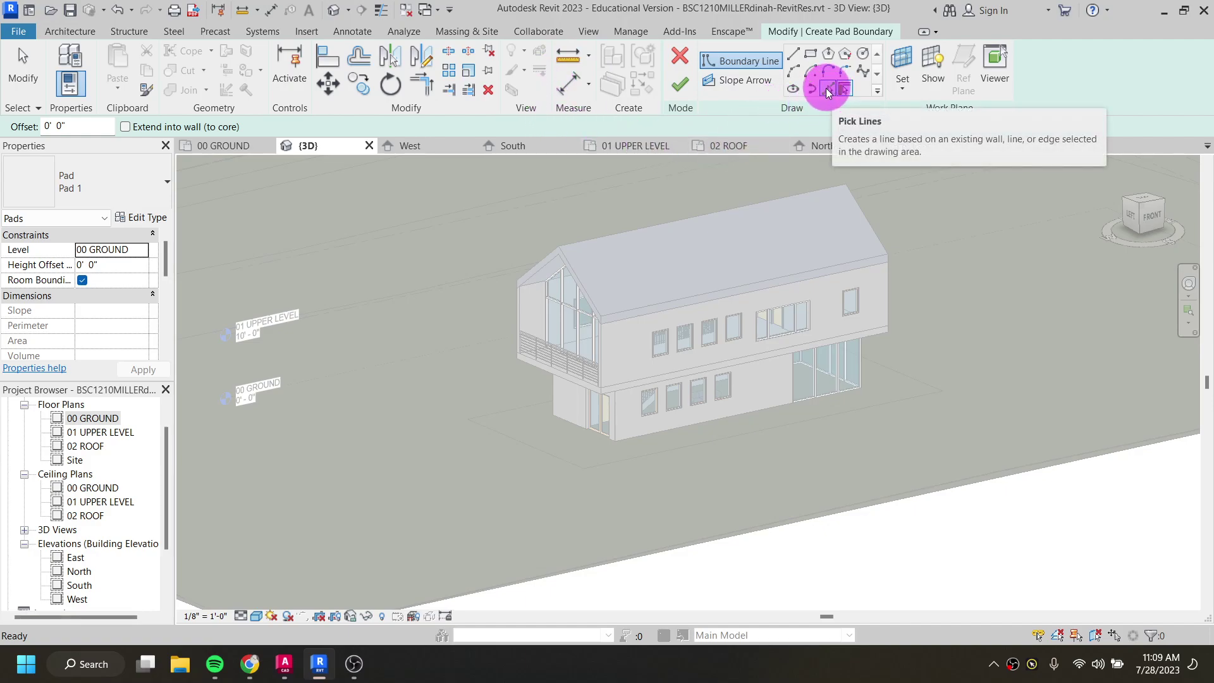
{"action": "left_click", "coordinate": [829, 92]}
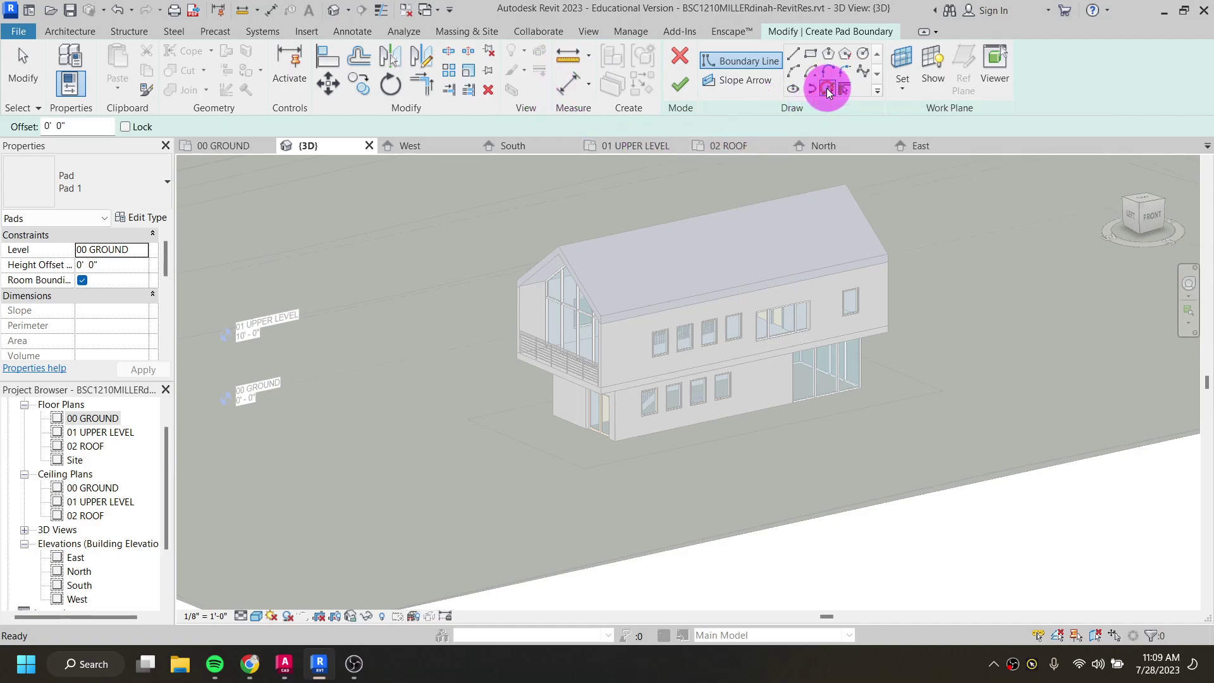
{"action": "left_click", "coordinate": [515, 413]}
{"action": "left_click", "coordinate": [511, 433]}
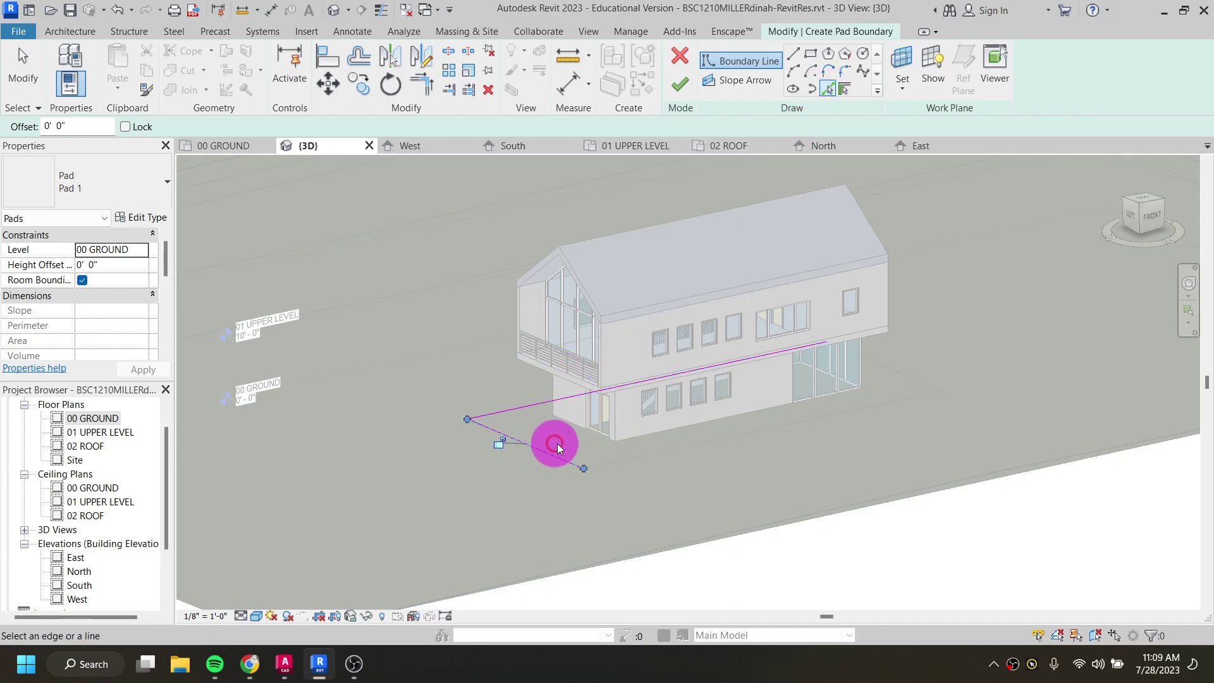
{"action": "left_click", "coordinate": [909, 382]}
{"action": "left_click", "coordinate": [720, 448]}
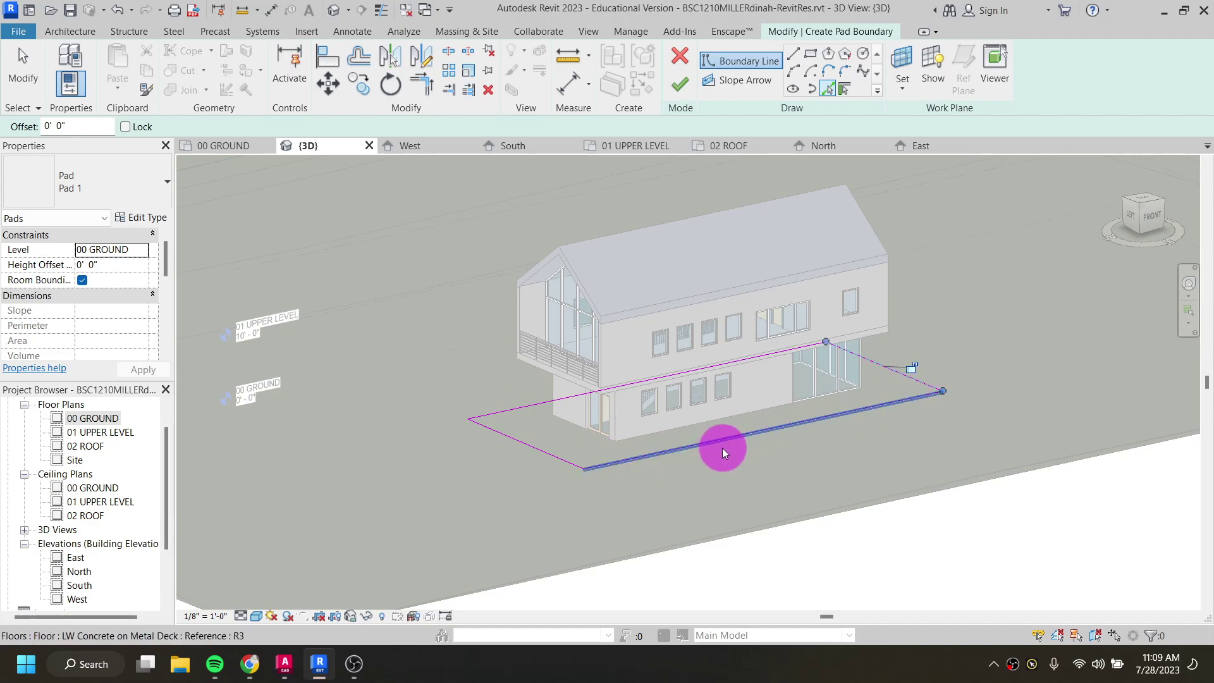
Step: Cancel edit mode and confirm discarding the pad sketch
{"action": "left_click", "coordinate": [680, 57]}
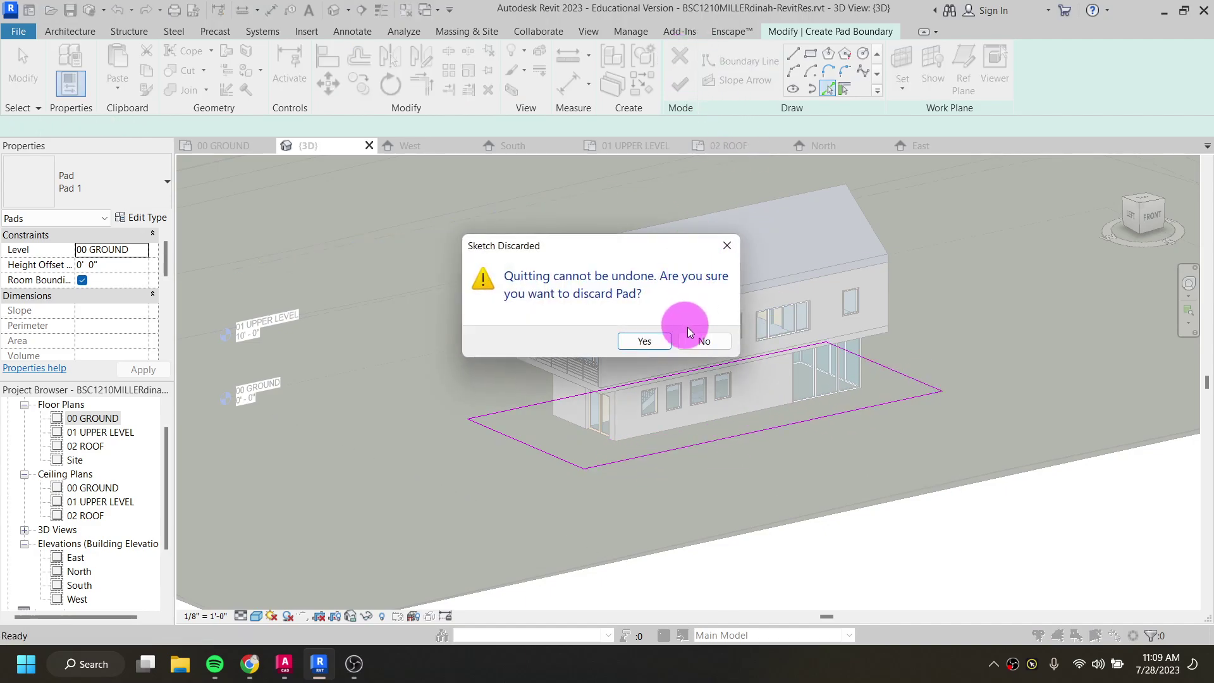
{"action": "left_click", "coordinate": [709, 352]}
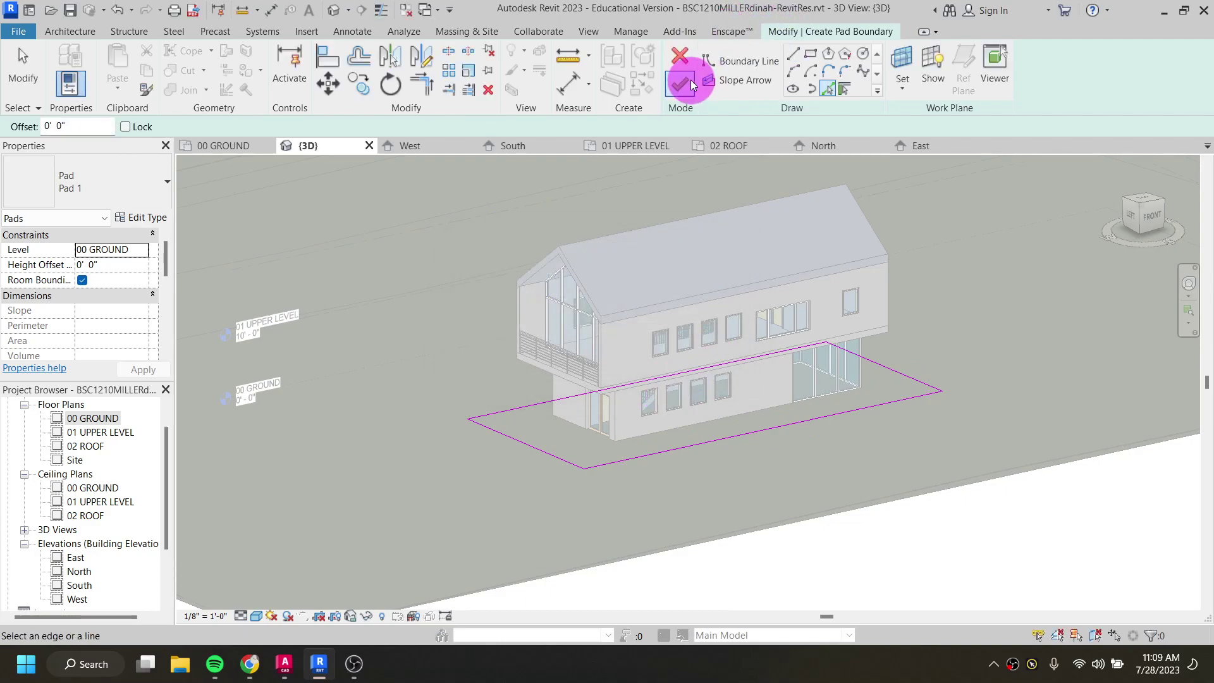
{"action": "left_click", "coordinate": [680, 56]}
{"action": "left_click", "coordinate": [649, 340]}
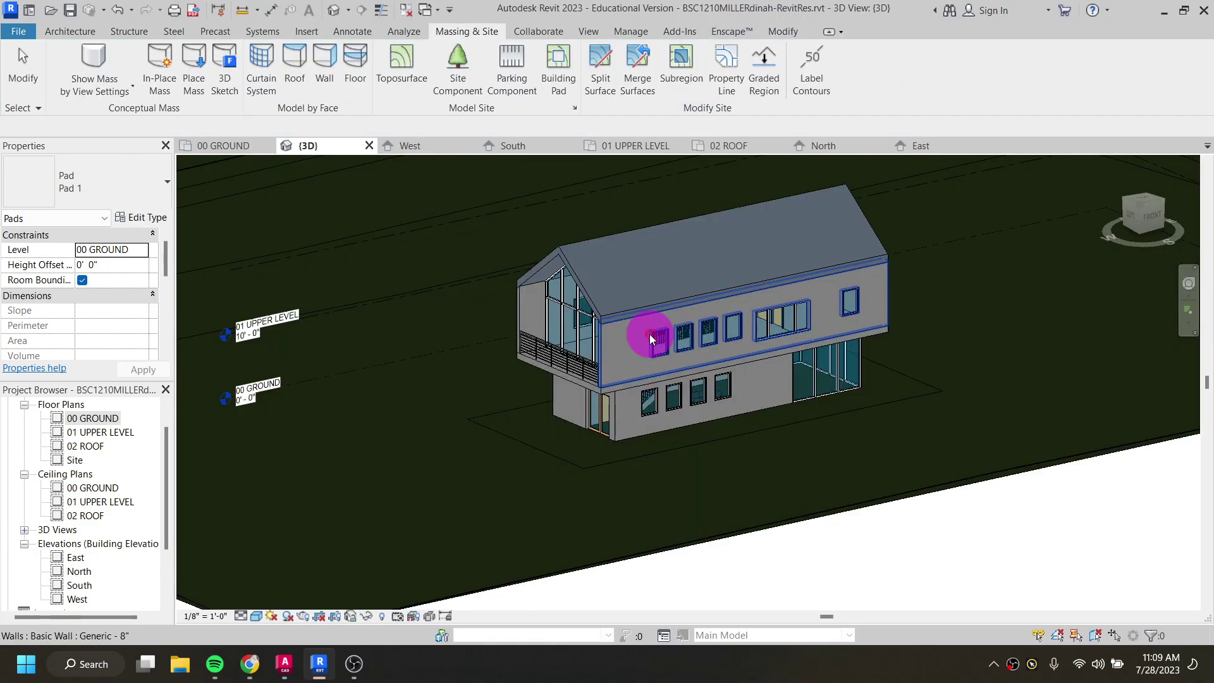
Step: Sketch a new building pad boundary by picking the four floor edges around the house
{"action": "left_click", "coordinate": [564, 69]}
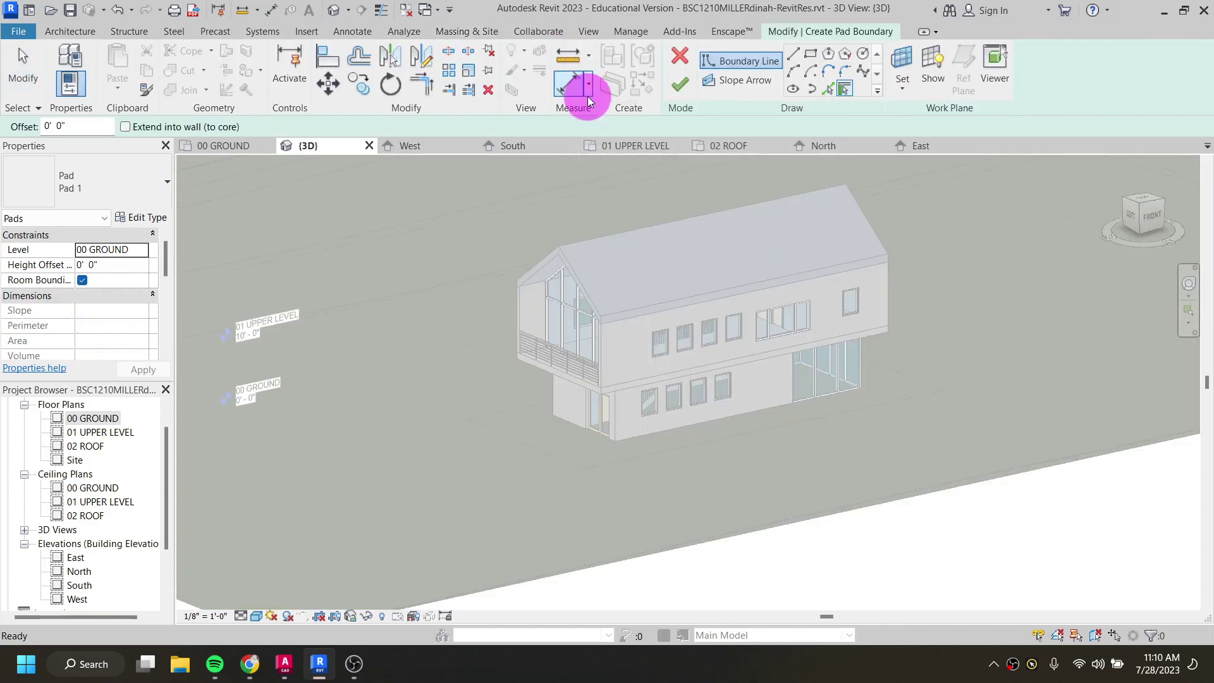
{"action": "left_click", "coordinate": [828, 88]}
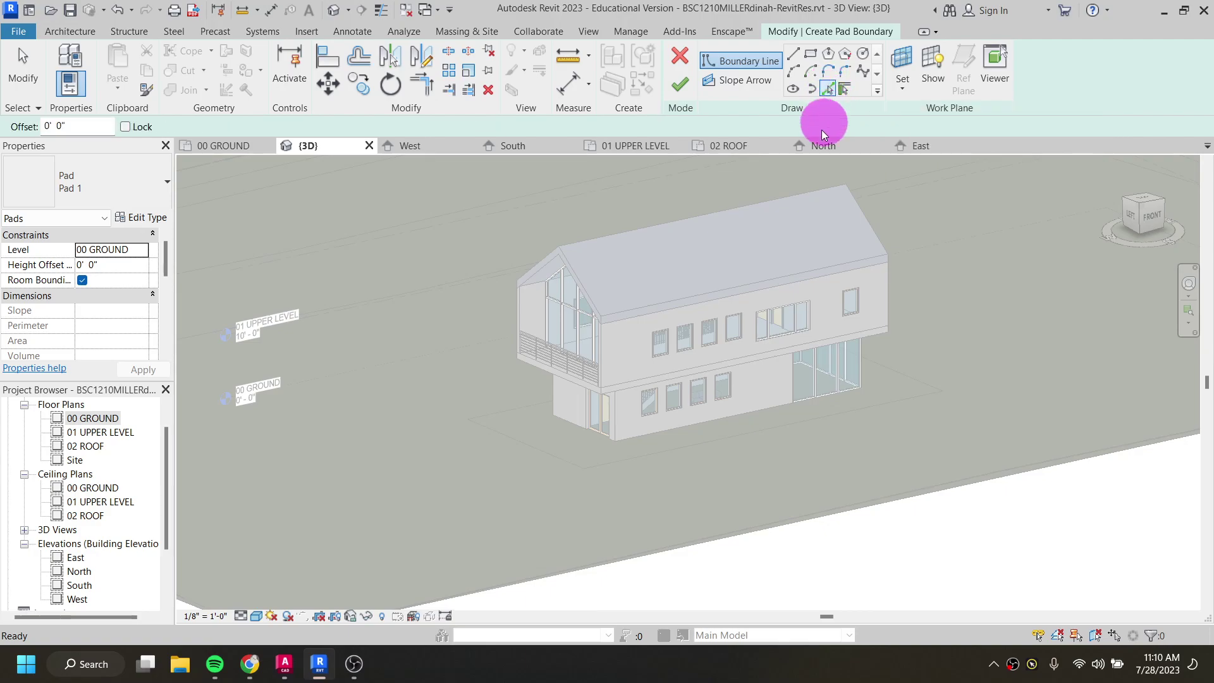
{"action": "left_click", "coordinate": [529, 404]}
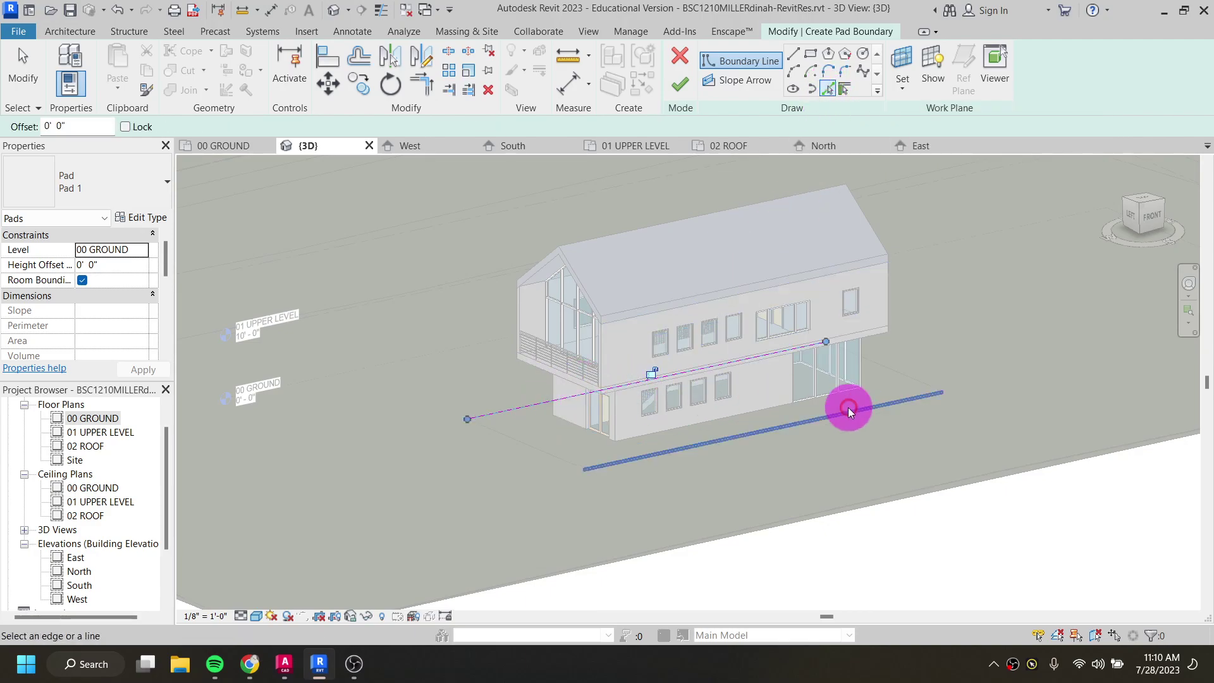
{"action": "left_click", "coordinate": [909, 381]}
{"action": "left_click", "coordinate": [906, 403]}
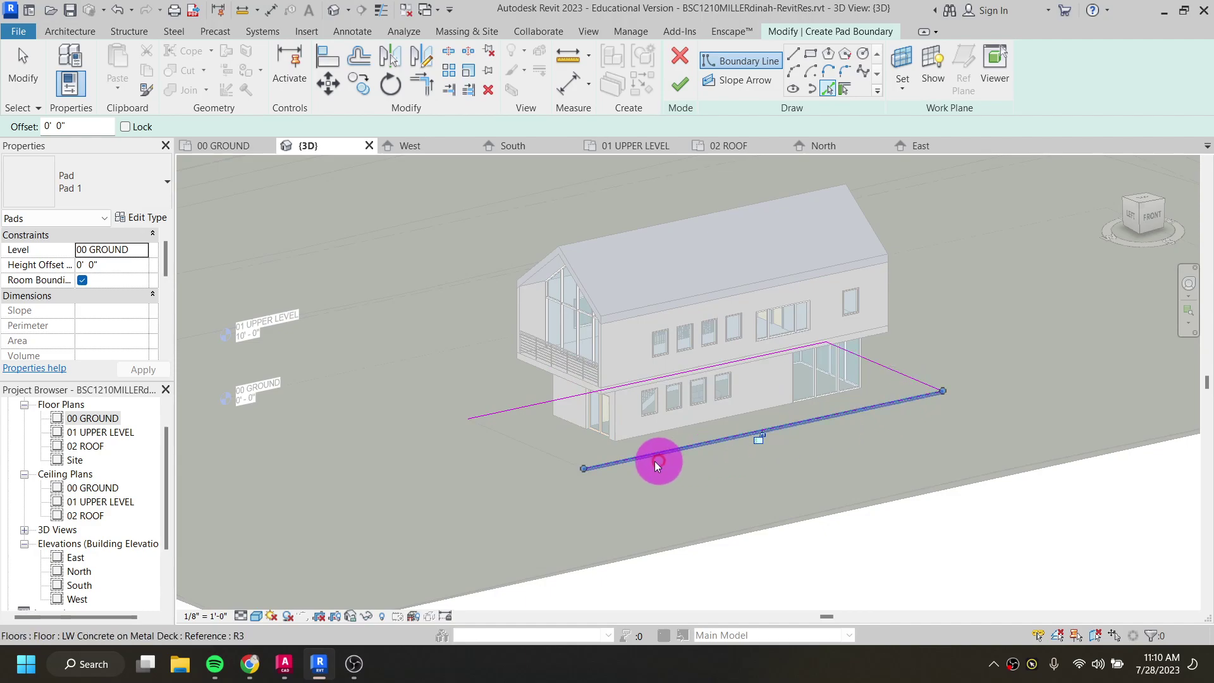
{"action": "left_click", "coordinate": [563, 464]}
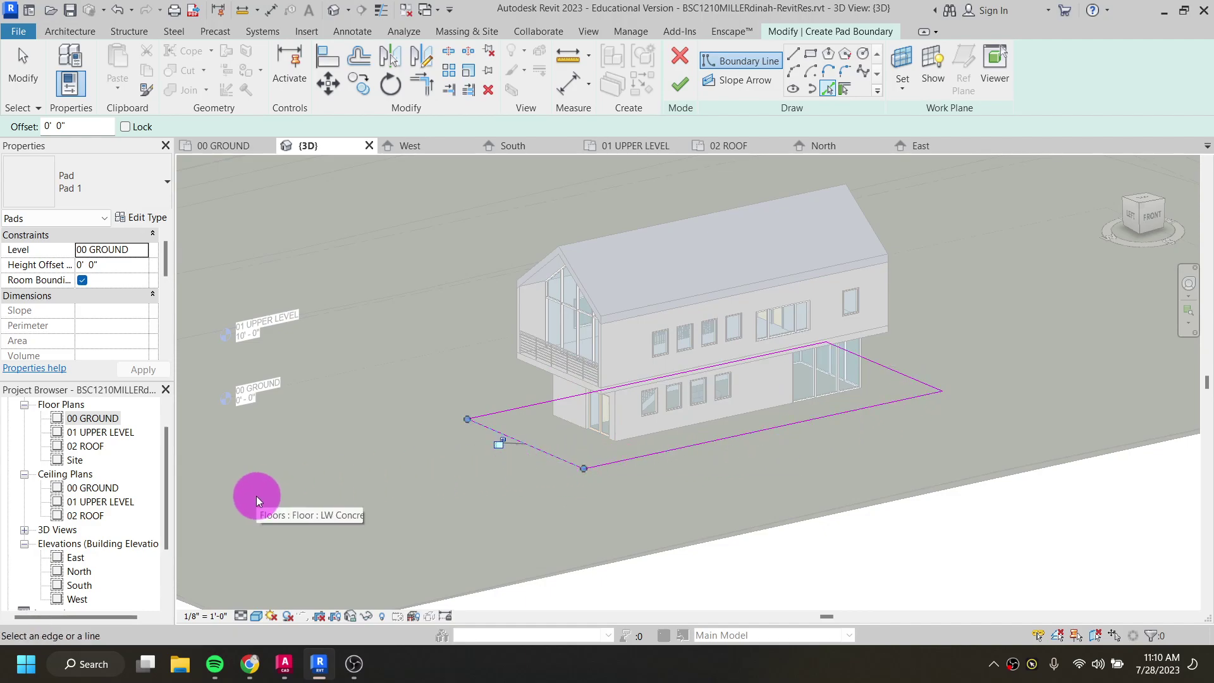
Step: Set the pad's Height Offset to -0' 6" and finish the pad
{"action": "left_click", "coordinate": [95, 266]}
{"action": "left_click_drag", "start_coordinate": [94, 266], "coordinate": [74, 267]}
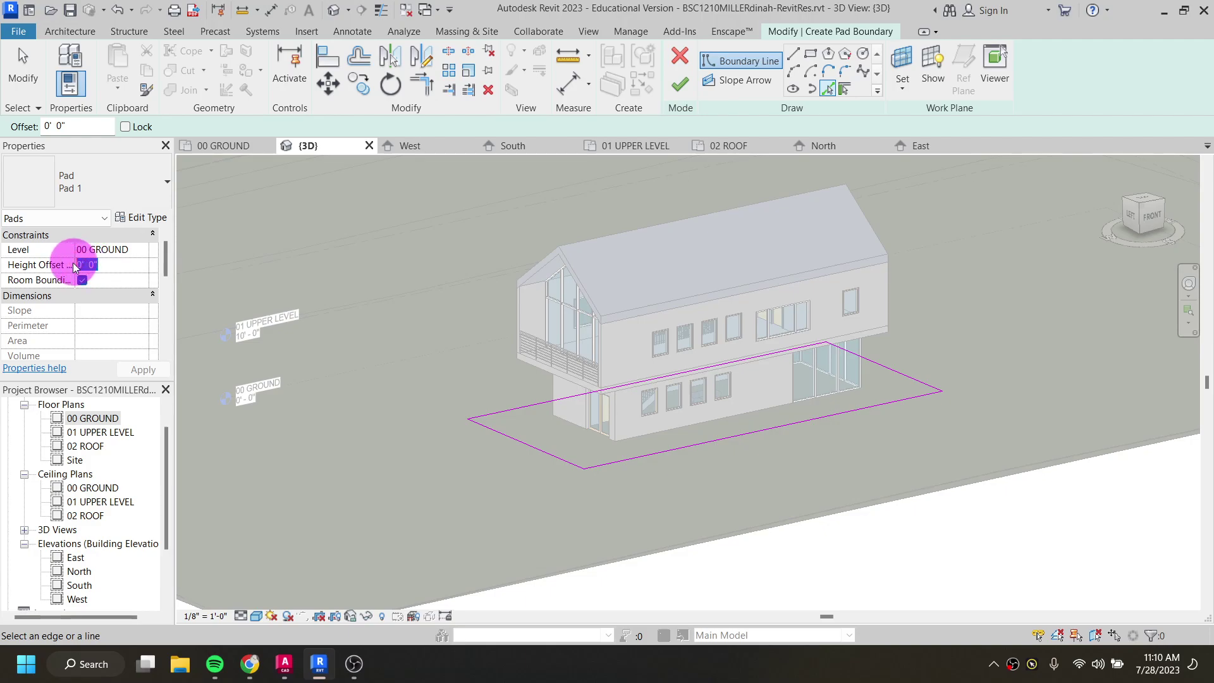
{"action": "key", "text": "BackSpace"}
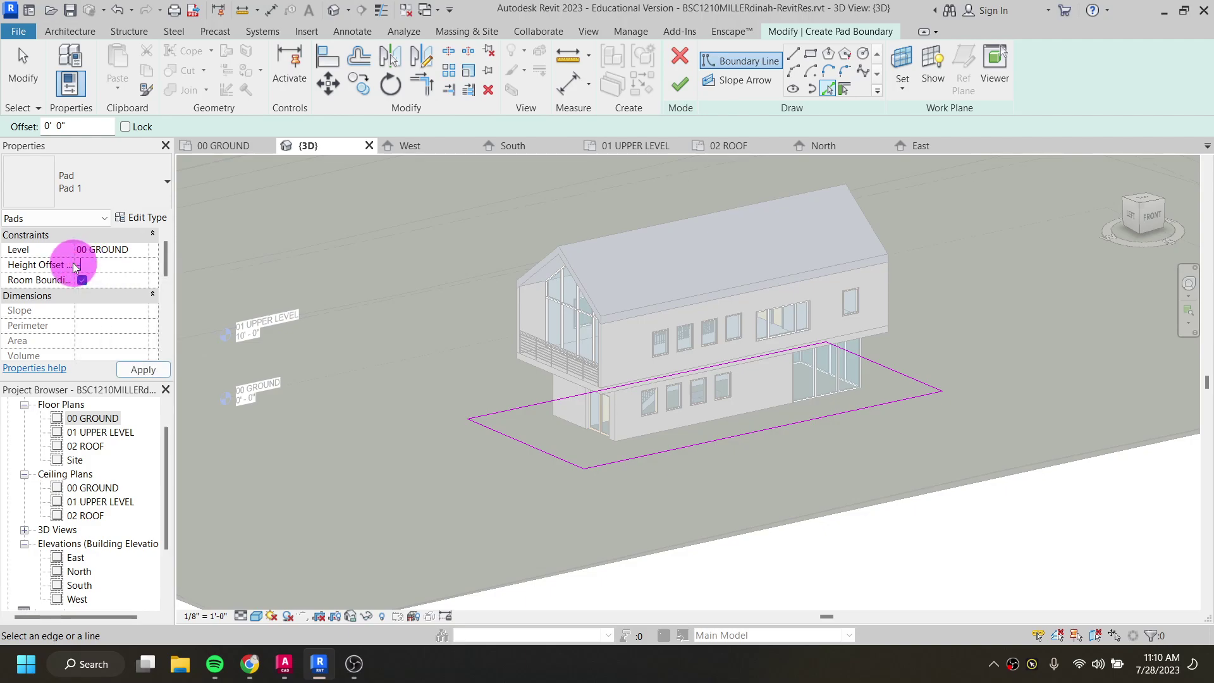
{"action": "type", "text": "0"}
{"action": "type", "text": " 6"}
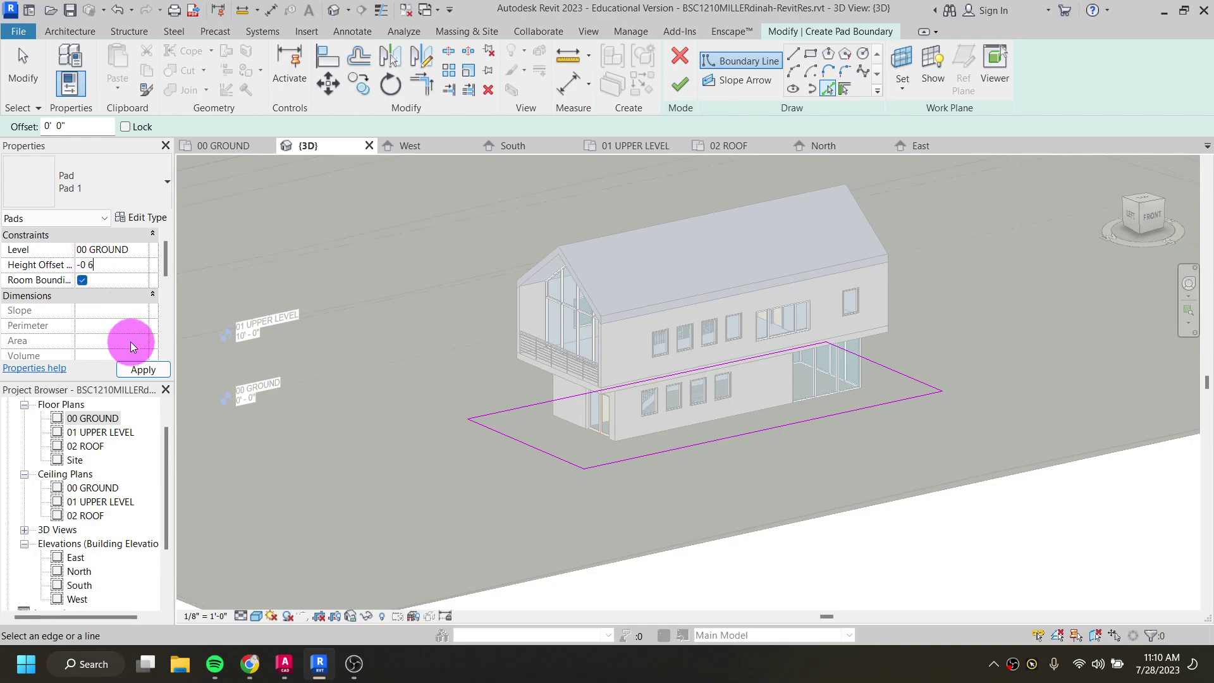
{"action": "left_click", "coordinate": [683, 91]}
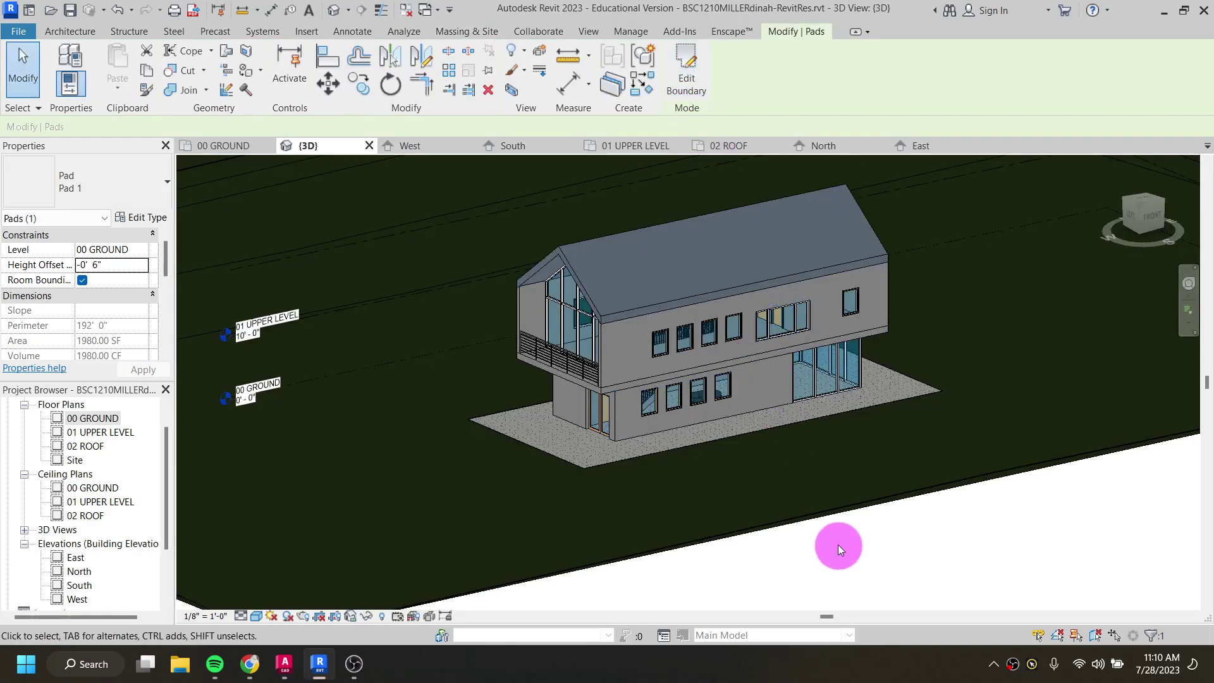
{"action": "middle_click_drag", "start_coordinate": [829, 548], "coordinate": [807, 426], "text": "shift"}
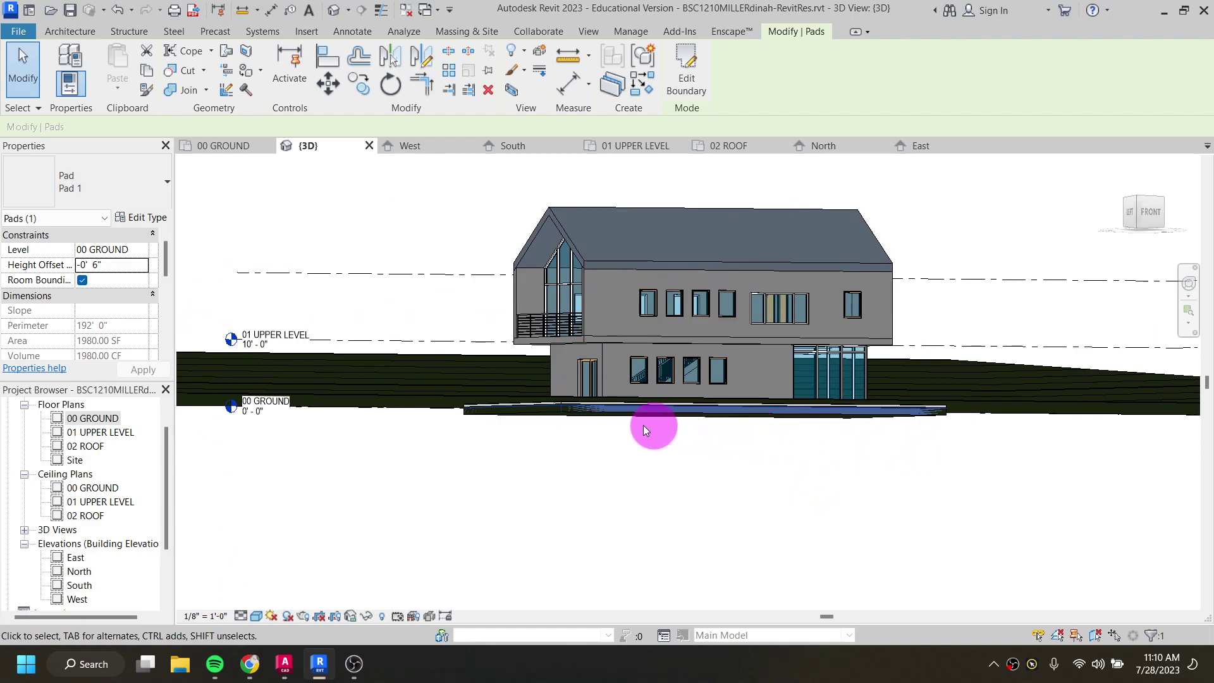
{"action": "scroll", "coordinate": [655, 426], "scroll_direction": "up", "scroll_amount": 4}
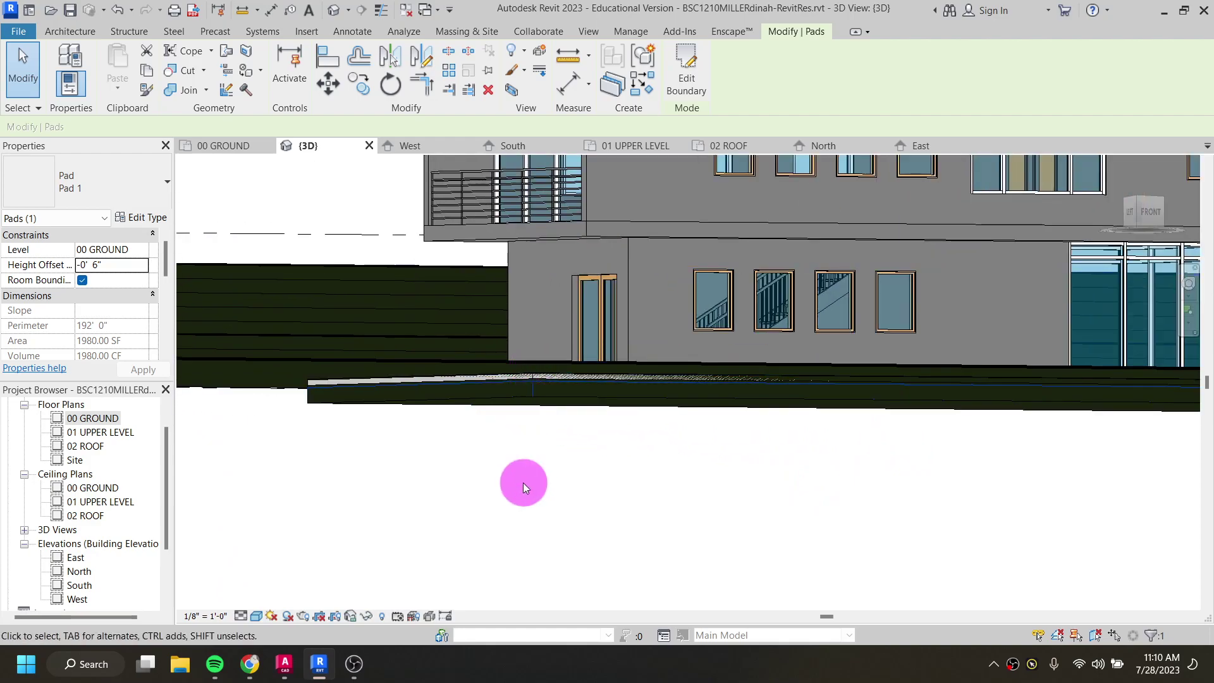
{"action": "scroll", "coordinate": [537, 487], "scroll_direction": "down", "scroll_amount": 5}
{"action": "middle_click_drag", "start_coordinate": [534, 417], "coordinate": [556, 482], "text": "shift"}
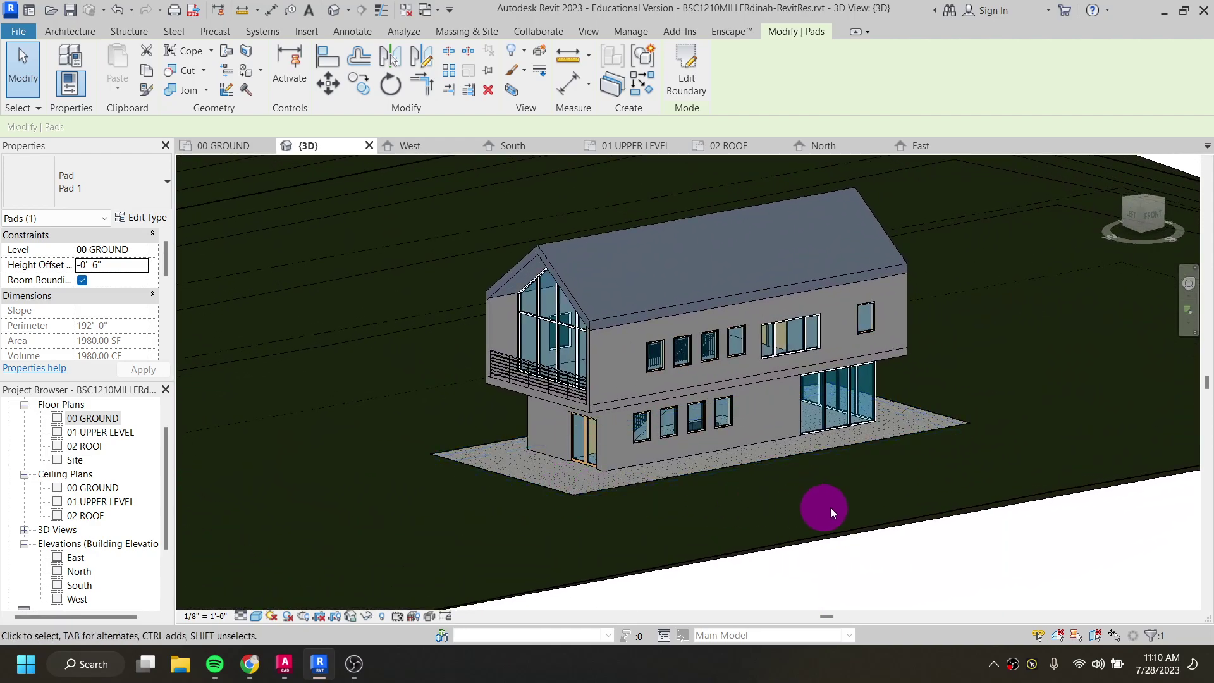
{"action": "left_click", "coordinate": [921, 583]}
{"action": "middle_click_drag", "start_coordinate": [997, 438], "coordinate": [1017, 465], "text": "shift"}
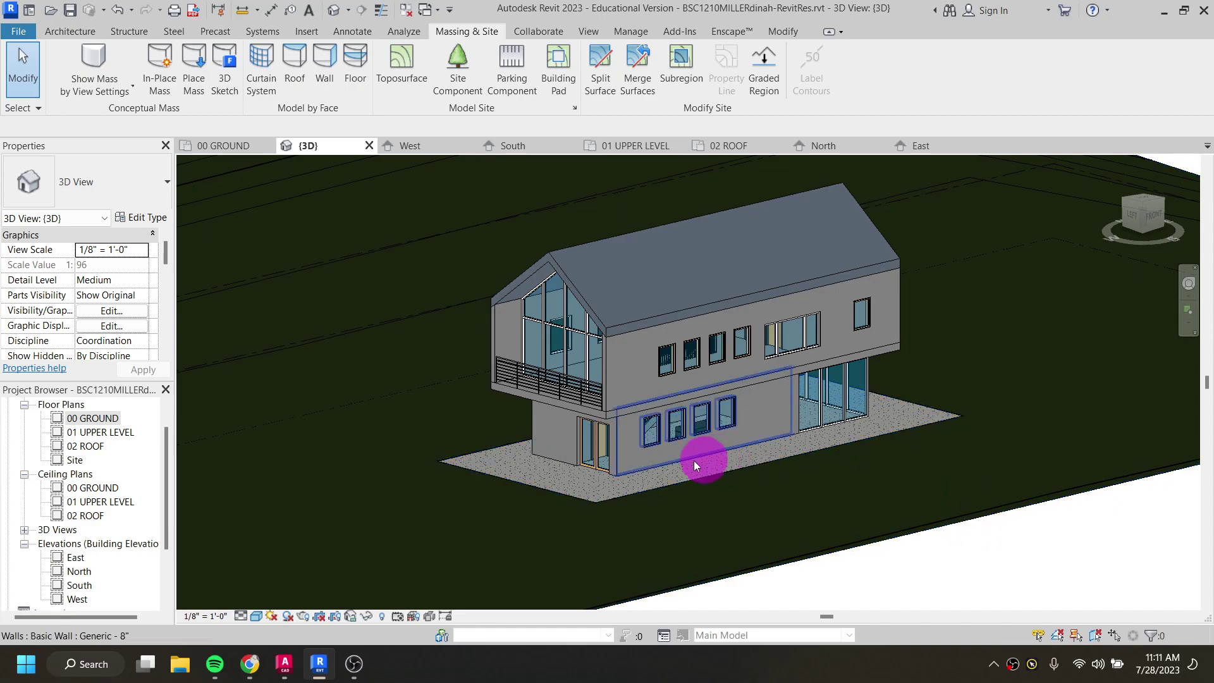
{"action": "scroll", "coordinate": [613, 468], "scroll_direction": "up", "scroll_amount": 3}
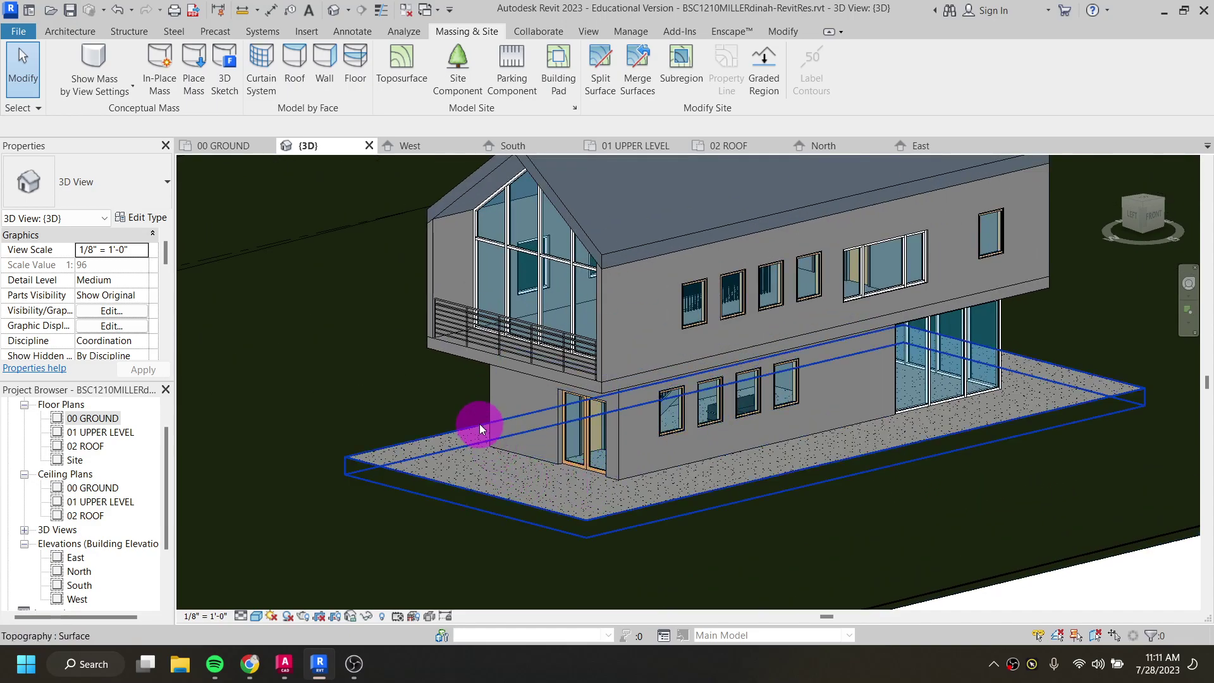
{"action": "middle_click_drag", "start_coordinate": [514, 426], "coordinate": [496, 466], "text": "shift"}
{"action": "scroll", "coordinate": [490, 443], "scroll_direction": "down", "scroll_amount": 3}
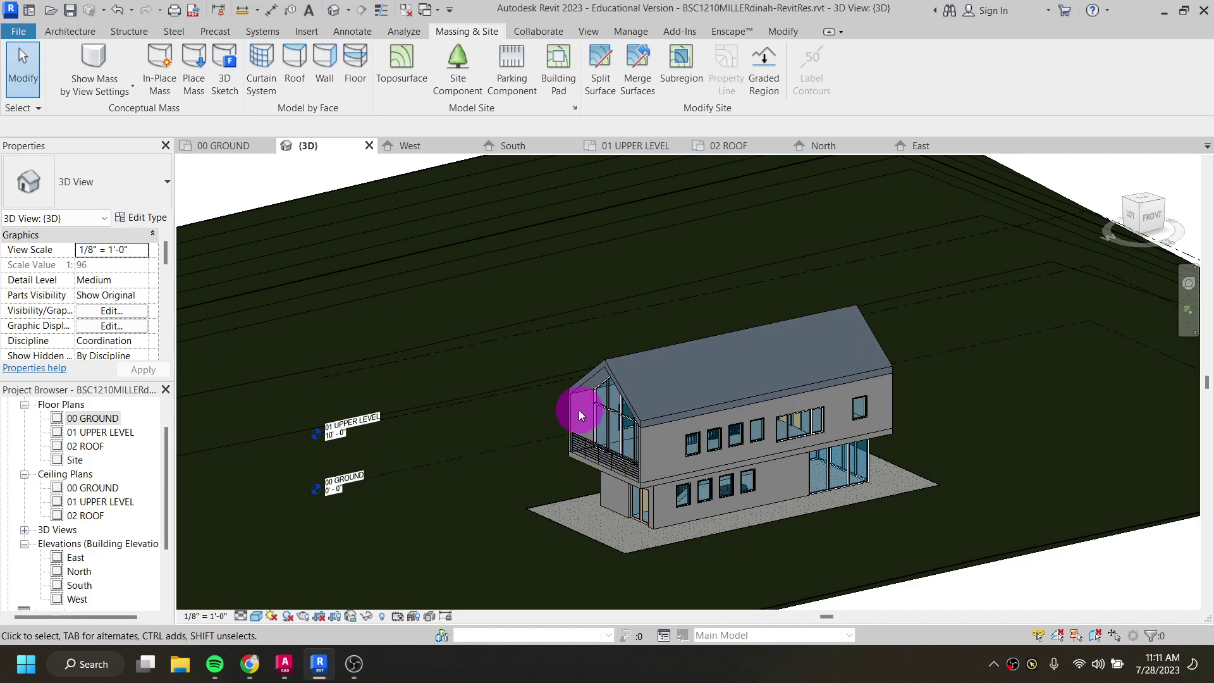
{"action": "scroll", "coordinate": [578, 410], "scroll_direction": "up", "scroll_amount": 3}
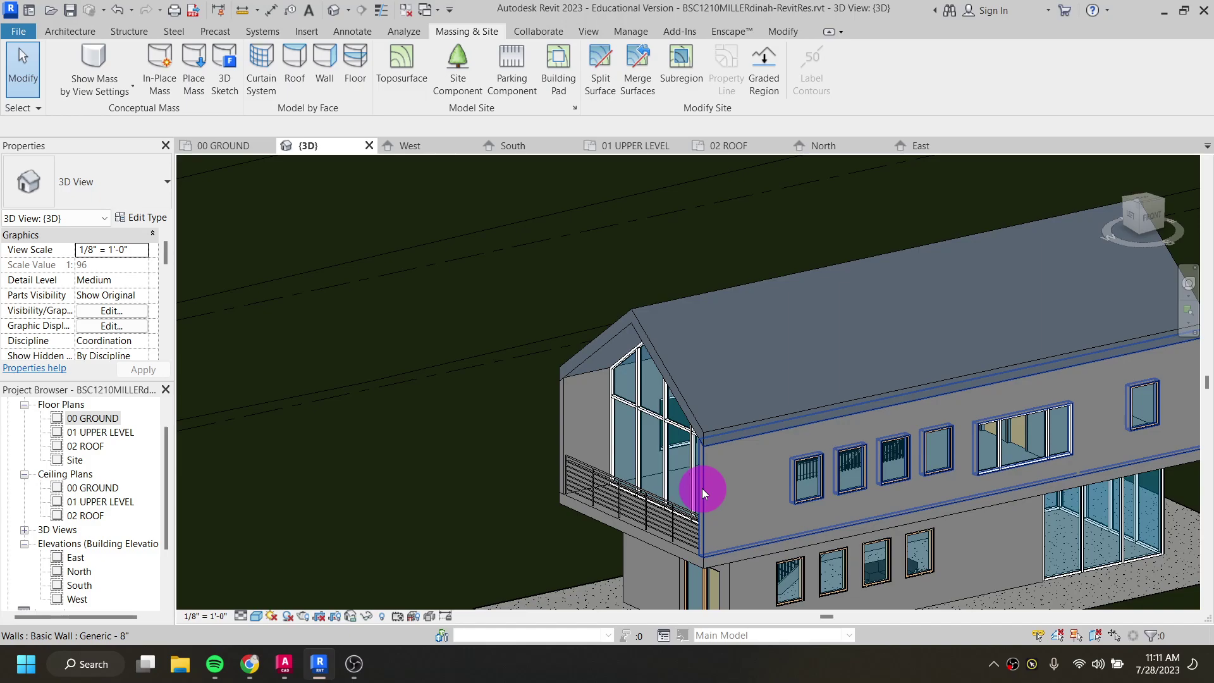
Step: Select the upper floor's Generic - 8" wall and open its Type Properties, cancelling the duplicate name
{"action": "left_click", "coordinate": [702, 488]}
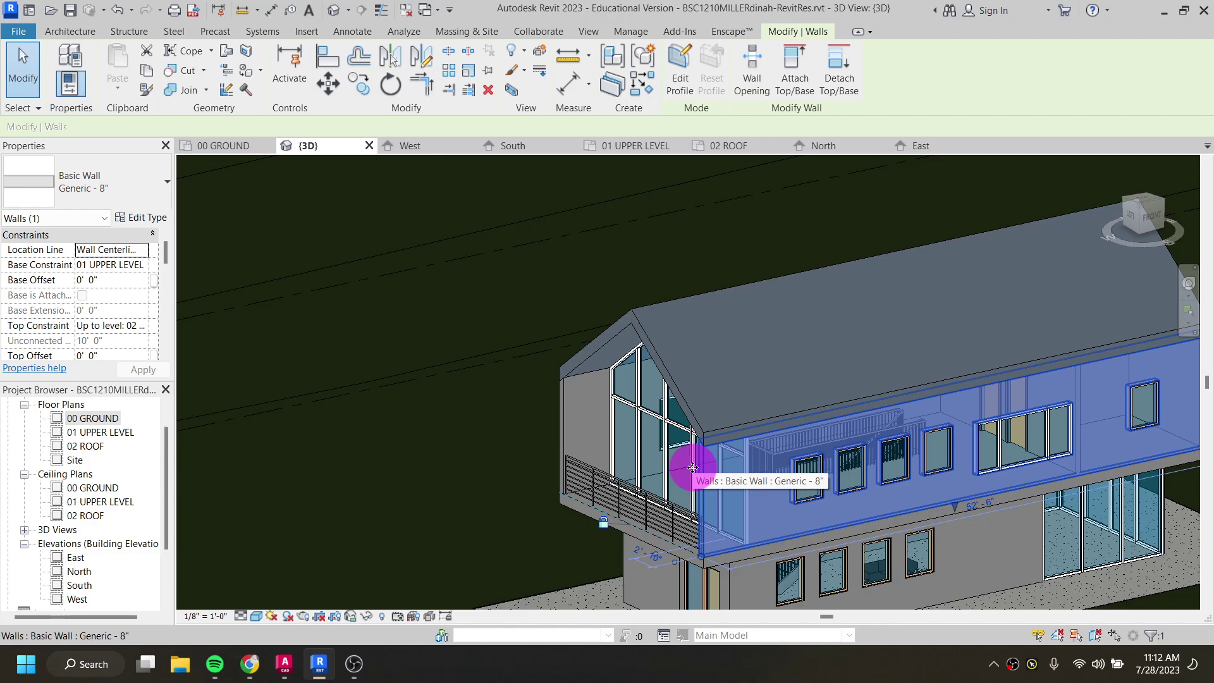
{"action": "left_click", "coordinate": [149, 218]}
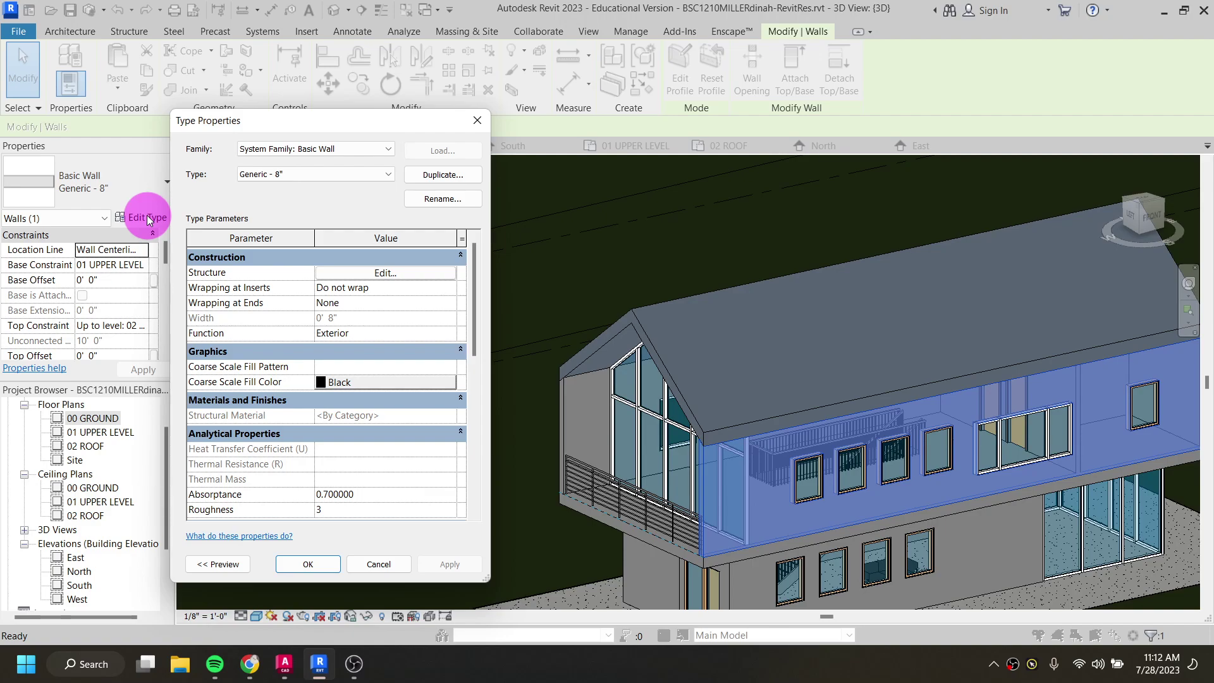
{"action": "left_click", "coordinate": [458, 182]}
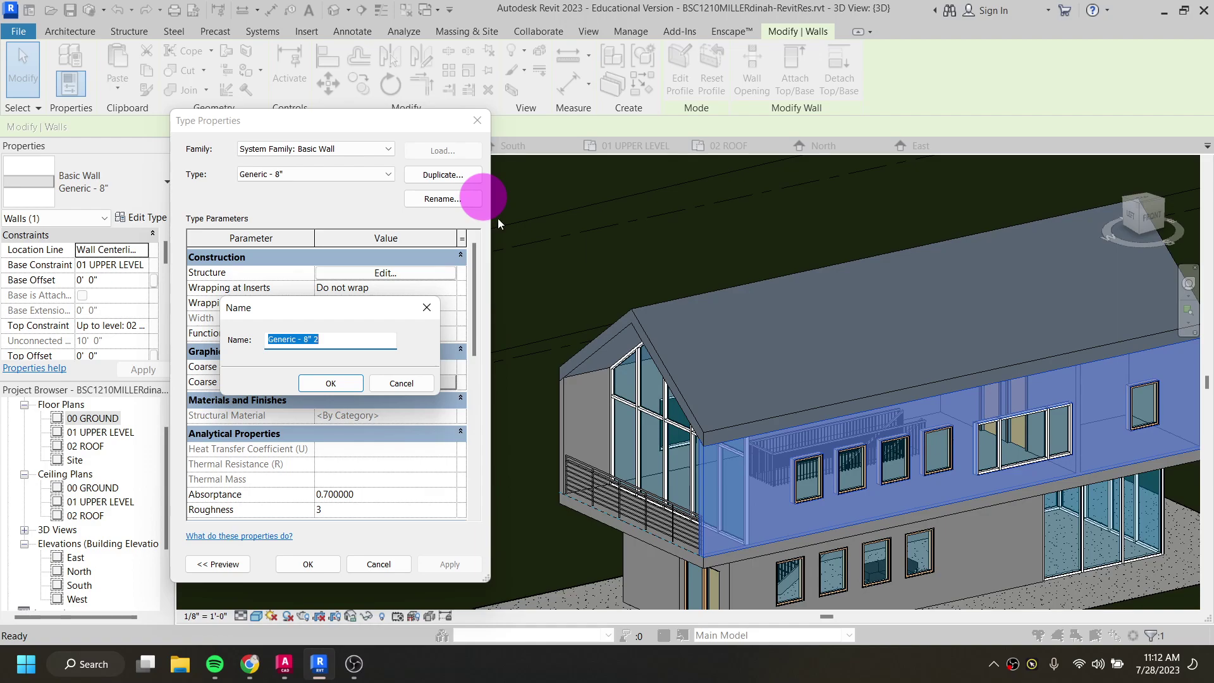
{"action": "left_click", "coordinate": [414, 383]}
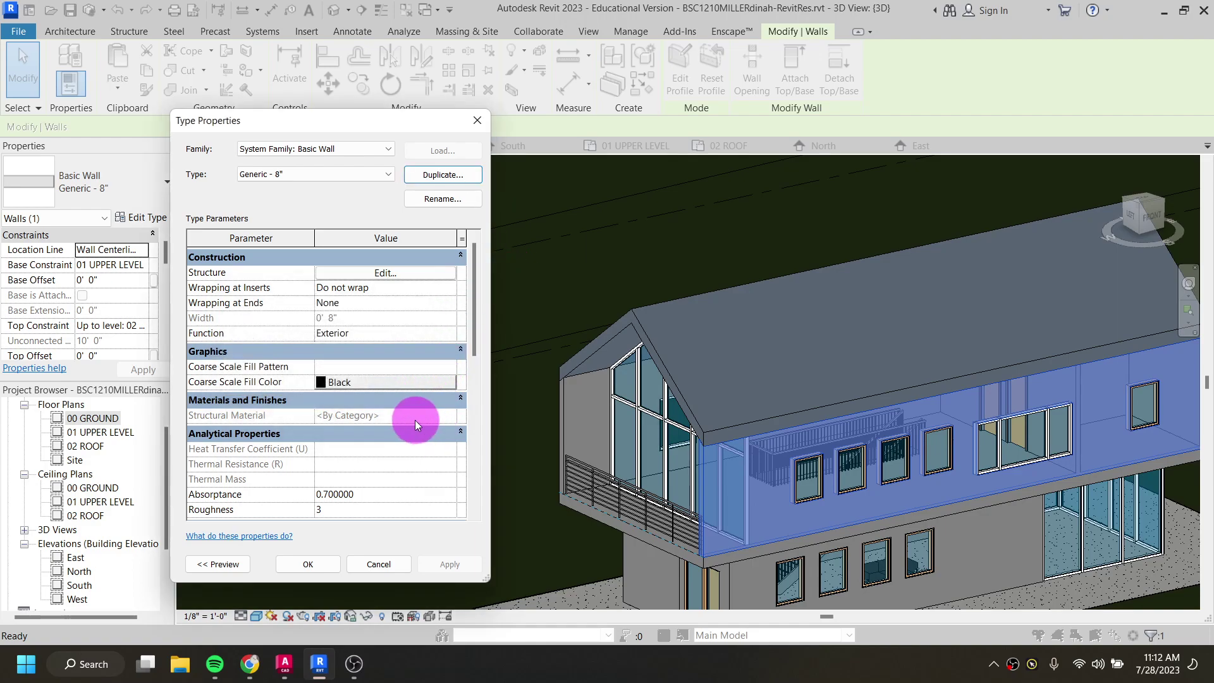
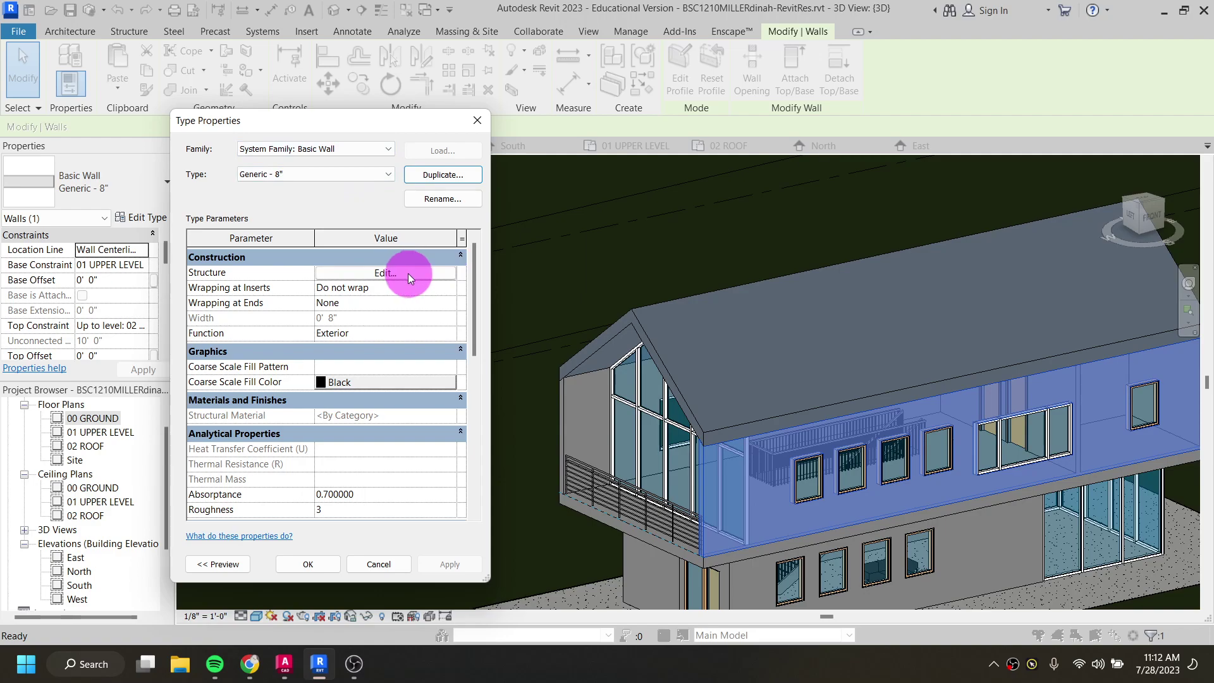
Step: Open the Edit Assembly dialog for the Generic - 8" wall type's structure
{"action": "left_click", "coordinate": [408, 273]}
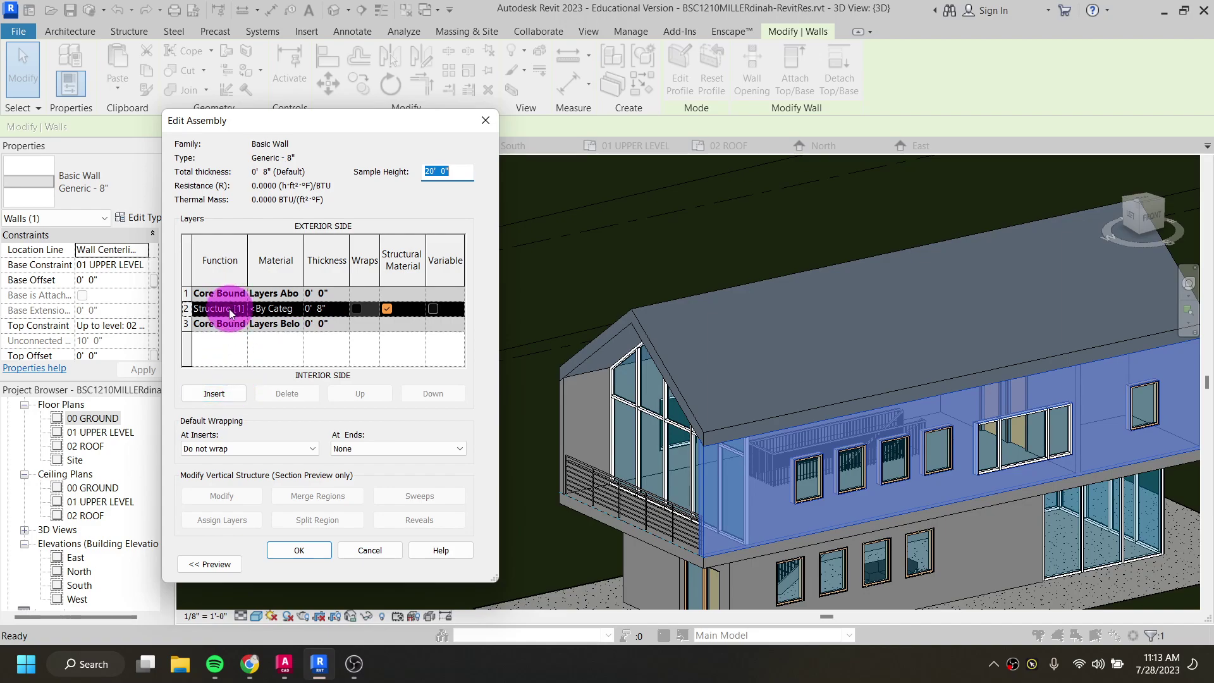
Step: Insert three new 0' 0" layers into the wall assembly
{"action": "left_click", "coordinate": [215, 394]}
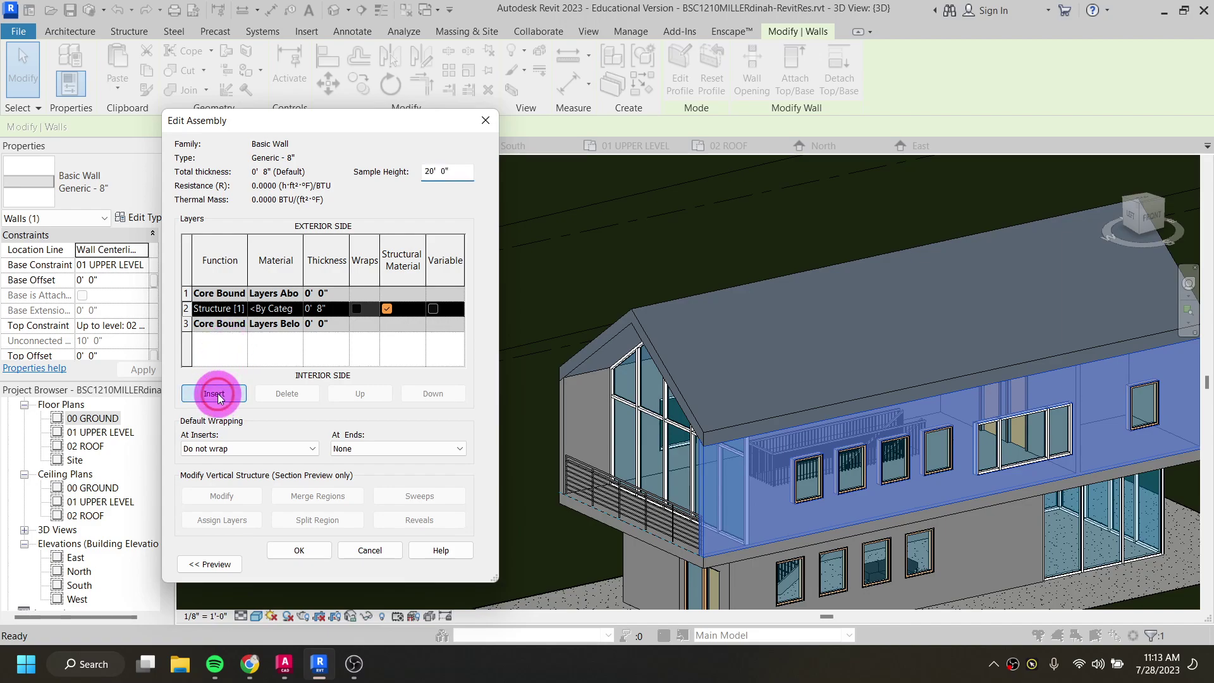
{"action": "left_click", "coordinate": [215, 393]}
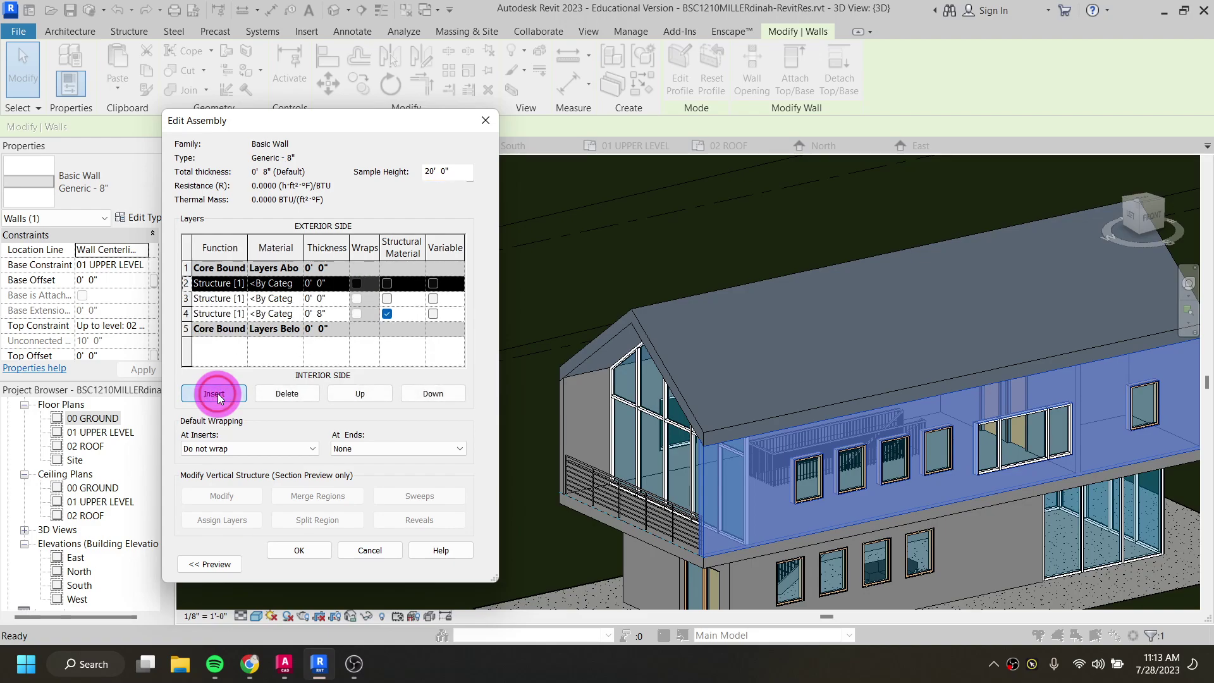
{"action": "left_click", "coordinate": [217, 394]}
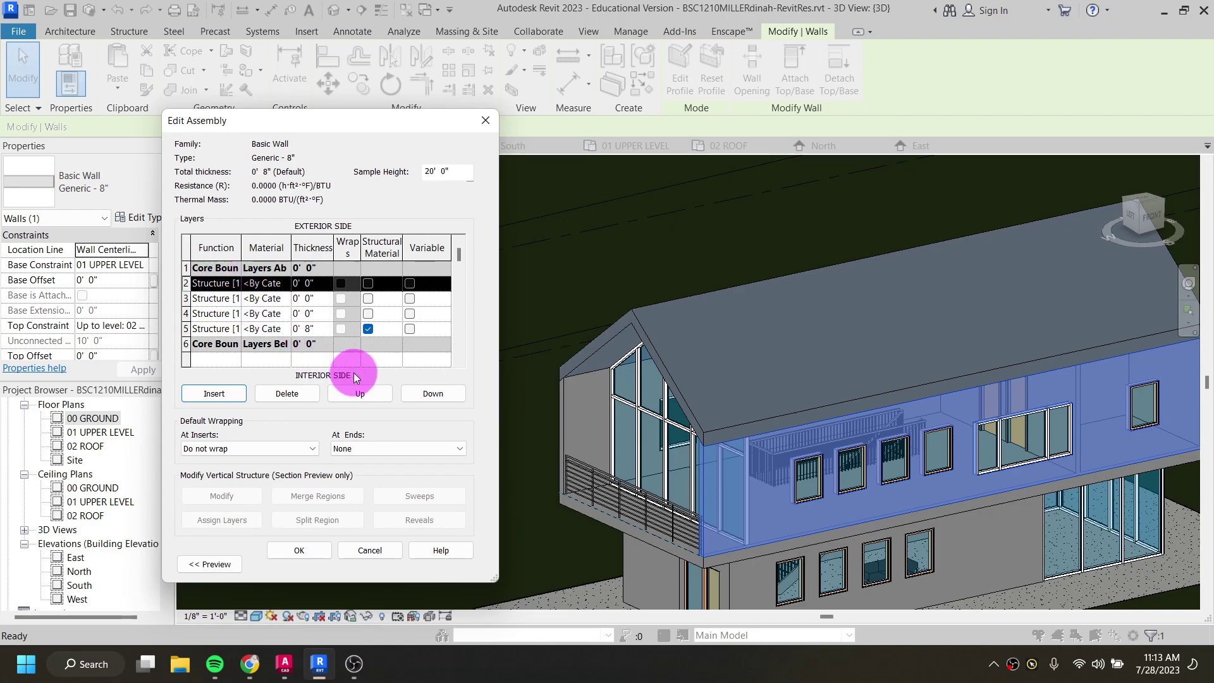
Step: Move two new layers above the top core boundary and the 8" layer below the interior one
{"action": "left_click", "coordinate": [359, 394]}
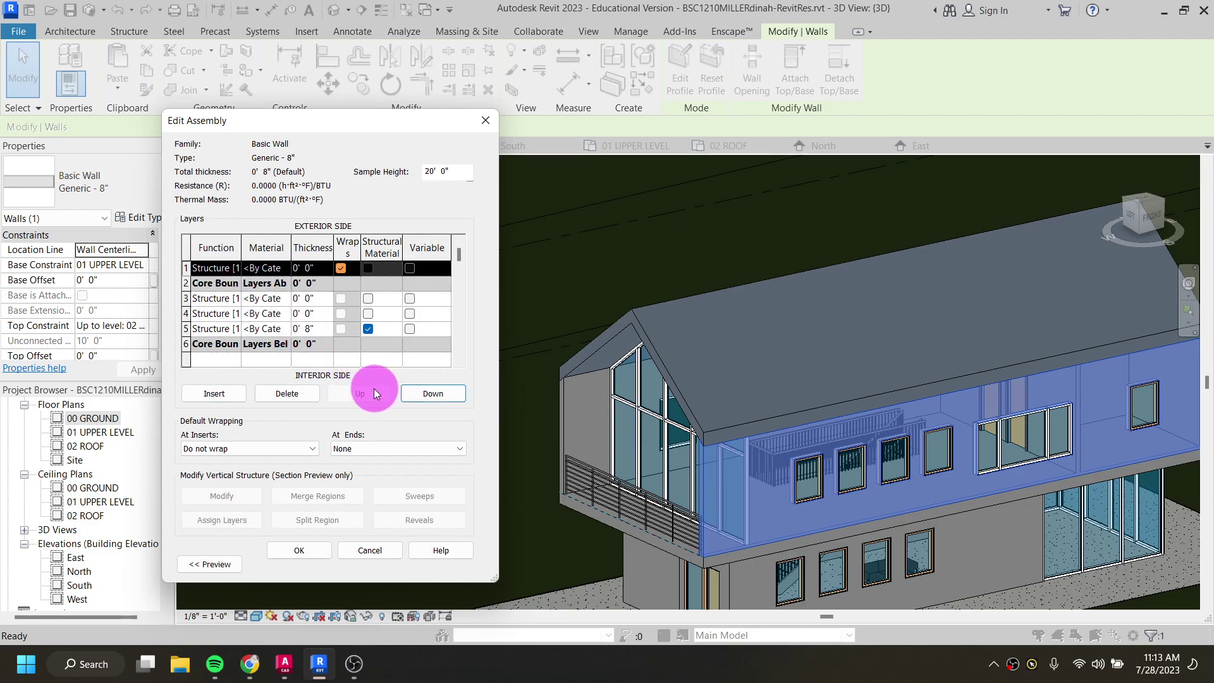
{"action": "left_click", "coordinate": [256, 298]}
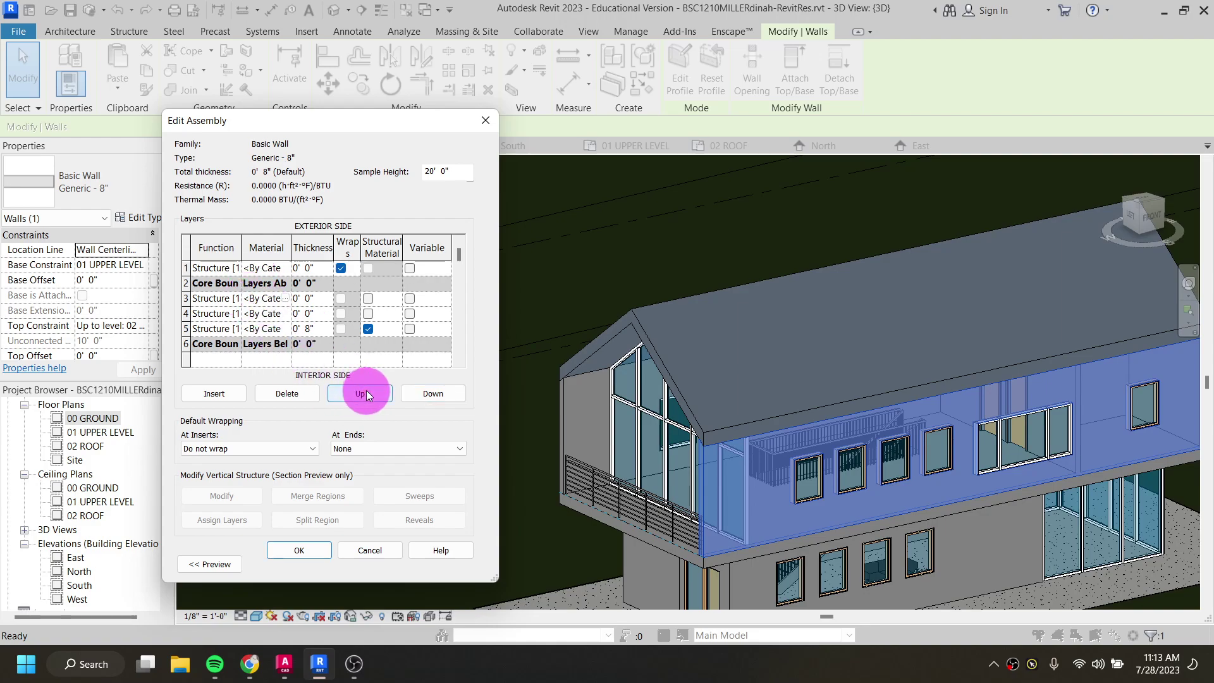
{"action": "left_click", "coordinate": [365, 395]}
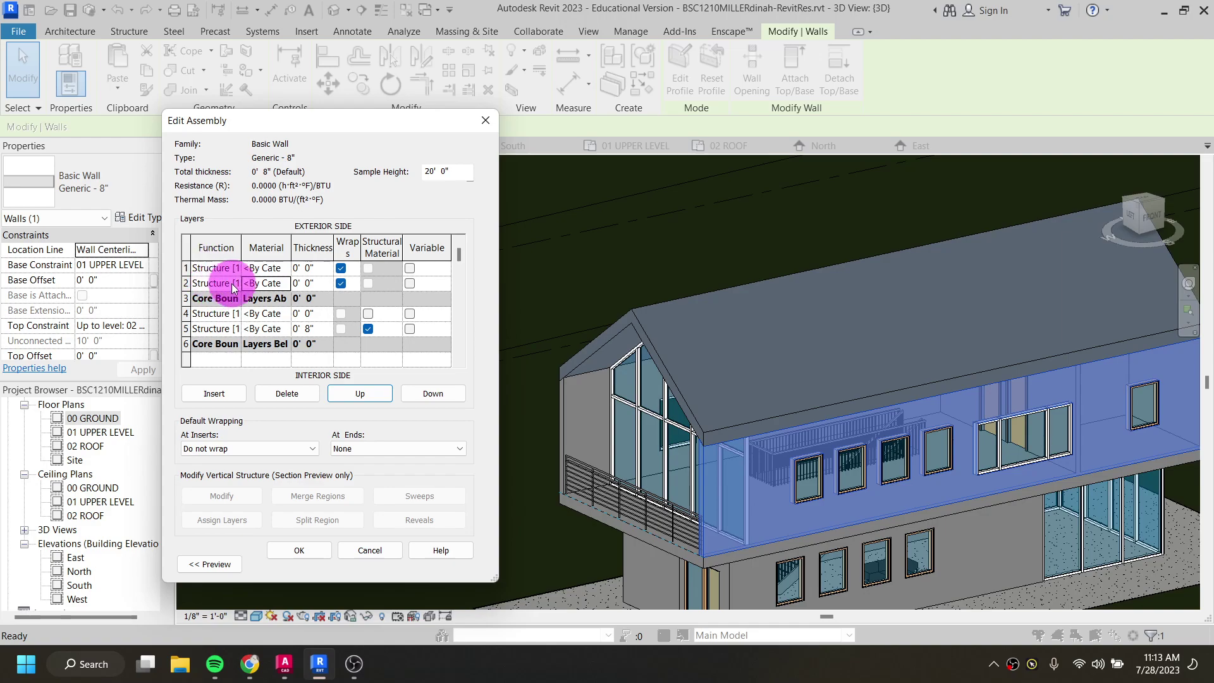
{"action": "left_click", "coordinate": [214, 313]}
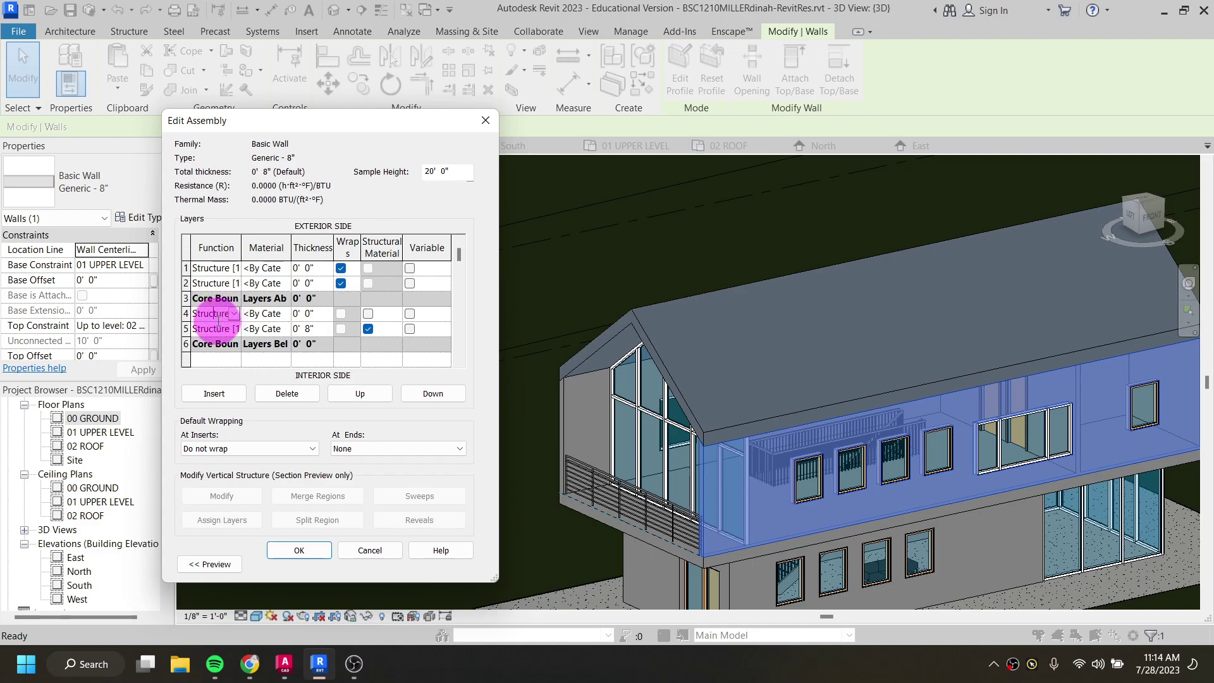
{"action": "left_click", "coordinate": [217, 329]}
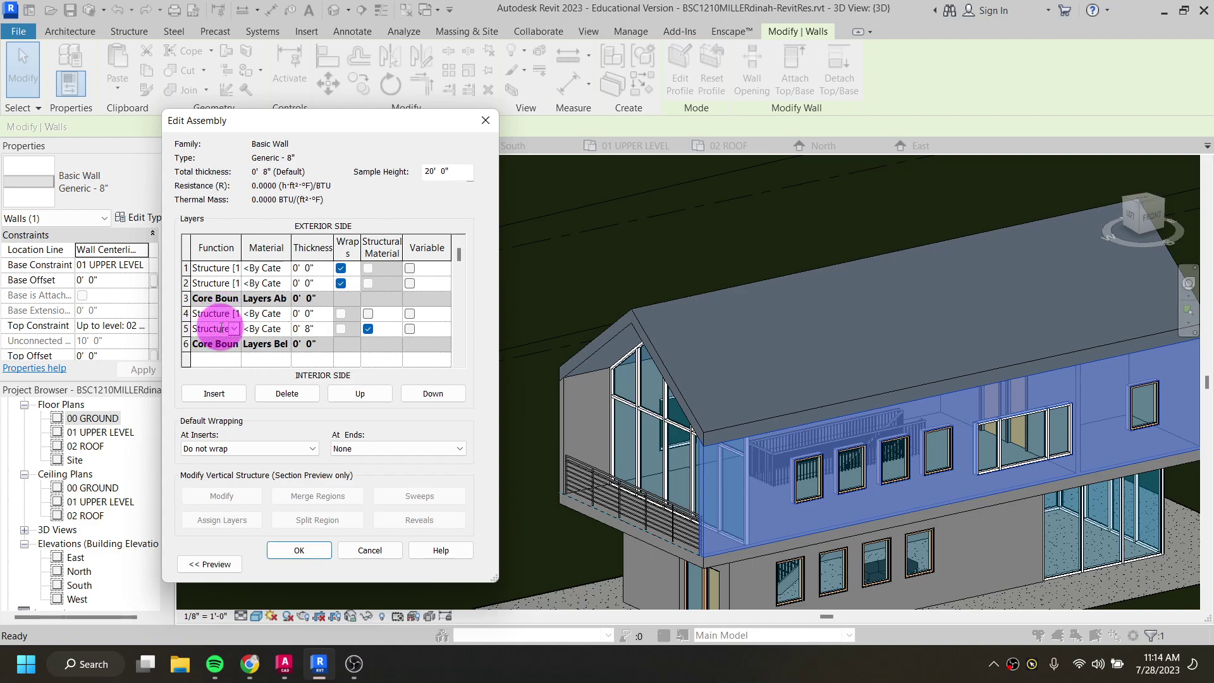
{"action": "left_click", "coordinate": [423, 393]}
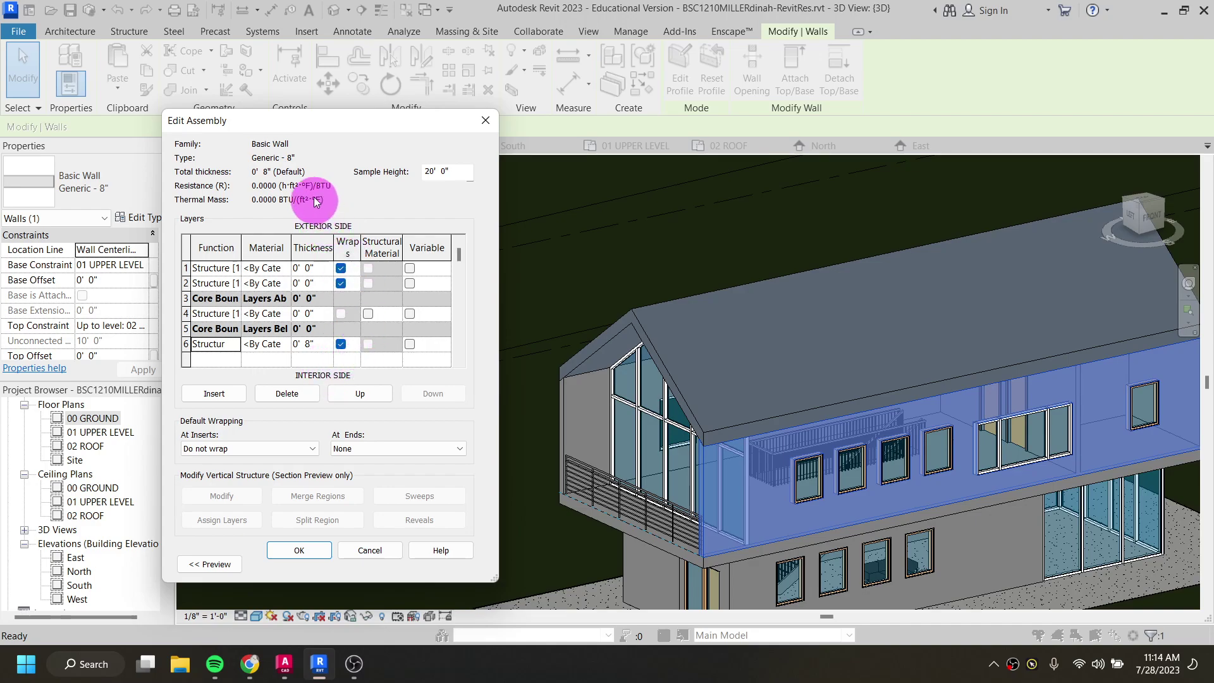
Step: Set layer functions to Finish 1 [4] for row 1, Substrate [2] for row 2 and Finish 2 [5] for row 6
{"action": "left_click", "coordinate": [217, 267]}
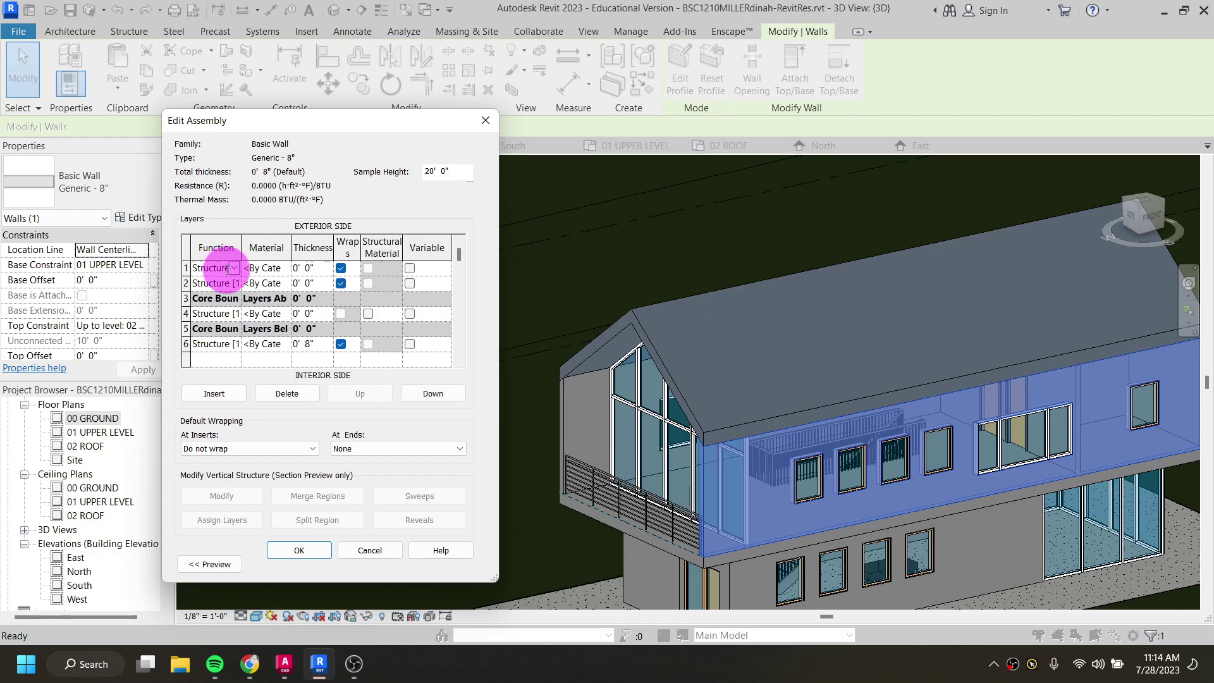
{"action": "left_click", "coordinate": [233, 269]}
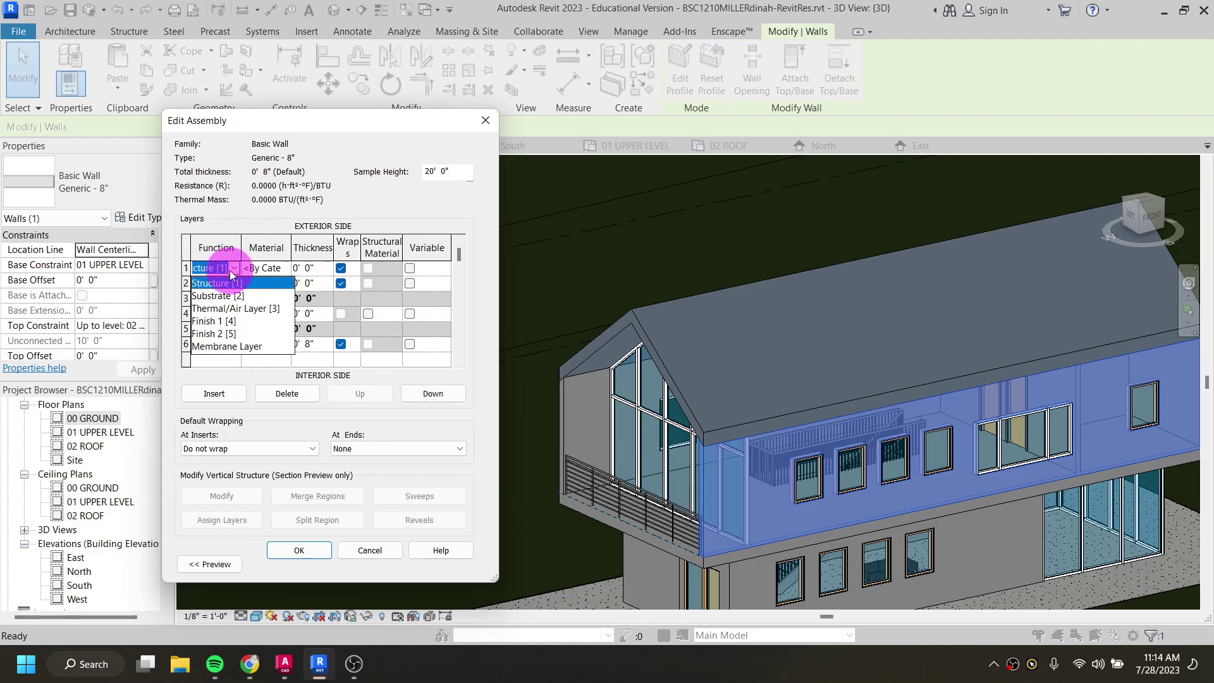
{"action": "left_click", "coordinate": [218, 323]}
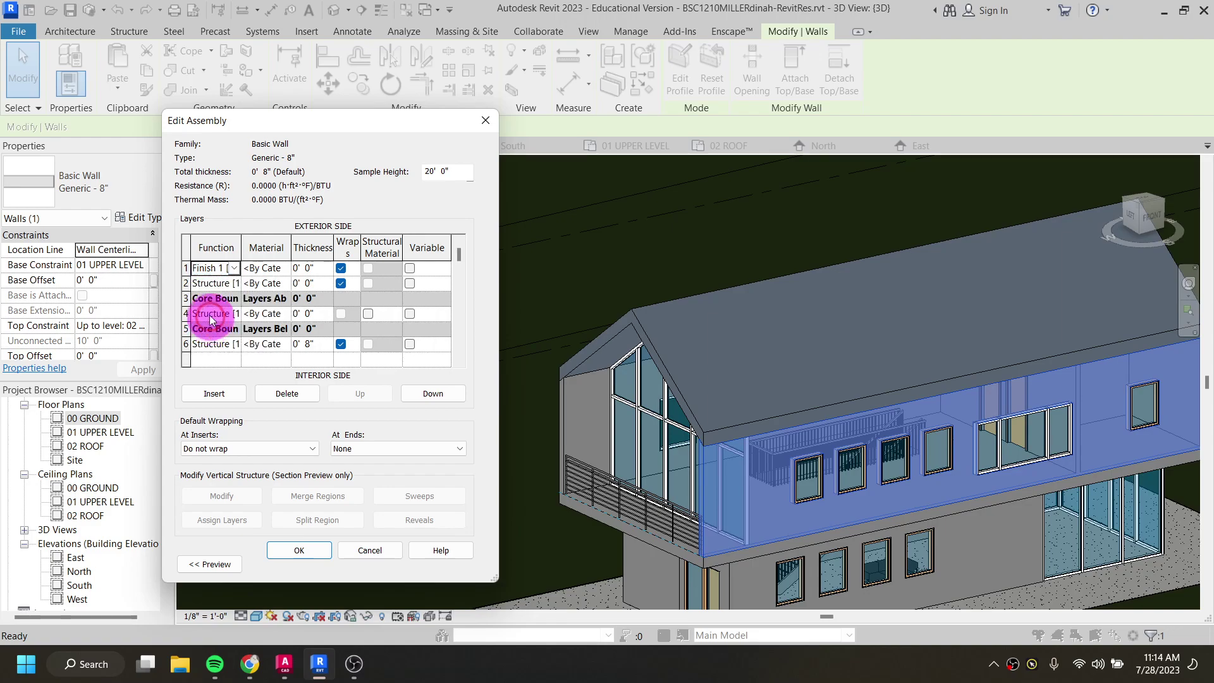
{"action": "left_click", "coordinate": [217, 283]}
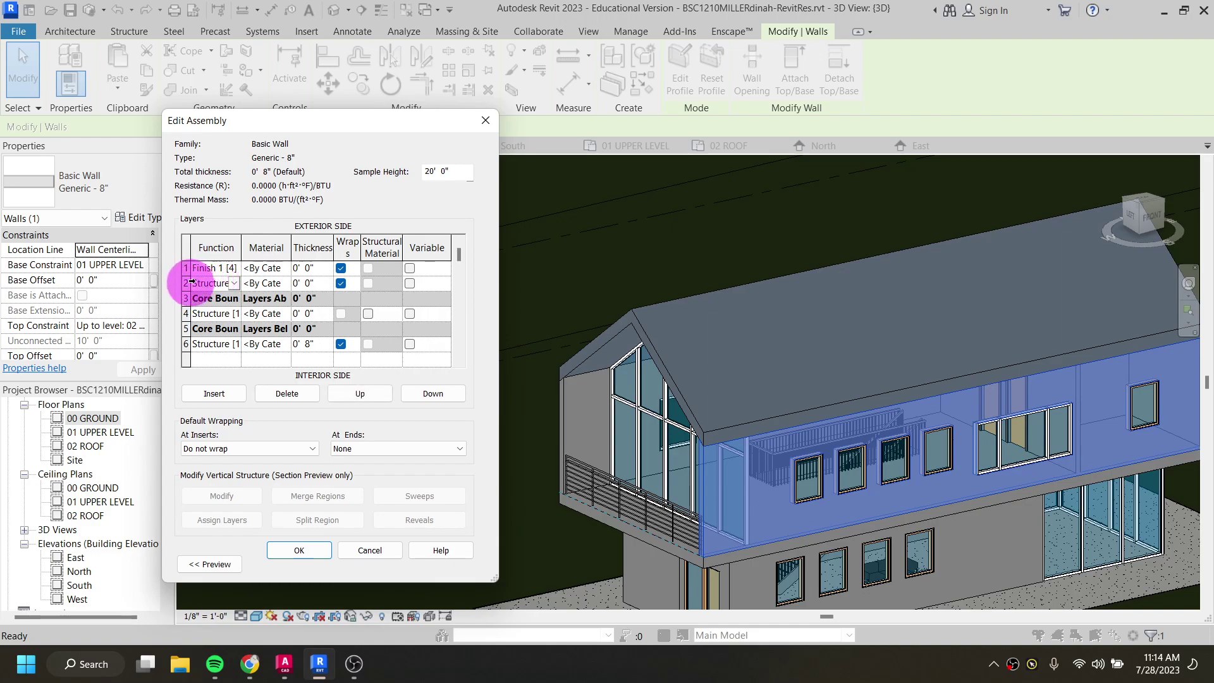
{"action": "left_click", "coordinate": [232, 284]}
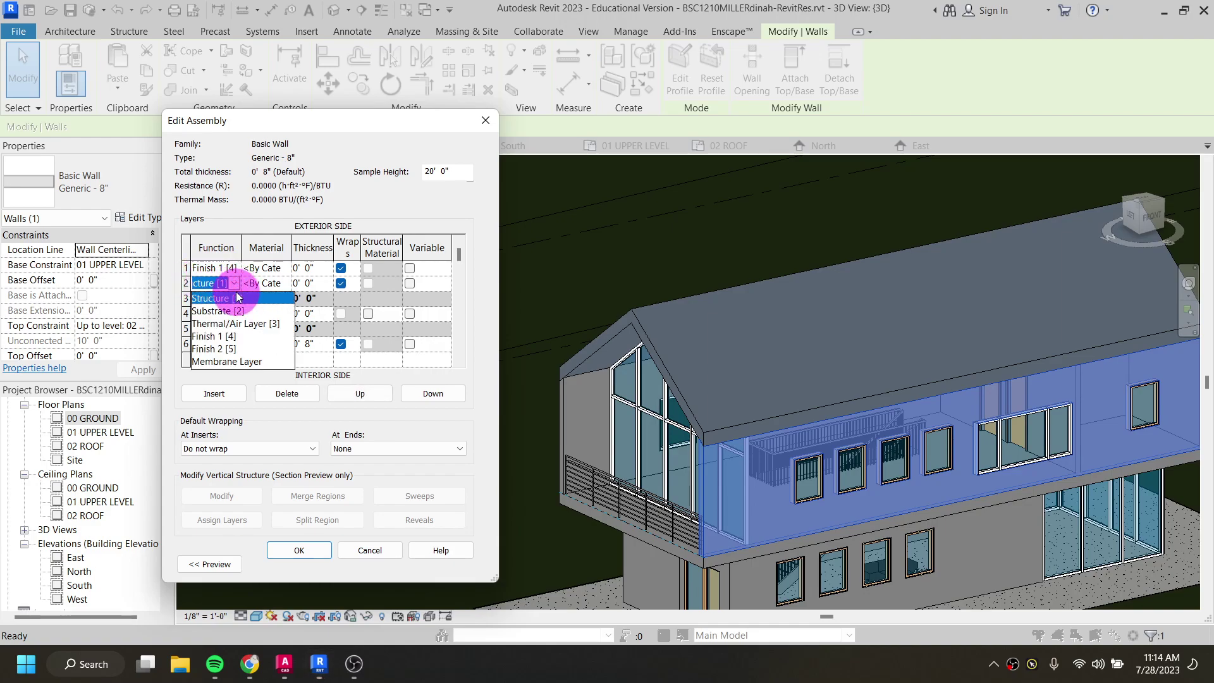
{"action": "left_click", "coordinate": [227, 311]}
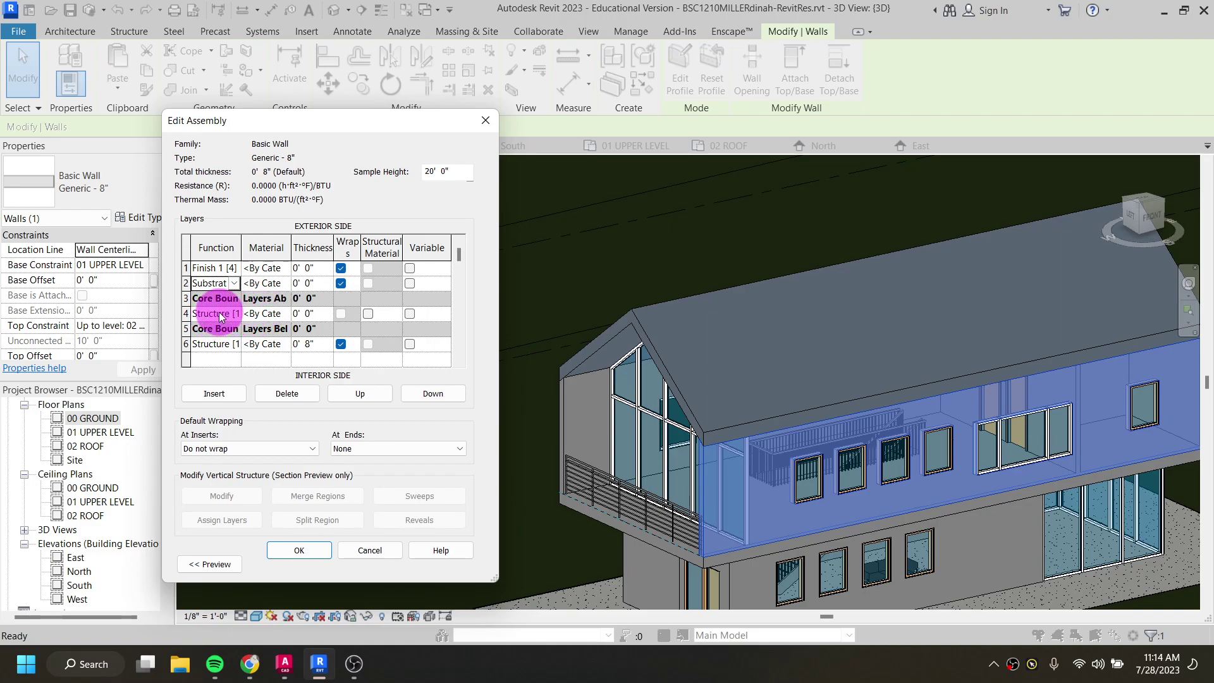
{"action": "left_click", "coordinate": [229, 343]}
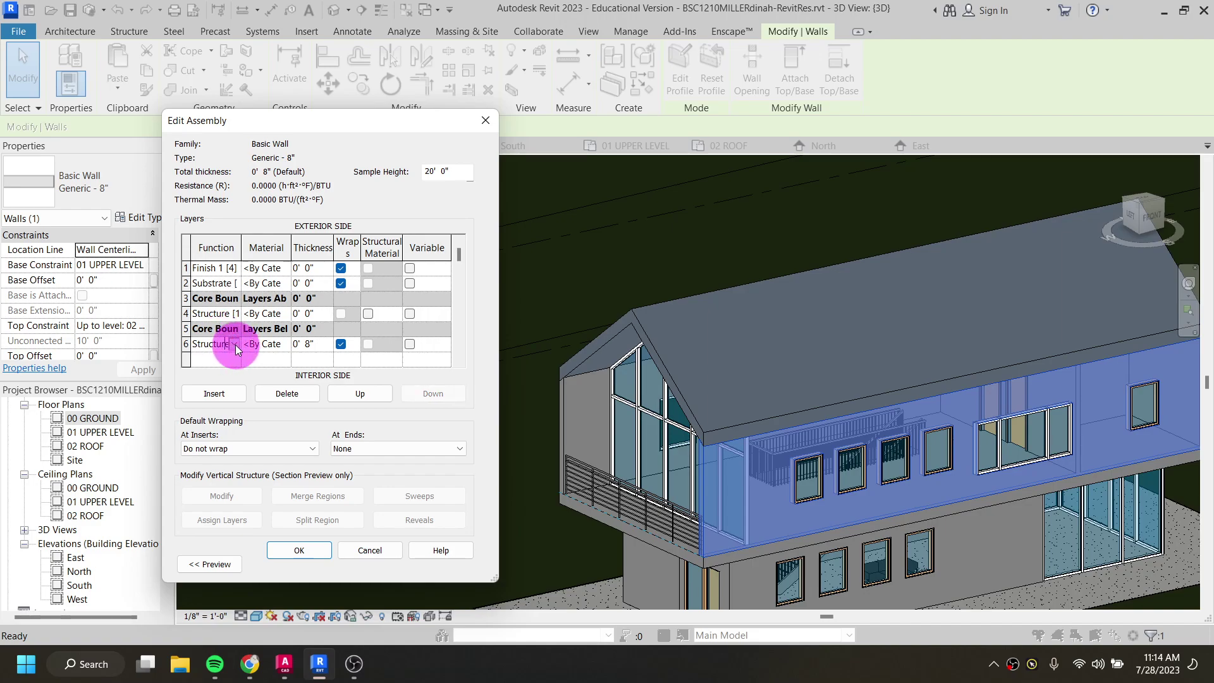
{"action": "left_click", "coordinate": [234, 344]}
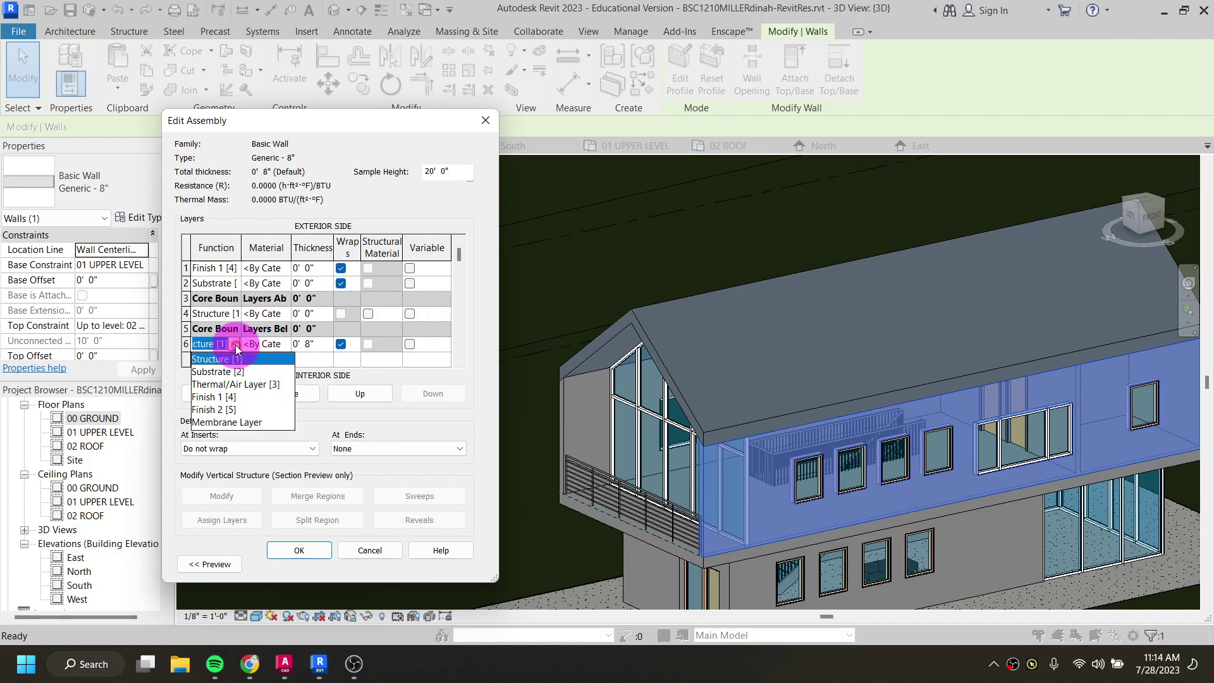
{"action": "left_click", "coordinate": [219, 415]}
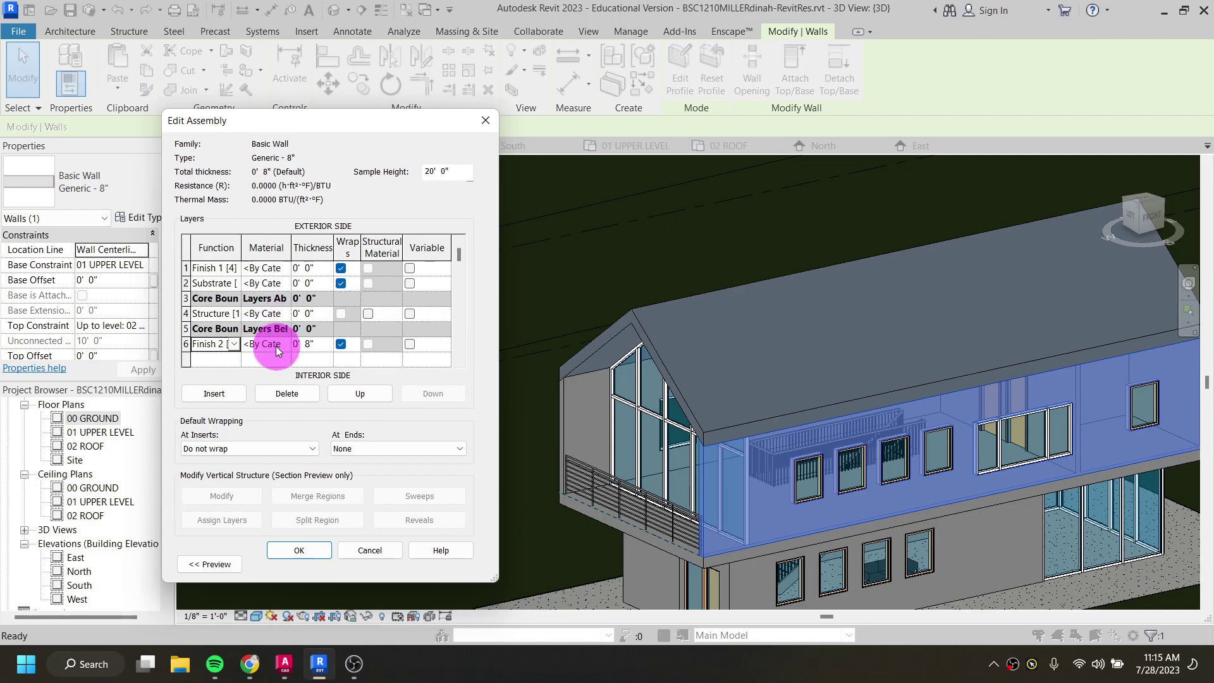
Step: Set the exterior finish to 3/4" thick and the substrate to 1/2"
{"action": "left_click", "coordinate": [311, 270]}
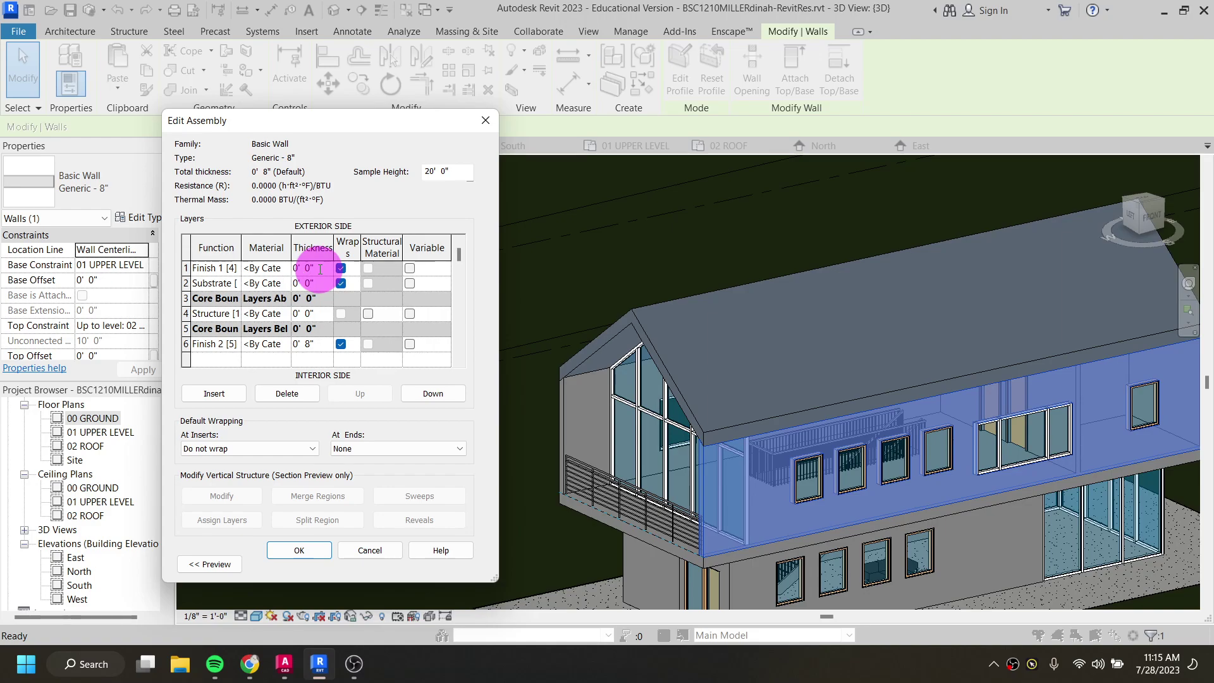
{"action": "key", "text": "BackSpace"}
{"action": "type", "text": "3/4"}
{"action": "key", "text": "Tab"}
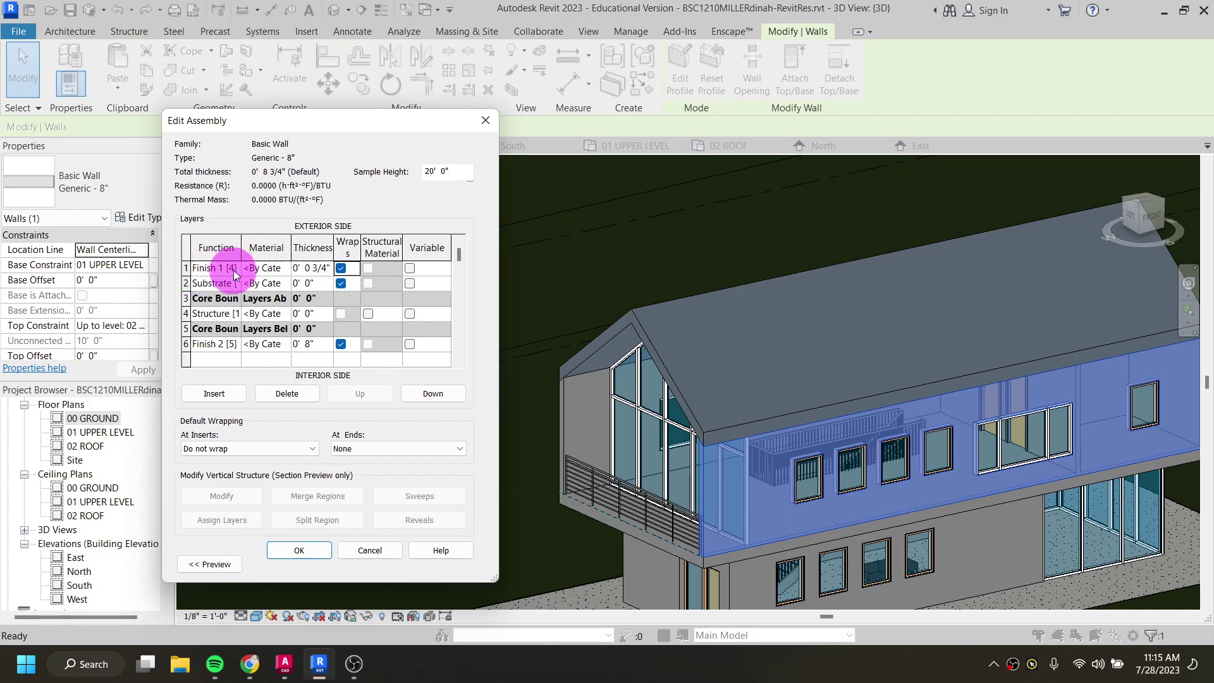
{"action": "left_click", "coordinate": [309, 283]}
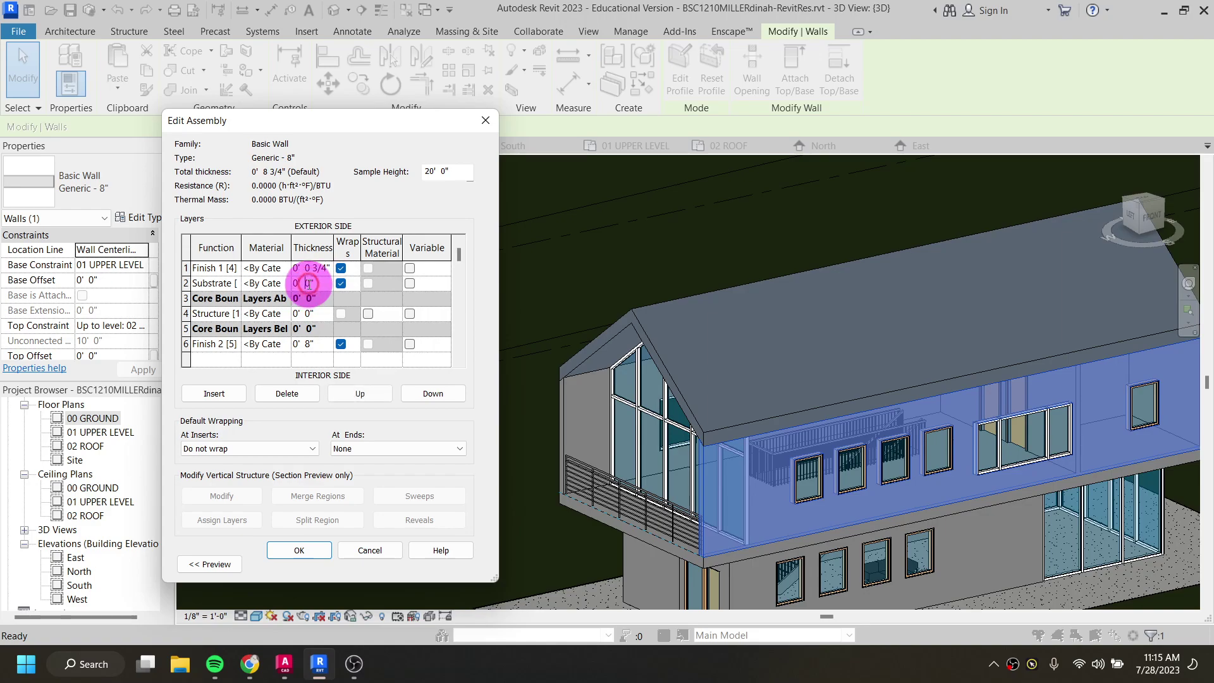
{"action": "double_click", "coordinate": [313, 283]}
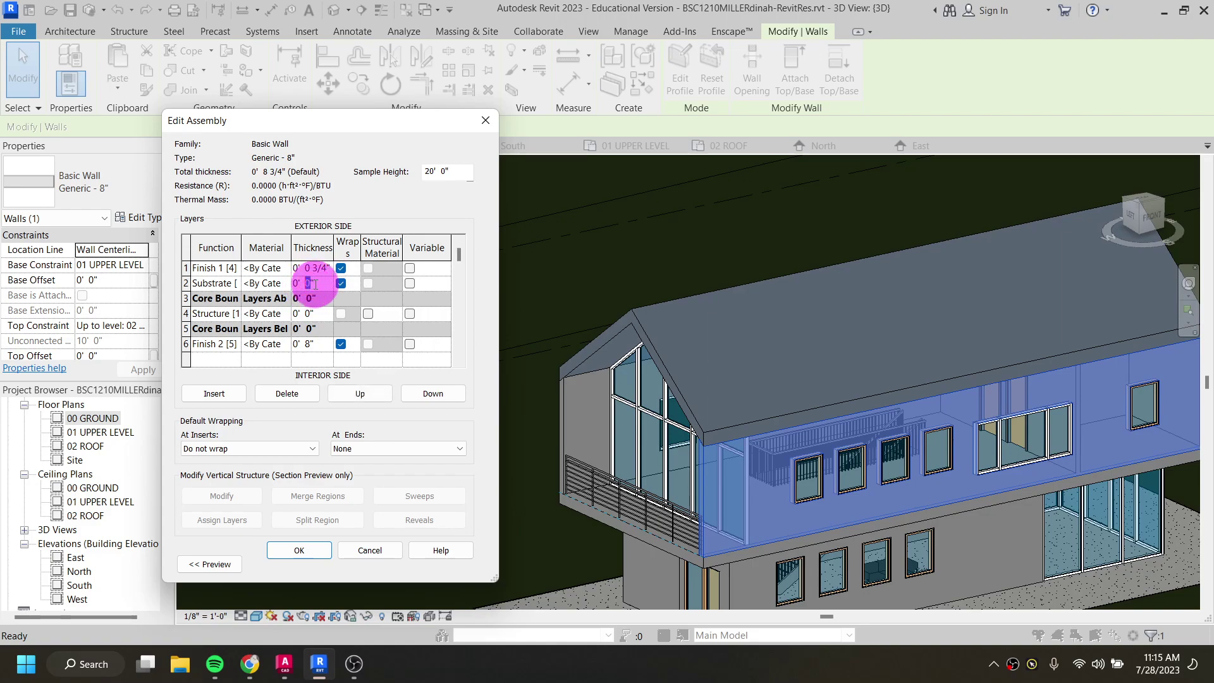
{"action": "type", "text": "1/2"}
{"action": "key", "text": "Tab"}
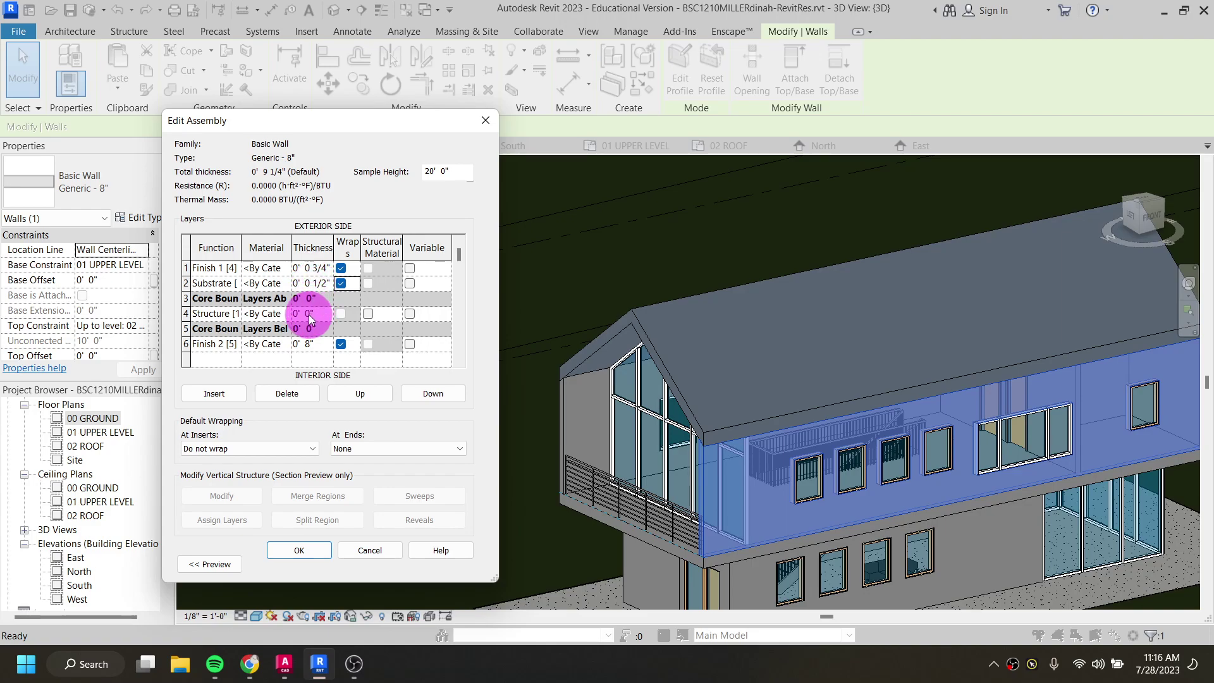
Step: Set the structure layer to 5 1/2" and the interior finish to 1/2"
{"action": "left_click", "coordinate": [309, 313]}
{"action": "double_click", "coordinate": [308, 313]}
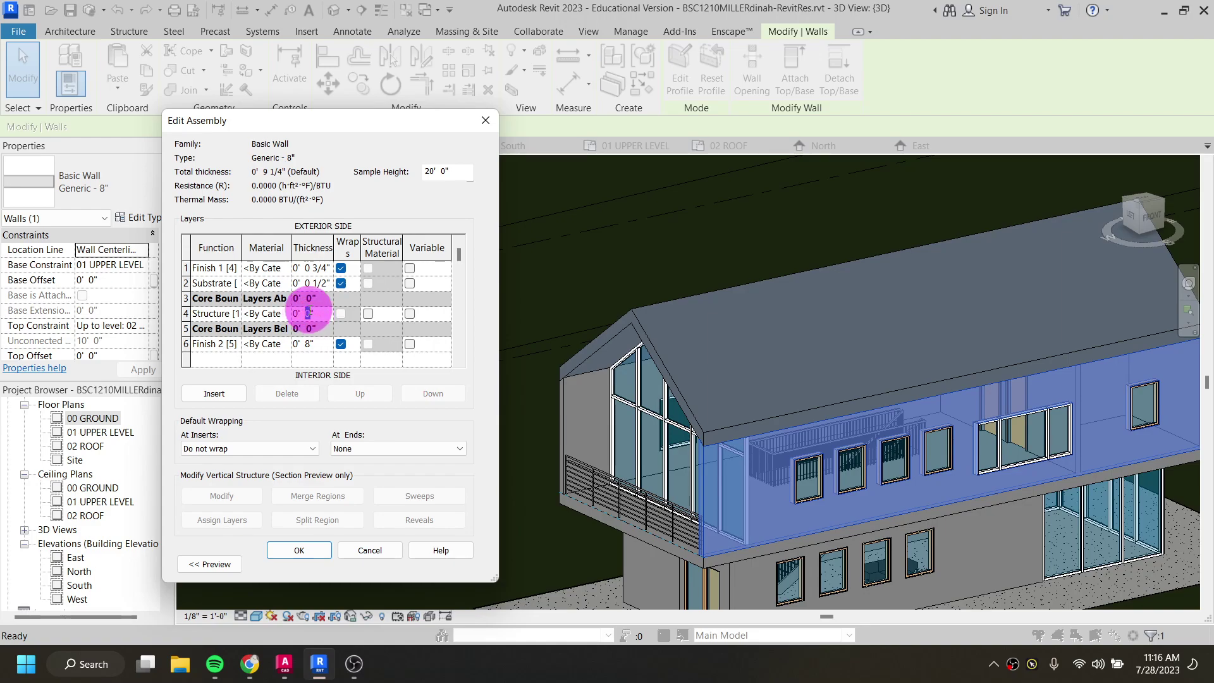
{"action": "type", "text": "5.5"}
{"action": "key", "text": "Tab"}
{"action": "double_click", "coordinate": [308, 345]}
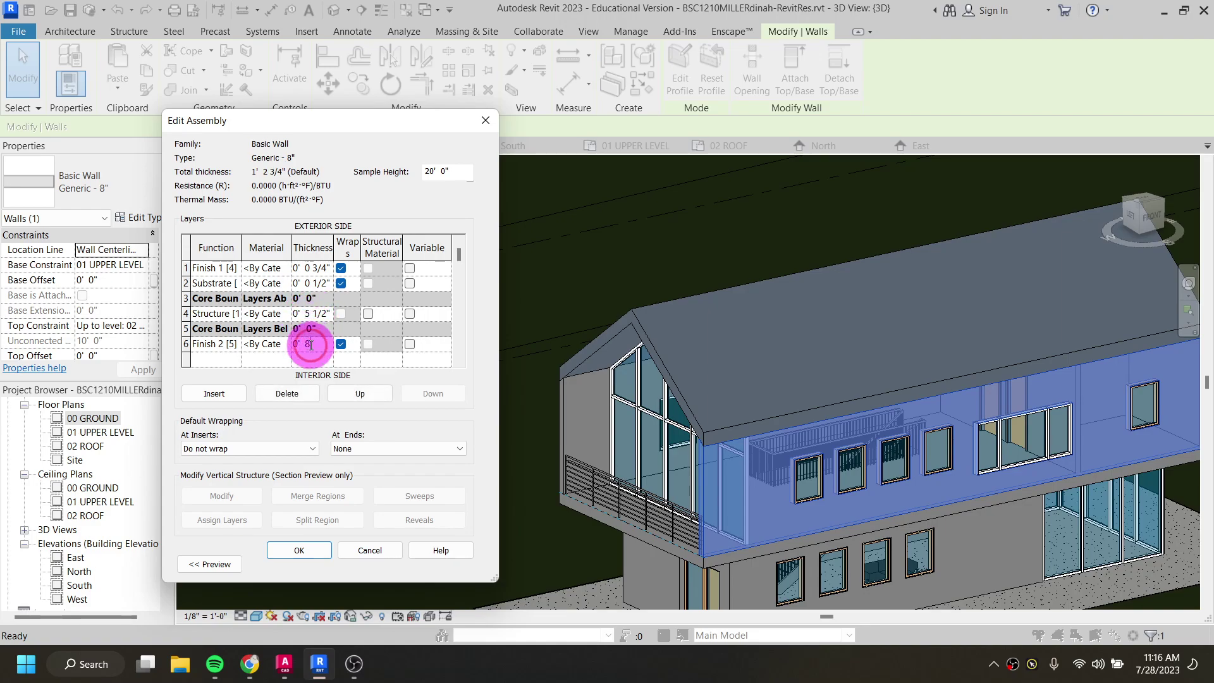
{"action": "type", "text": ".5"}
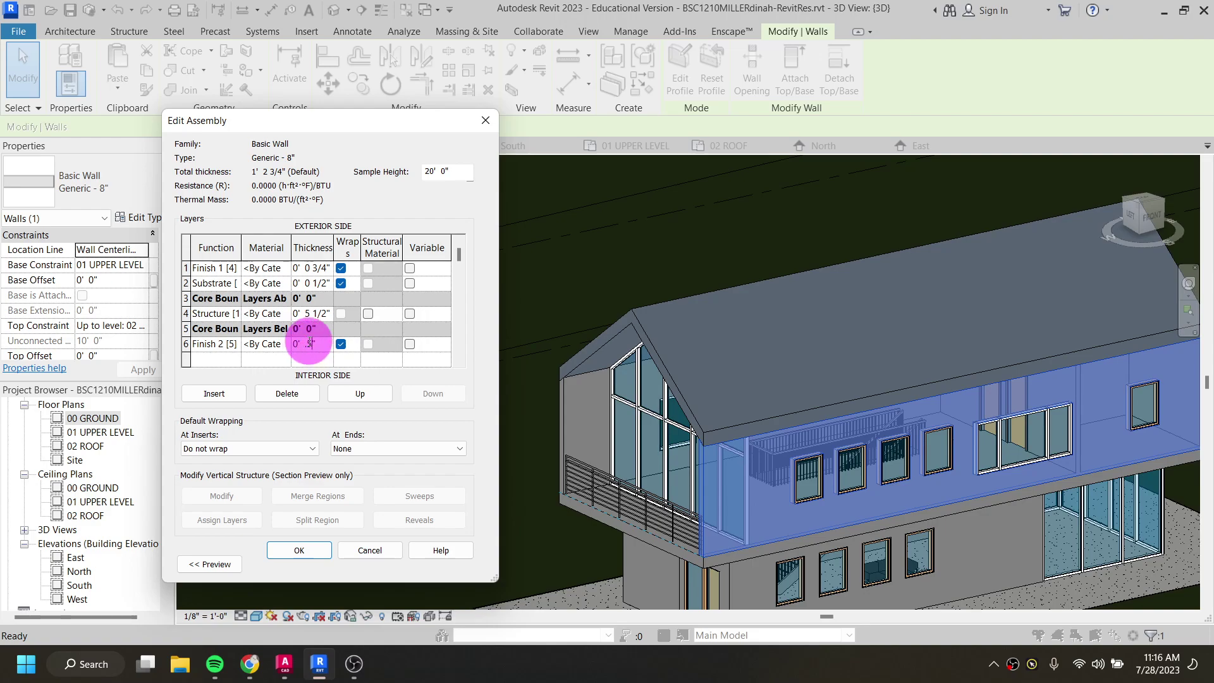
{"action": "key", "text": "Tab"}
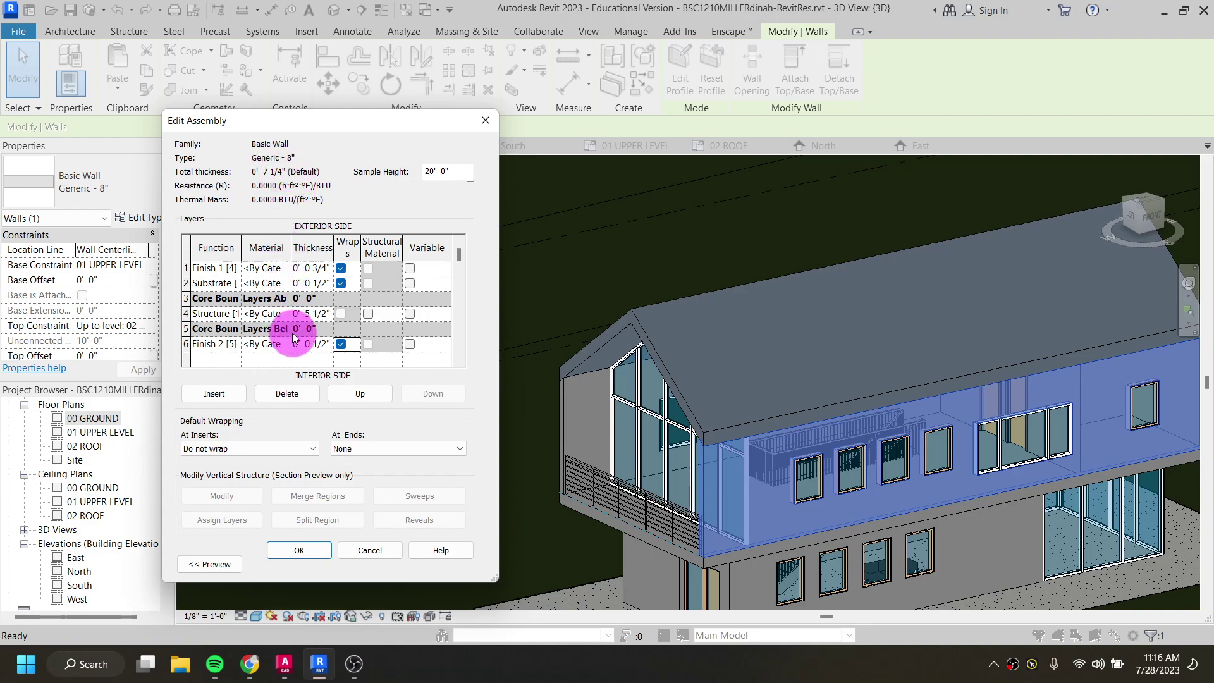
Step: Search the Material Browser for 'gyp' and select Gypsum Wall Board for the interior finish
{"action": "left_click", "coordinate": [260, 347]}
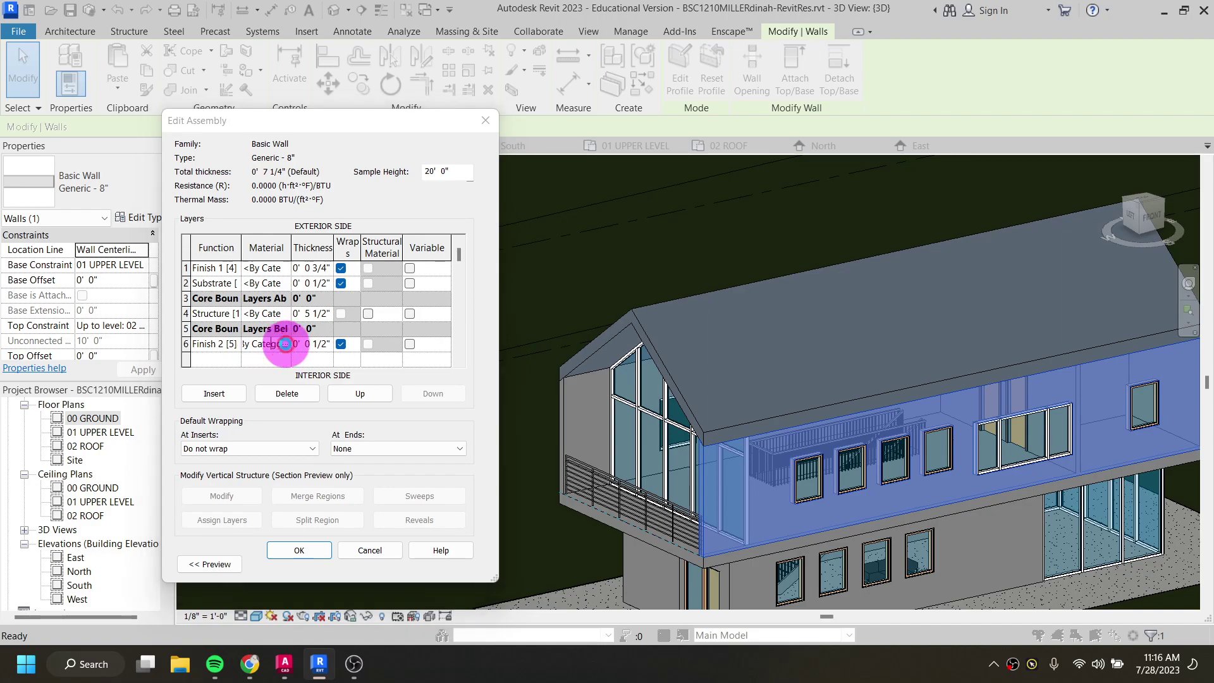
{"action": "left_click", "coordinate": [285, 344]}
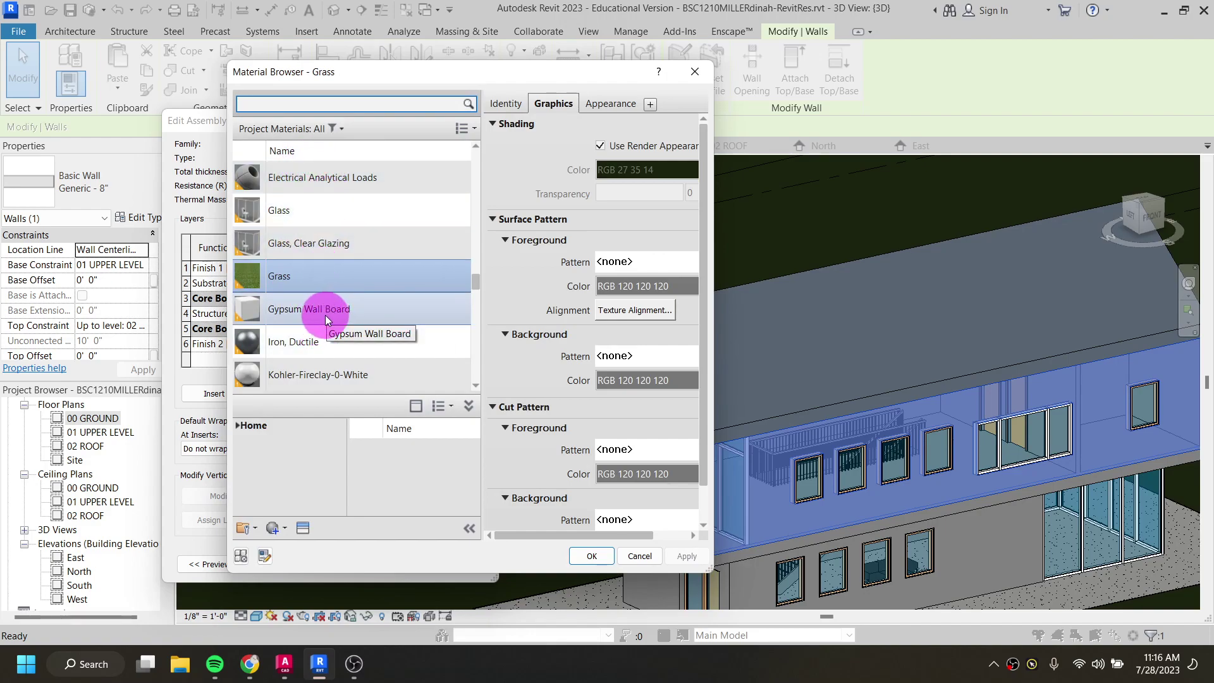
{"action": "type", "text": "dry"}
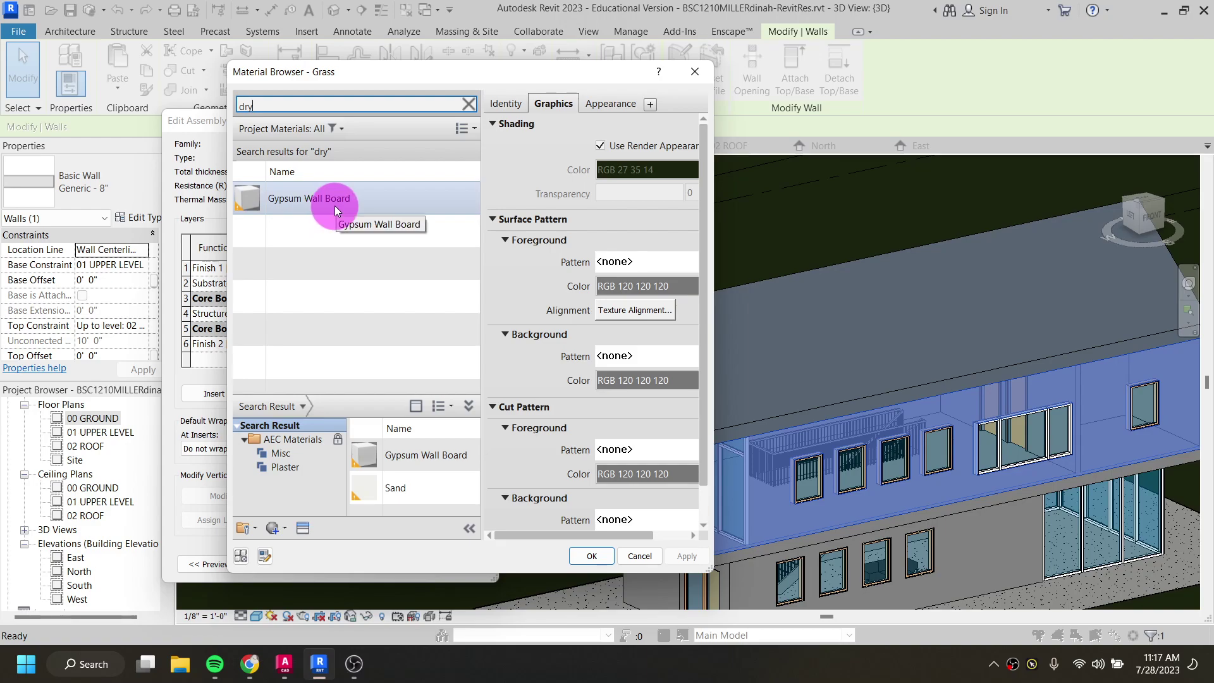
{"action": "key", "text": "BackSpace"}
{"action": "key", "text": "BackSpace"}
{"action": "key", "text": "BackSpace"}
{"action": "type", "text": "sh"}
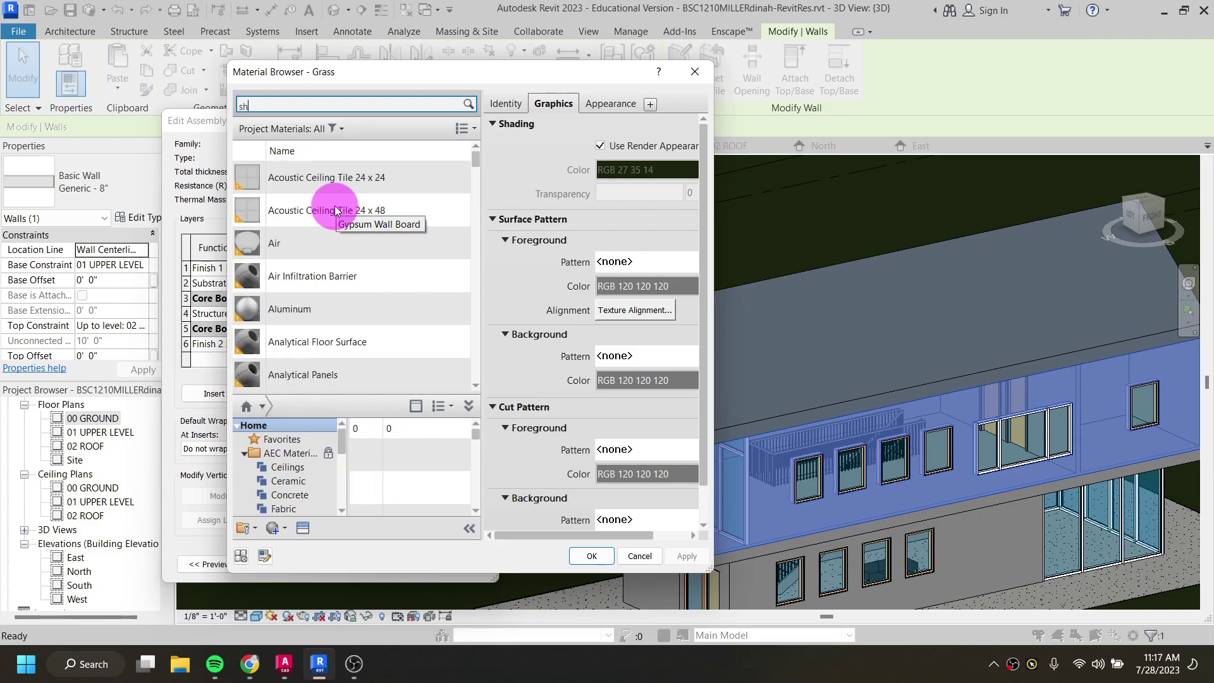
{"action": "type", "text": "eetrock"}
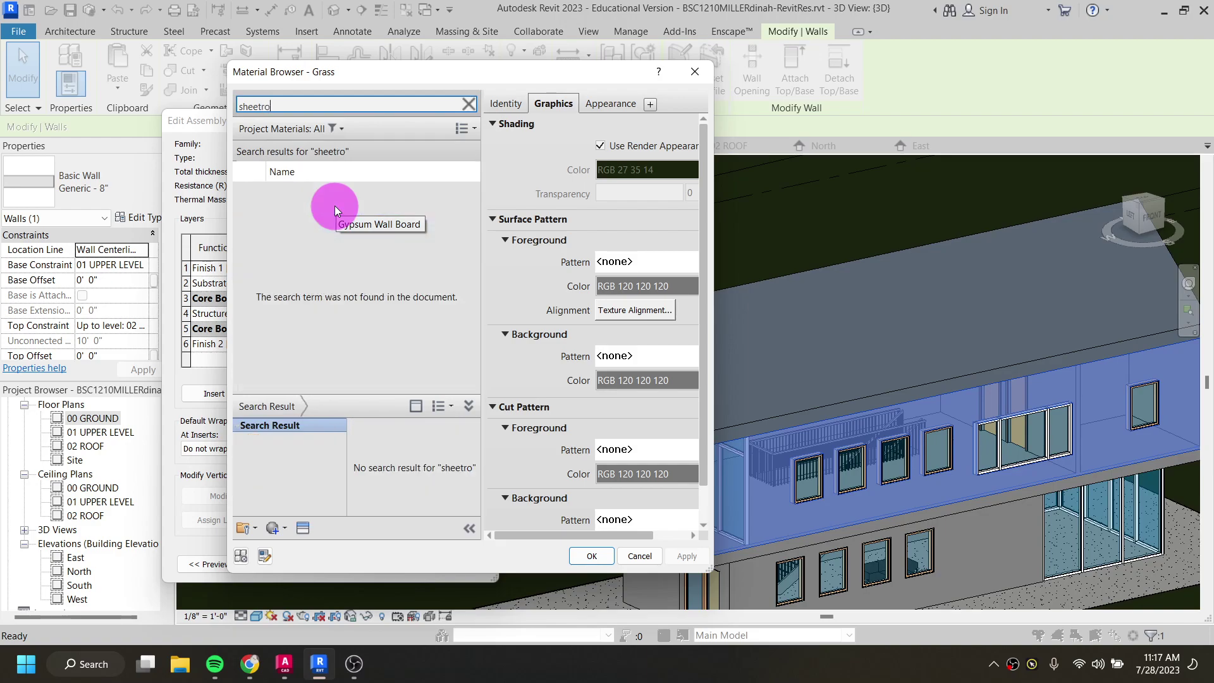
{"action": "key", "text": "BackSpace"}
{"action": "key", "text": "BackSpace"}
{"action": "key", "text": "BackSpace"}
{"action": "key", "text": "BackSpace"}
{"action": "key", "text": "BackSpace"}
{"action": "key", "text": "BackSpace"}
{"action": "key", "text": "BackSpace"}
{"action": "key", "text": "BackSpace"}
{"action": "key", "text": "BackSpace"}
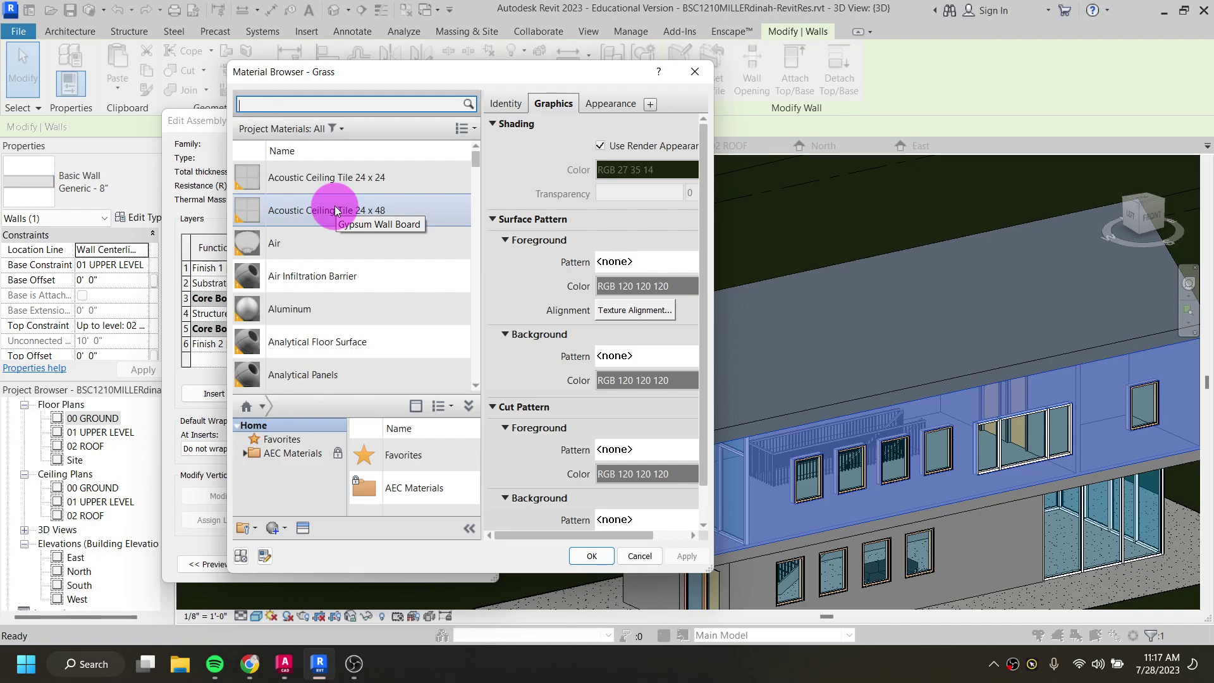
{"action": "type", "text": "gyp"}
{"action": "left_click", "coordinate": [354, 204]}
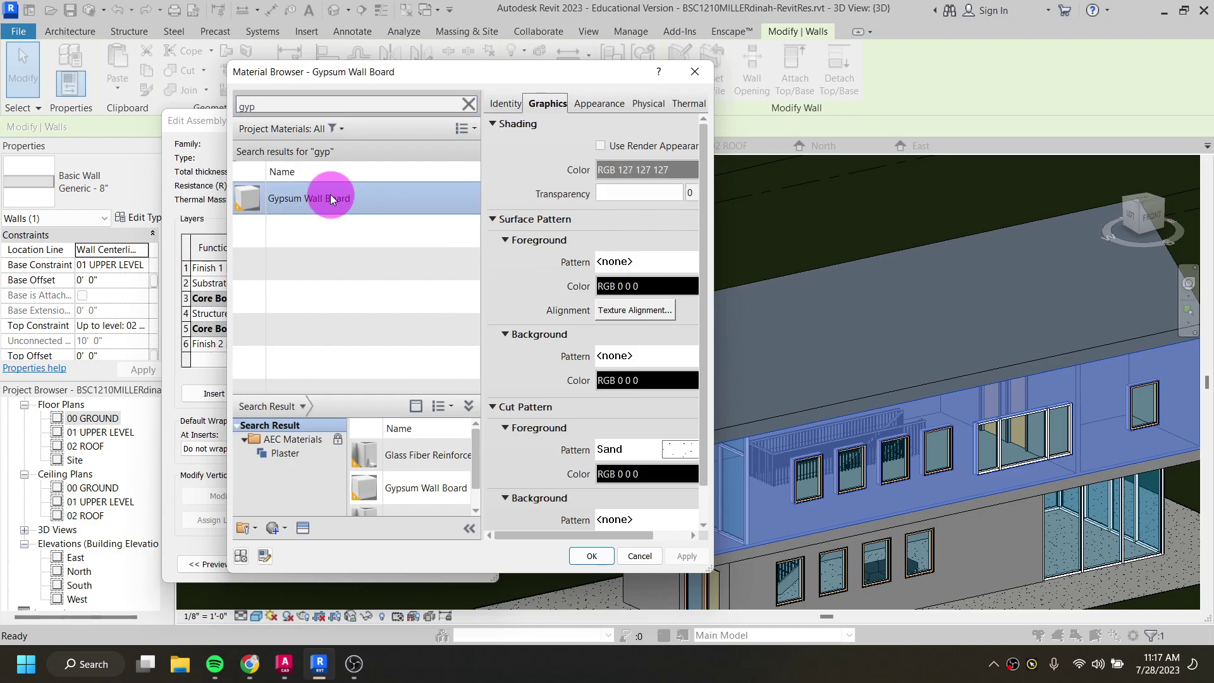
Step: Enable Use Render Appearance for Gypsum Wall Board and confirm it
{"action": "left_click", "coordinate": [513, 105]}
{"action": "left_click", "coordinate": [541, 107]}
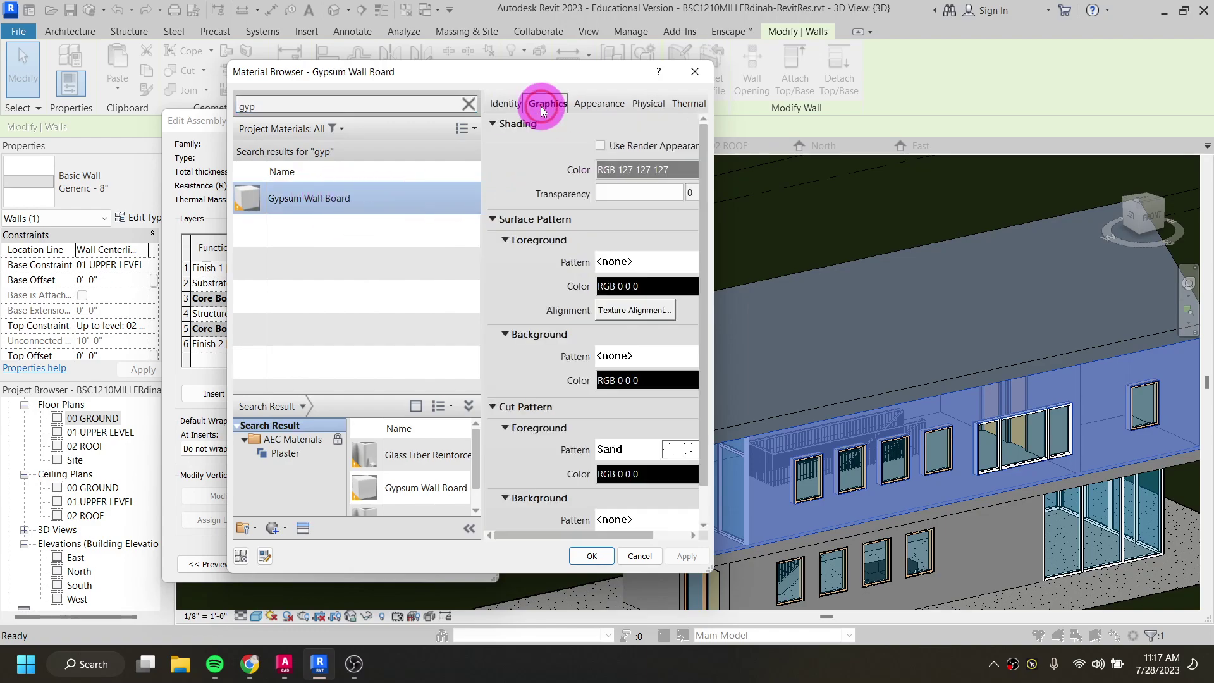
{"action": "left_click", "coordinate": [600, 147]}
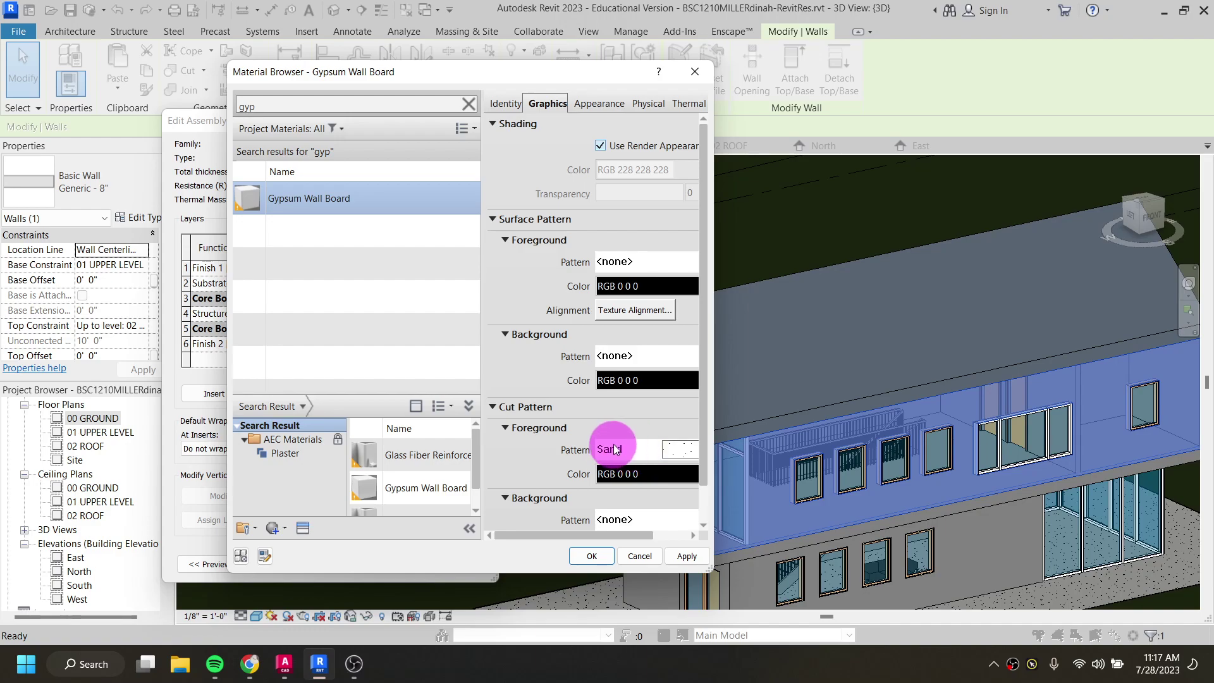
{"action": "left_click", "coordinate": [583, 556]}
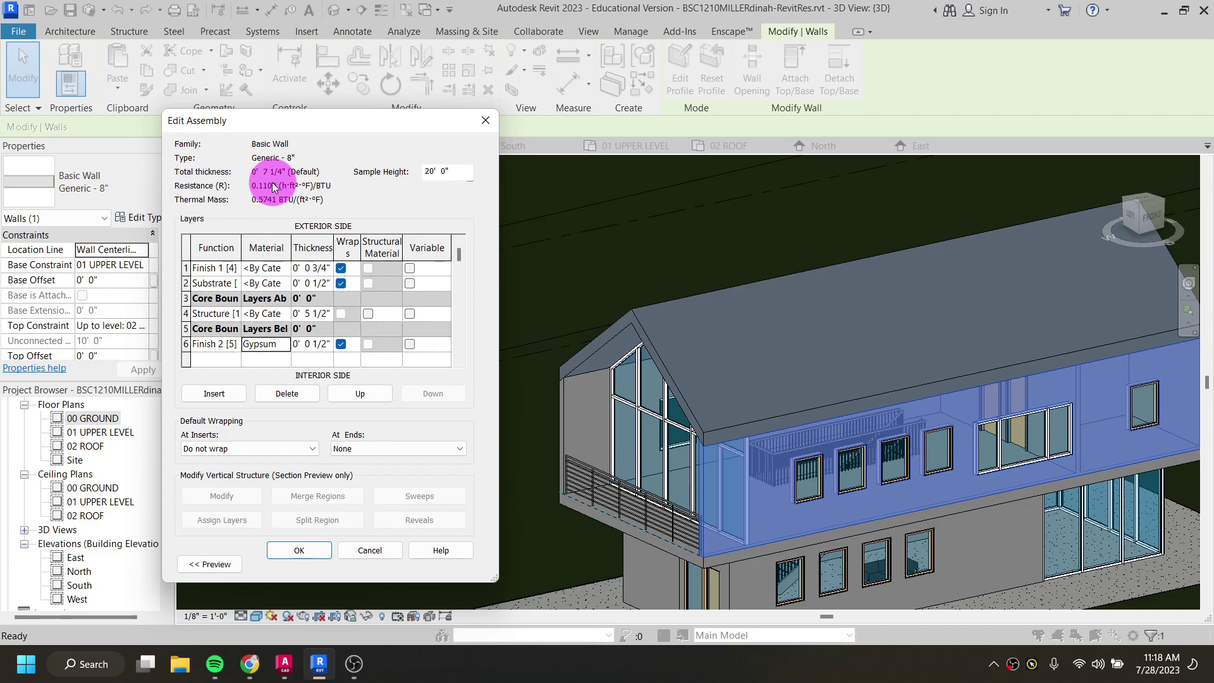
Step: Assign Wood Joist/Rafter Layer, Batt Insulation to layer 4 after searching 'jois'
{"action": "left_click", "coordinate": [265, 313]}
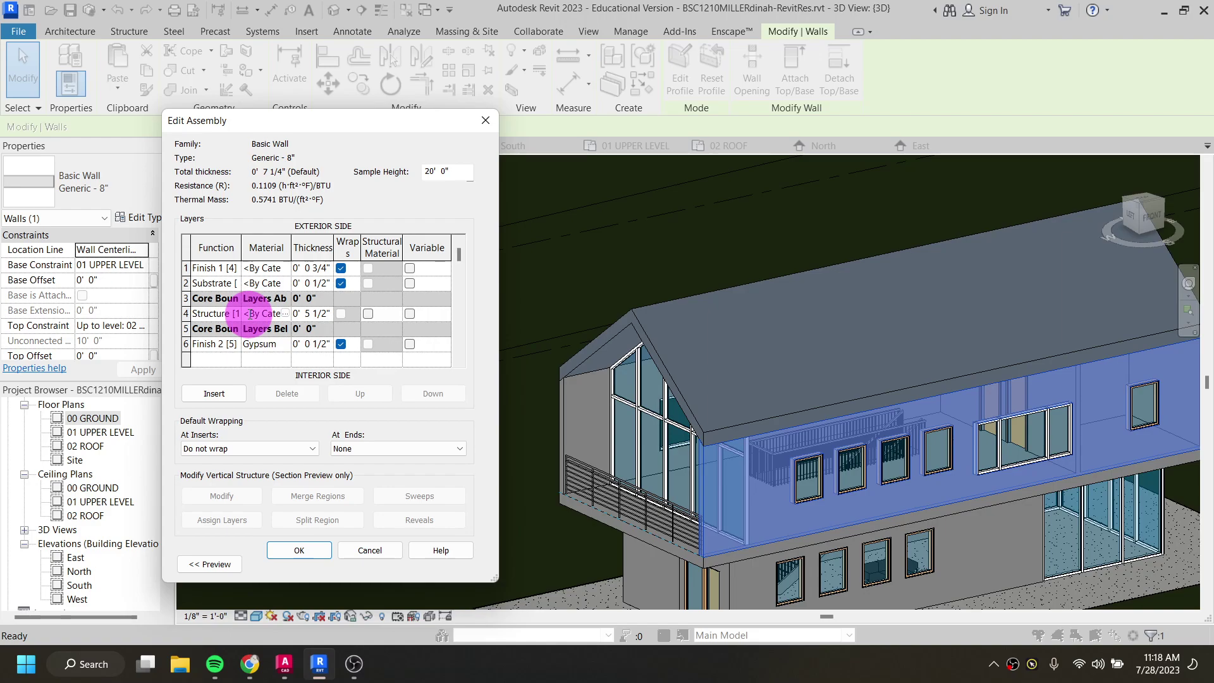
{"action": "left_click", "coordinate": [283, 313]}
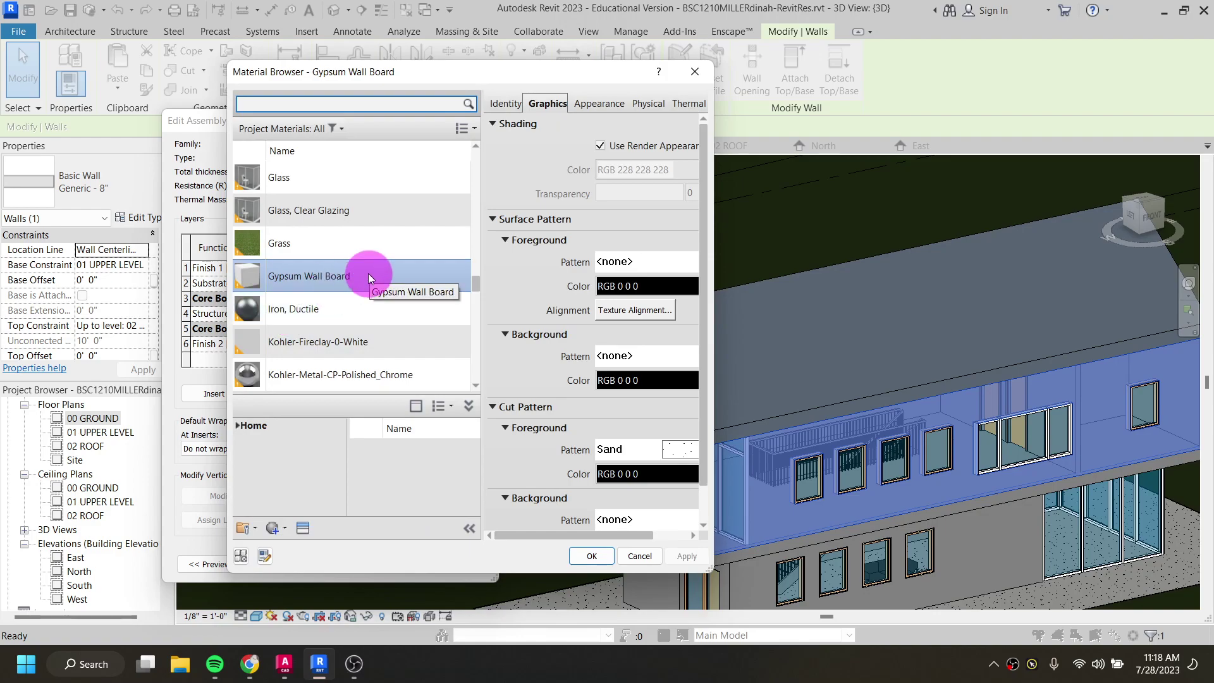
{"action": "type", "text": "sof"}
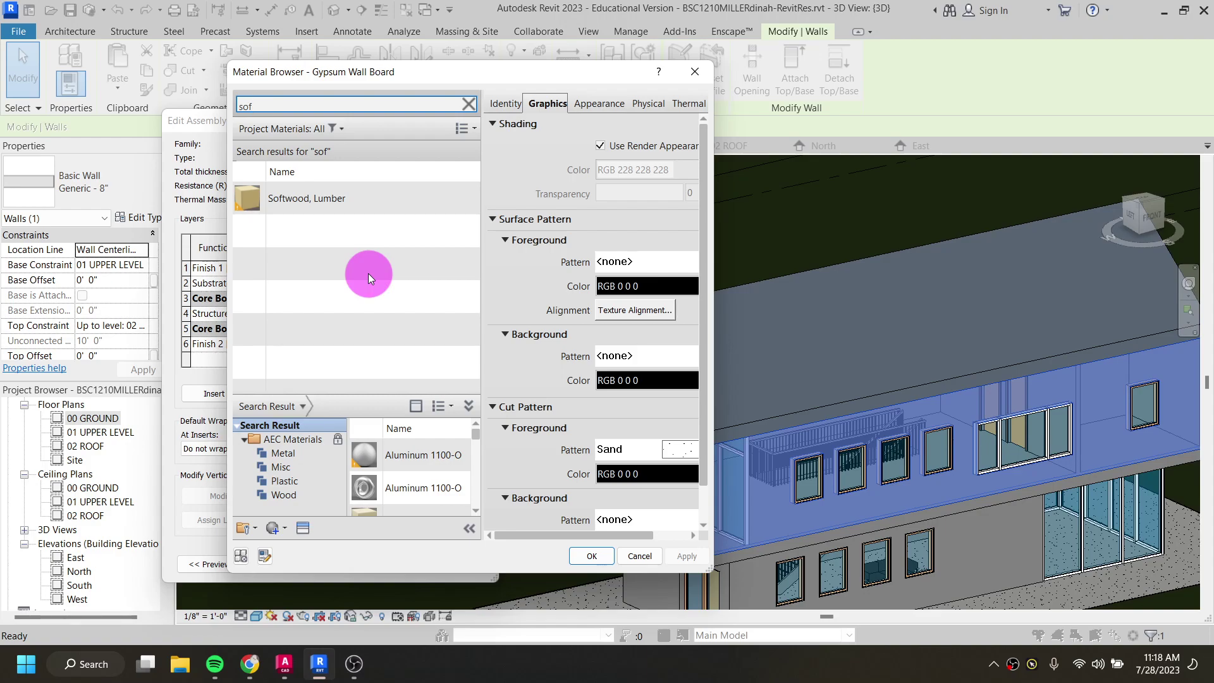
{"action": "key", "text": "BackSpace"}
{"action": "key", "text": "BackSpace"}
{"action": "key", "text": "BackSpace"}
{"action": "type", "text": "jois"}
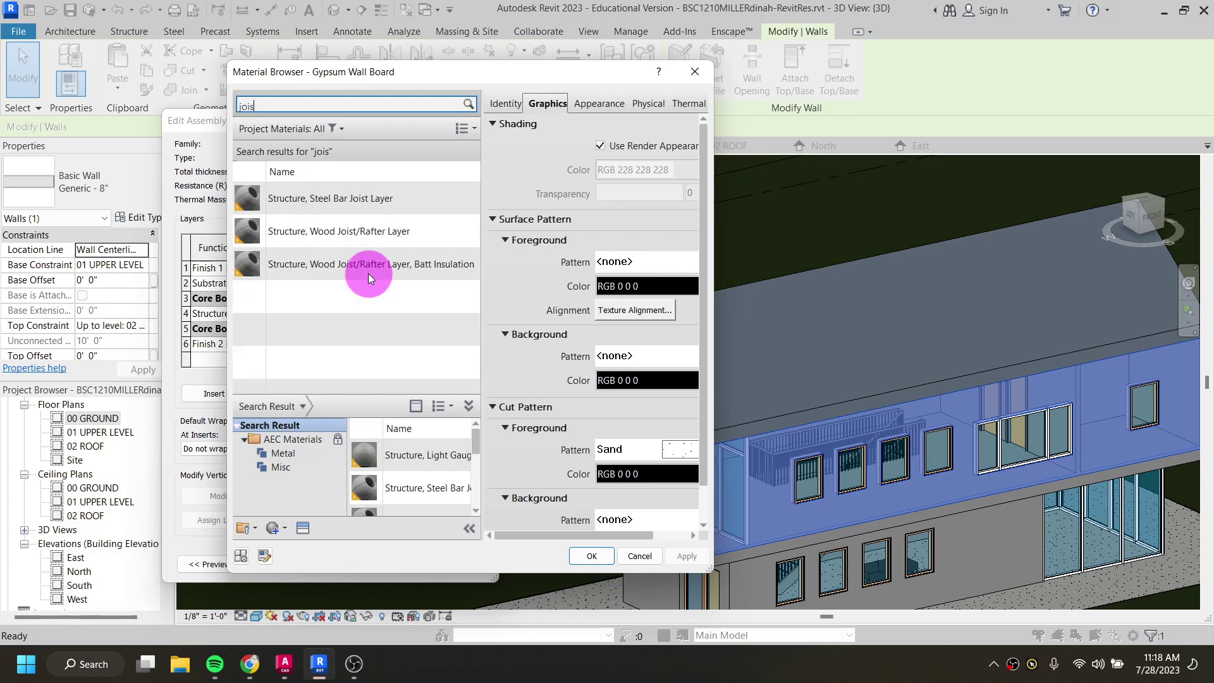
{"action": "left_click", "coordinate": [344, 243]}
{"action": "left_click", "coordinate": [355, 263]}
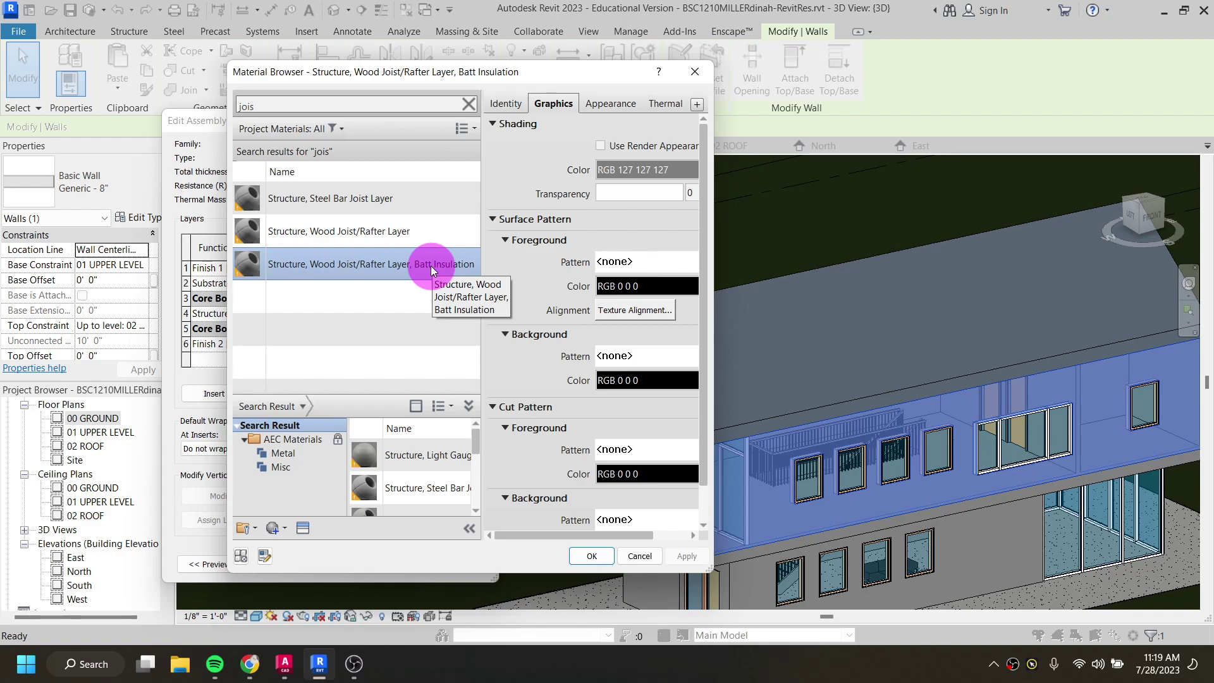
{"action": "left_click", "coordinate": [585, 555]}
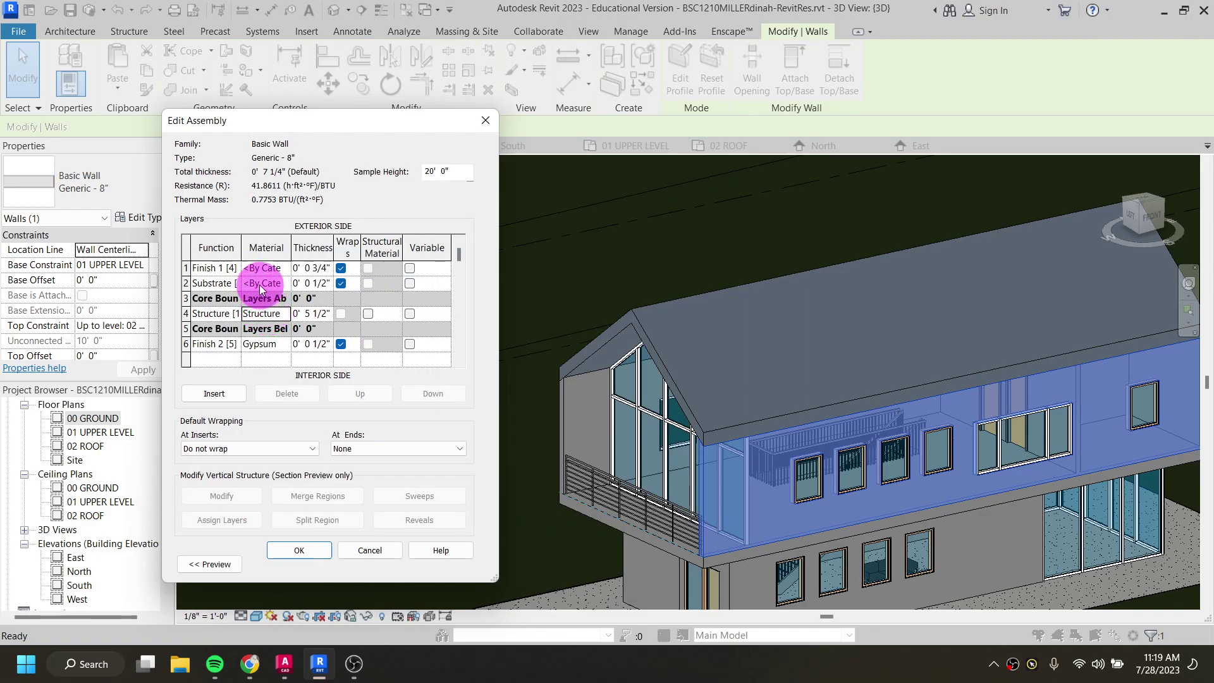
Step: Search 'ply' and assign Plywood, Sheathing to the layer 2 substrate
{"action": "left_click", "coordinate": [256, 285]}
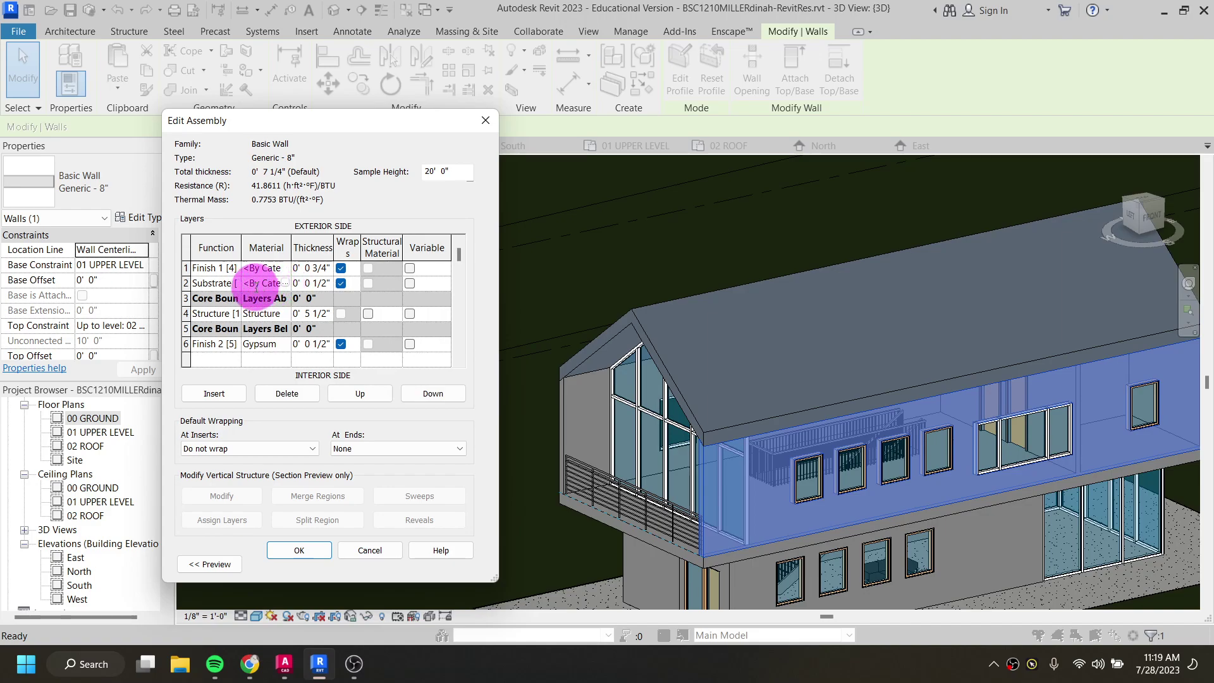
{"action": "left_click", "coordinate": [285, 283]}
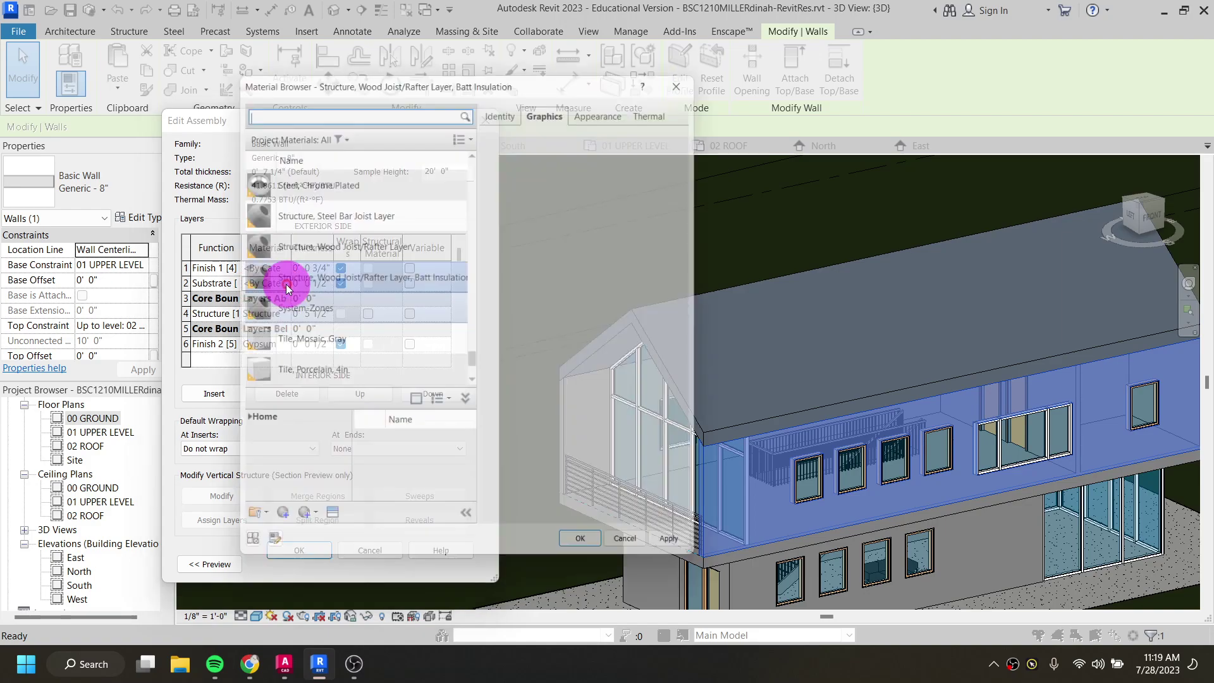
{"action": "type", "text": "ply"}
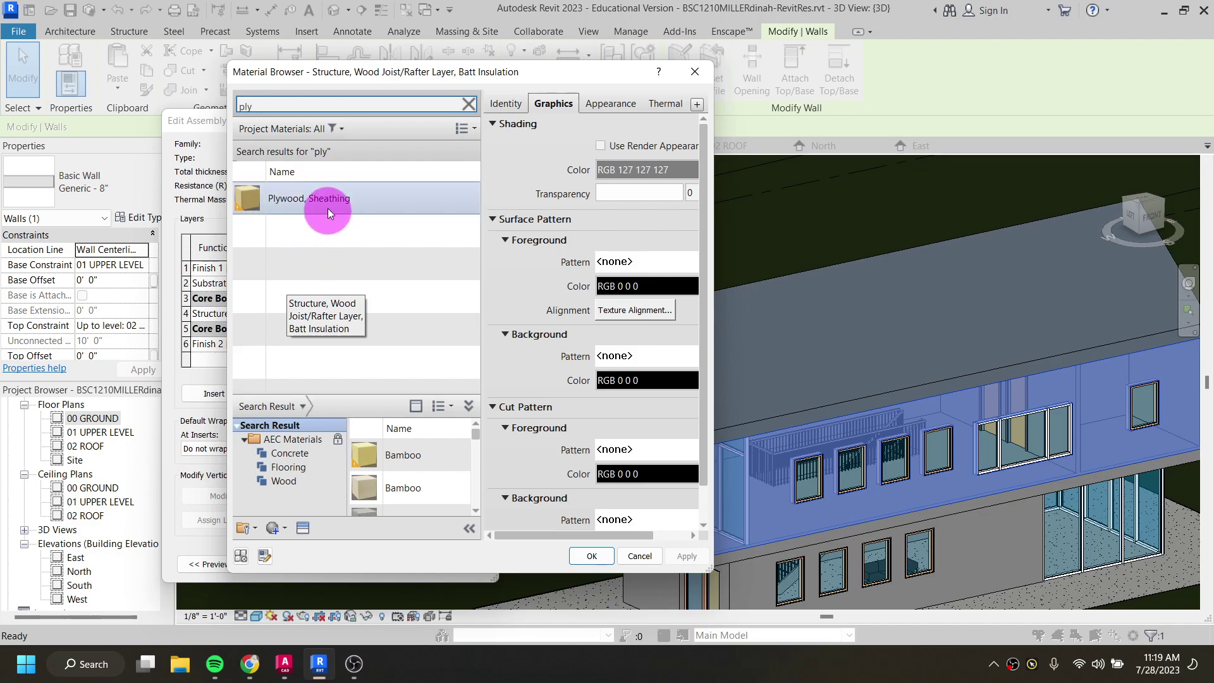
{"action": "left_click", "coordinate": [325, 200]}
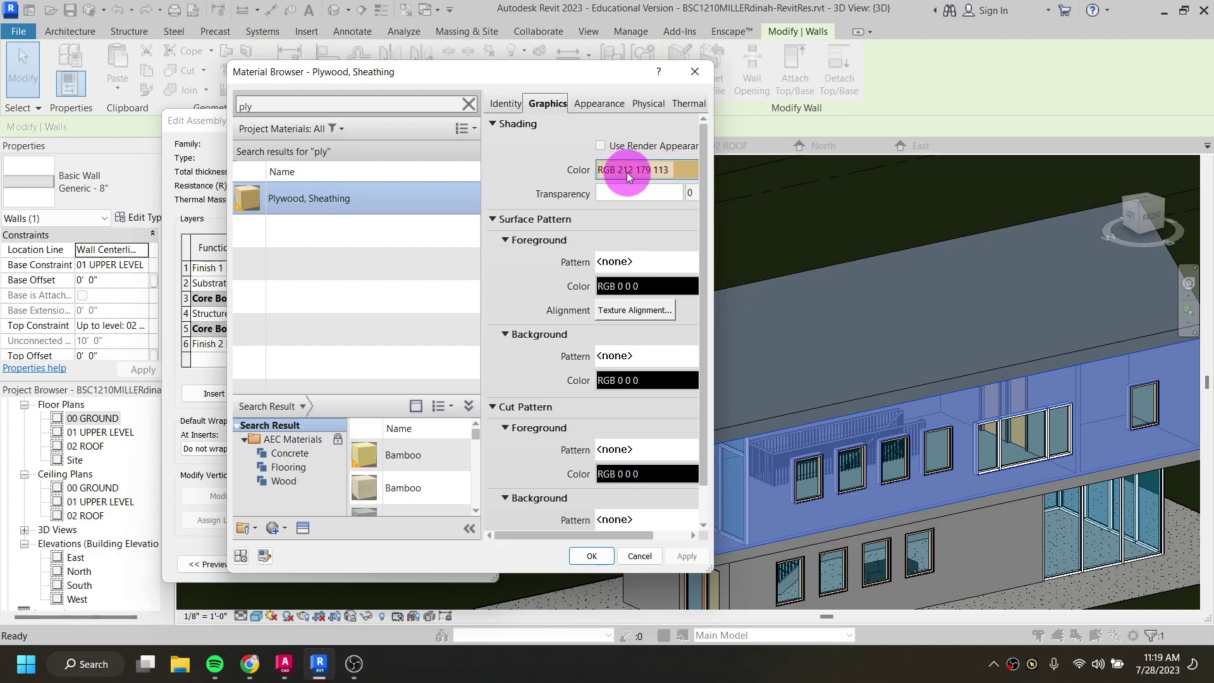
{"action": "left_click", "coordinate": [588, 556]}
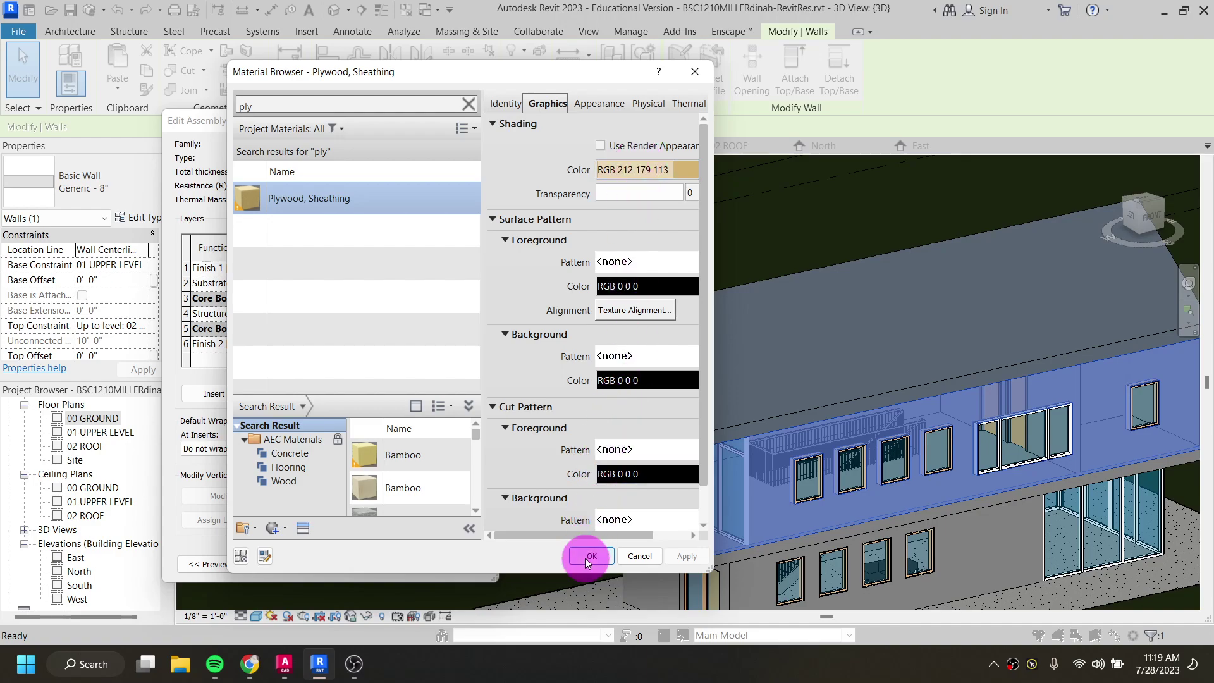
{"action": "left_click", "coordinate": [587, 556]}
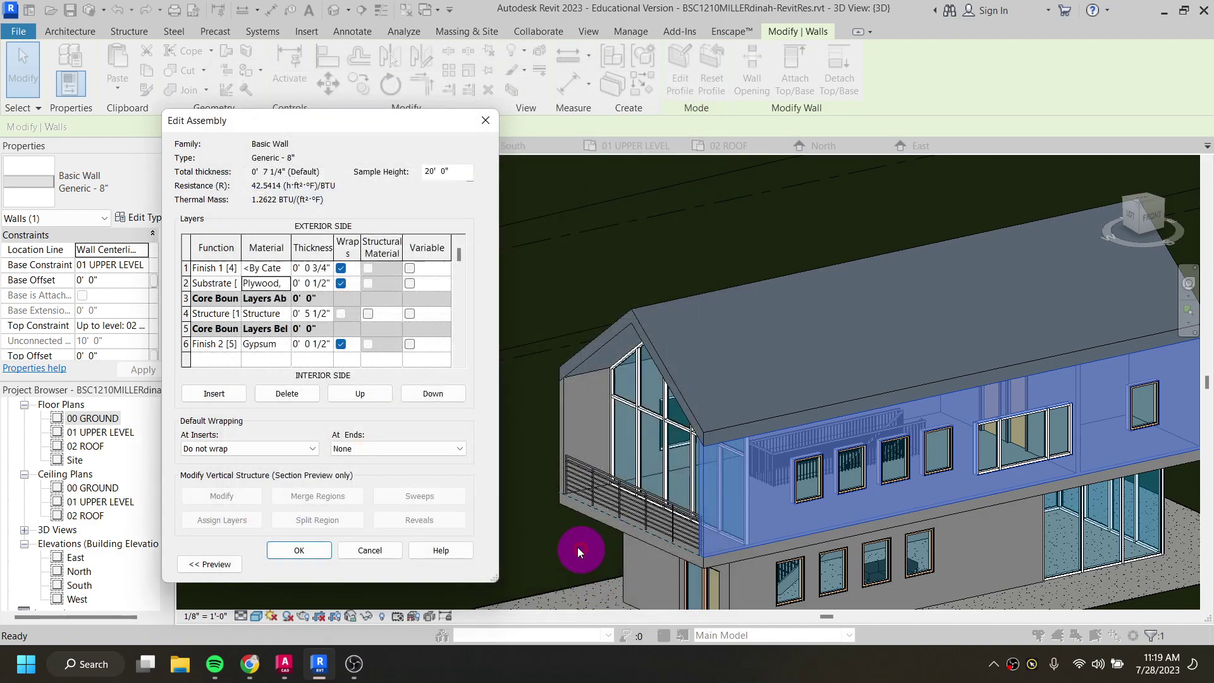
Step: From layer 1's material browser, create a new blank material named Default New Material
{"action": "left_click", "coordinate": [260, 271]}
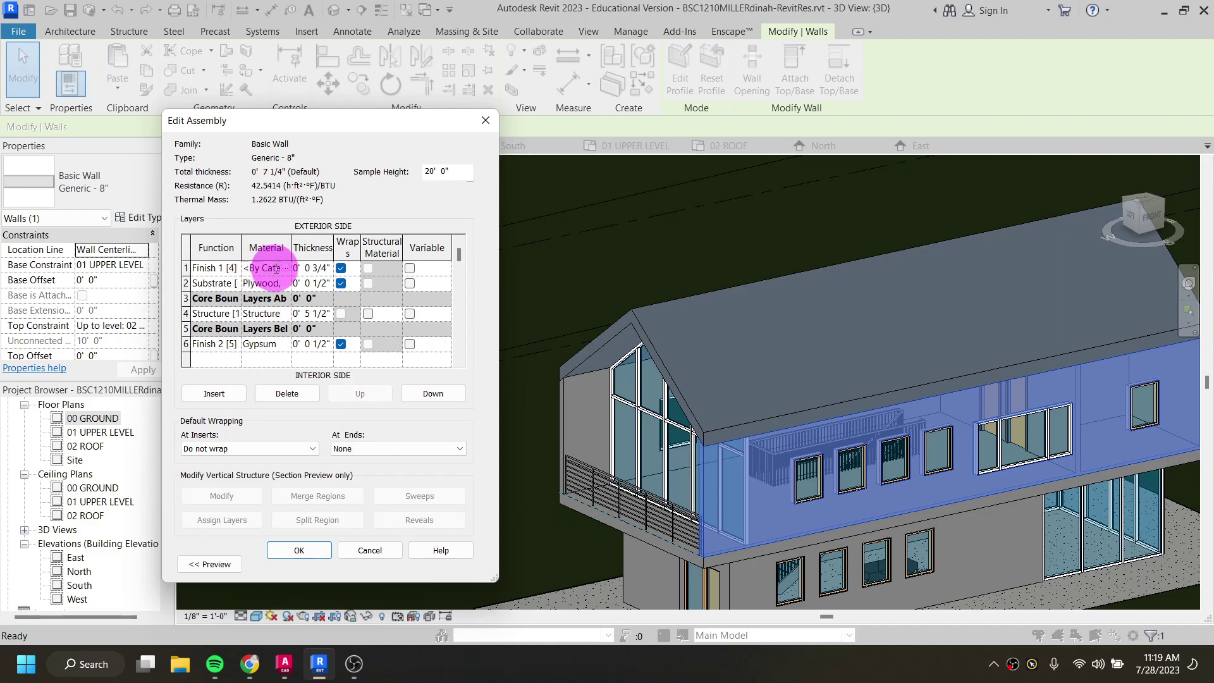
{"action": "left_click", "coordinate": [284, 269]}
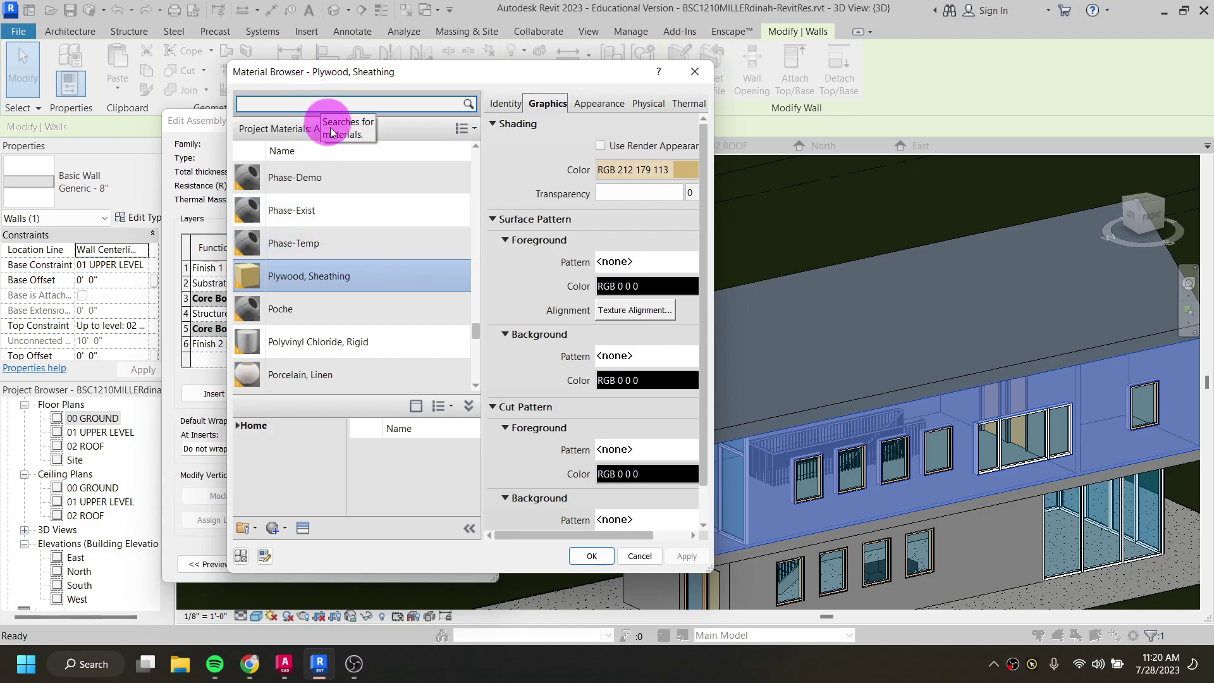
{"action": "left_click", "coordinate": [303, 528]}
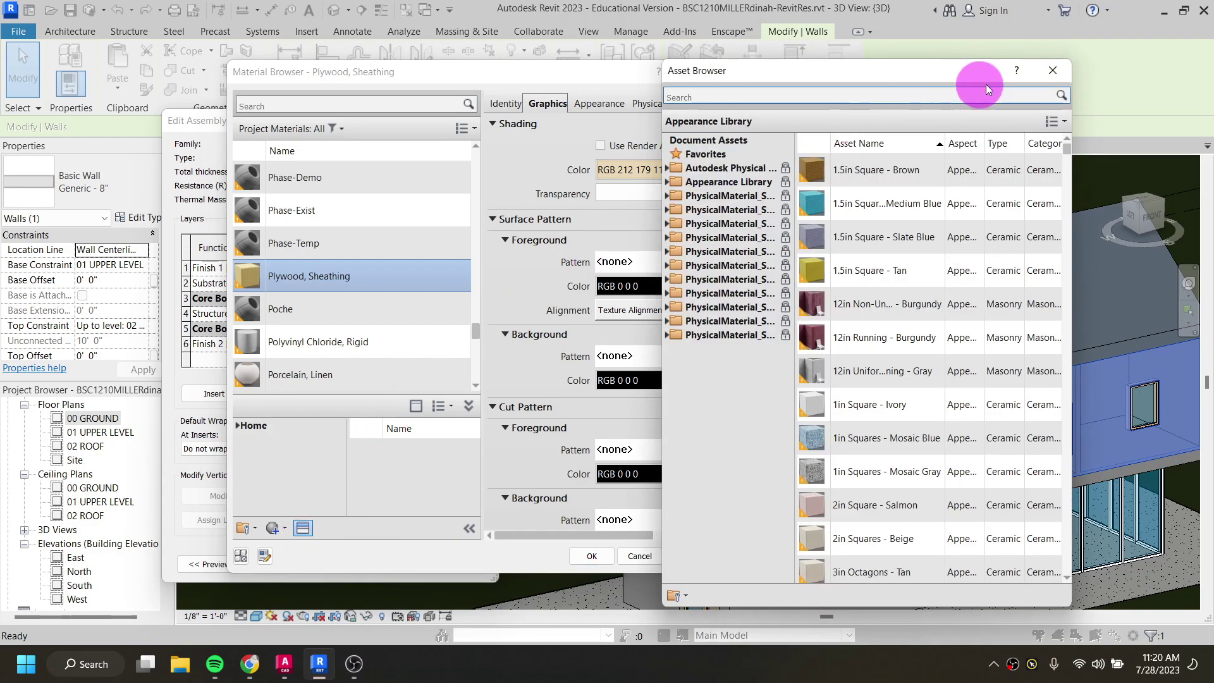
{"action": "left_click", "coordinate": [1053, 70]}
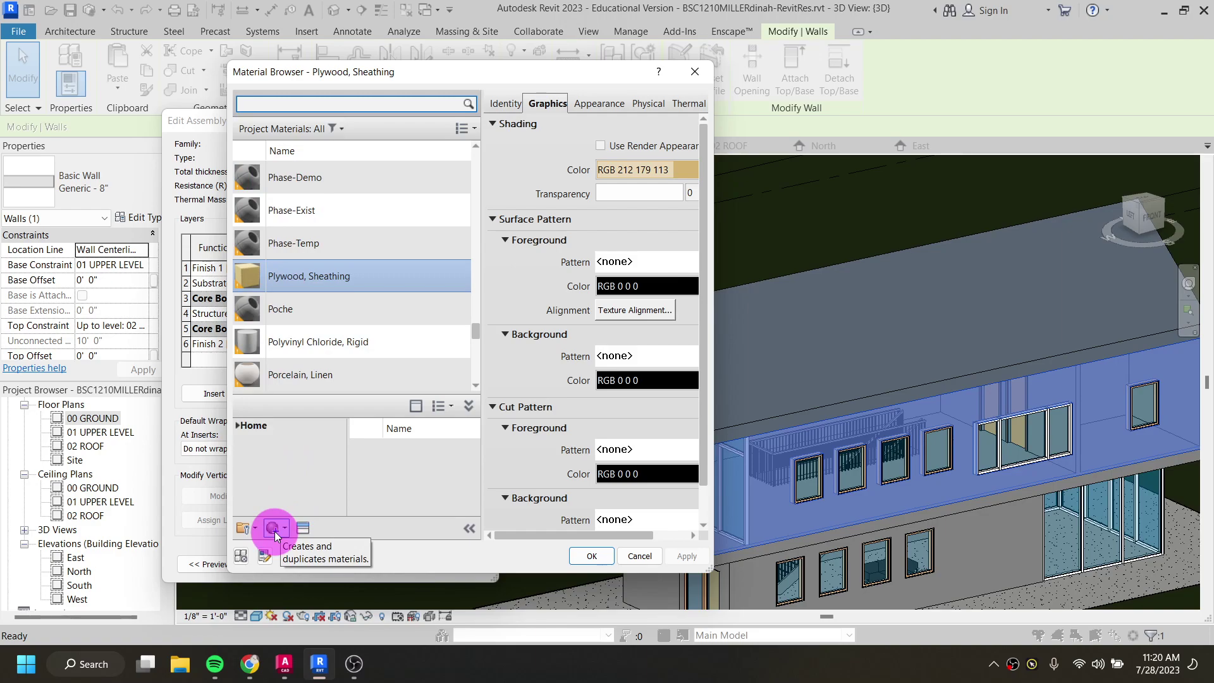
{"action": "left_click", "coordinate": [285, 529]}
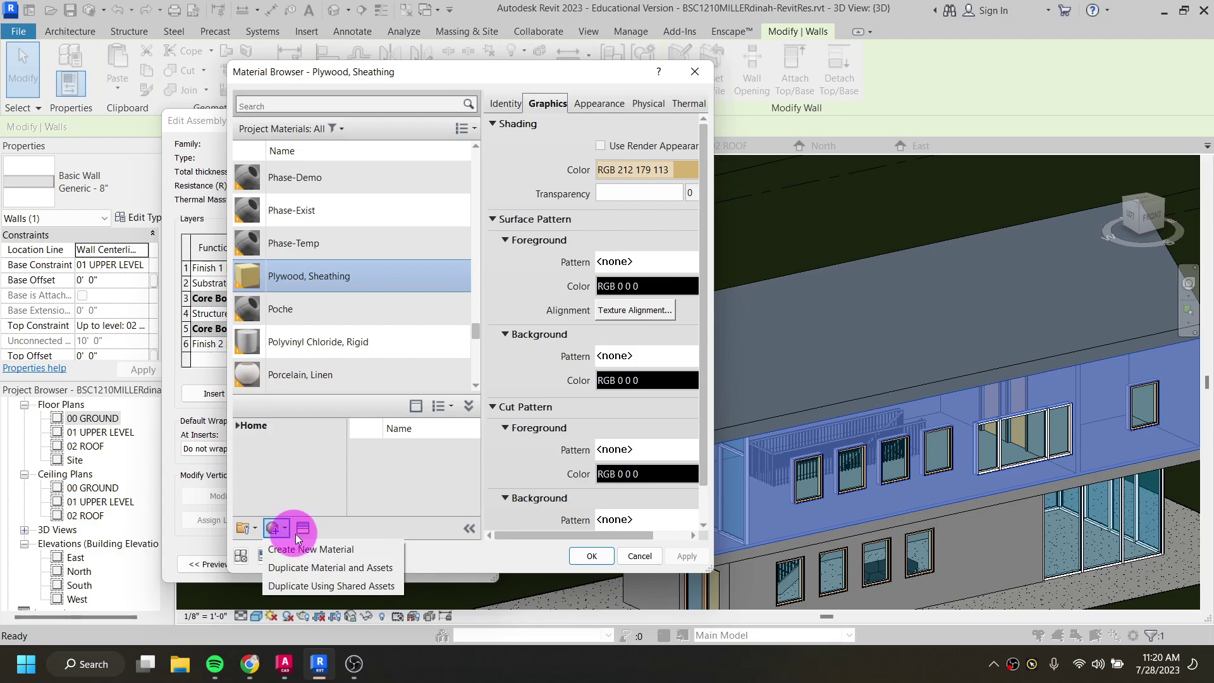
{"action": "left_click", "coordinate": [304, 550]}
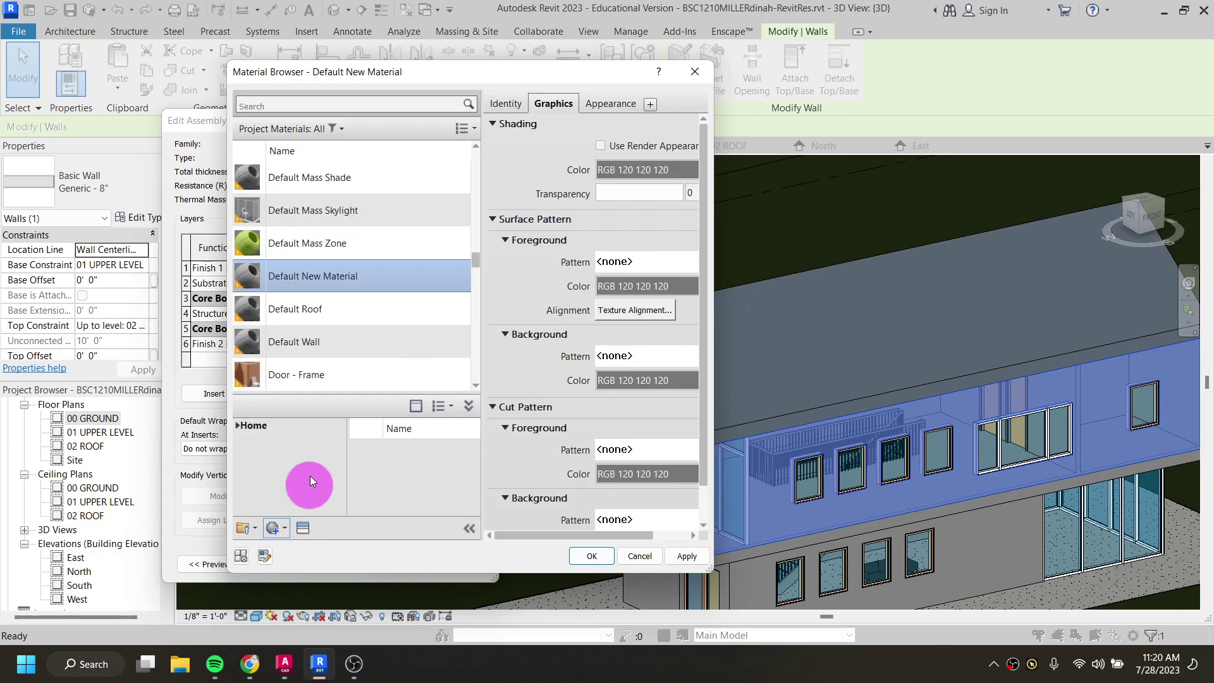
Step: Rename Default New Material to SIDING and show its Appearance tab in a widened dialog
{"action": "right_click", "coordinate": [295, 279]}
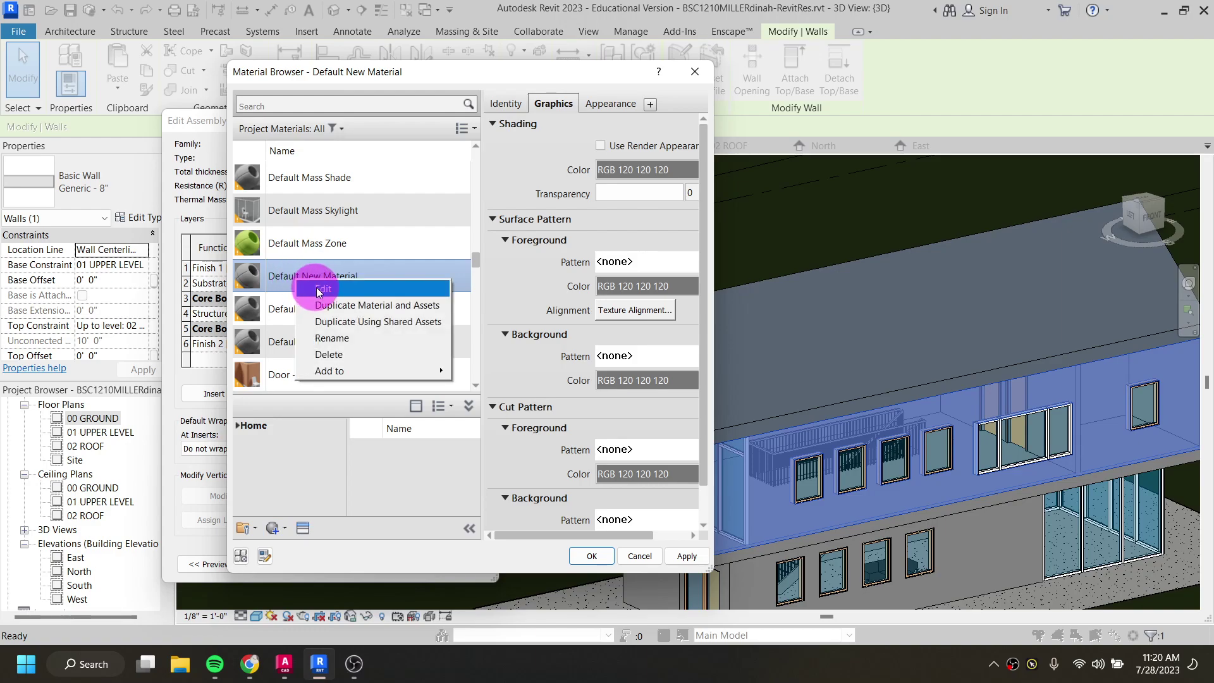
{"action": "left_click", "coordinate": [354, 337]}
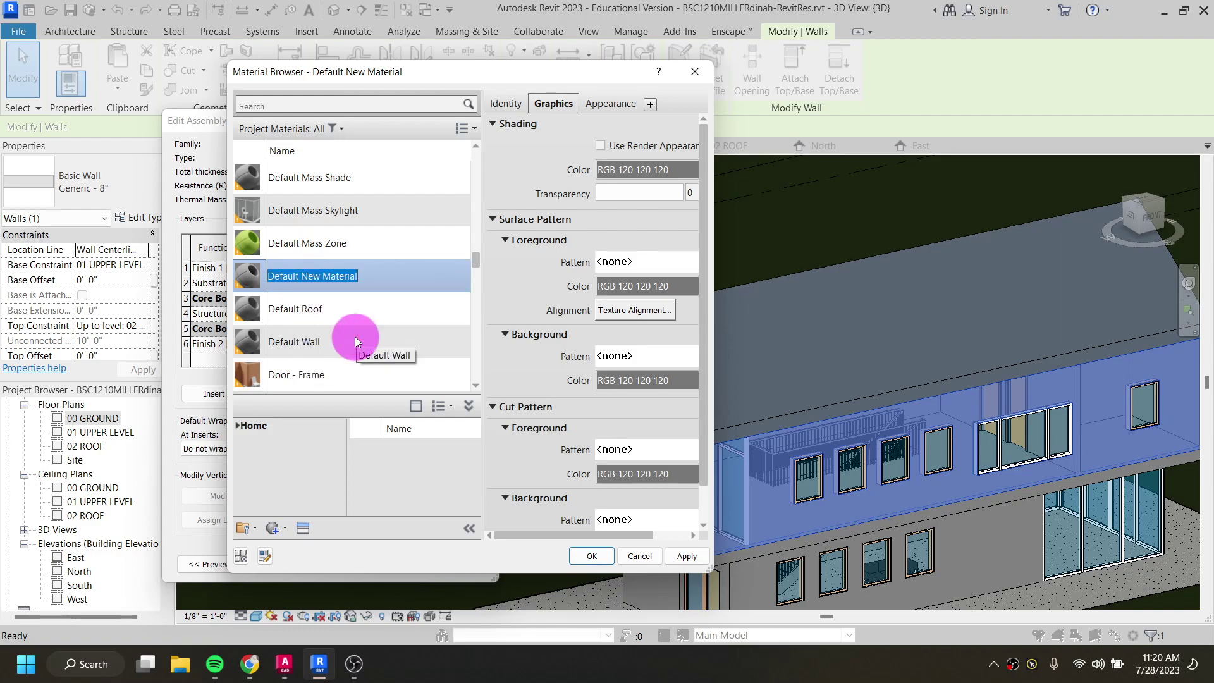
{"action": "key", "text": "Caps_Lock"}
{"action": "type", "text": "SIDING"}
{"action": "key", "text": "Return"}
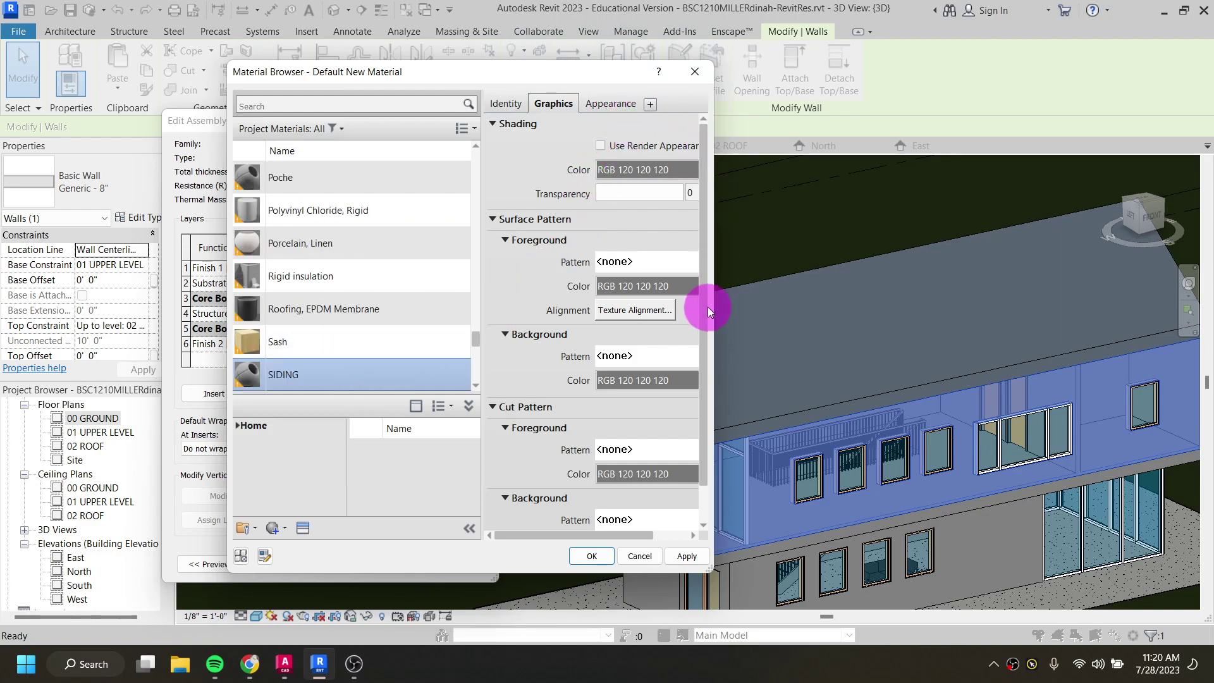
{"action": "left_click_drag", "start_coordinate": [715, 314], "coordinate": [899, 313]}
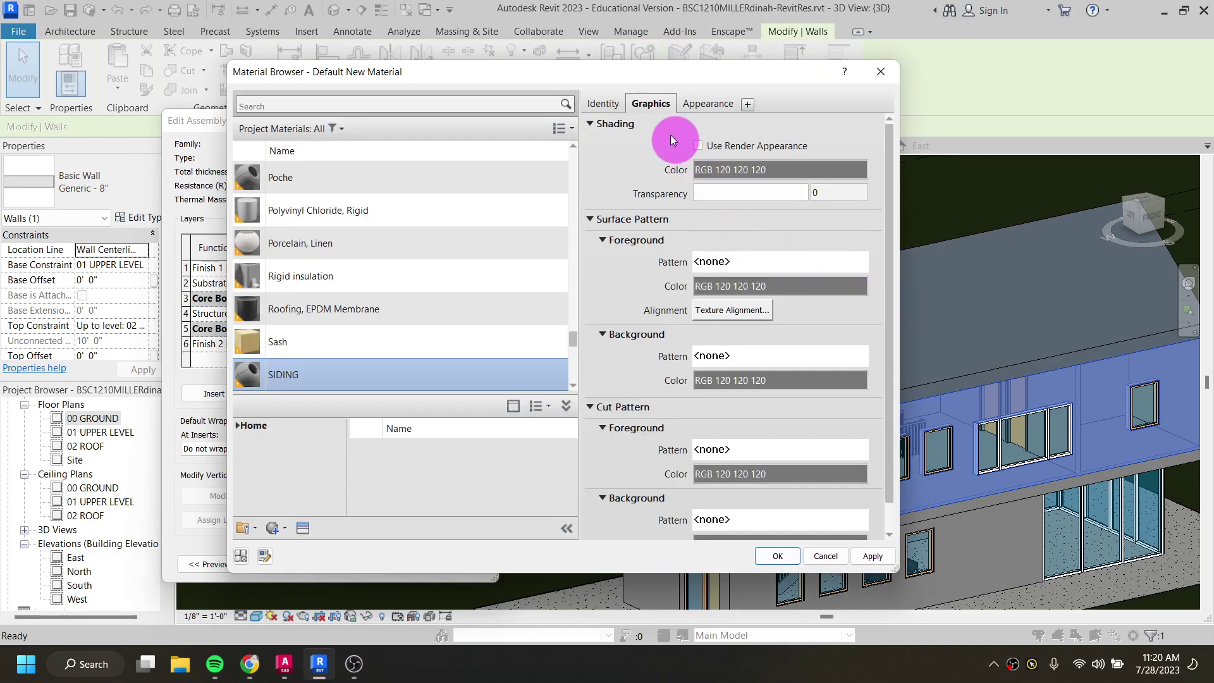
{"action": "left_click", "coordinate": [702, 105]}
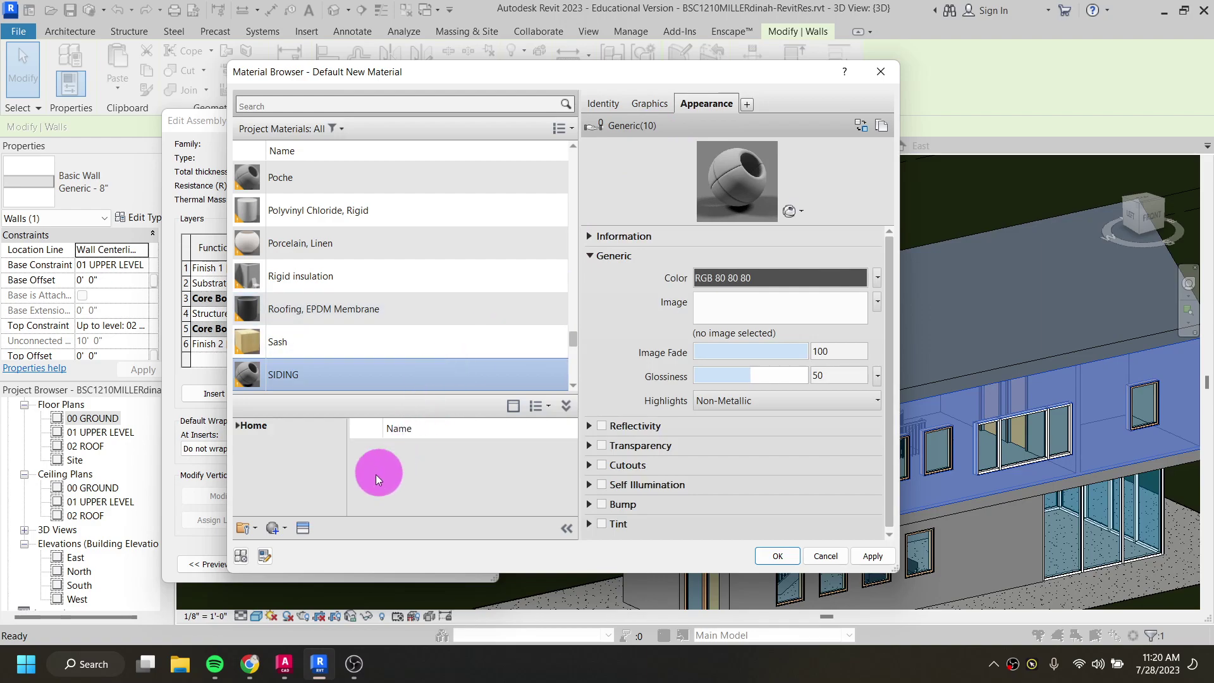
Step: In the Asset Browser's physical assets, browse the Siding, Stucco and Stone categories
{"action": "left_click", "coordinate": [303, 529]}
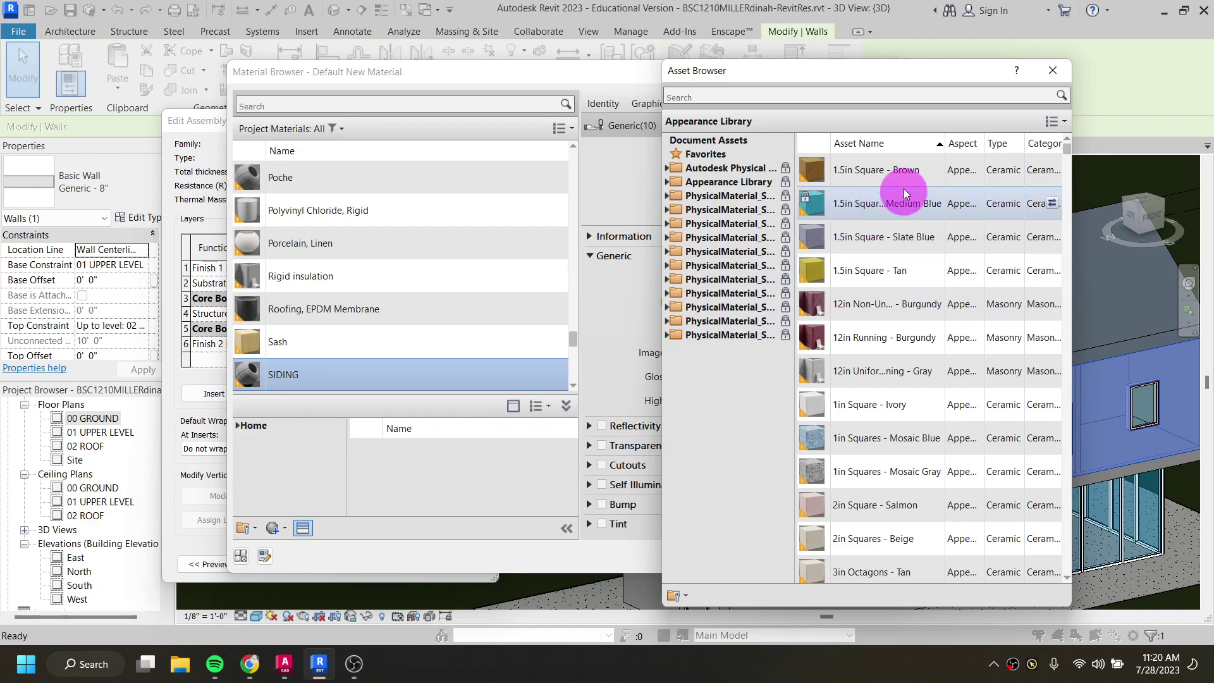
{"action": "left_click_drag", "start_coordinate": [795, 141], "coordinate": [779, 141]}
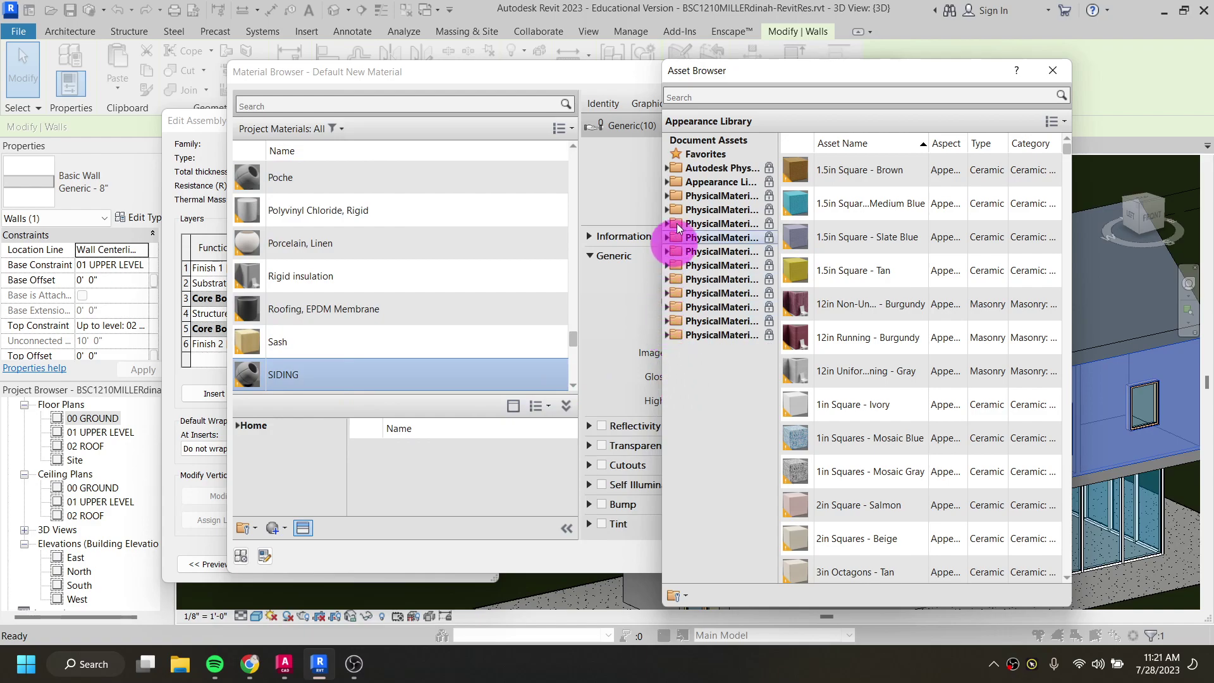
{"action": "left_click", "coordinate": [668, 167]}
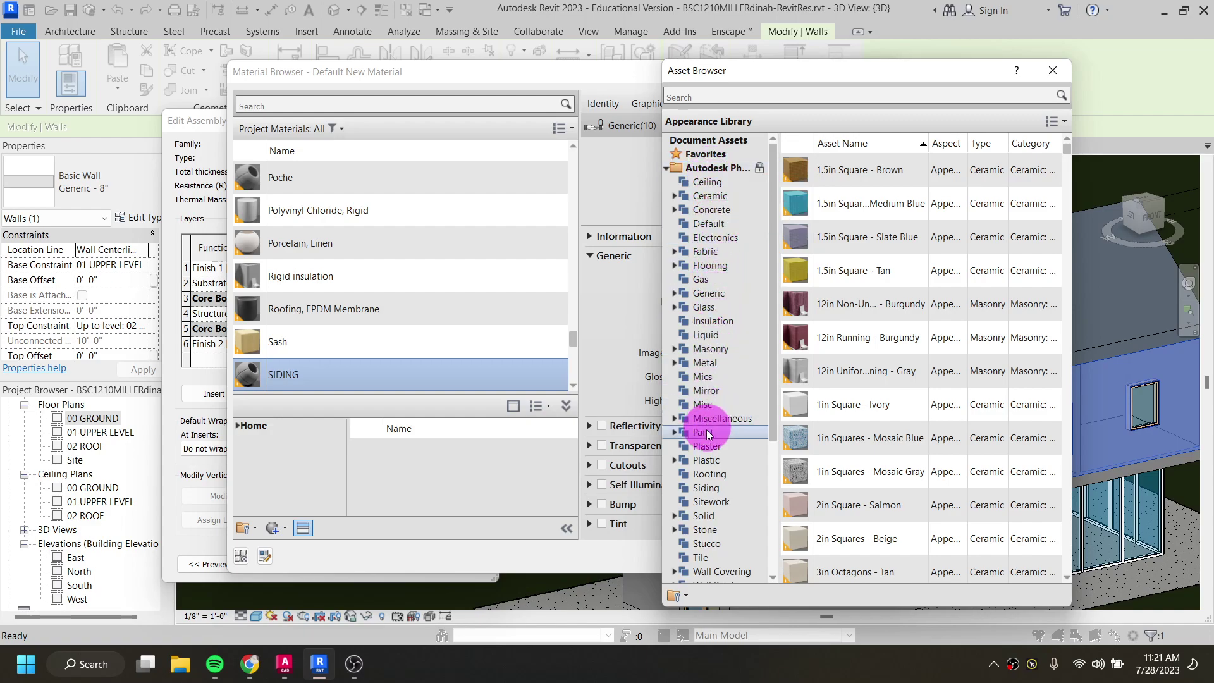
{"action": "left_click", "coordinate": [706, 491]}
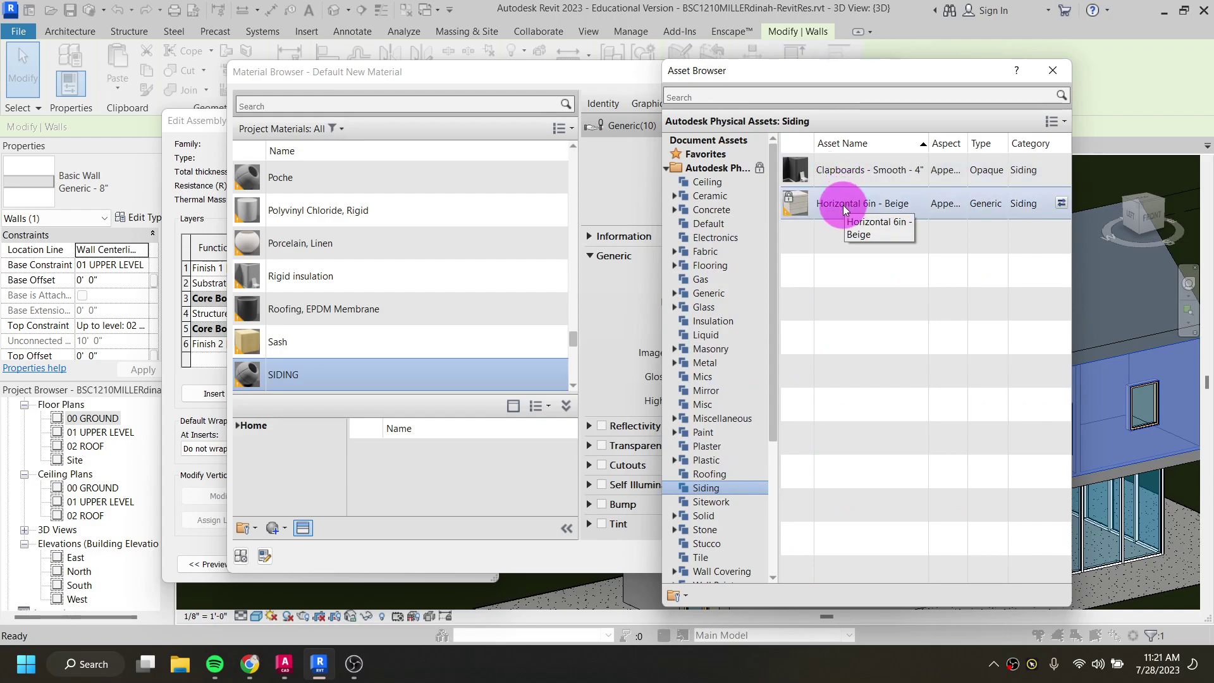
{"action": "left_click", "coordinate": [706, 545]}
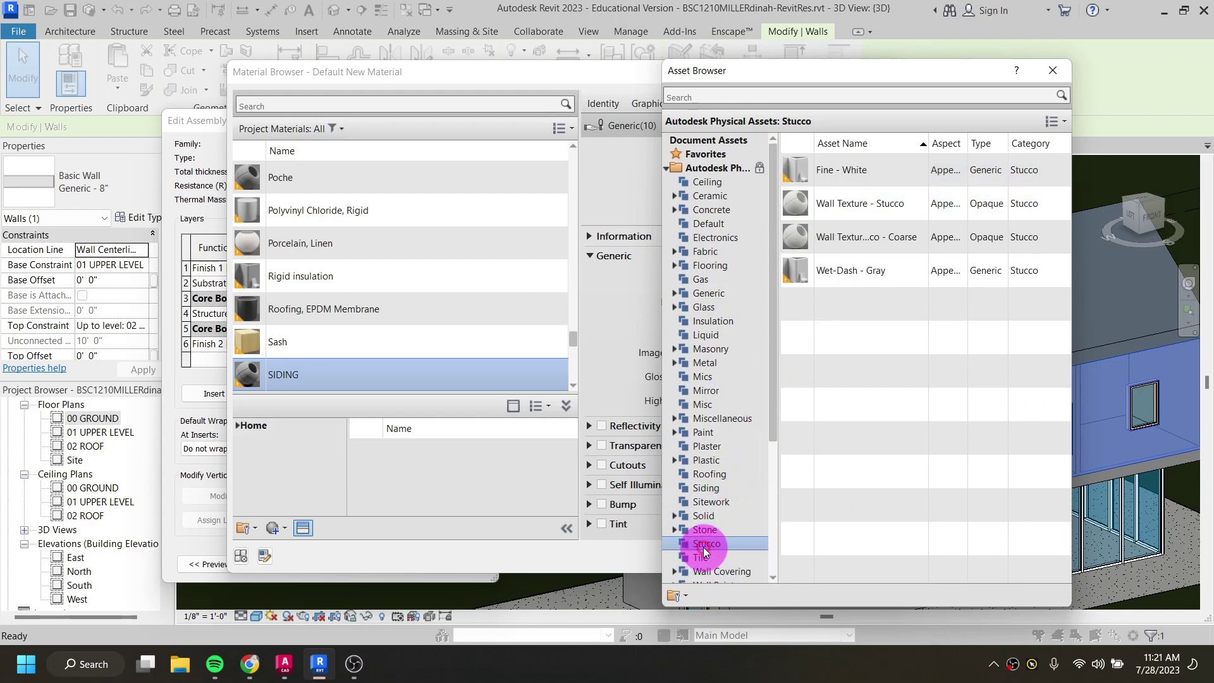
{"action": "left_click", "coordinate": [705, 531]}
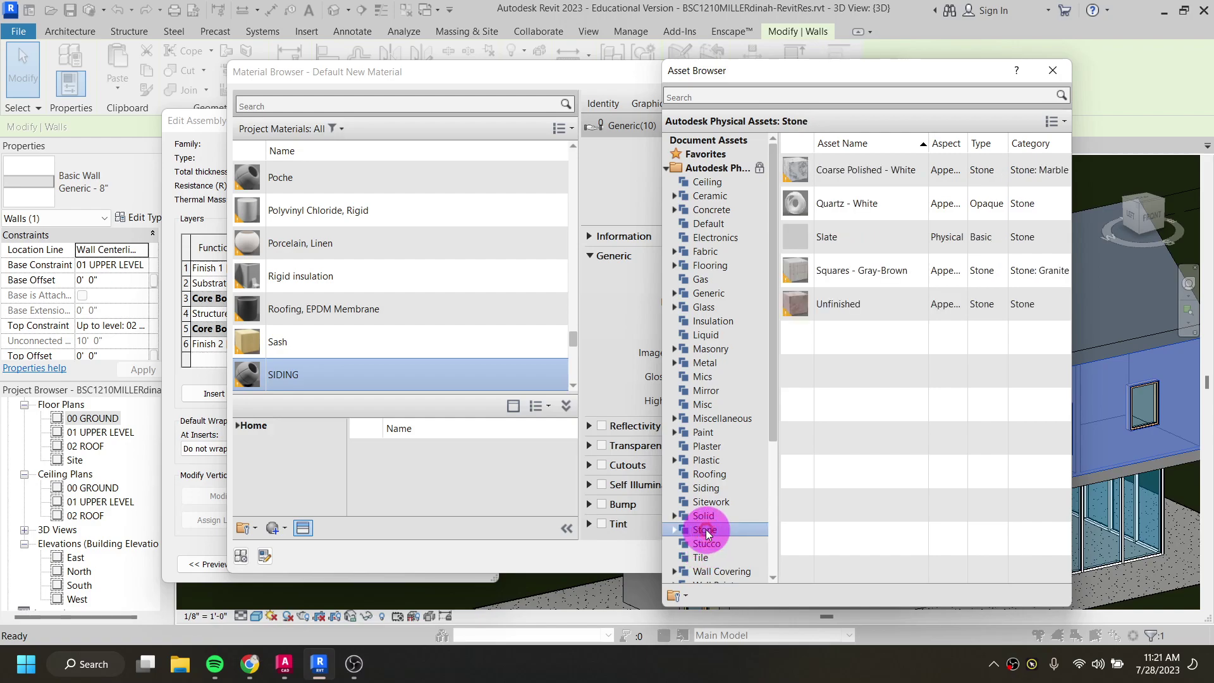
Step: Browse Roofing, Plaster, Paint and Masonry, then return to Siding and start an asset search
{"action": "left_click", "coordinate": [709, 474]}
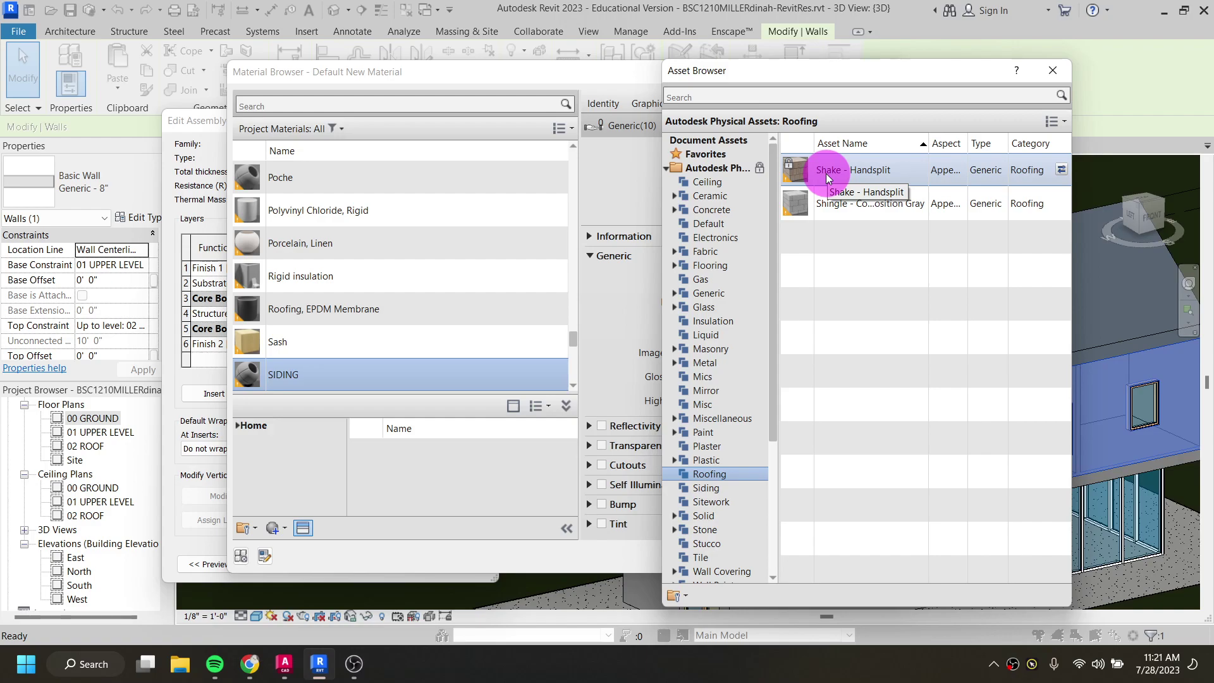
{"action": "left_click", "coordinate": [716, 449]}
{"action": "left_click", "coordinate": [708, 431]}
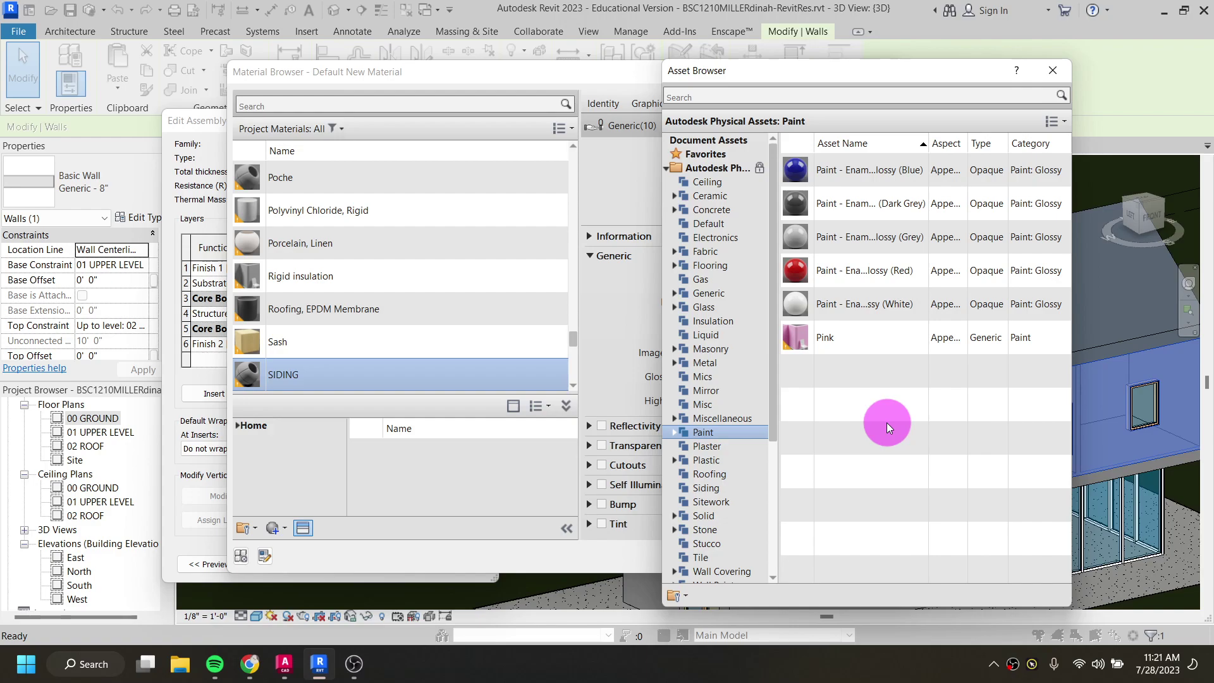
{"action": "left_click", "coordinate": [705, 349]}
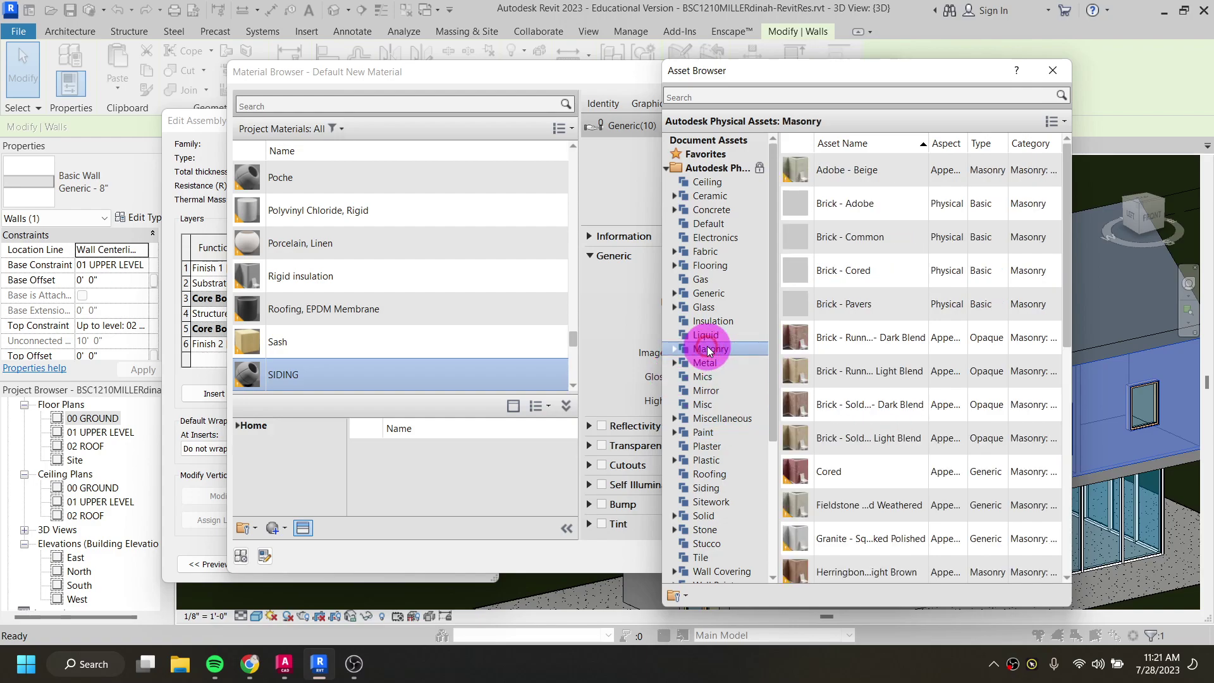
{"action": "scroll", "coordinate": [811, 323], "scroll_direction": "down", "scroll_amount": 5}
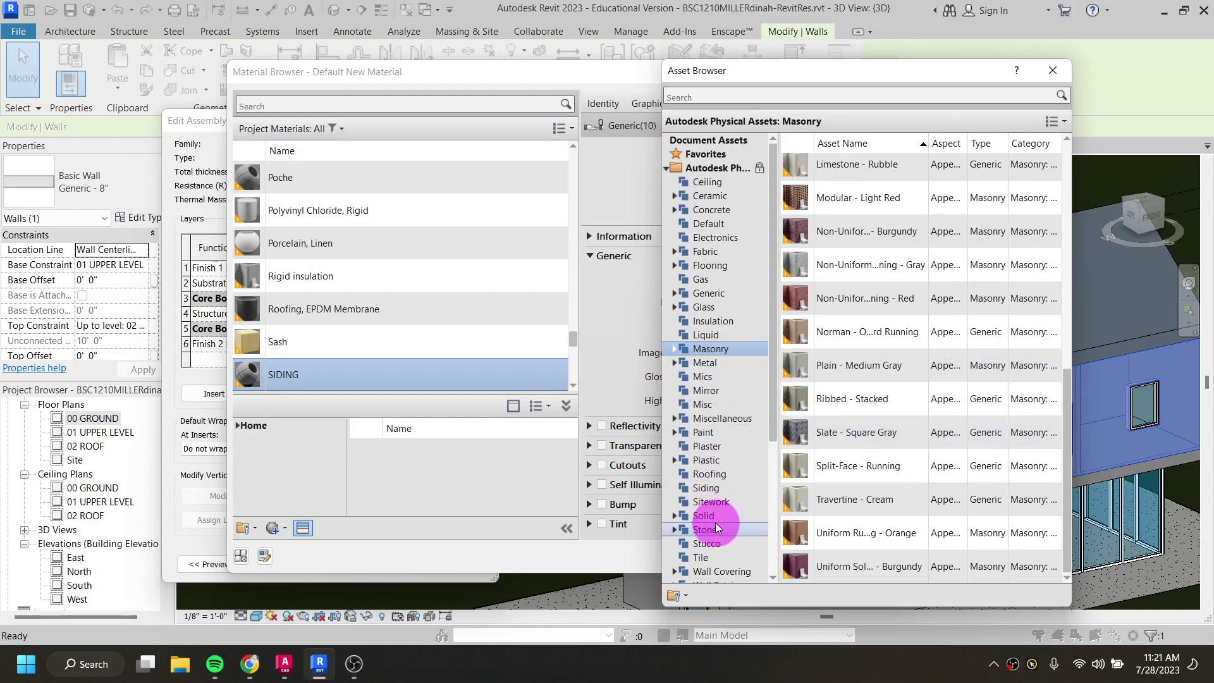
{"action": "left_click", "coordinate": [715, 490]}
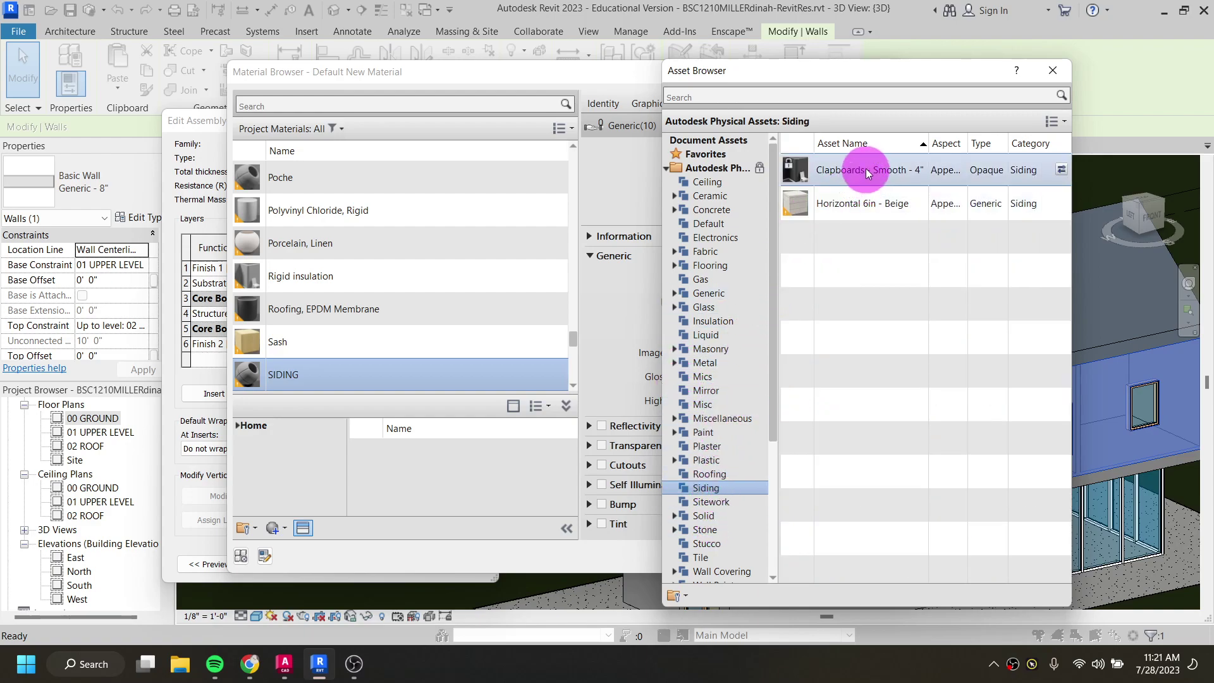
{"action": "left_click", "coordinate": [736, 95]}
Step: Search the asset library for 'BOARD' and apply the Clapboards - Smooth - 4" appearance to SIDING
{"action": "type", "text": "BA"}
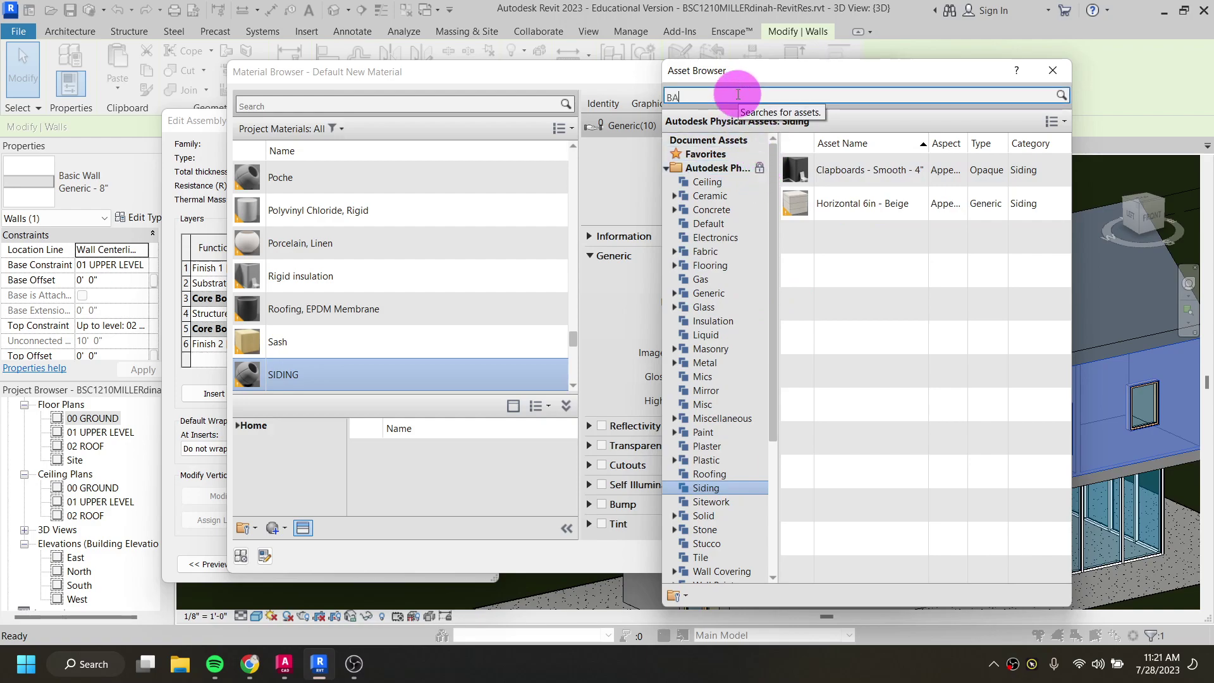
{"action": "key", "text": "Num_Lock"}
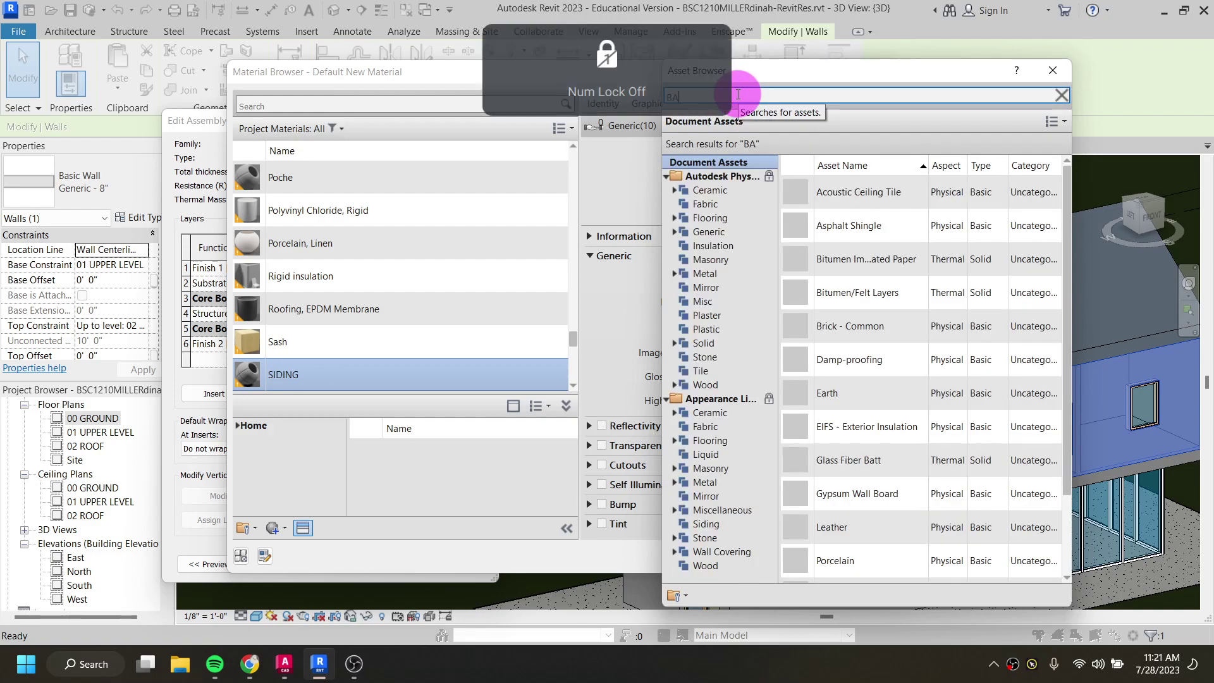
{"action": "left_click", "coordinate": [730, 176]}
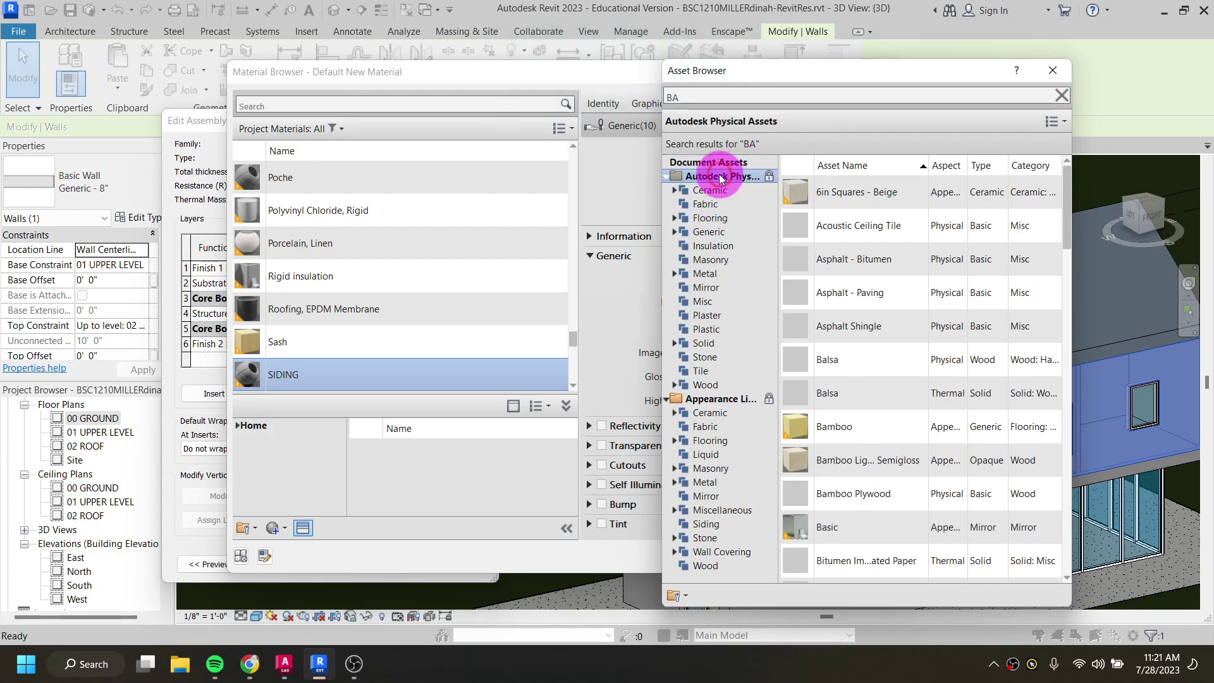
{"action": "double_click", "coordinate": [742, 96]}
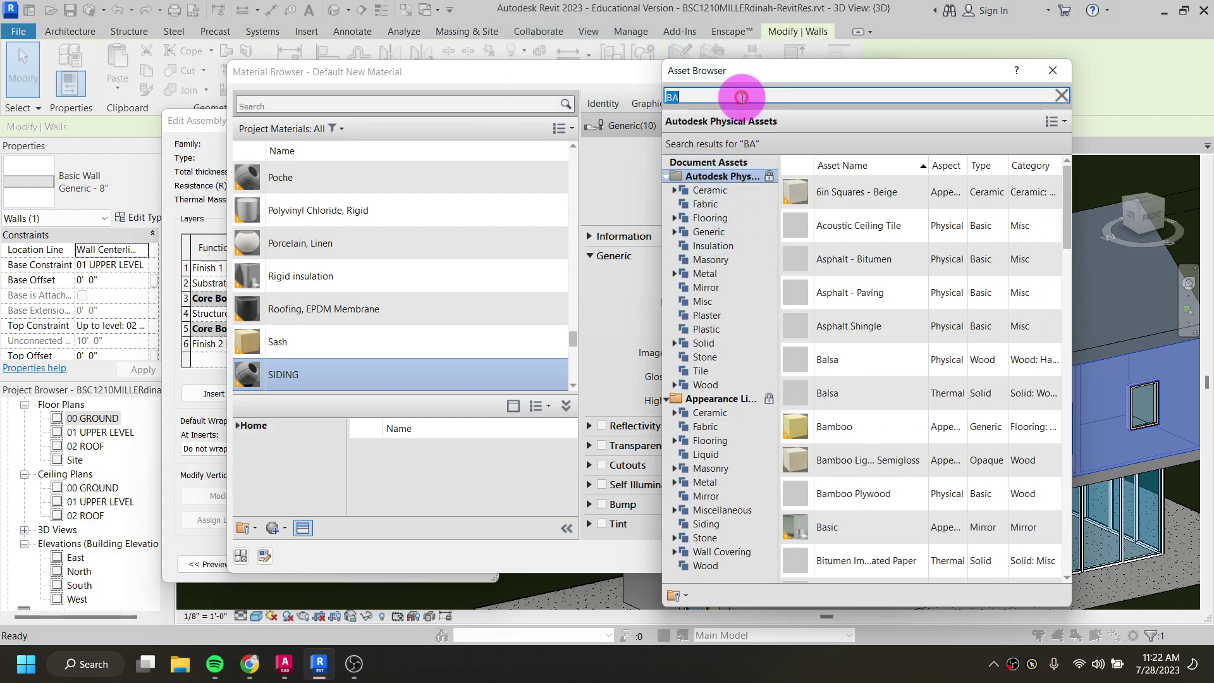
{"action": "left_click", "coordinate": [743, 96]}
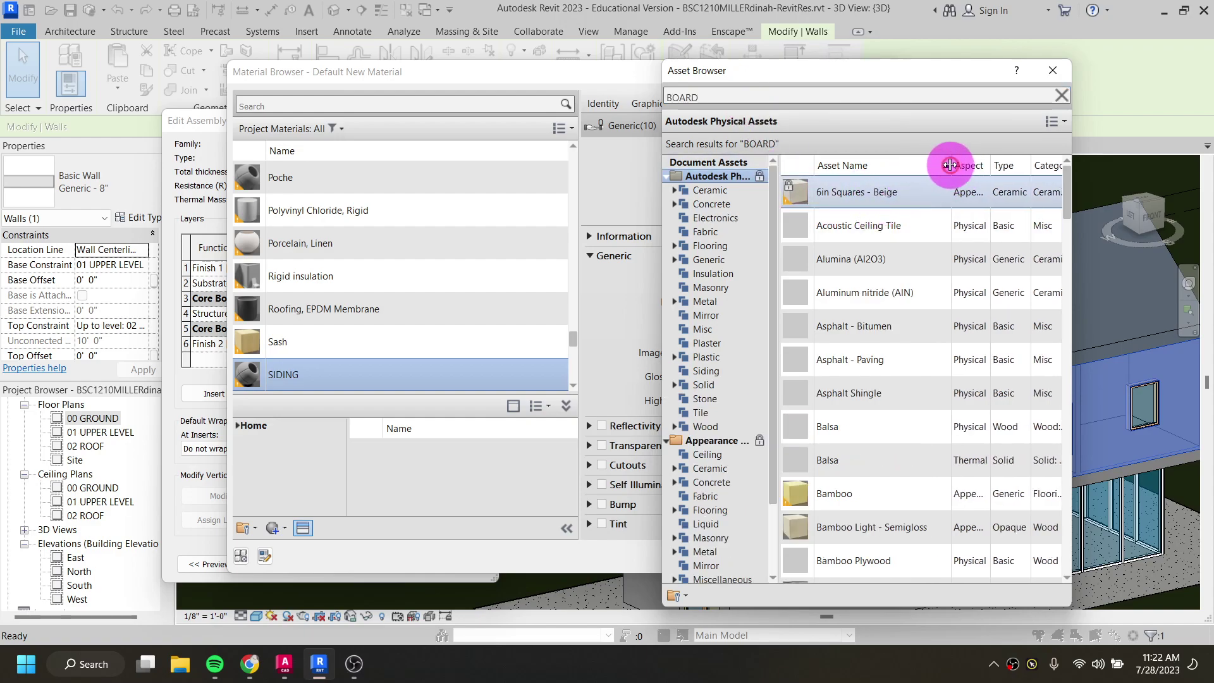
{"action": "scroll", "coordinate": [910, 263], "scroll_direction": "down", "scroll_amount": 3}
{"action": "scroll", "coordinate": [909, 266], "scroll_direction": "down", "scroll_amount": 3}
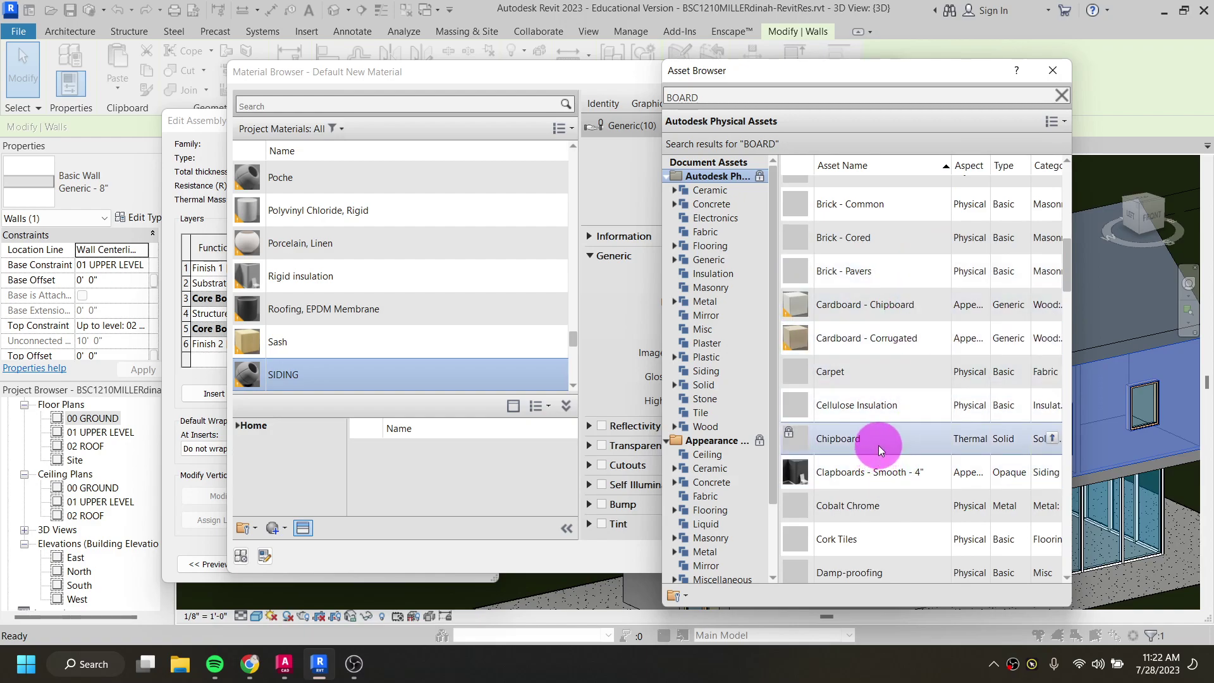
{"action": "scroll", "coordinate": [878, 445], "scroll_direction": "up", "scroll_amount": 3}
{"action": "scroll", "coordinate": [869, 309], "scroll_direction": "up", "scroll_amount": 1}
{"action": "scroll", "coordinate": [872, 313], "scroll_direction": "down", "scroll_amount": 3}
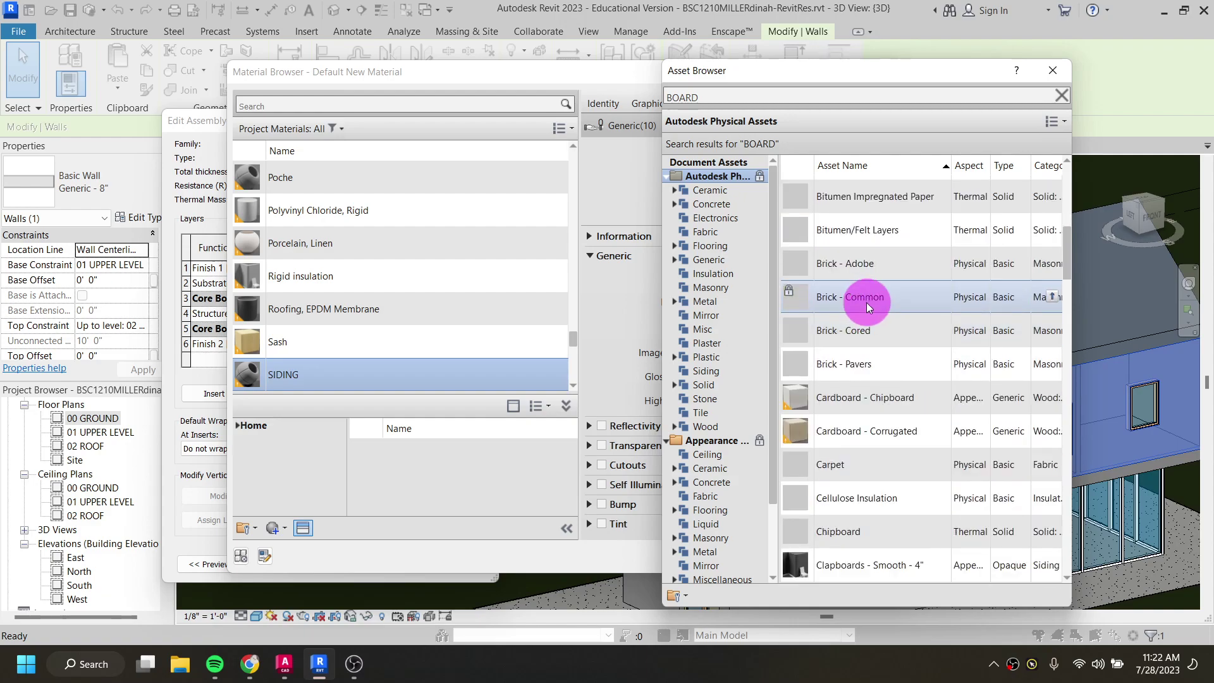
{"action": "scroll", "coordinate": [868, 310], "scroll_direction": "down", "scroll_amount": 10}
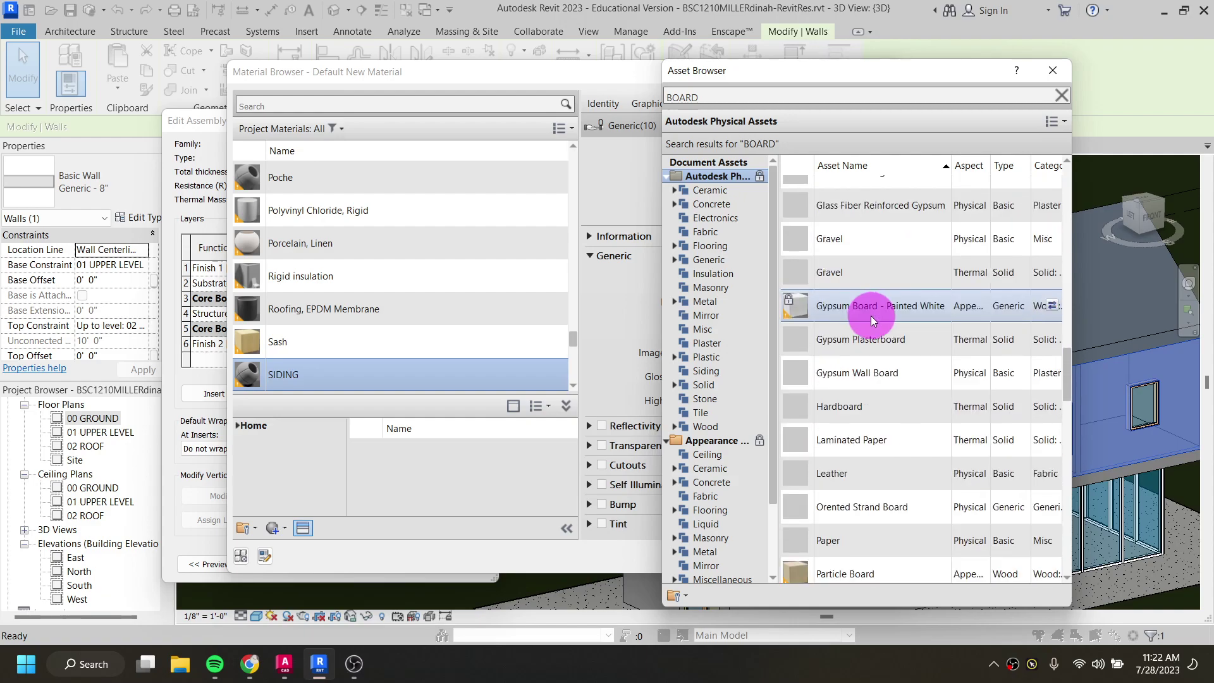
{"action": "scroll", "coordinate": [906, 393], "scroll_direction": "down", "scroll_amount": 5}
{"action": "scroll", "coordinate": [906, 393], "scroll_direction": "down", "scroll_amount": 6}
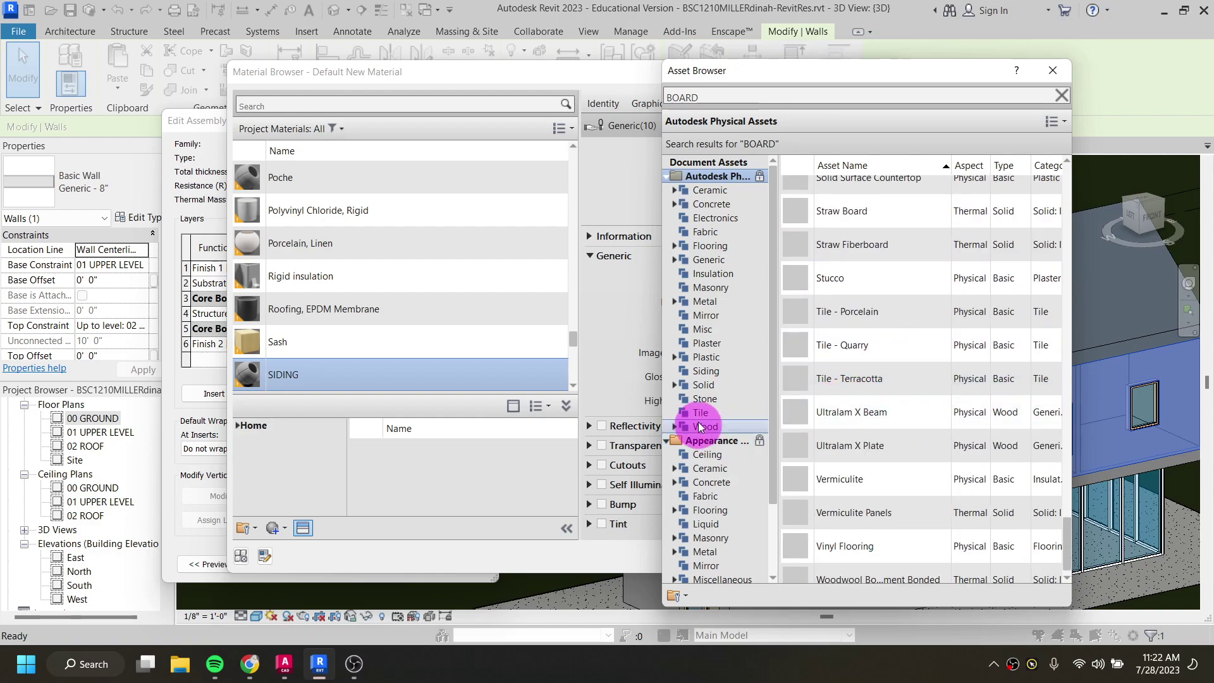
{"action": "left_click", "coordinate": [704, 371]}
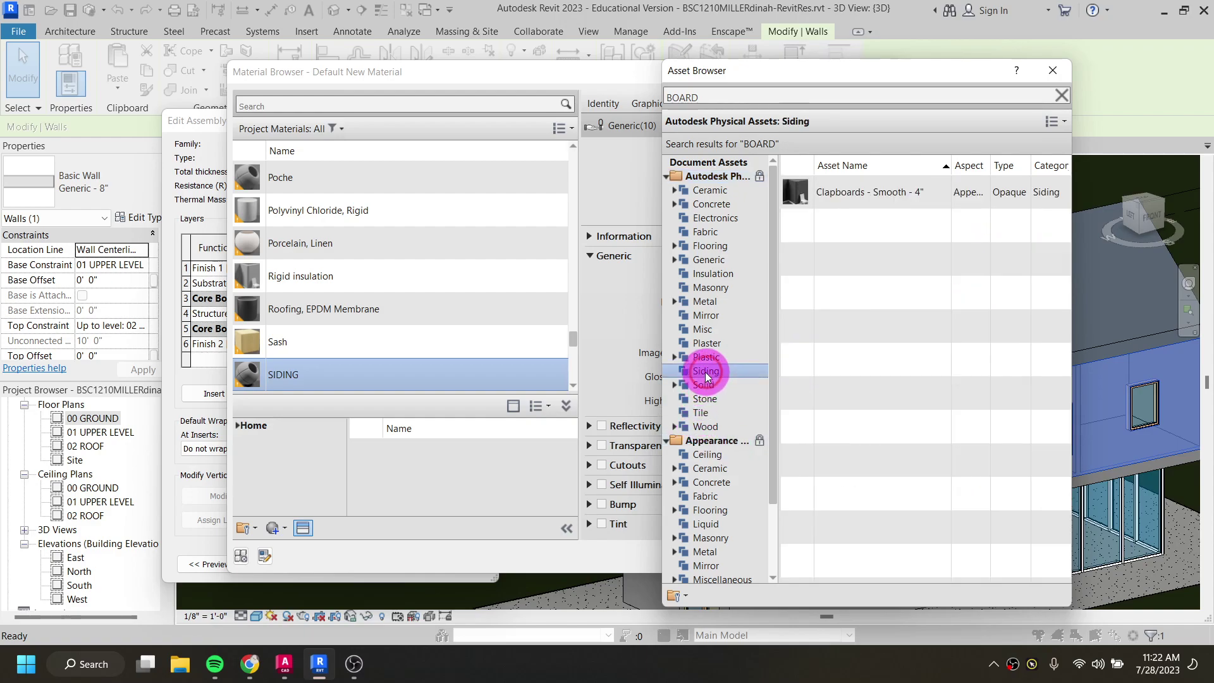
{"action": "double_click", "coordinate": [879, 197]}
{"action": "left_click", "coordinate": [822, 95]}
Step: Browse the Appearance Library's Siding category and replace the appearance with Board and Batten
{"action": "left_click_drag", "start_coordinate": [809, 71], "coordinate": [979, 116]}
{"action": "left_click", "coordinate": [758, 212]}
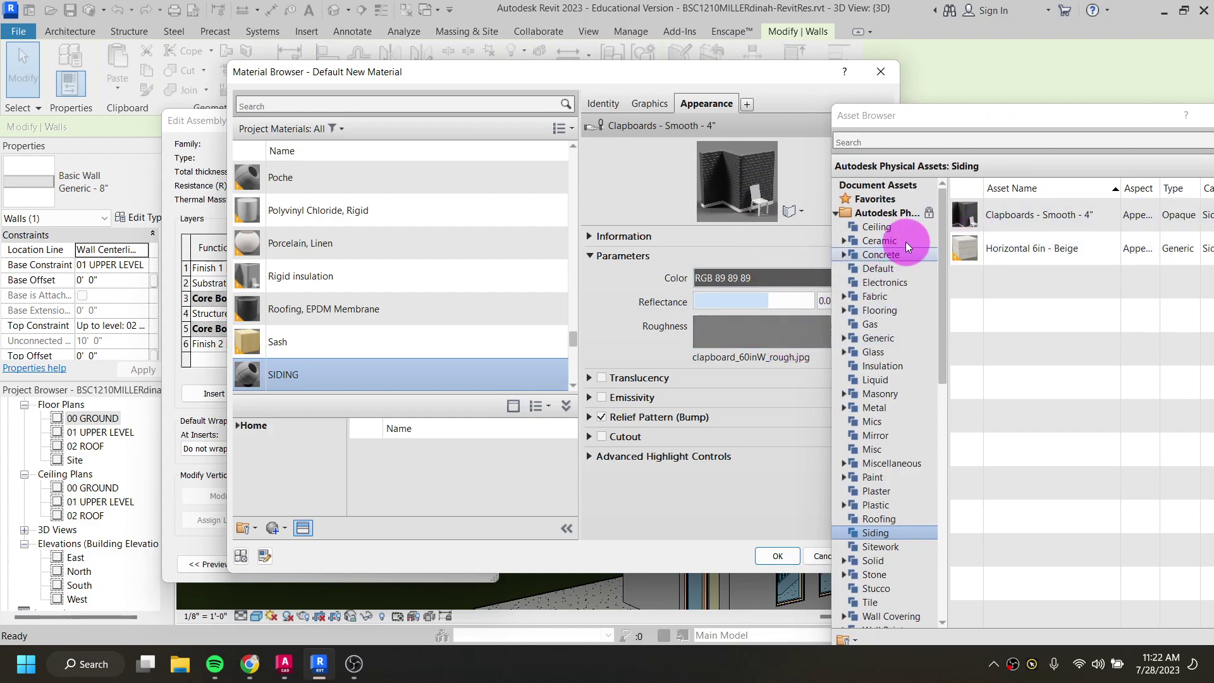
{"action": "scroll", "coordinate": [876, 322], "scroll_direction": "down", "scroll_amount": 7}
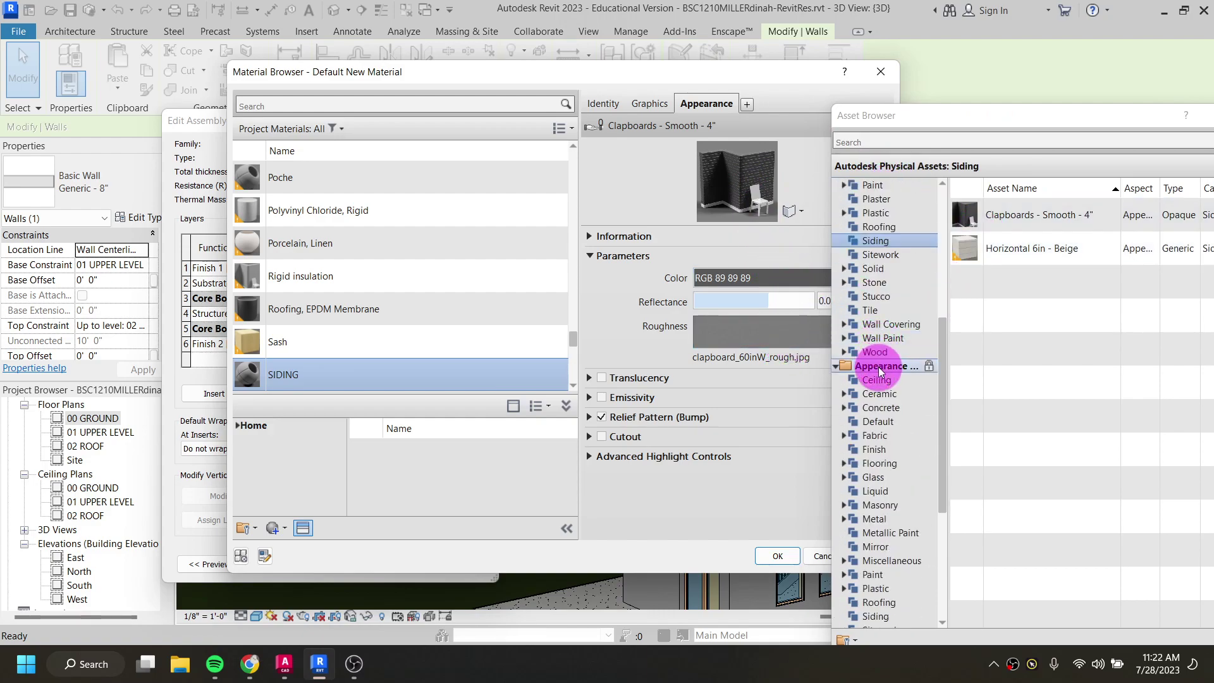
{"action": "scroll", "coordinate": [881, 371], "scroll_direction": "down", "scroll_amount": 3}
{"action": "left_click", "coordinate": [884, 493]}
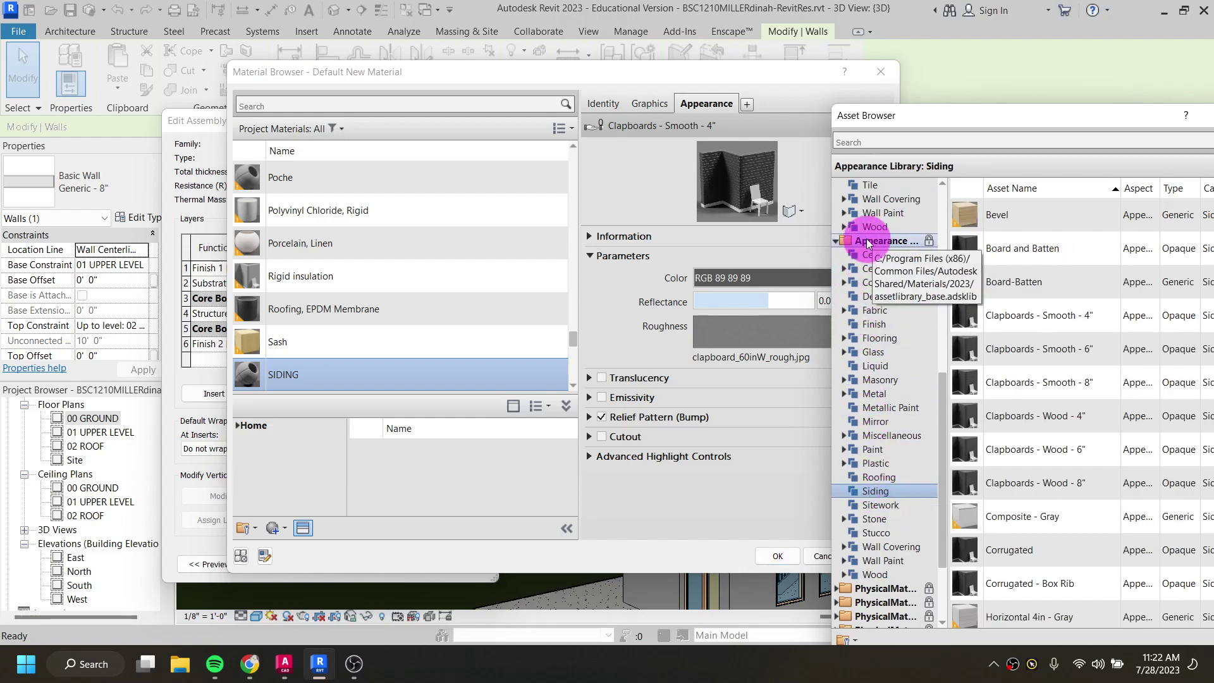
{"action": "left_click_drag", "start_coordinate": [832, 239], "coordinate": [625, 260]}
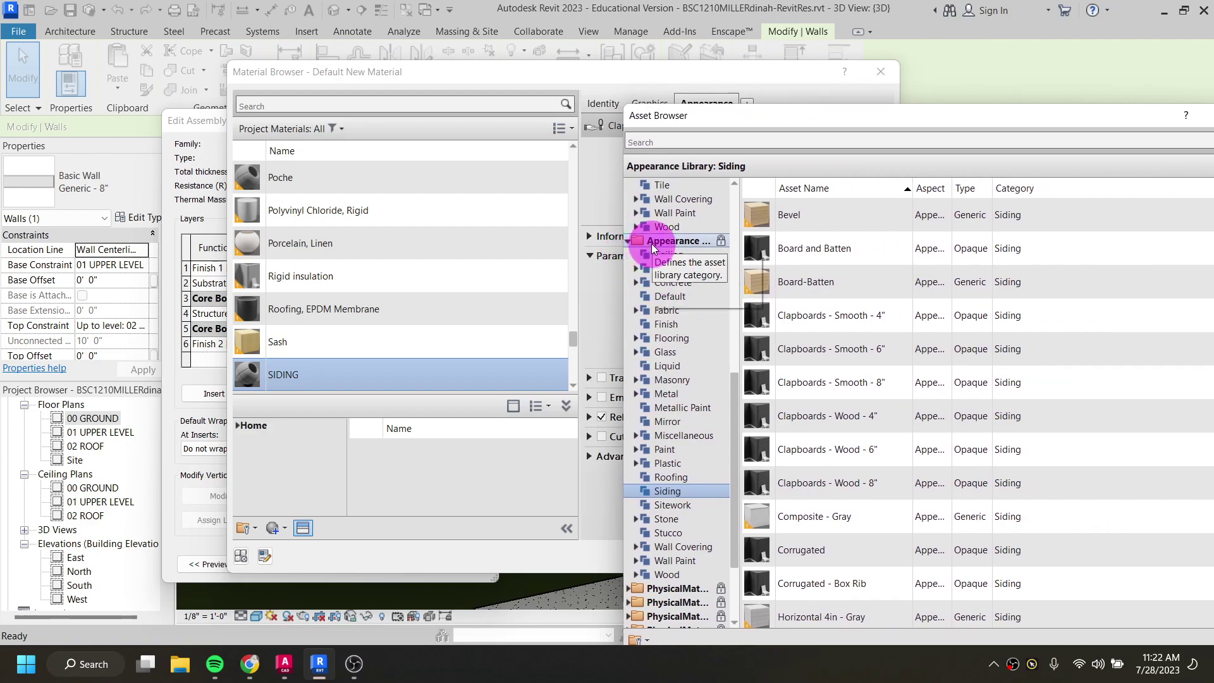
{"action": "left_click", "coordinate": [653, 242]}
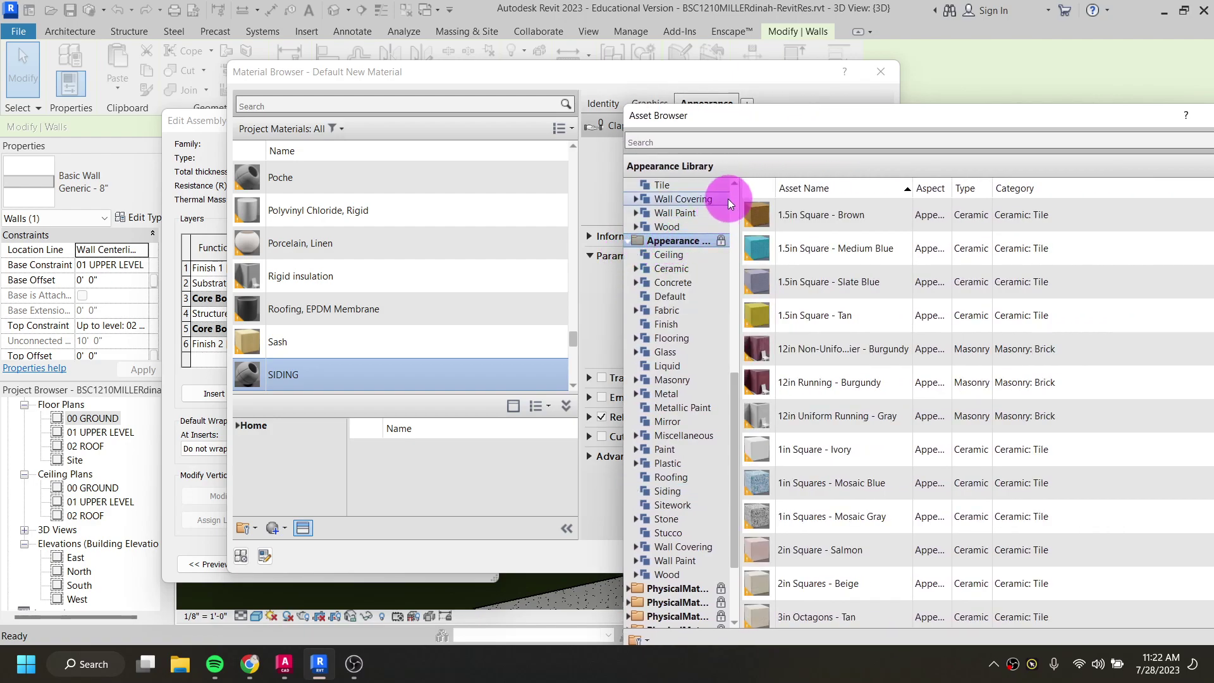
{"action": "left_click_drag", "start_coordinate": [738, 248], "coordinate": [852, 248]}
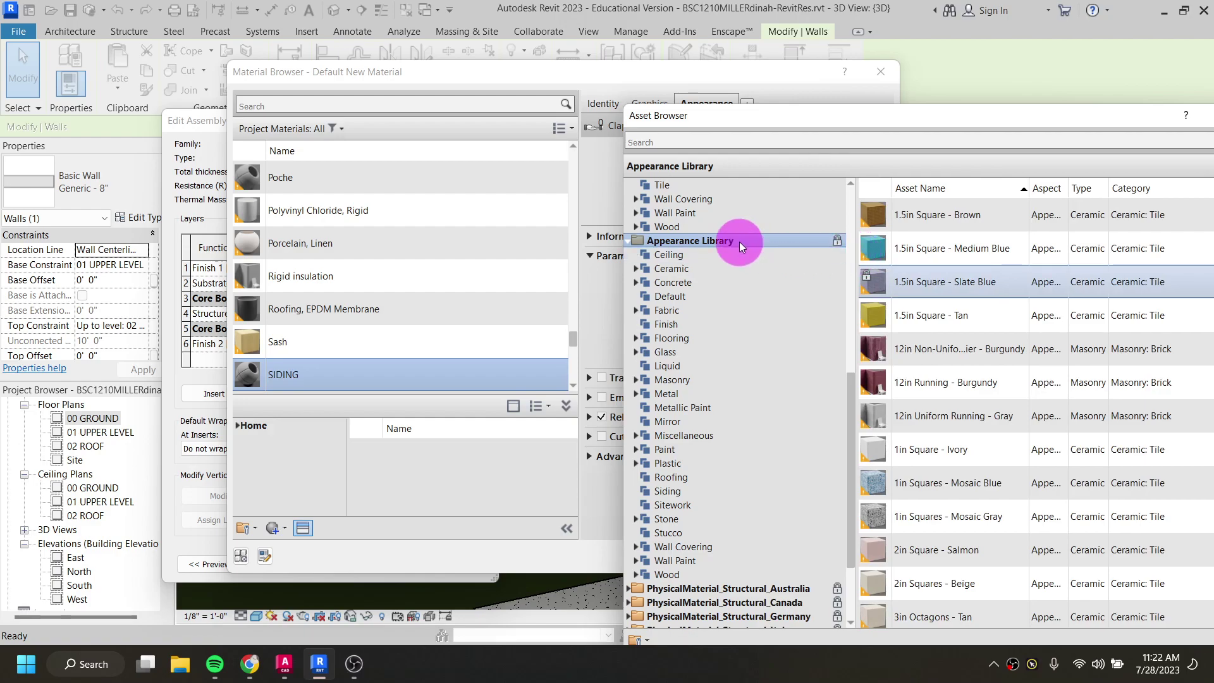
{"action": "left_click", "coordinate": [691, 491]}
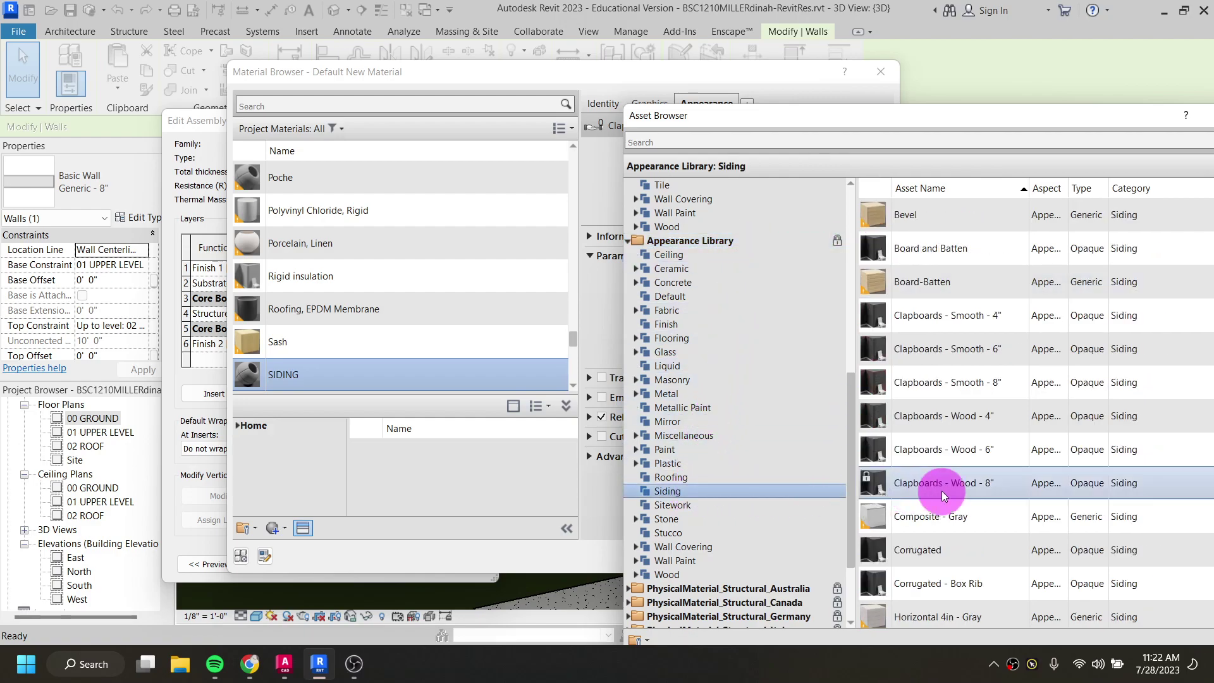
{"action": "scroll", "coordinate": [984, 295], "scroll_direction": "down", "scroll_amount": 7}
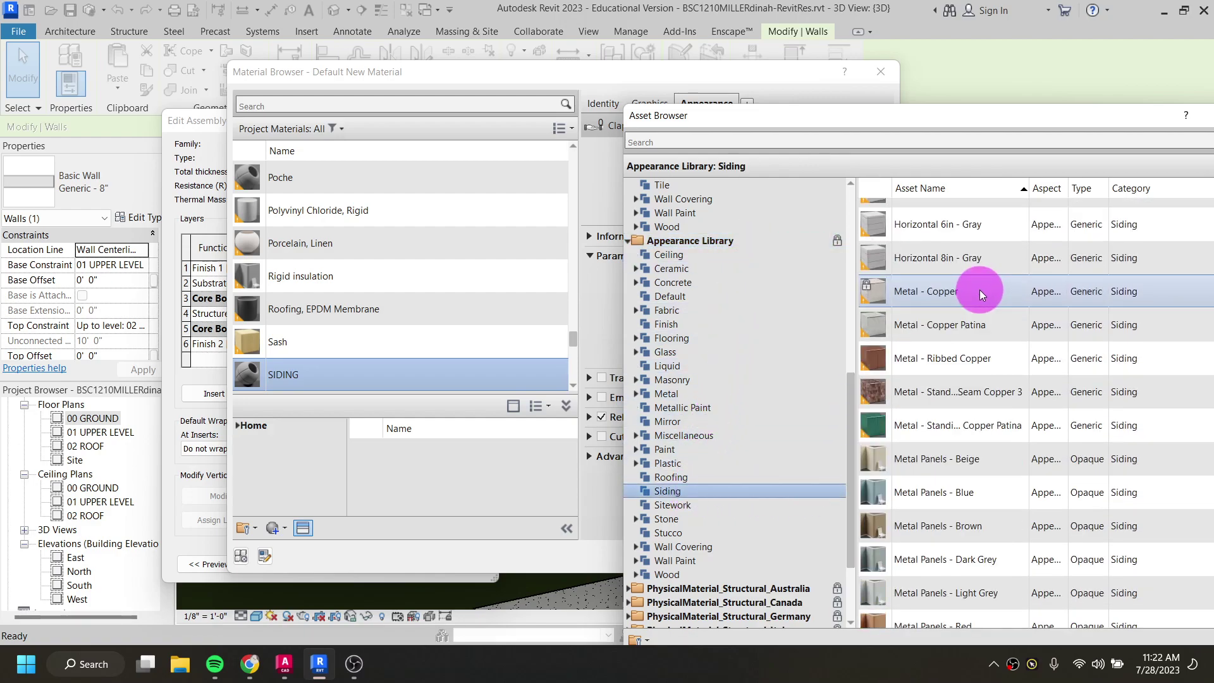
{"action": "scroll", "coordinate": [984, 295], "scroll_direction": "down", "scroll_amount": 5}
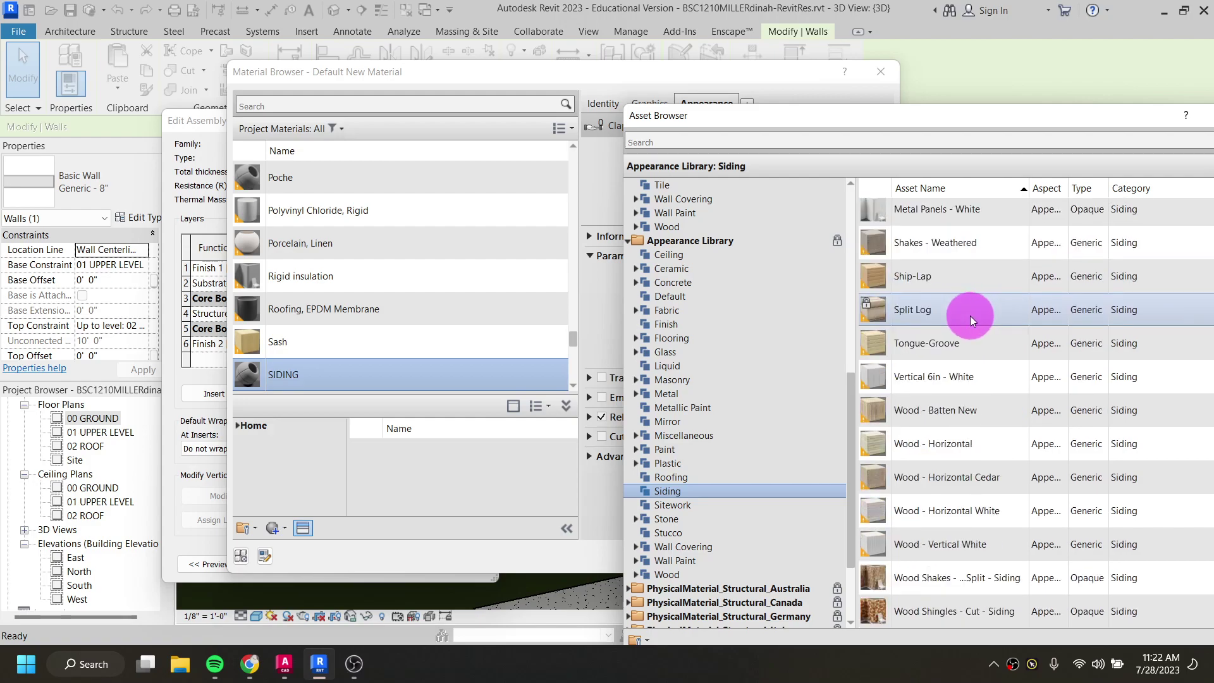
{"action": "scroll", "coordinate": [962, 556], "scroll_direction": "up", "scroll_amount": 12}
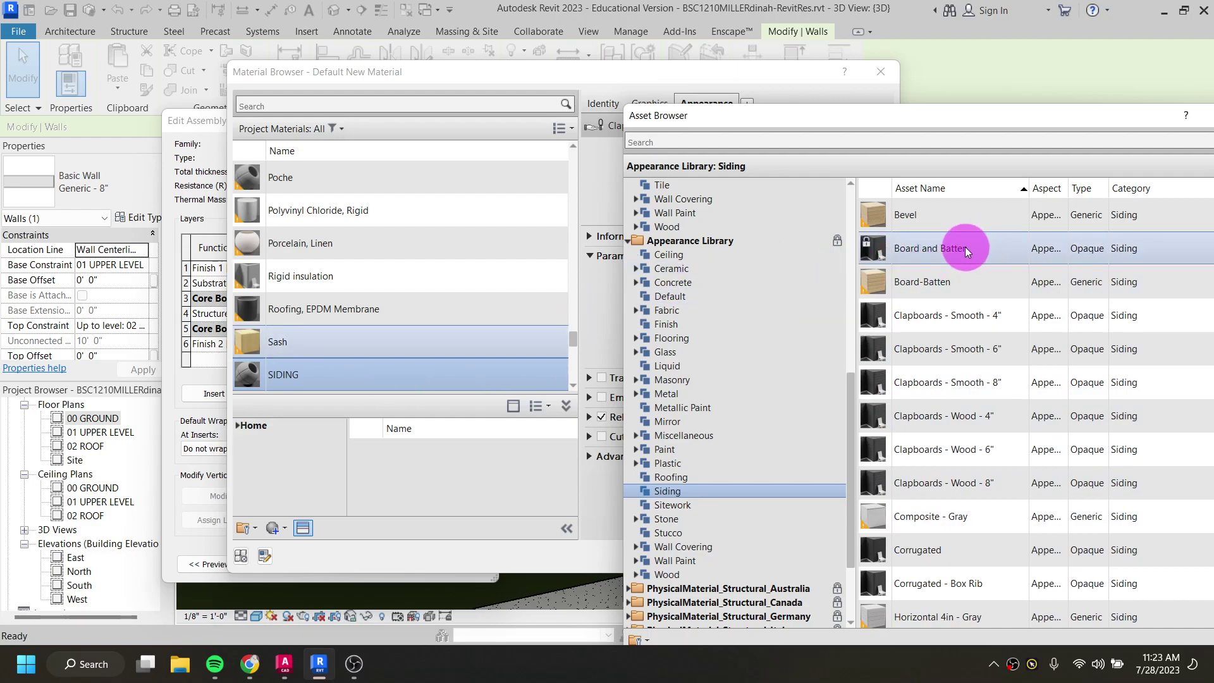
{"action": "double_click", "coordinate": [898, 250]}
{"action": "left_click_drag", "start_coordinate": [820, 120], "coordinate": [940, 241]}
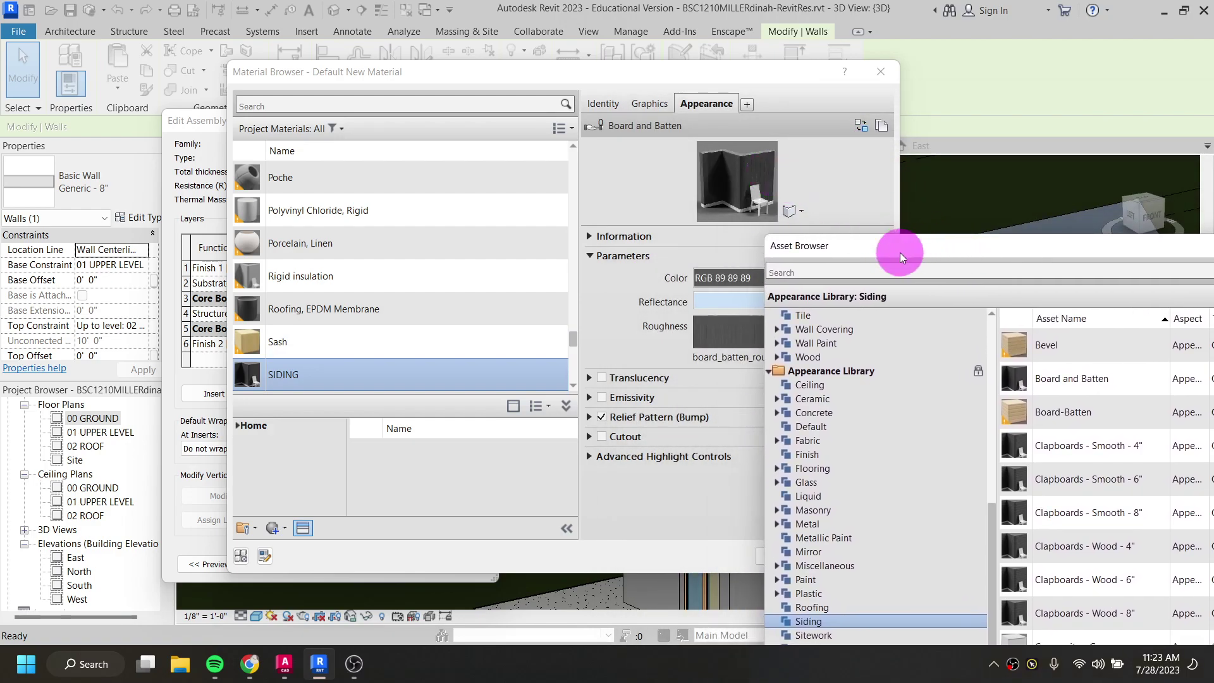
Step: Make the SIDING material's shading match its render appearance and close the asset library
{"action": "left_click", "coordinate": [655, 102]}
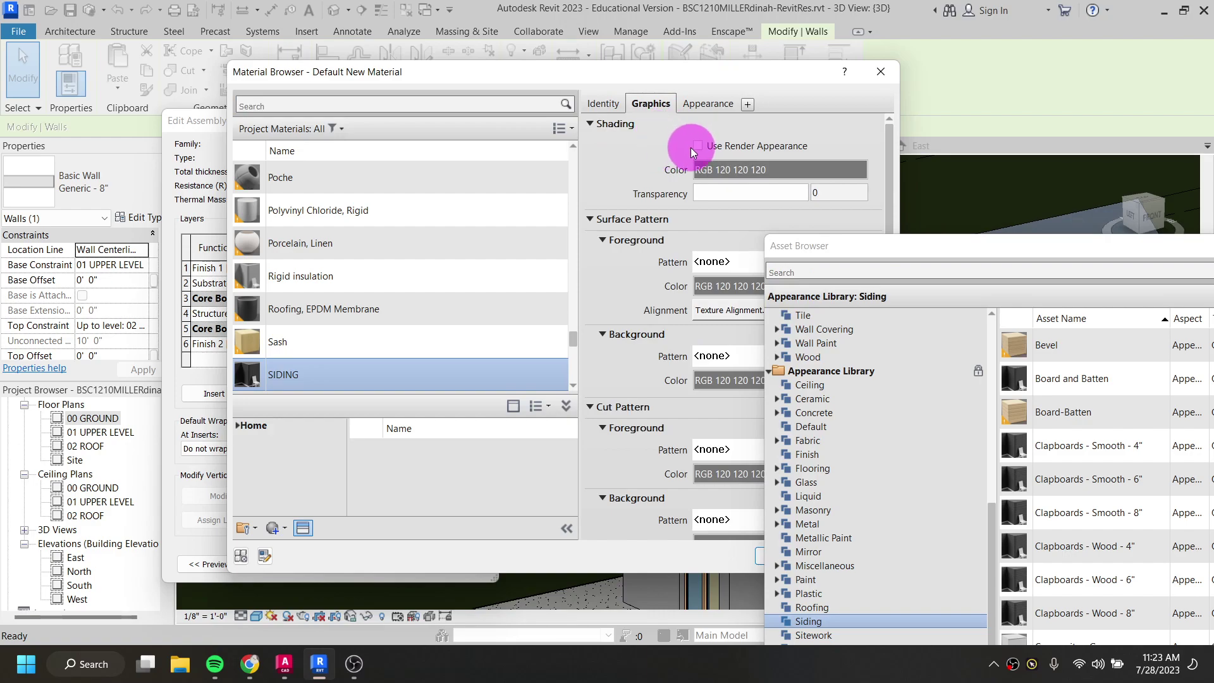
{"action": "left_click", "coordinate": [698, 148]}
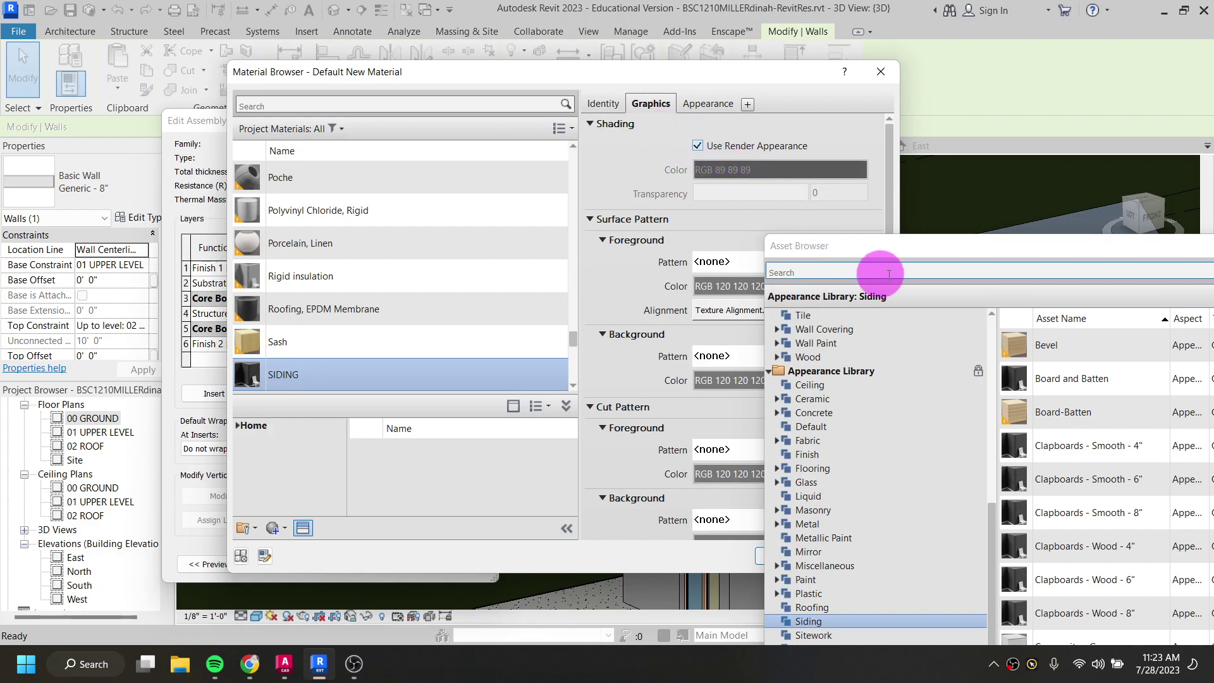
{"action": "left_click_drag", "start_coordinate": [951, 257], "coordinate": [657, 110]}
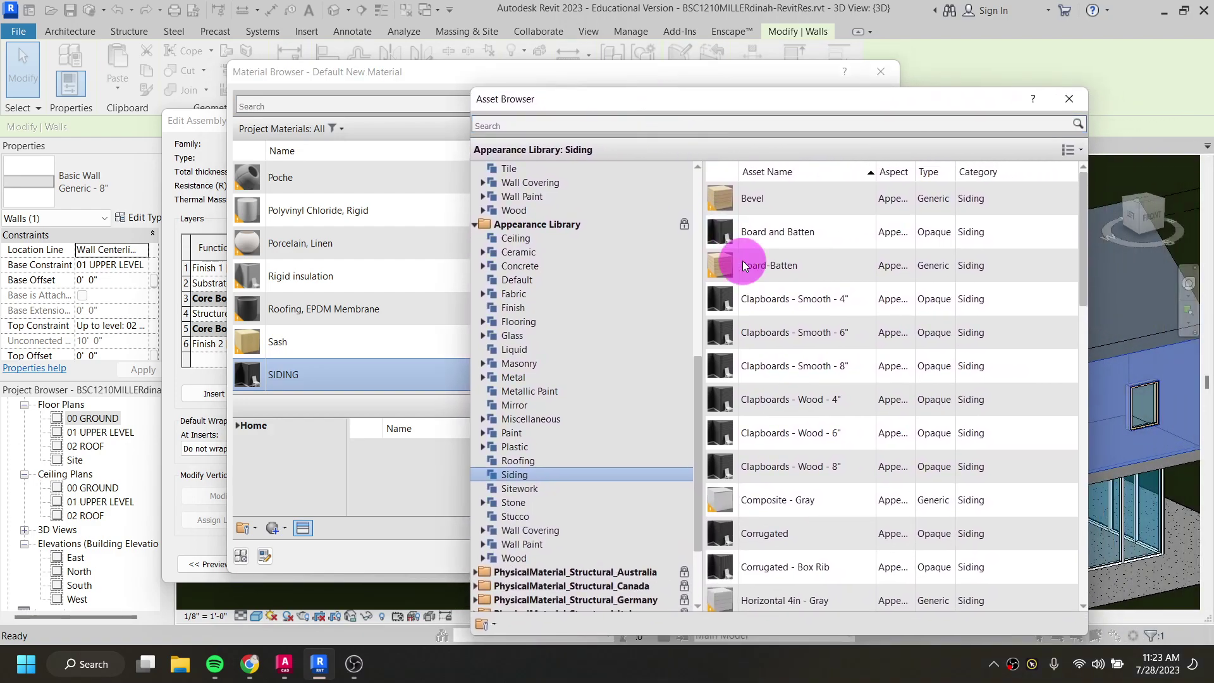
{"action": "scroll", "coordinate": [801, 365], "scroll_direction": "down", "scroll_amount": 1}
{"action": "scroll", "coordinate": [801, 366], "scroll_direction": "down", "scroll_amount": 2}
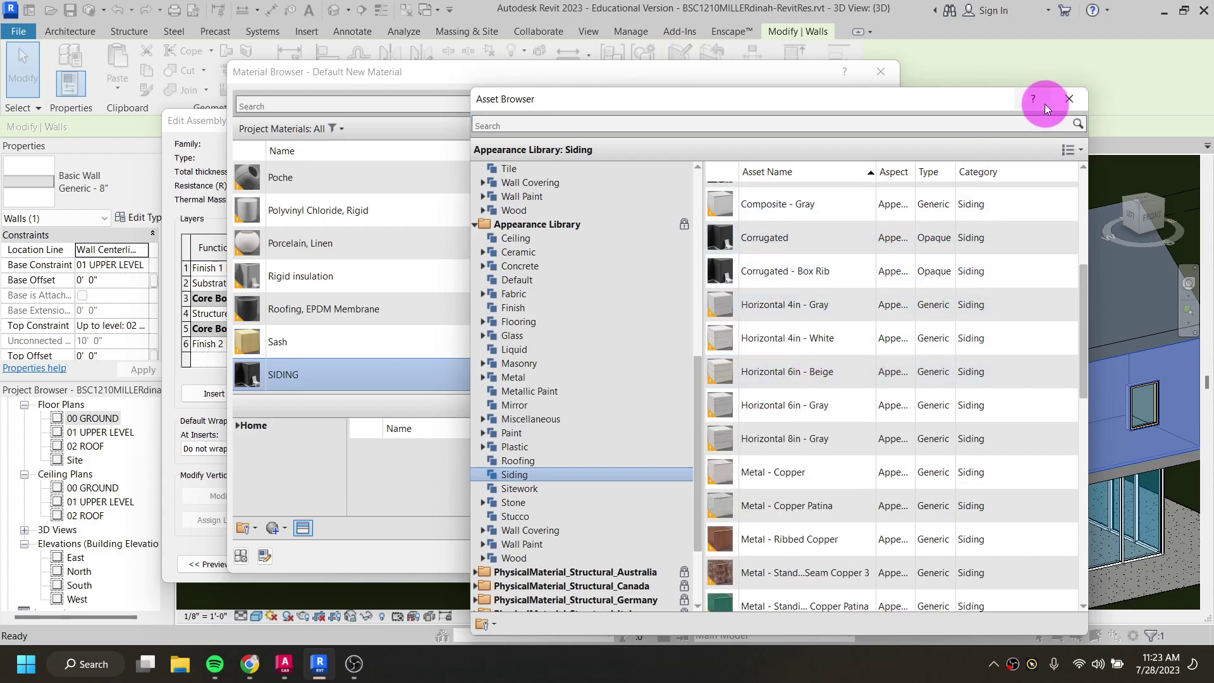
{"action": "left_click", "coordinate": [1067, 100]}
Step: Confirm SIDING as the exterior finish layer and apply the updated Generic - 8" wall type
{"action": "left_click", "coordinate": [873, 558]}
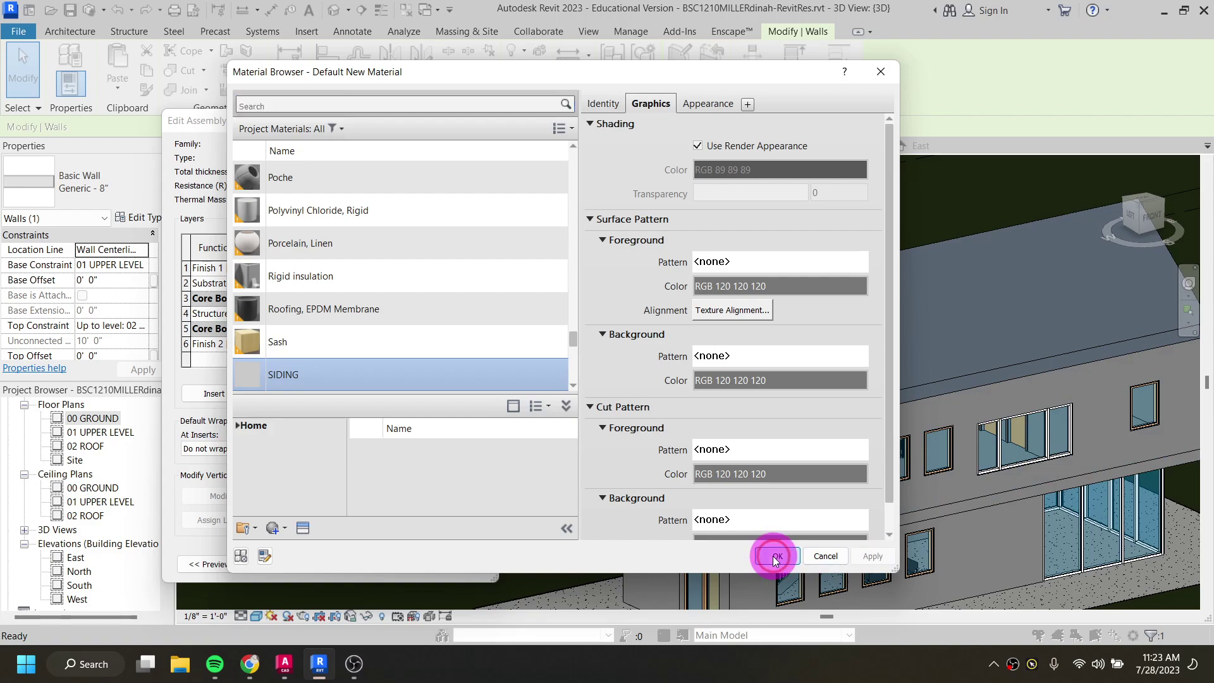
{"action": "left_click", "coordinate": [775, 556]}
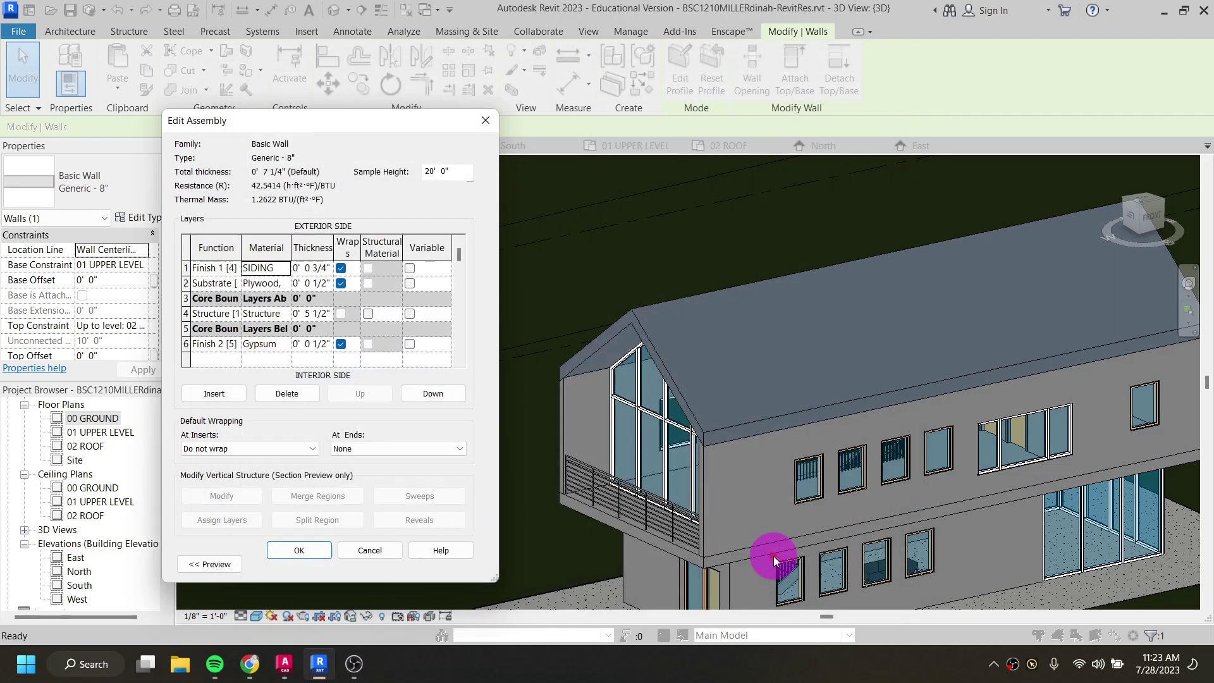
{"action": "left_click", "coordinate": [310, 554]}
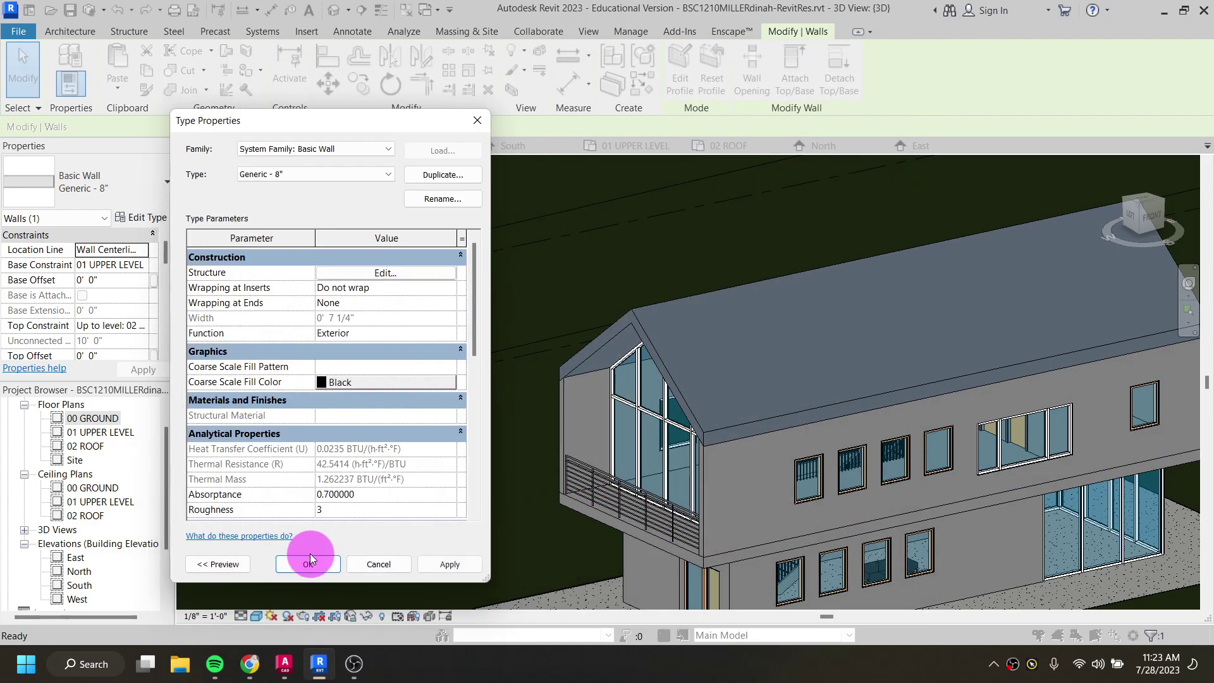
{"action": "left_click", "coordinate": [450, 563]}
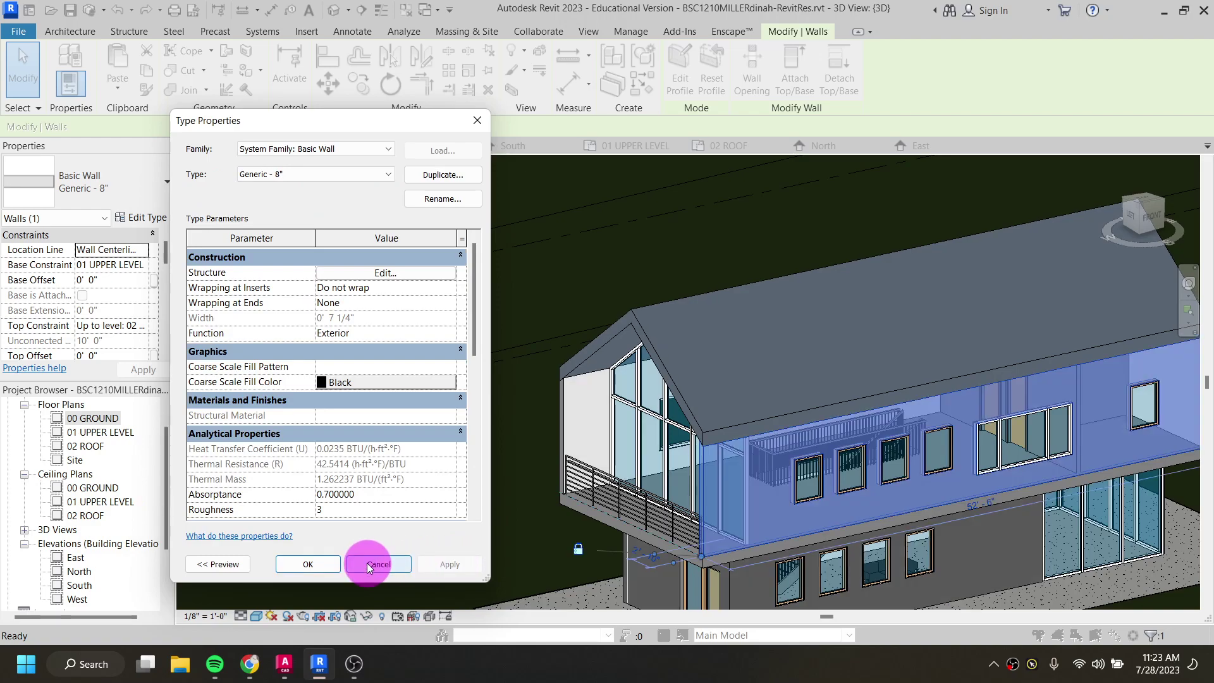
{"action": "left_click", "coordinate": [319, 565]}
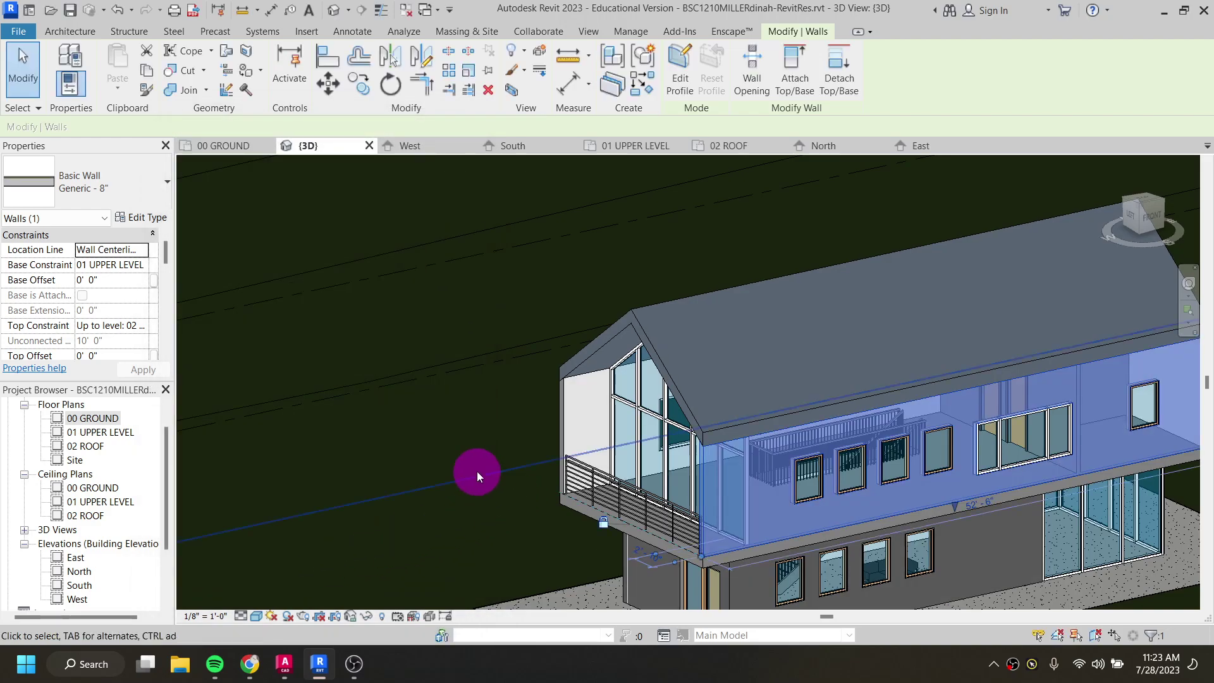
{"action": "left_click", "coordinate": [460, 465]}
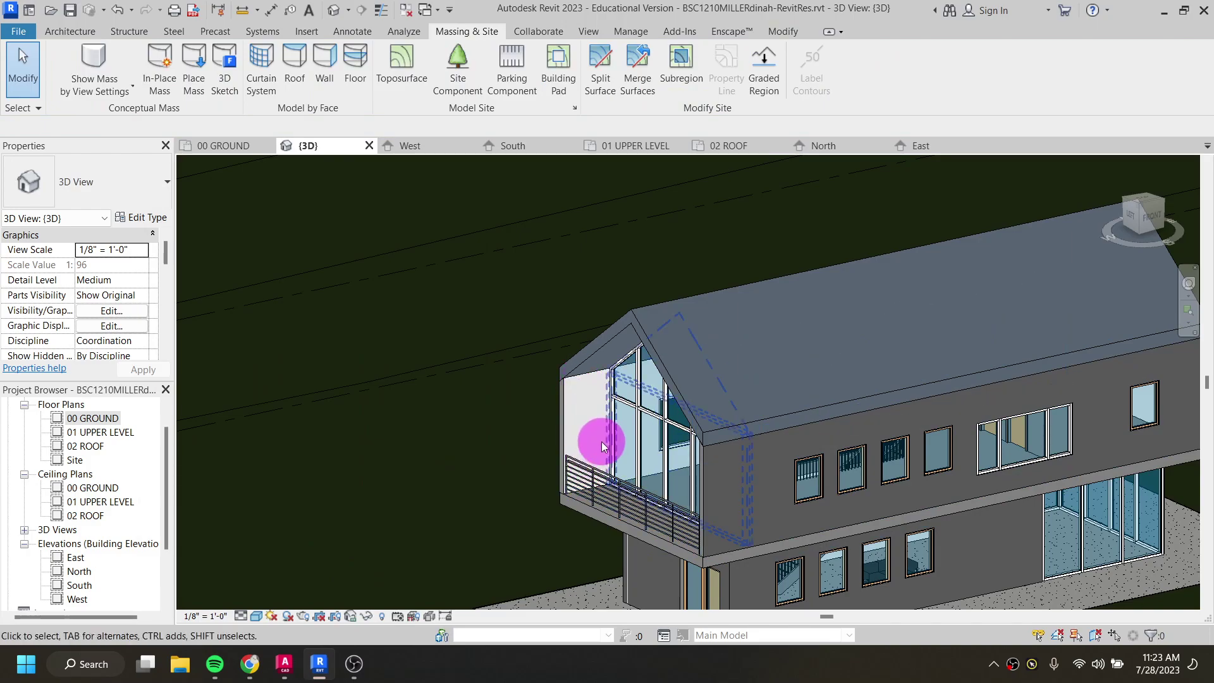
Step: Check the gable end wall, orbit around the house, then open the 00 GROUND plan
{"action": "left_click", "coordinate": [586, 377]}
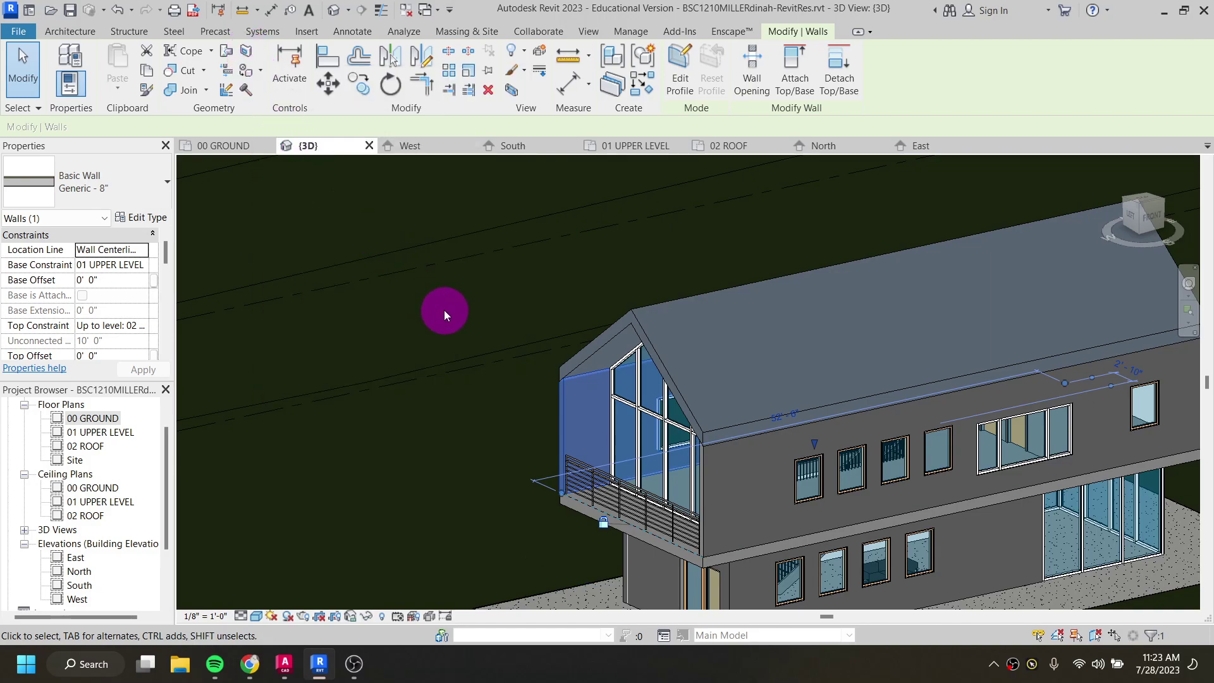
{"action": "left_click", "coordinate": [498, 418]}
{"action": "scroll", "coordinate": [497, 418], "scroll_direction": "down", "scroll_amount": 4}
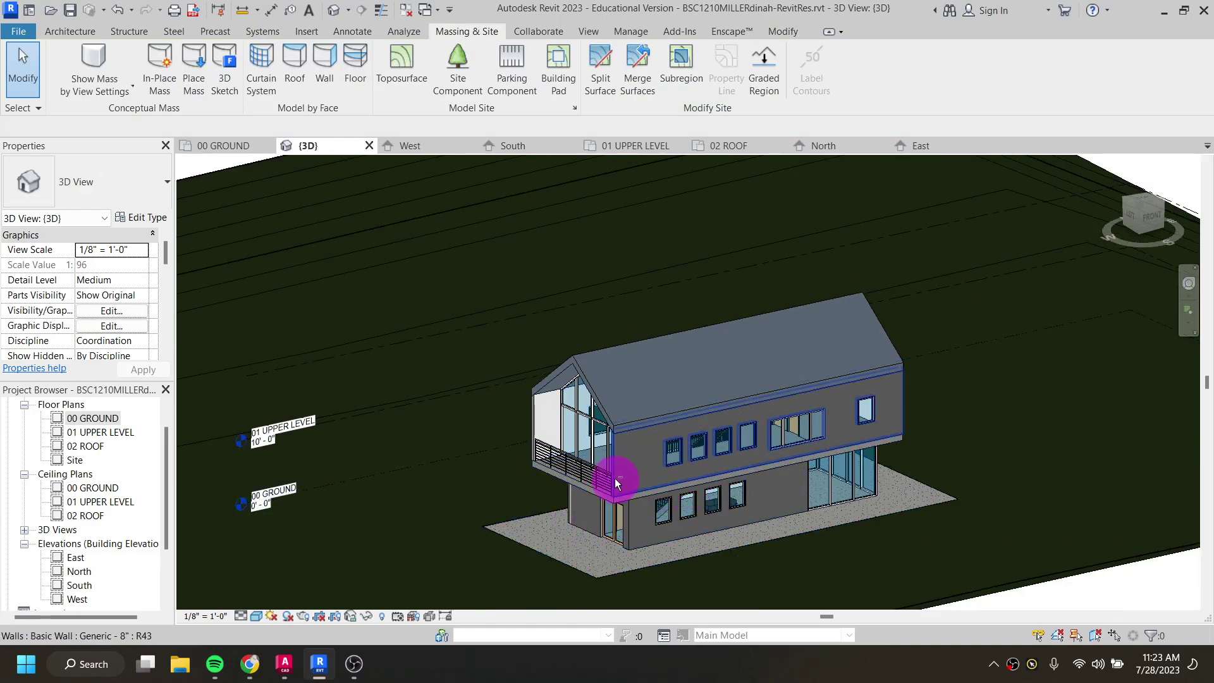
{"action": "middle_click_drag", "start_coordinate": [629, 478], "coordinate": [692, 484], "text": "shift"}
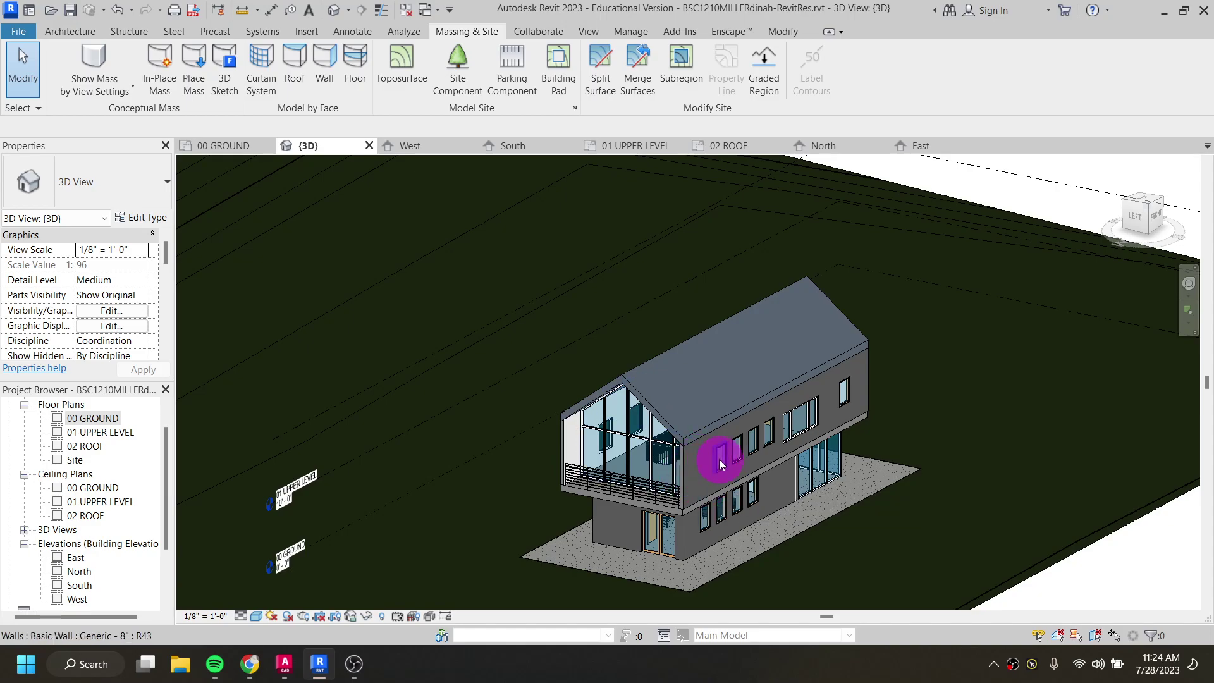
{"action": "middle_click_drag", "start_coordinate": [745, 464], "coordinate": [648, 469], "text": "shift"}
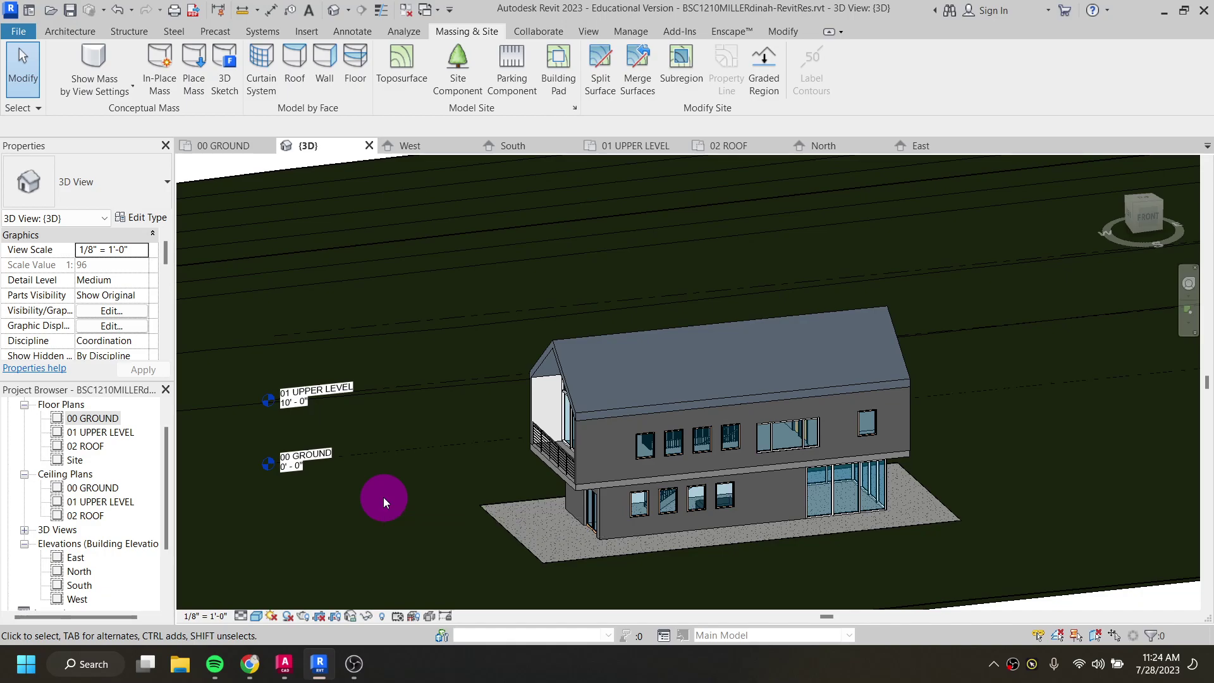
{"action": "double_click", "coordinate": [98, 422]}
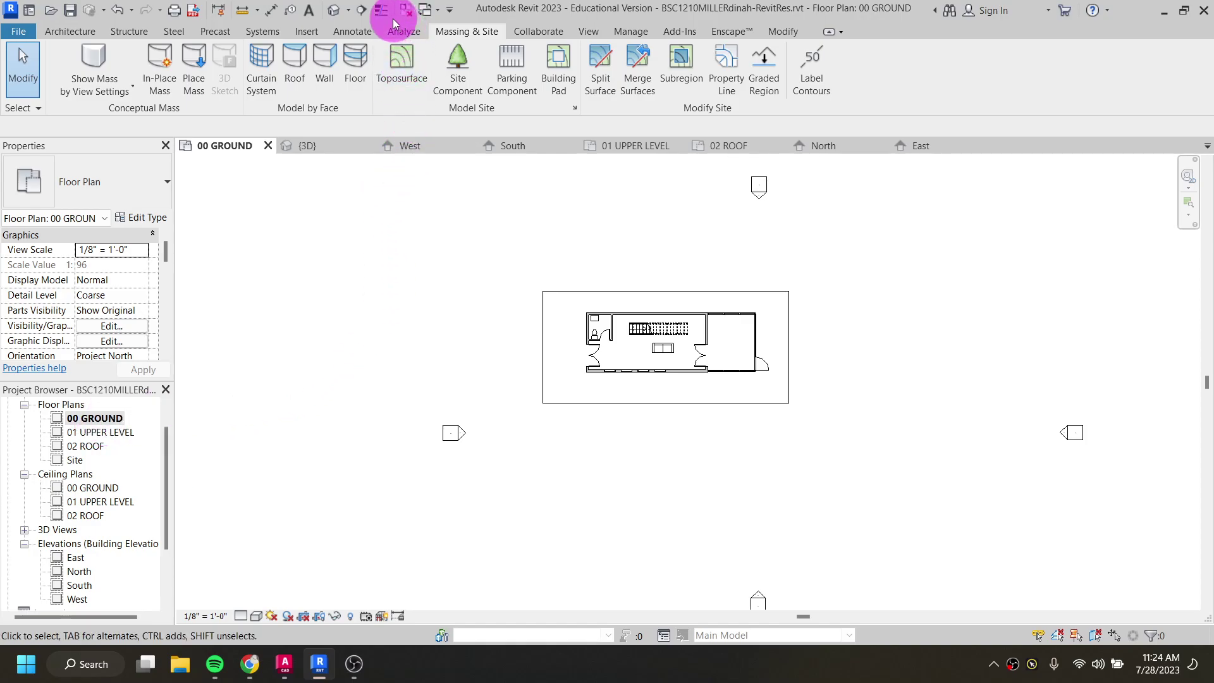
Step: Place a perspective camera with its eye upper-left of the plan, aimed lower-right
{"action": "left_click", "coordinate": [350, 16]}
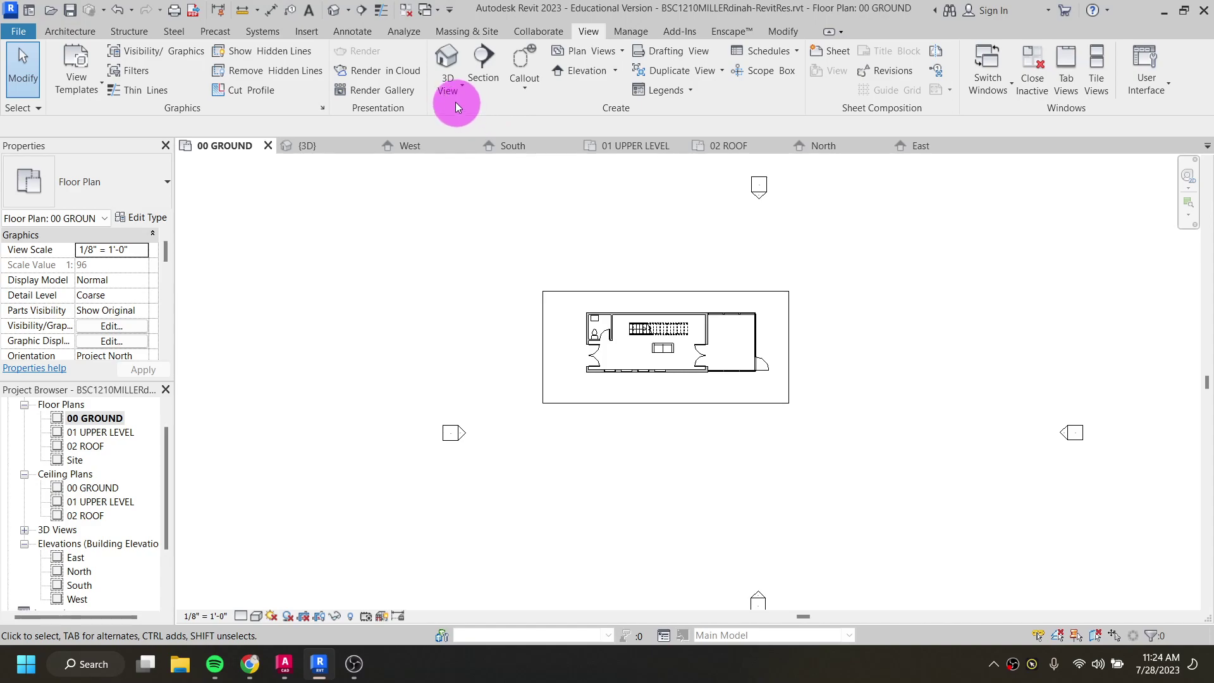
{"action": "left_click", "coordinate": [455, 92]}
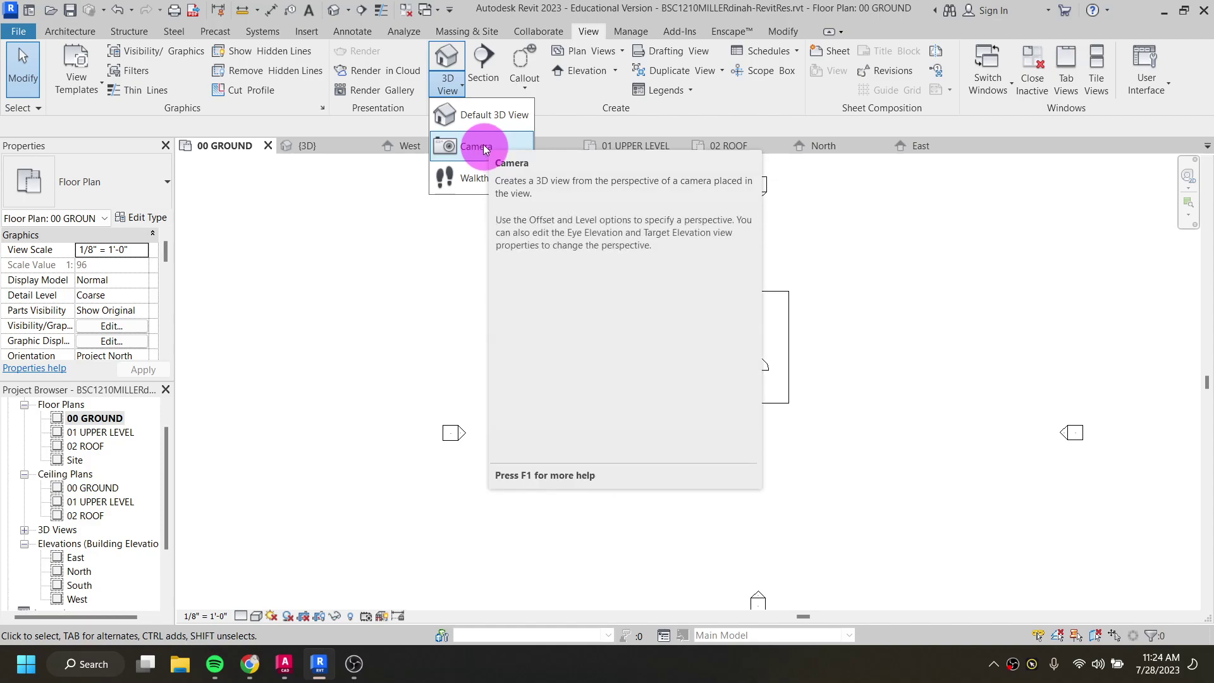
{"action": "left_click", "coordinate": [349, 12]}
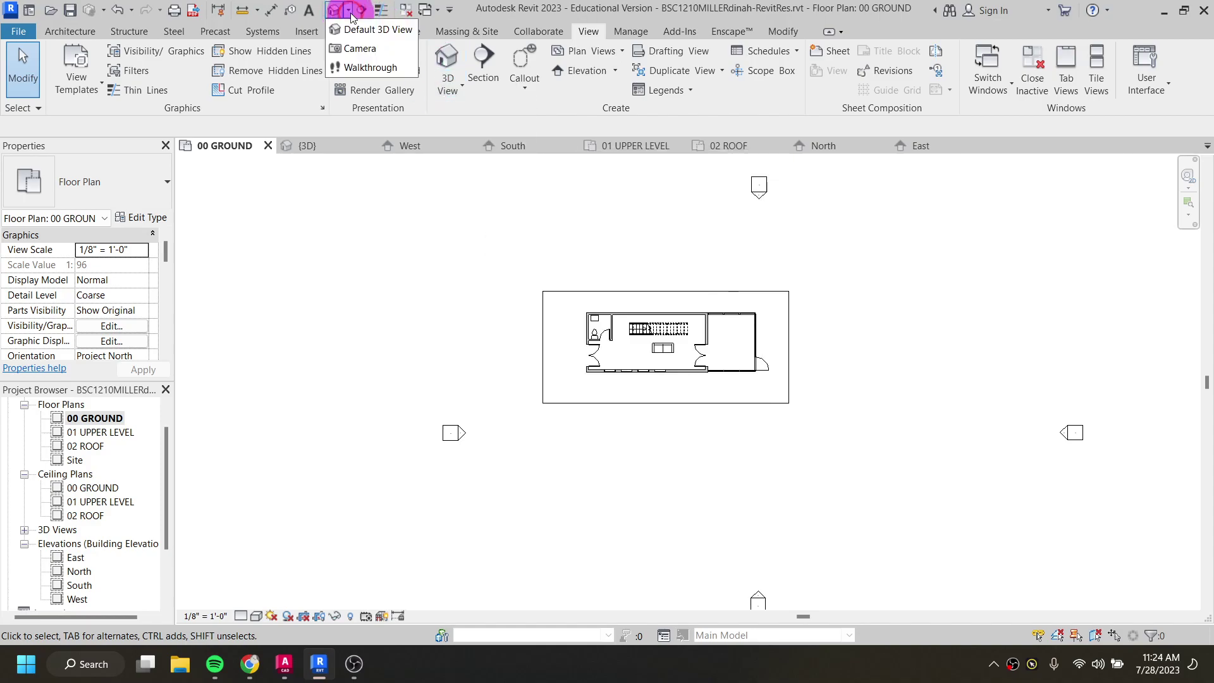
{"action": "left_click", "coordinate": [363, 48]}
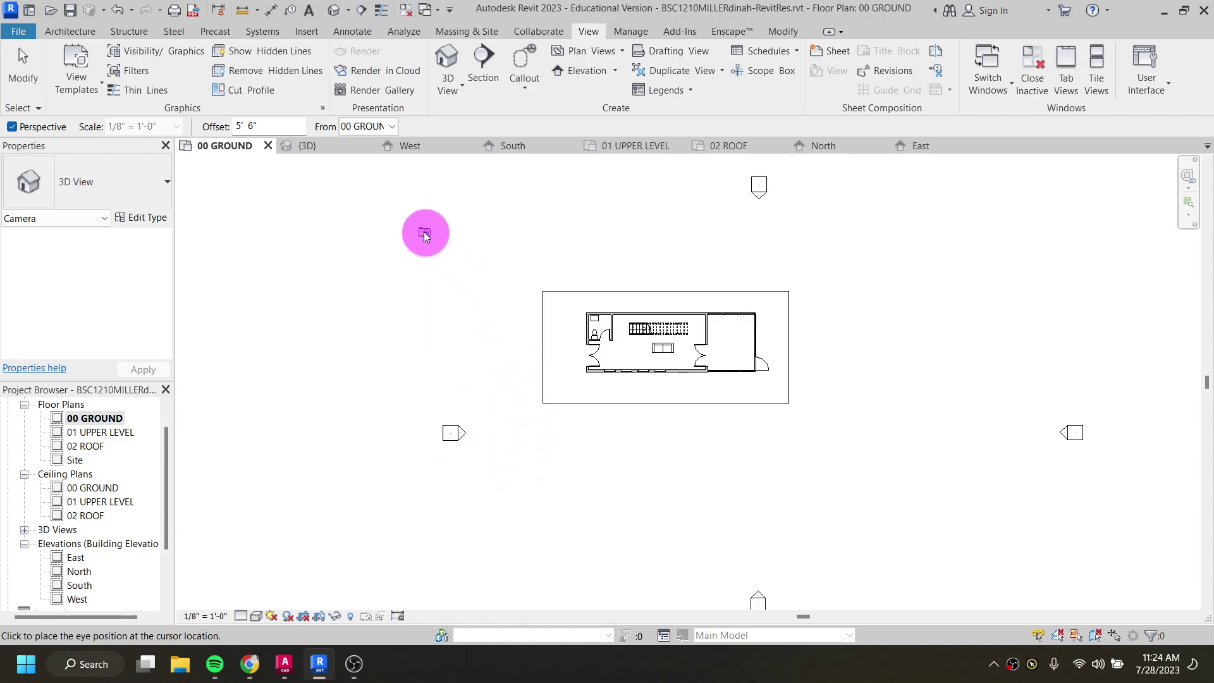
{"action": "left_click", "coordinate": [414, 228]}
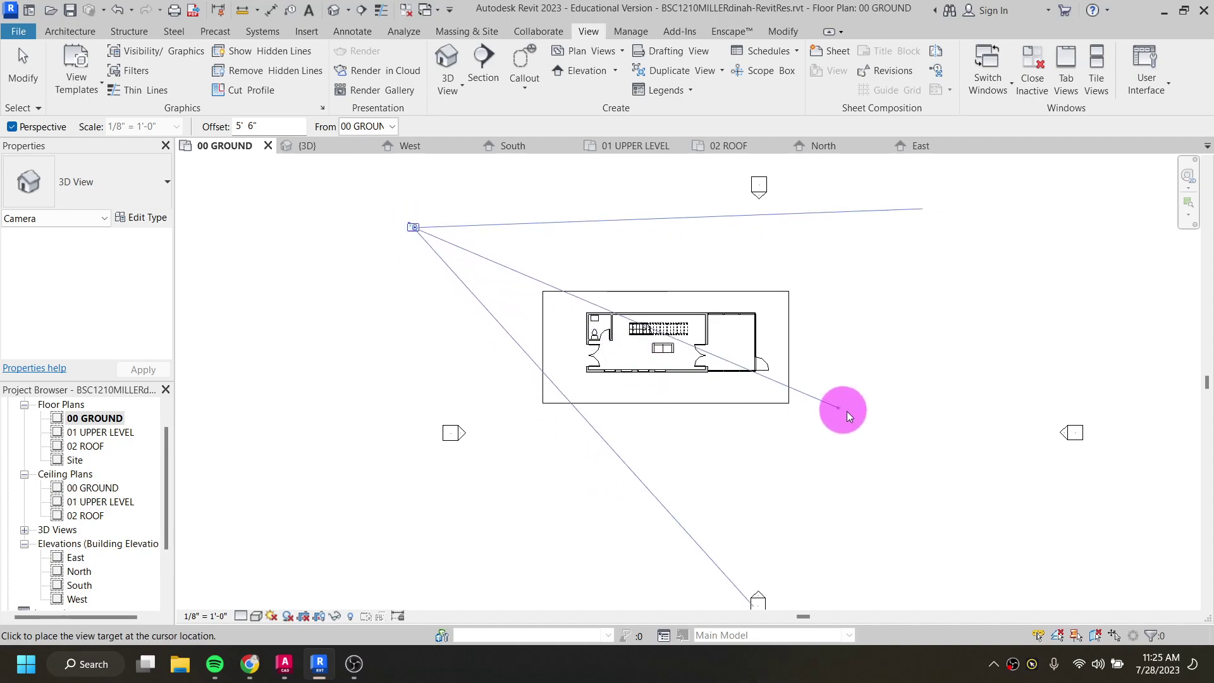
{"action": "left_click", "coordinate": [898, 438]}
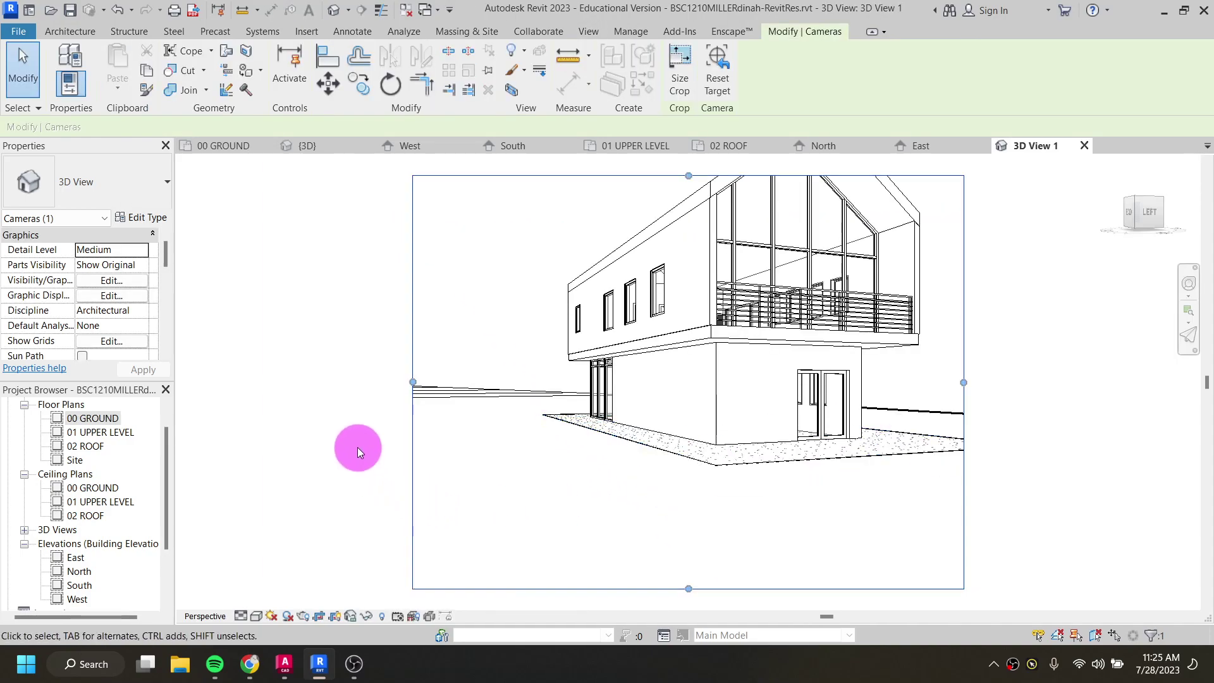
Step: Raise the top and extend the right edge of the camera crop, then orbit the view
{"action": "scroll", "coordinate": [412, 438], "scroll_direction": "down", "scroll_amount": 1}
{"action": "scroll", "coordinate": [510, 388], "scroll_direction": "down", "scroll_amount": 1}
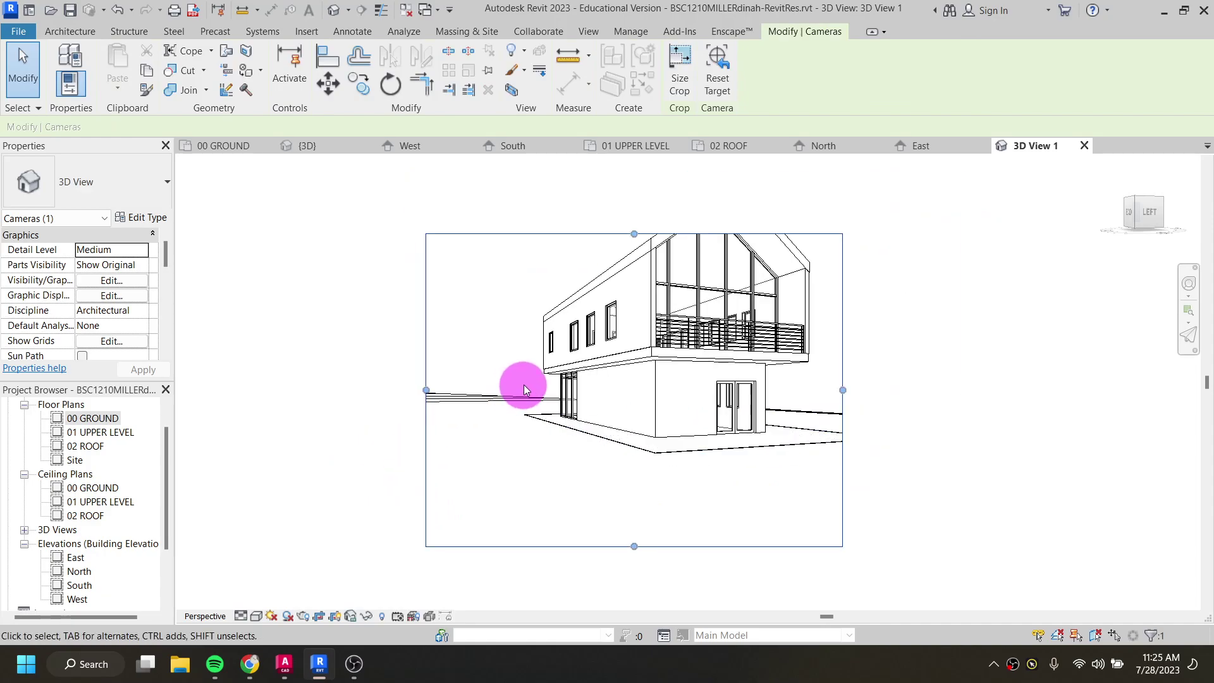
{"action": "left_click_drag", "start_coordinate": [634, 233], "coordinate": [635, 186]}
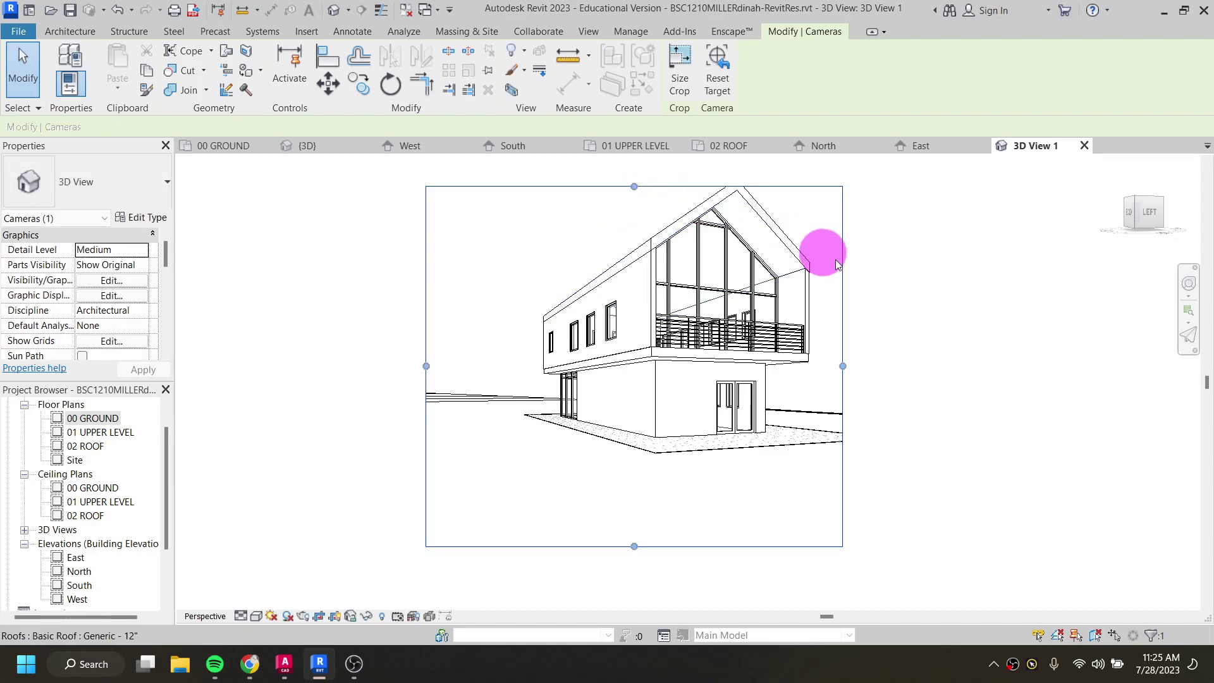
{"action": "left_click_drag", "start_coordinate": [843, 365], "coordinate": [961, 363]}
{"action": "left_click_drag", "start_coordinate": [693, 186], "coordinate": [693, 165]}
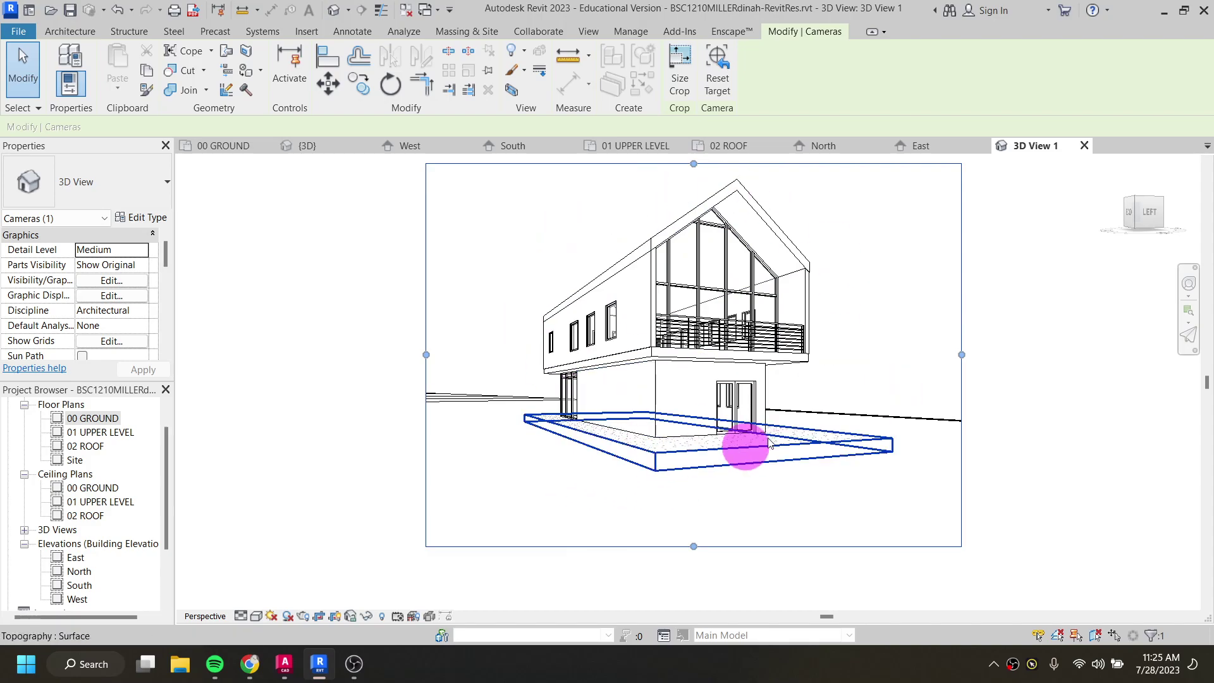
{"action": "middle_click_drag", "start_coordinate": [810, 363], "coordinate": [788, 493], "text": "shift"}
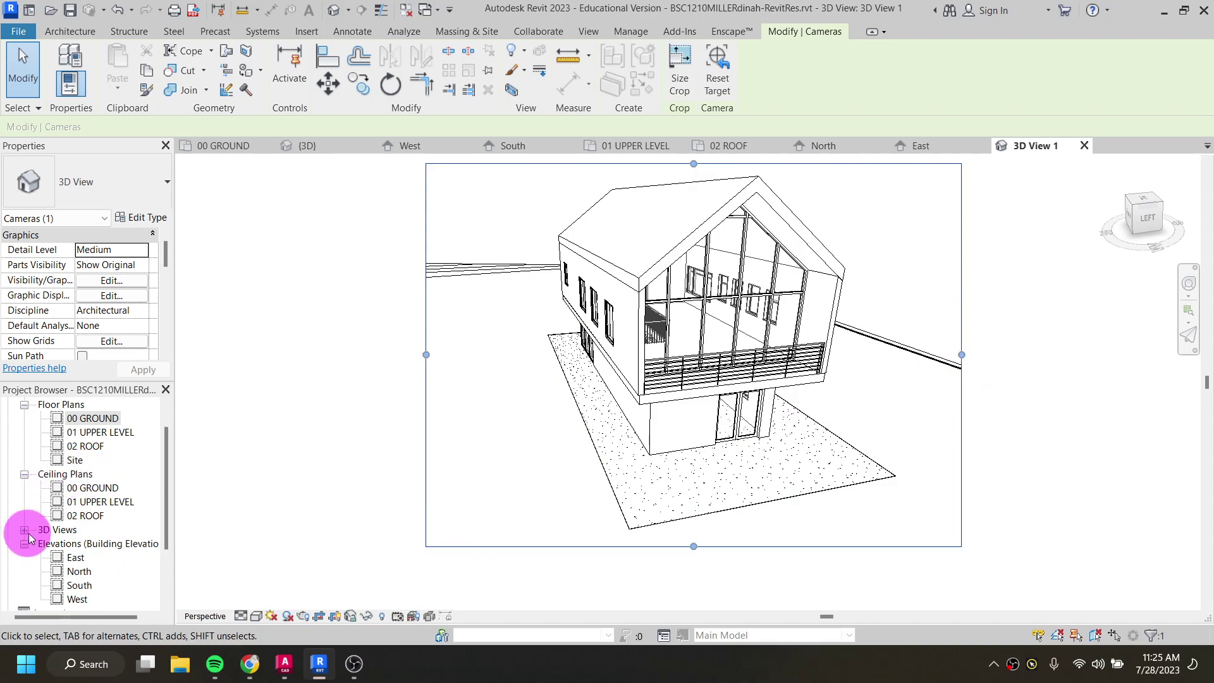
Step: Delete the 3D View 1 camera view from the Project Browser's 3D Views list
{"action": "left_click", "coordinate": [62, 531]}
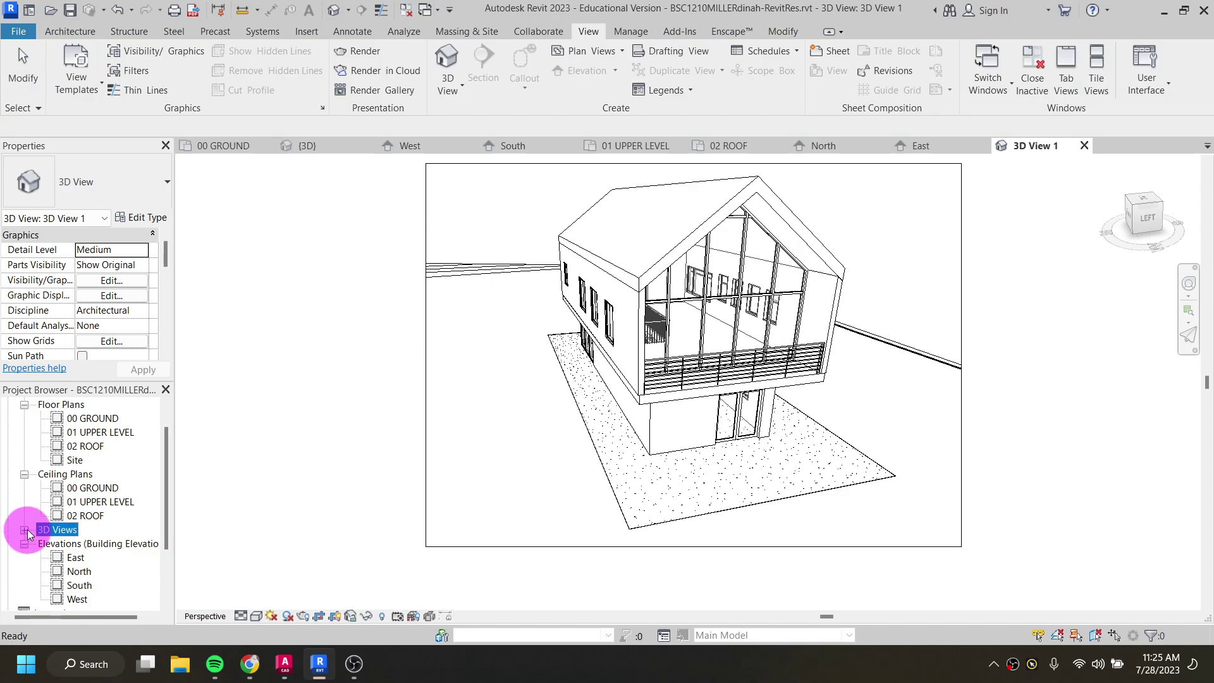
{"action": "left_click", "coordinate": [26, 531]}
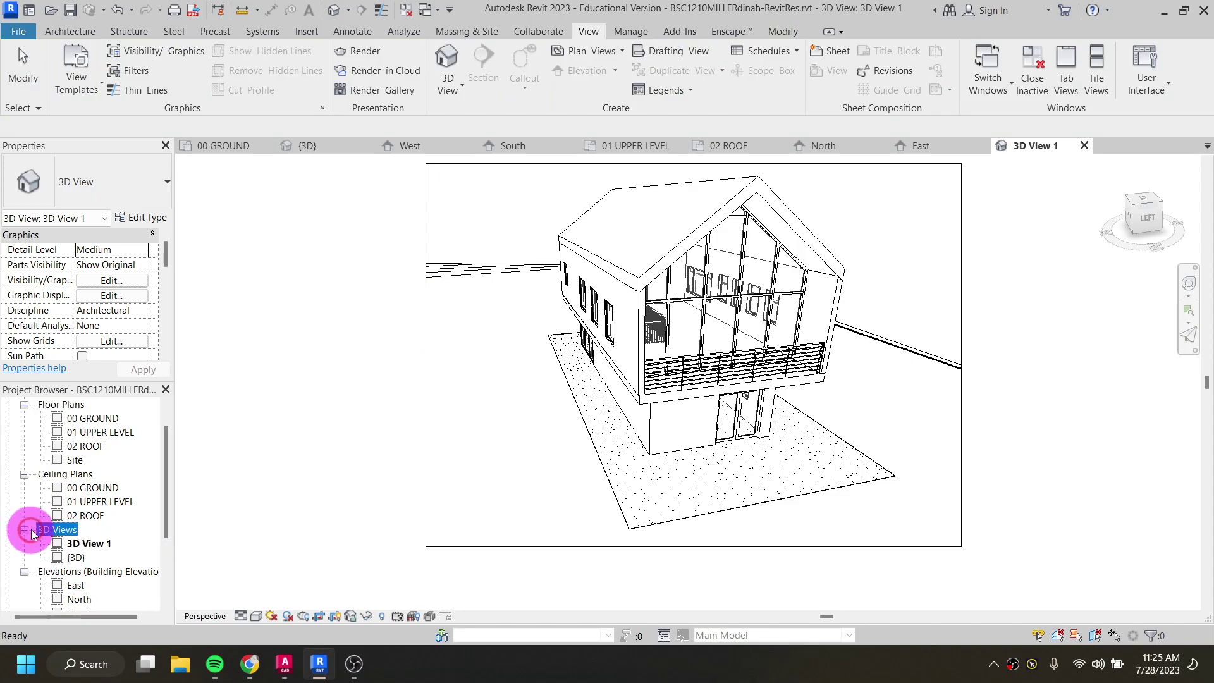
{"action": "left_click", "coordinate": [88, 544]}
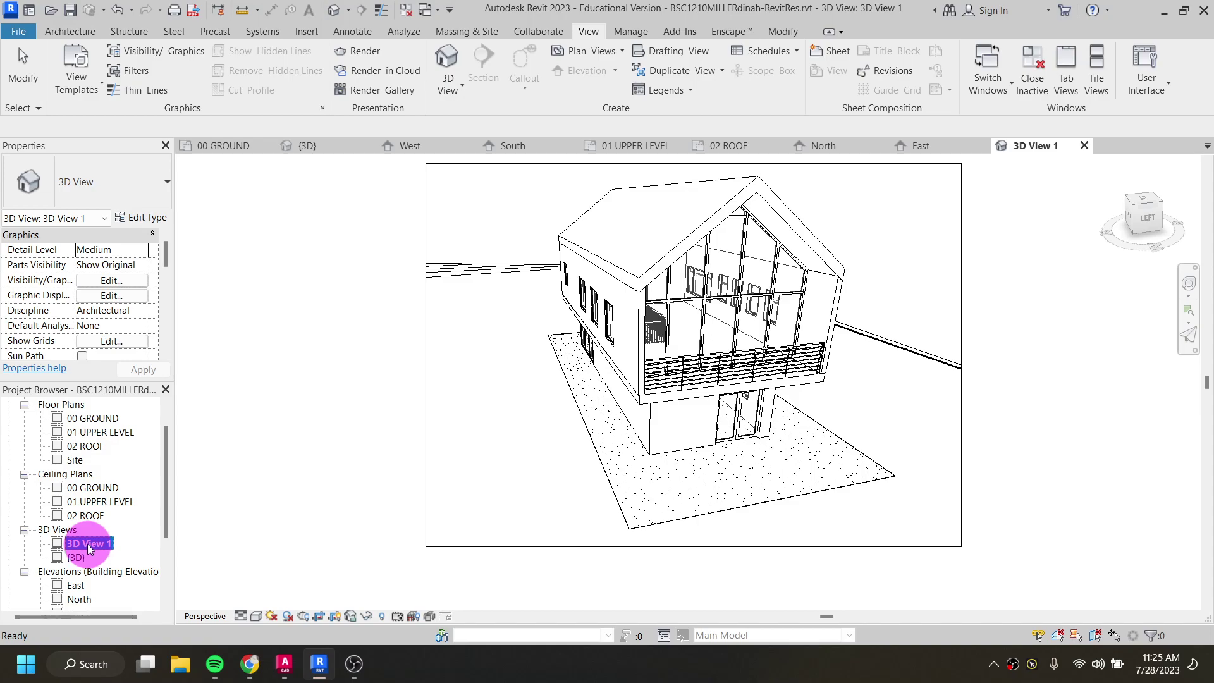
{"action": "key", "text": "Delete"}
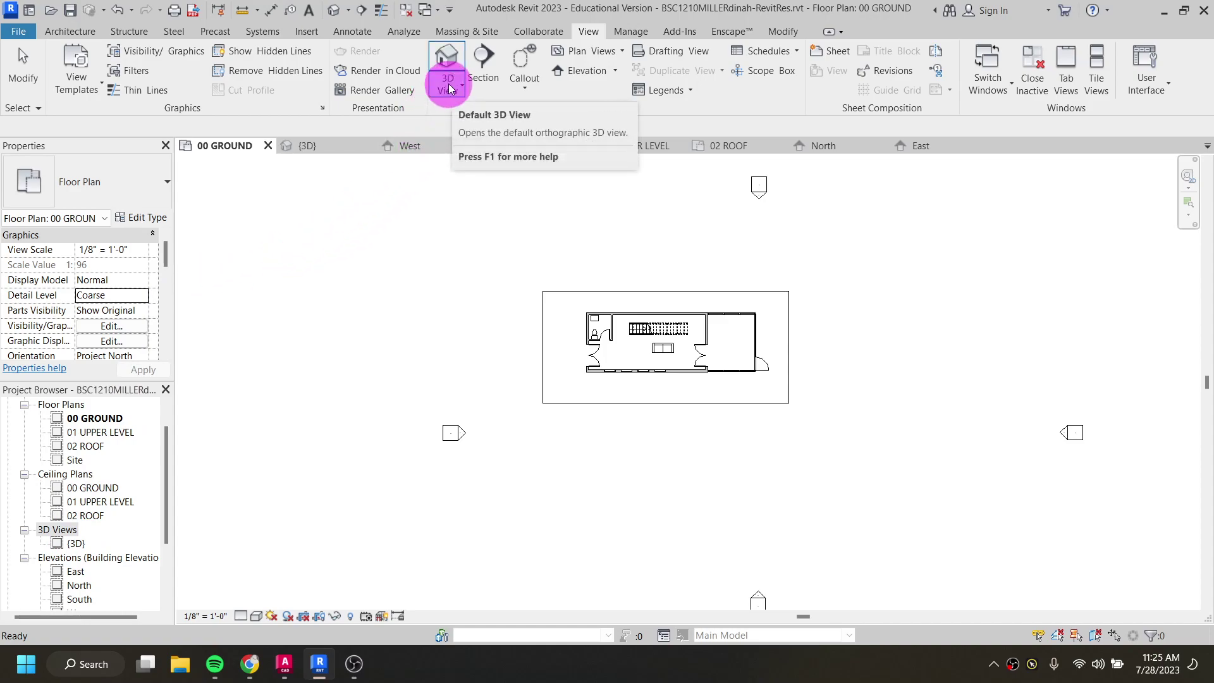
Step: Place a camera with its eye below-left of the house, aimed at a target to the right
{"action": "left_click", "coordinate": [350, 10]}
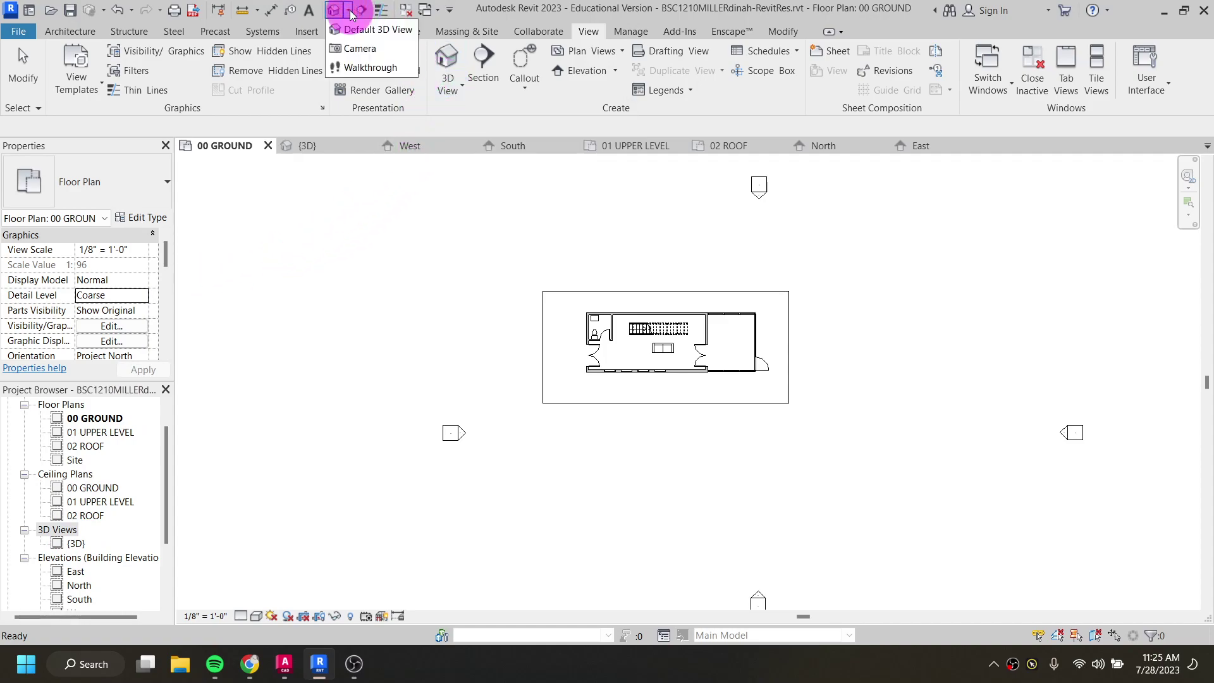
{"action": "left_click", "coordinate": [361, 48]}
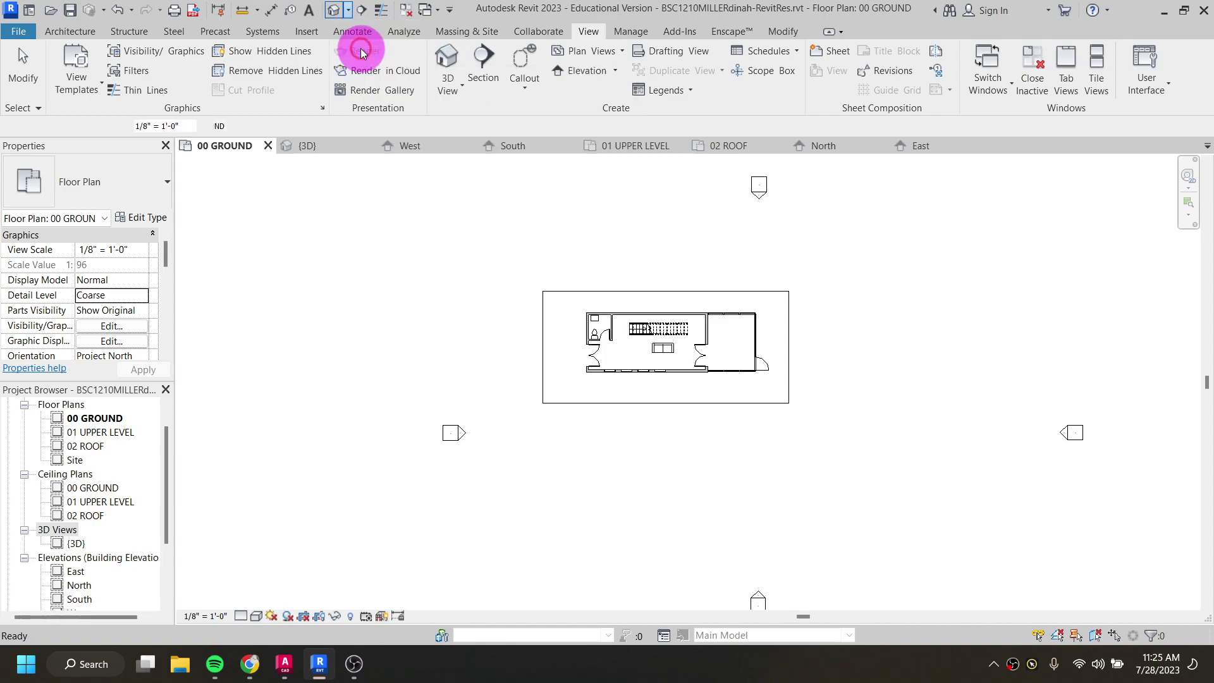
{"action": "left_click", "coordinate": [462, 84]}
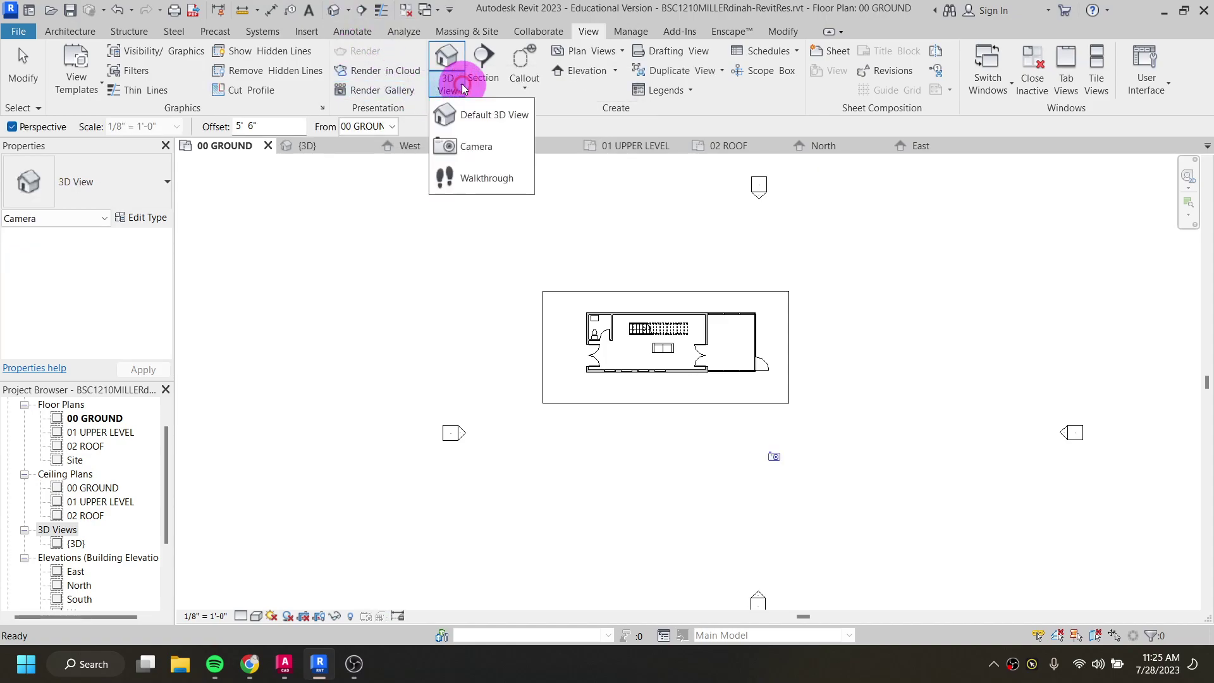
{"action": "left_click", "coordinate": [483, 146]}
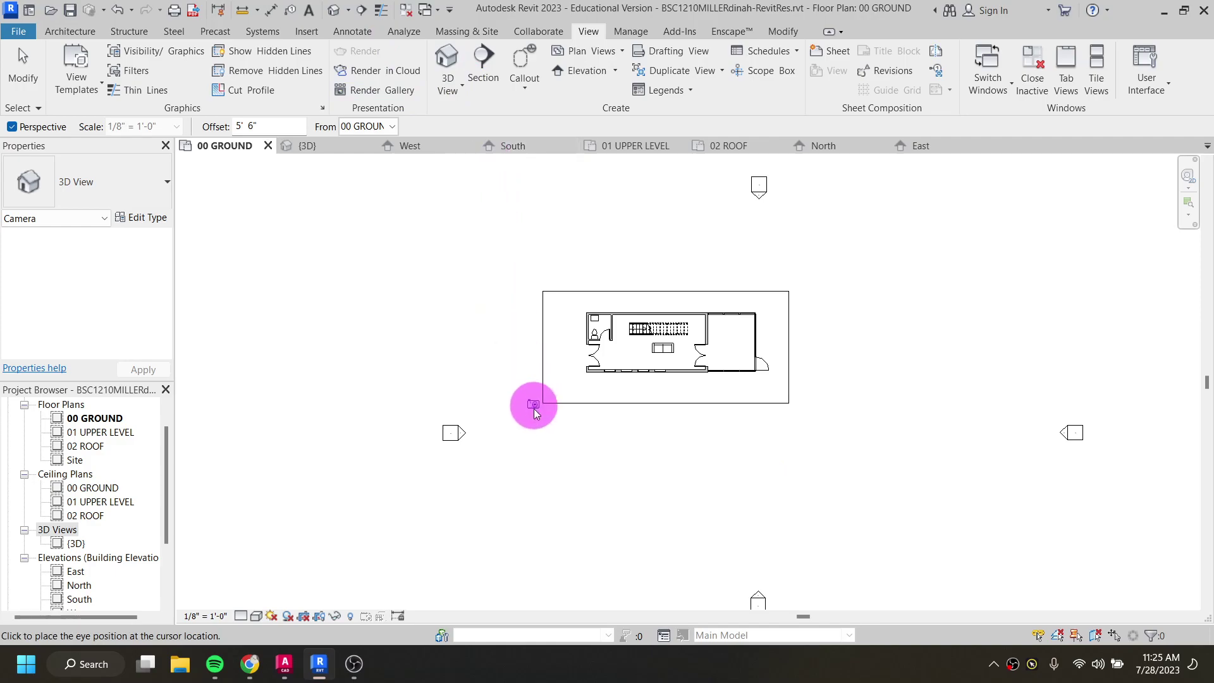
{"action": "left_click", "coordinate": [460, 531]}
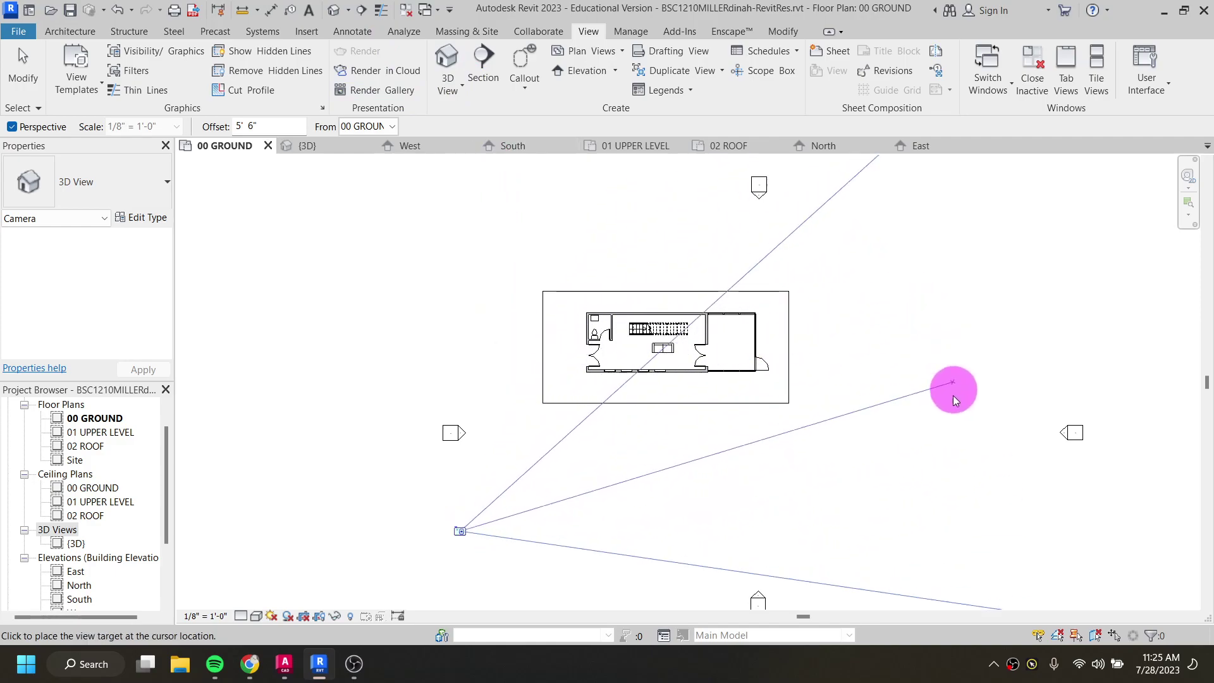
{"action": "left_click", "coordinate": [823, 183]}
Step: Adjust the top, bottom, left and right crop edges of 3D View 1 around the house, then deselect
{"action": "scroll", "coordinate": [716, 265], "scroll_direction": "down", "scroll_amount": 2}
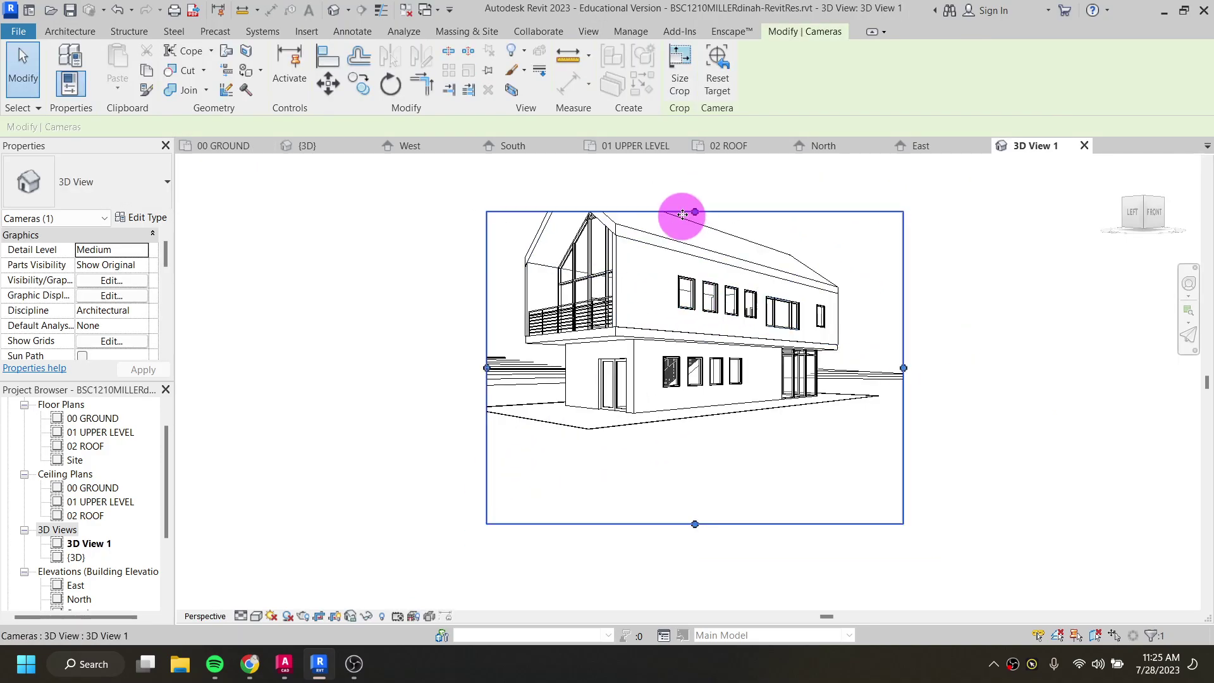
{"action": "left_click_drag", "start_coordinate": [695, 212], "coordinate": [693, 165]}
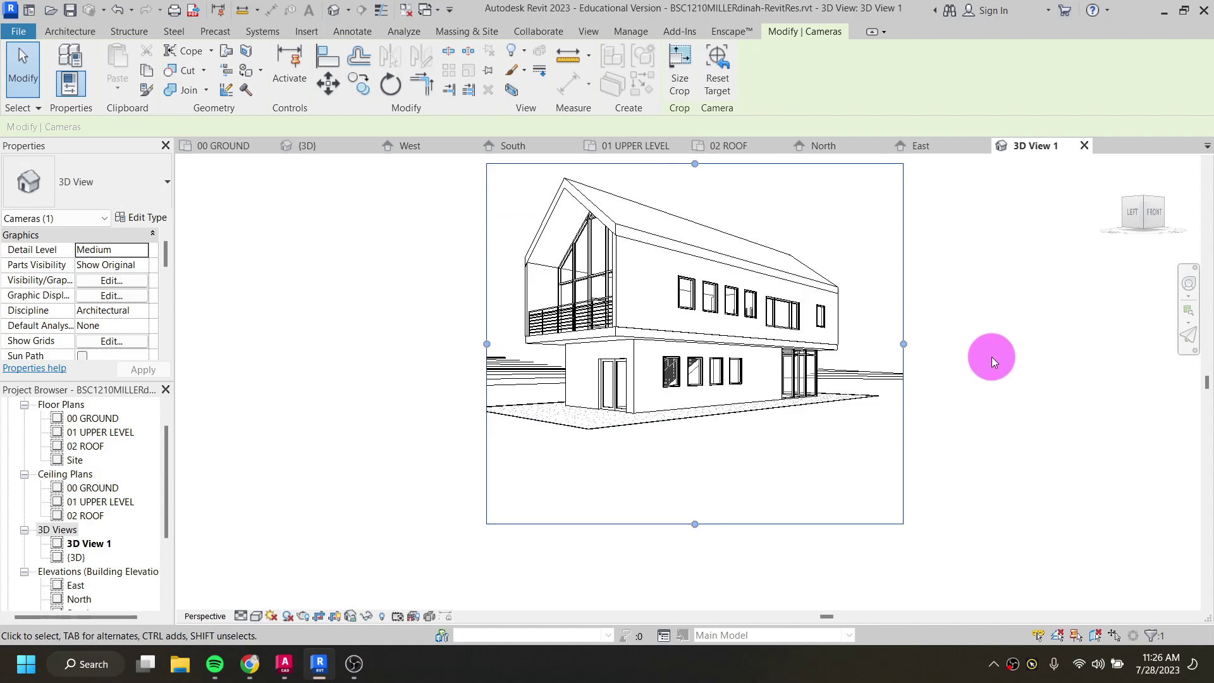
{"action": "middle_click_drag", "start_coordinate": [992, 355], "coordinate": [990, 398]}
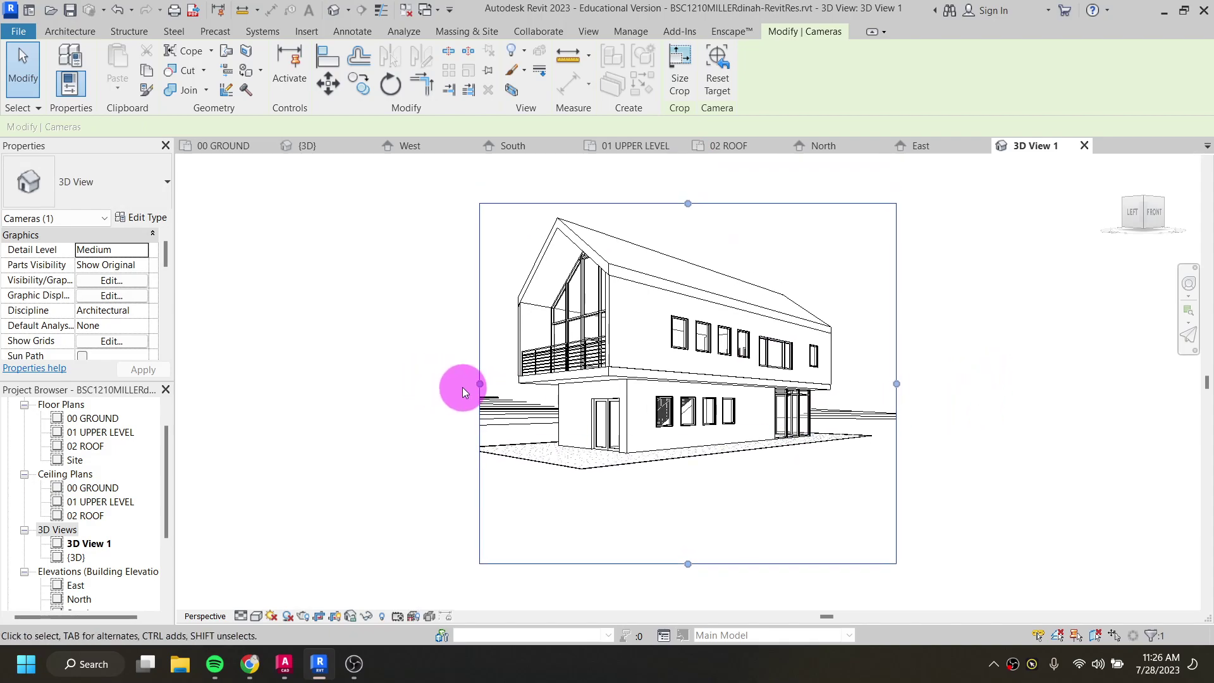
{"action": "left_click_drag", "start_coordinate": [480, 384], "coordinate": [442, 384]}
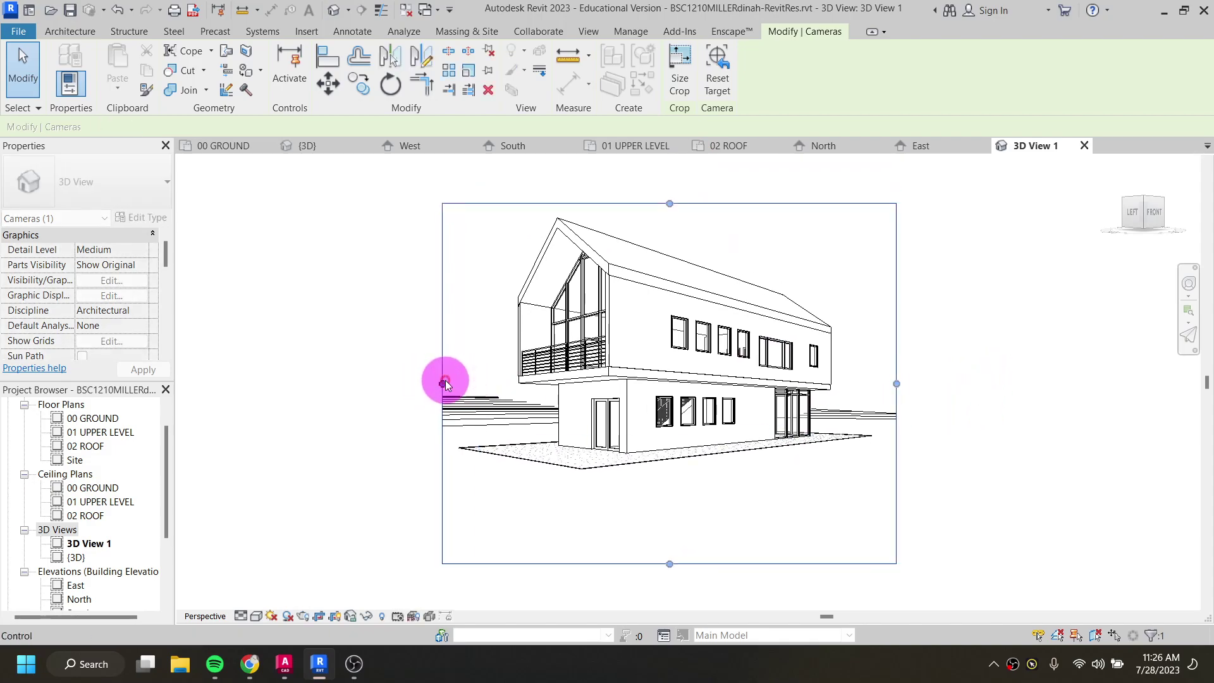
{"action": "left_click_drag", "start_coordinate": [669, 563], "coordinate": [666, 476]}
{"action": "left_click_drag", "start_coordinate": [897, 339], "coordinate": [884, 340]}
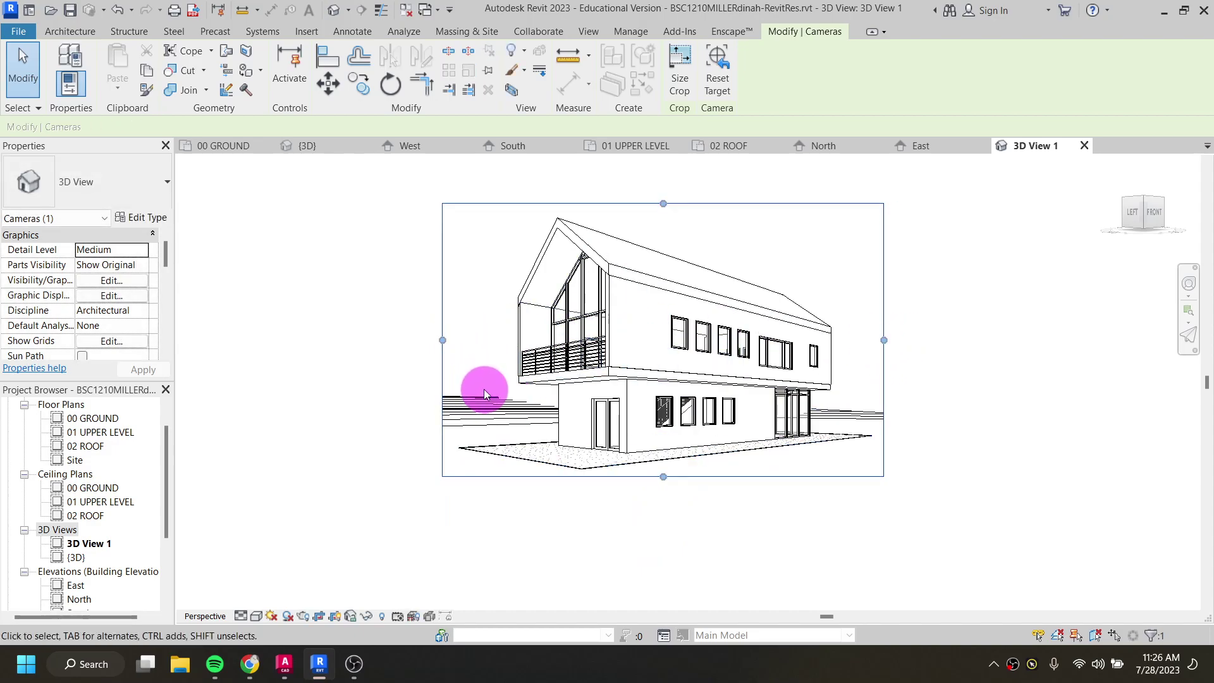
{"action": "left_click_drag", "start_coordinate": [664, 478], "coordinate": [655, 507]}
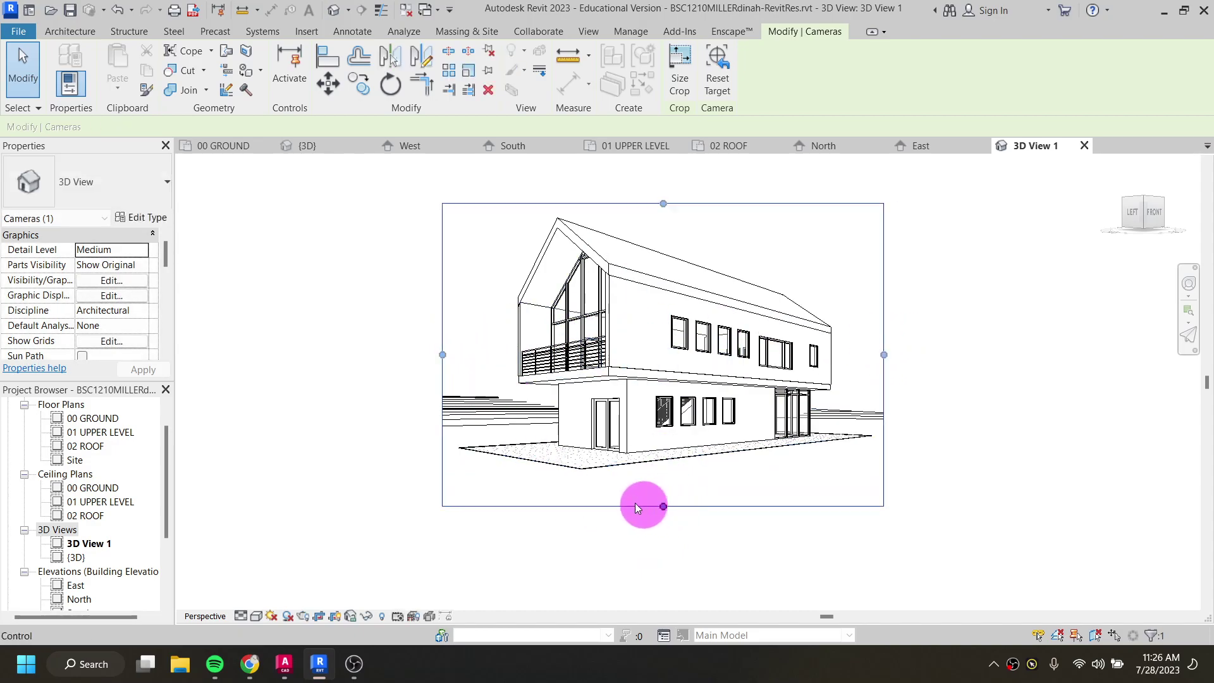
{"action": "left_click_drag", "start_coordinate": [443, 355], "coordinate": [409, 350]}
{"action": "left_click_drag", "start_coordinate": [914, 355], "coordinate": [916, 352]}
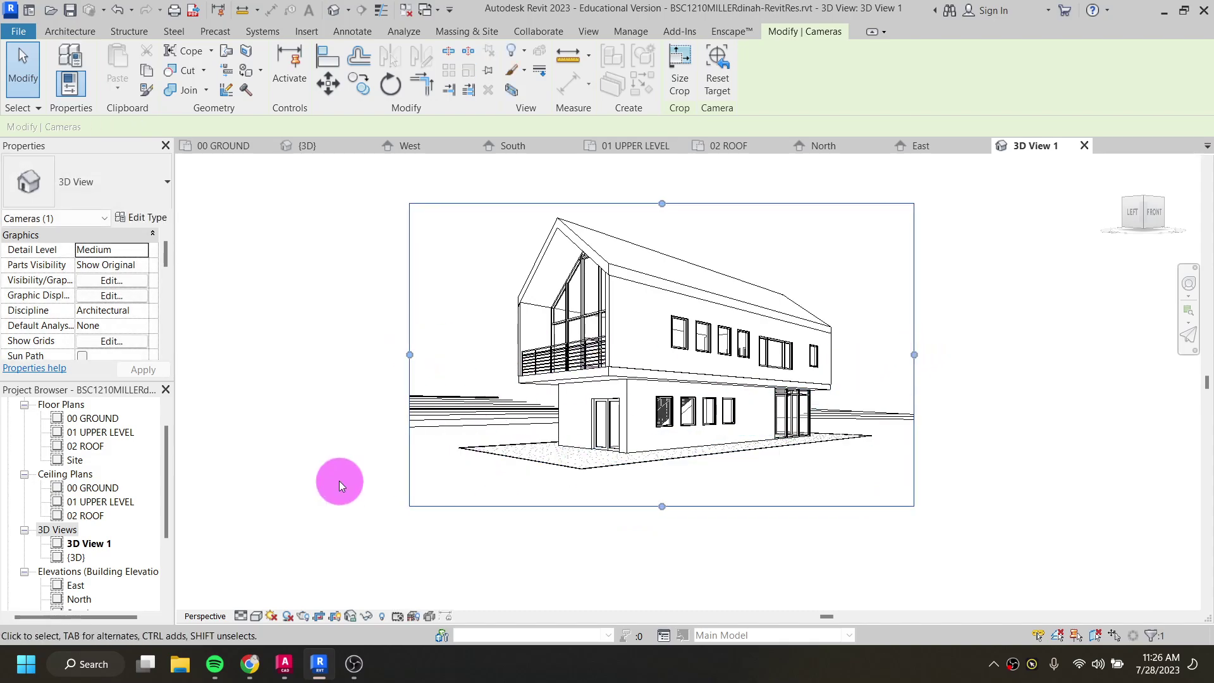
{"action": "left_click", "coordinate": [359, 450]}
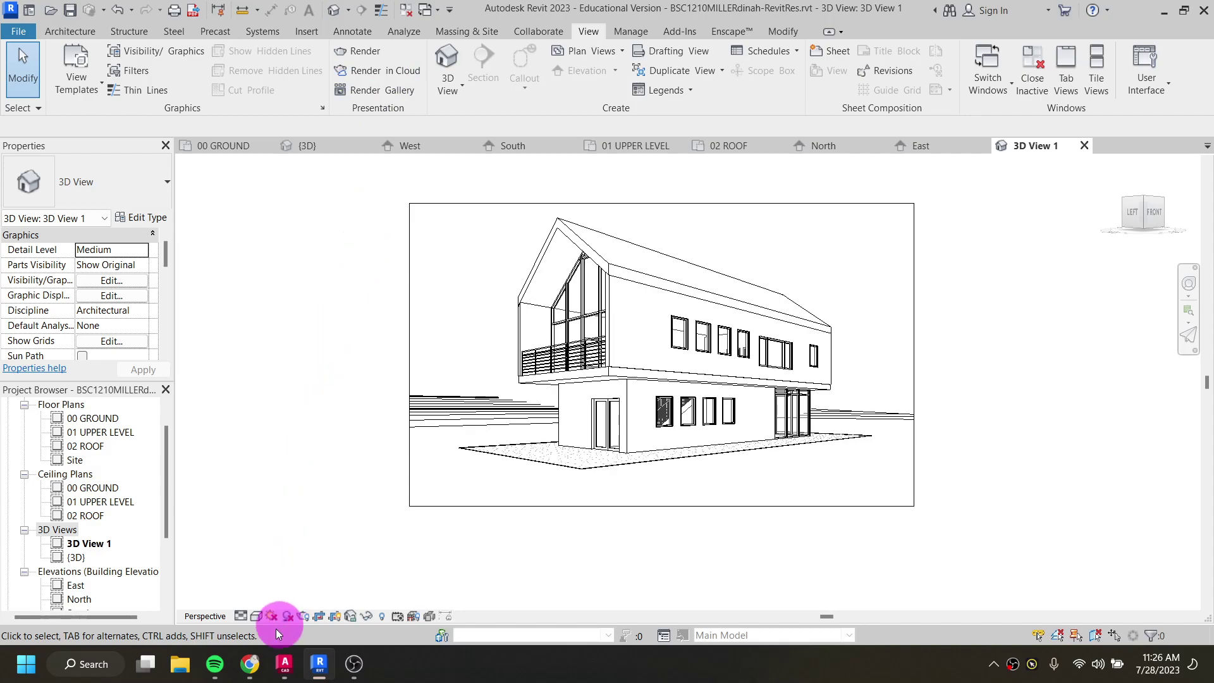
Step: Switch to the Google Drive tab in the browser and return to My Drive
{"action": "left_click", "coordinate": [250, 663]}
{"action": "left_click", "coordinate": [126, 13]}
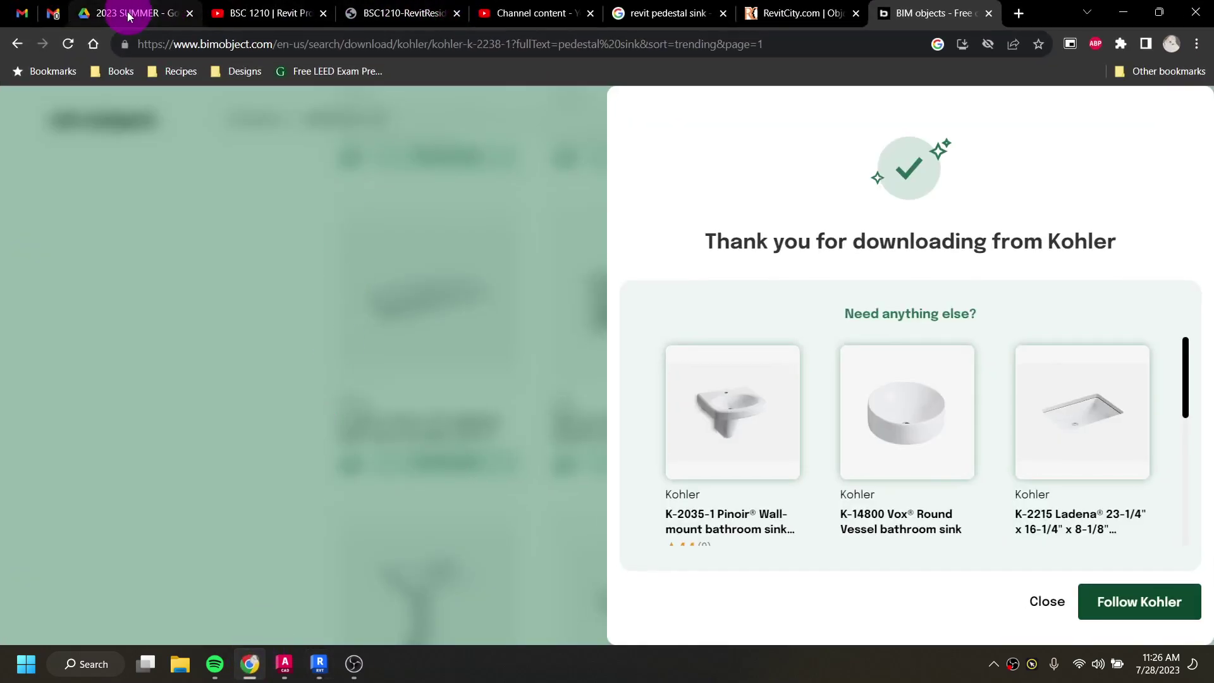
{"action": "left_click", "coordinate": [201, 164]}
{"action": "left_click", "coordinate": [320, 157]}
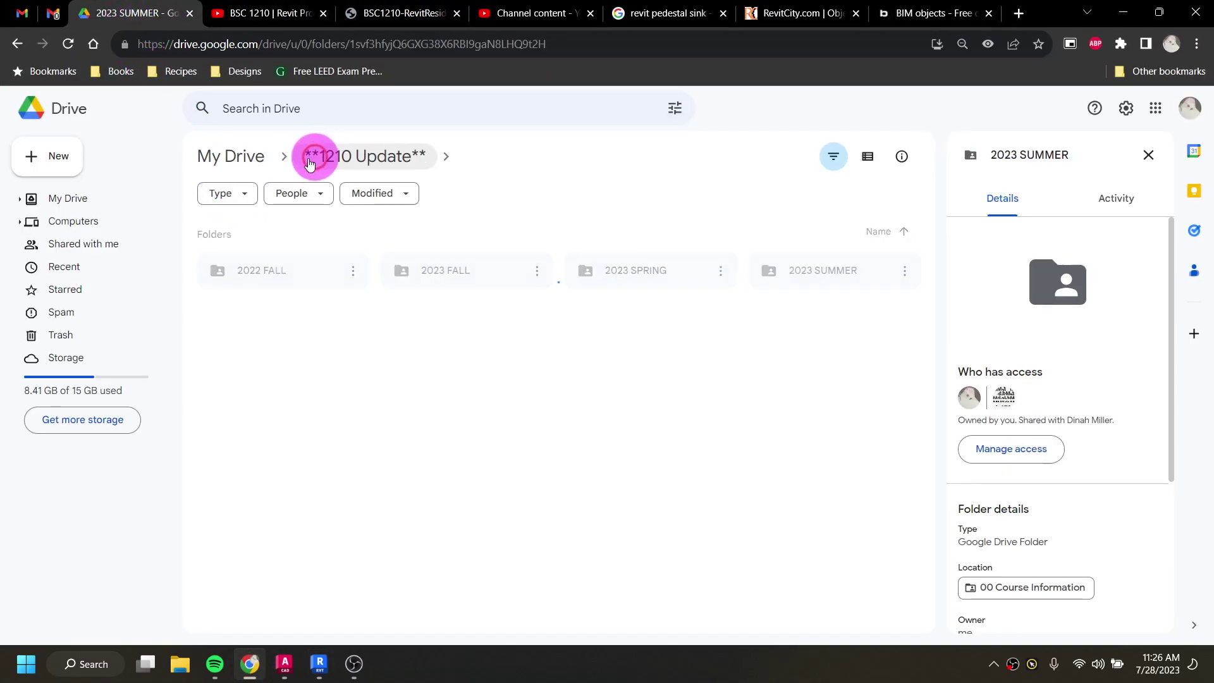
{"action": "left_click", "coordinate": [346, 163]}
{"action": "left_click", "coordinate": [251, 157]}
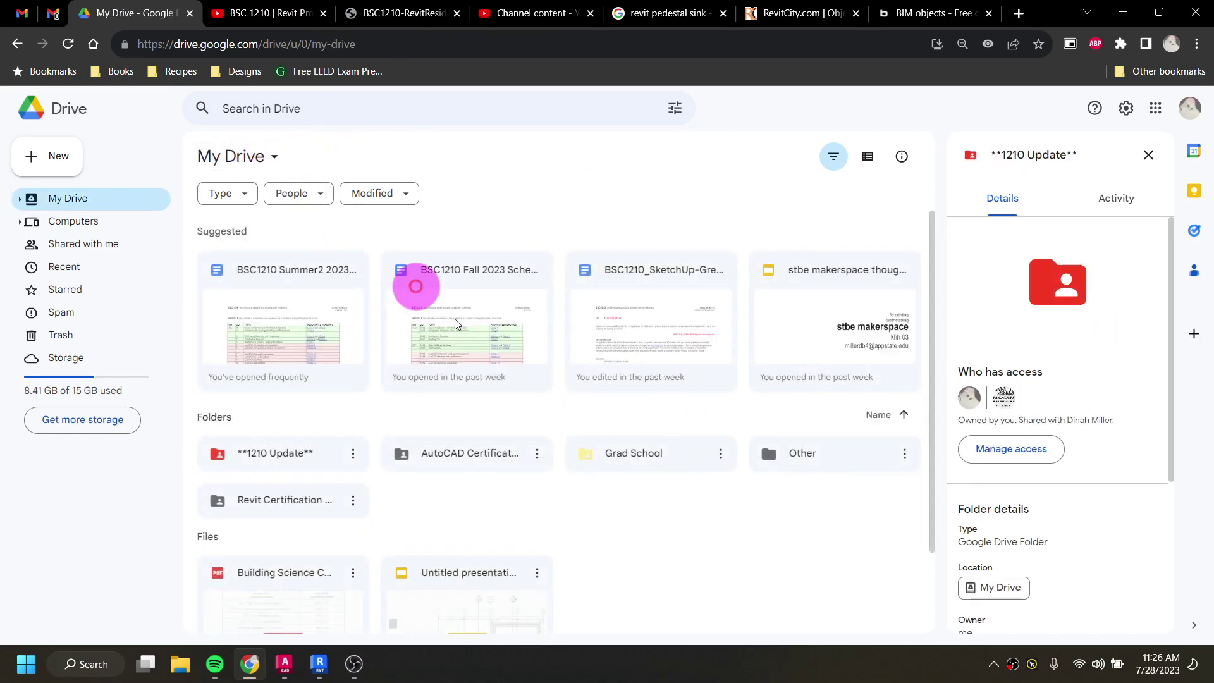
Step: Open Grad School > Advanced Bim > Eames and open the TEC5440 project document
{"action": "double_click", "coordinate": [645, 452]}
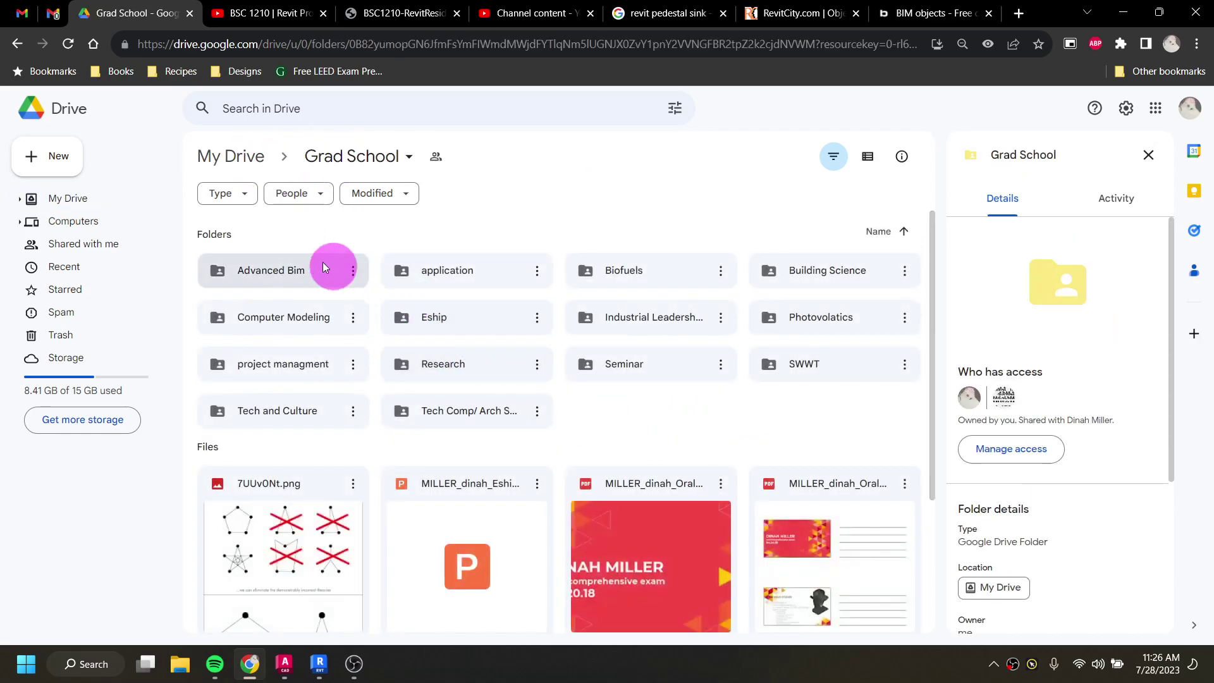
{"action": "left_click", "coordinate": [278, 276]}
{"action": "double_click", "coordinate": [278, 276]}
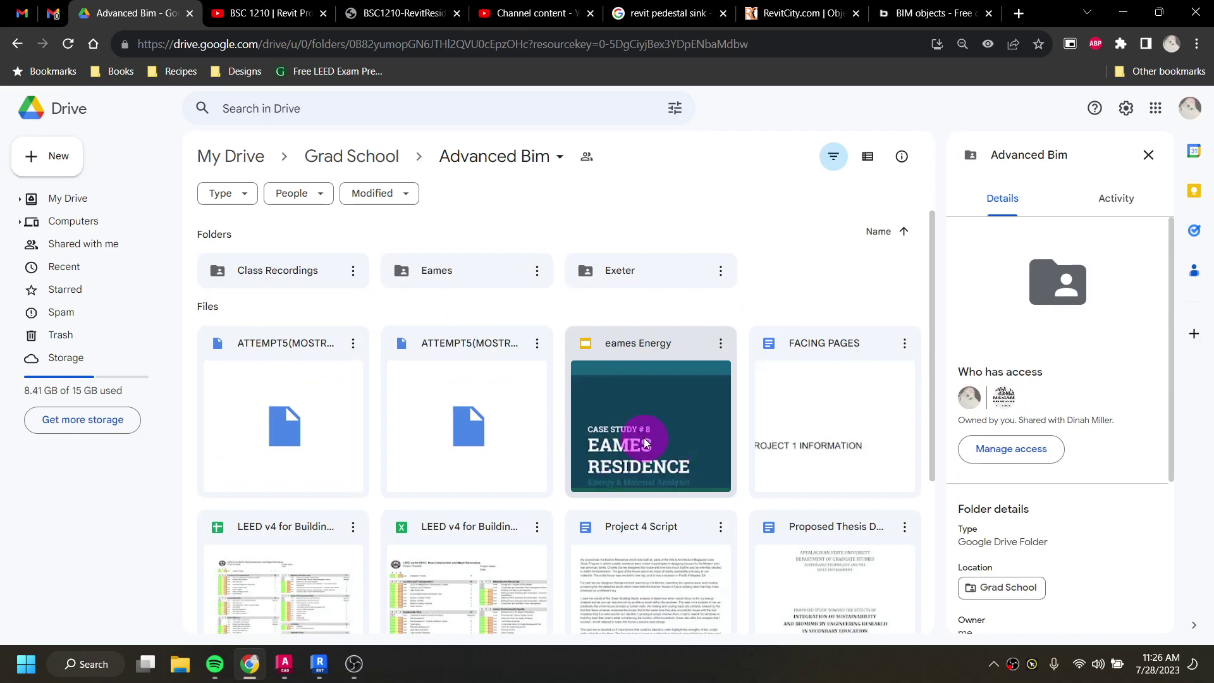
{"action": "scroll", "coordinate": [847, 397], "scroll_direction": "down", "scroll_amount": 4}
{"action": "scroll", "coordinate": [643, 456], "scroll_direction": "up", "scroll_amount": 5}
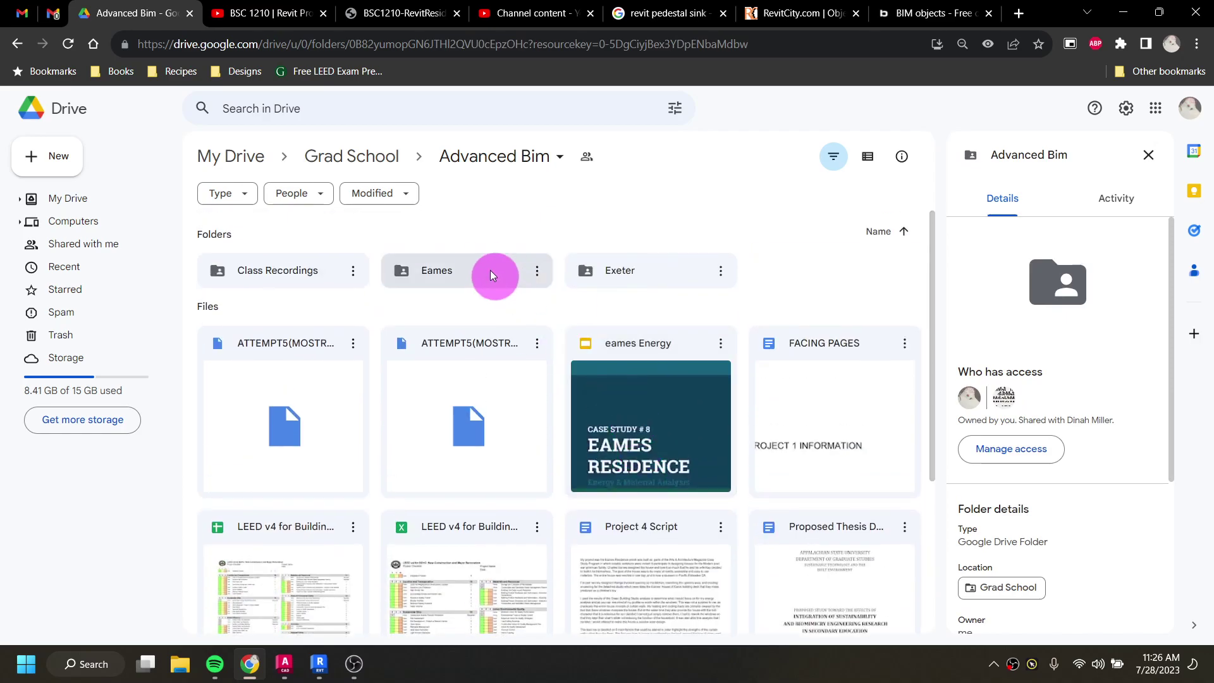
{"action": "double_click", "coordinate": [491, 270]}
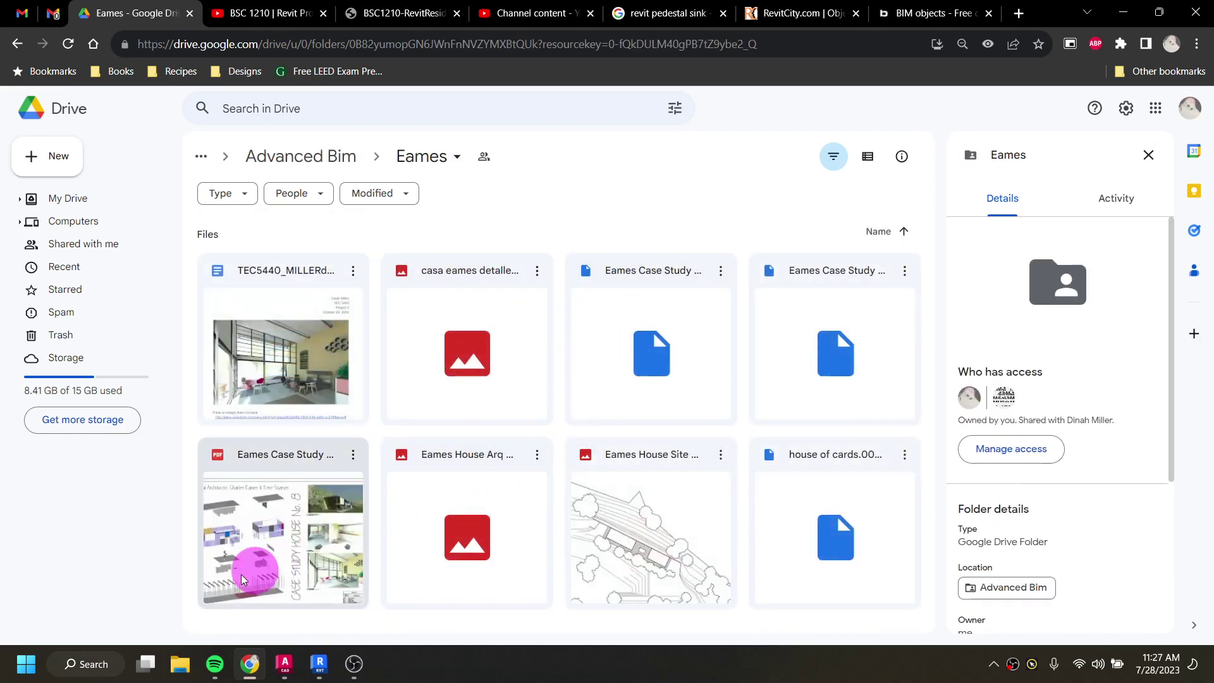
{"action": "double_click", "coordinate": [259, 337]}
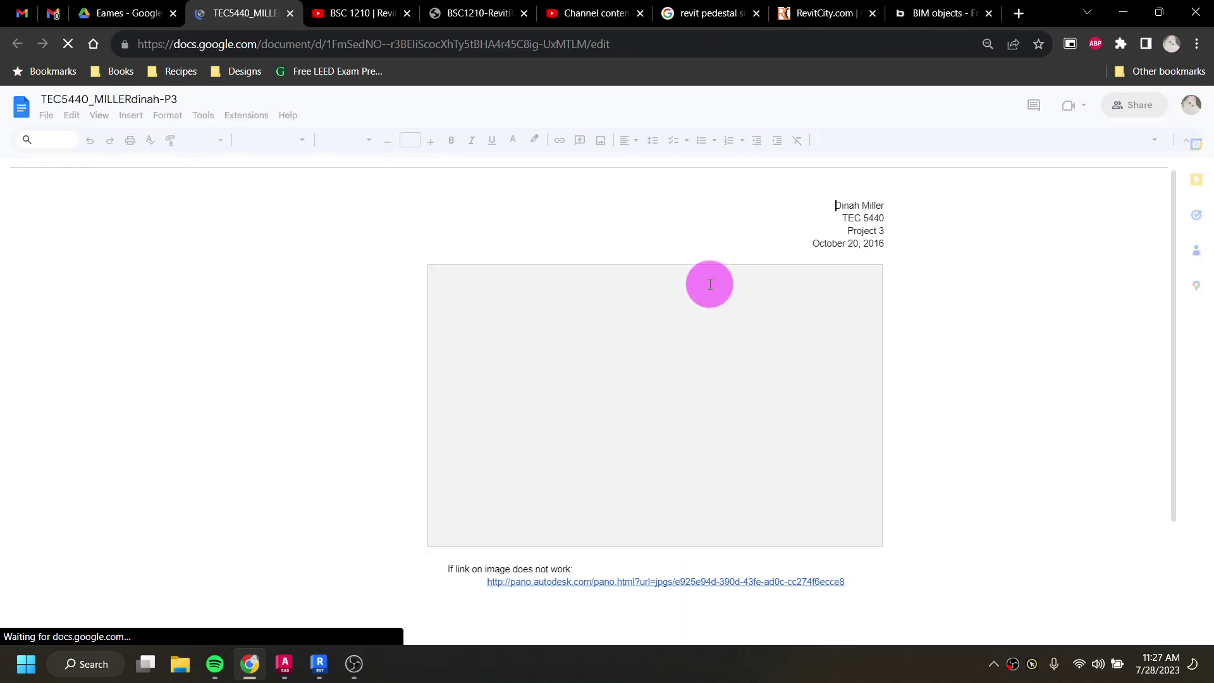
{"action": "left_click", "coordinate": [655, 582]}
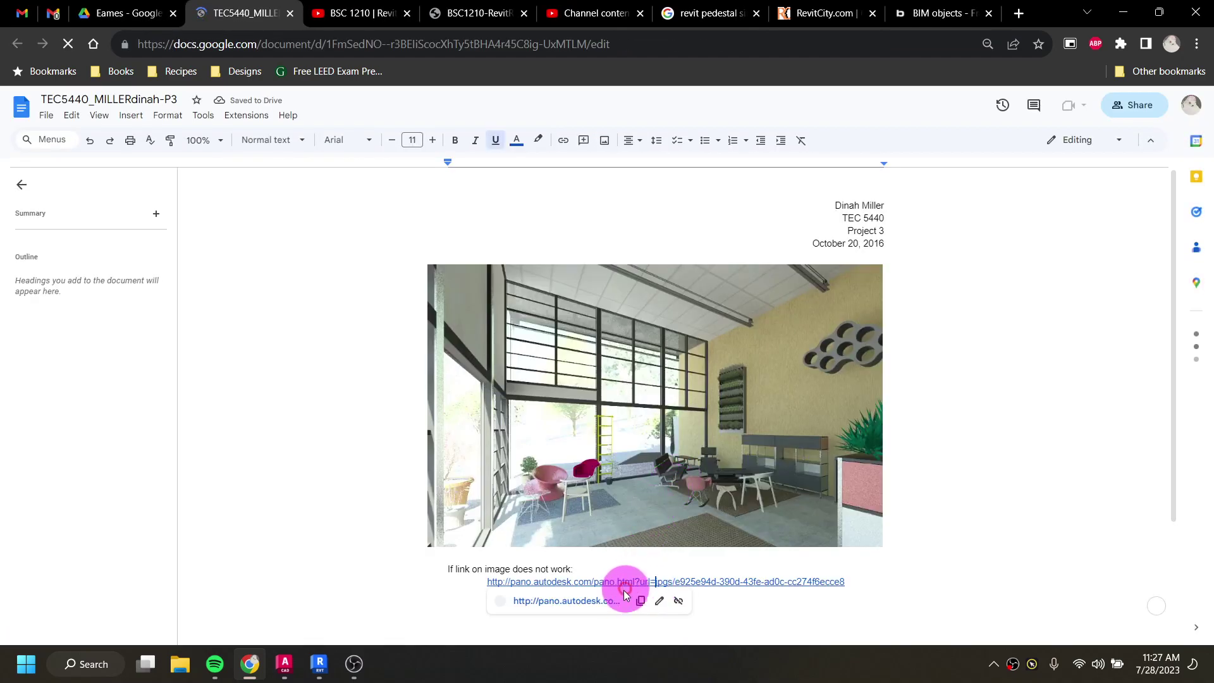
Step: Open the pano.autodesk.com link, look around the Eames interior panorama, then close it and minimize Chrome
{"action": "left_click", "coordinate": [587, 604]}
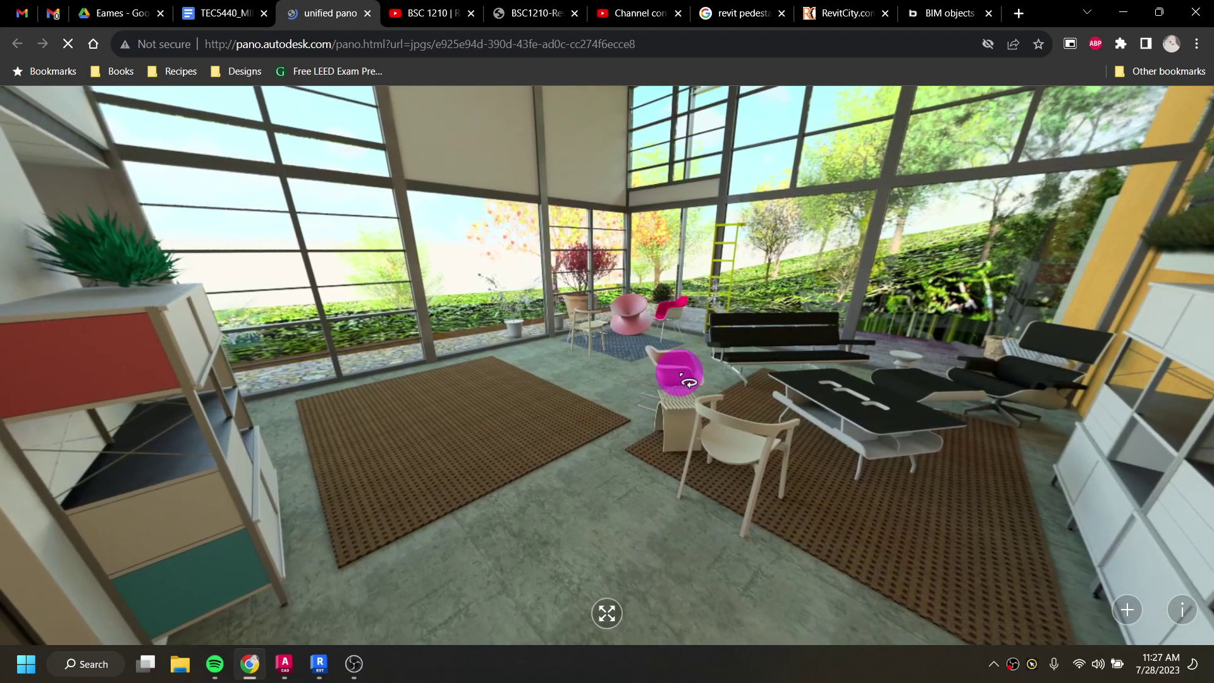
{"action": "left_click_drag", "start_coordinate": [685, 380], "coordinate": [1088, 404]}
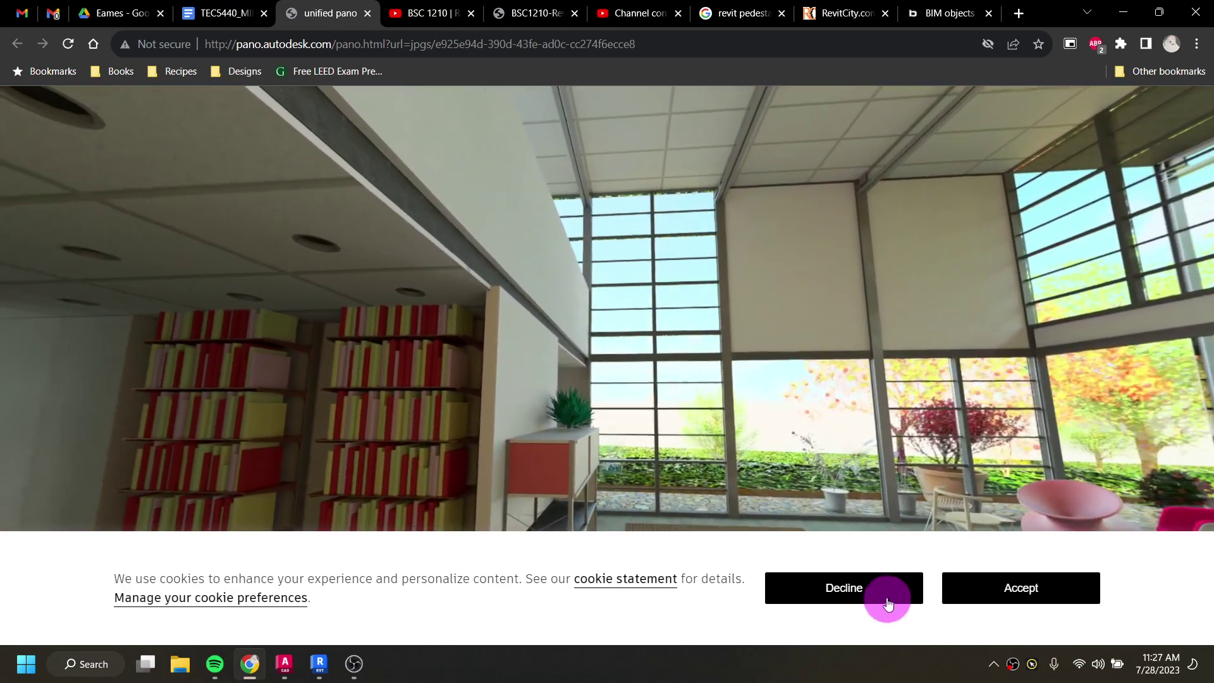
{"action": "left_click", "coordinate": [970, 591]}
{"action": "left_click_drag", "start_coordinate": [661, 484], "coordinate": [741, 352]}
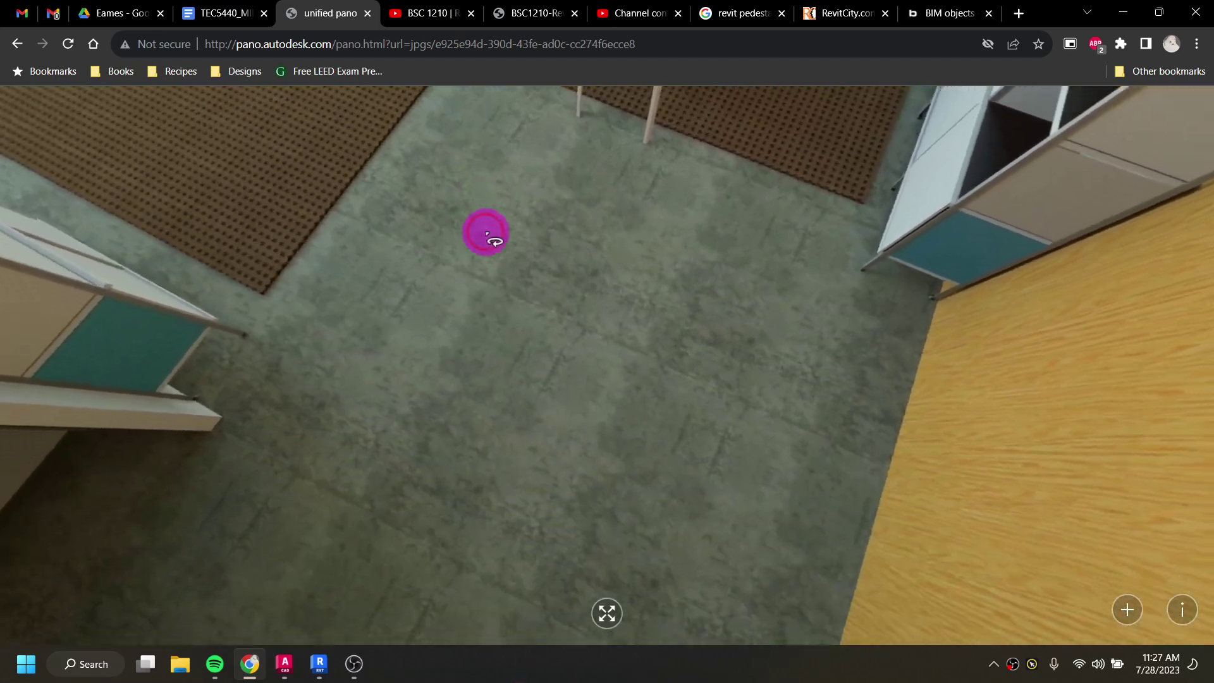
{"action": "left_click_drag", "start_coordinate": [487, 234], "coordinate": [516, 93]}
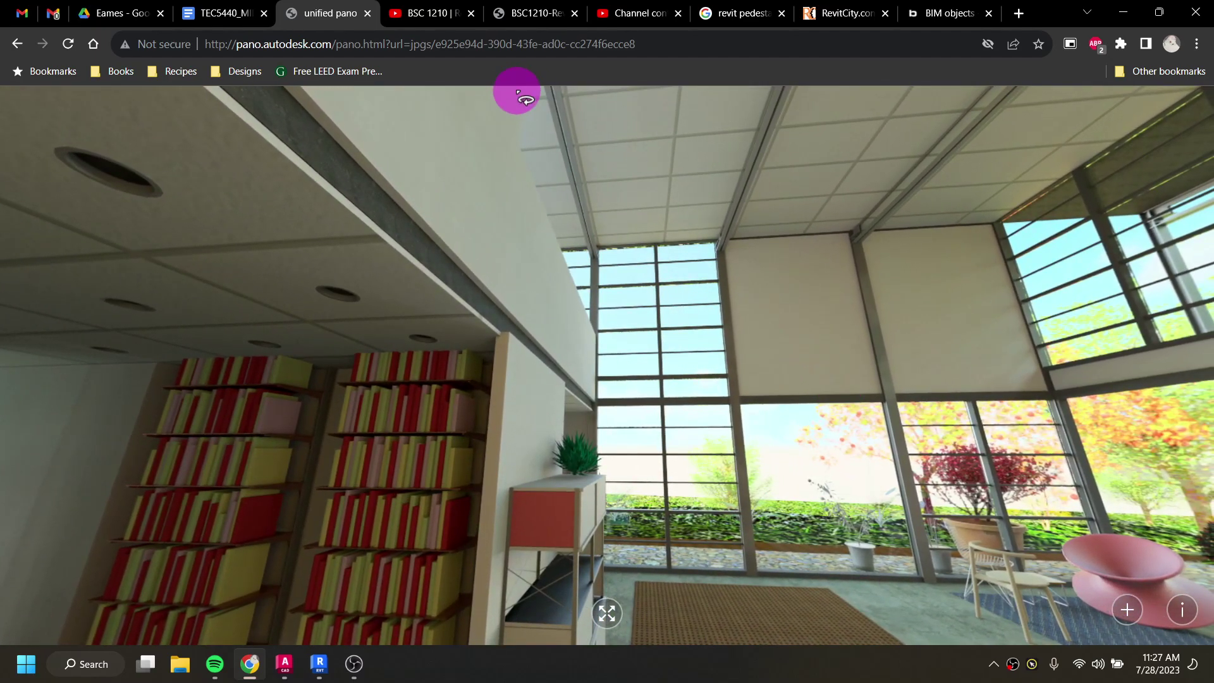
{"action": "left_click", "coordinate": [367, 14]}
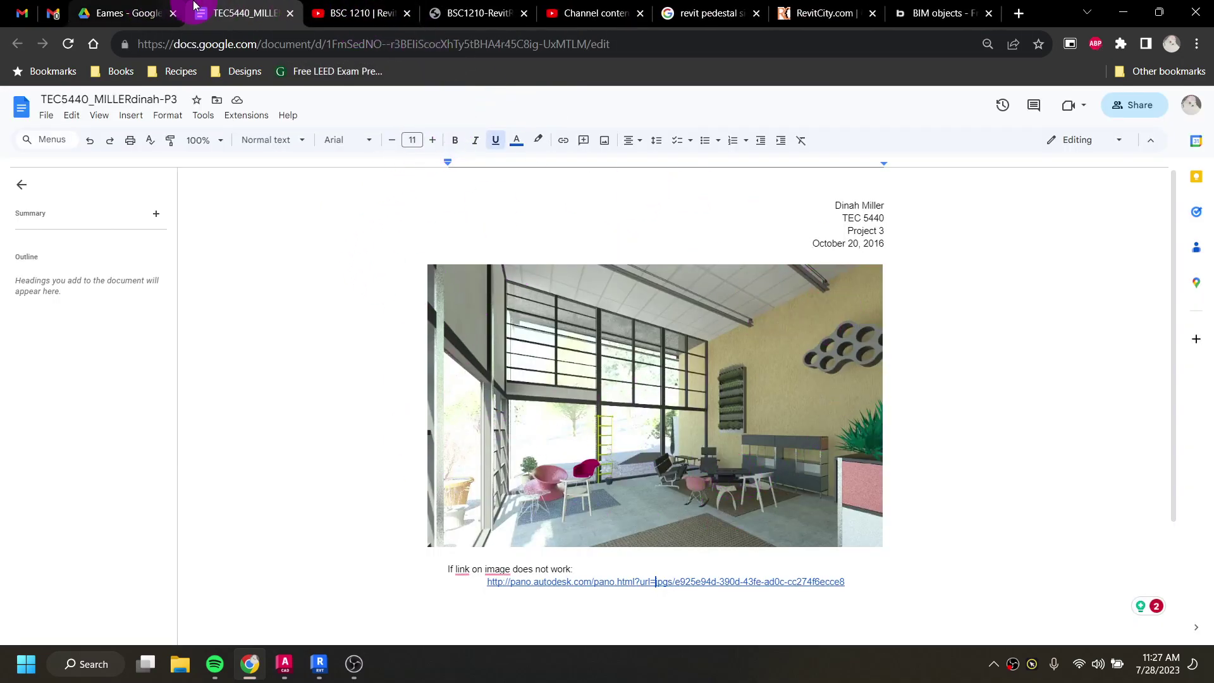
{"action": "left_click", "coordinate": [1123, 12]}
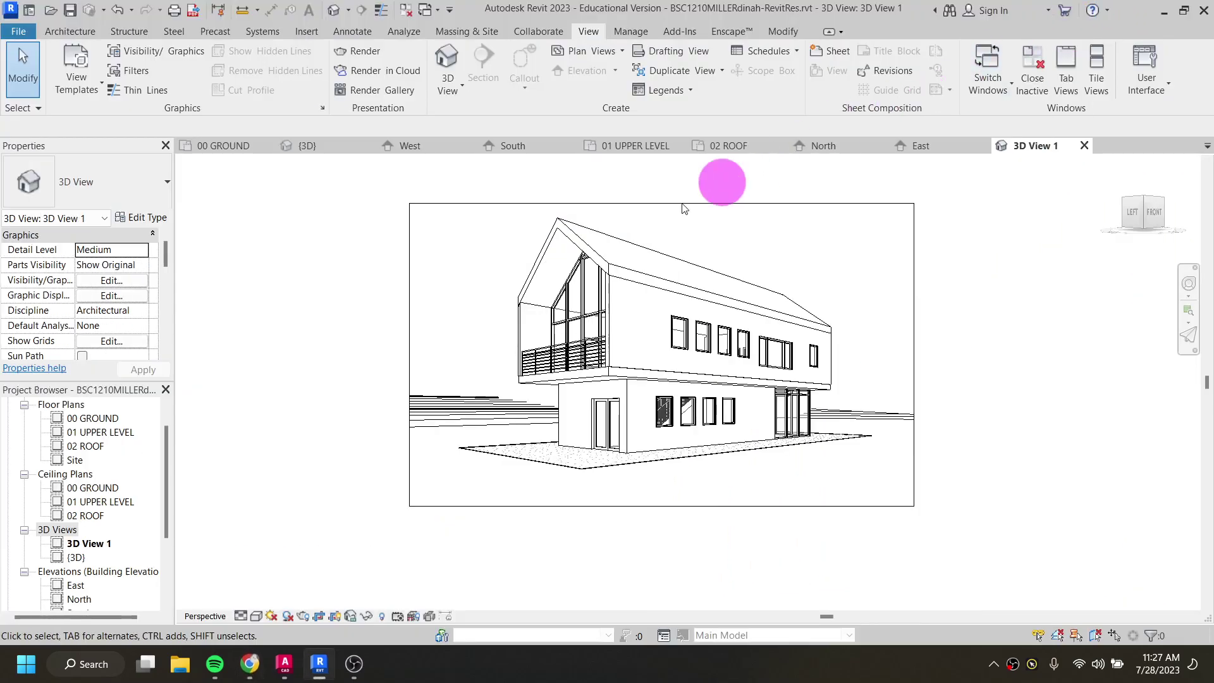
Step: Start Render for 3D View 1 and save the project when prompted
{"action": "left_click", "coordinate": [359, 53]}
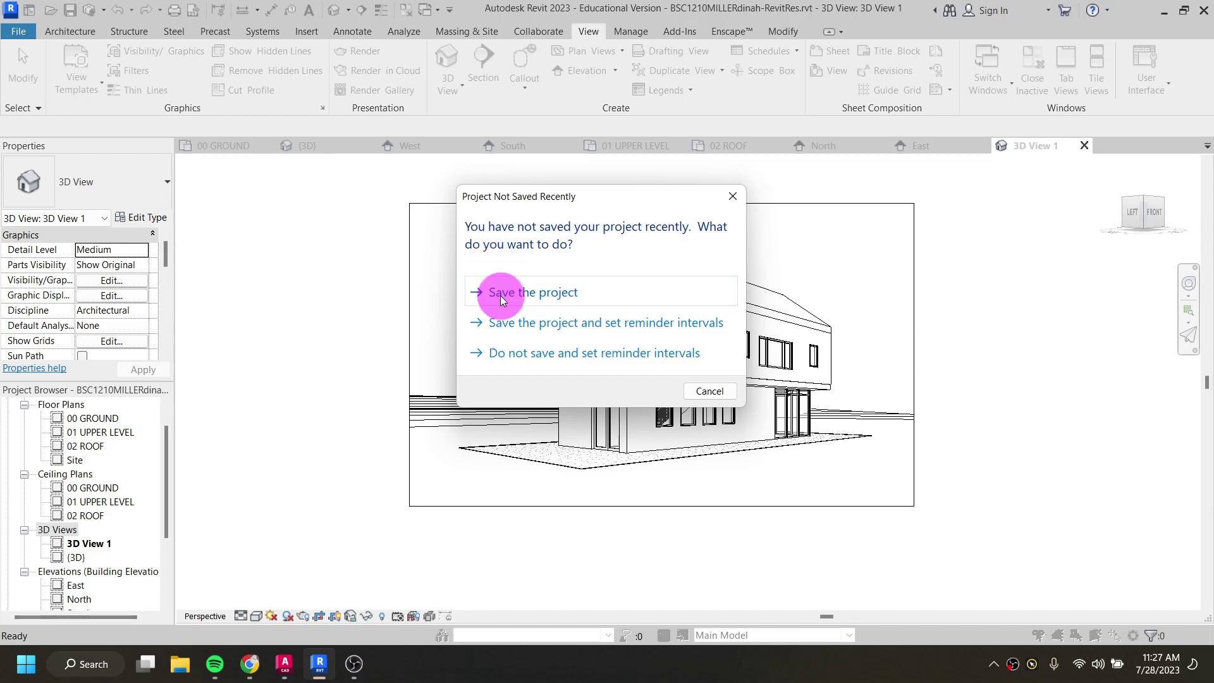
{"action": "left_click", "coordinate": [500, 295]}
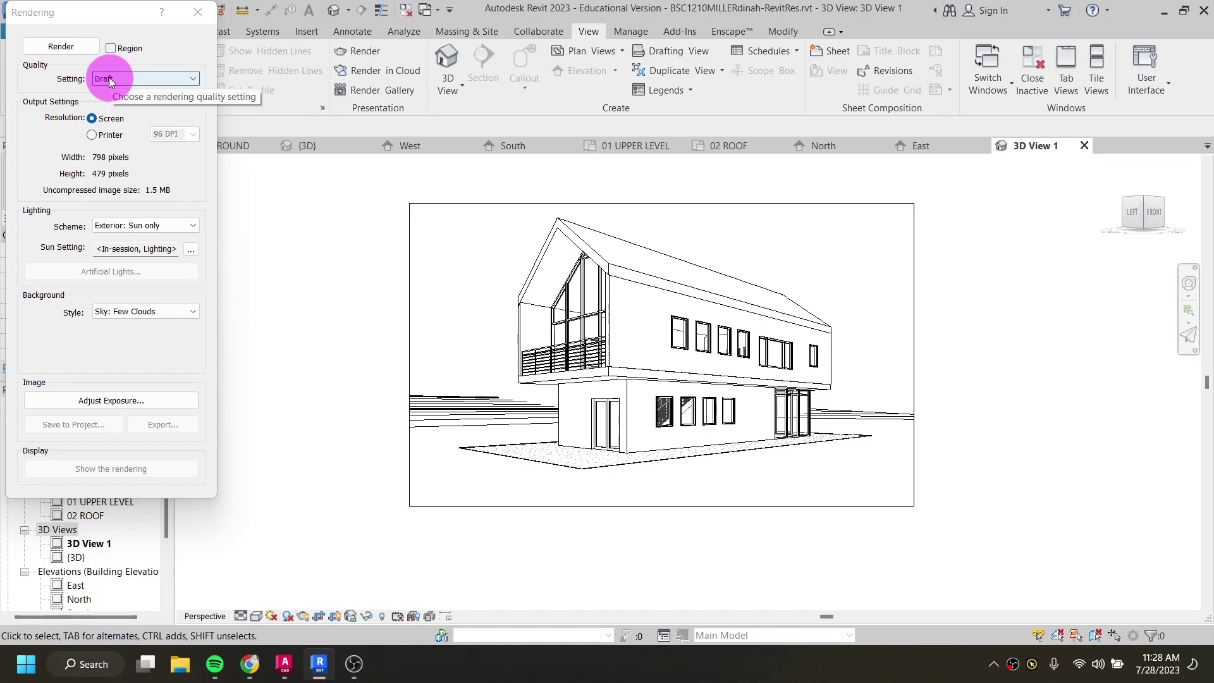
{"action": "left_click", "coordinate": [249, 663]}
Step: Preview the sheets of Eames Case Study 8.pdf in Google Drive, then close it and return to Revit
{"action": "left_click", "coordinate": [139, 12]}
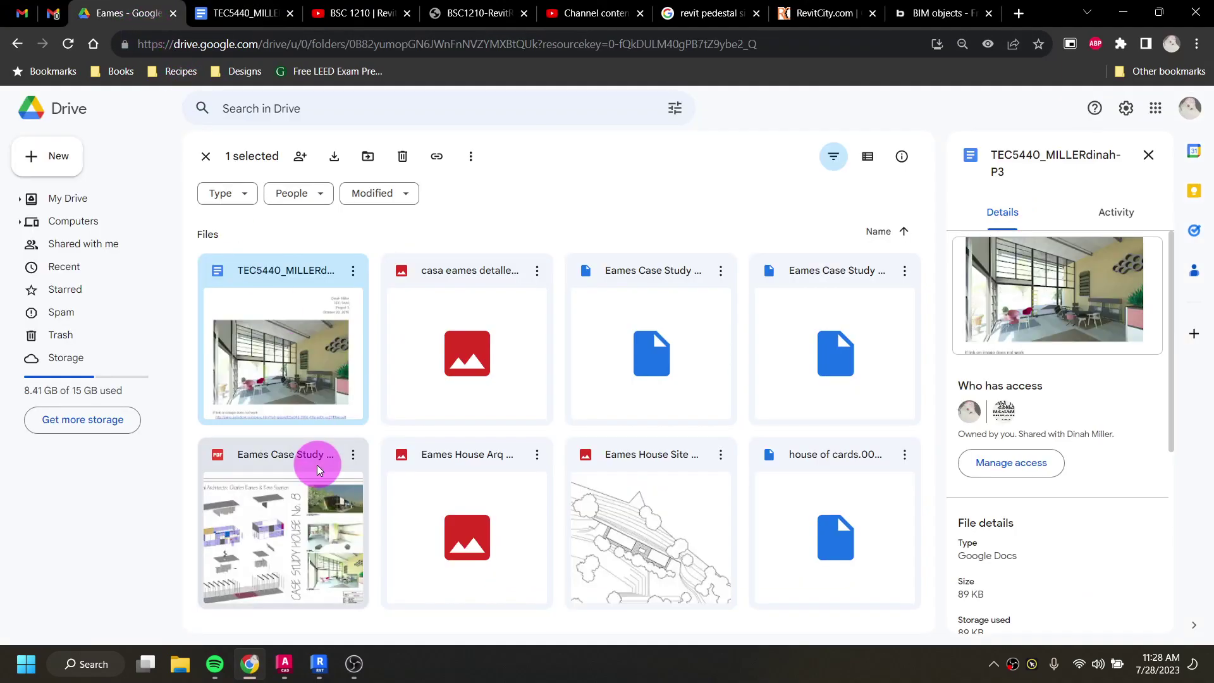
{"action": "double_click", "coordinate": [335, 522]}
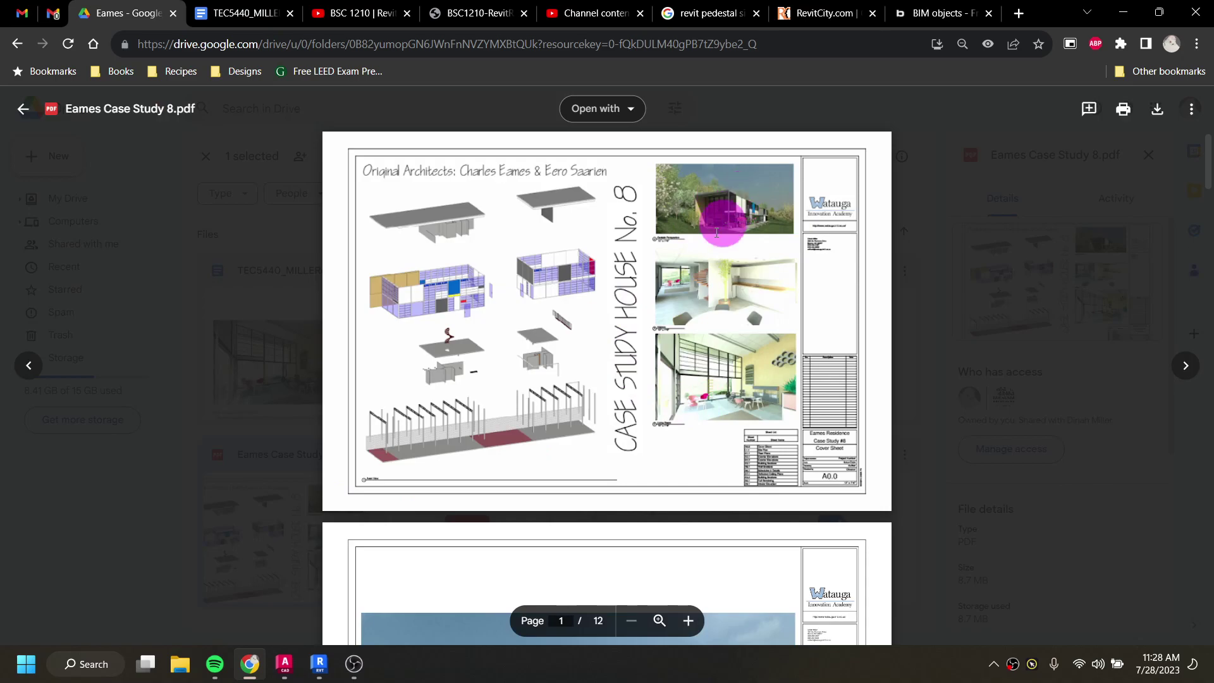
{"action": "scroll", "coordinate": [656, 331], "scroll_direction": "down", "scroll_amount": 5}
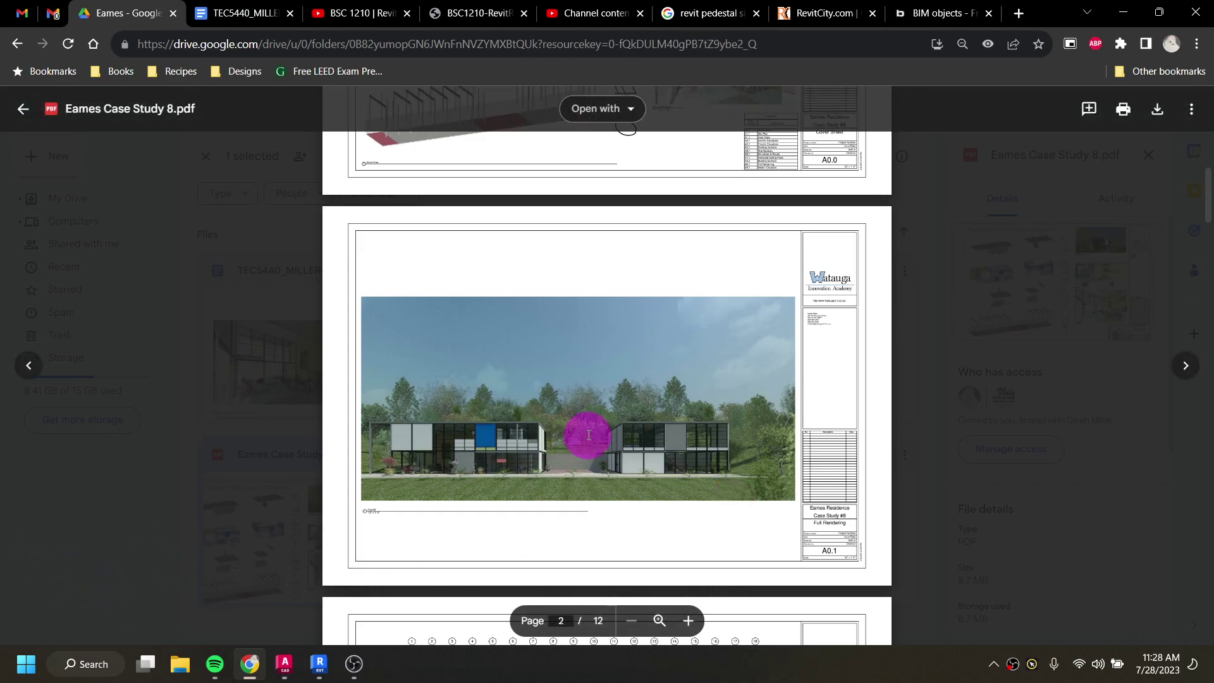
{"action": "scroll", "coordinate": [564, 434], "scroll_direction": "down", "scroll_amount": 3}
{"action": "scroll", "coordinate": [564, 434], "scroll_direction": "up", "scroll_amount": 3}
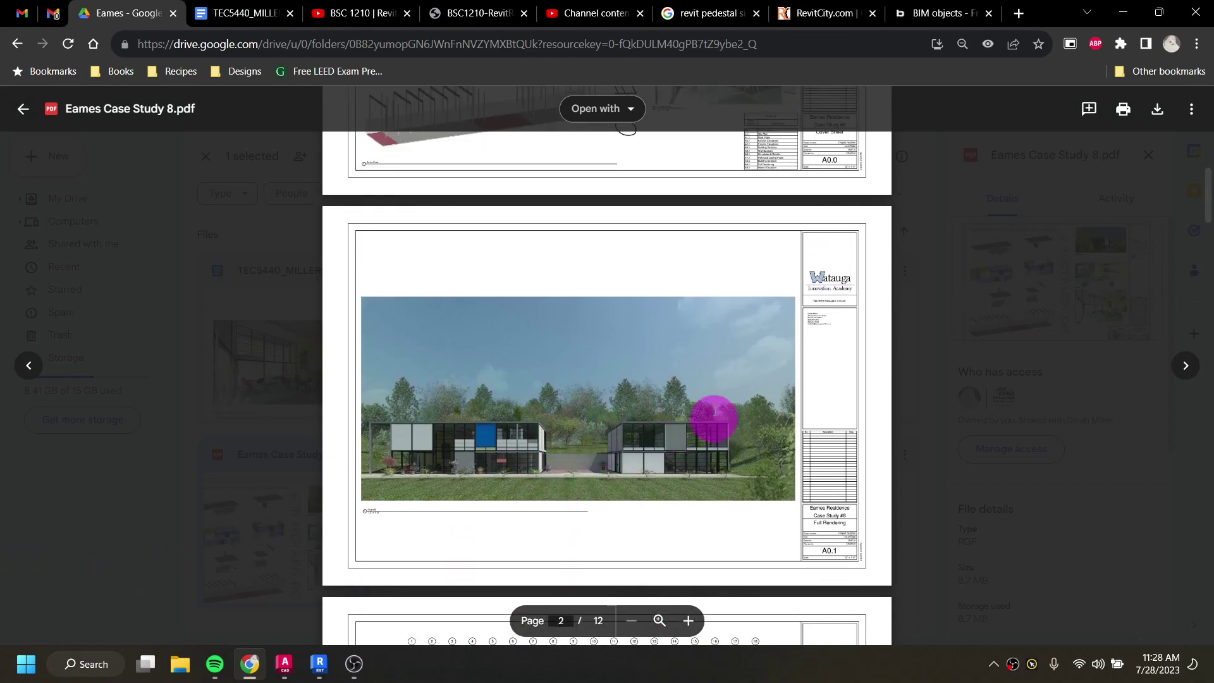
{"action": "left_click", "coordinate": [131, 570]}
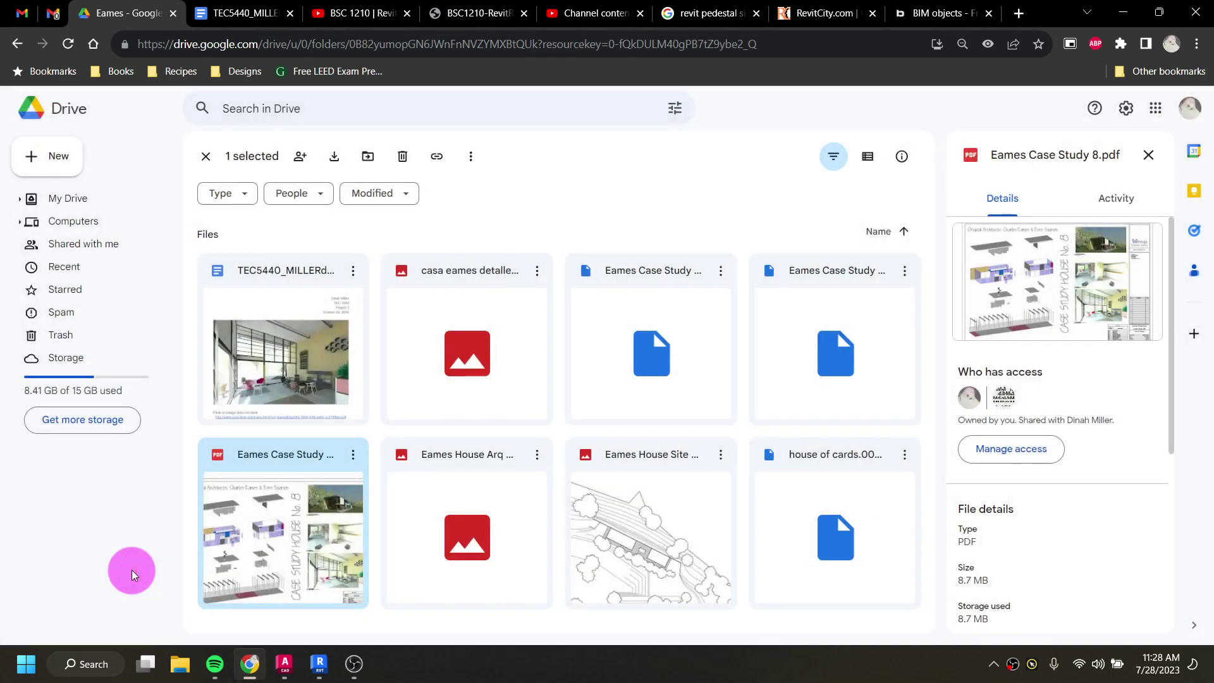
{"action": "left_click", "coordinate": [1121, 14]}
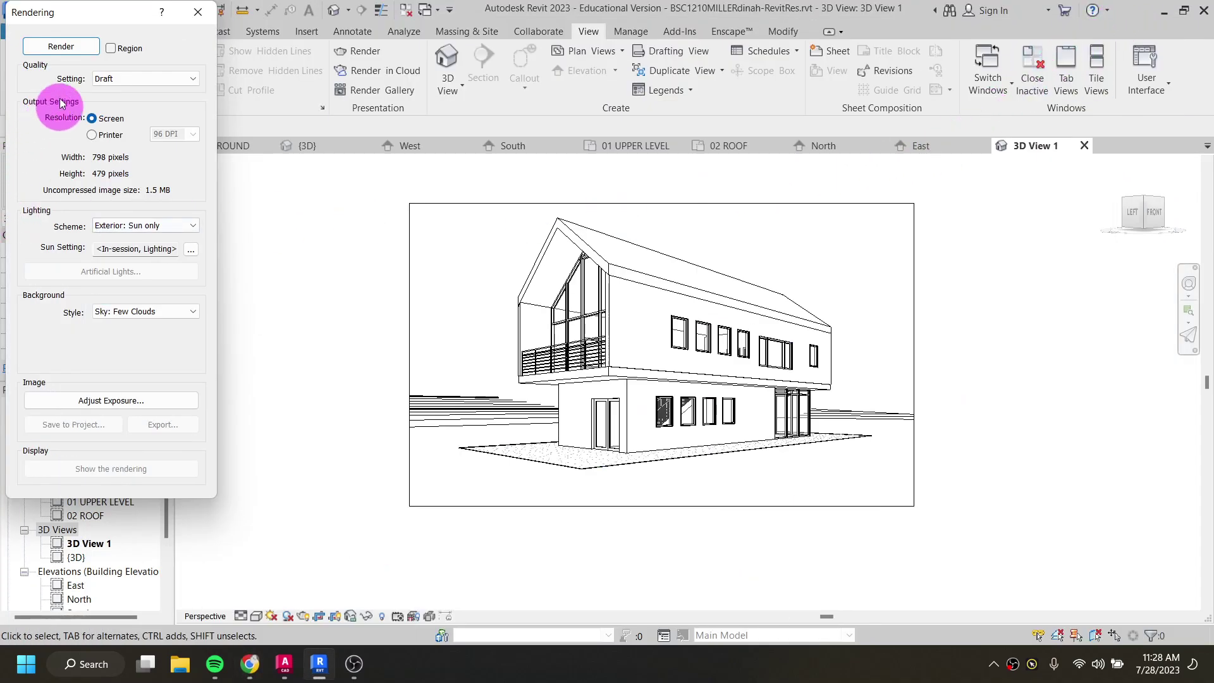
Step: Turn off region rendering so the render covers the full 3D view at 798 × 479 pixels
{"action": "left_click", "coordinate": [111, 51]}
{"action": "left_click", "coordinate": [112, 50]}
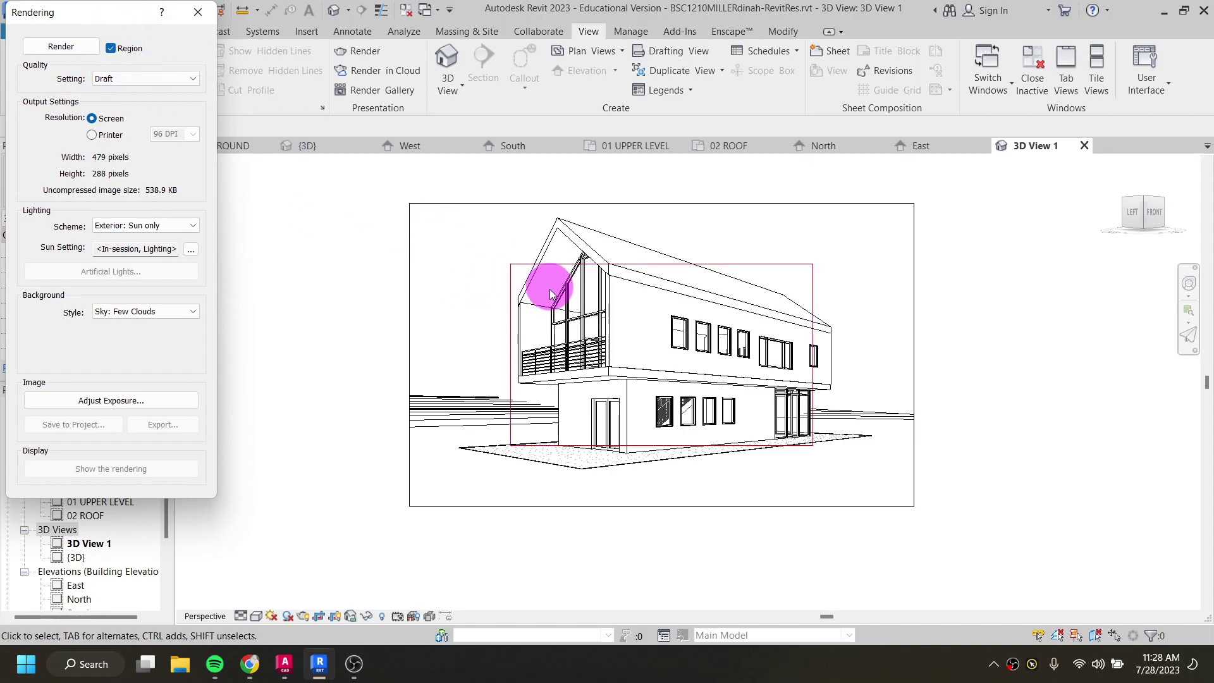
{"action": "left_click", "coordinate": [581, 306]}
{"action": "left_click", "coordinate": [811, 339]}
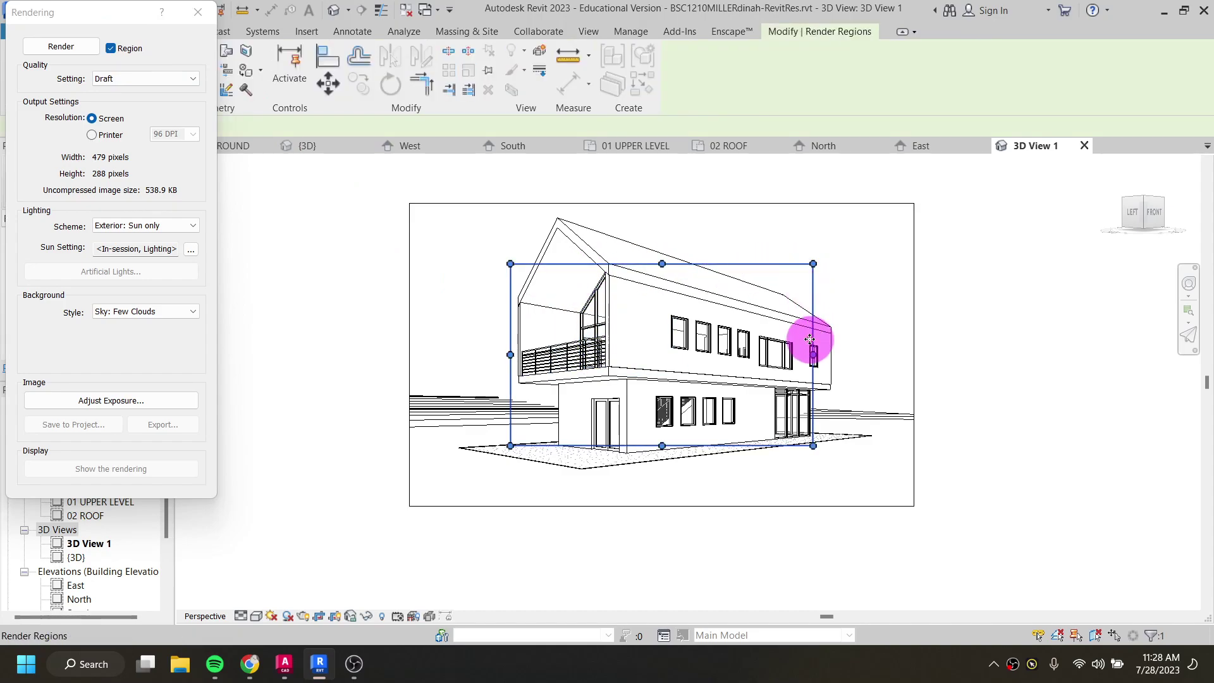
{"action": "left_click_drag", "start_coordinate": [813, 351], "coordinate": [625, 357]}
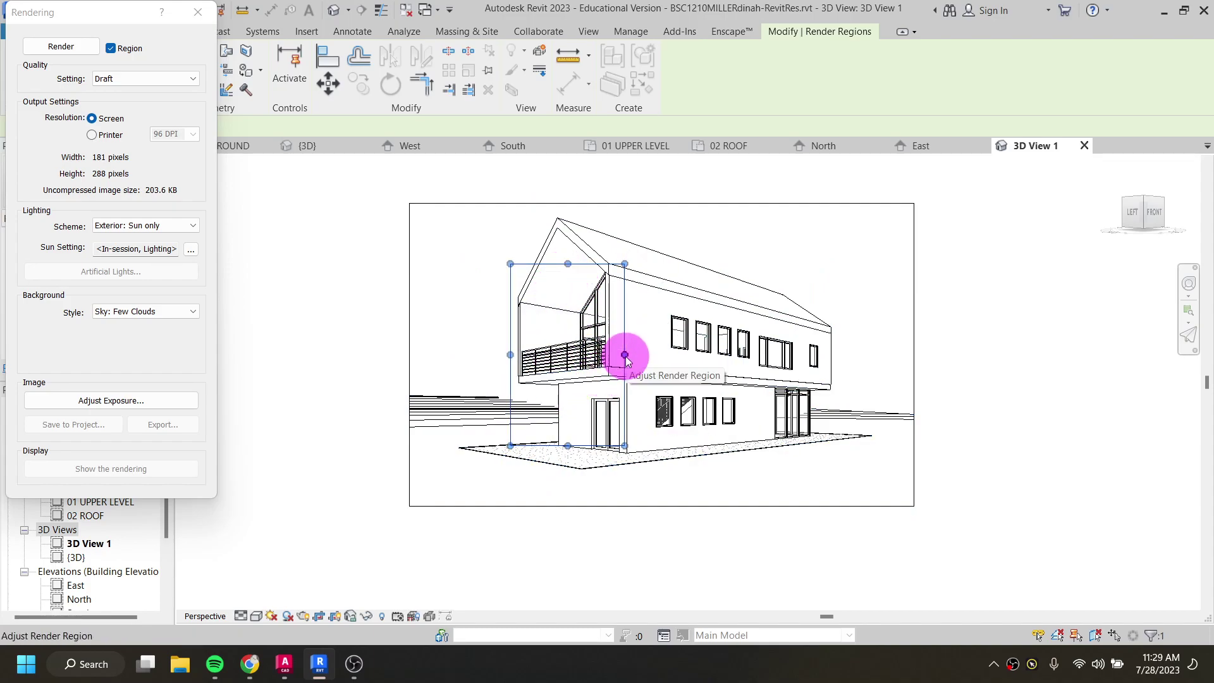
{"action": "left_click", "coordinate": [110, 50]}
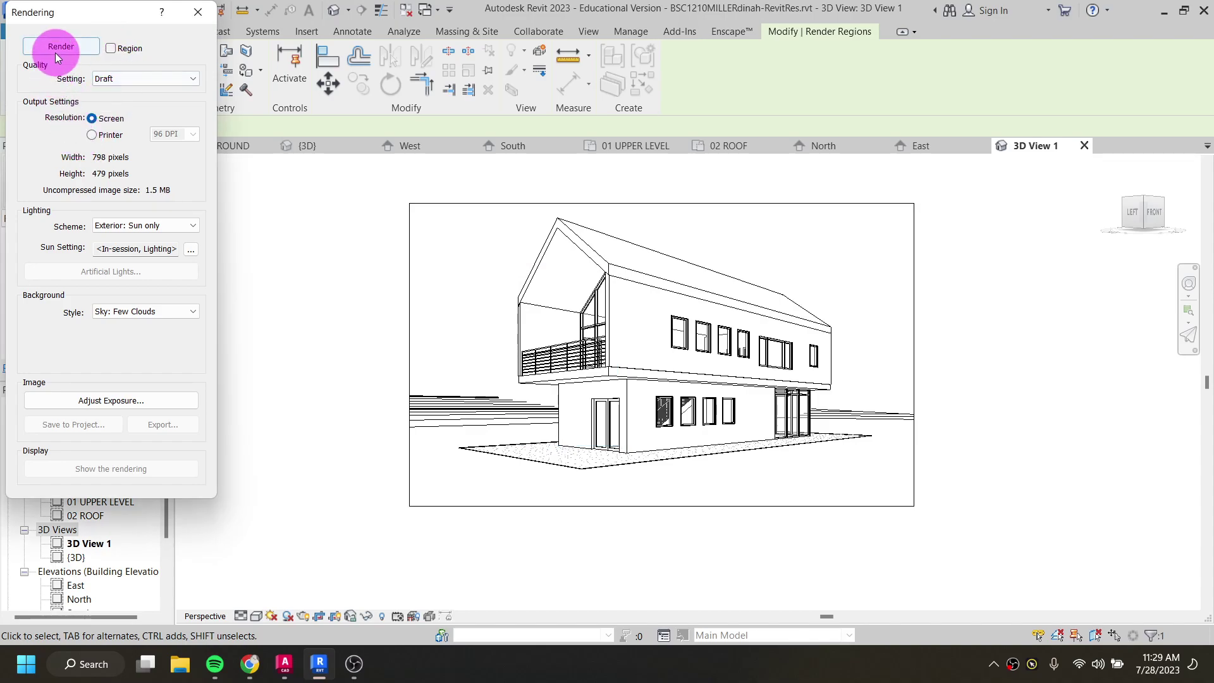
Step: Keep Exterior: Sun only lighting and Sky: Few Clouds background, set quality to Medium, and render
{"action": "left_click", "coordinate": [140, 226]}
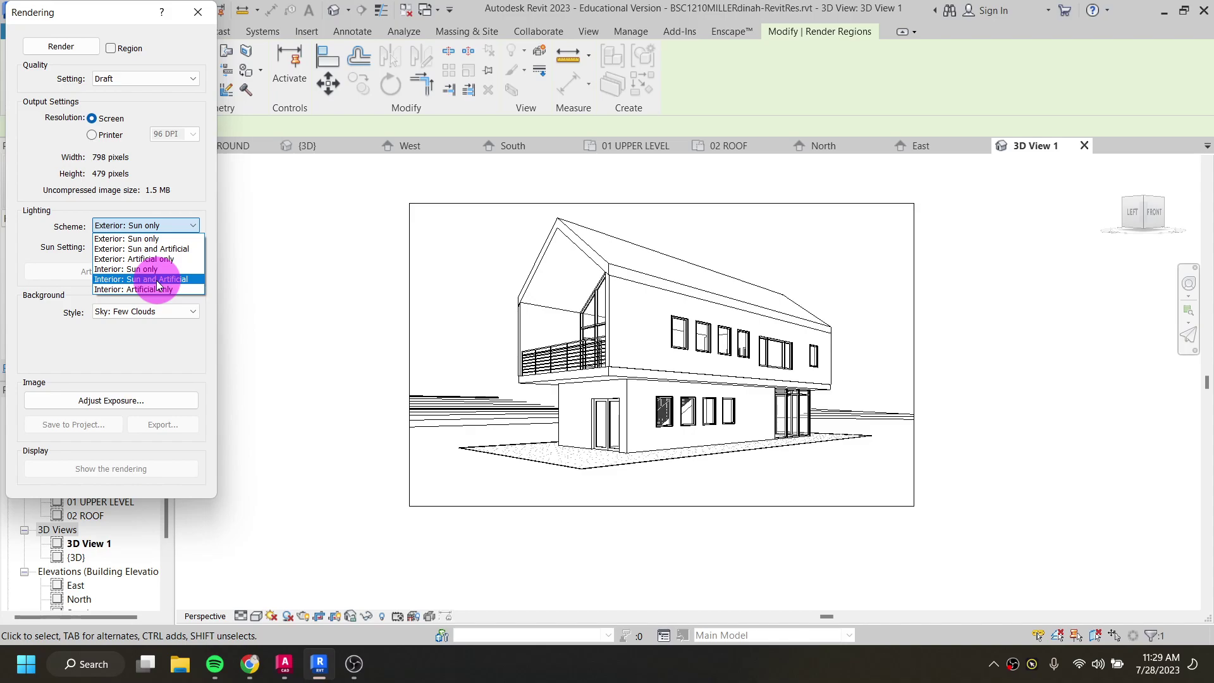
{"action": "left_click", "coordinate": [146, 240]}
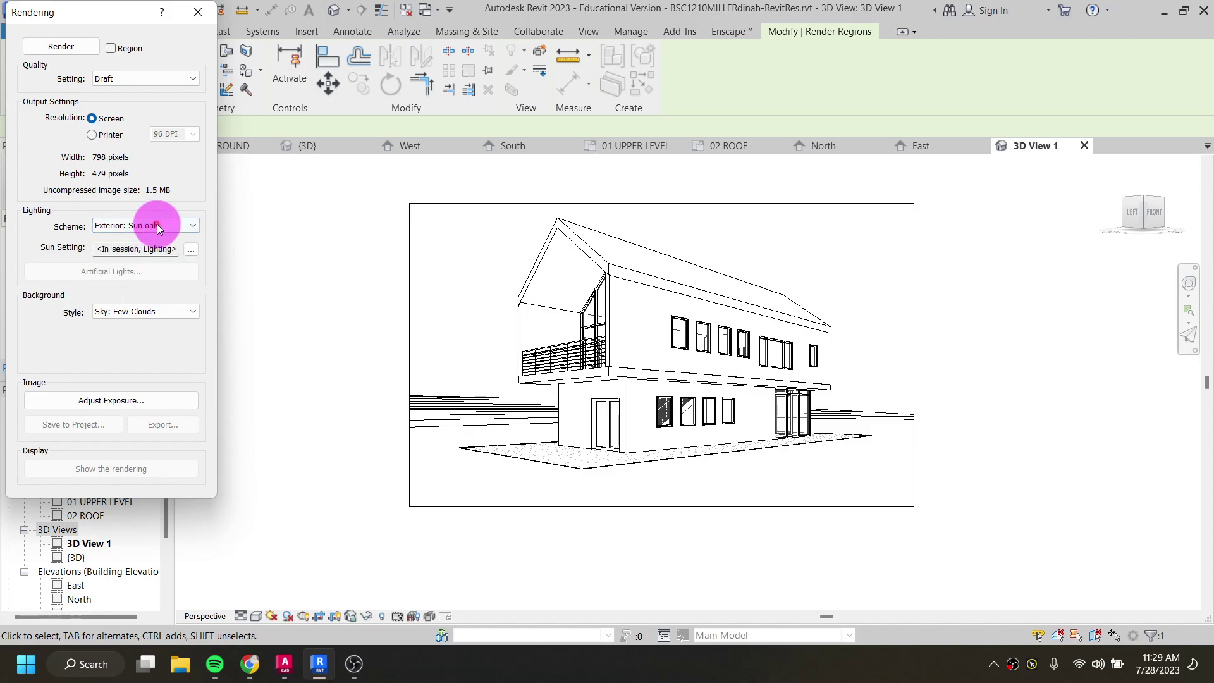
{"action": "left_click", "coordinate": [140, 312]}
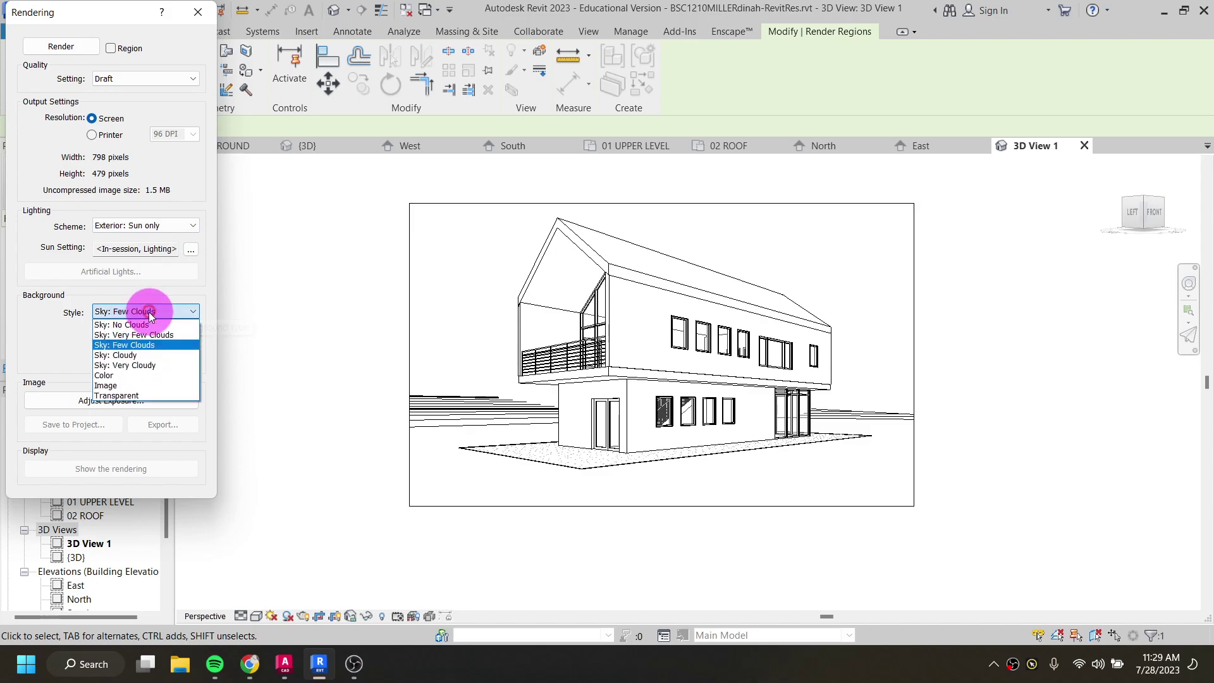
{"action": "left_click", "coordinate": [142, 345]}
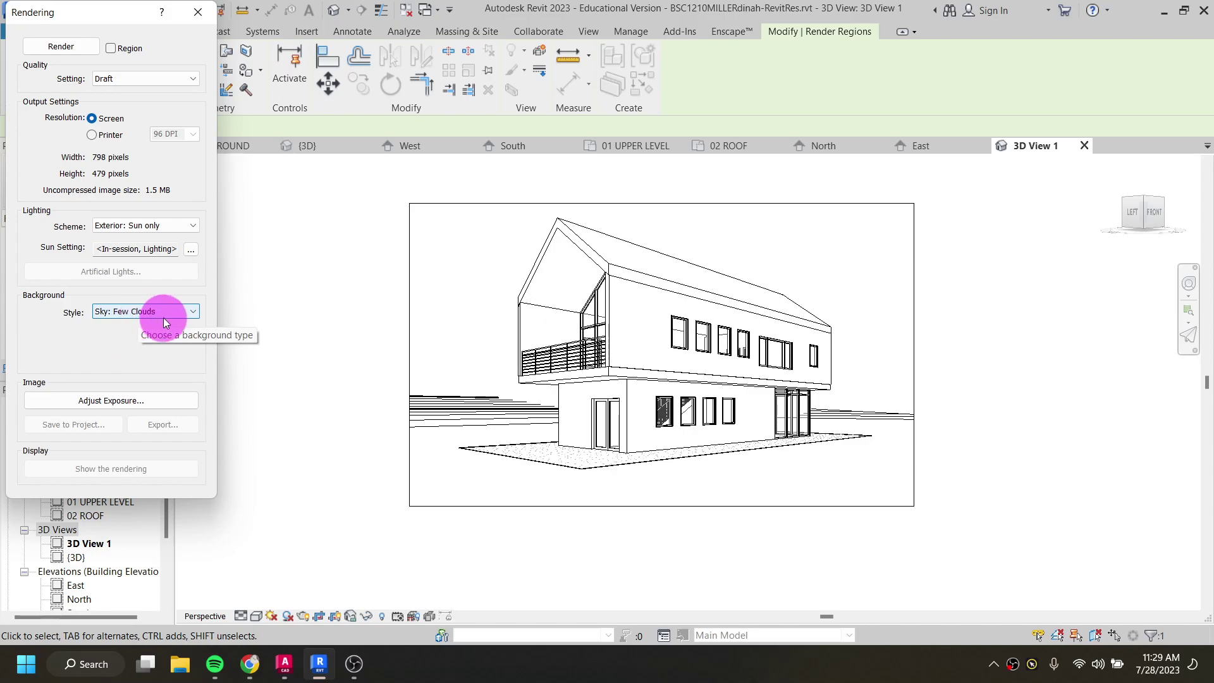
{"action": "left_click", "coordinate": [131, 78]}
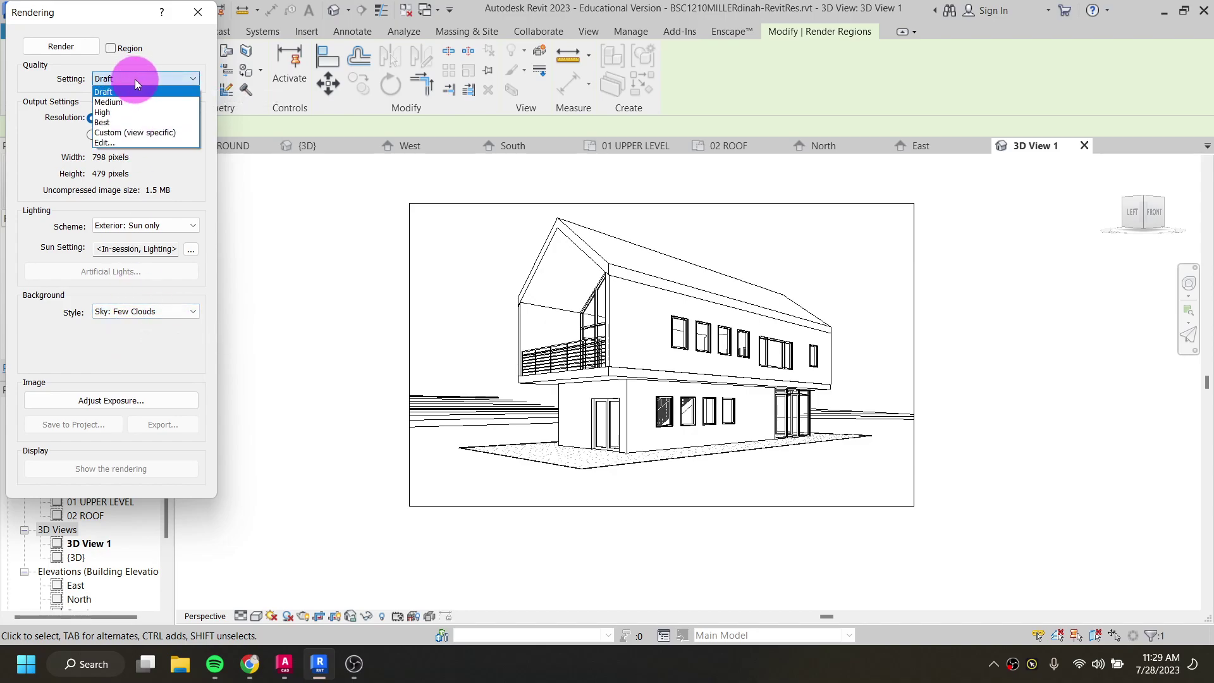
{"action": "left_click", "coordinate": [124, 102]}
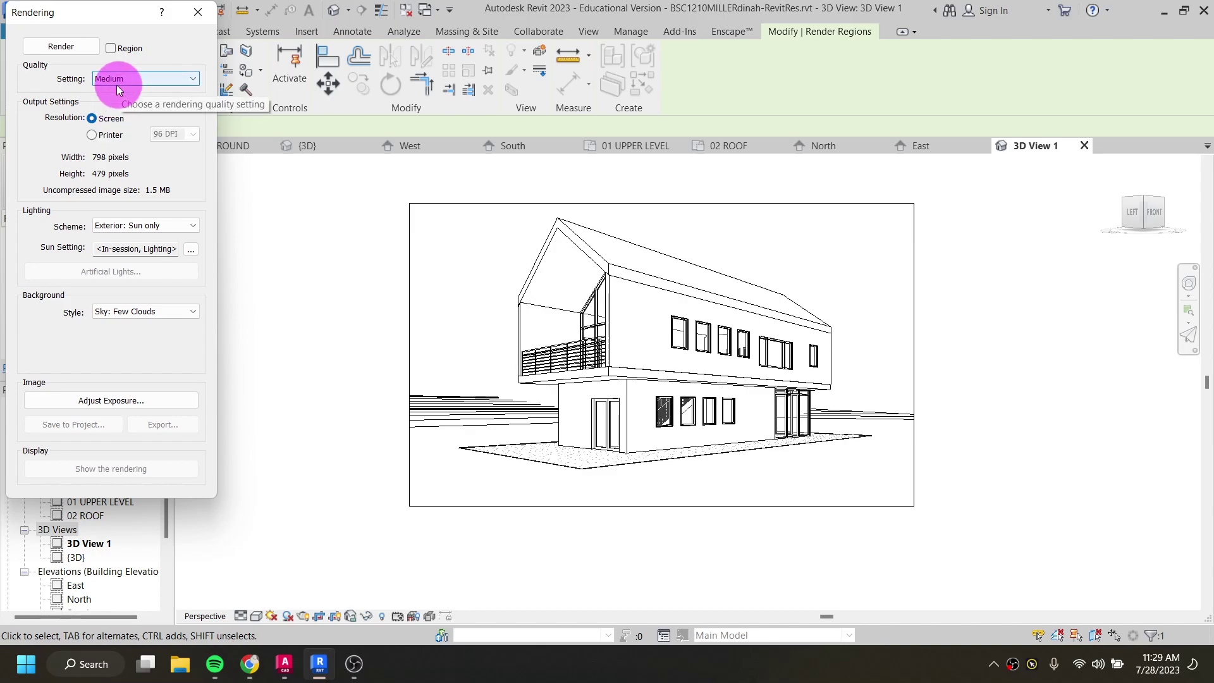
{"action": "left_click", "coordinate": [62, 47]}
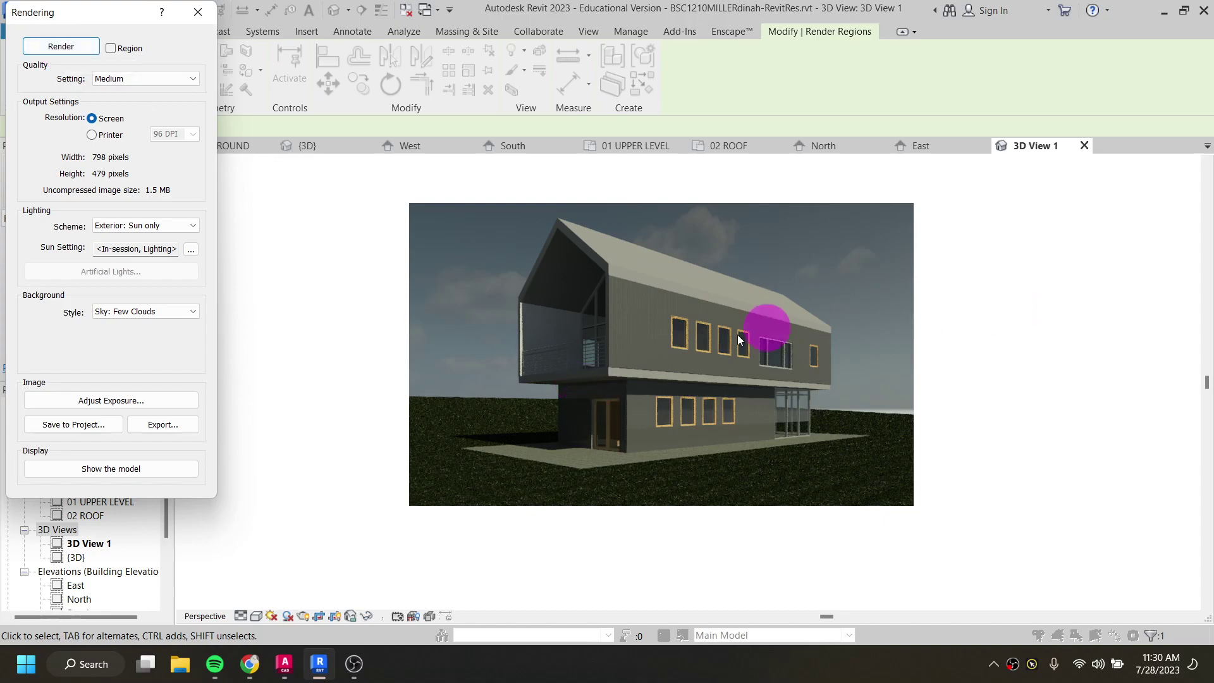
Step: Zoom in and out on the finished Medium-quality render to inspect the house, sky and grass
{"action": "scroll", "coordinate": [645, 371], "scroll_direction": "up", "scroll_amount": 5}
{"action": "scroll", "coordinate": [629, 381], "scroll_direction": "up", "scroll_amount": 2}
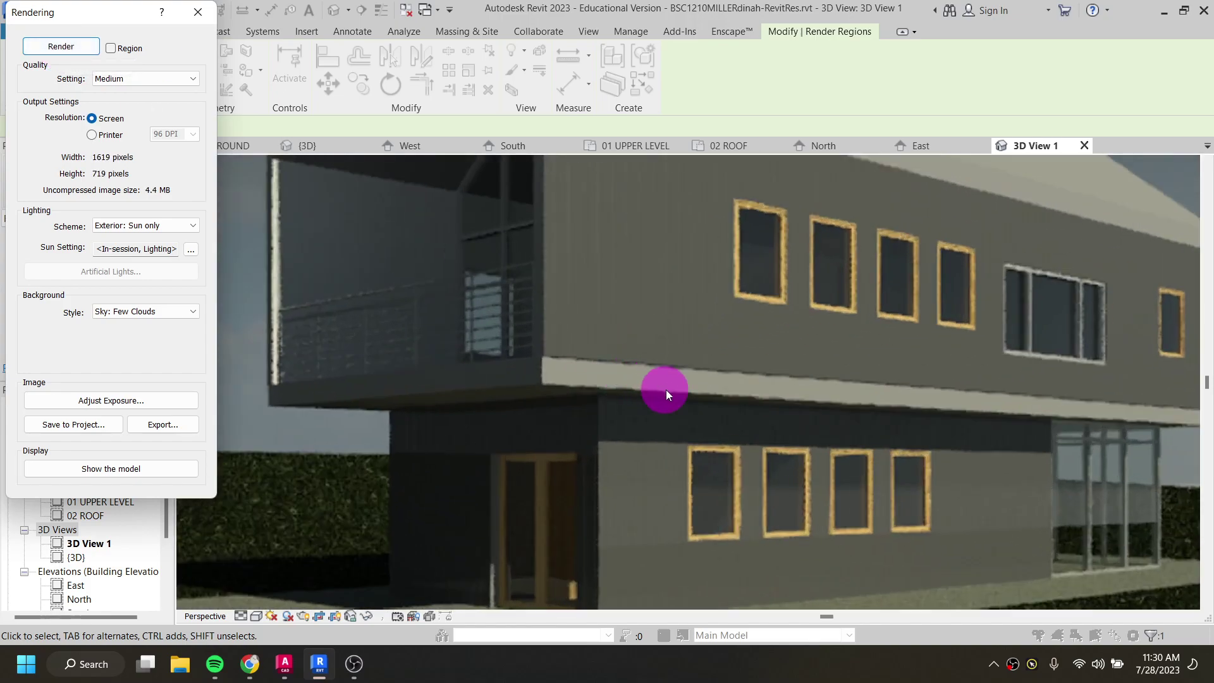
{"action": "scroll", "coordinate": [722, 393], "scroll_direction": "down", "scroll_amount": 5}
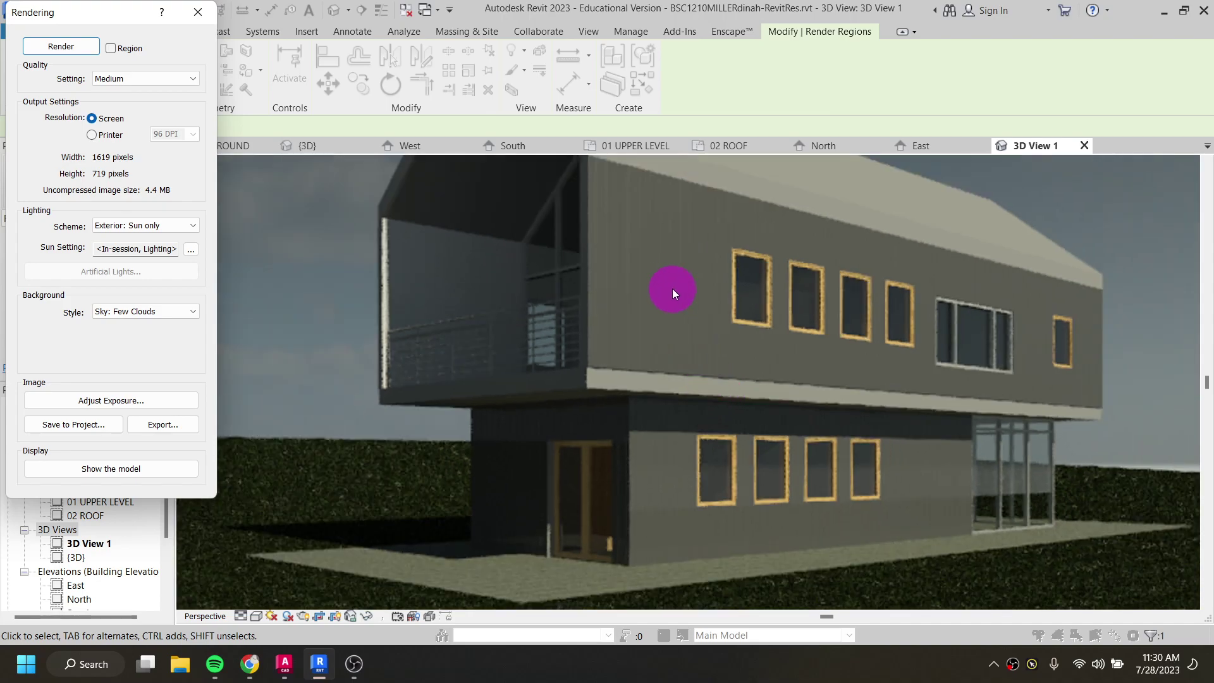
{"action": "scroll", "coordinate": [665, 264], "scroll_direction": "up", "scroll_amount": 5}
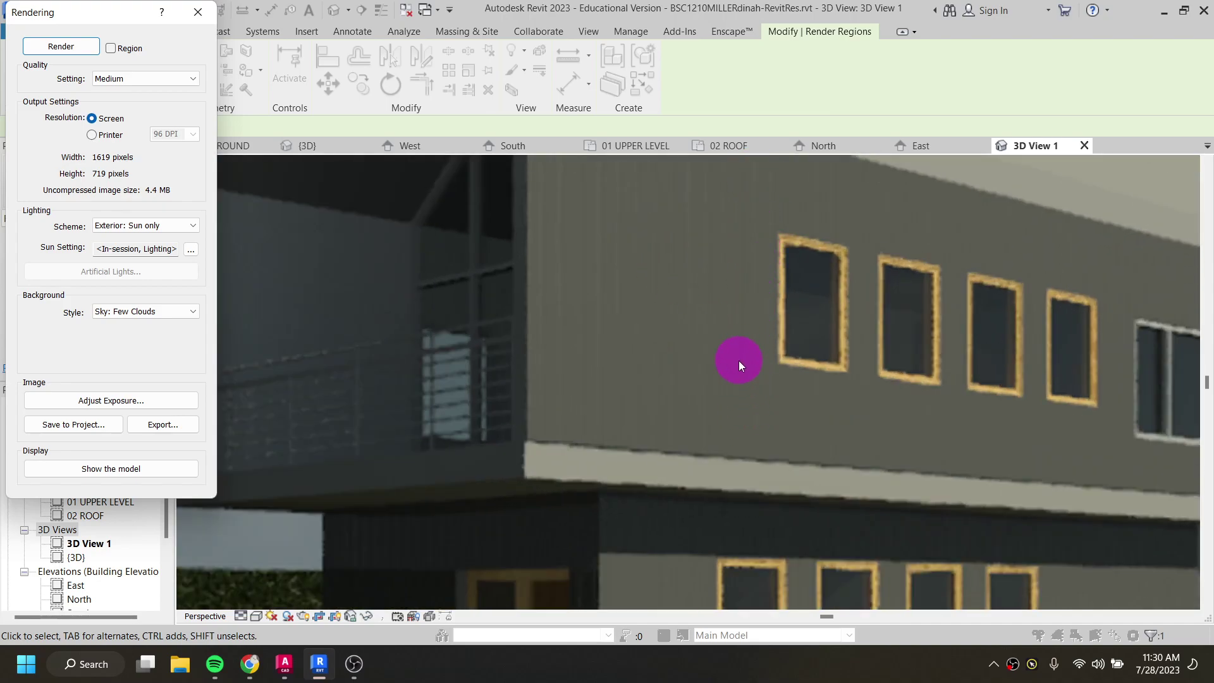
{"action": "scroll", "coordinate": [738, 358], "scroll_direction": "down", "scroll_amount": 3}
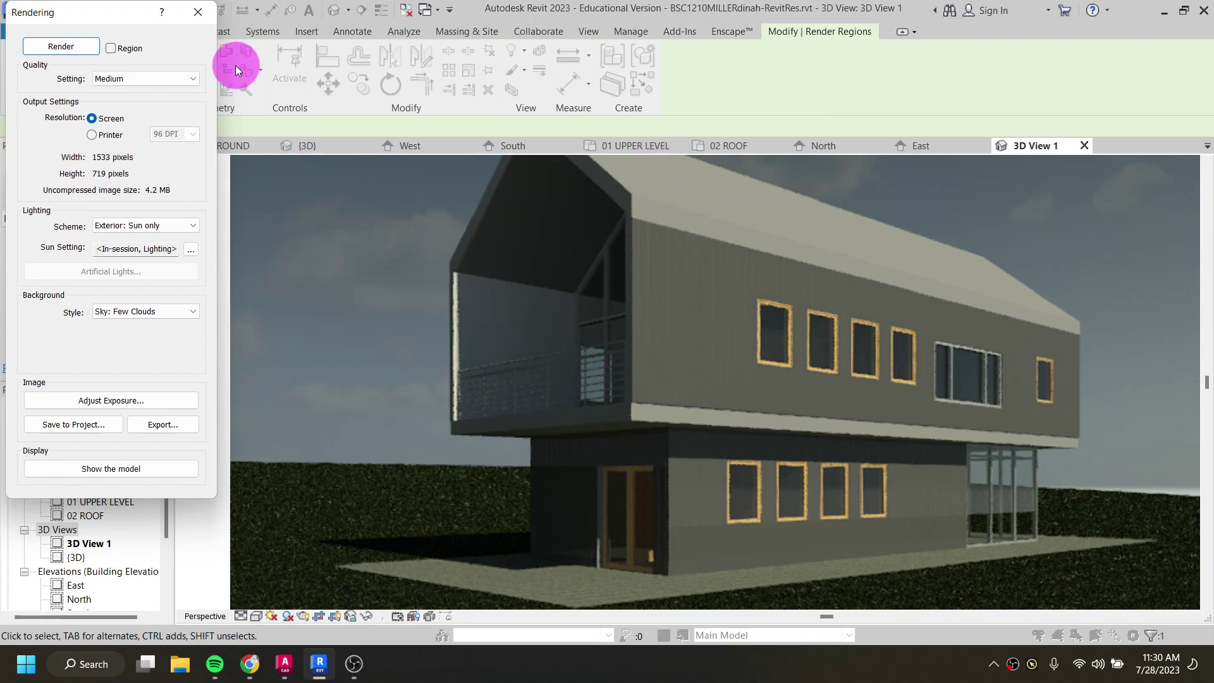
Step: Set the render quality to Best and render the house again
{"action": "left_click", "coordinate": [156, 80]}
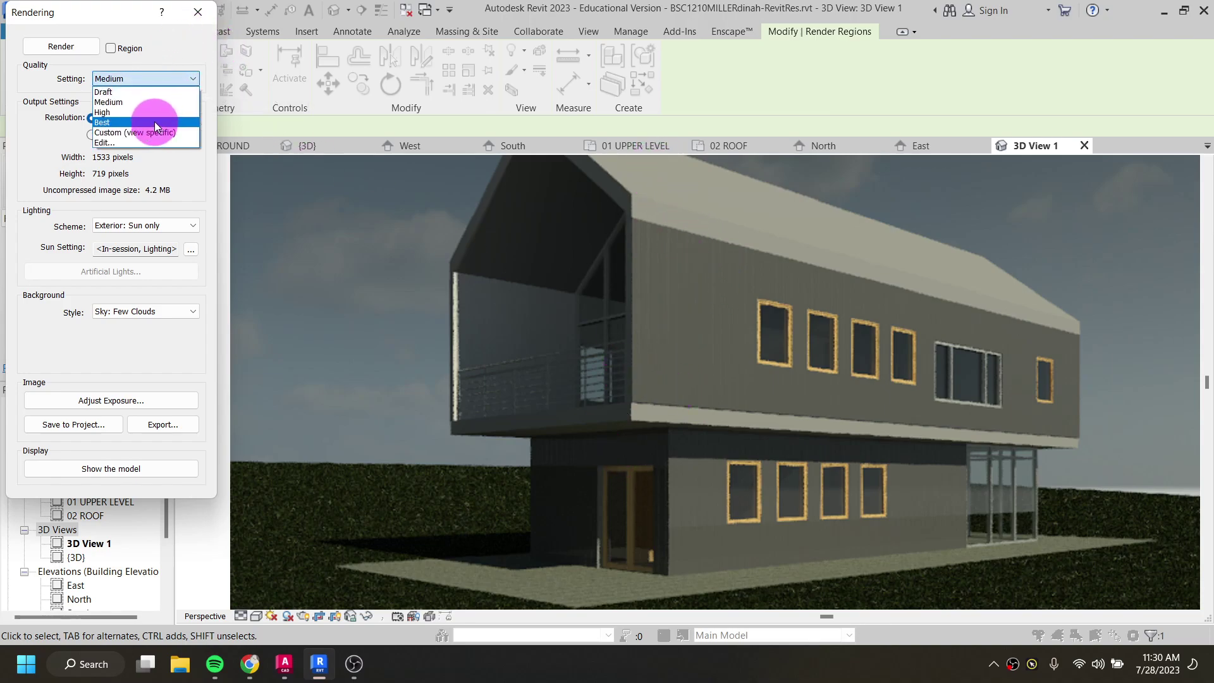
{"action": "left_click", "coordinate": [154, 122]}
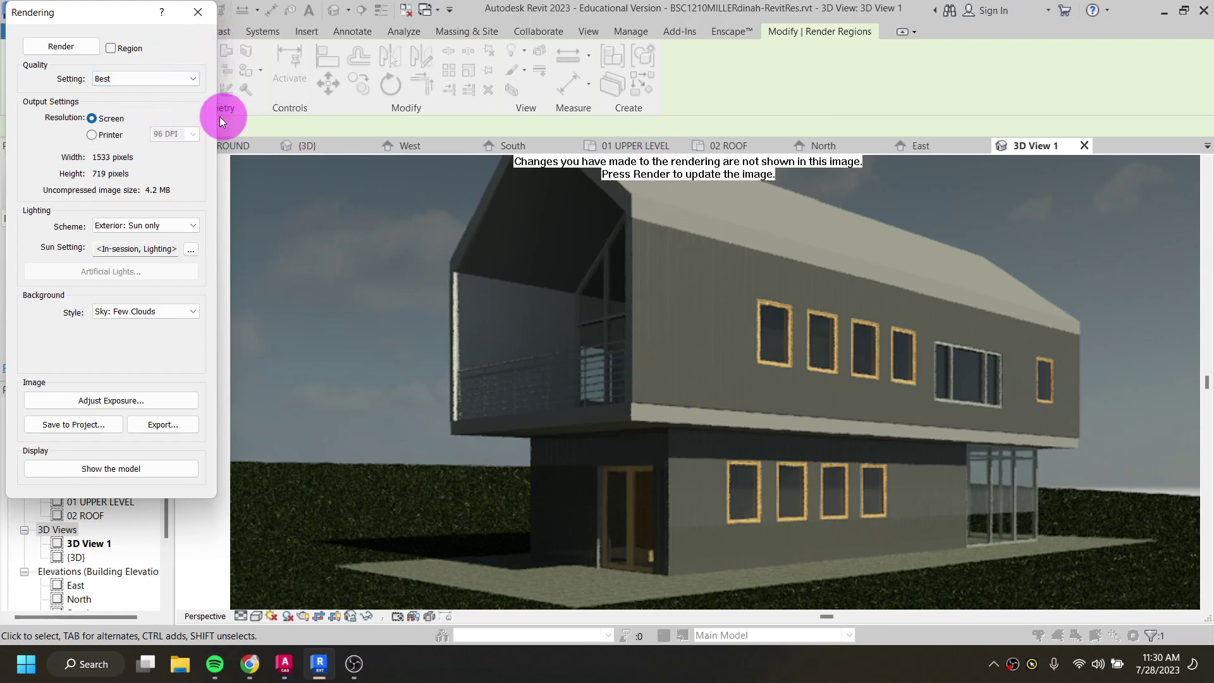
{"action": "left_click", "coordinate": [62, 46]}
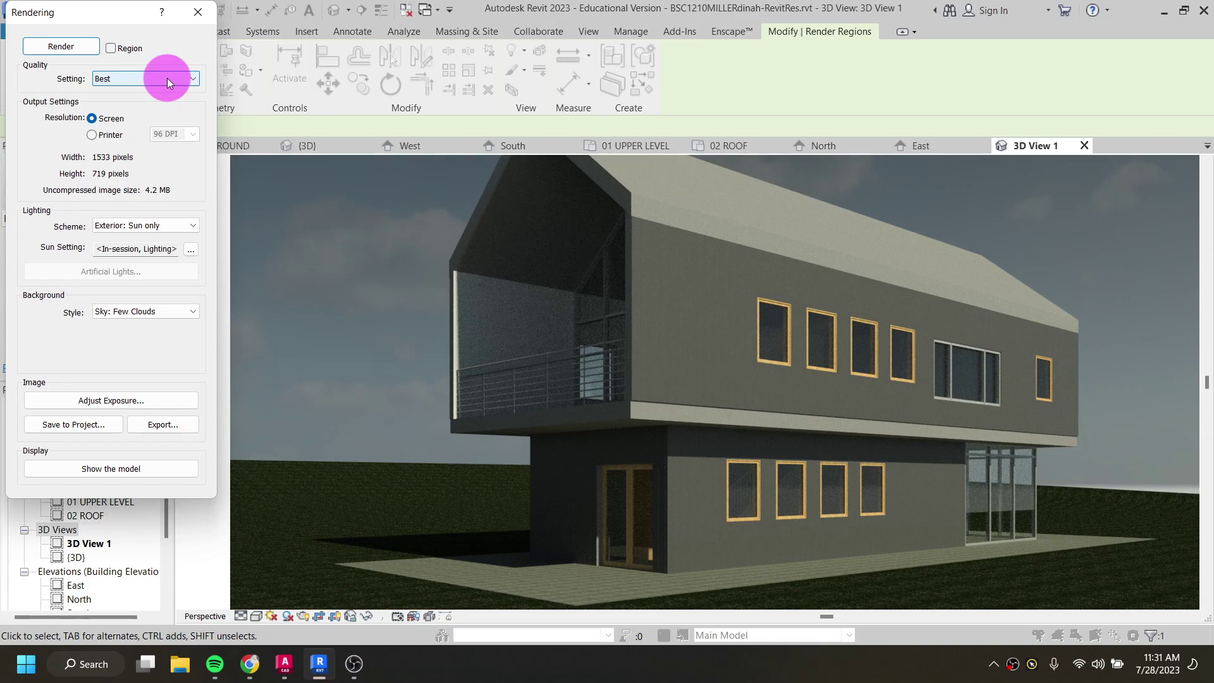
Step: Change the Quality Setting from Best to High
{"action": "scroll", "coordinate": [167, 78], "scroll_direction": "up", "scroll_amount": 1}
{"action": "left_click", "coordinate": [341, 165]}
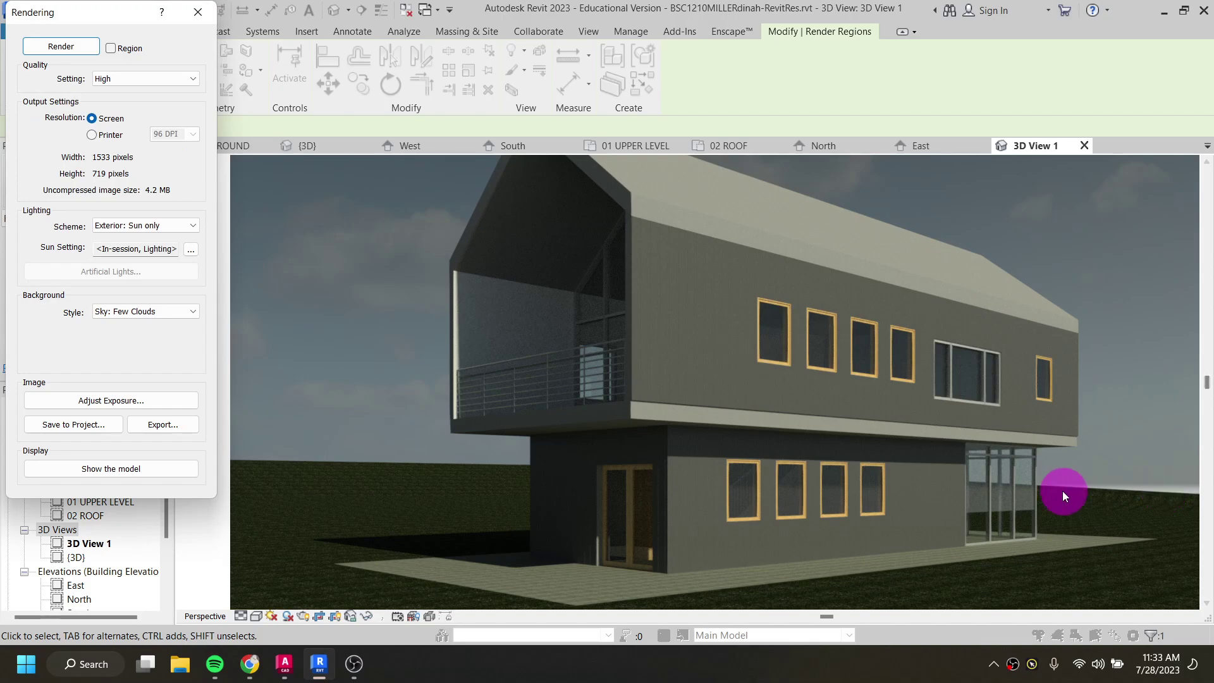
{"action": "scroll", "coordinate": [909, 422], "scroll_direction": "down", "scroll_amount": 3}
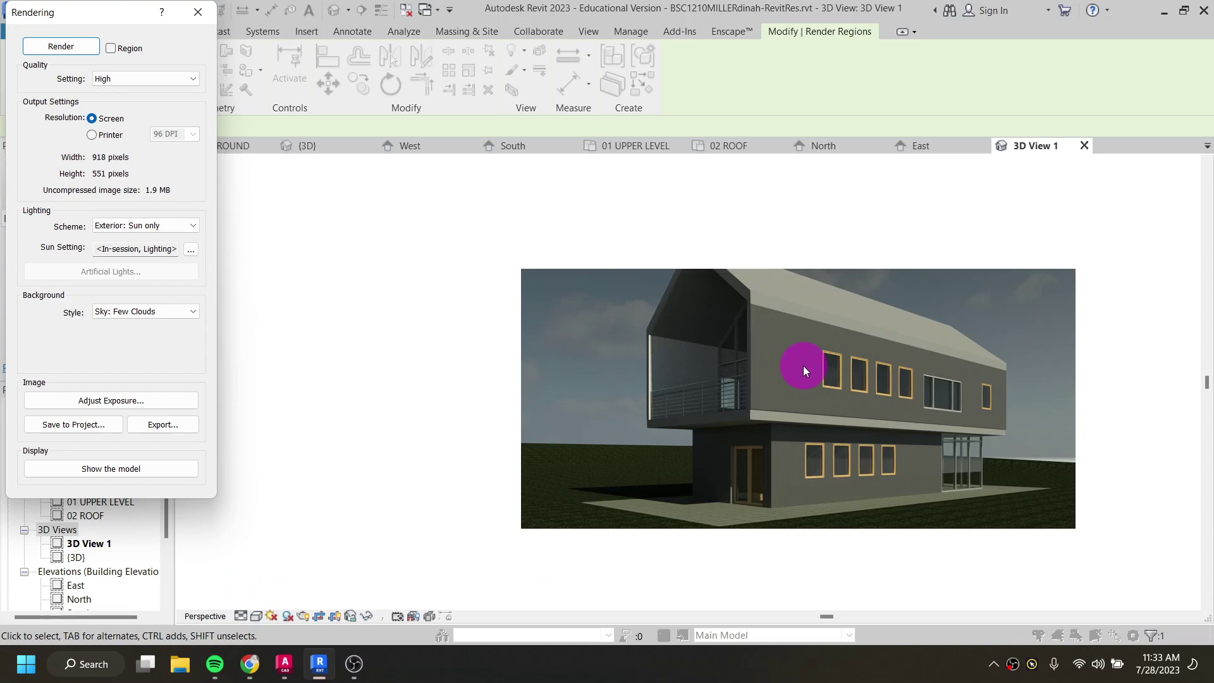
{"action": "scroll", "coordinate": [803, 365], "scroll_direction": "up", "scroll_amount": 1}
{"action": "left_click", "coordinate": [74, 424]}
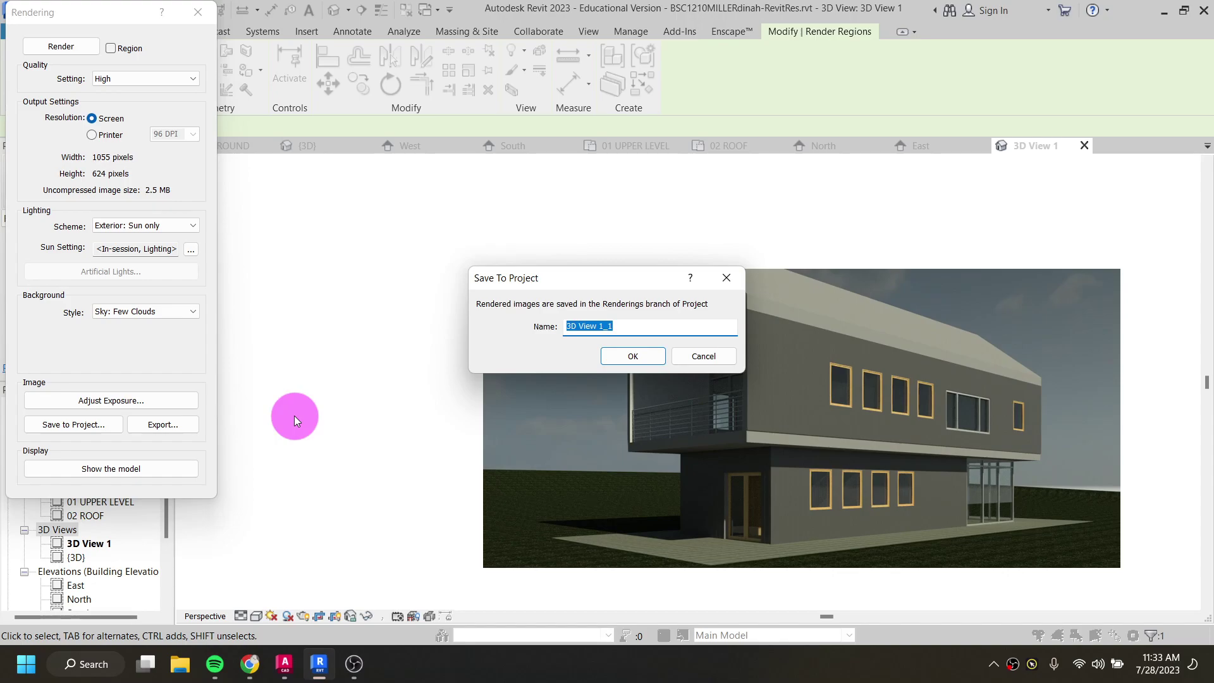
{"action": "key", "text": "Return"}
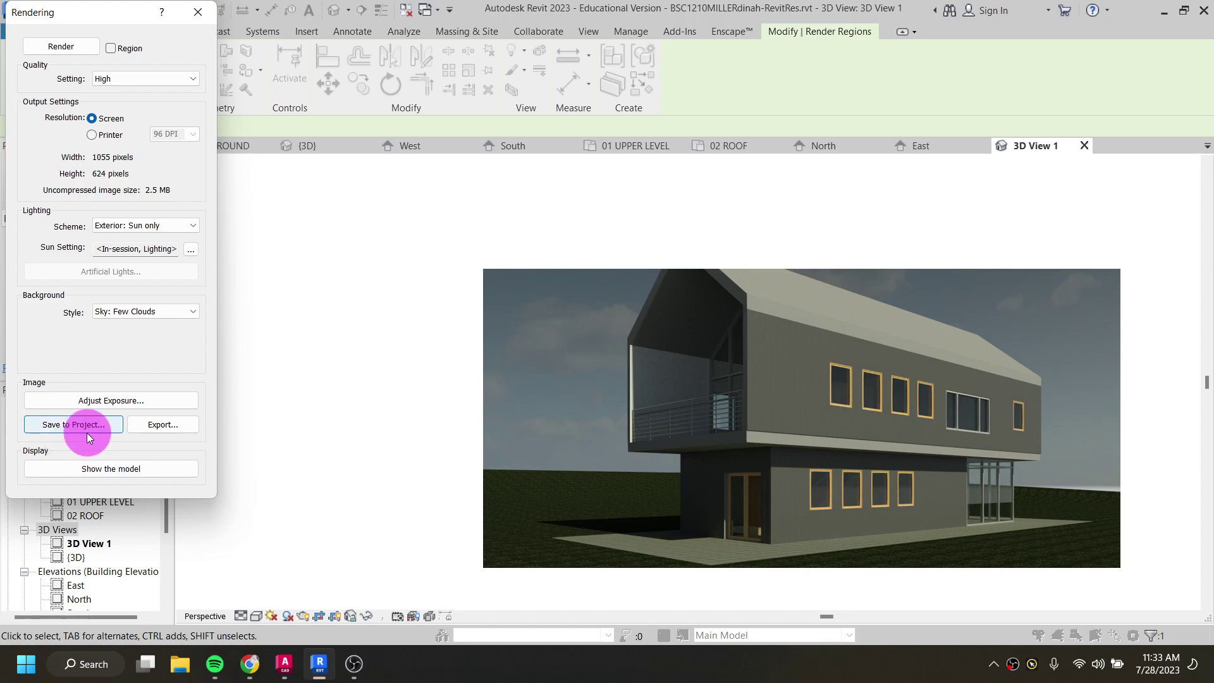
{"action": "left_click", "coordinate": [158, 423]}
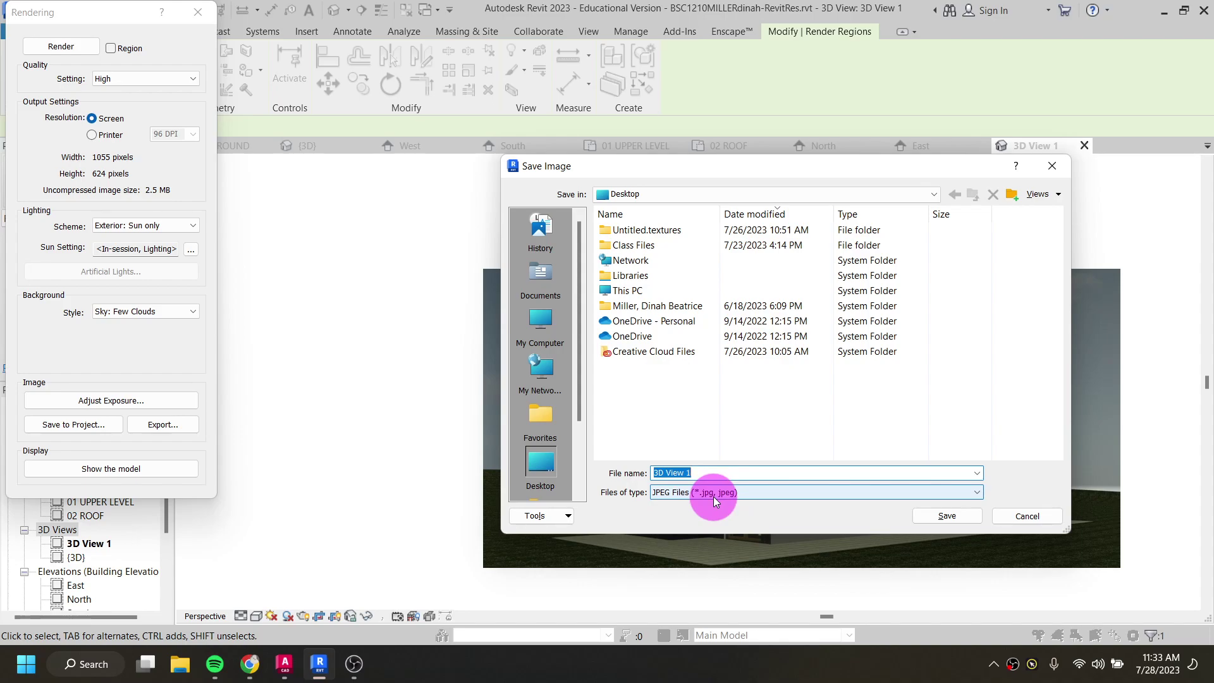
Step: Cancel the image export, set a Transparent background and Medium quality, and re-render the house
{"action": "left_click", "coordinate": [1026, 515]}
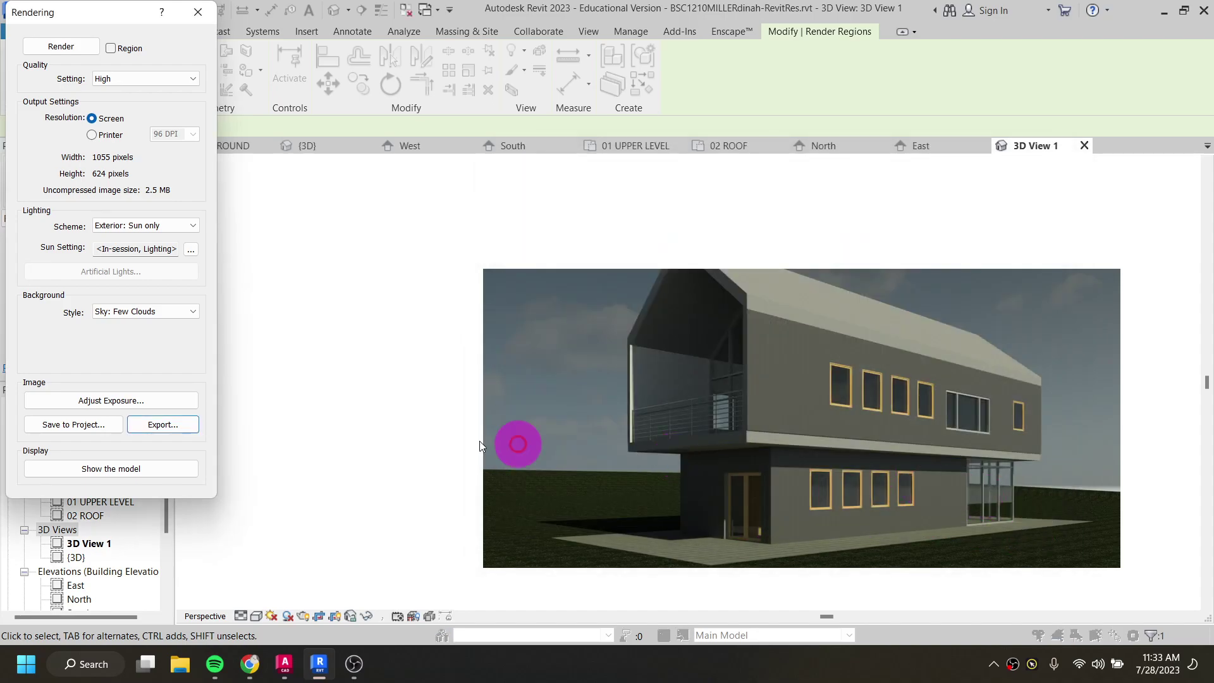
{"action": "left_click", "coordinate": [122, 311]}
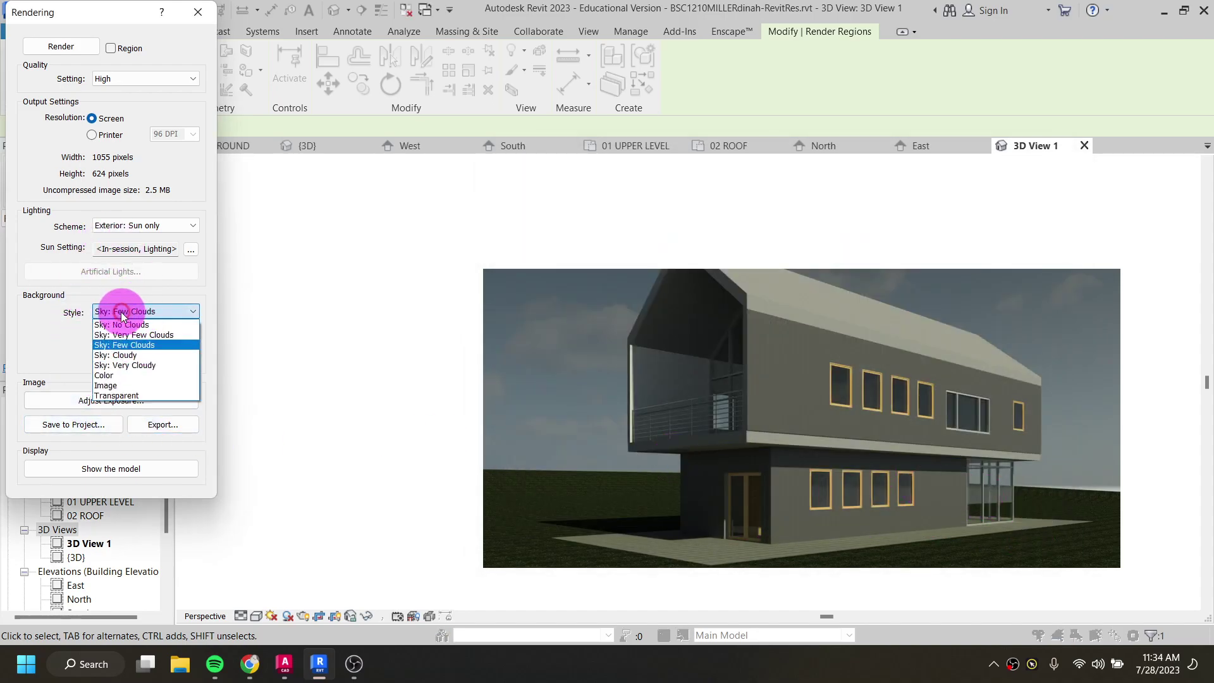
{"action": "left_click", "coordinate": [120, 395]}
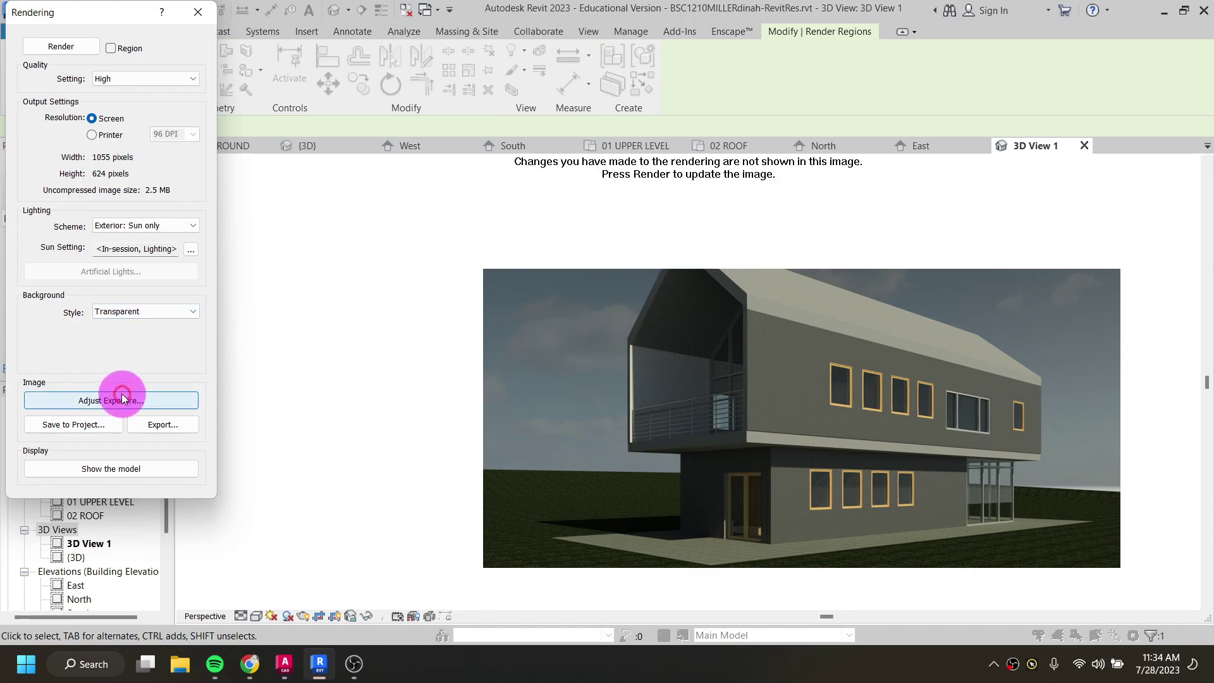
{"action": "left_click", "coordinate": [127, 309]}
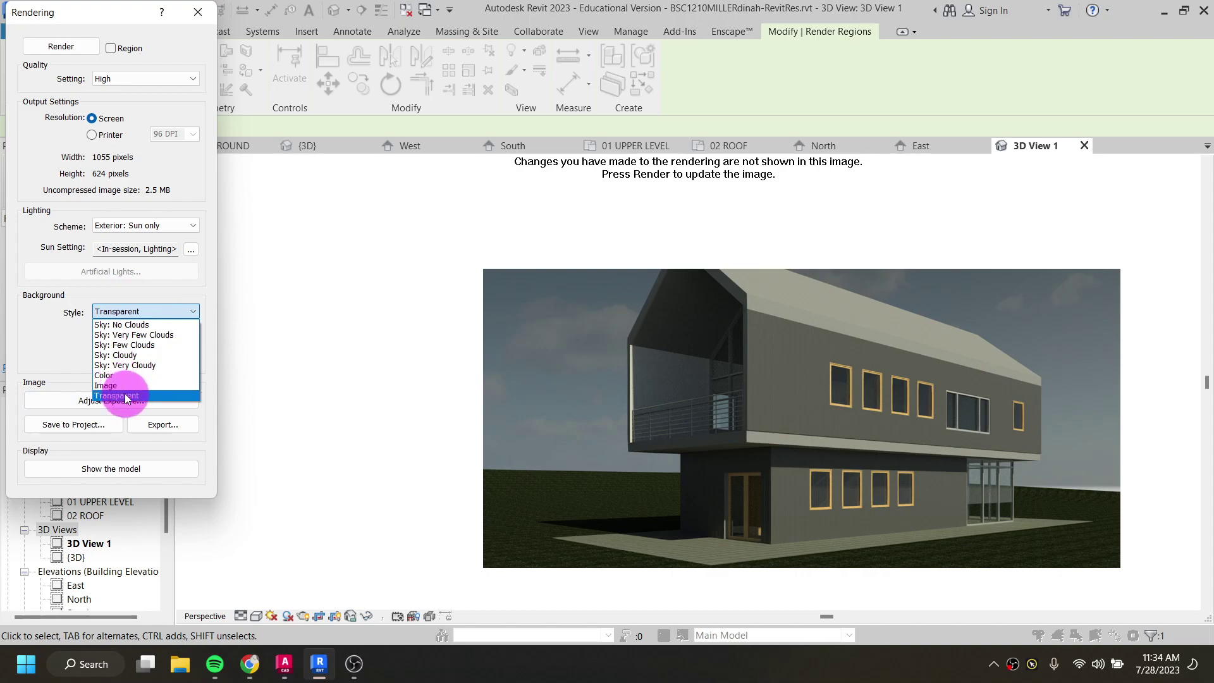
{"action": "left_click", "coordinate": [126, 395]}
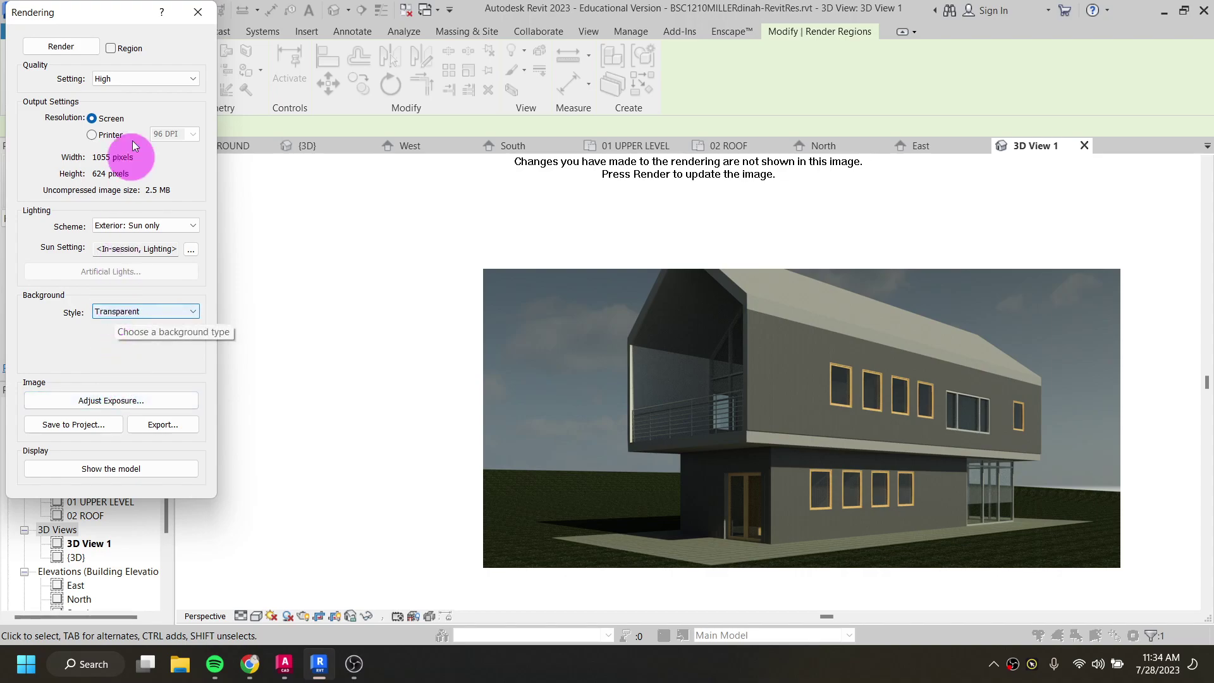
{"action": "left_click", "coordinate": [142, 80]}
{"action": "left_click", "coordinate": [138, 100]}
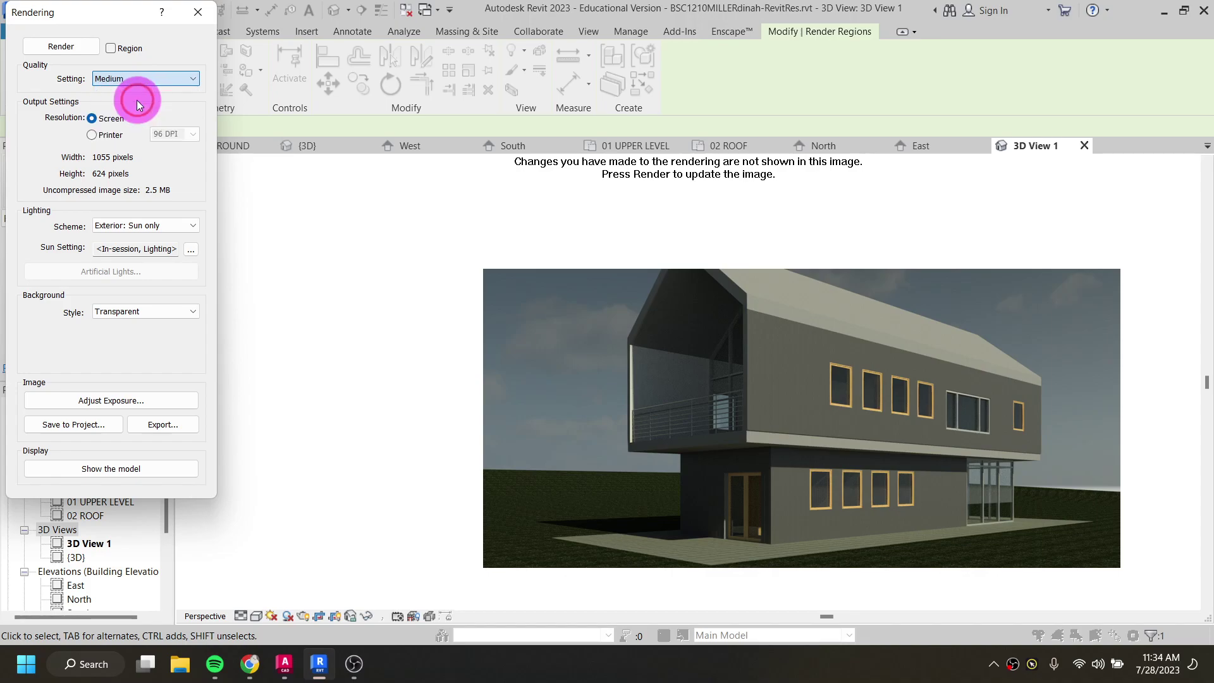
{"action": "left_click", "coordinate": [74, 48]}
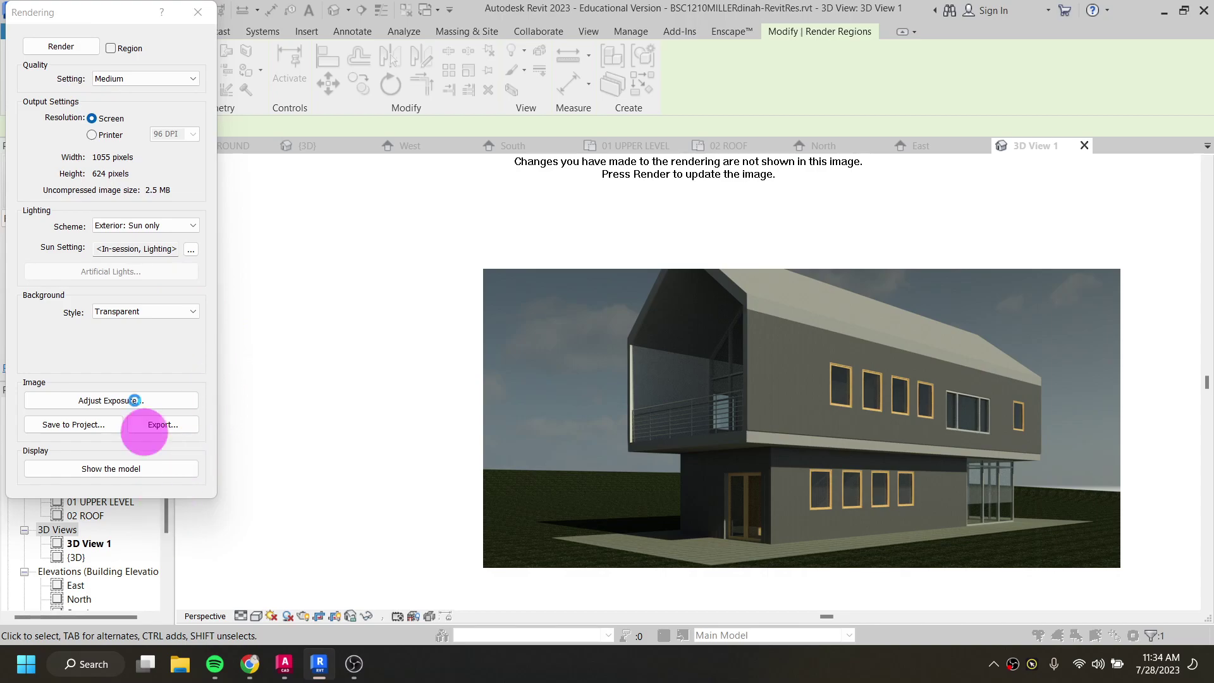
{"action": "left_click", "coordinate": [61, 45]}
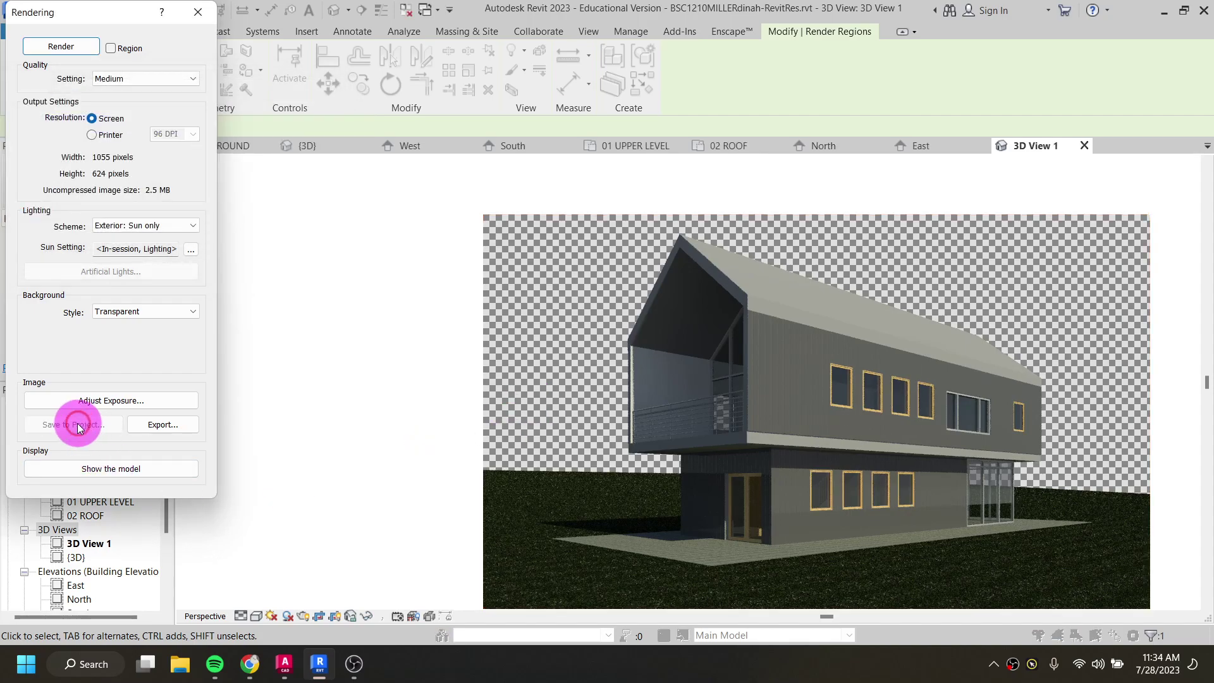
Step: Export the render as PNG '3D View 1' to the Desktop and close the Rendering dialog
{"action": "left_click", "coordinate": [172, 426]}
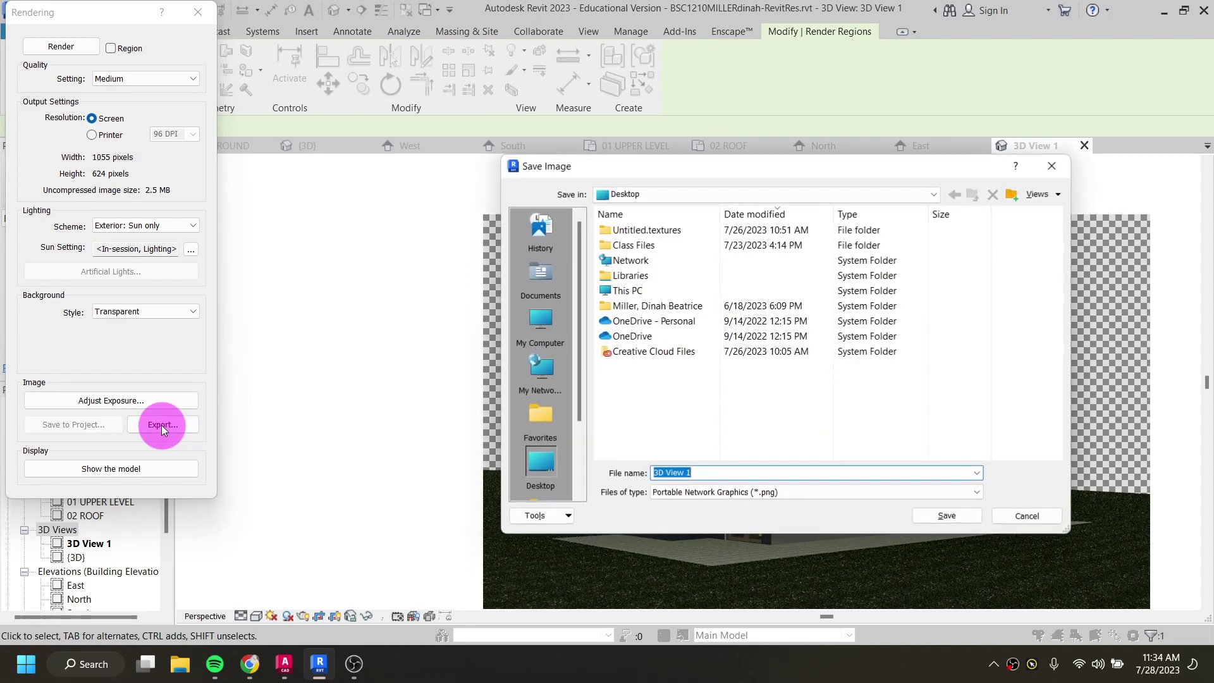
{"action": "left_click", "coordinate": [713, 491]}
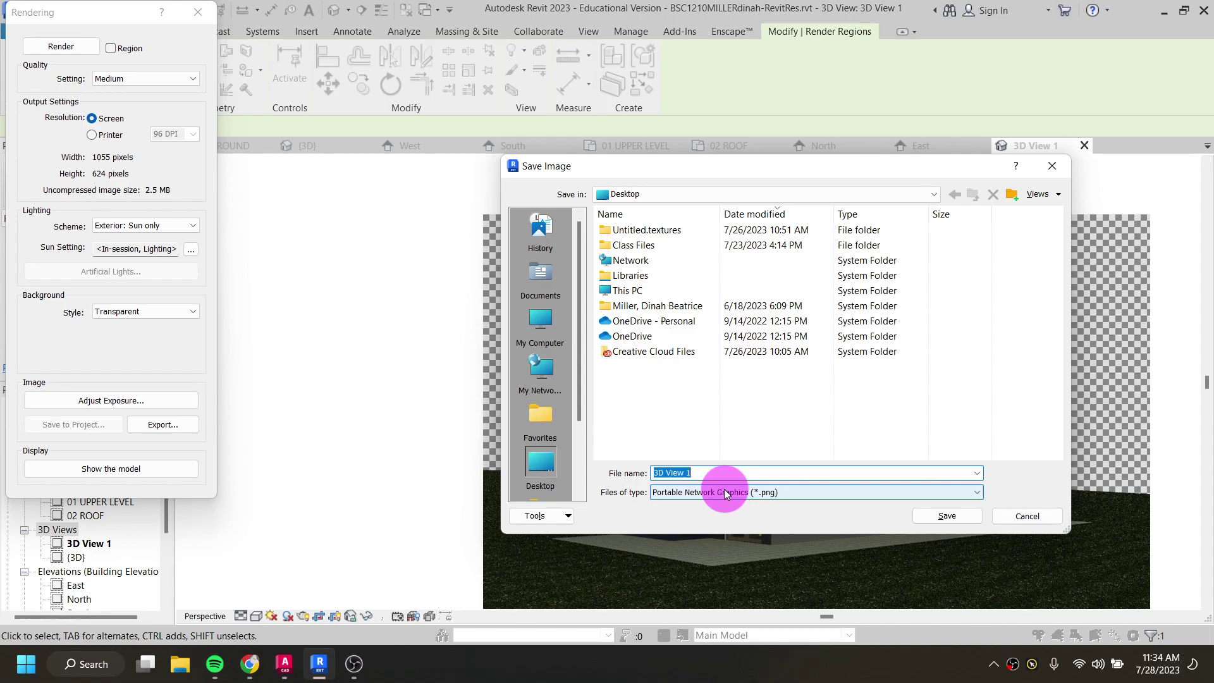
{"action": "left_click", "coordinate": [954, 517]}
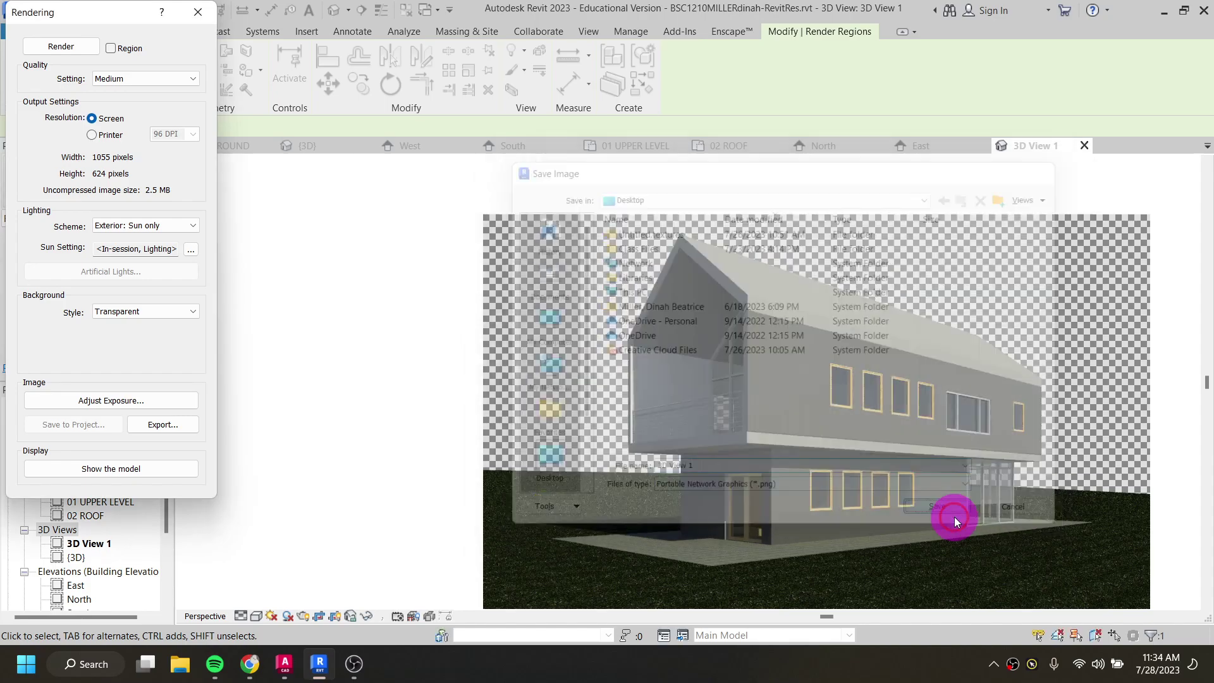
{"action": "left_click", "coordinate": [198, 12]}
Step: Open the saved RENDER image from the Renderings list
{"action": "scroll", "coordinate": [103, 534], "scroll_direction": "down", "scroll_amount": 3}
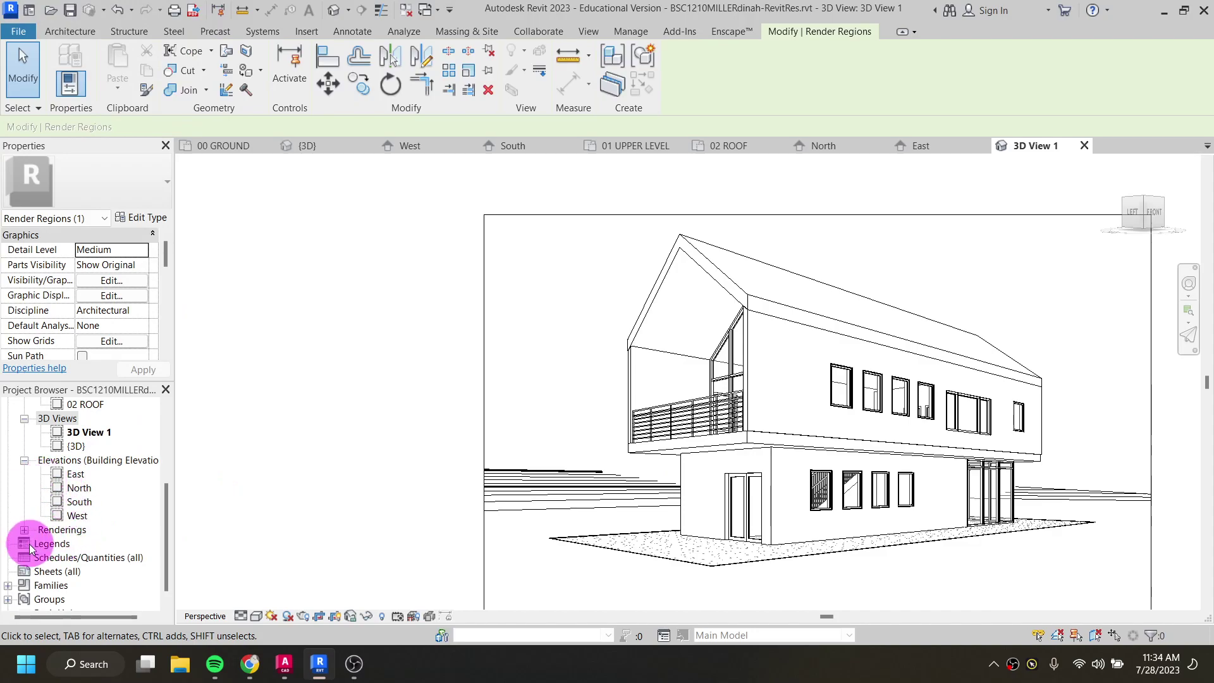
{"action": "left_click", "coordinate": [24, 529]}
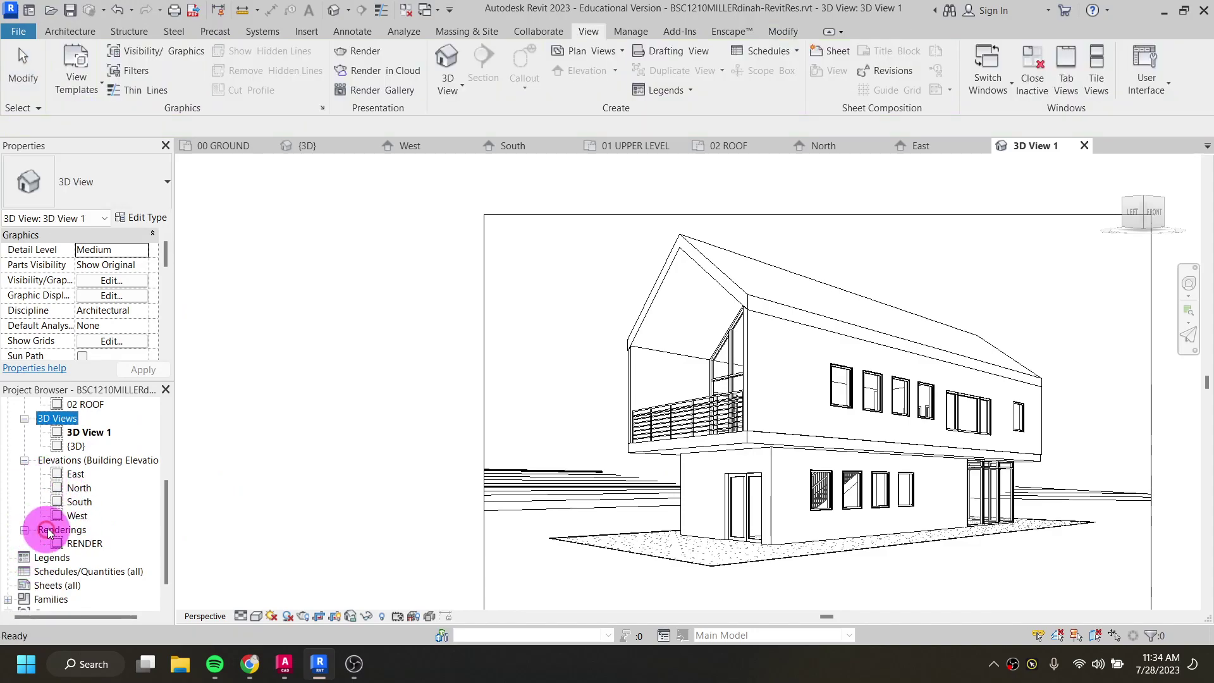
{"action": "double_click", "coordinate": [86, 543]}
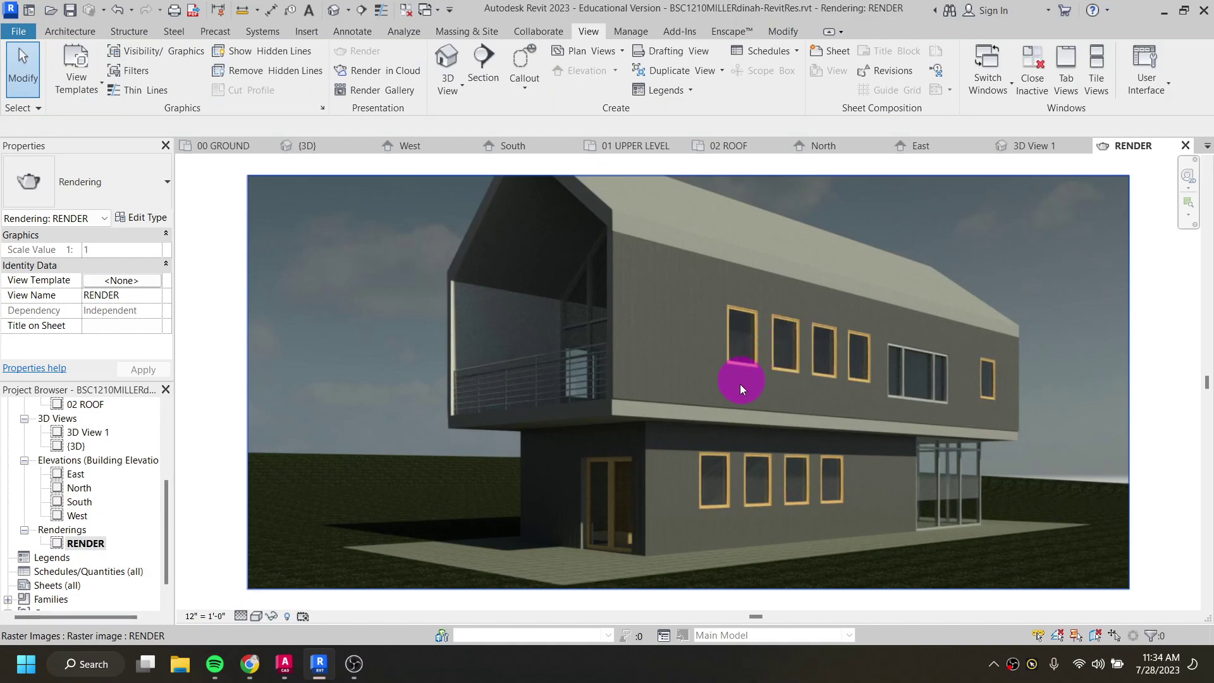
Step: Review the 01 UPPER LEVEL floor plan, briefly selecting the bottom curtain wall
{"action": "scroll", "coordinate": [95, 443], "scroll_direction": "up", "scroll_amount": 3}
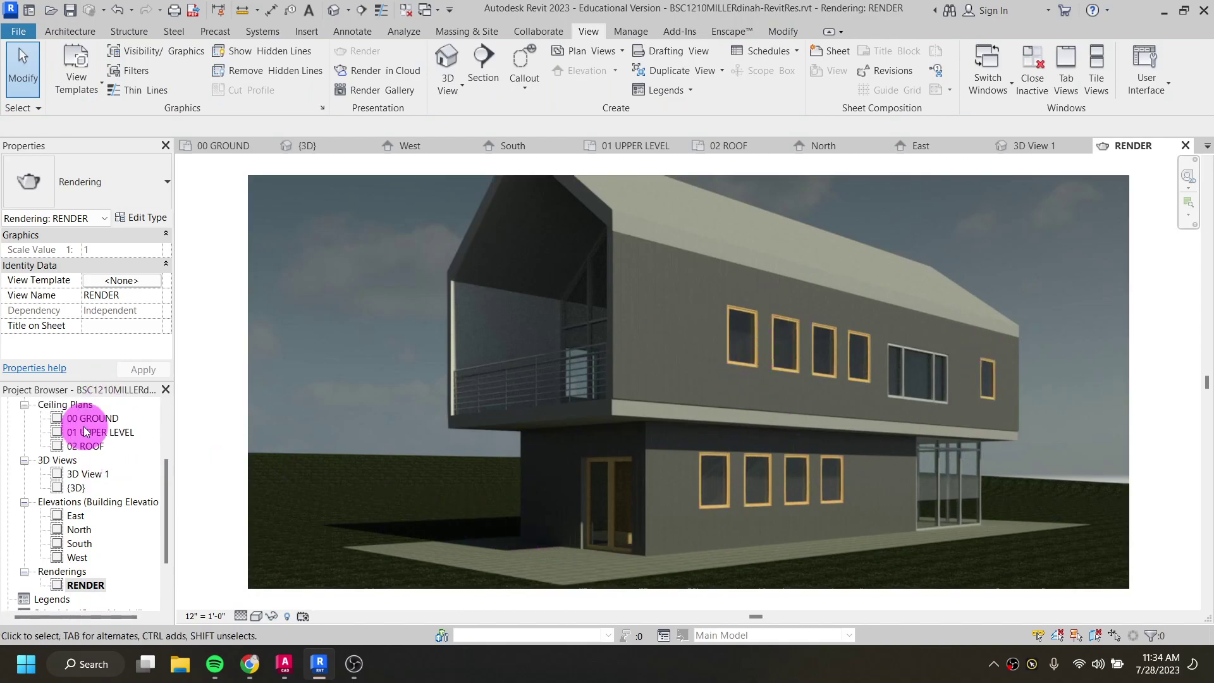
{"action": "scroll", "coordinate": [95, 461], "scroll_direction": "up", "scroll_amount": 1}
{"action": "double_click", "coordinate": [92, 446]}
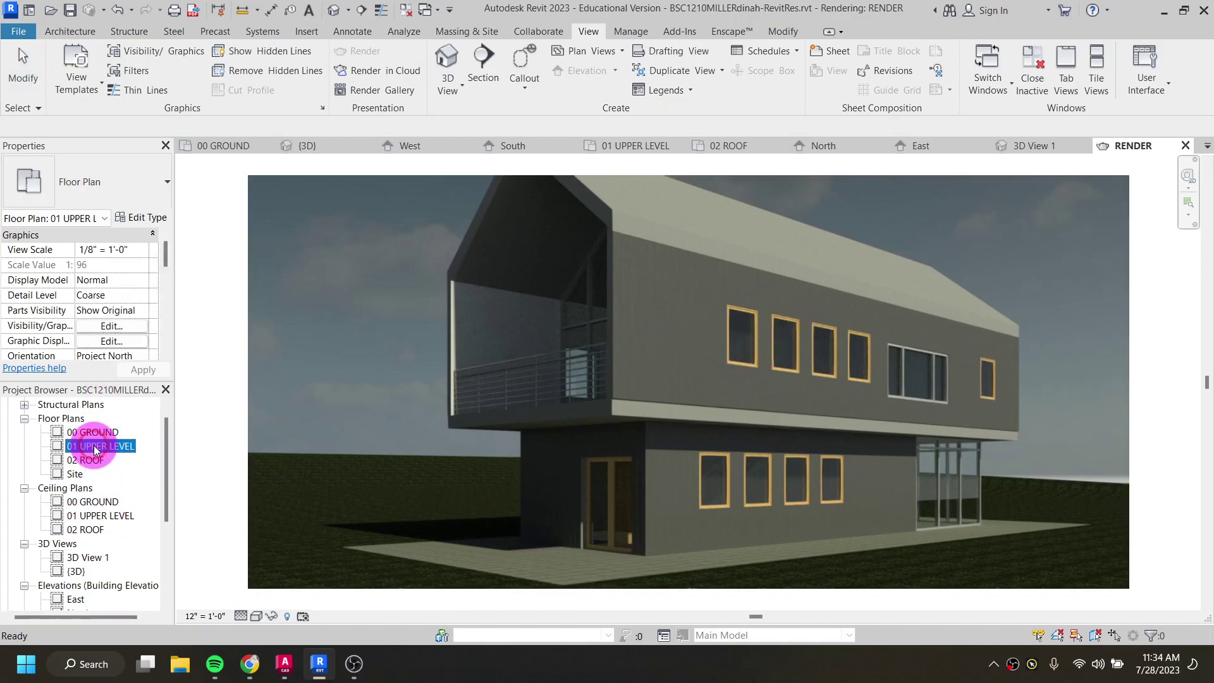
{"action": "left_click", "coordinate": [1017, 526]}
{"action": "scroll", "coordinate": [1030, 546], "scroll_direction": "up", "scroll_amount": 3}
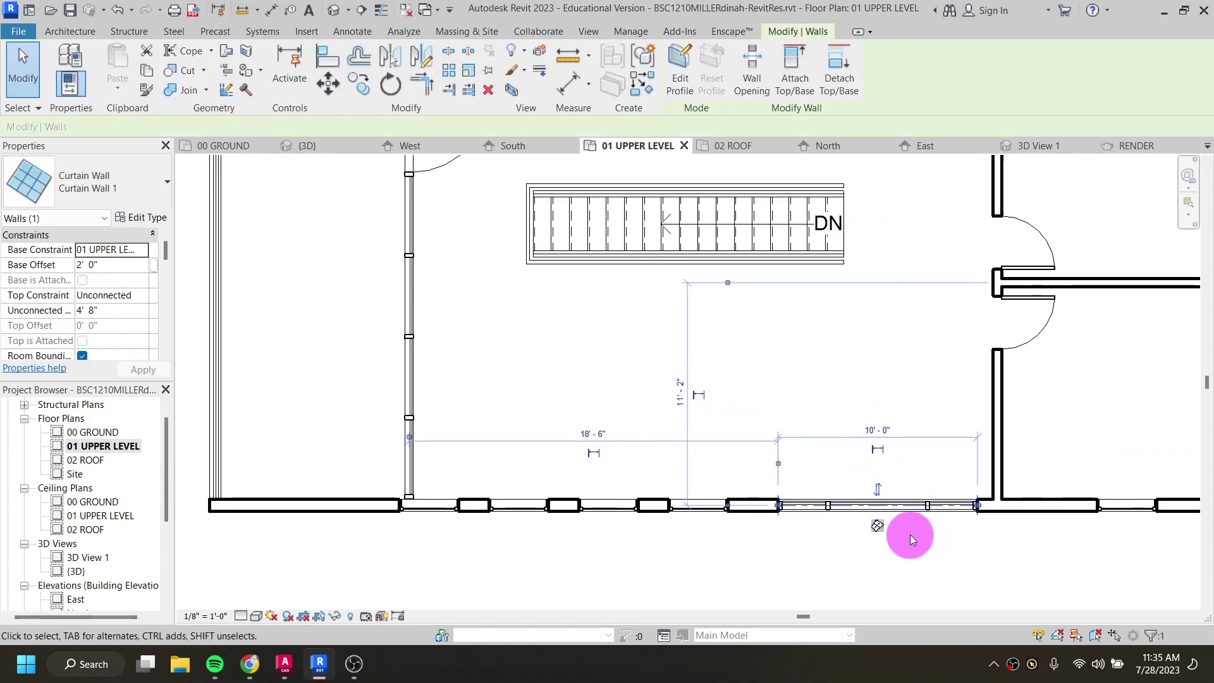
{"action": "key", "text": "Escape"}
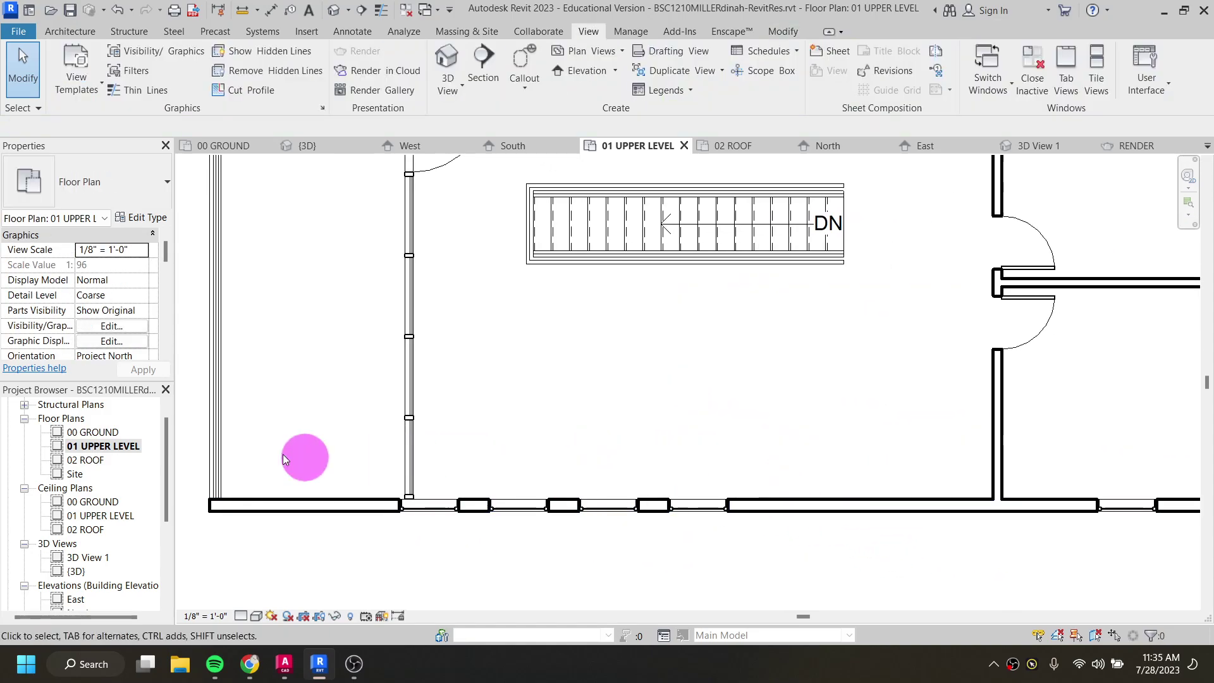
Step: Look at the South elevation, {3D} and 3D View 1, then reopen the RENDER image
{"action": "scroll", "coordinate": [79, 512], "scroll_direction": "down", "scroll_amount": 4}
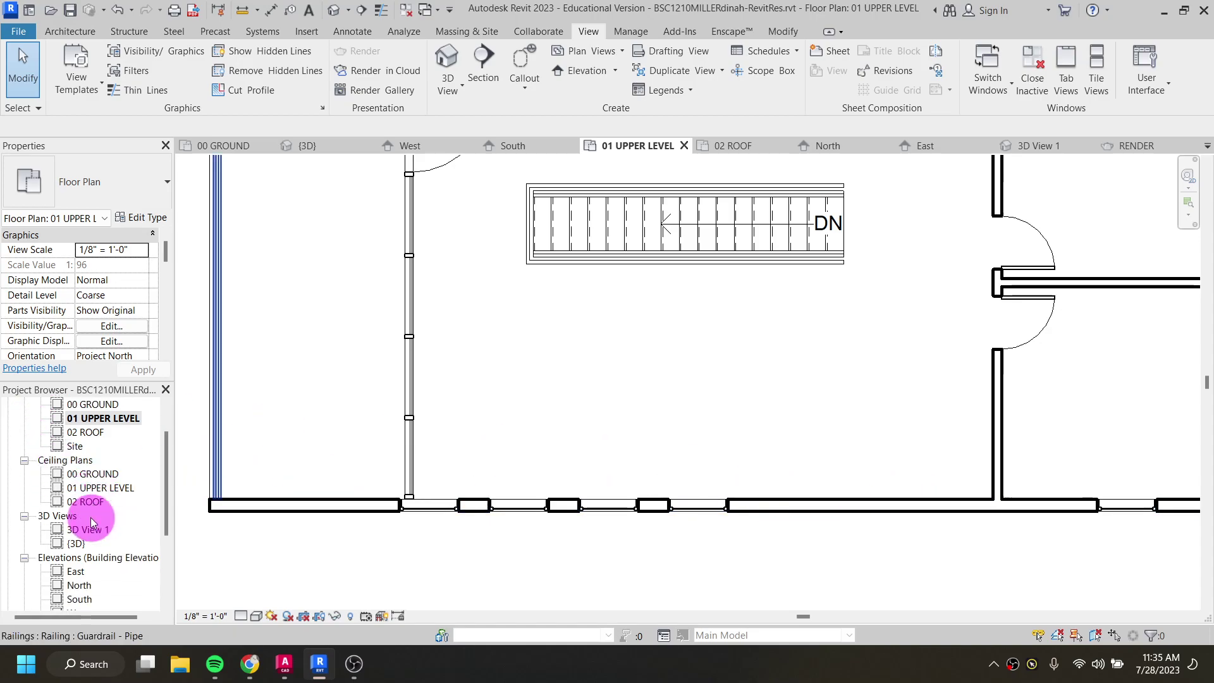
{"action": "double_click", "coordinate": [79, 571]}
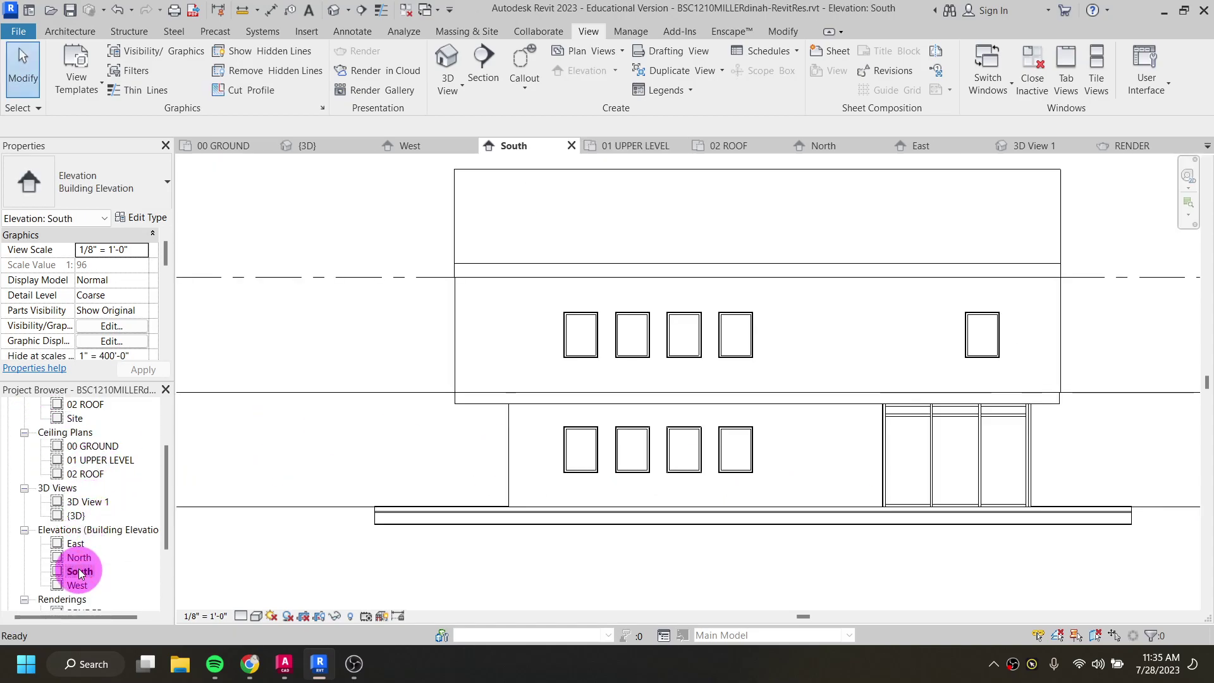
{"action": "left_click", "coordinate": [334, 10]}
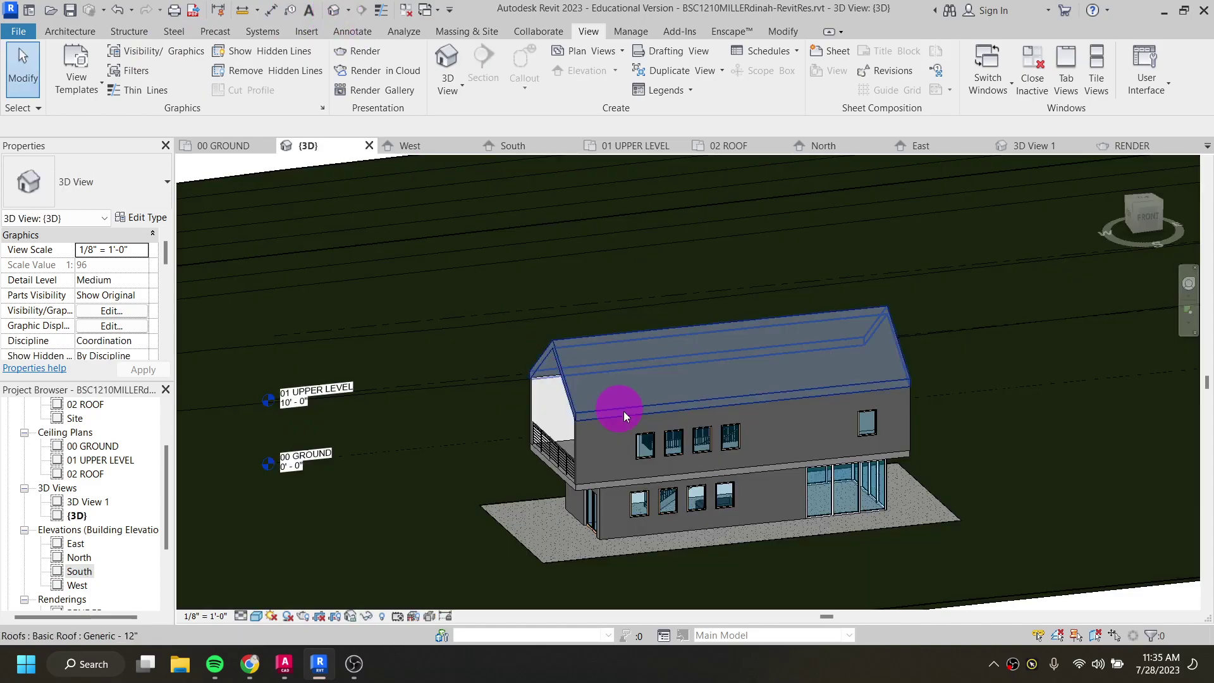
{"action": "double_click", "coordinate": [81, 503]}
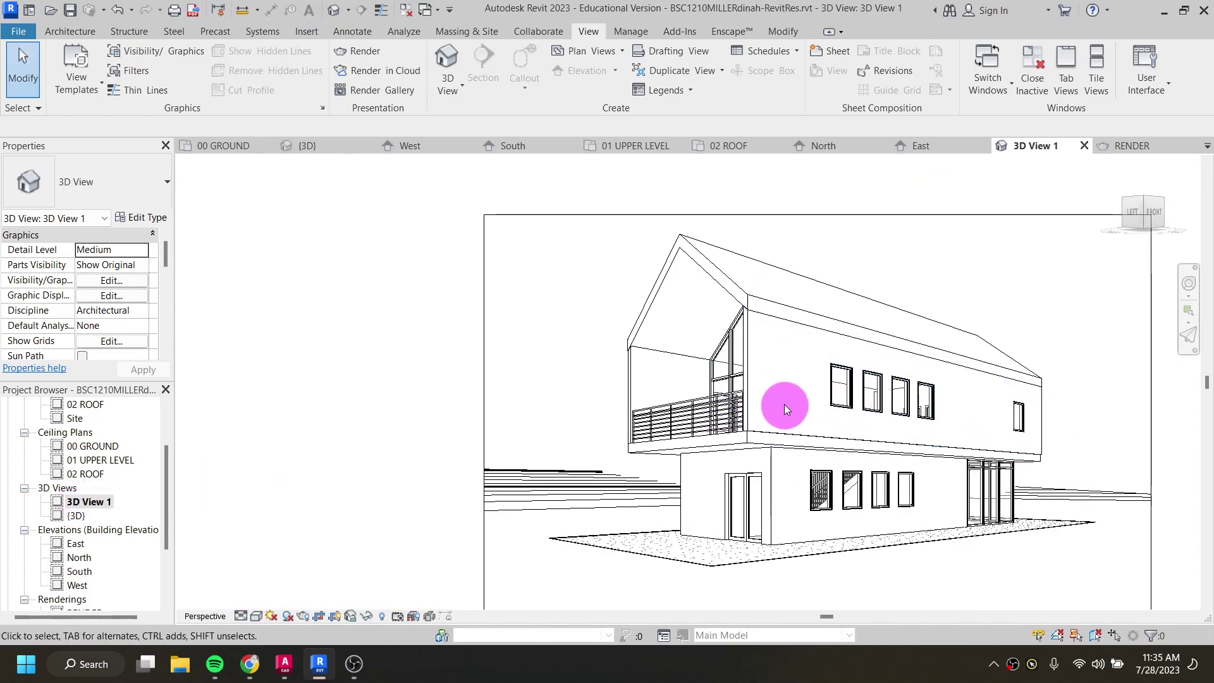
{"action": "scroll", "coordinate": [785, 410], "scroll_direction": "down", "scroll_amount": 2}
{"action": "scroll", "coordinate": [72, 550], "scroll_direction": "down", "scroll_amount": 2}
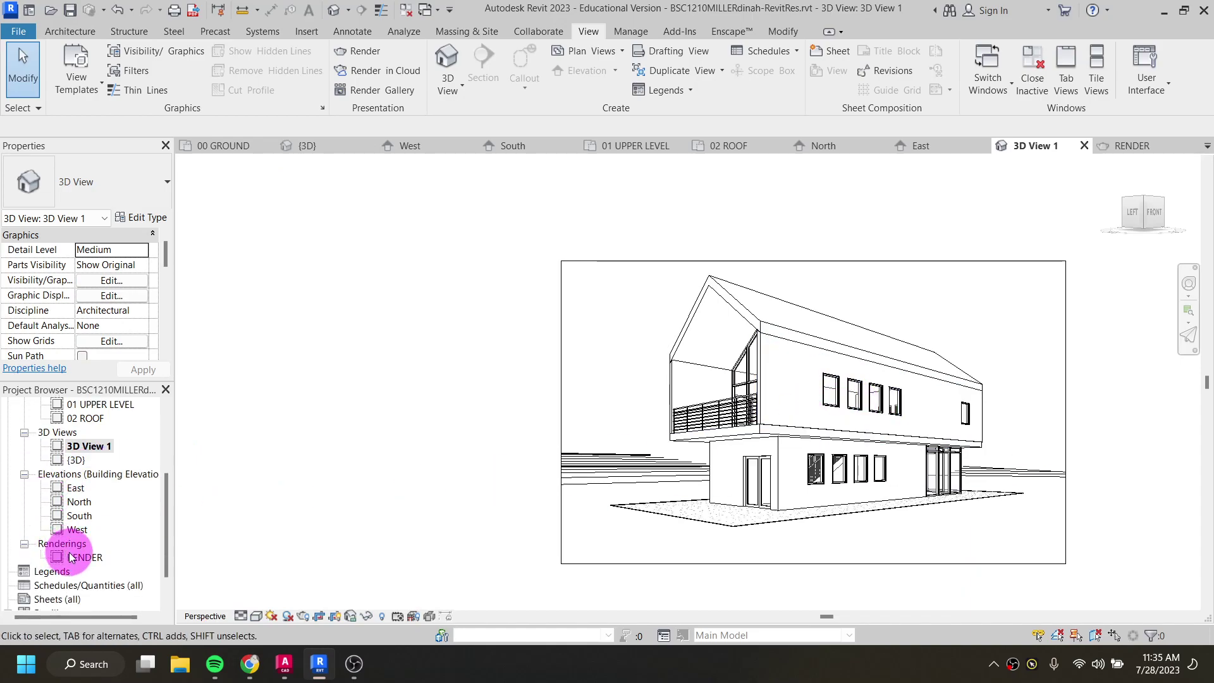
{"action": "double_click", "coordinate": [71, 557]}
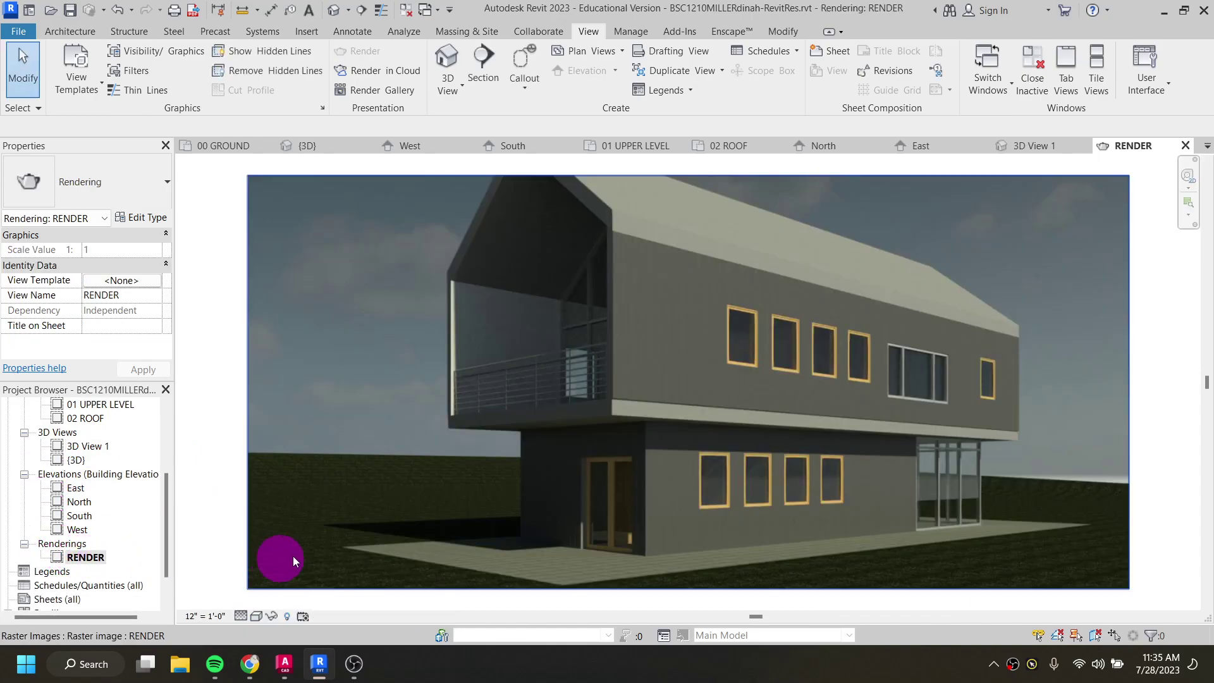
Step: Select and deselect the rendered image, then start Enscape from the Enscape™ ribbon
{"action": "left_click", "coordinate": [924, 363]}
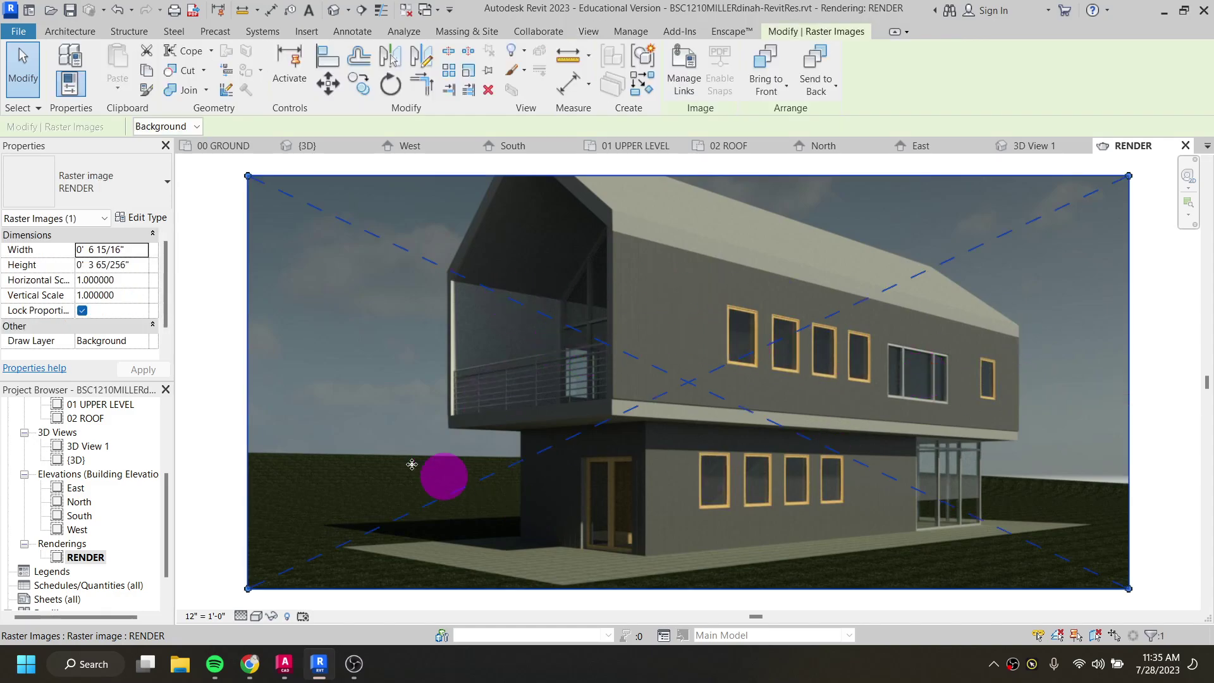
{"action": "left_click", "coordinate": [226, 411]}
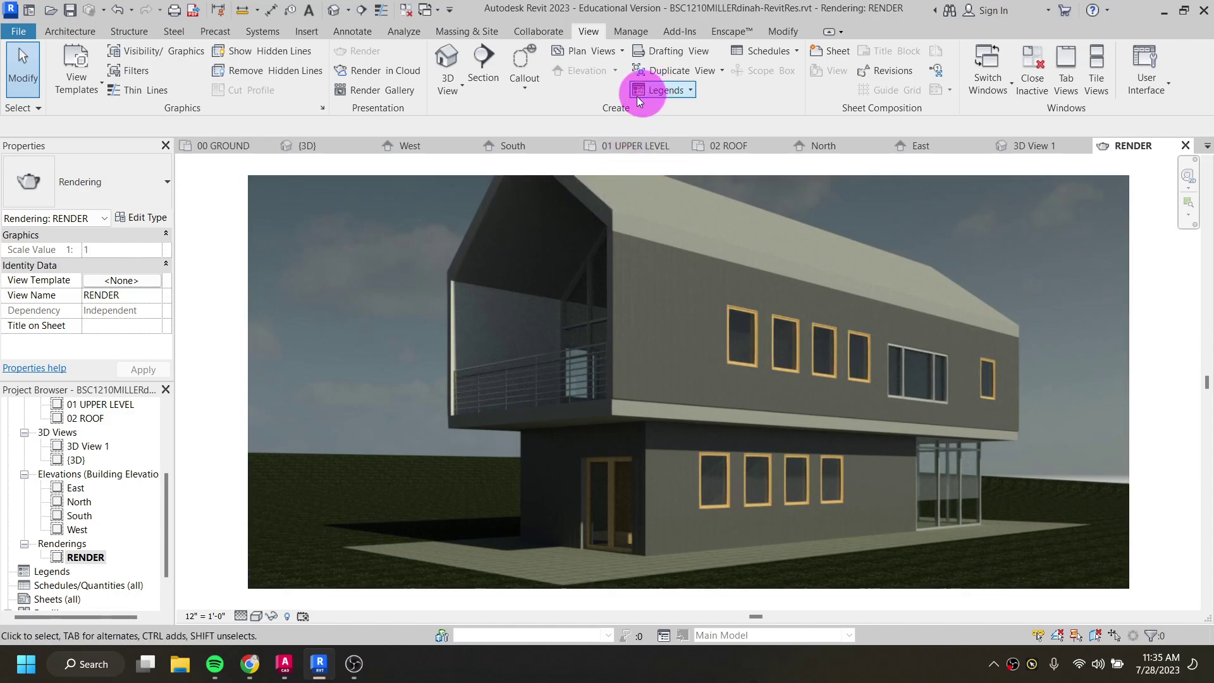
{"action": "left_click", "coordinate": [735, 33]}
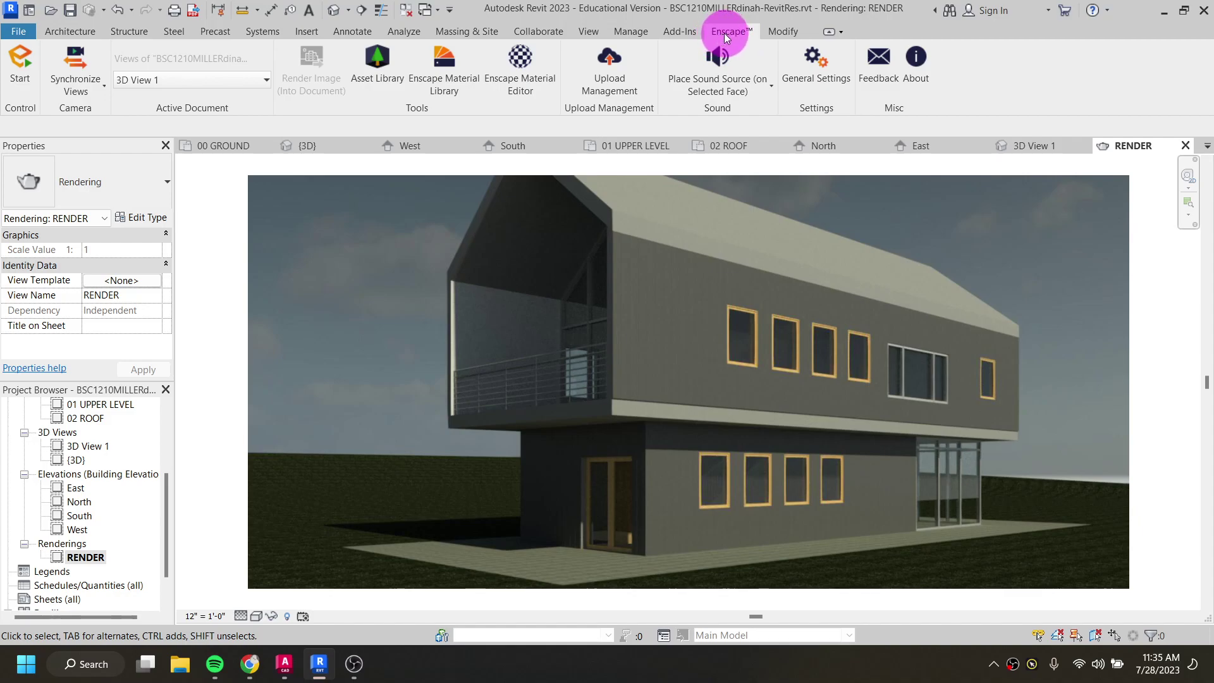
{"action": "left_click", "coordinate": [23, 77]}
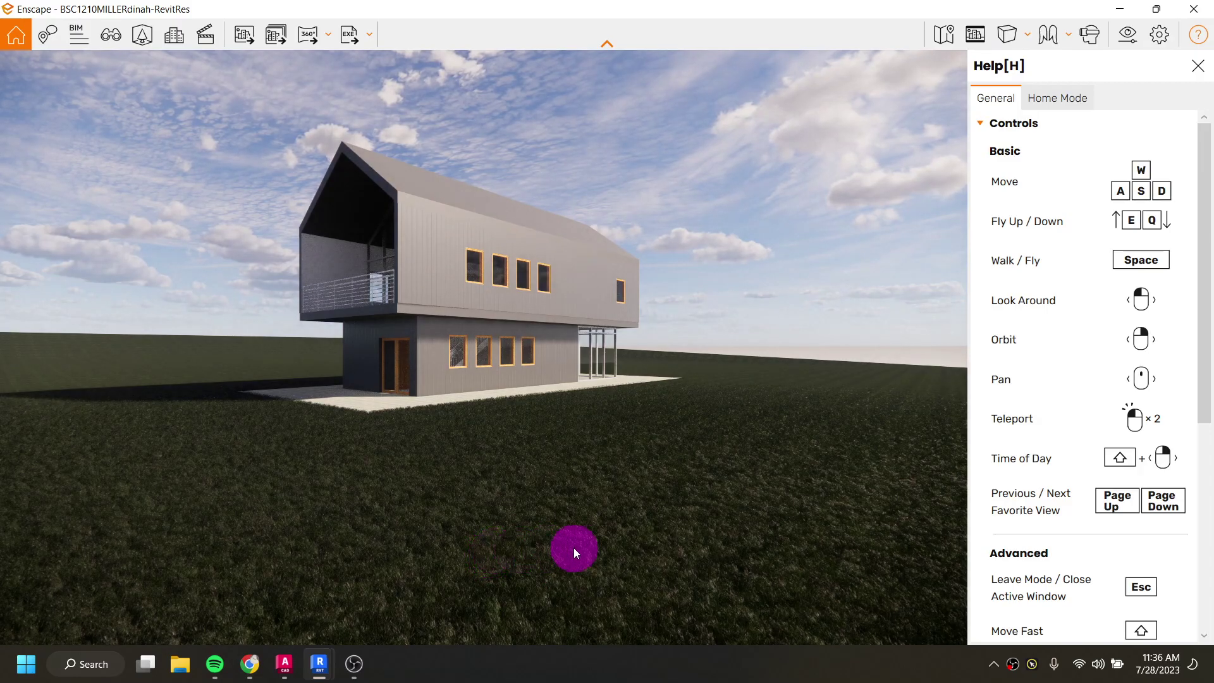
Step: Fly the camera down to grass level and close in on the house
{"action": "key", "text": "w"}
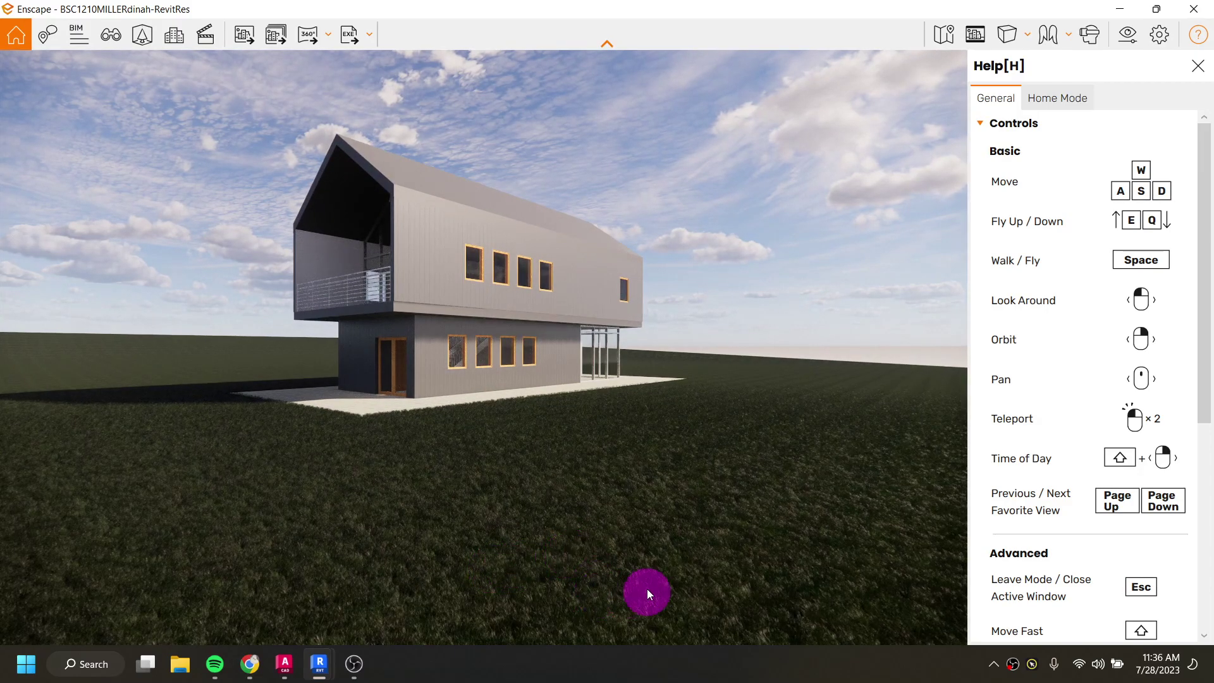
{"action": "key", "text": "q"}
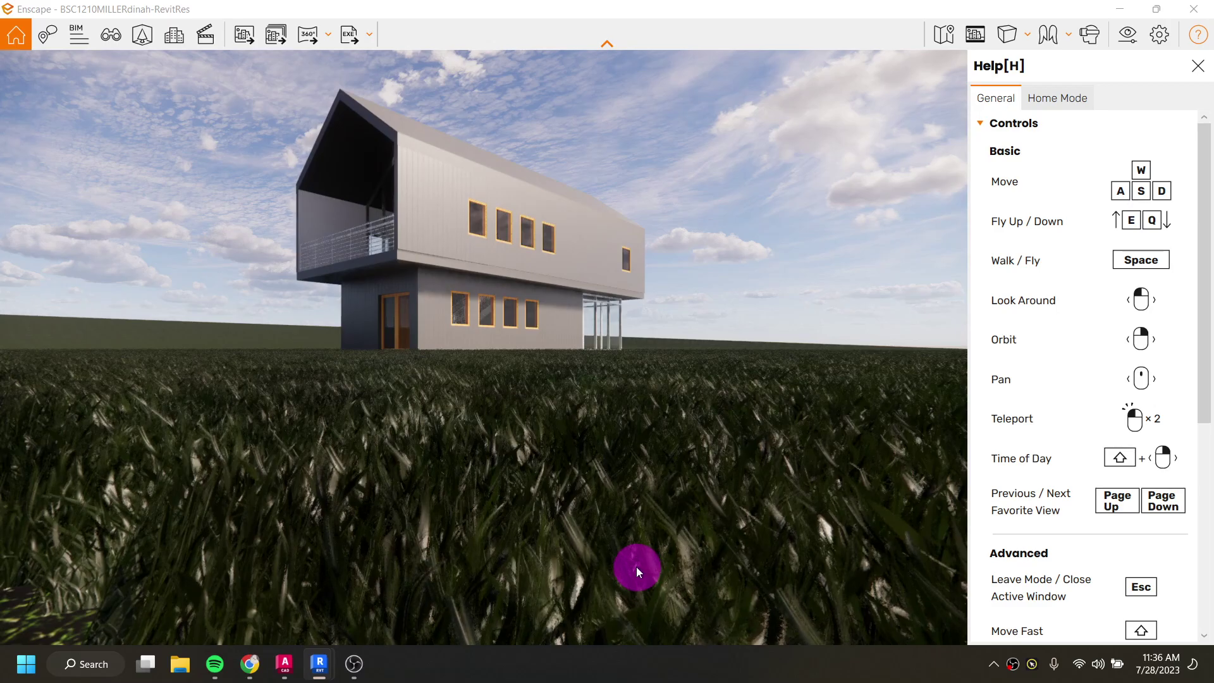
{"action": "key", "text": "w"}
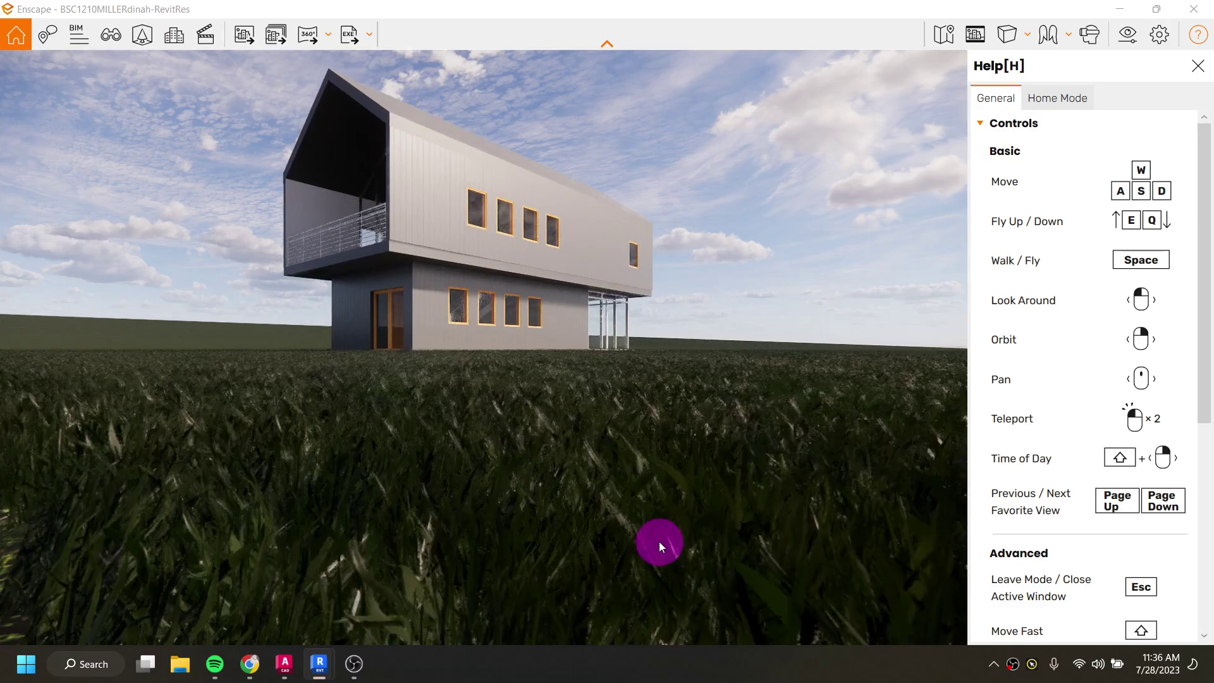
{"action": "key", "text": "w"}
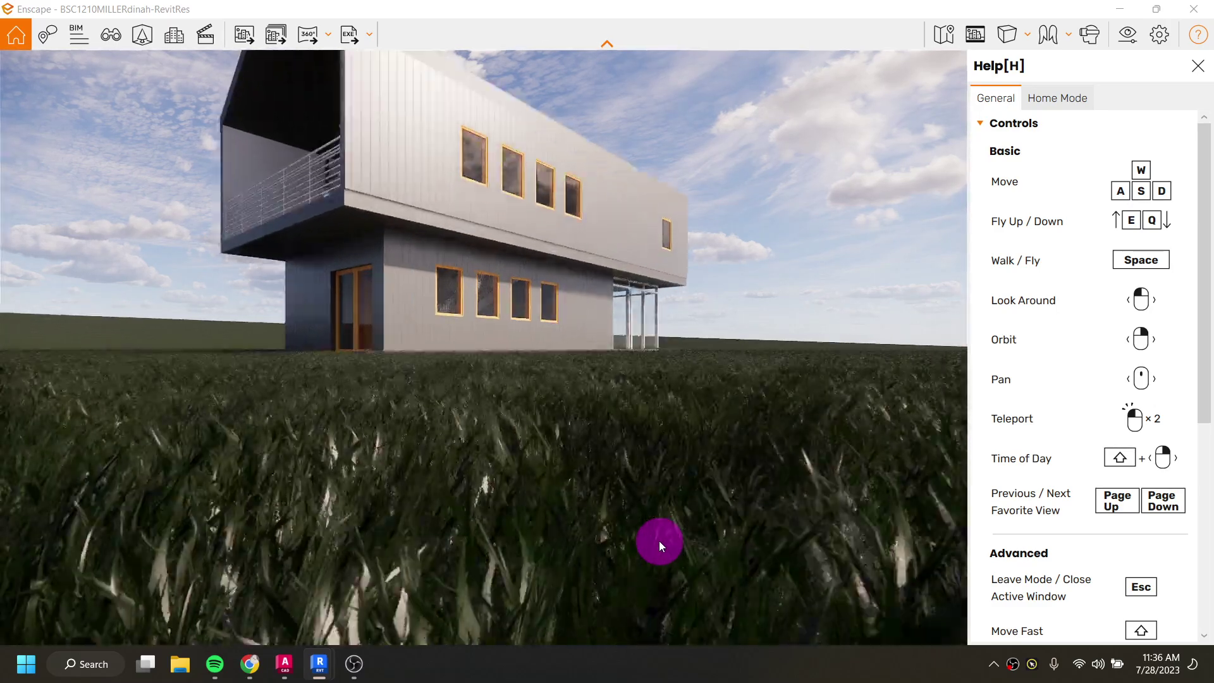
{"action": "left_click_drag", "start_coordinate": [548, 498], "coordinate": [411, 290]}
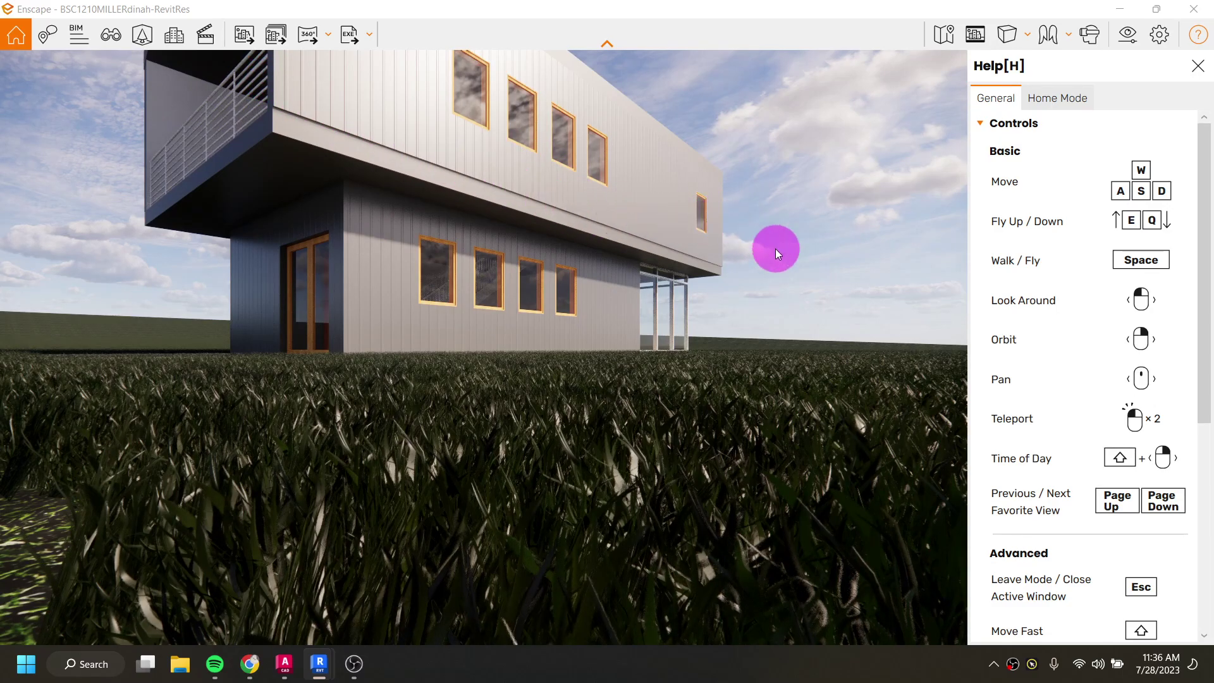
{"action": "left_click_drag", "start_coordinate": [746, 291], "coordinate": [618, 382]}
Step: Jump to a closer front-left view of the house and bring up the Asset Library
{"action": "key", "text": "Page_Up"}
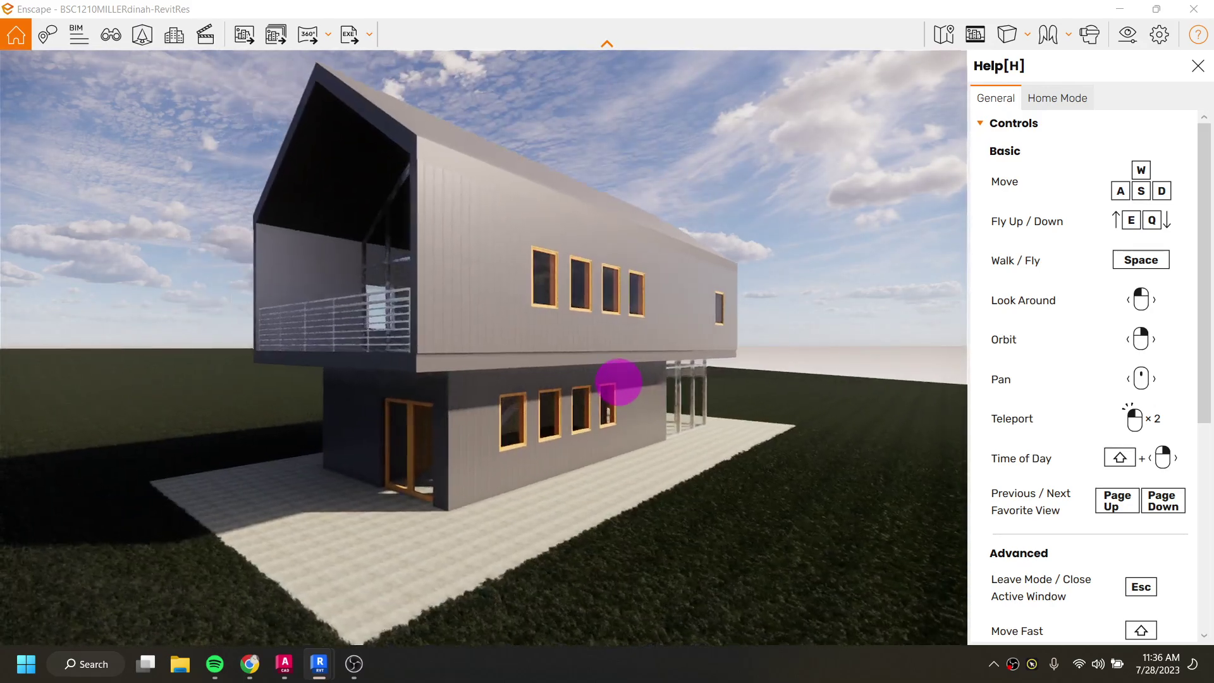
{"action": "key", "text": "Page_Up"}
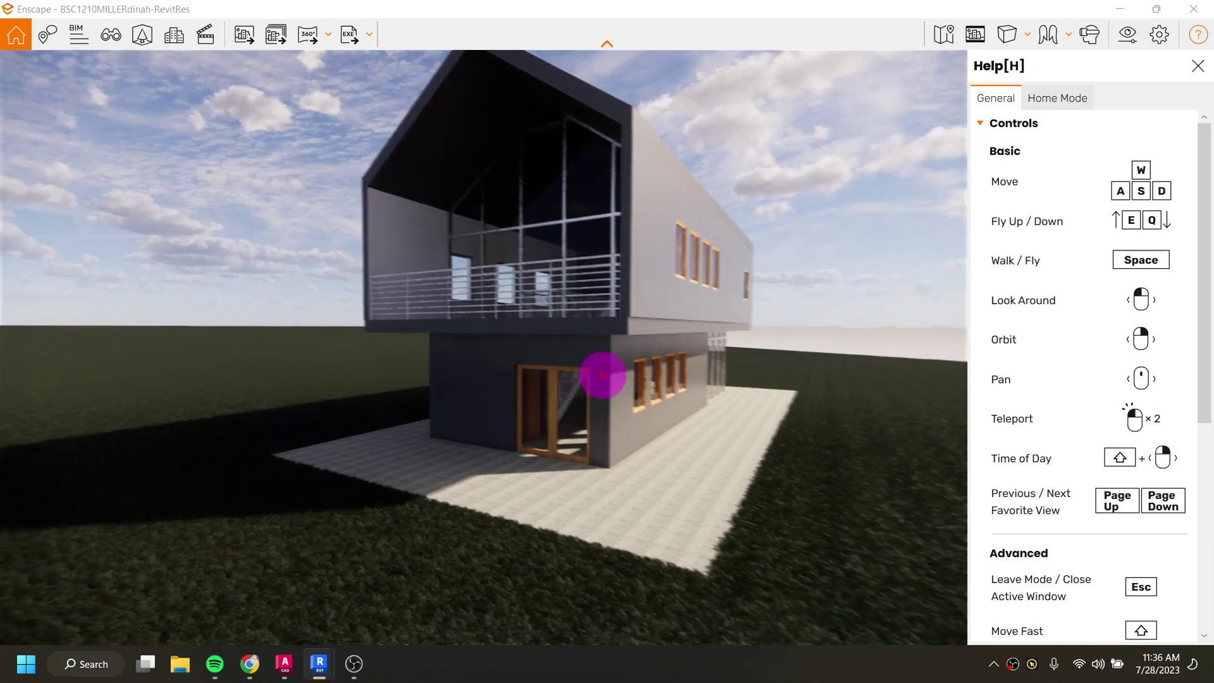
{"action": "left_click_drag", "start_coordinate": [602, 375], "coordinate": [593, 350]}
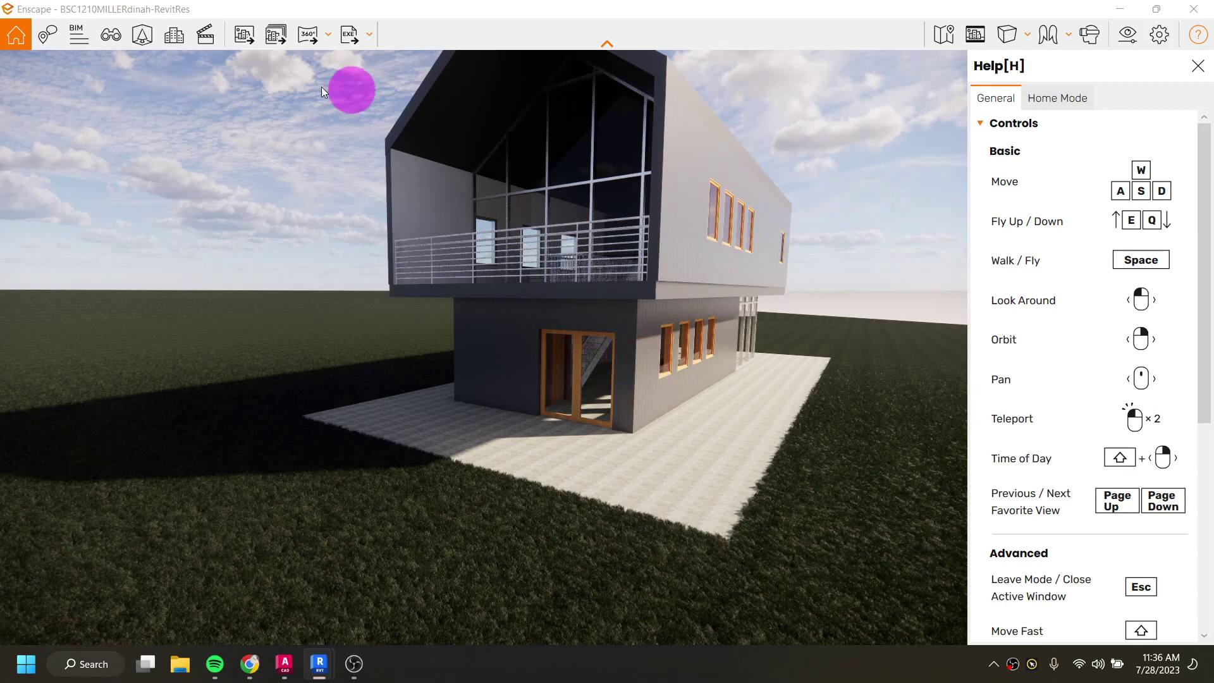
{"action": "left_click", "coordinate": [143, 38]}
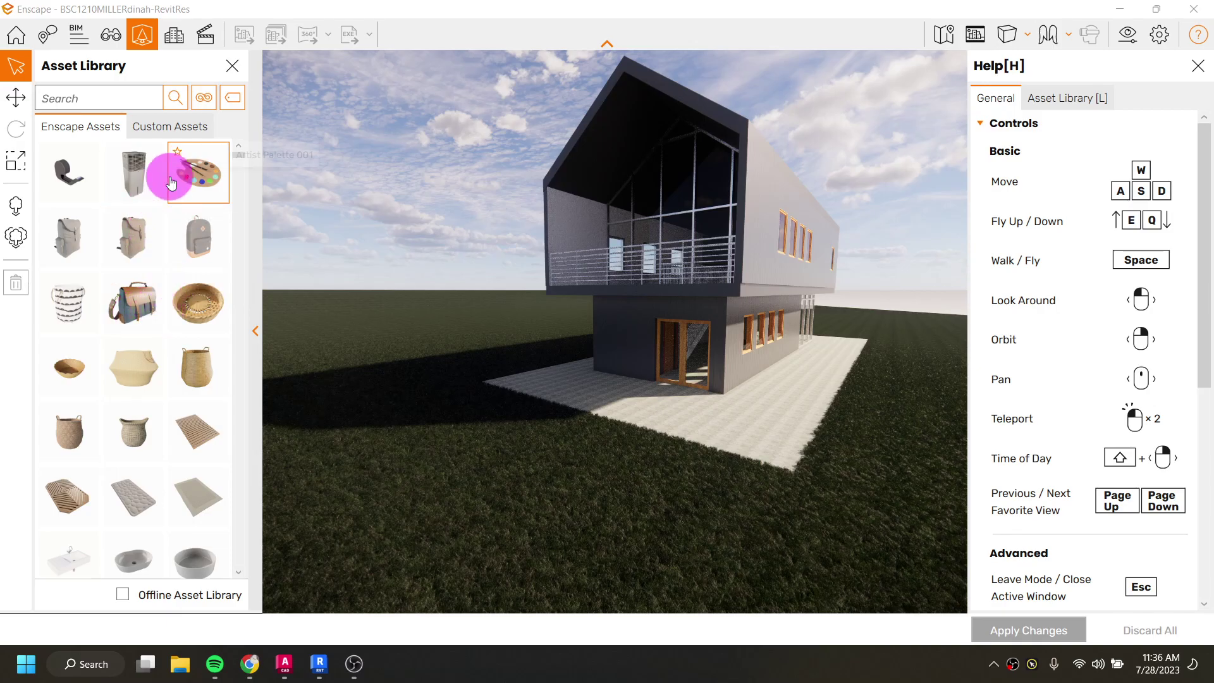
Step: Close the Asset Library and orbit to face the balcony gable end of the house
{"action": "left_click", "coordinate": [234, 67]}
{"action": "mouse_move", "coordinate": [224, 202]}
{"action": "right_mouse_down"}
{"action": "mouse_move", "coordinate": [249, 436]}
{"action": "mouse_move", "coordinate": [213, 450]}
{"action": "mouse_move", "coordinate": [217, 528]}
{"action": "mouse_move", "coordinate": [239, 513]}
{"action": "mouse_move", "coordinate": [492, 520]}
{"action": "right_mouse_up"}
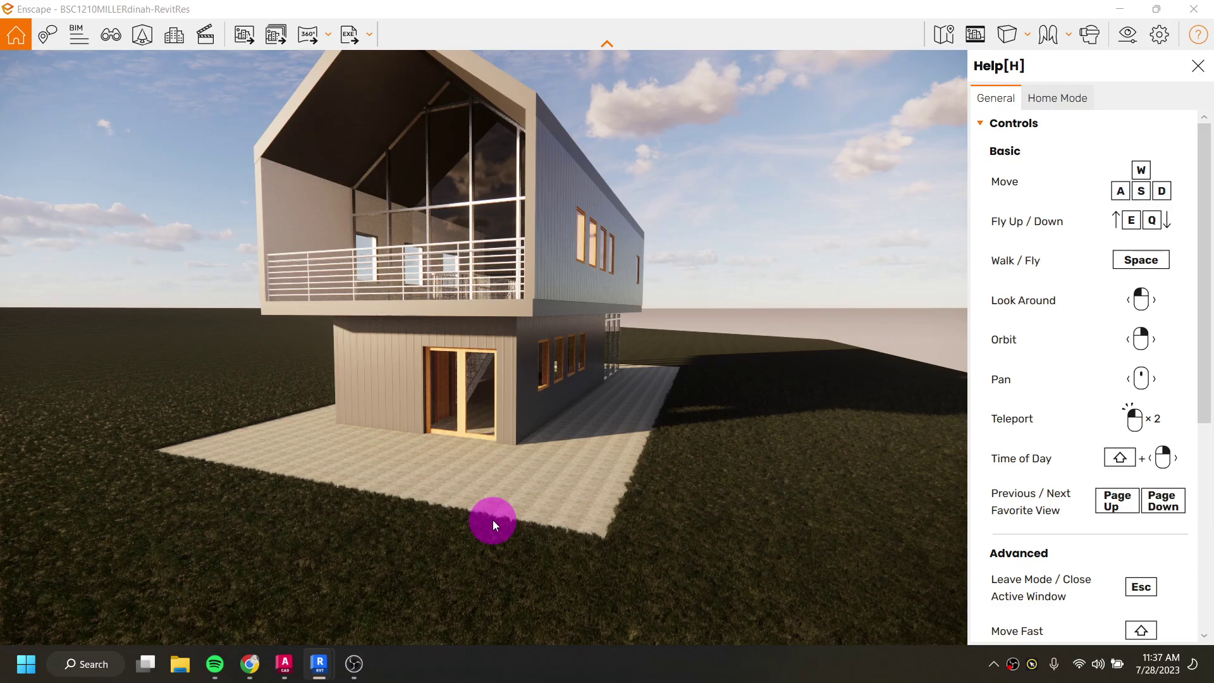
Step: In a new Chrome tab, search 'ENSCAPE SUTUDENT' and open the Enscape student version page
{"action": "mouse_move", "coordinate": [250, 663]}
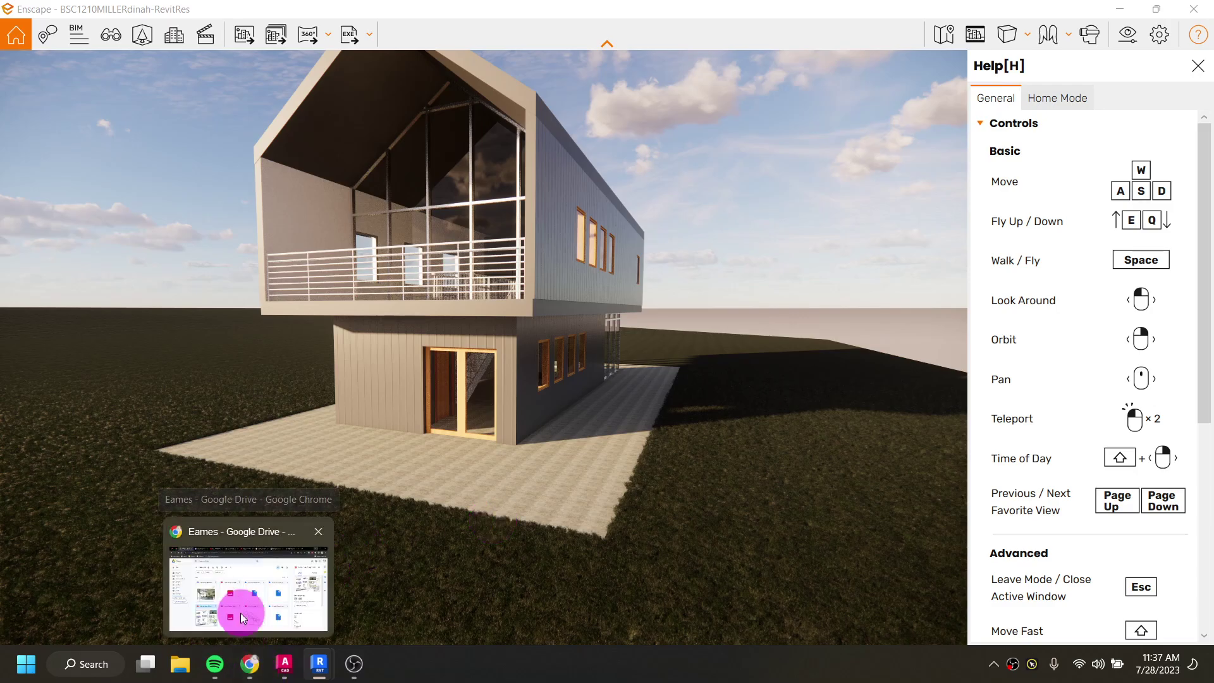
{"action": "left_click", "coordinate": [248, 585]}
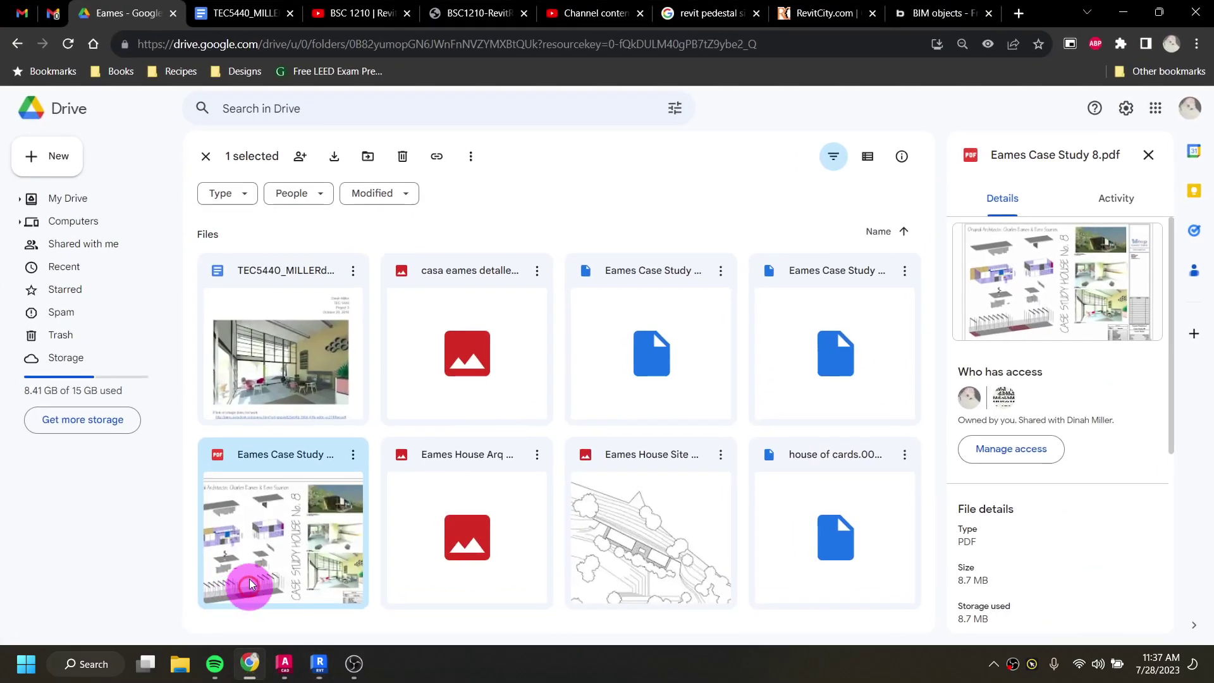
{"action": "left_click", "coordinate": [1019, 12]}
{"action": "type", "text": "ENSCAPE S"}
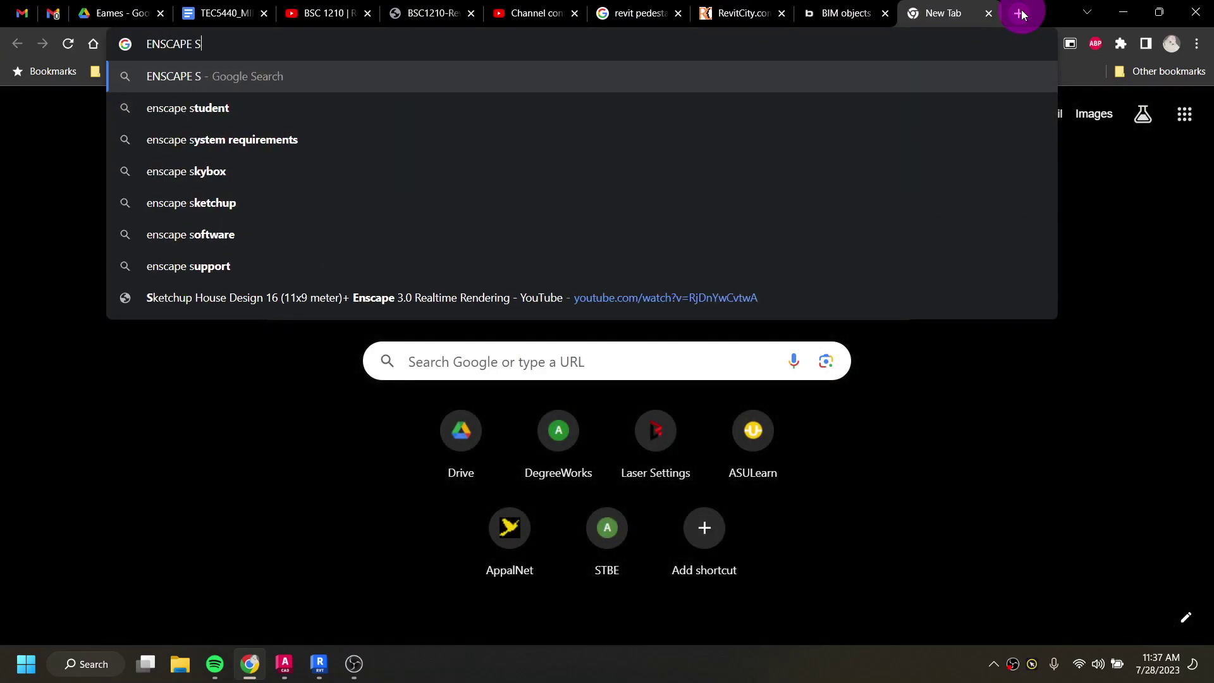
{"action": "type", "text": "UTUDENT"}
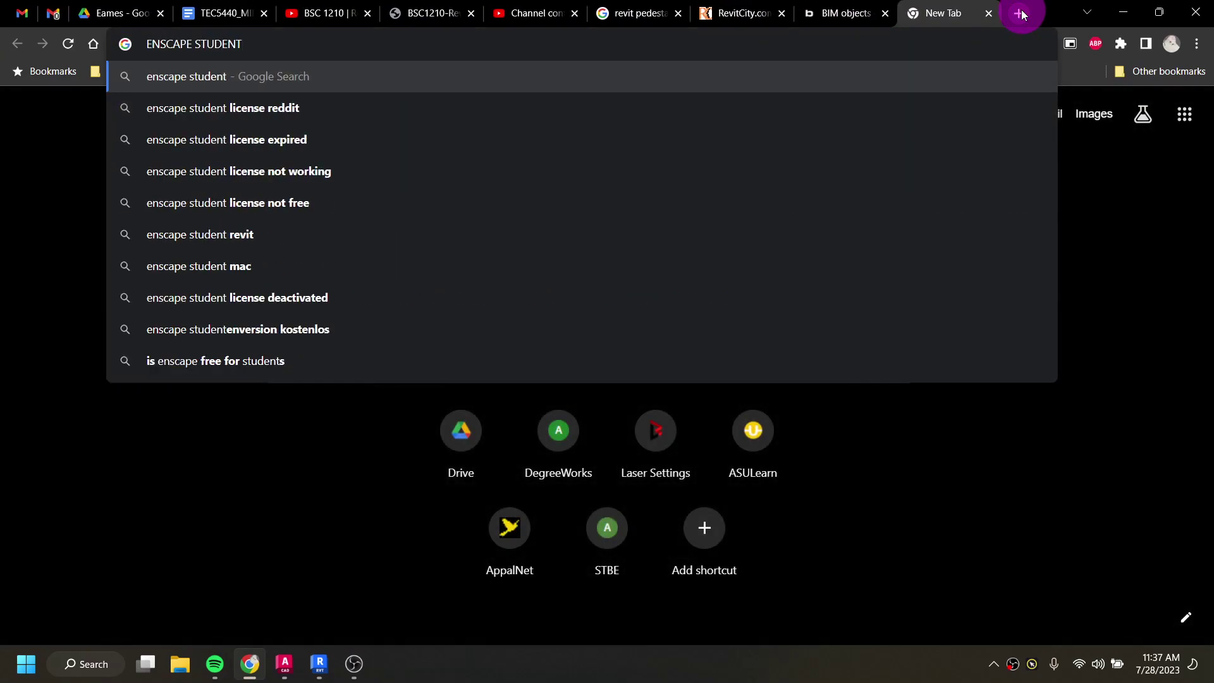
{"action": "key", "text": "Return"}
{"action": "left_click", "coordinate": [286, 307]}
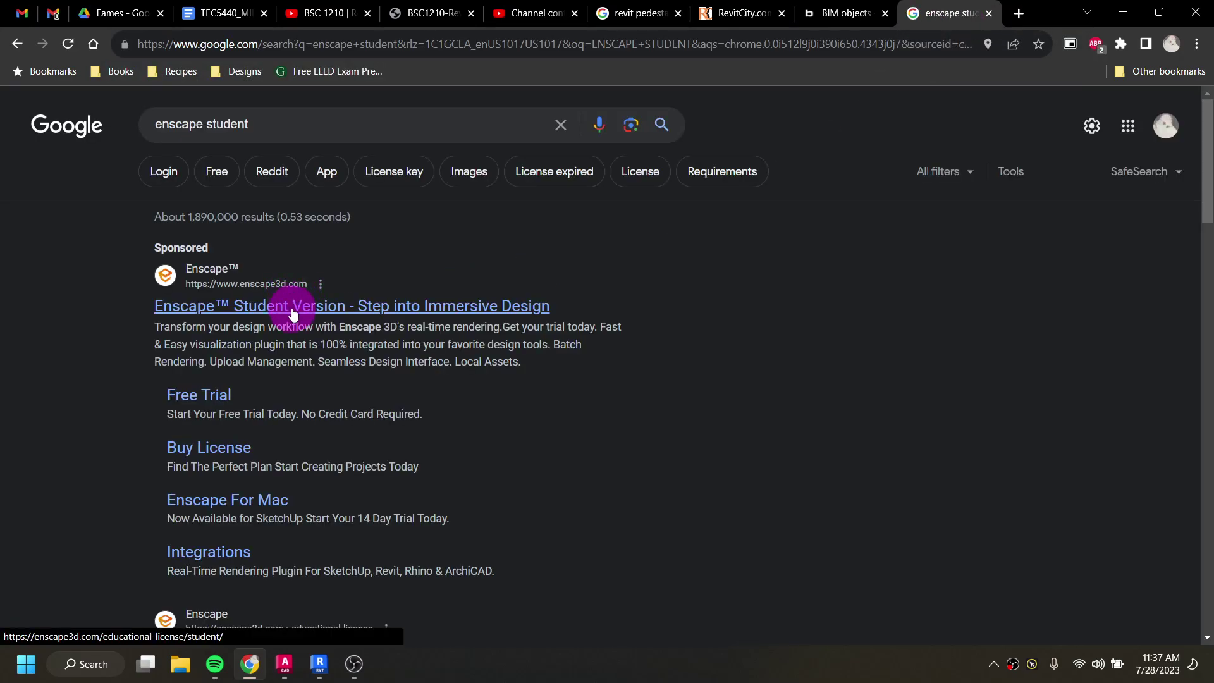
{"action": "left_click", "coordinate": [294, 312]}
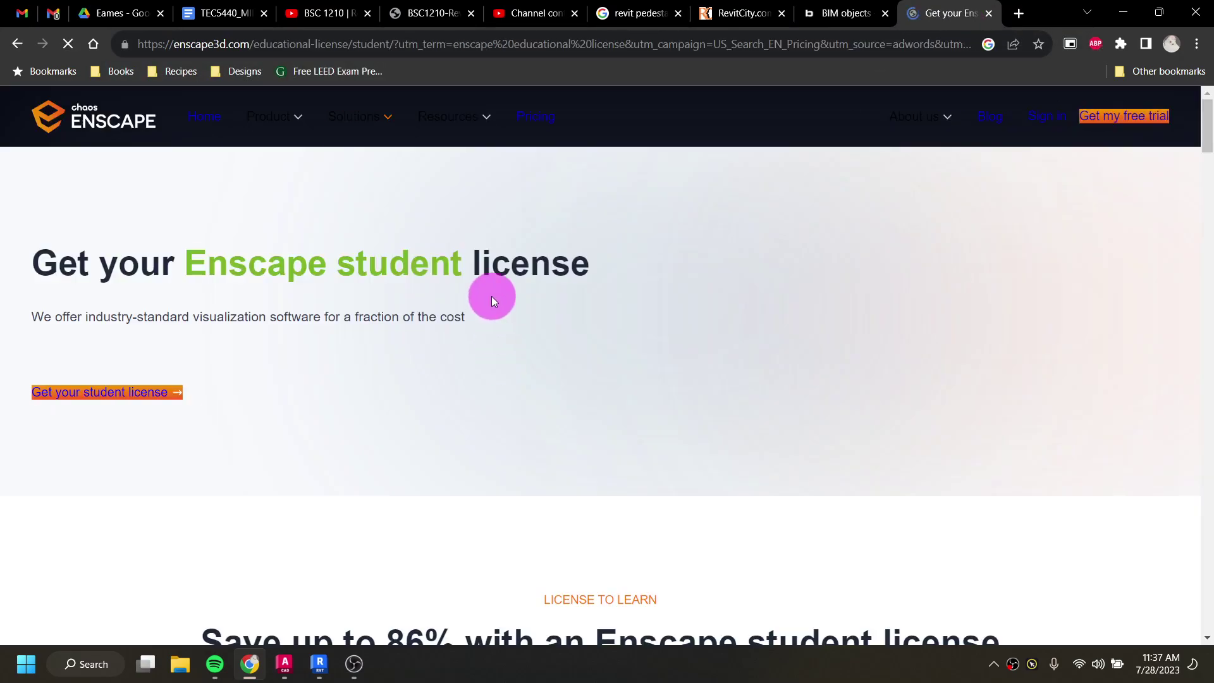
Step: Check the student Floating License price of $149 yearly, then enter TWINMOTION in the address bar
{"action": "scroll", "coordinate": [504, 344], "scroll_direction": "down", "scroll_amount": 7}
{"action": "scroll", "coordinate": [505, 354], "scroll_direction": "down", "scroll_amount": 1}
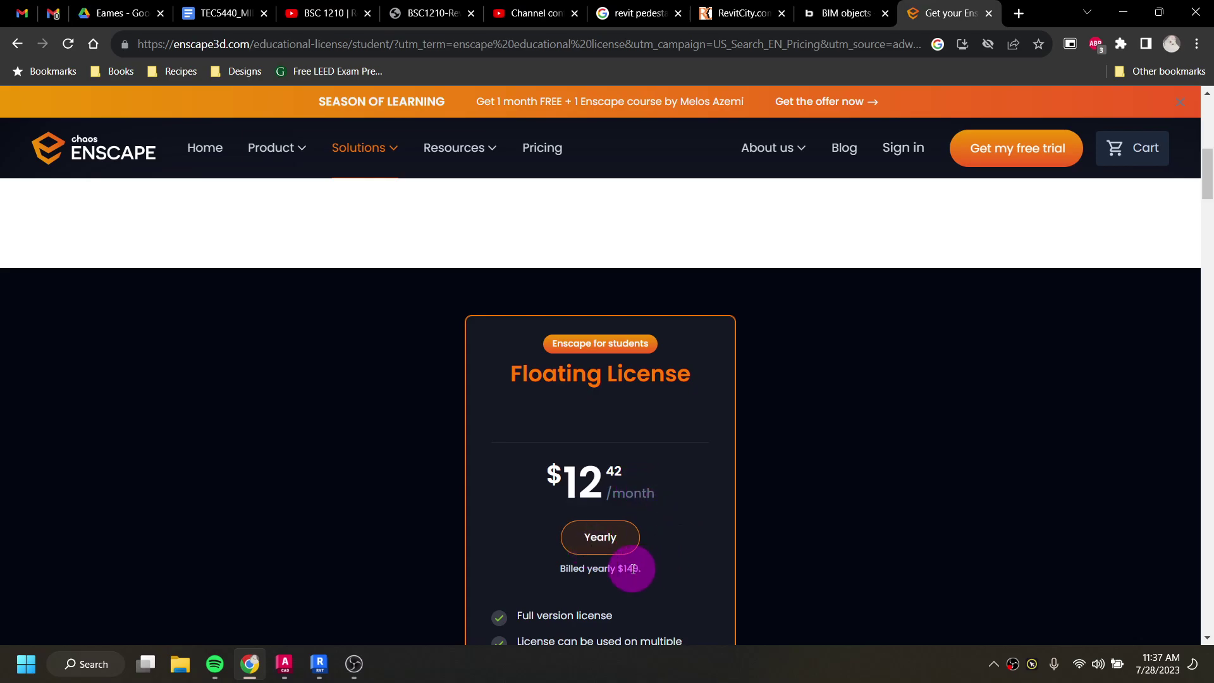
{"action": "scroll", "coordinate": [633, 567], "scroll_direction": "down", "scroll_amount": 2}
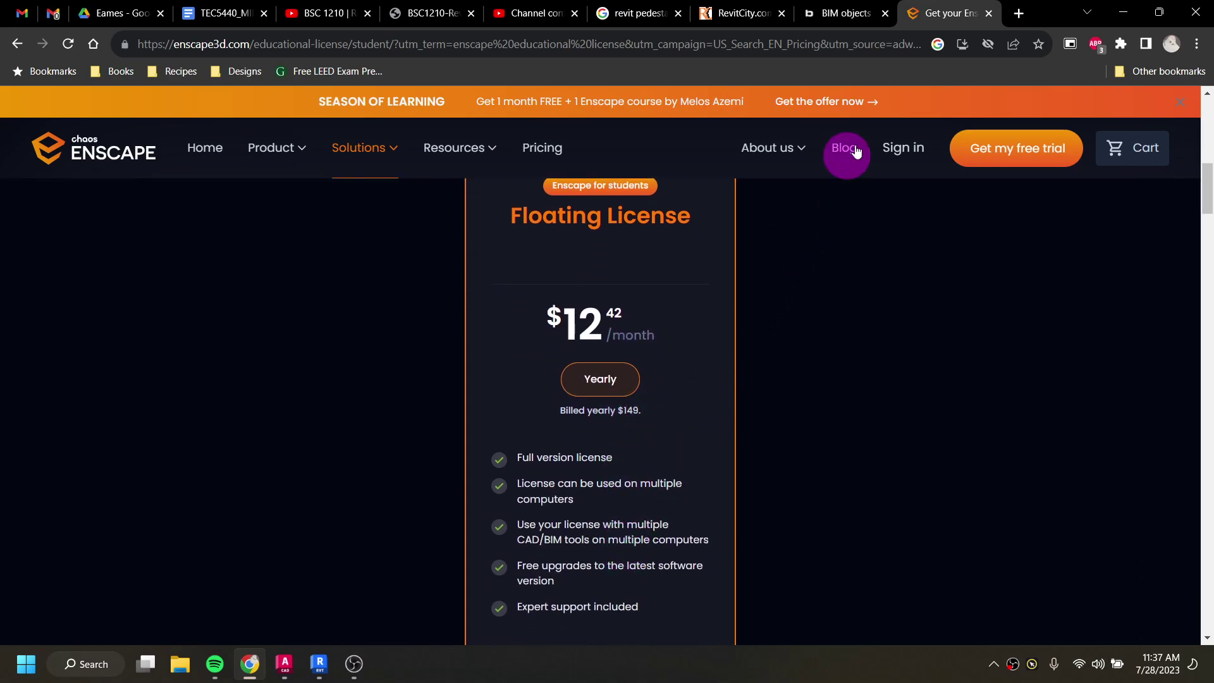
{"action": "left_click", "coordinate": [1129, 13]}
{"action": "left_click", "coordinate": [250, 664]}
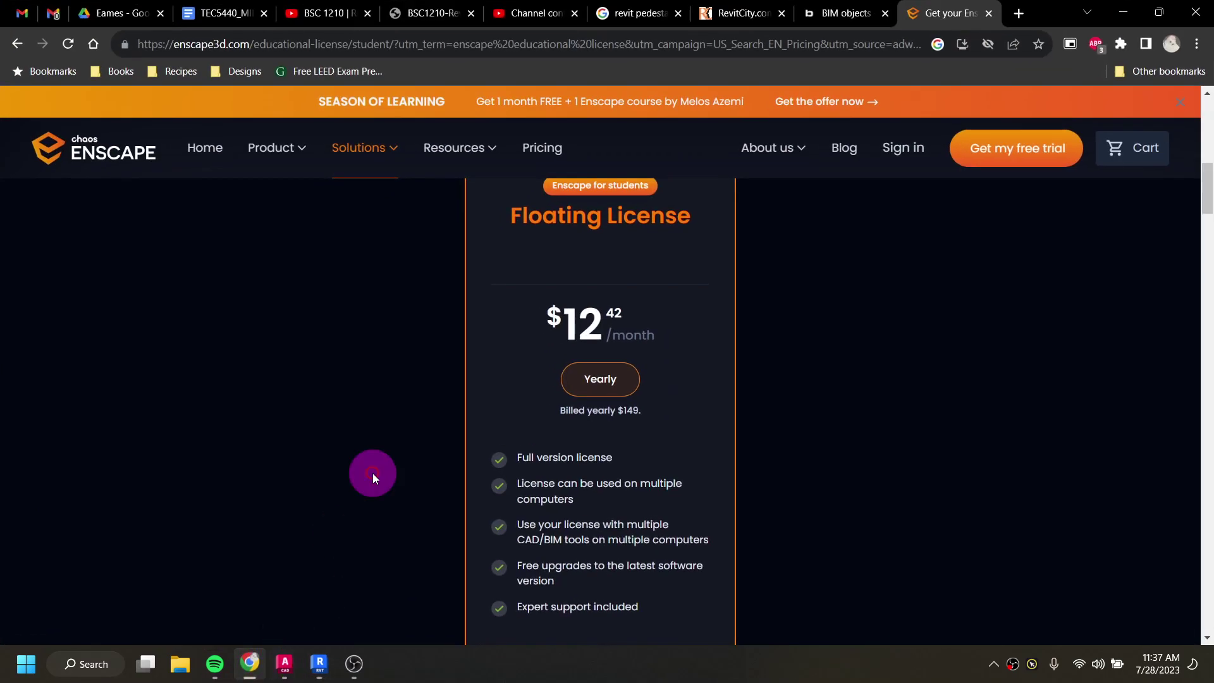
{"action": "left_click", "coordinate": [901, 44]}
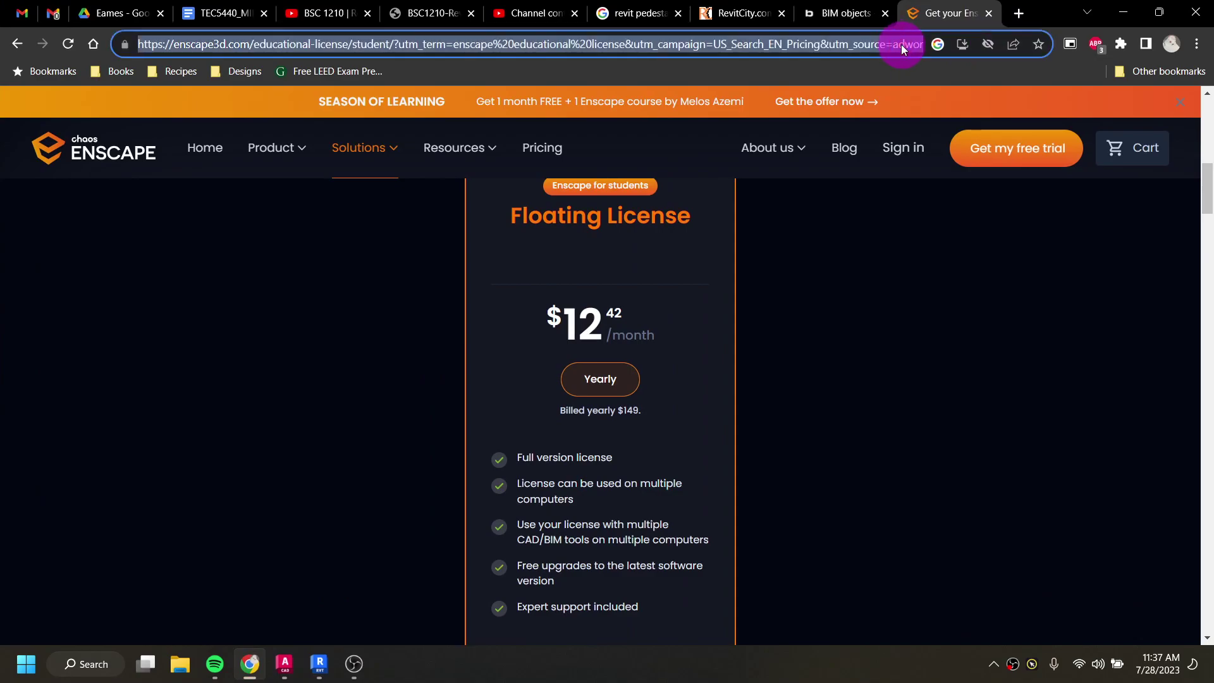
{"action": "type", "text": "TWINMOTION"}
Step: Search for TWINMOTION and browse the official Twinmotion website
{"action": "key", "text": "Return"}
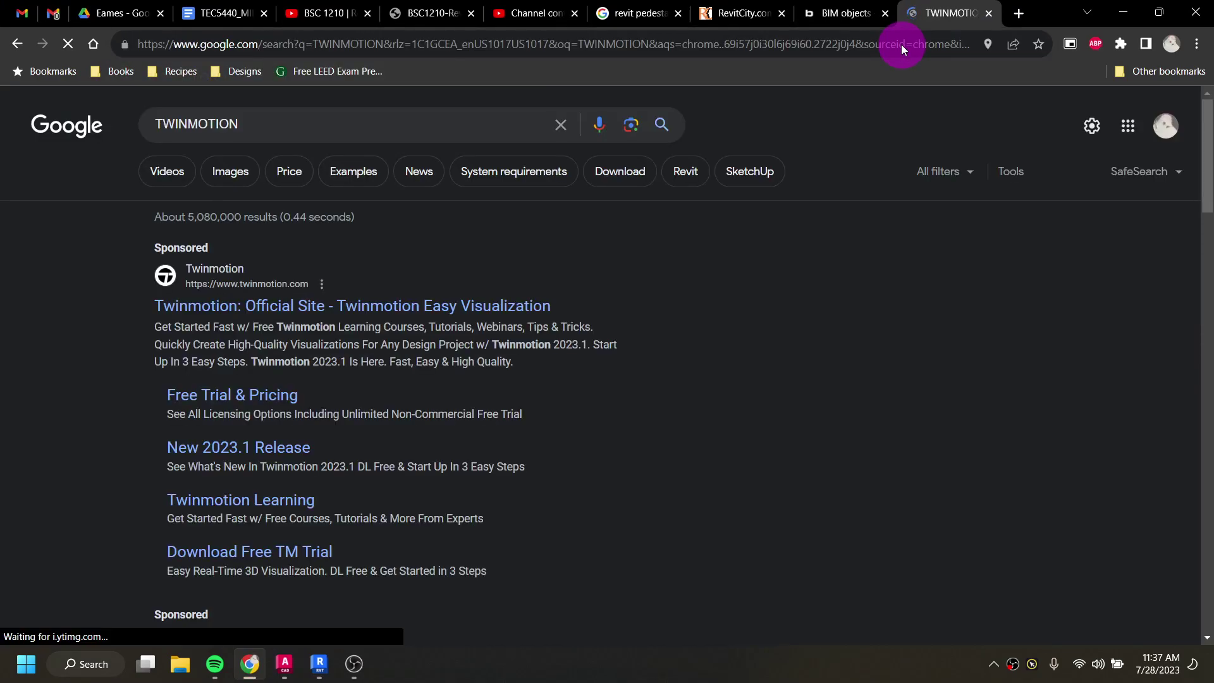
{"action": "left_click", "coordinate": [427, 308]}
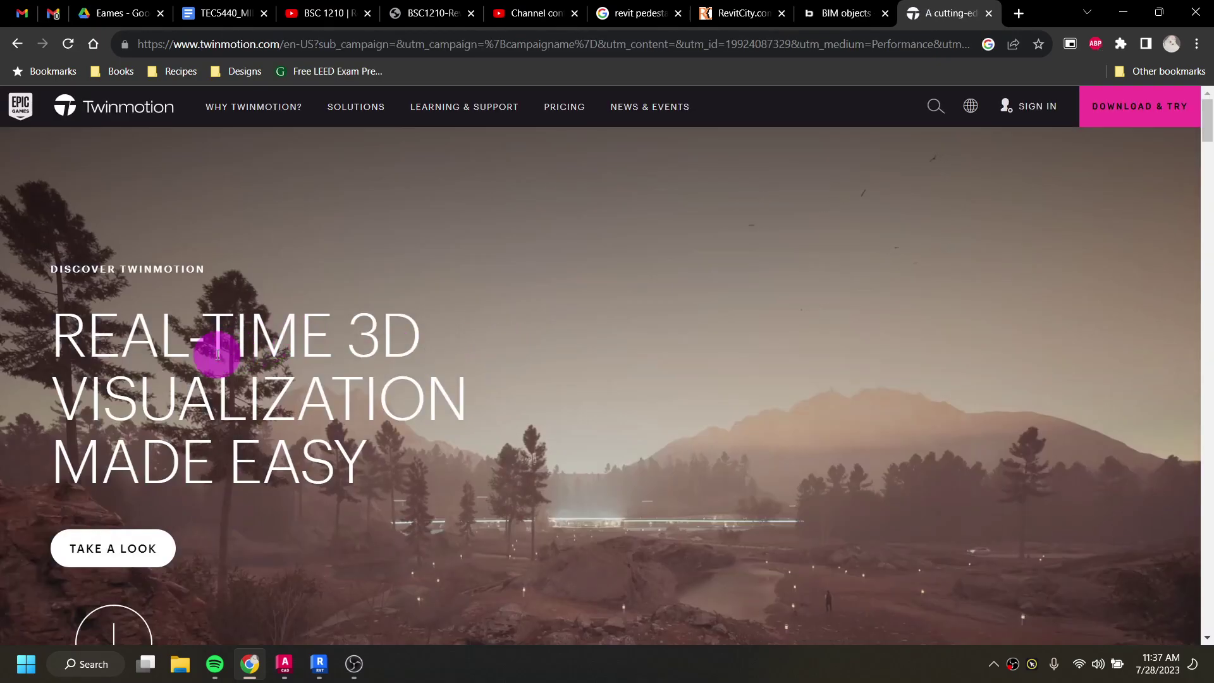
{"action": "scroll", "coordinate": [271, 385], "scroll_direction": "down", "scroll_amount": 5}
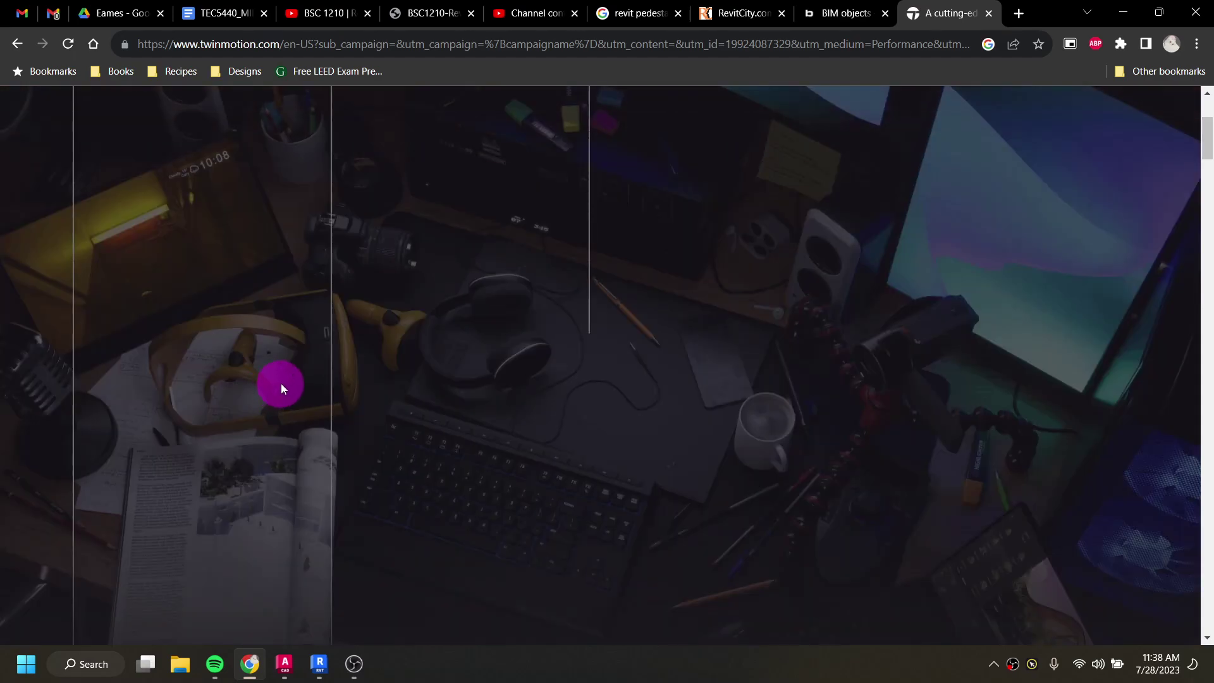
{"action": "scroll", "coordinate": [291, 387], "scroll_direction": "down", "scroll_amount": 2}
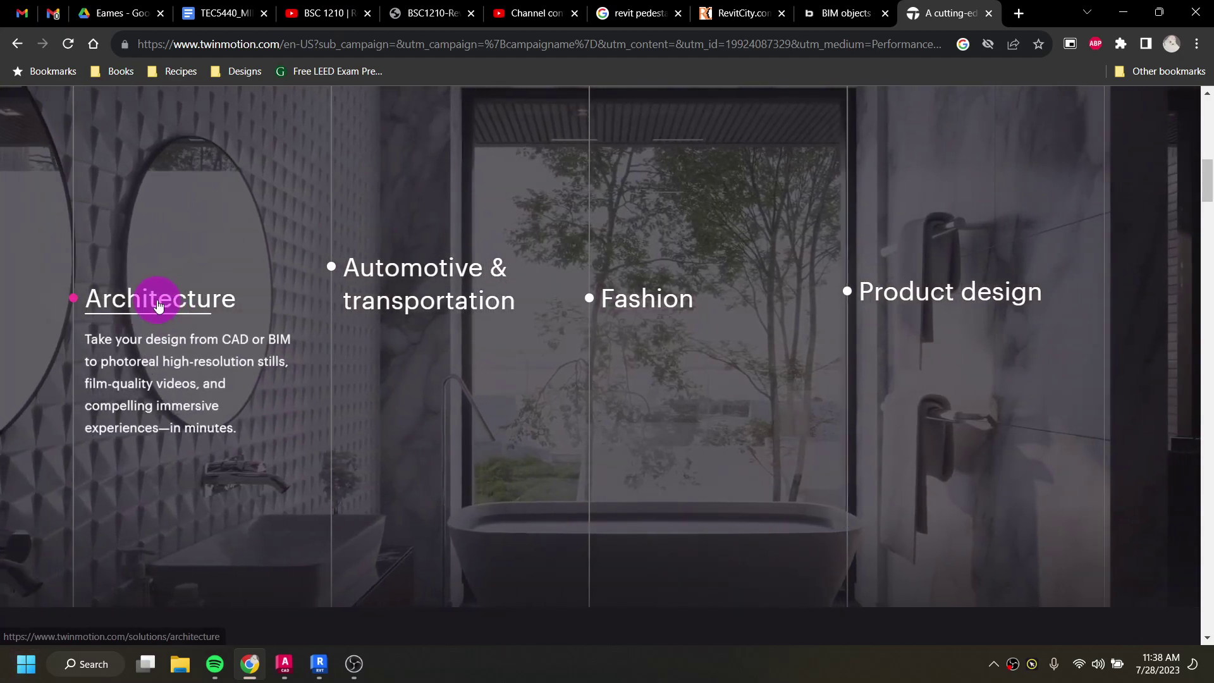
Step: Open the Architecture solutions page and scroll through its sample renders
{"action": "mouse_move", "coordinate": [138, 300]}
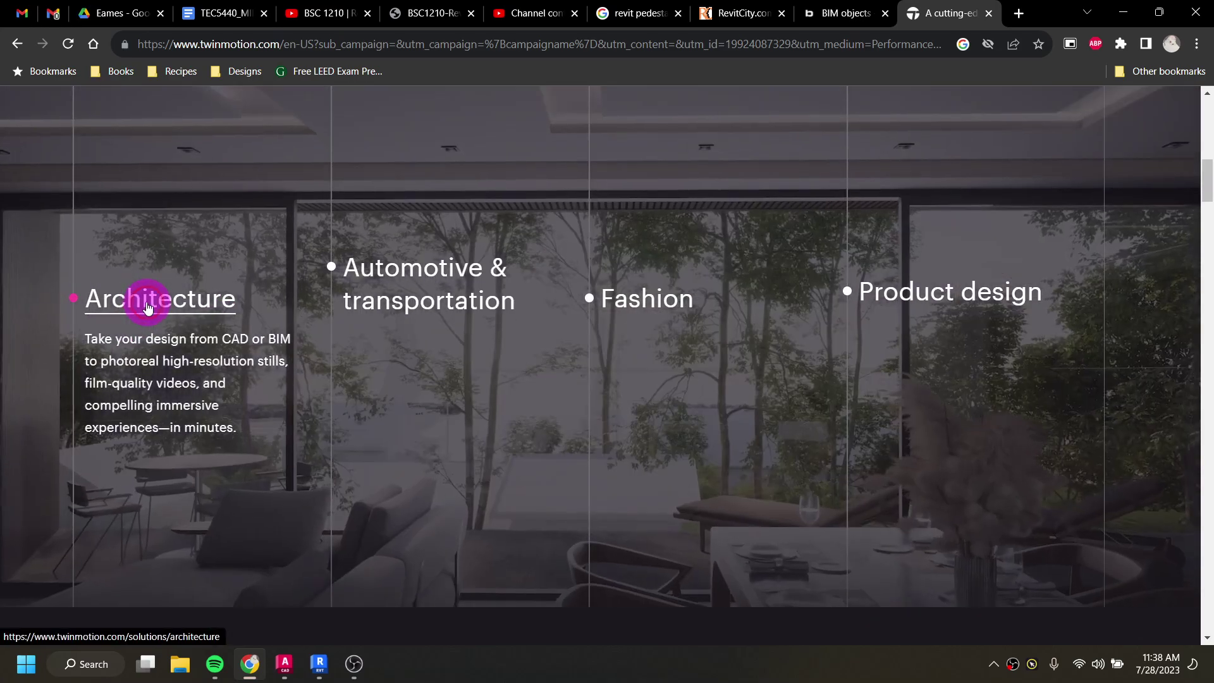
{"action": "left_click", "coordinate": [147, 308]}
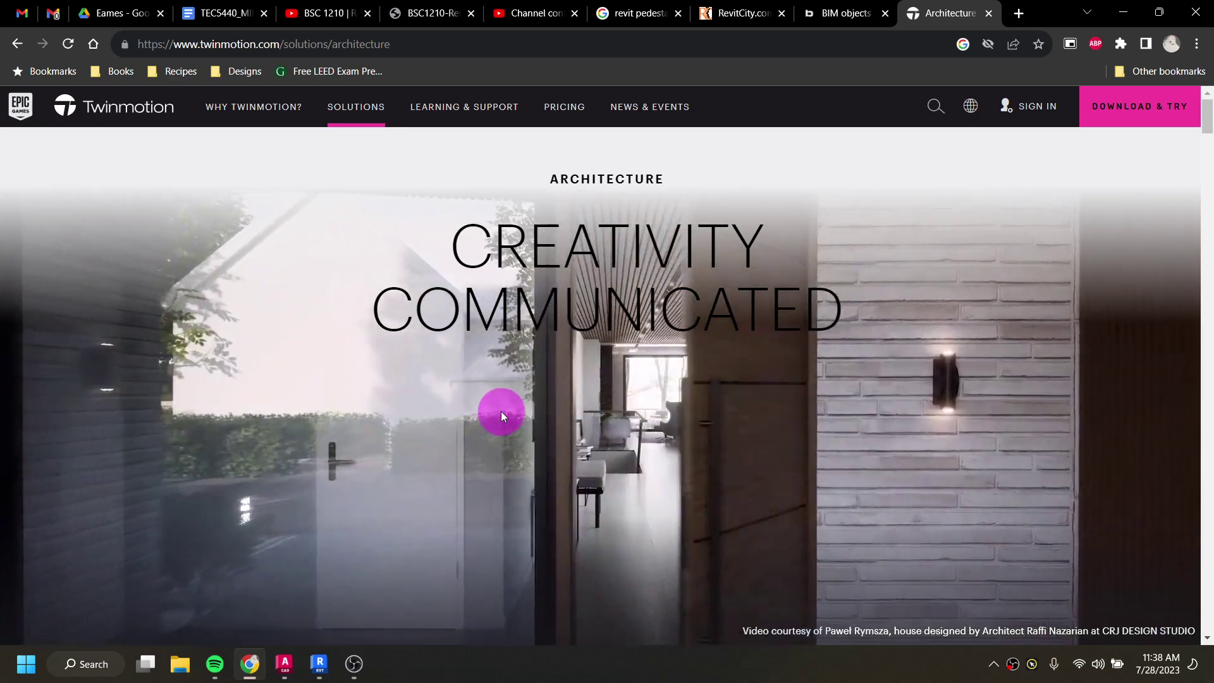
{"action": "scroll", "coordinate": [500, 411], "scroll_direction": "down", "scroll_amount": 10}
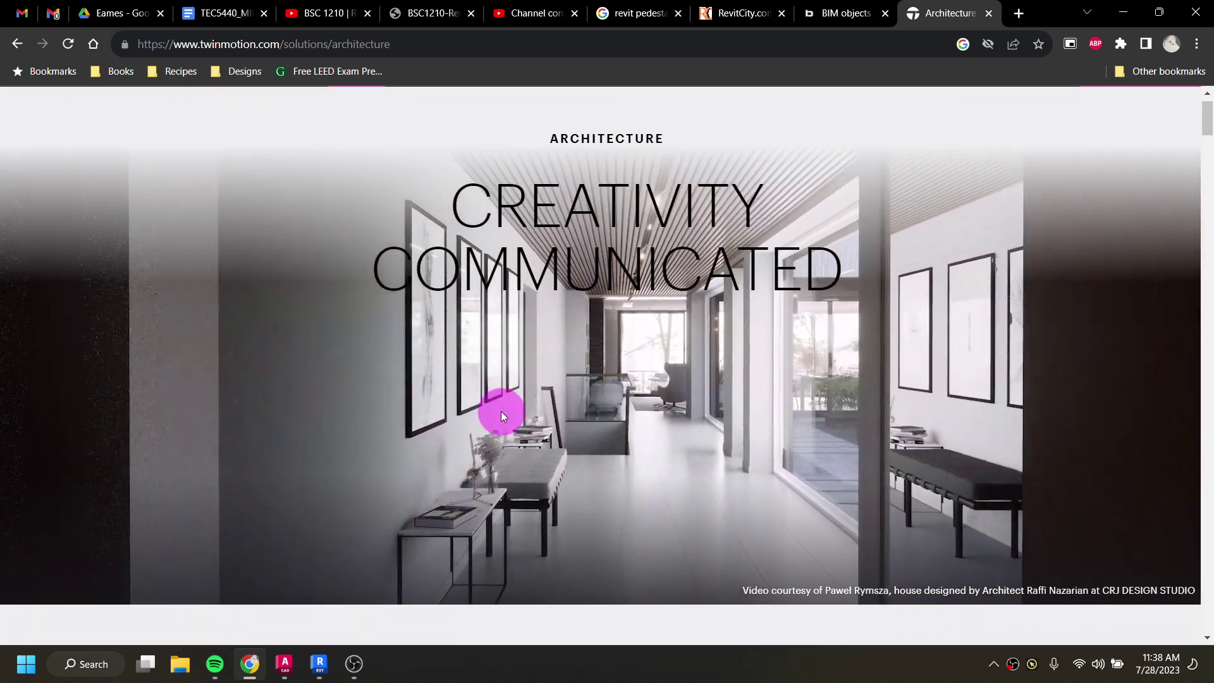
{"action": "scroll", "coordinate": [502, 416], "scroll_direction": "down", "scroll_amount": 8}
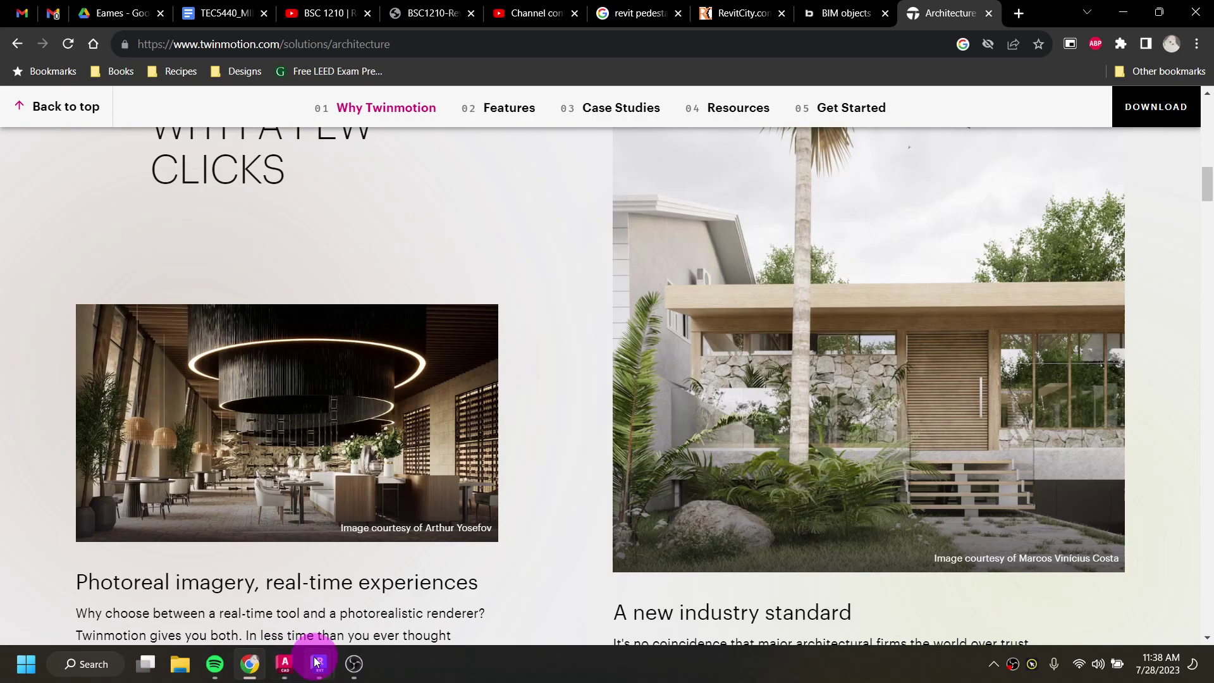
Step: Compare the Revit project with the live Enscape render, returning to the RENDER image
{"action": "mouse_move", "coordinate": [320, 664]}
{"action": "left_click", "coordinate": [258, 605]}
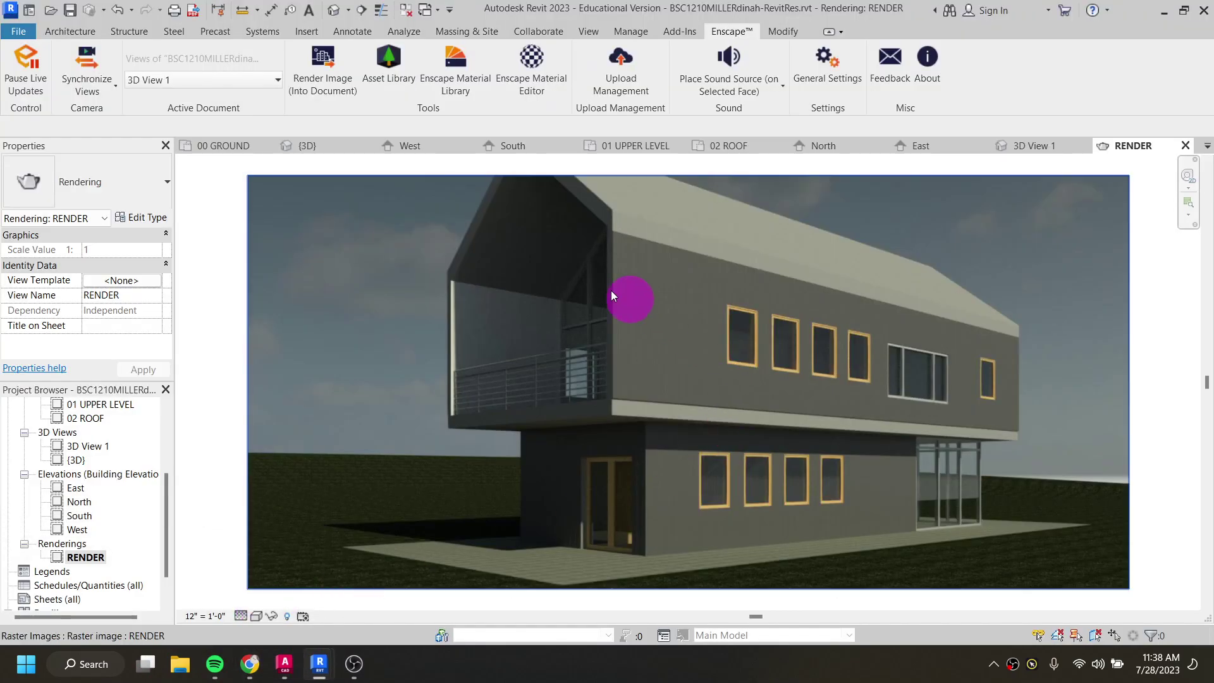
{"action": "mouse_move", "coordinate": [319, 664]}
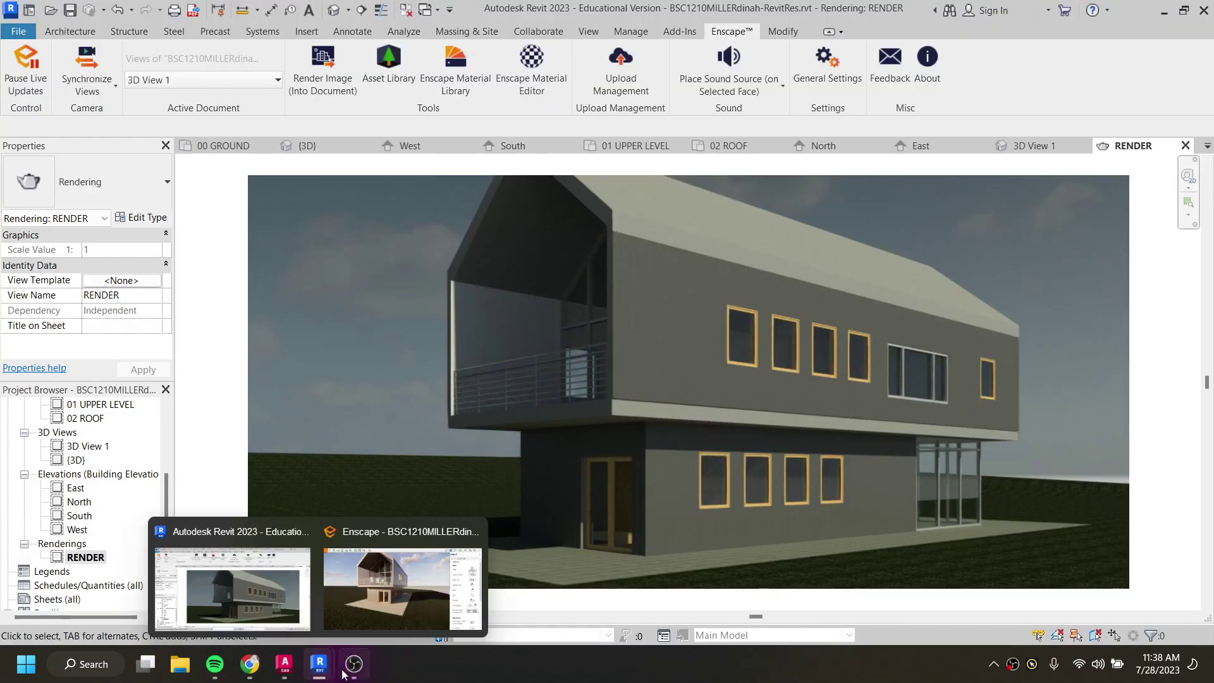
{"action": "left_click", "coordinate": [363, 608]}
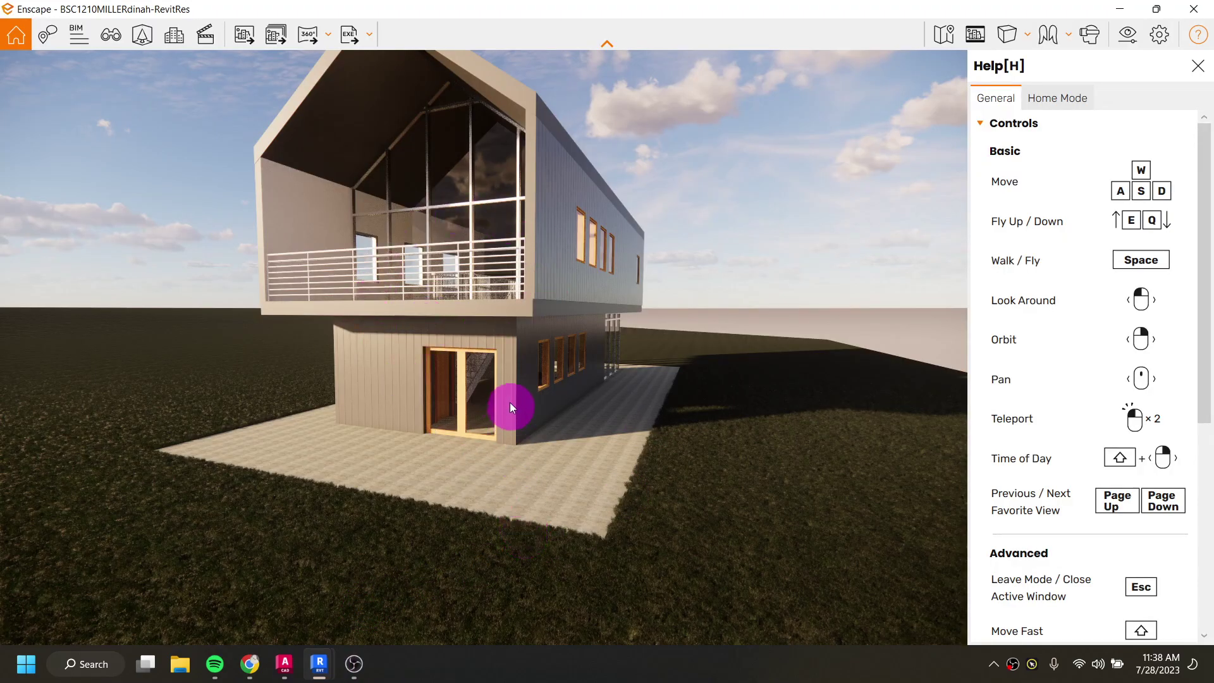
{"action": "mouse_move", "coordinate": [338, 651]}
{"action": "left_click", "coordinate": [275, 595]}
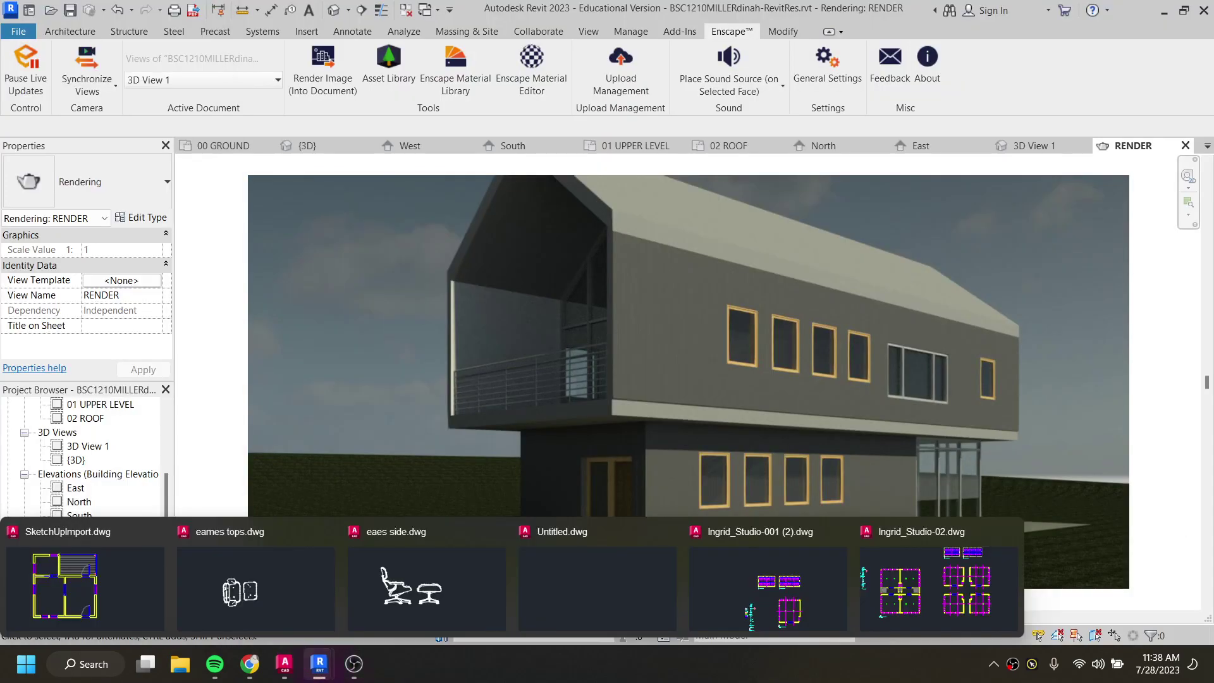
{"action": "left_click", "coordinate": [547, 430]}
{"action": "left_click", "coordinate": [352, 609]}
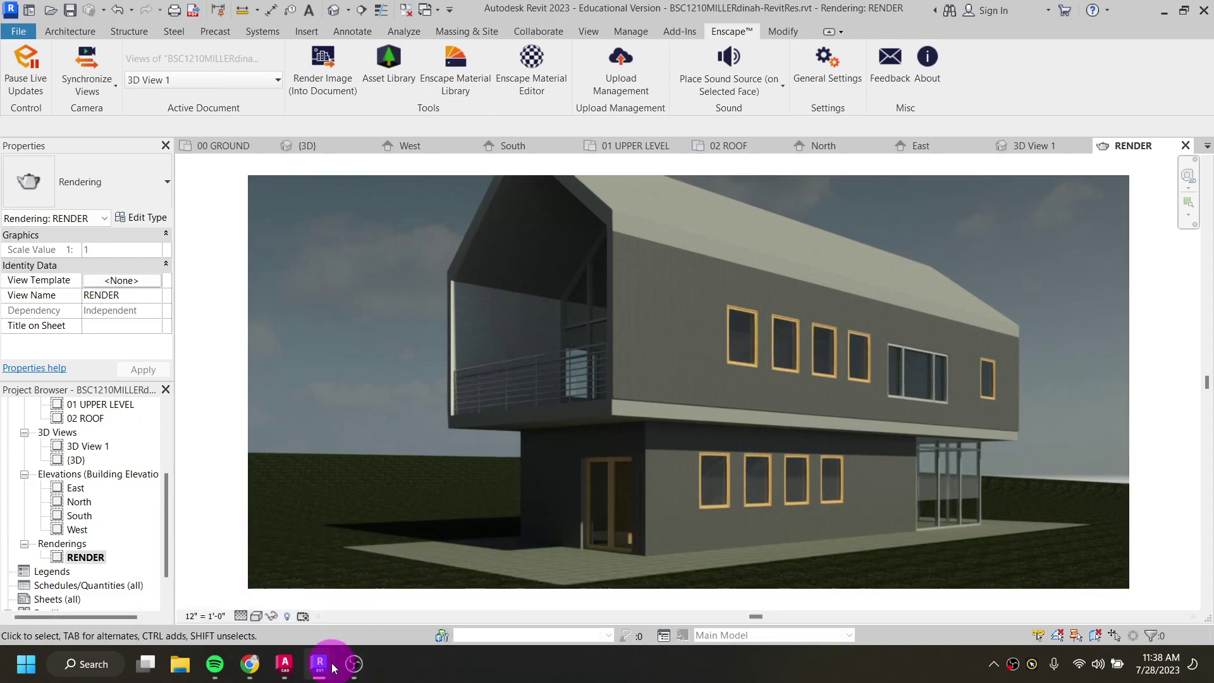
Step: Check the double door again in Enscape's viewport, then bring Revit back to the front
{"action": "mouse_move", "coordinate": [328, 670]}
{"action": "left_click", "coordinate": [389, 601]}
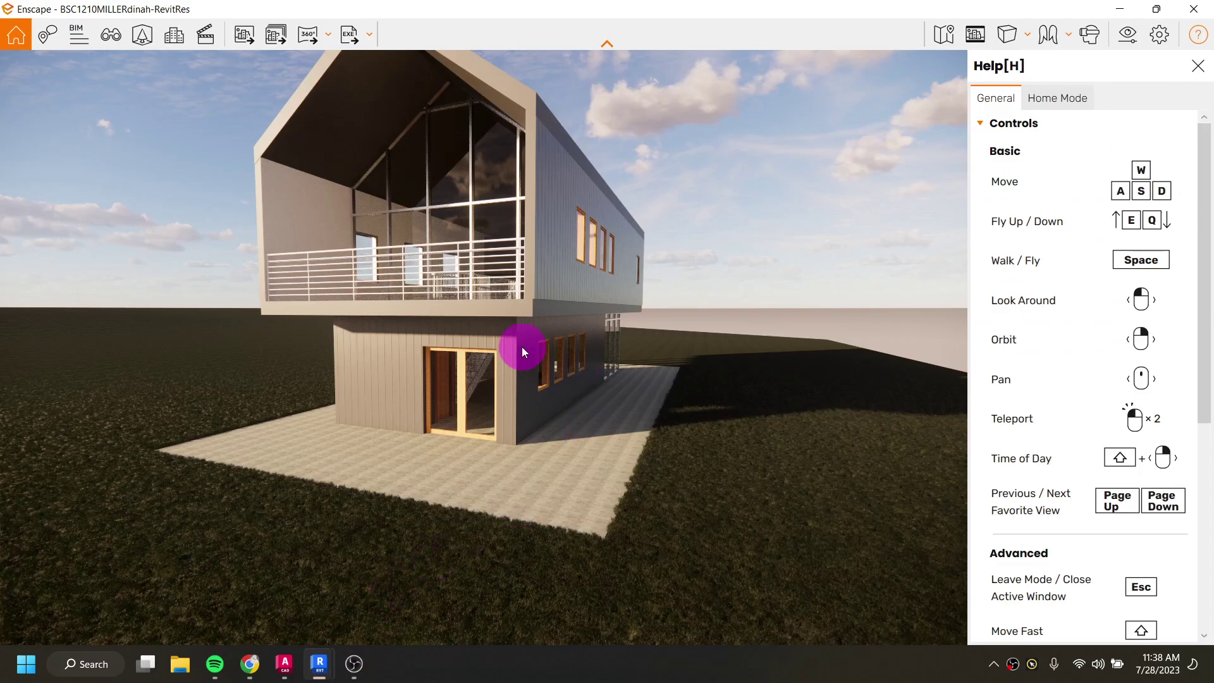
{"action": "left_click", "coordinate": [462, 393]}
{"action": "left_click", "coordinate": [462, 427]}
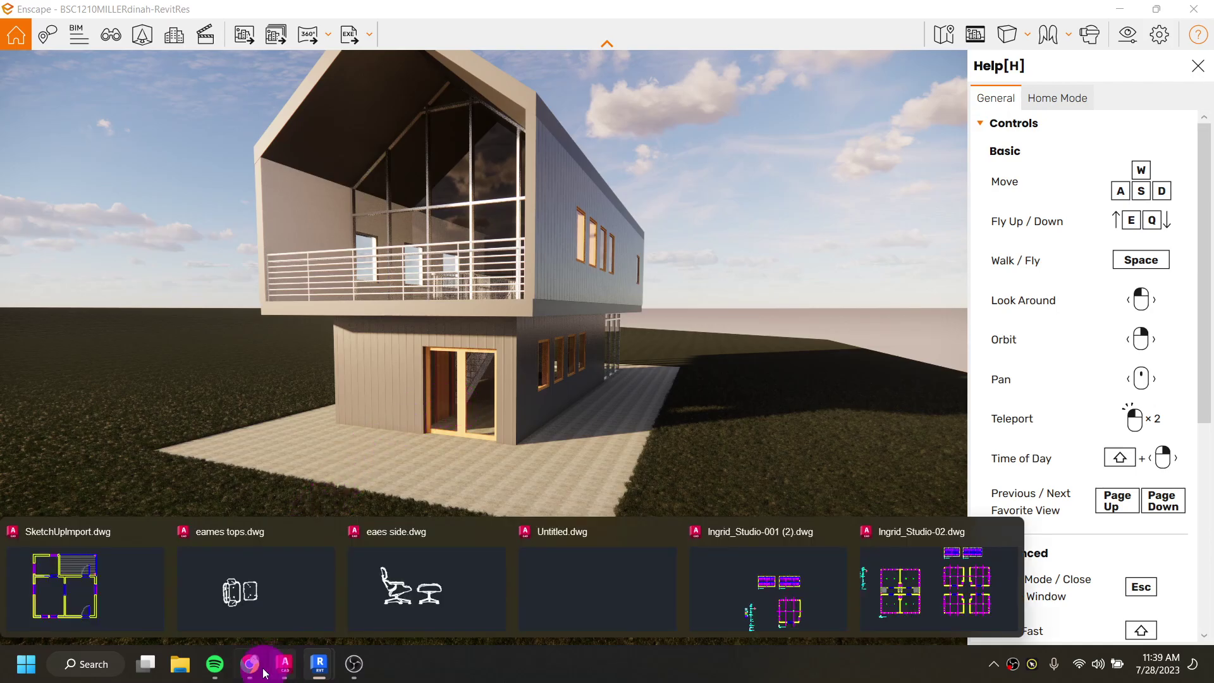
{"action": "mouse_move", "coordinate": [251, 673]}
{"action": "mouse_move", "coordinate": [320, 665]}
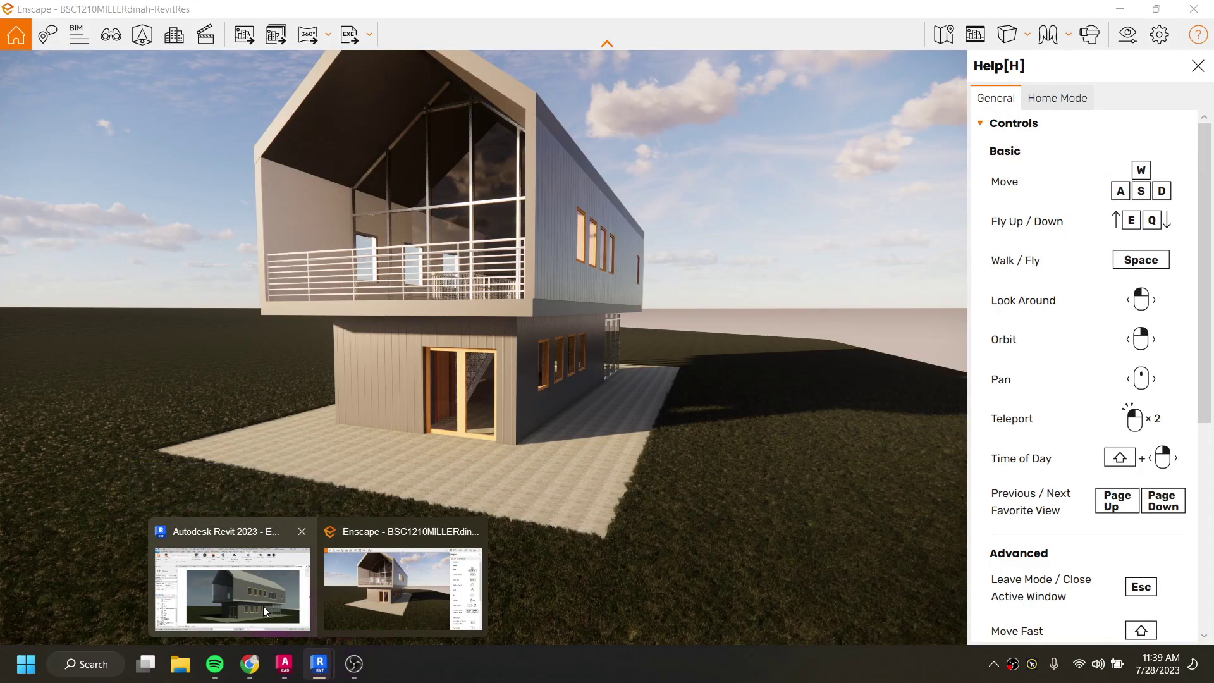
{"action": "left_click", "coordinate": [238, 597]}
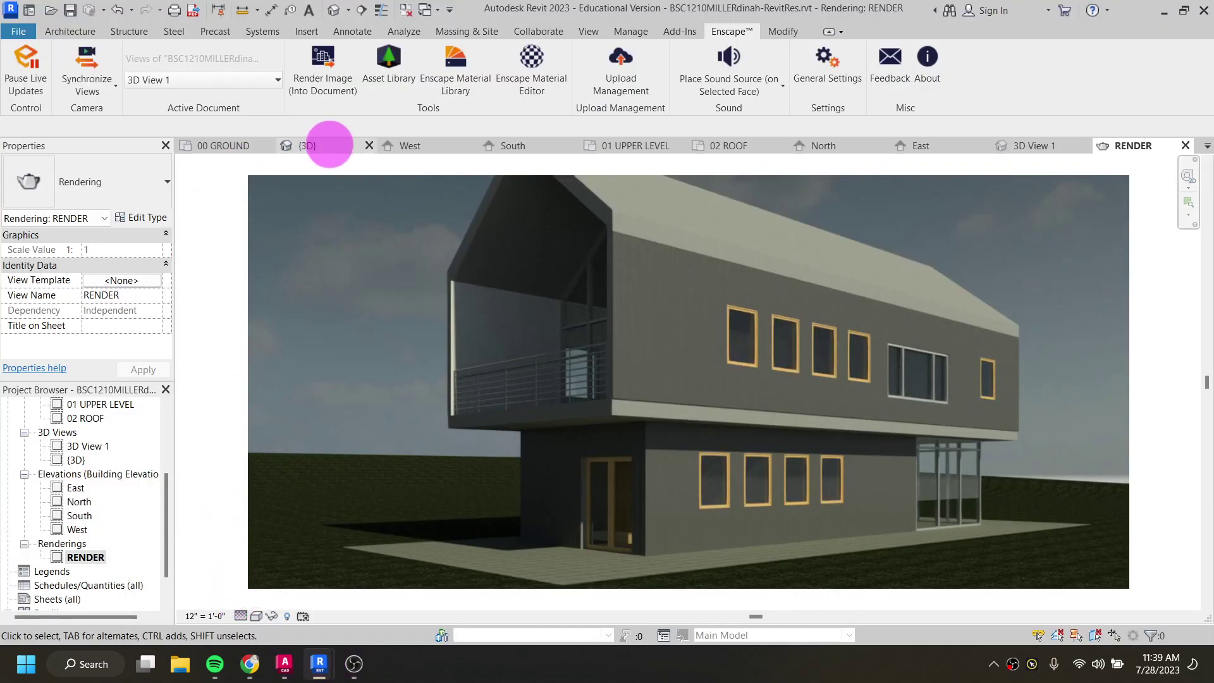
Step: In the default {3D} view, change the ground-floor double glass door to Single-Flush 36" x 80"
{"action": "left_click", "coordinate": [323, 144]}
{"action": "scroll", "coordinate": [585, 563], "scroll_direction": "up", "scroll_amount": 4}
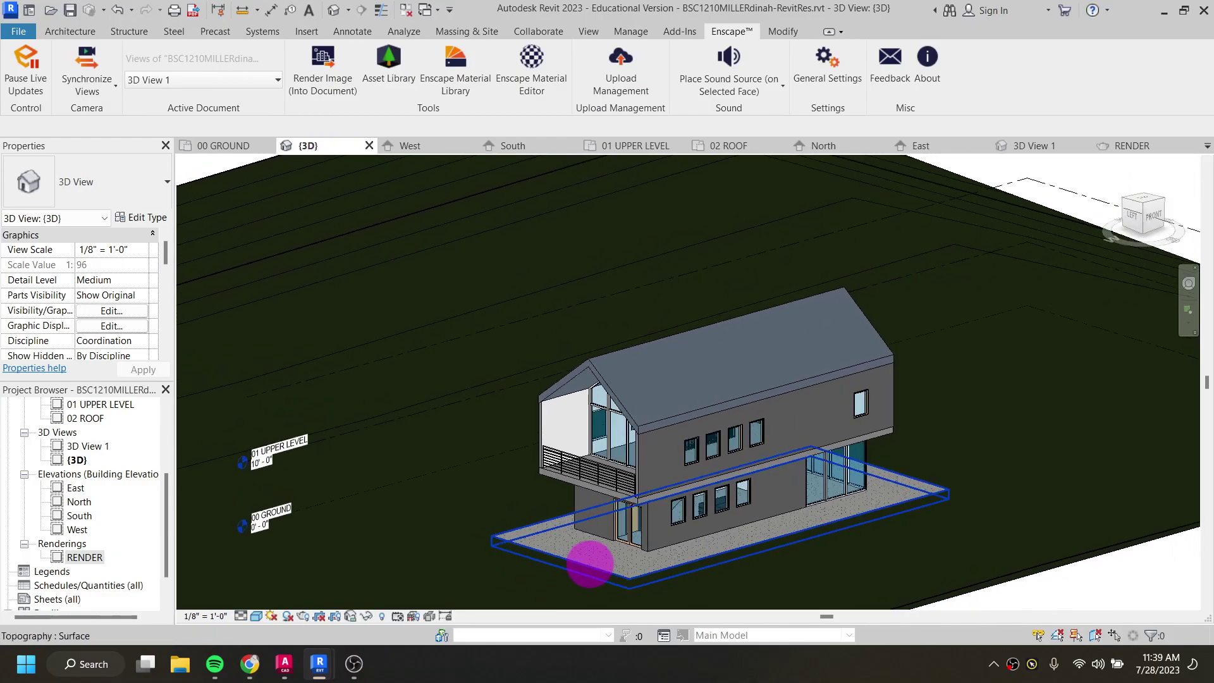
{"action": "scroll", "coordinate": [650, 526], "scroll_direction": "up", "scroll_amount": 1}
{"action": "left_click", "coordinate": [607, 534]}
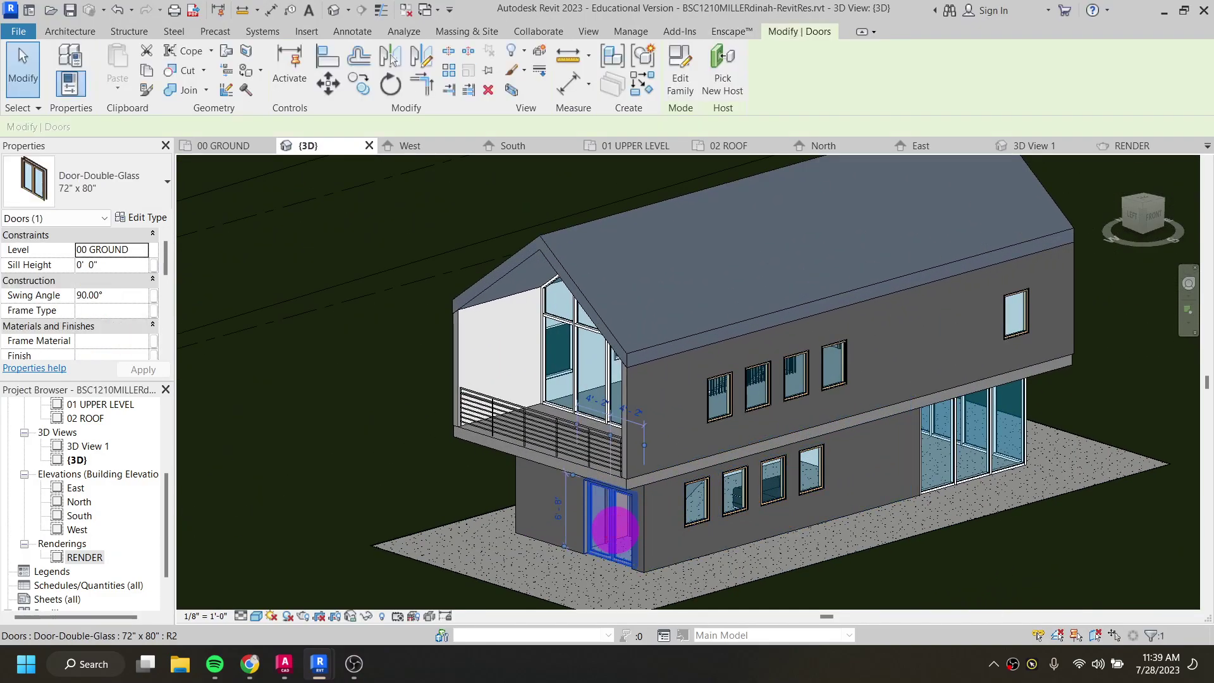
{"action": "left_click", "coordinate": [101, 181]}
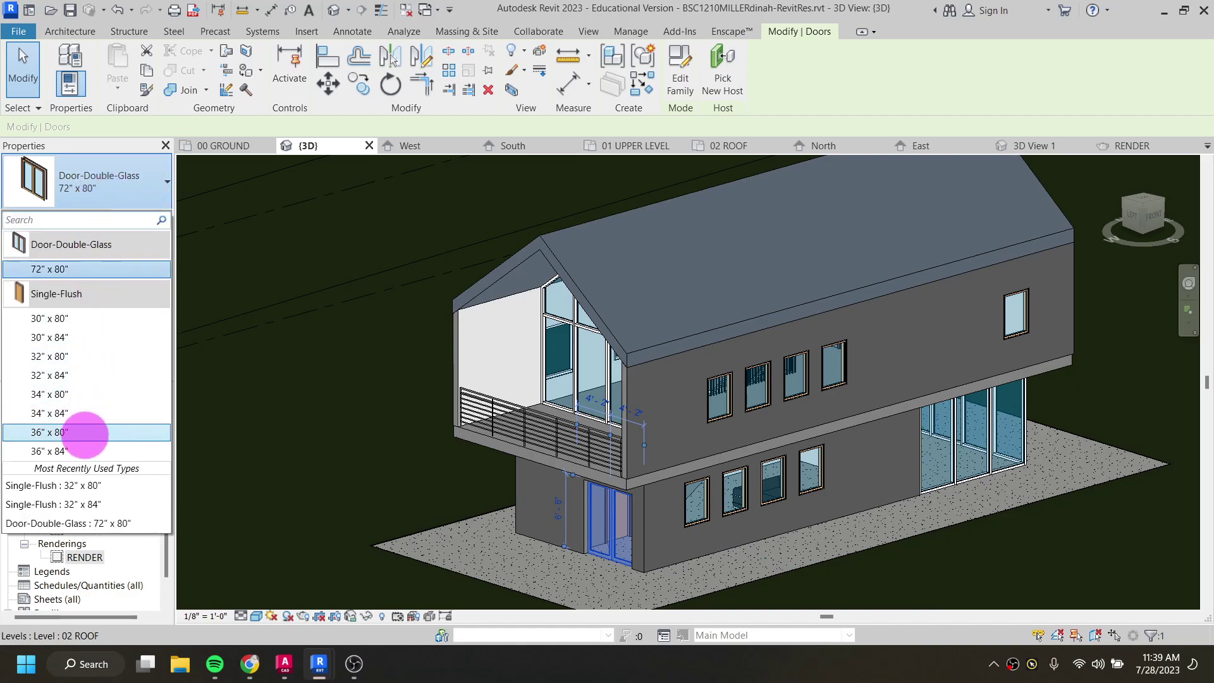
{"action": "left_click", "coordinate": [87, 432]}
Step: Switch to Enscape to see the new single door in the live render
{"action": "mouse_move", "coordinate": [330, 648]}
{"action": "left_click", "coordinate": [380, 598]}
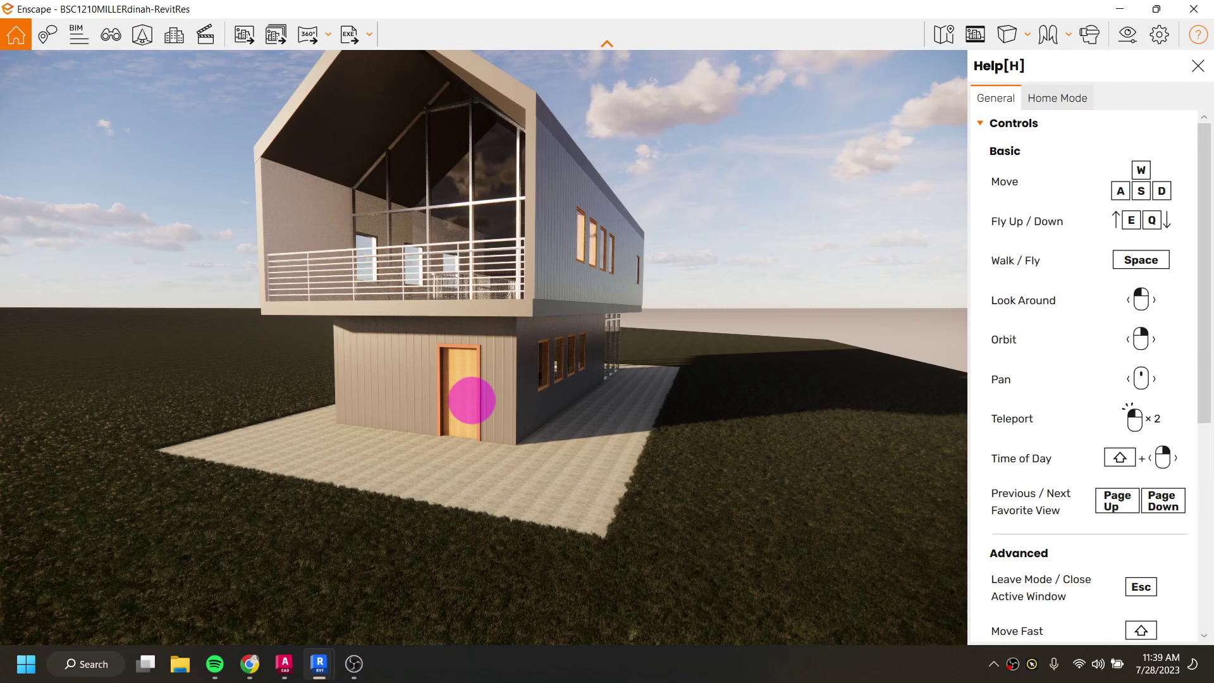
{"action": "mouse_move", "coordinate": [320, 664]}
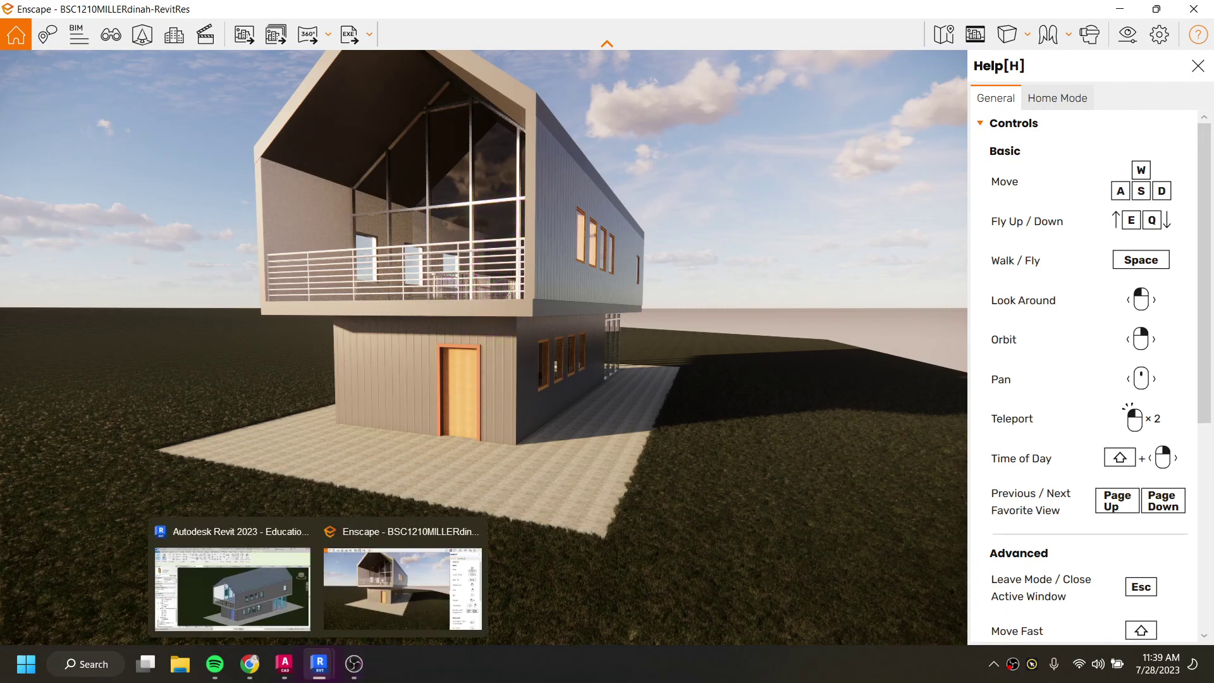